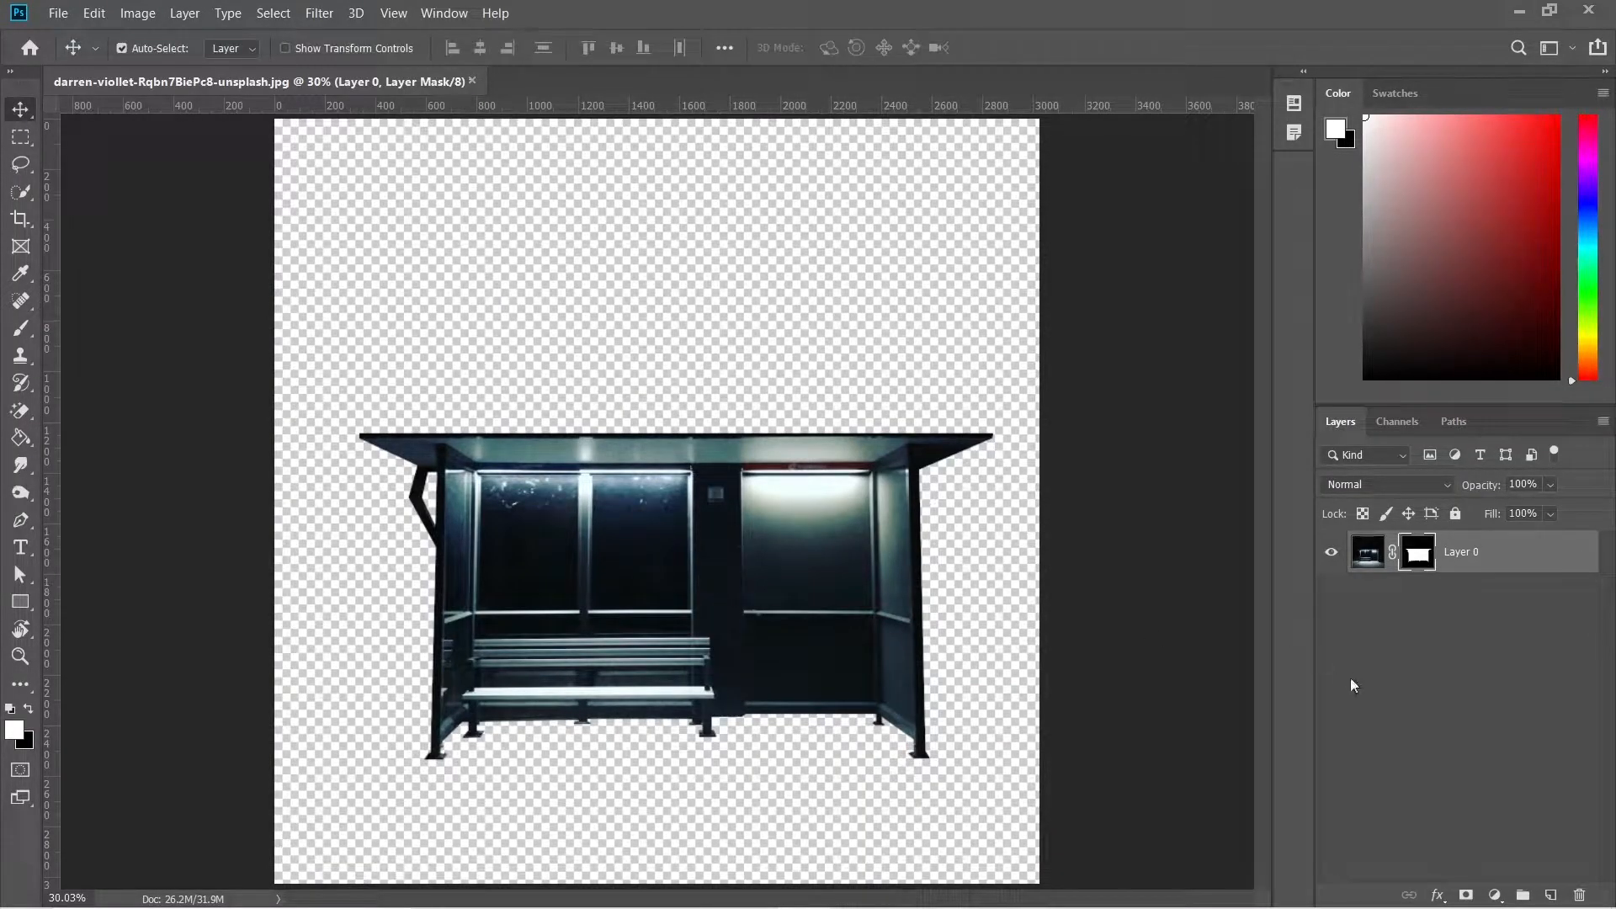
Add a gradient fill layer above the bus shelter layer using the Foreground to Background preset
left_click(1368, 553)
left_click(1495, 895)
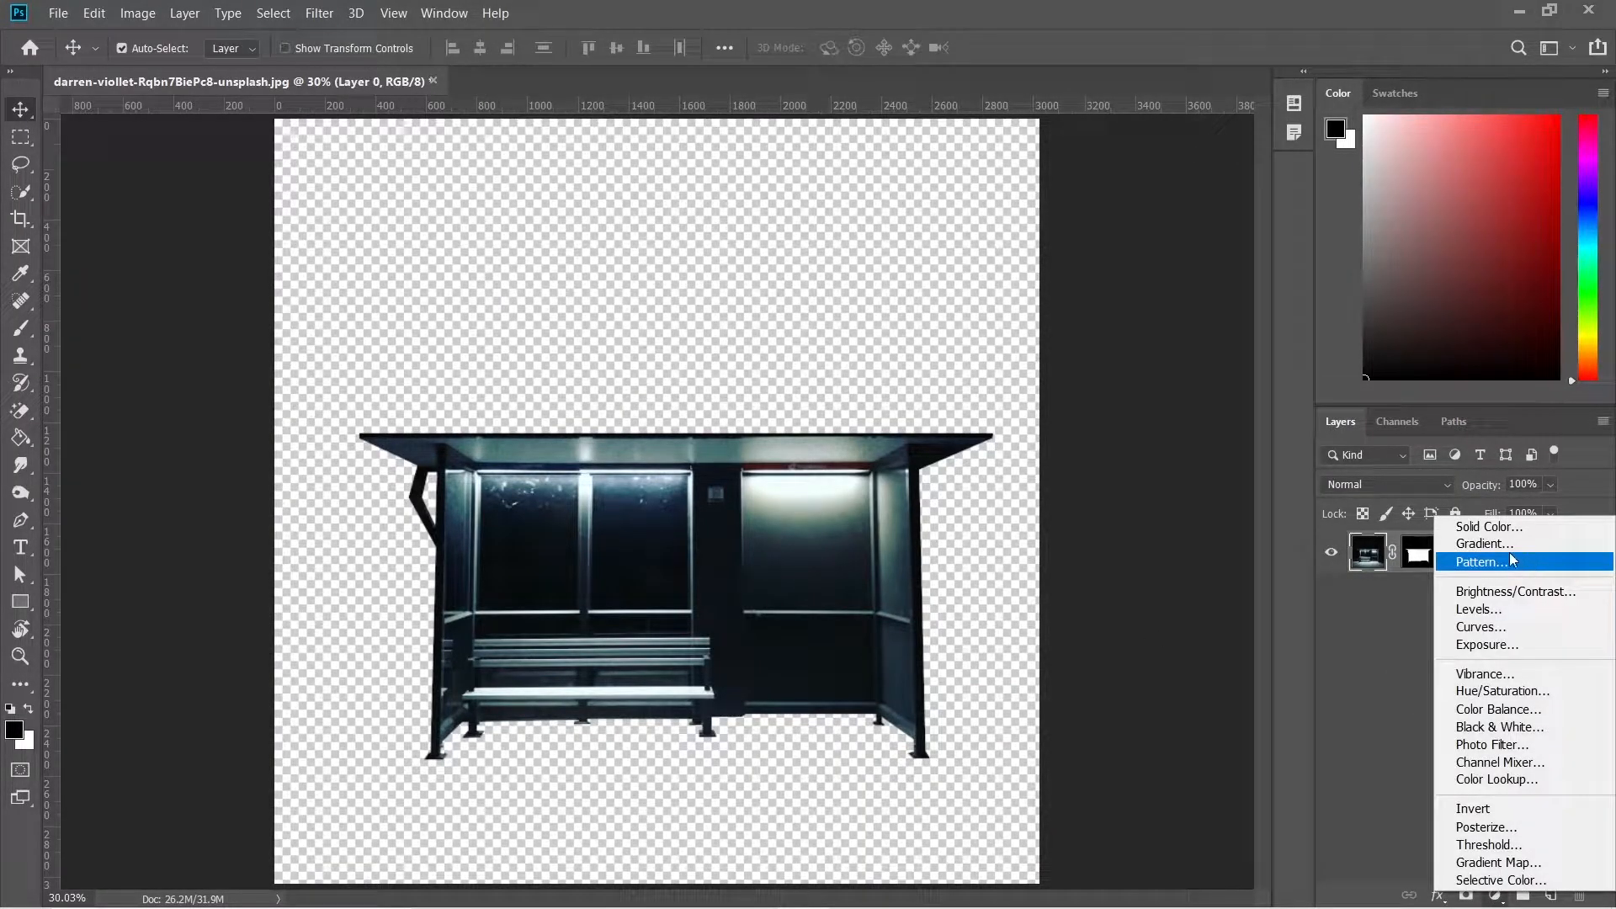
left_click(1485, 544)
left_click(1322, 184)
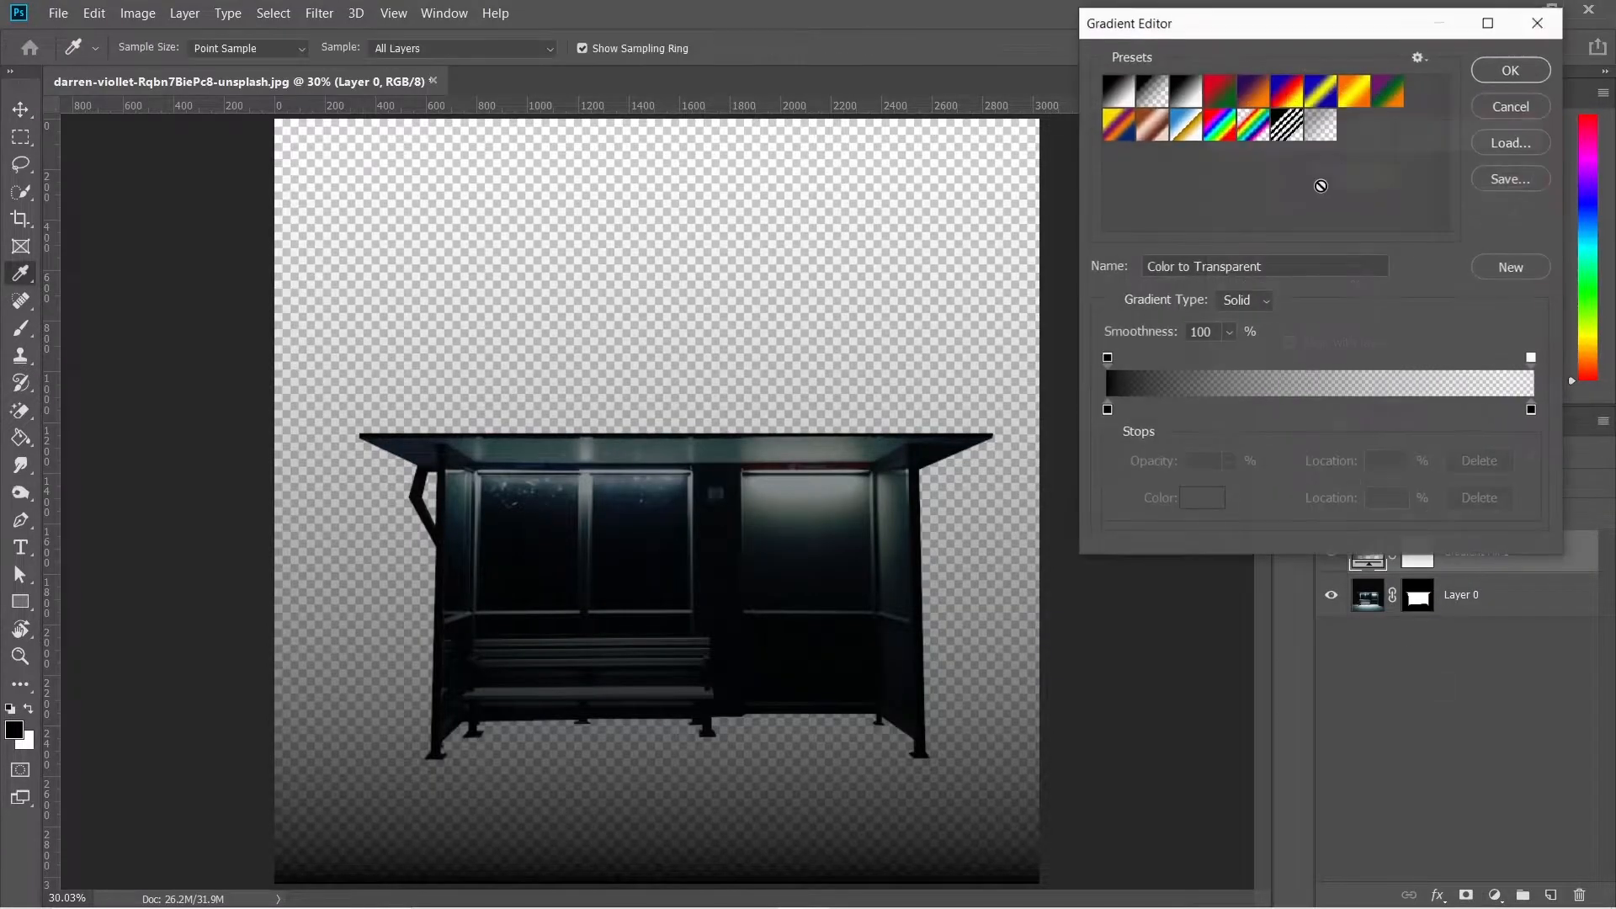
left_click(1120, 96)
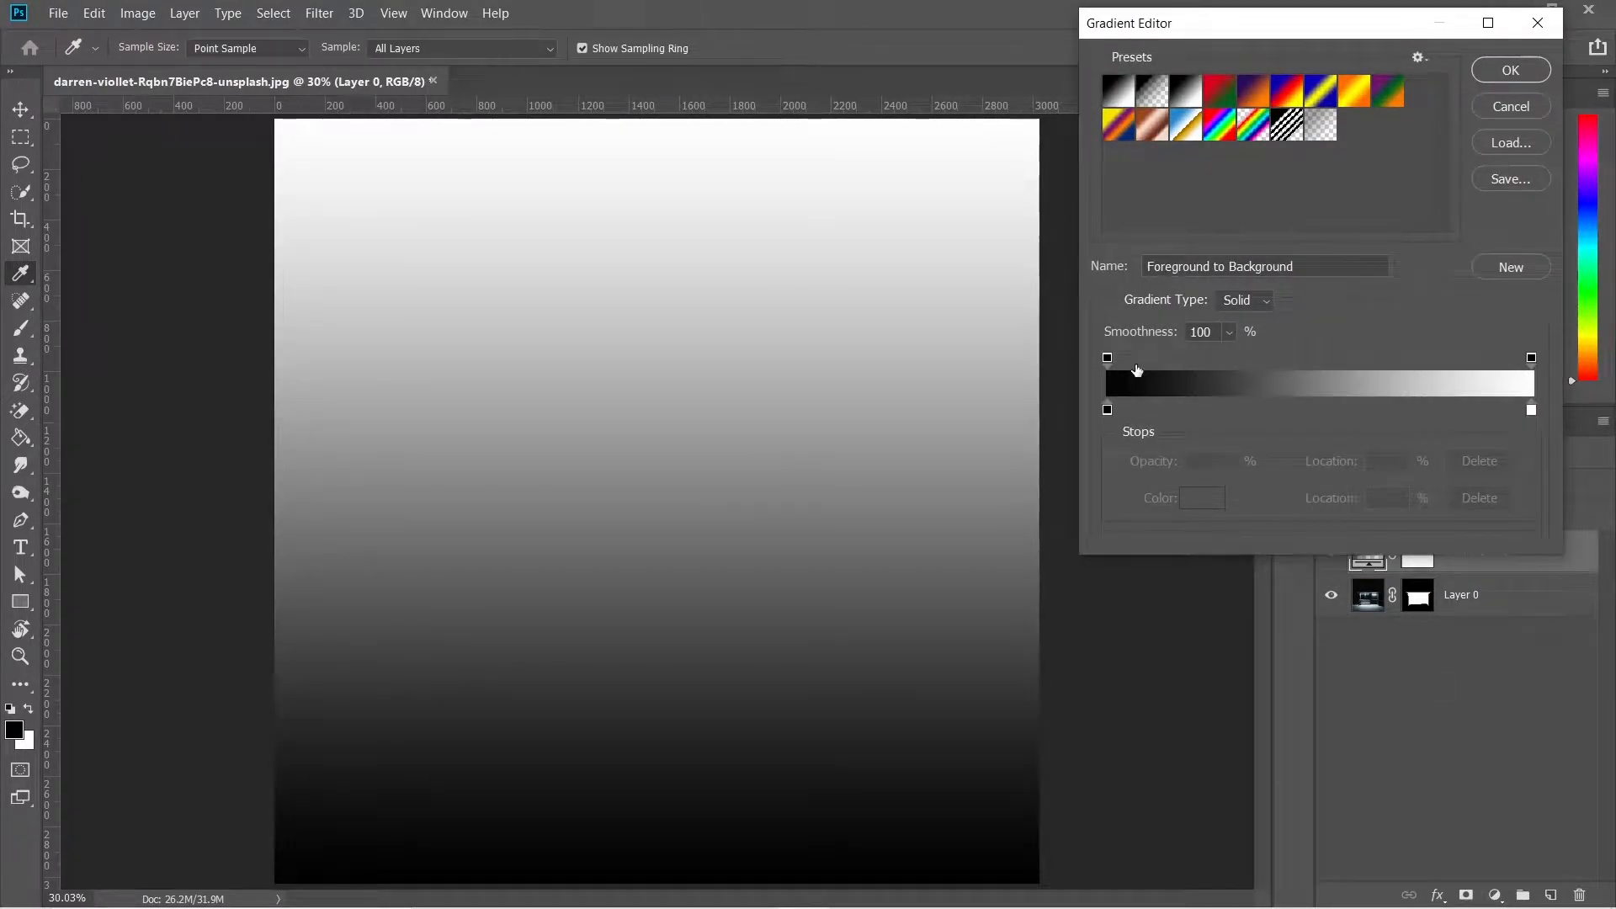
Set the gradient's starting color stop to dark green 031906
left_click(1108, 411)
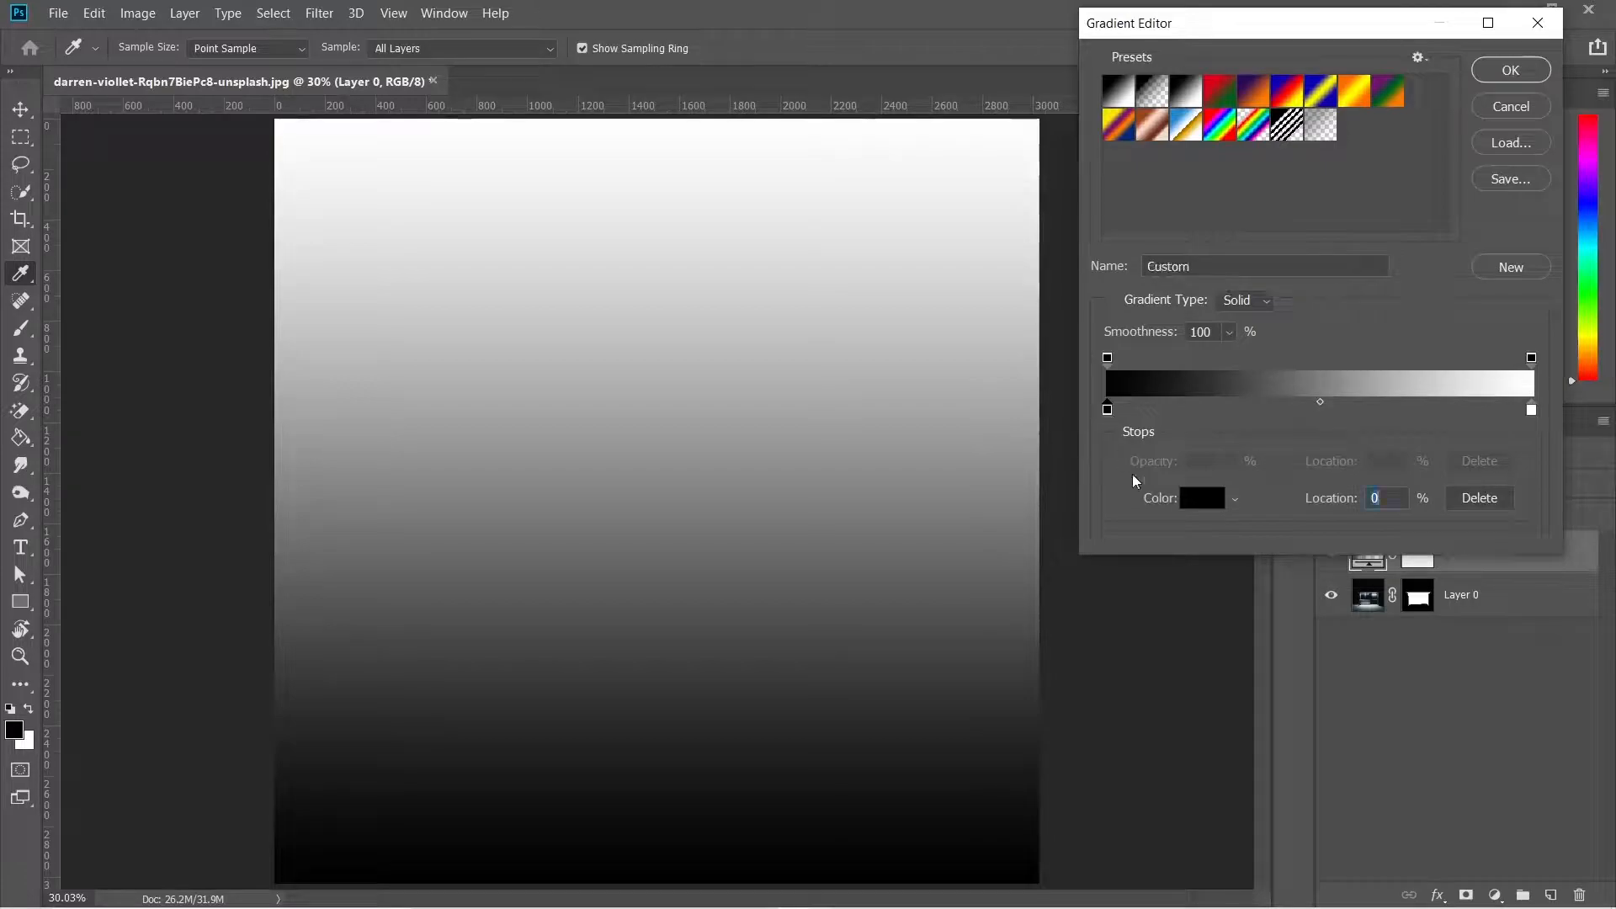
left_click(1204, 503)
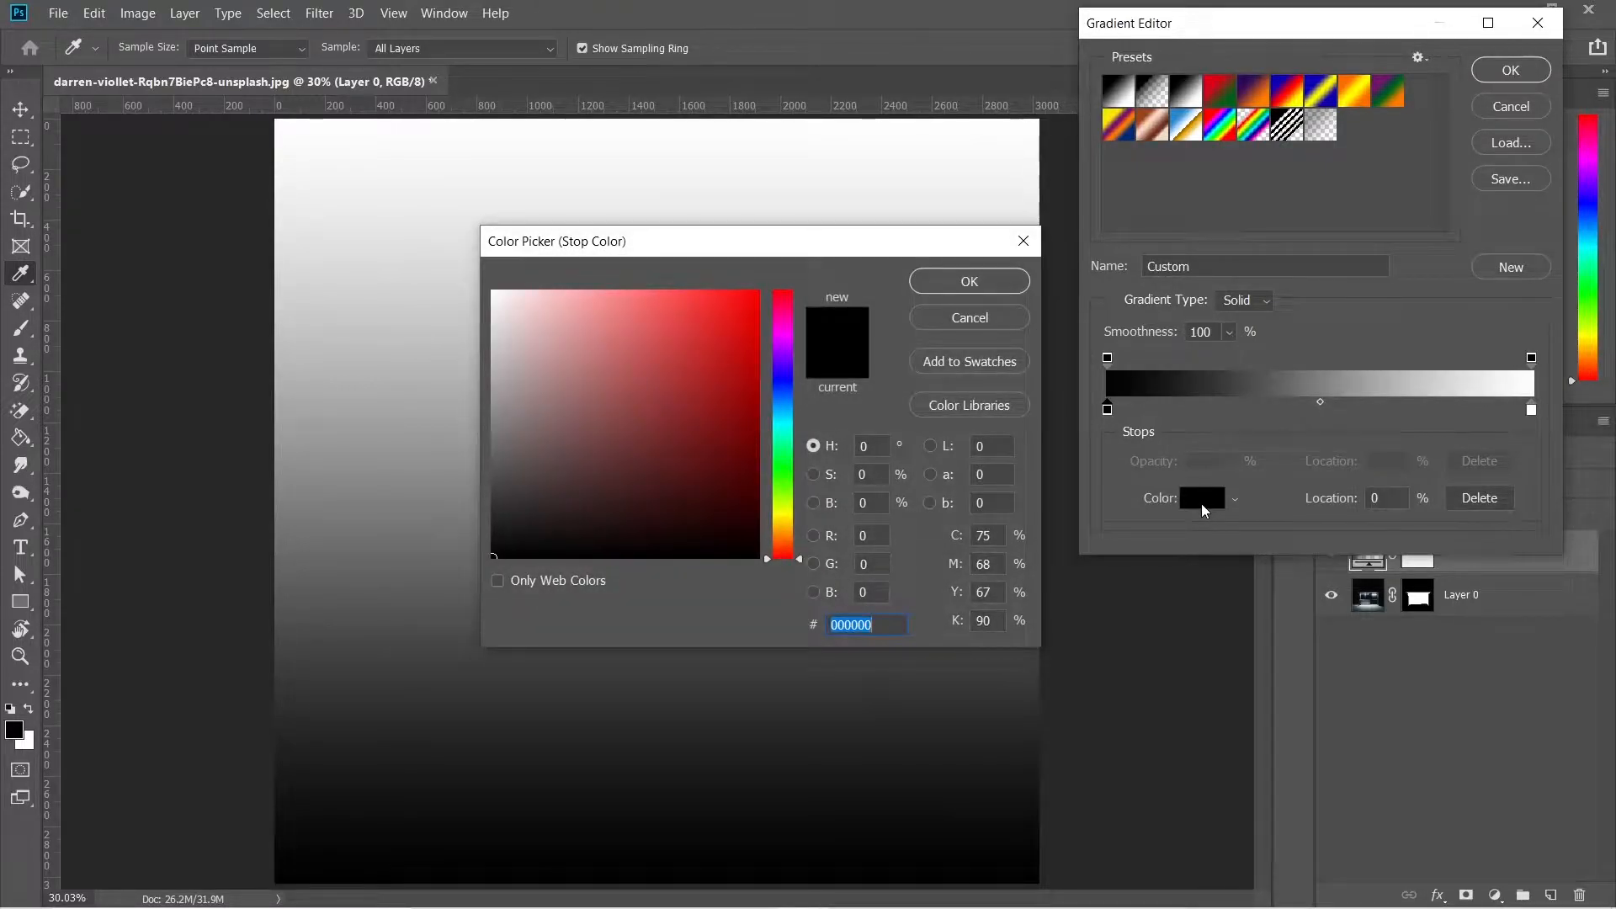
type("03")
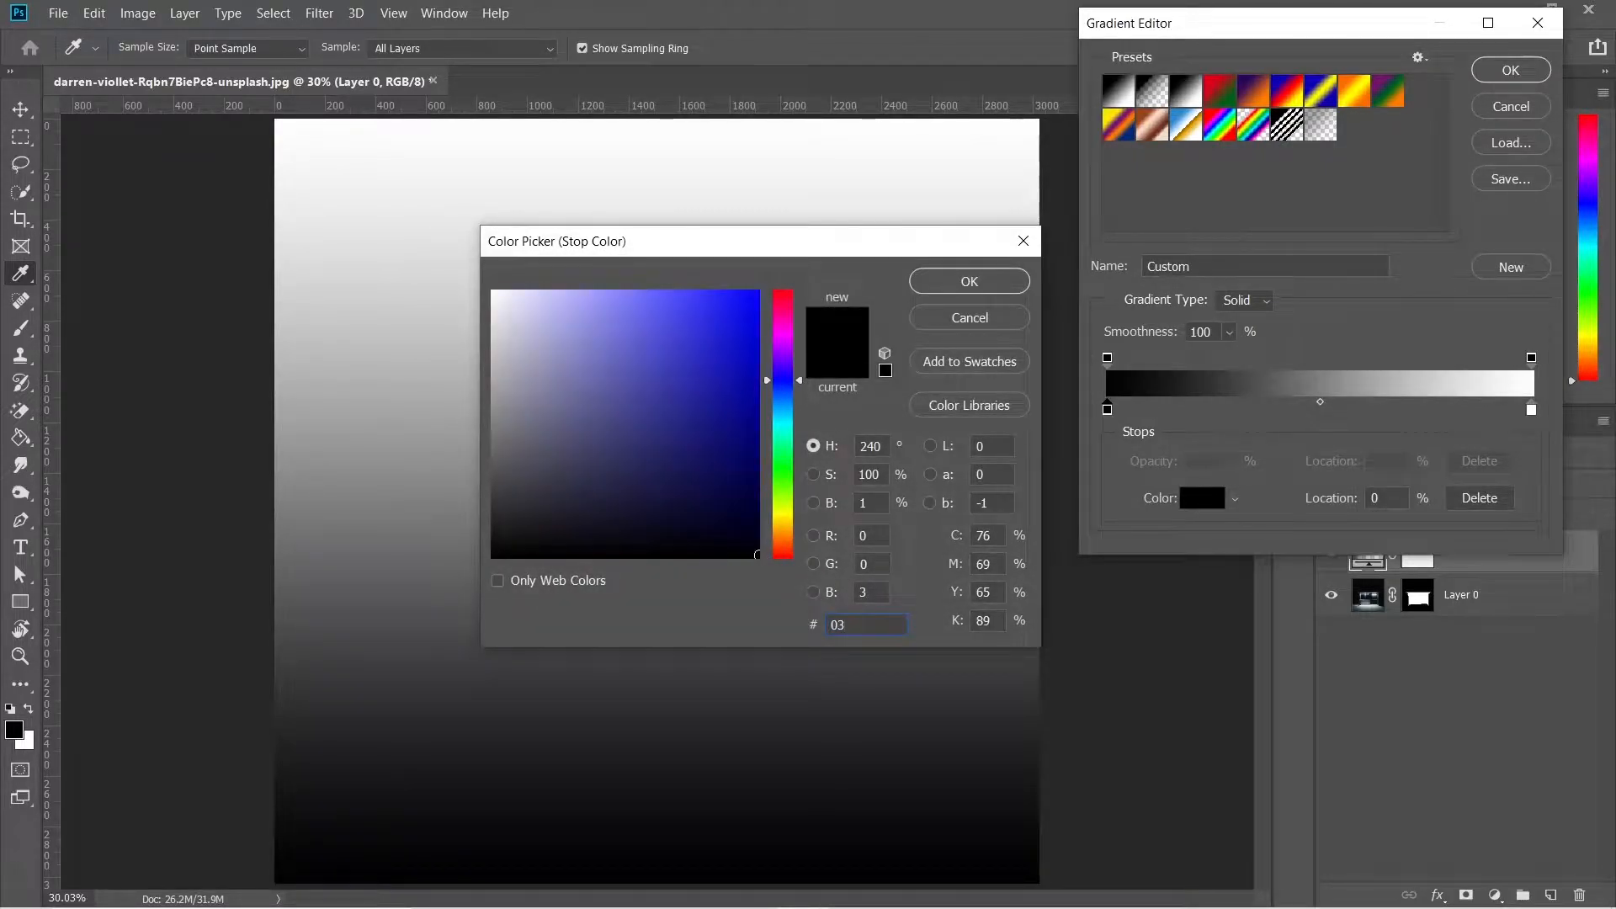
type("1906")
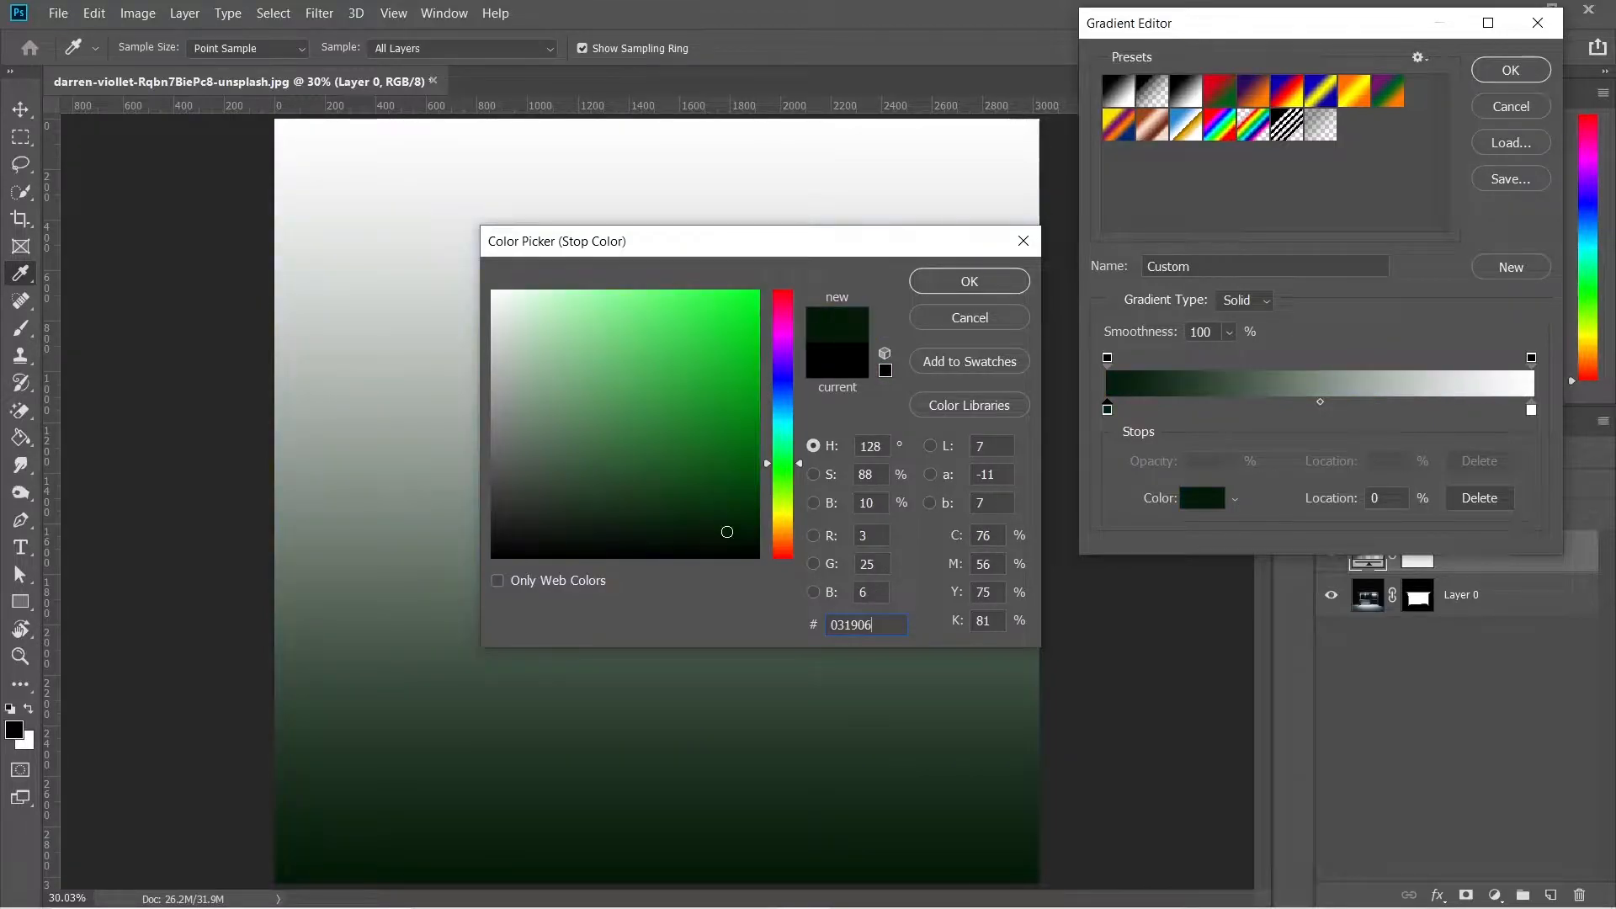
left_click(990, 286)
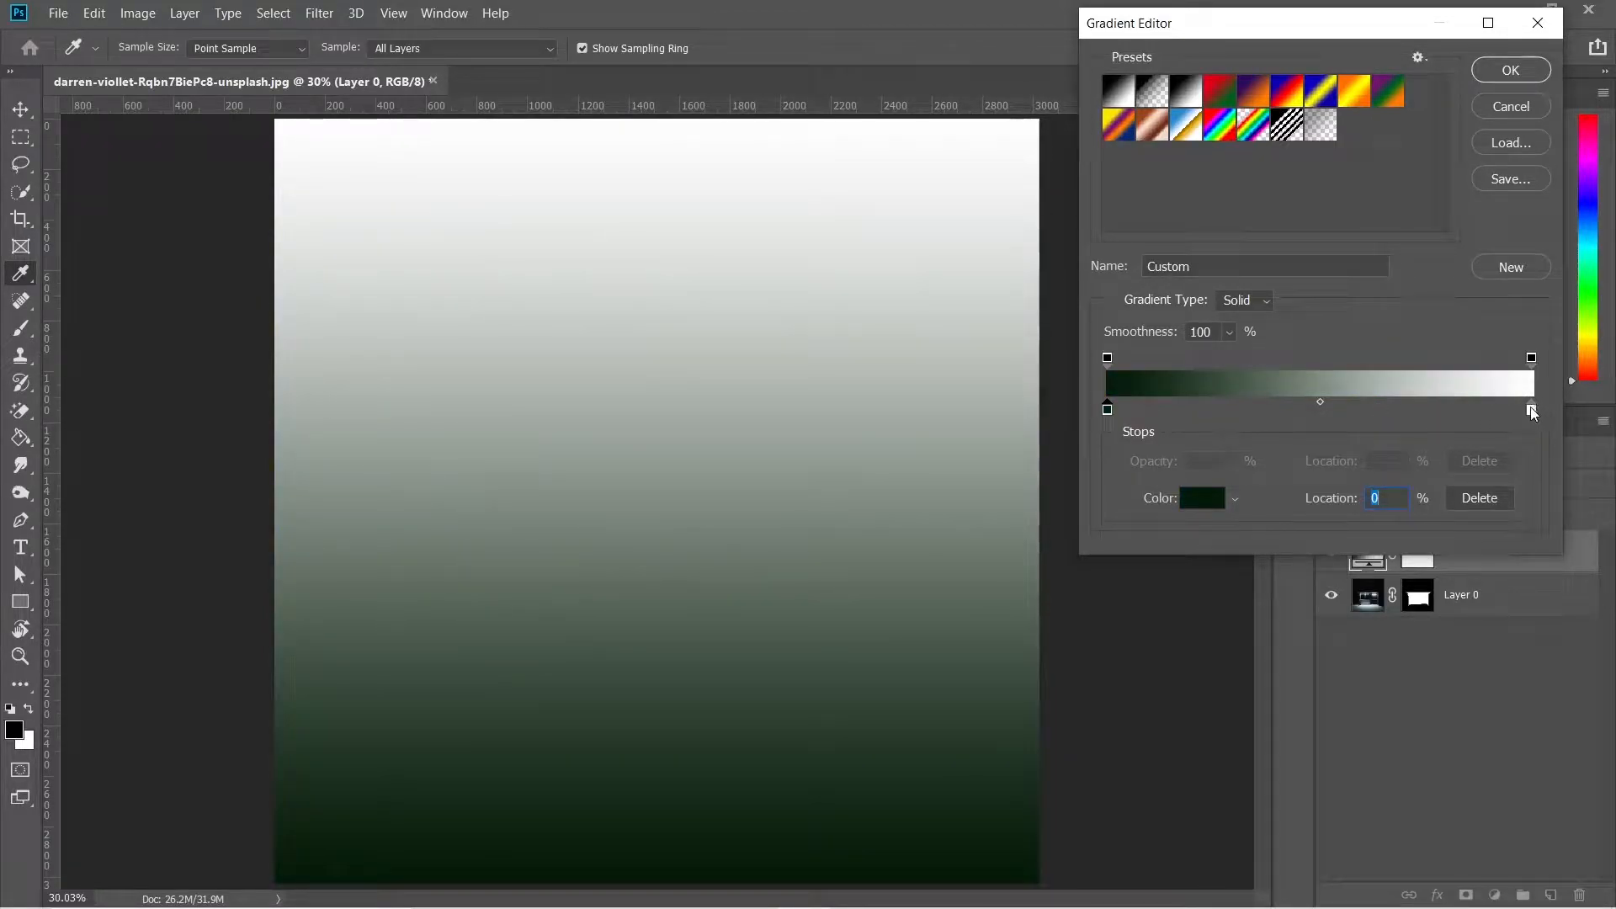
Set the gradient's ending color stop to black, 000000
left_click(1532, 410)
left_click(1201, 498)
type("000000")
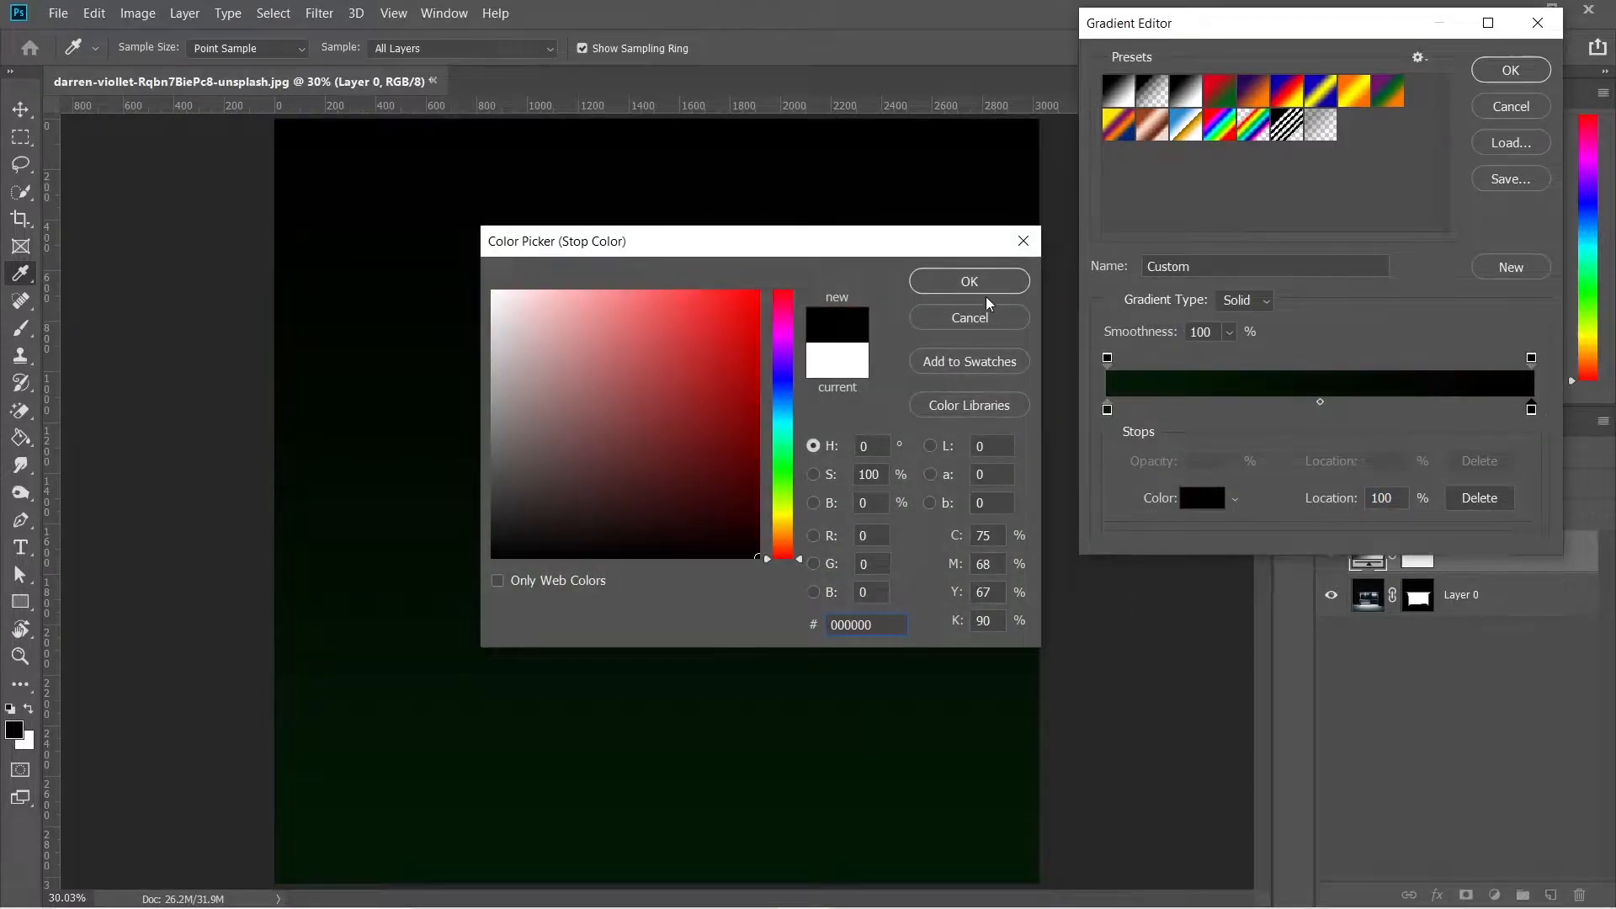
left_click(982, 286)
Shift the gradient's color midpoint toward the black stop and apply the gradient fill
left_click(1321, 403)
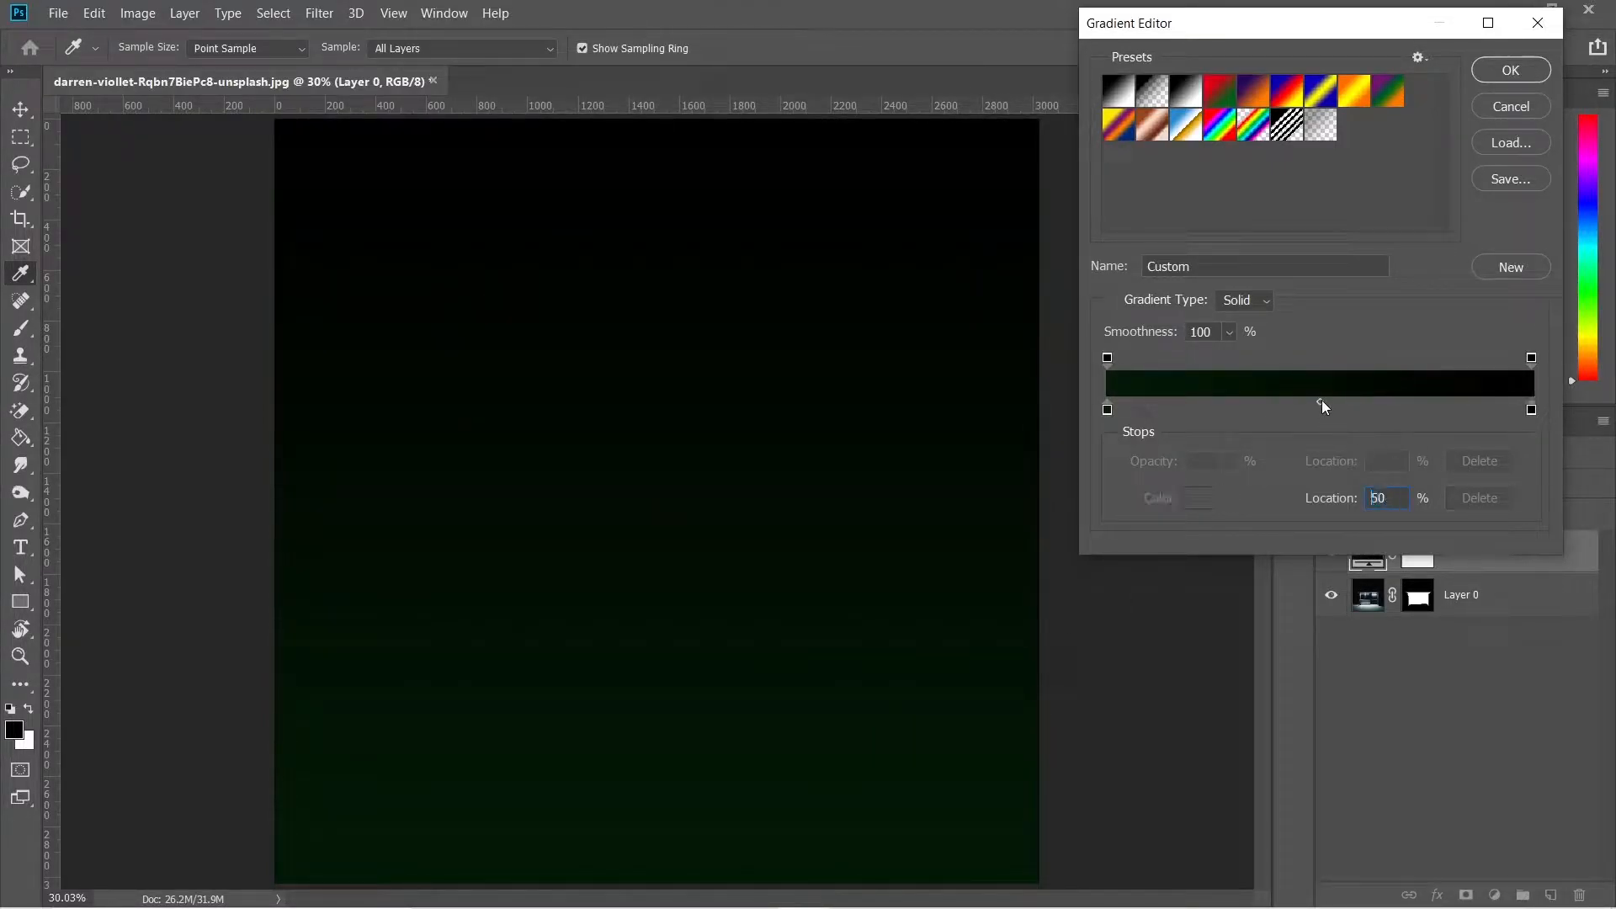
left_click_drag(1334, 403, 1367, 403)
left_click(1367, 402)
left_click(1507, 69)
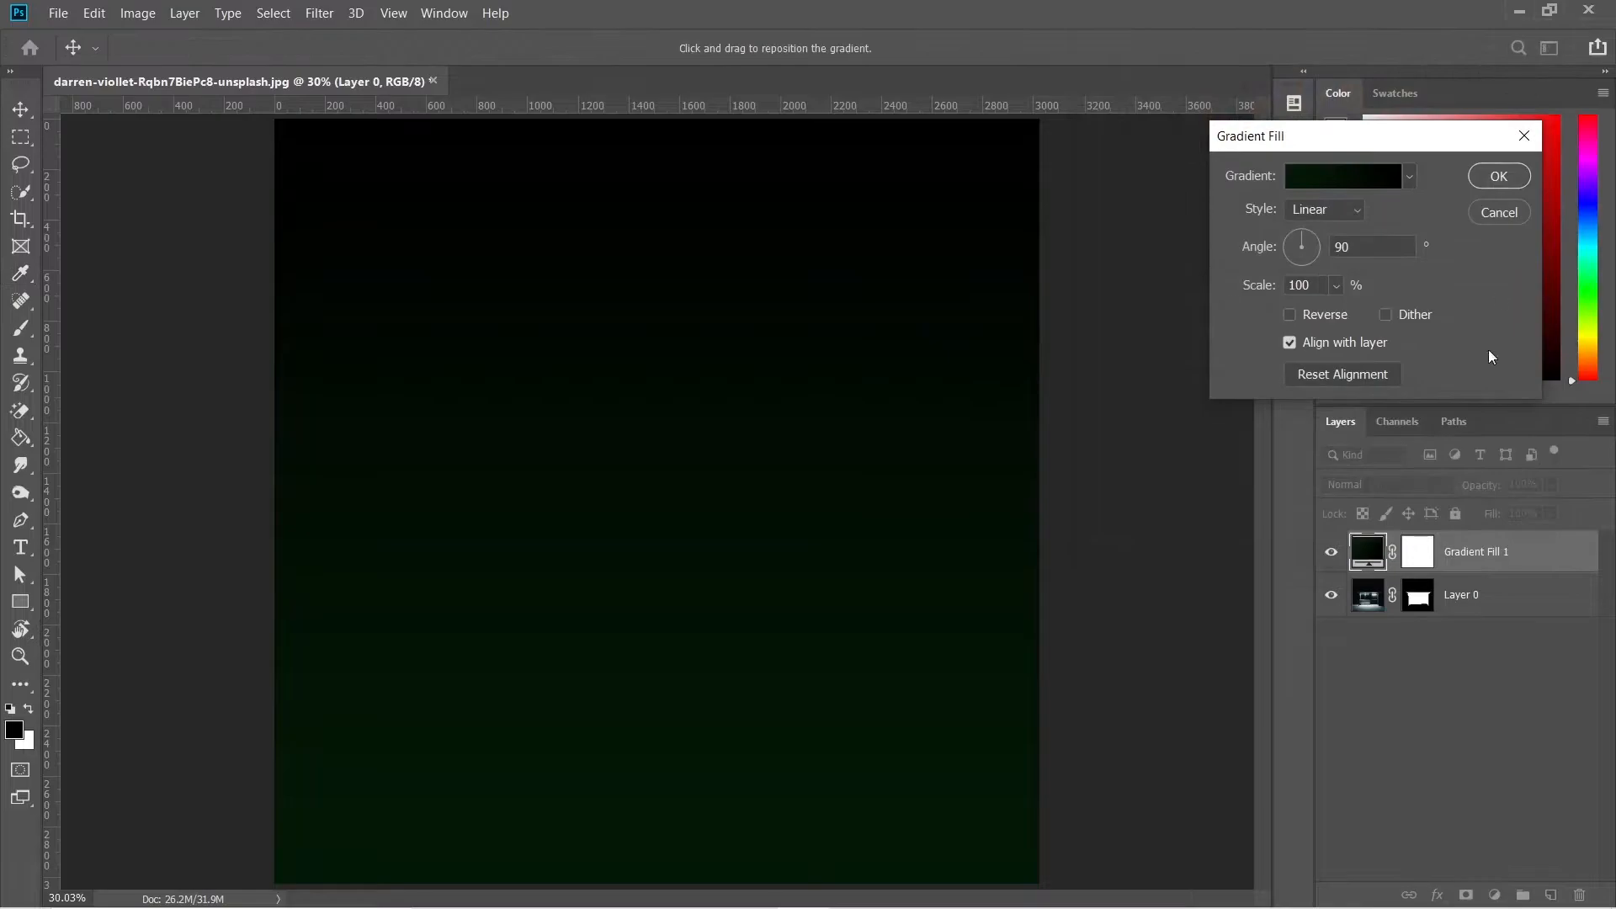
left_click(1498, 177)
Move the gradient fill layer below the bus shelter layer and rename the shelter layer "bus stop"
left_click_drag(1492, 552, 1473, 619)
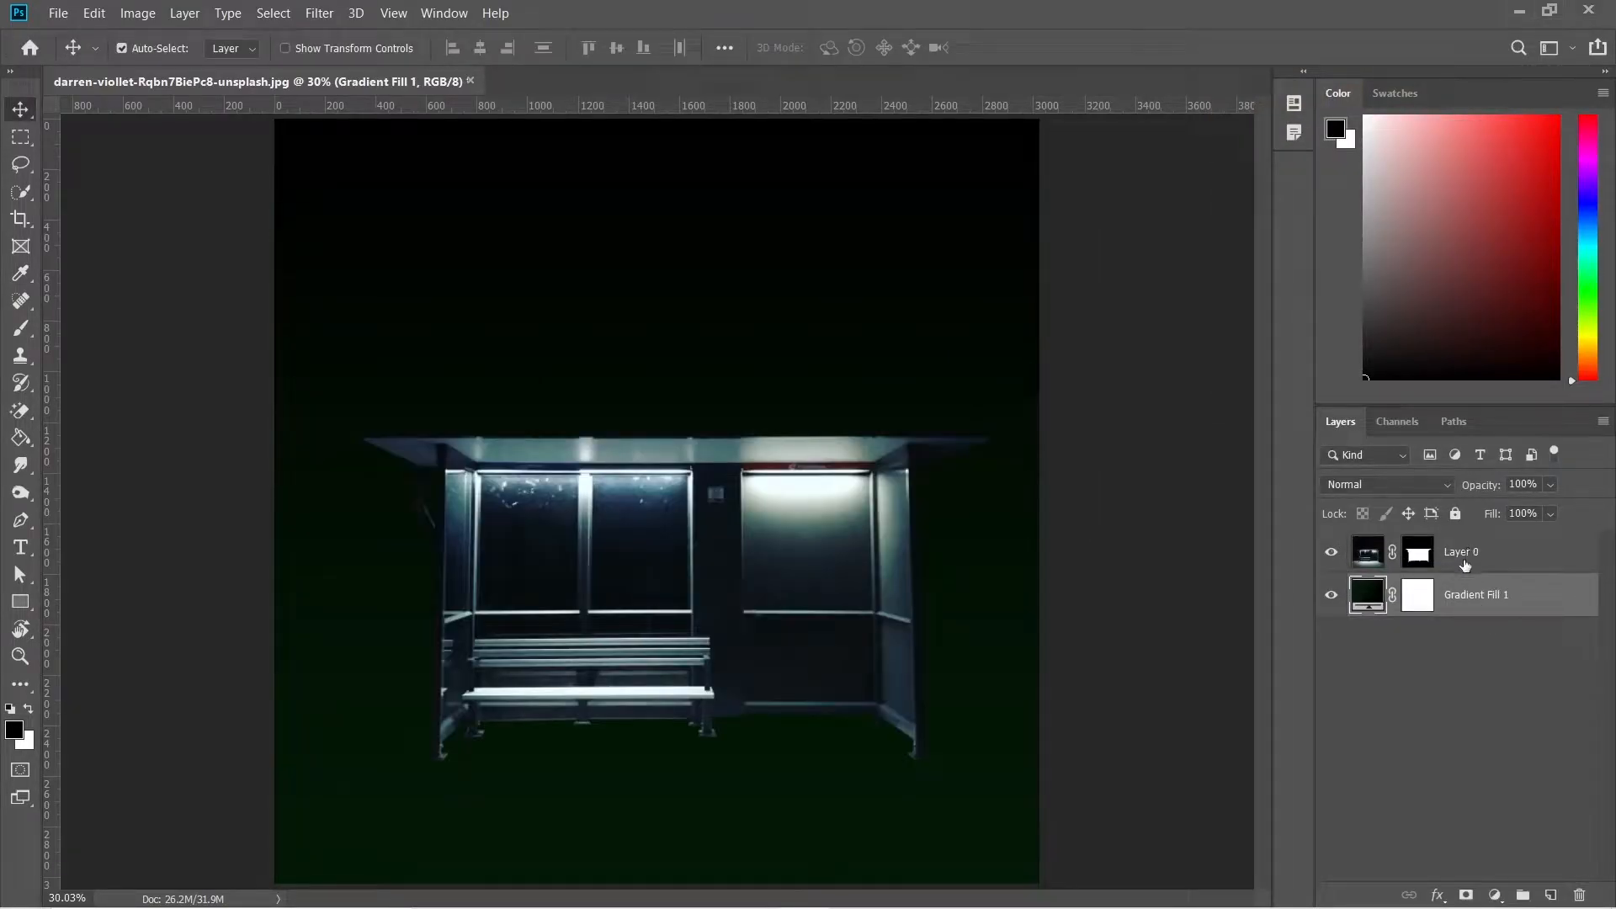
left_click(1465, 564)
double_click(1465, 563)
type("bus stop")
key("Return")
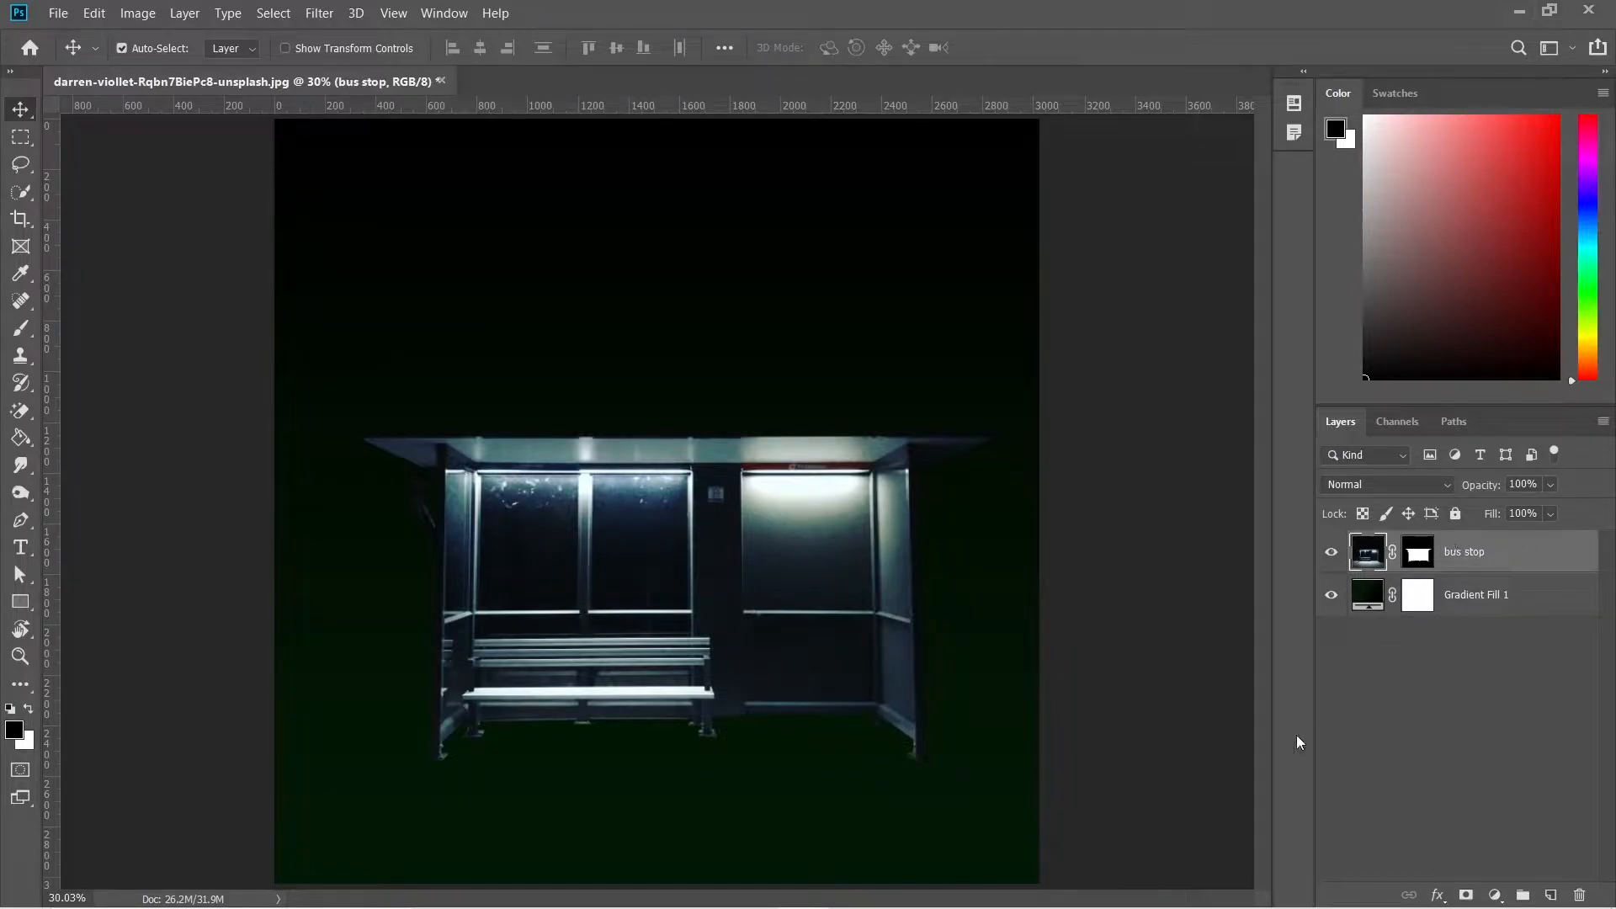
Open the misty forest photo and copy it into the bus stop composition
left_click(58, 13)
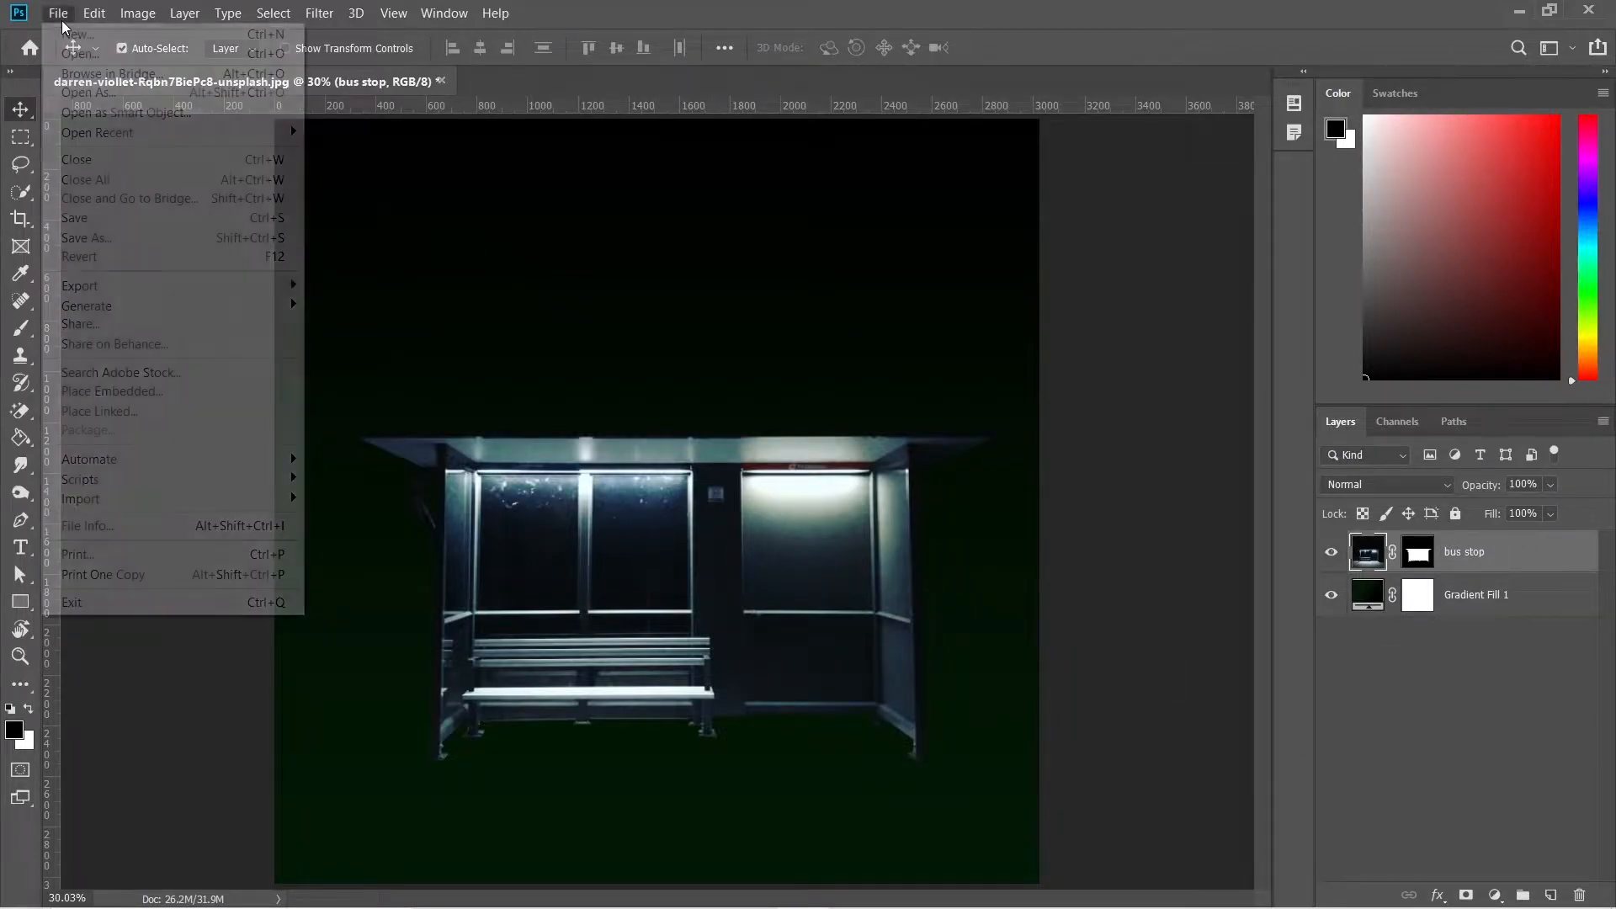
left_click(72, 51)
double_click(859, 168)
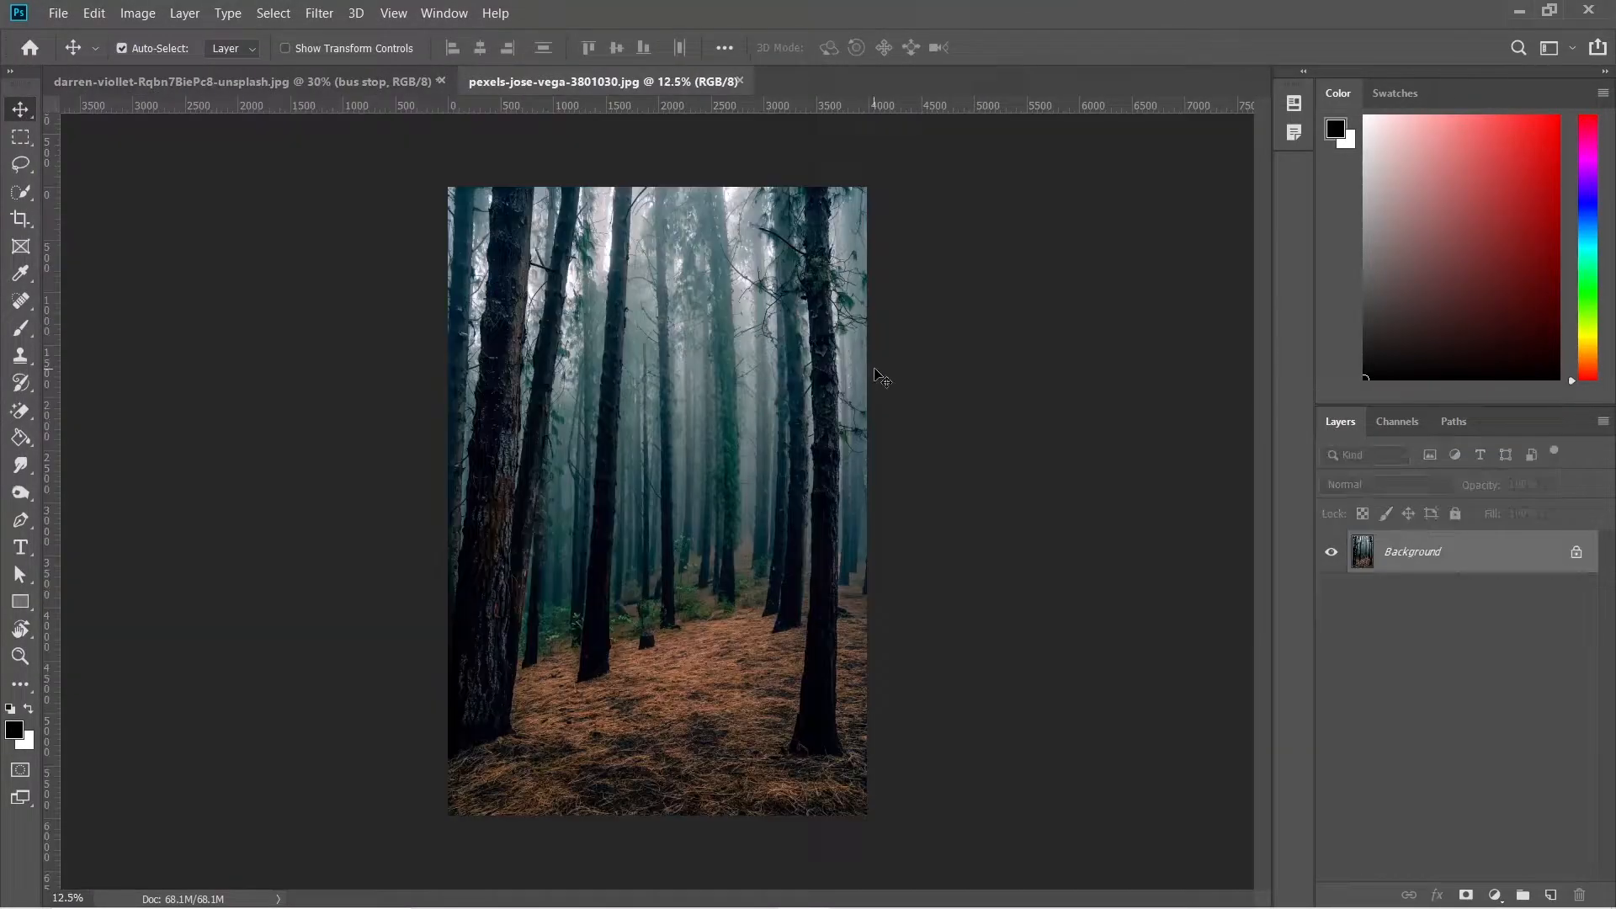
left_click_drag(714, 427, 684, 414)
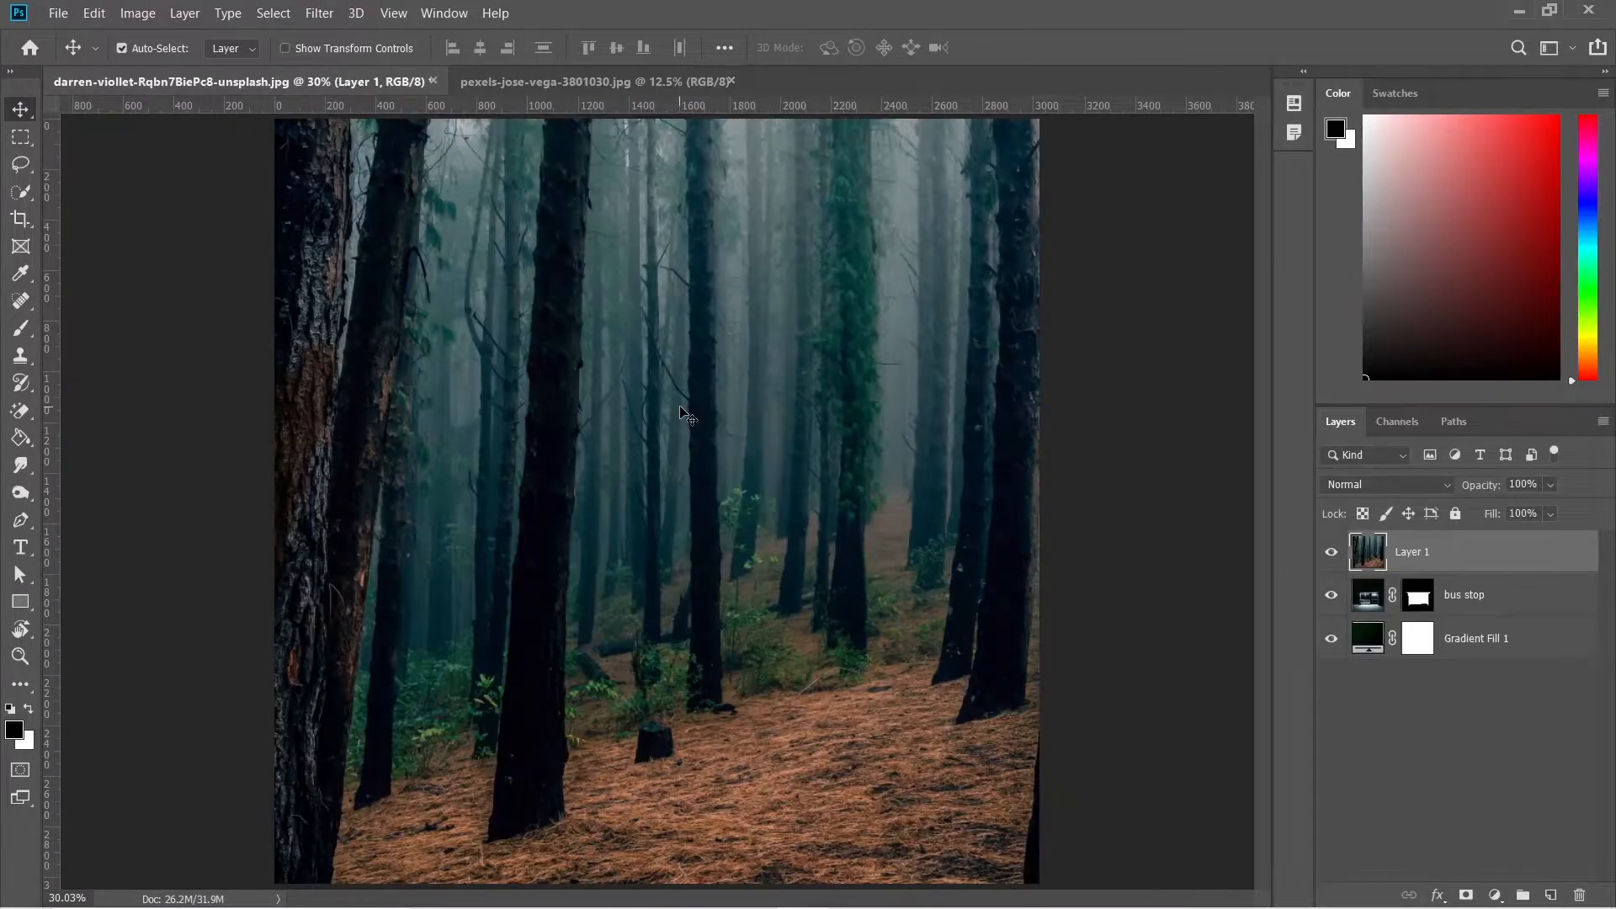
Place the forest layer between the bus stop and gradient fill layers and set its blend mode to Soft Light
left_click_drag(1436, 558, 1435, 615)
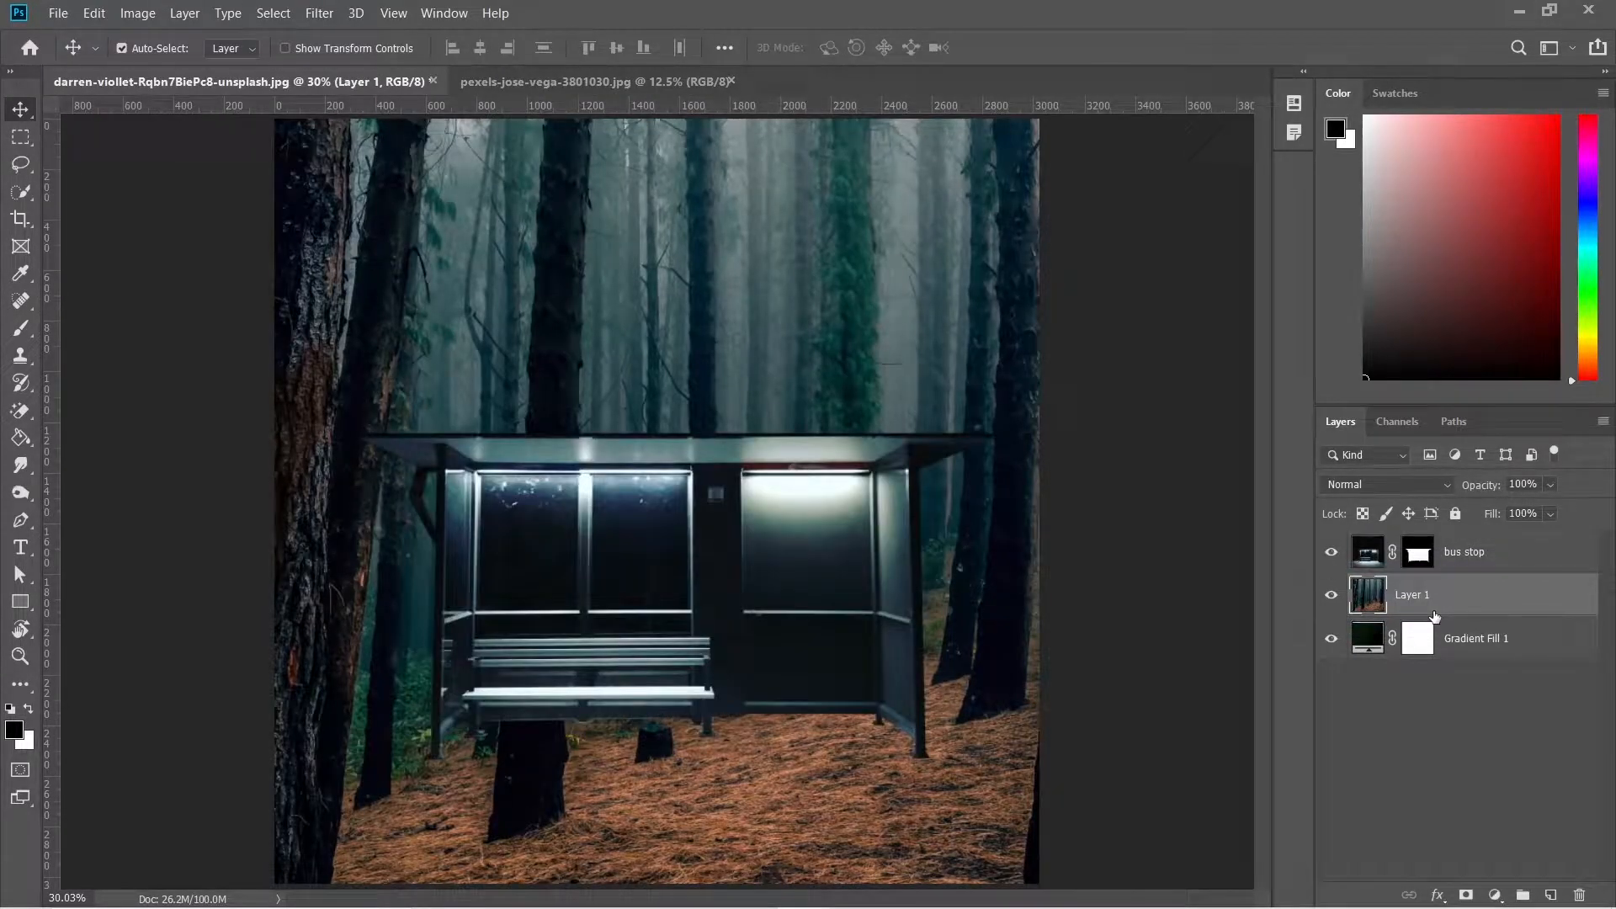
left_click(1379, 482)
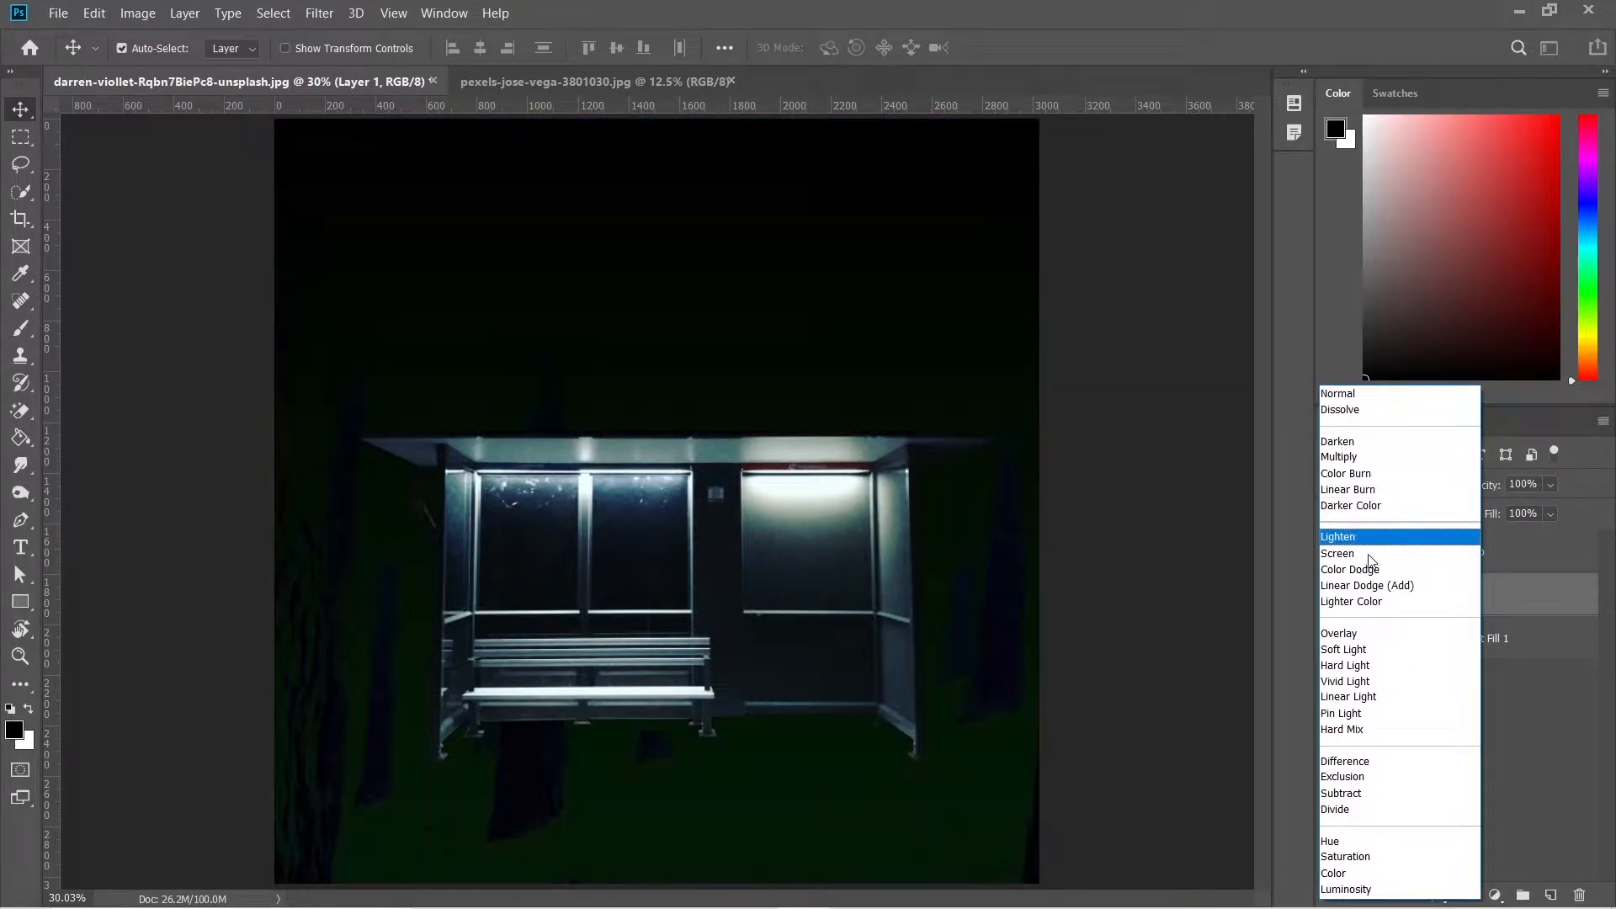
left_click(1362, 652)
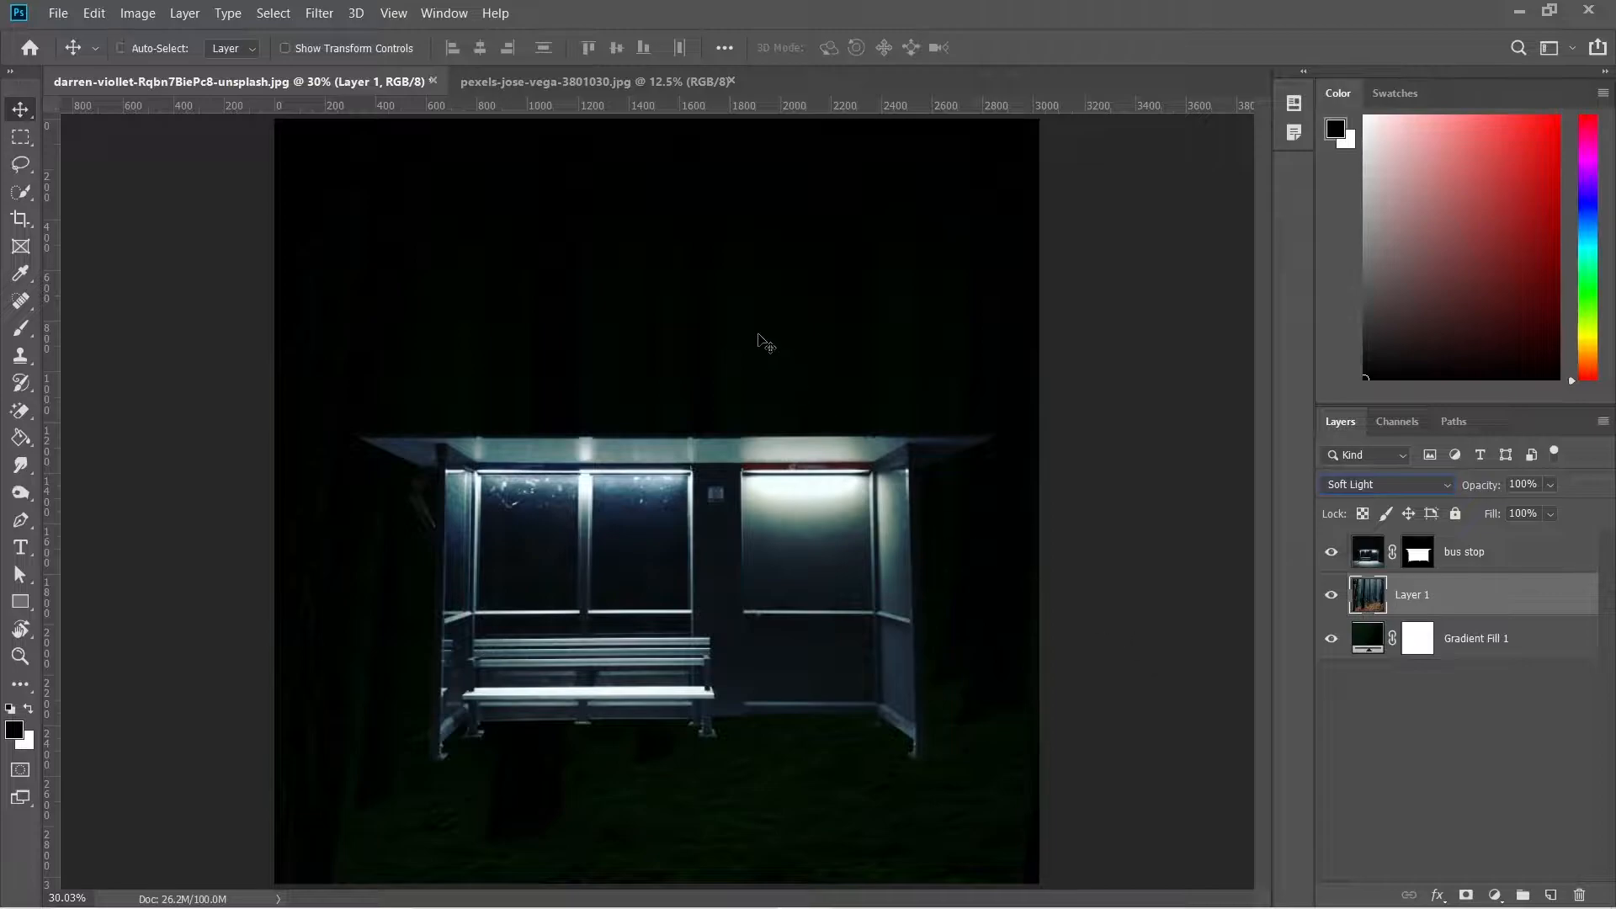
Scale the forest layer to 75.92% so it spans the canvas width, and move it upward
key("ctrl+t")
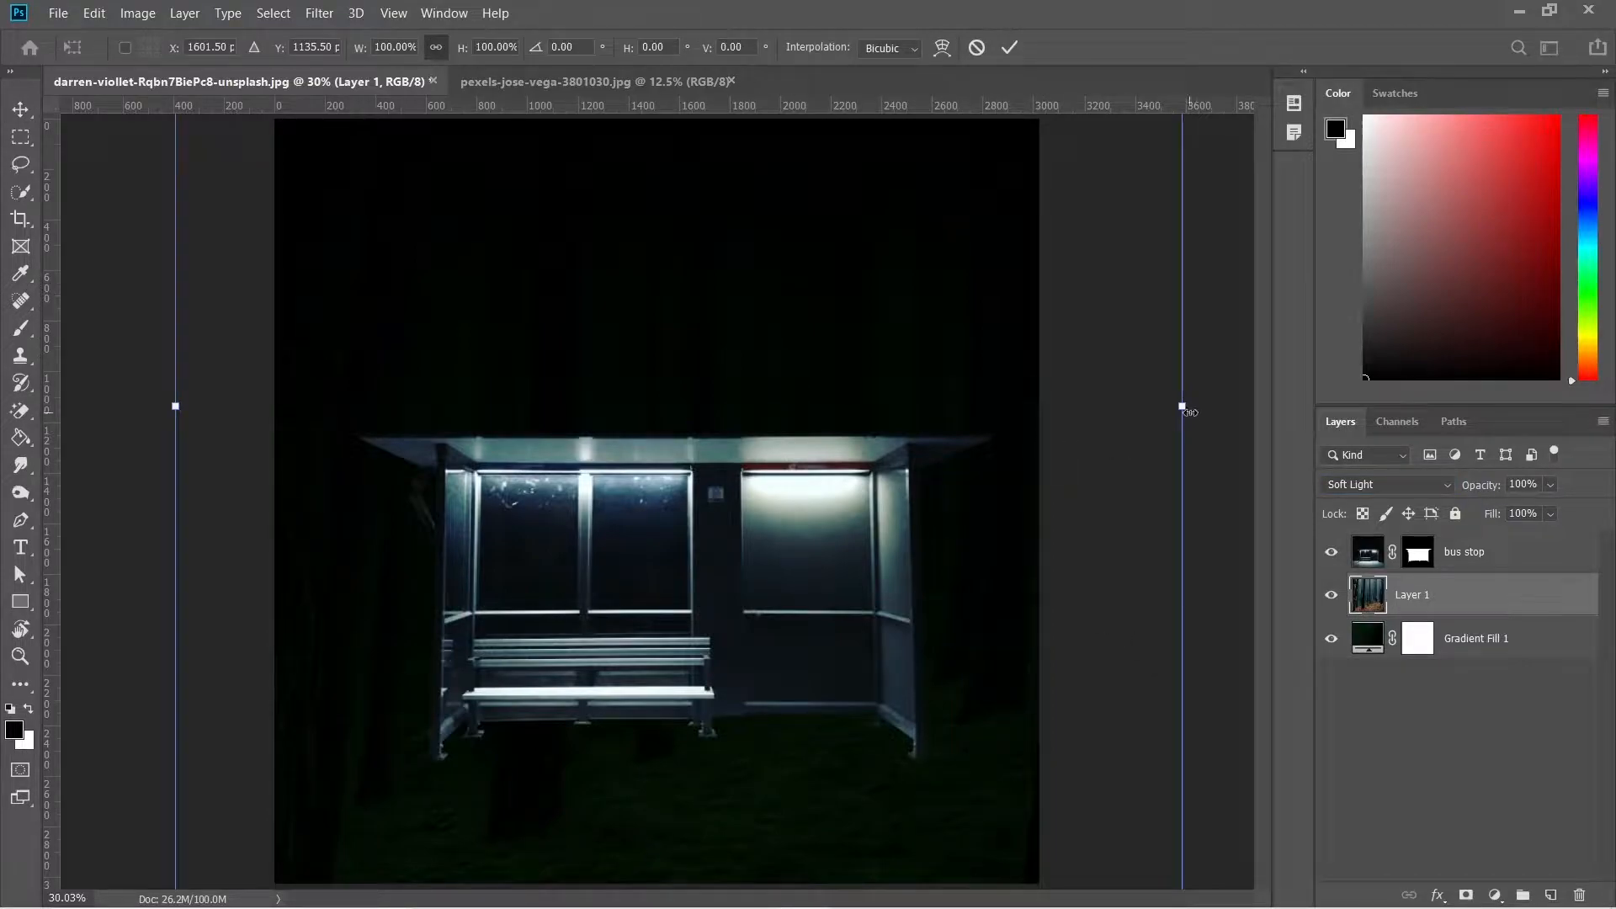
left_click_drag(1182, 406, 1038, 405)
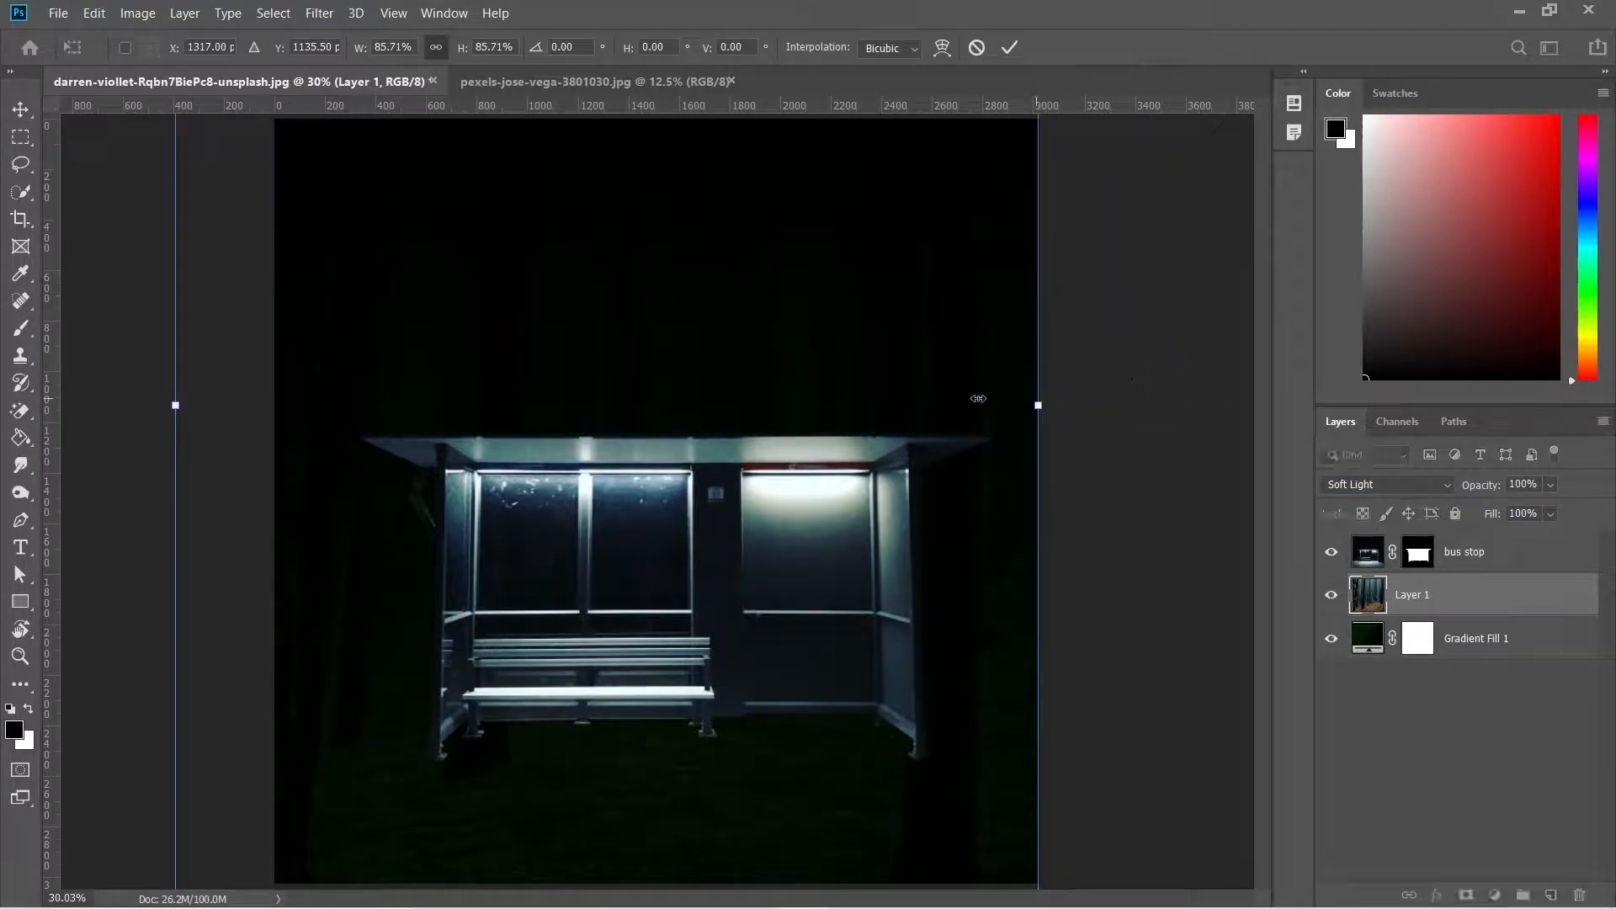
left_click_drag(171, 405, 274, 405)
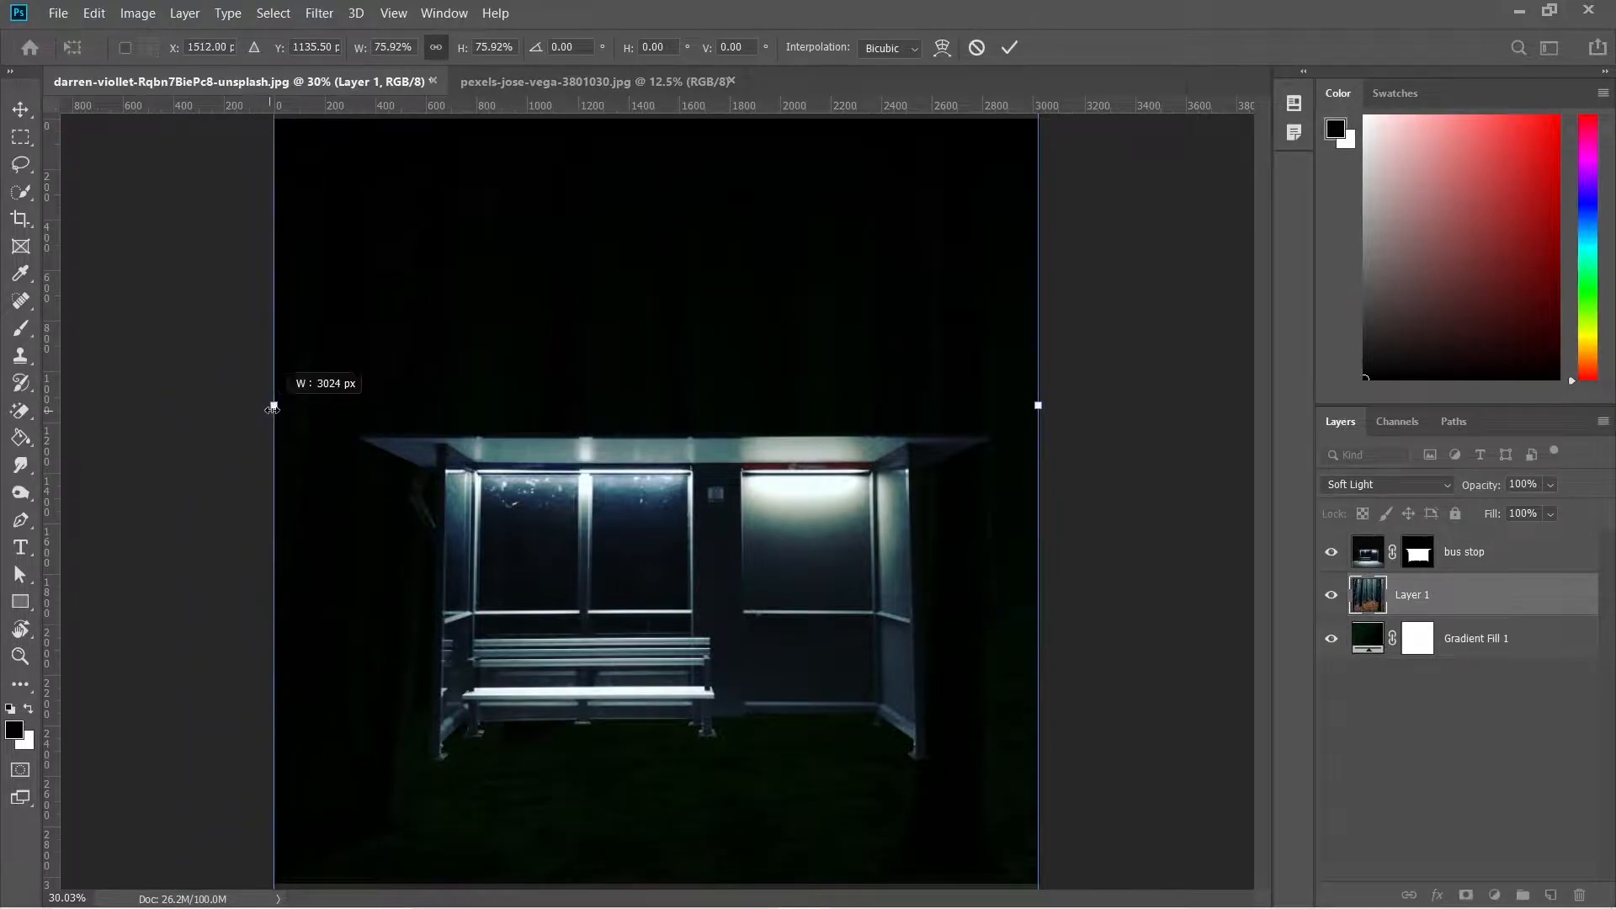
left_click_drag(678, 361, 682, 226)
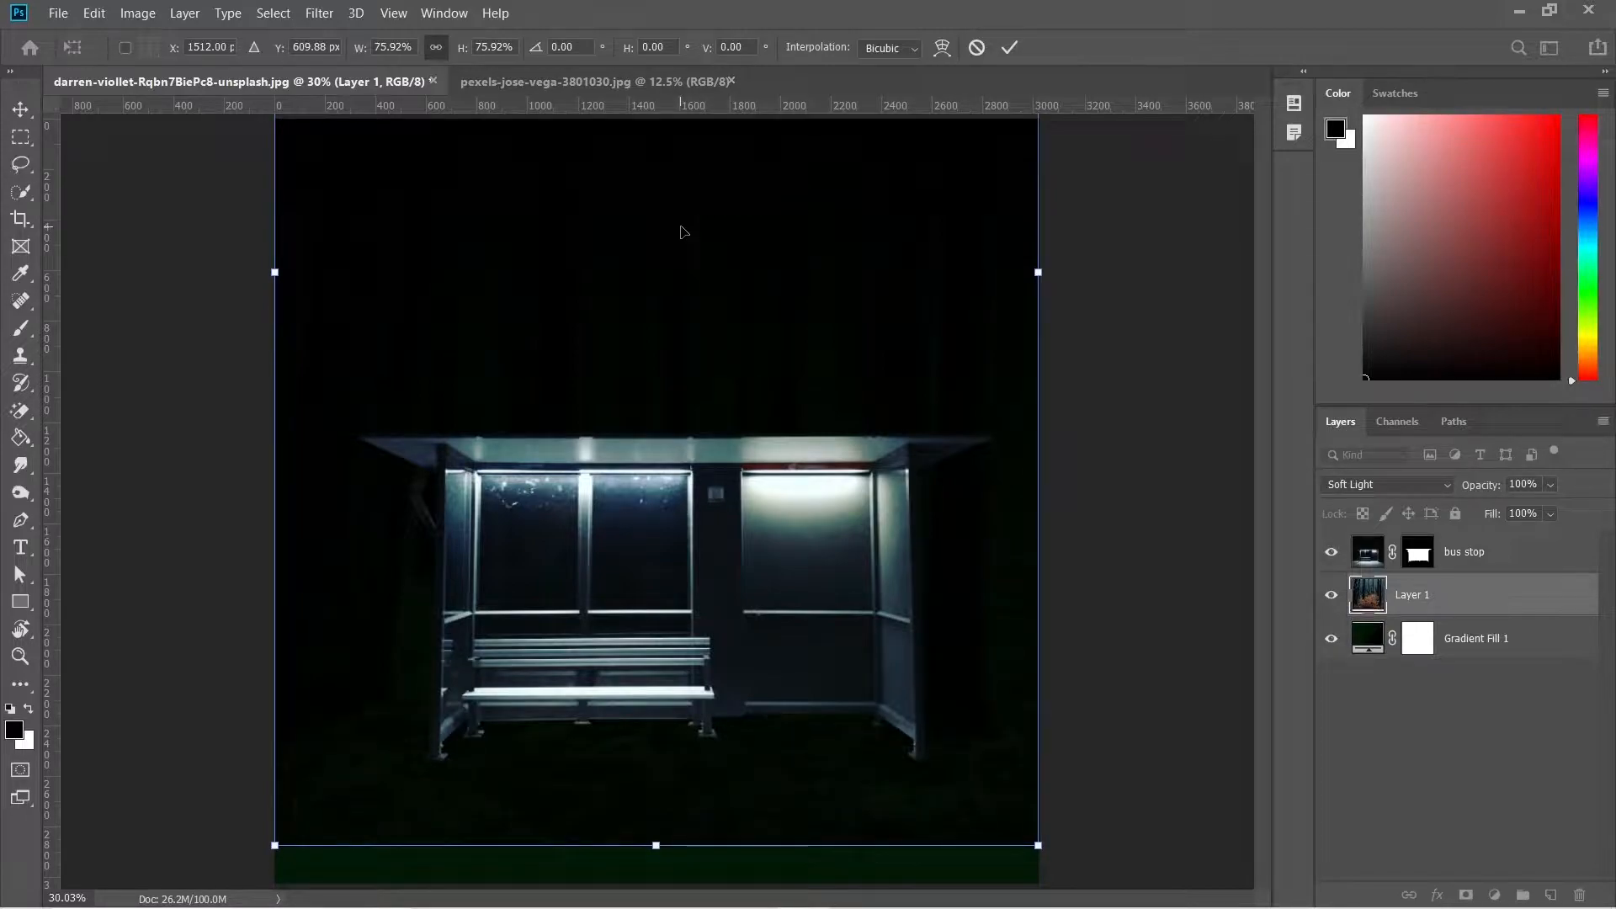
key("Return")
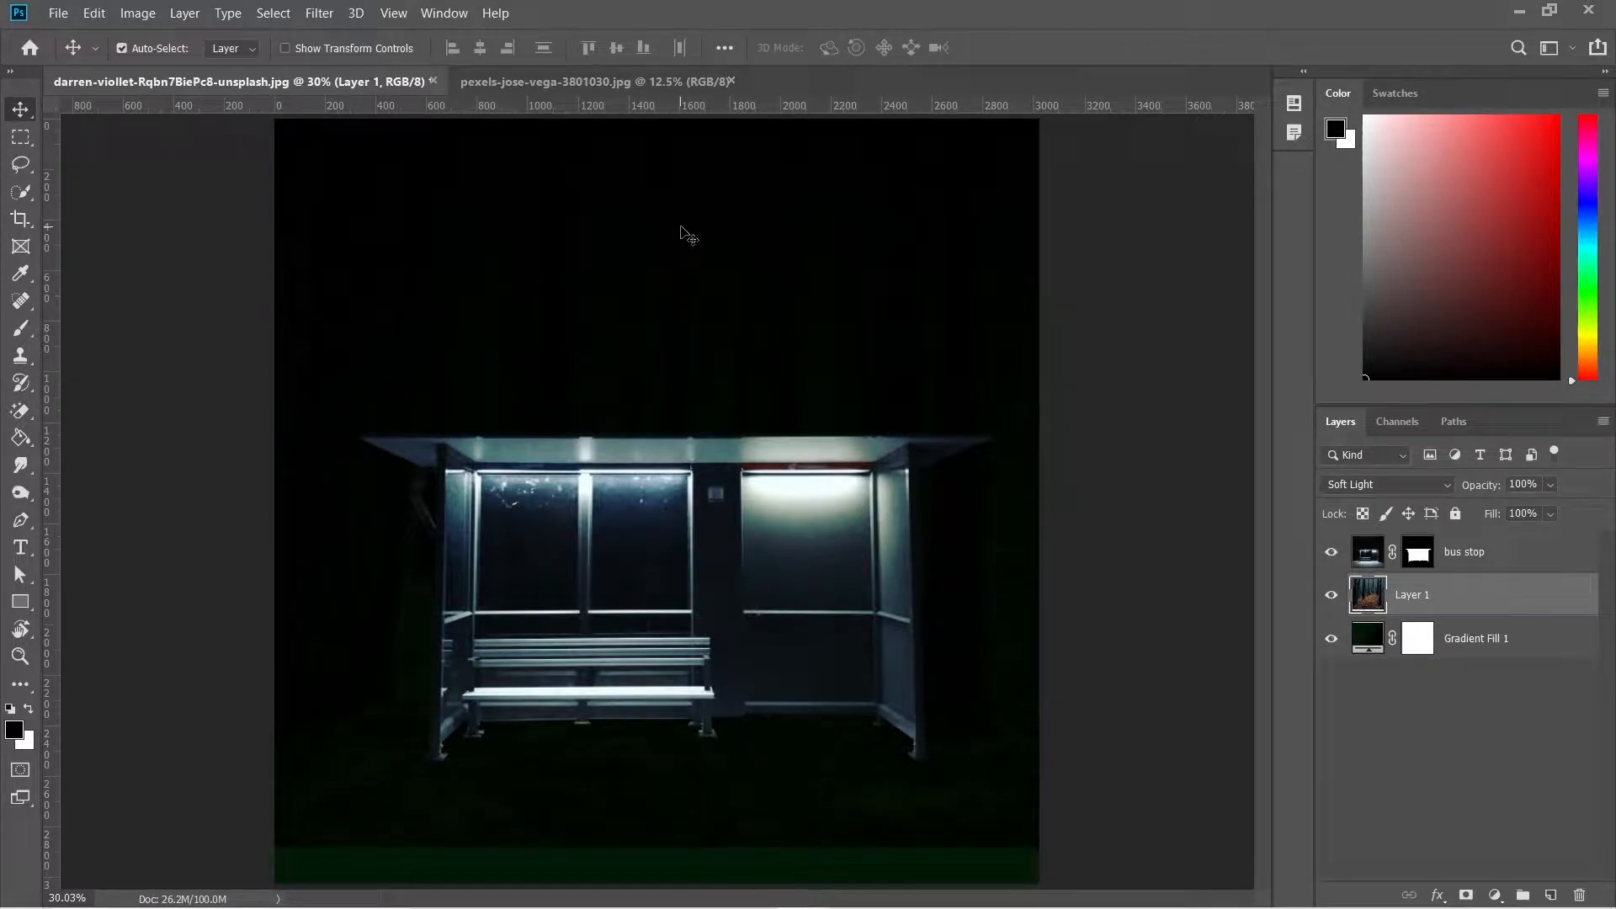
Rename the forest layer "trees"
double_click(1418, 596)
type("trees")
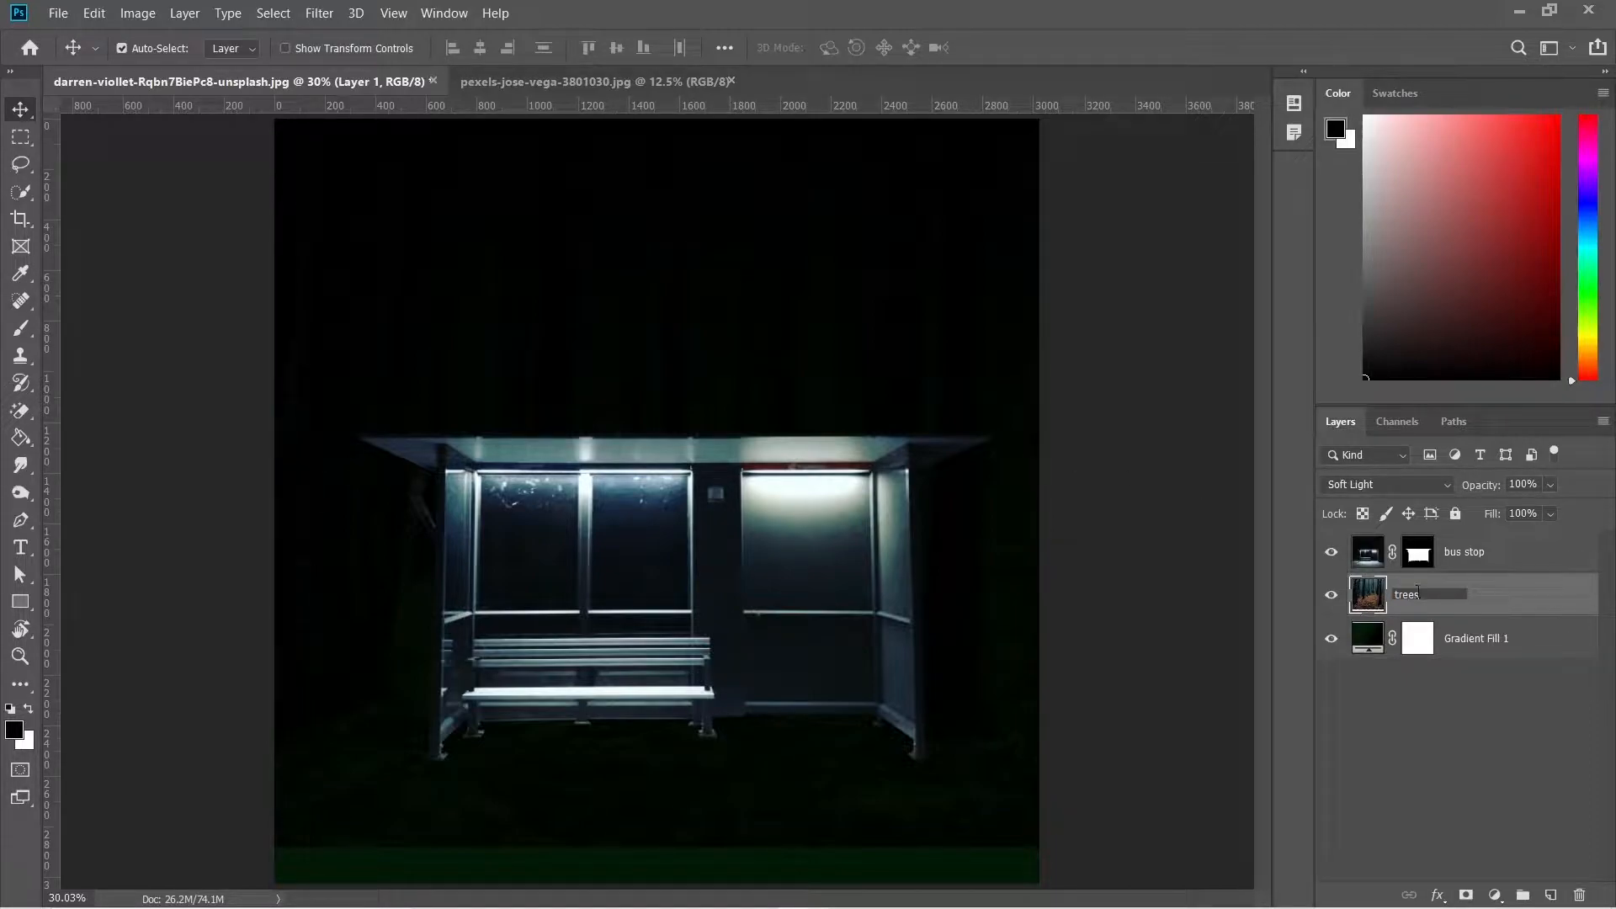
key("Return")
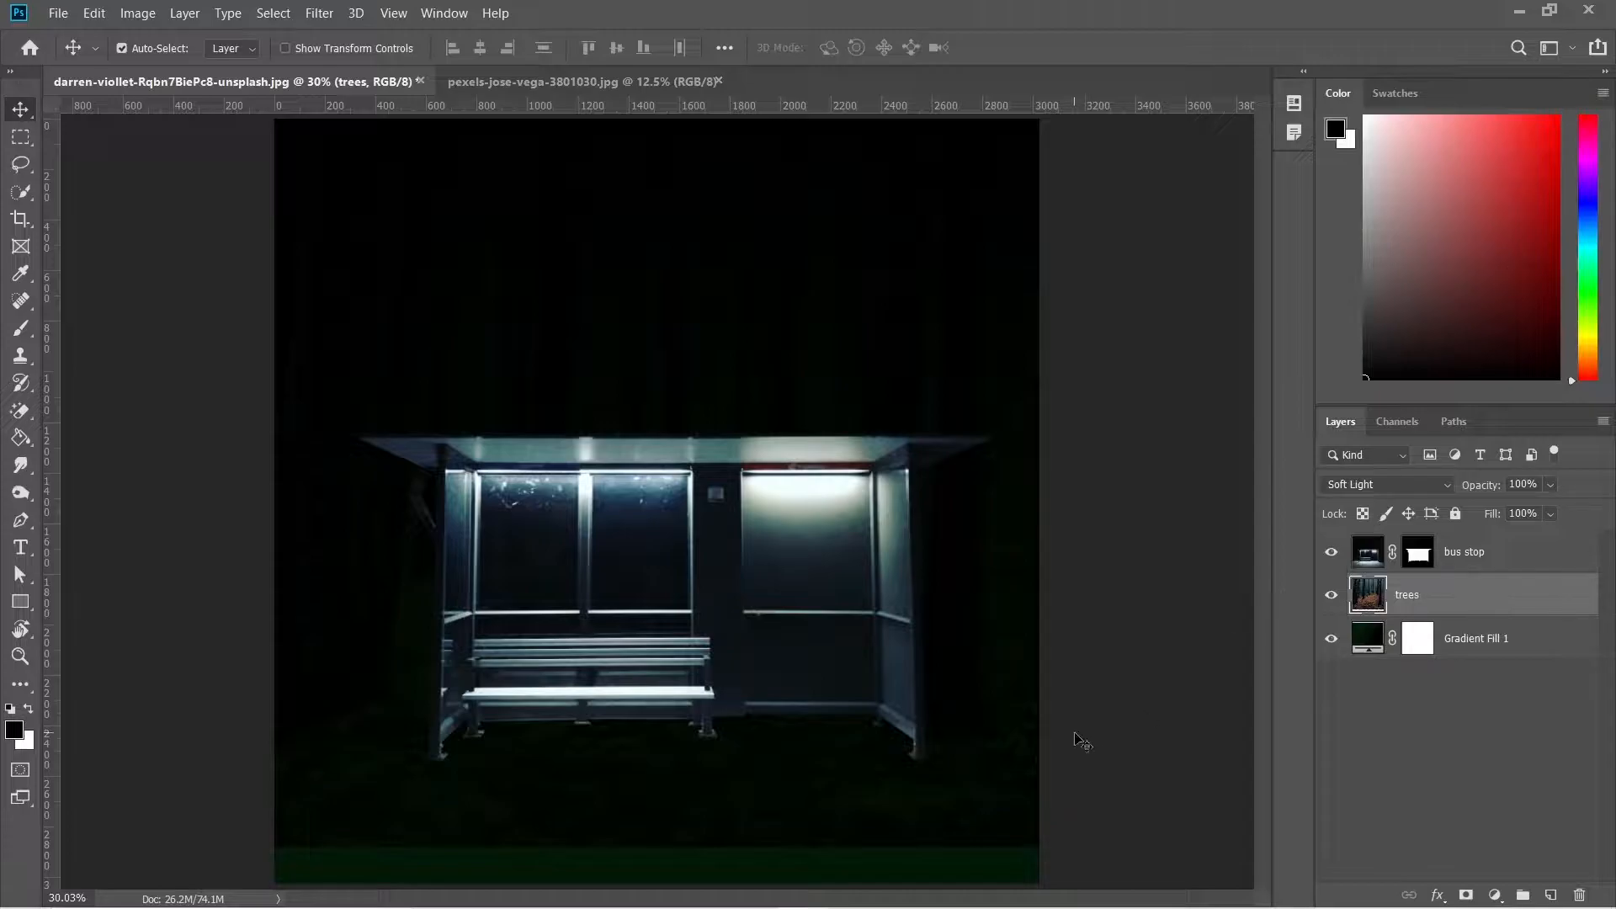
Open the sunset field photo and select its grassy ground up to the horizon with the Quick Selection tool
left_click(58, 13)
left_click(76, 50)
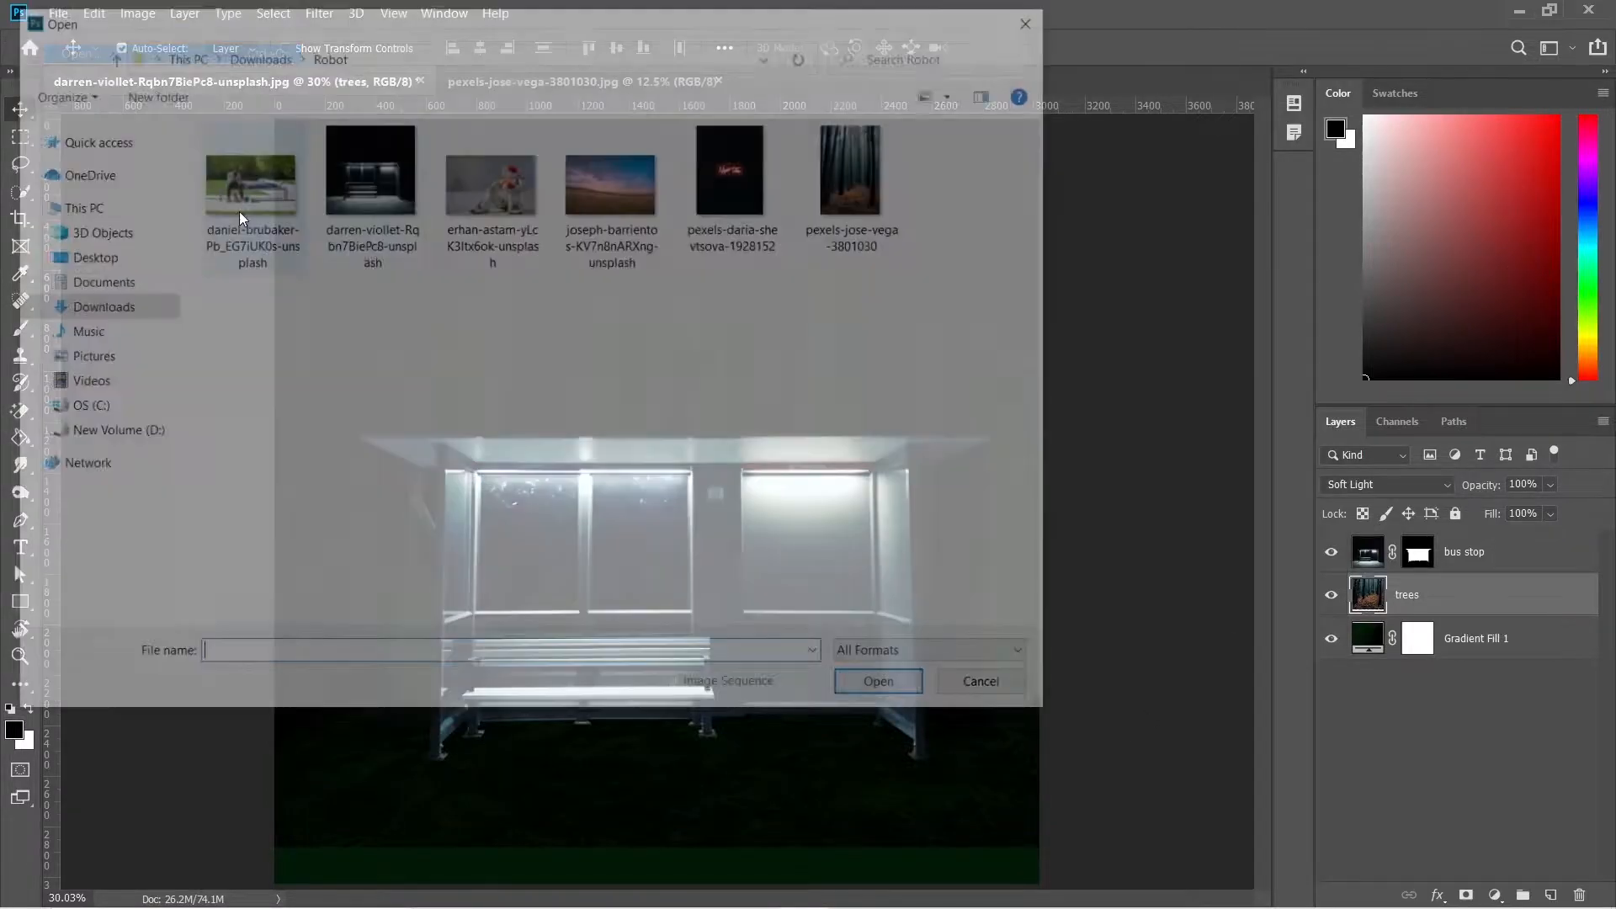
double_click(572, 244)
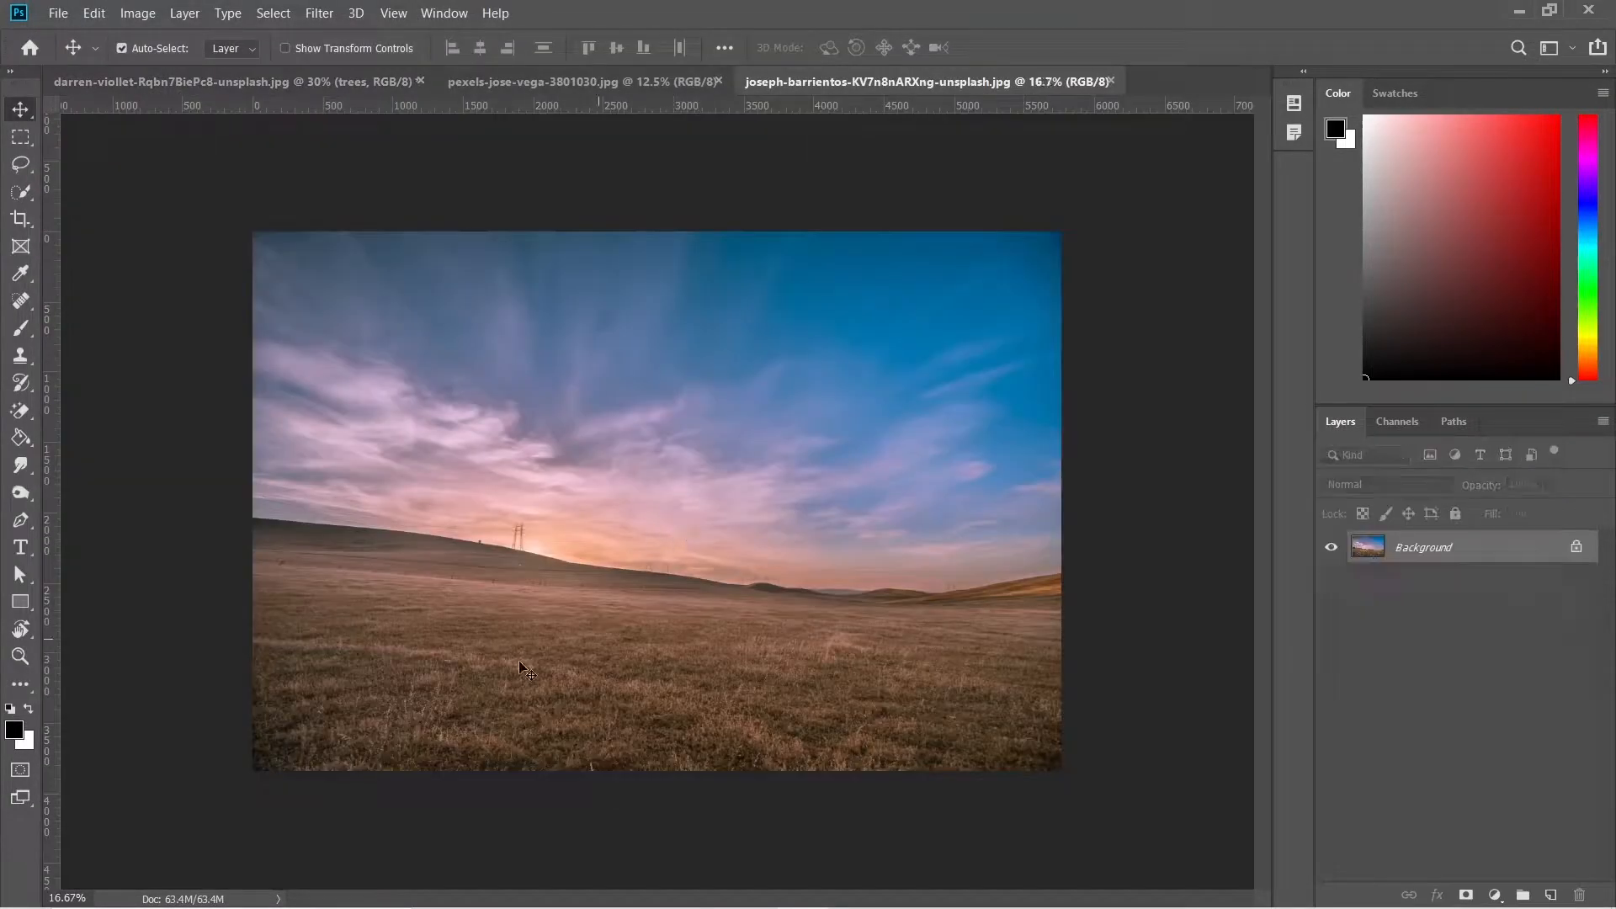
left_click(21, 192)
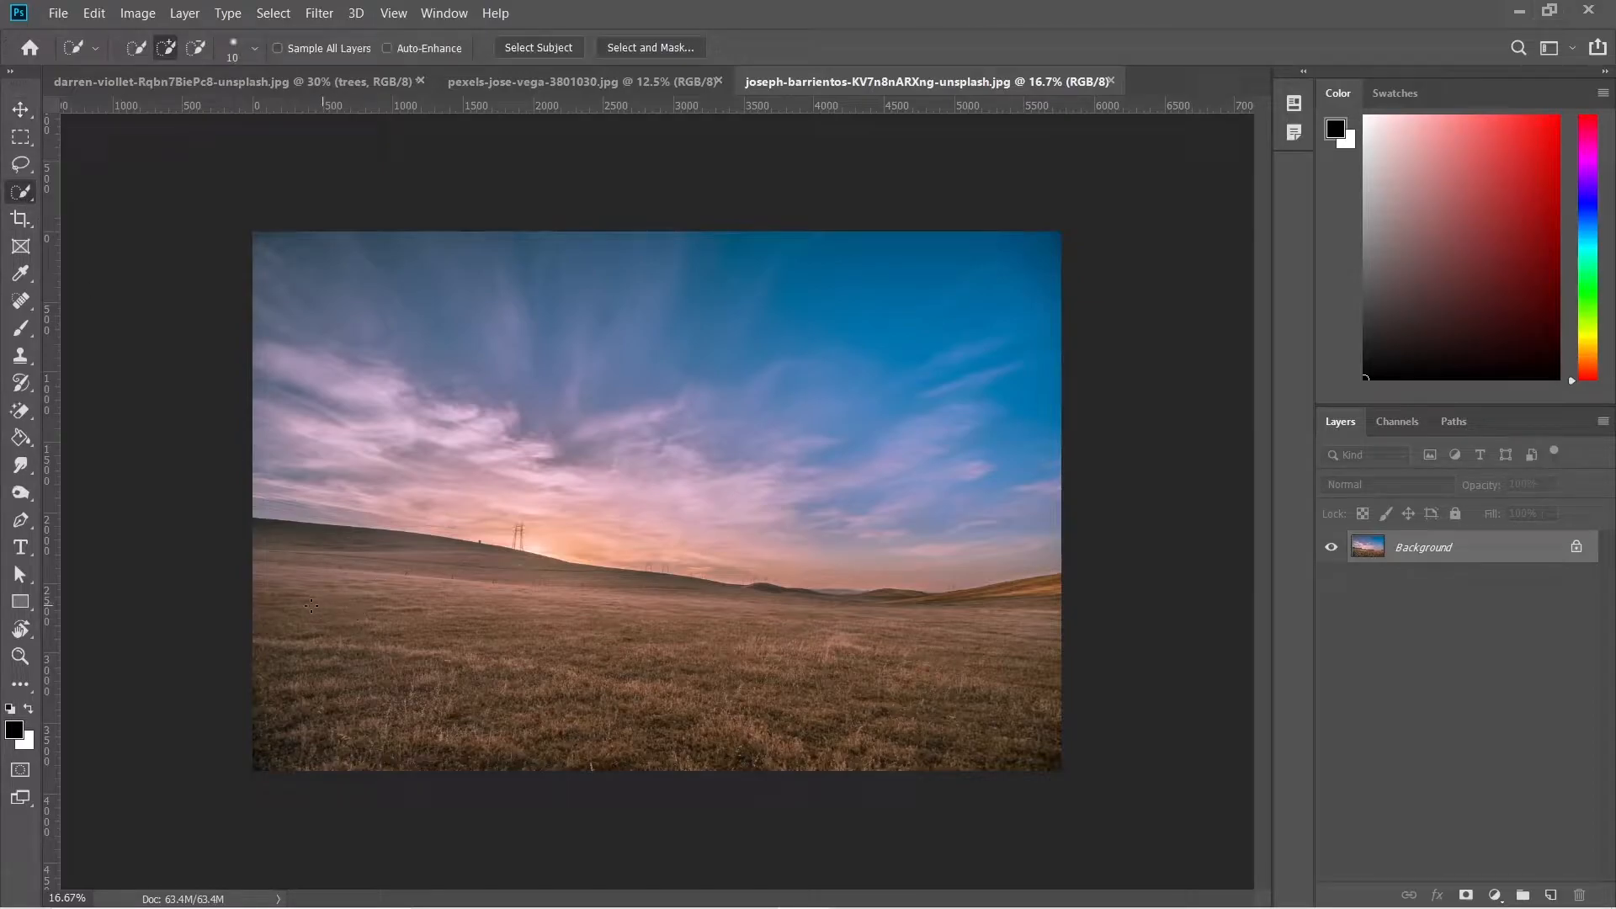
mouse_move(316, 621)
left_mouse_down()
mouse_move(673, 665)
mouse_move(969, 657)
left_mouse_up()
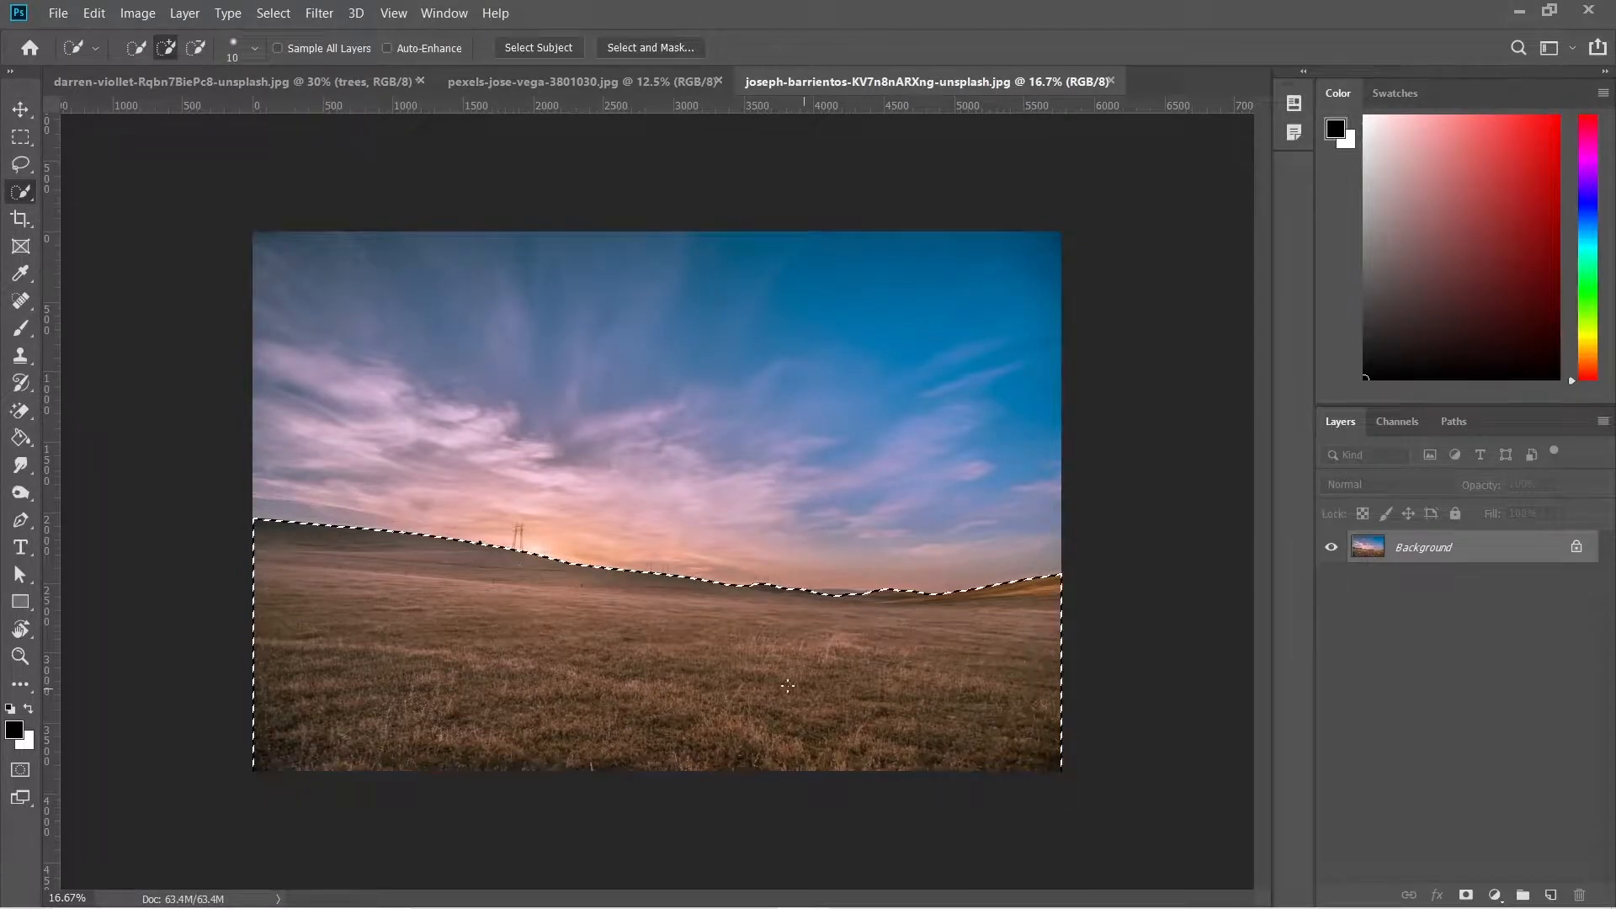
Copy the selected ground into the bottom of the bus stop composition and rename its layer "grass"
key("v")
left_click_drag(717, 658, 699, 783)
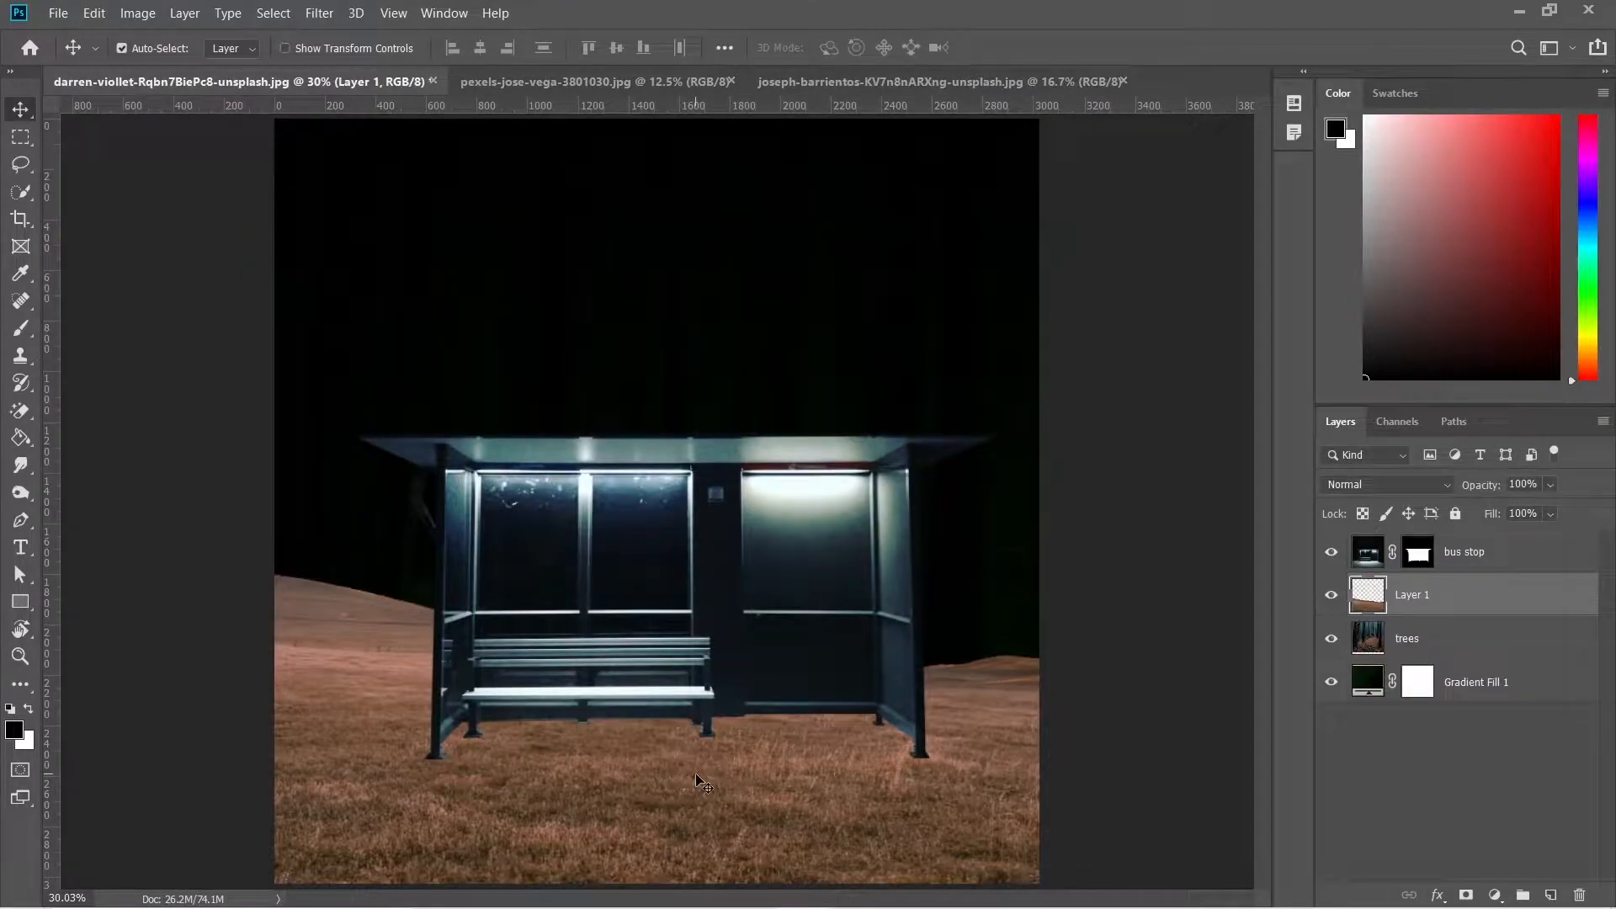
double_click(1414, 596)
type("gra")
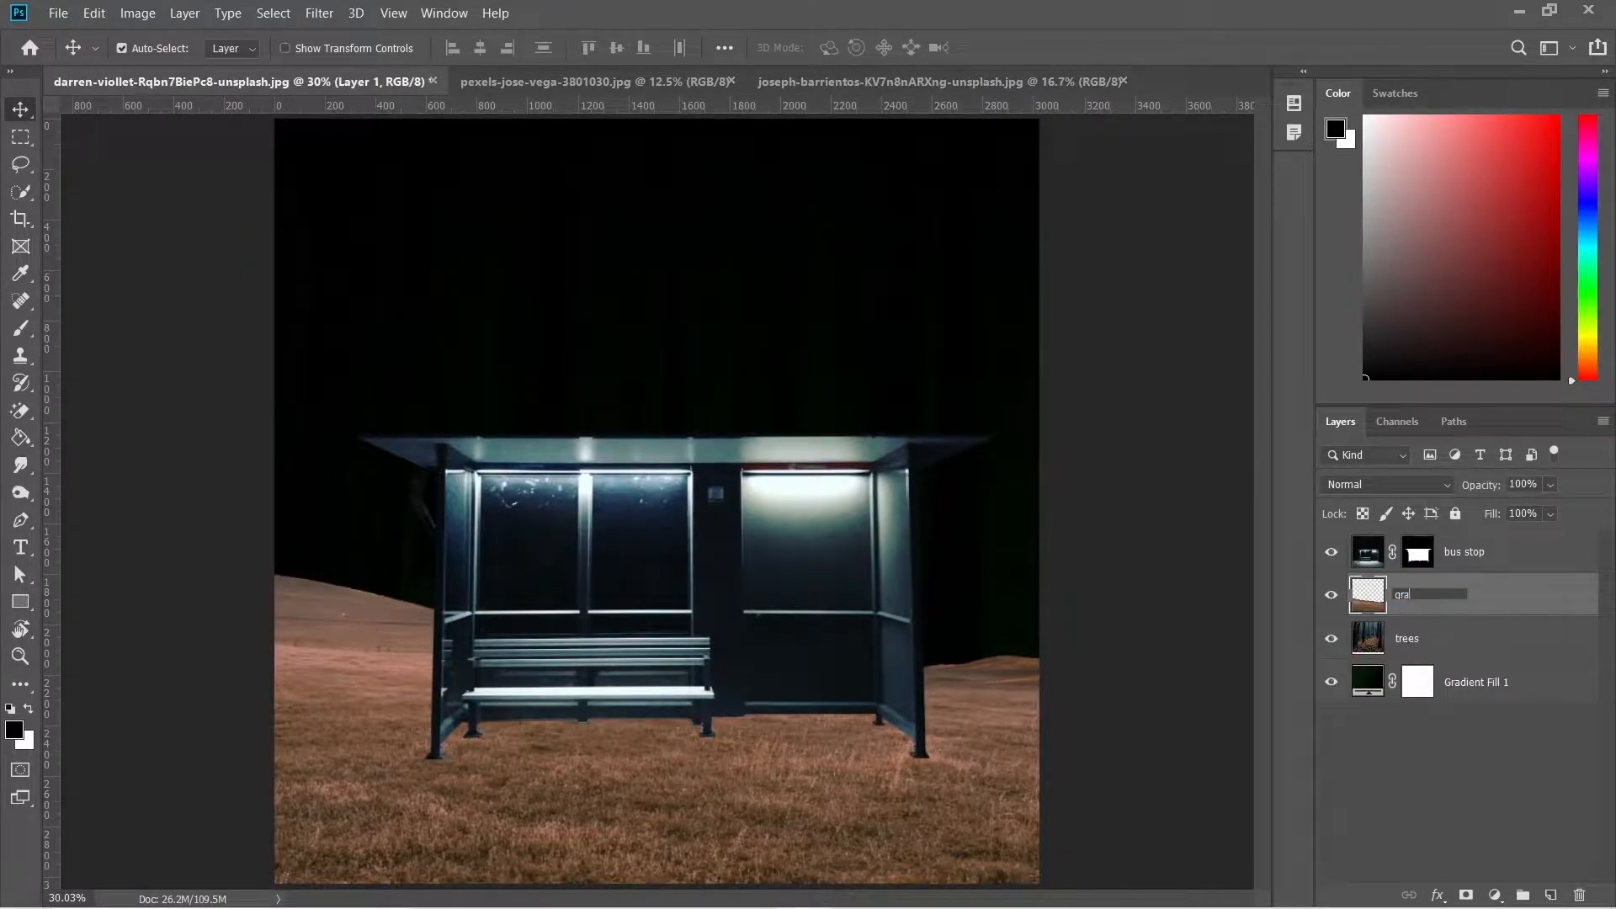
type("ss")
key("Return")
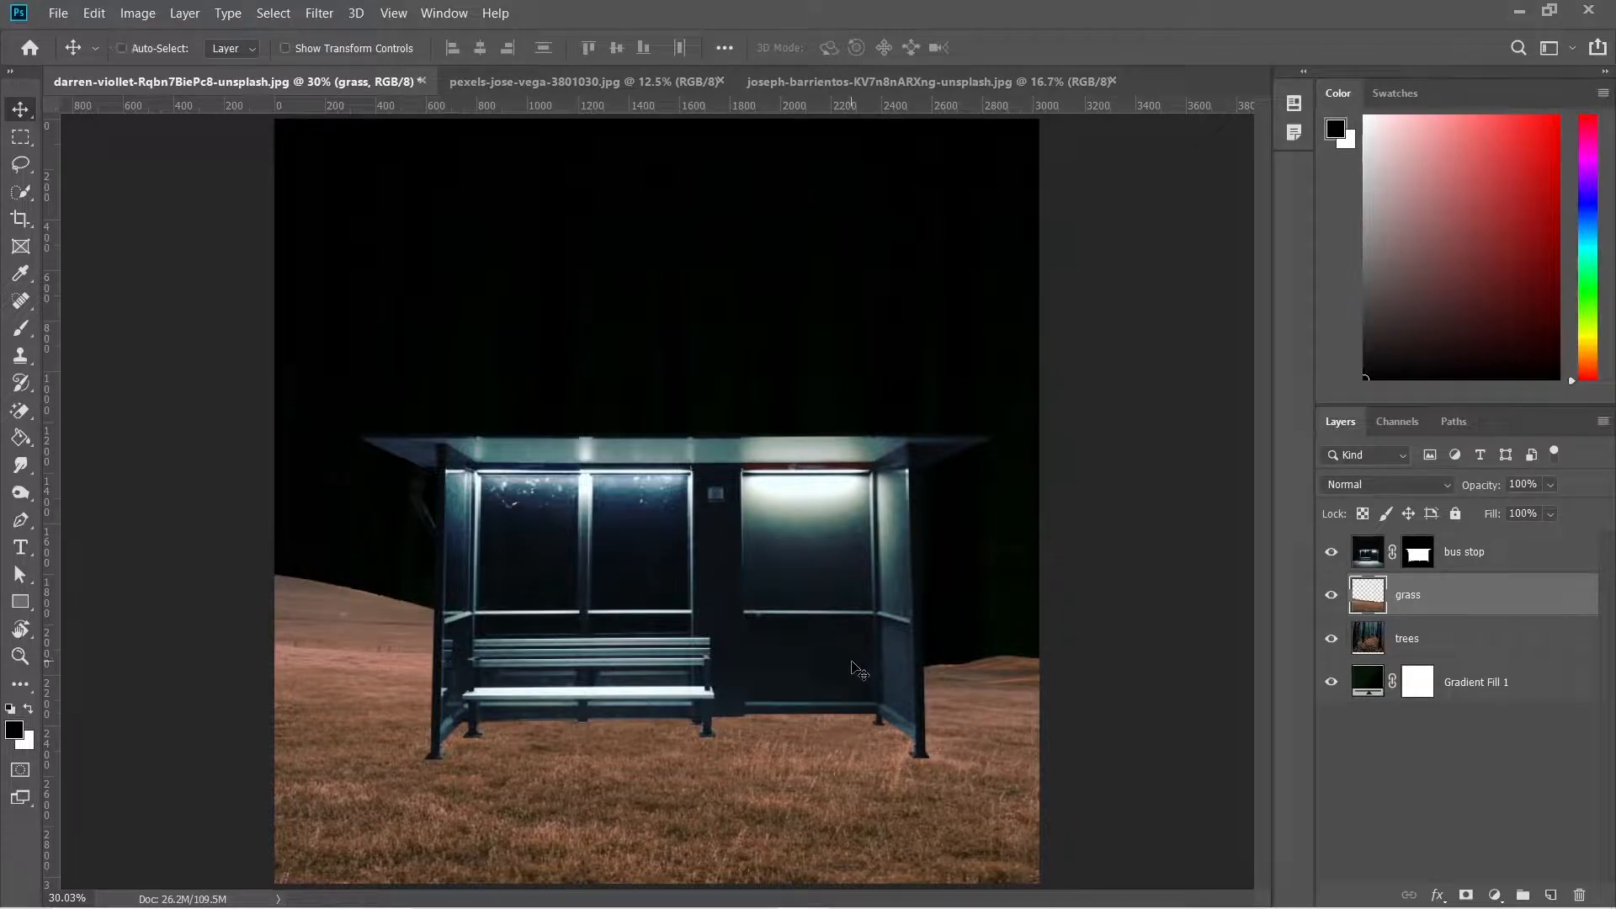
Scale the grass layer to 59.64% and position it along the bottom of the canvas beneath the shelter
key("ctrl+t")
left_click_drag(589, 528, 589, 689)
left_click_drag(646, 826, 714, 726)
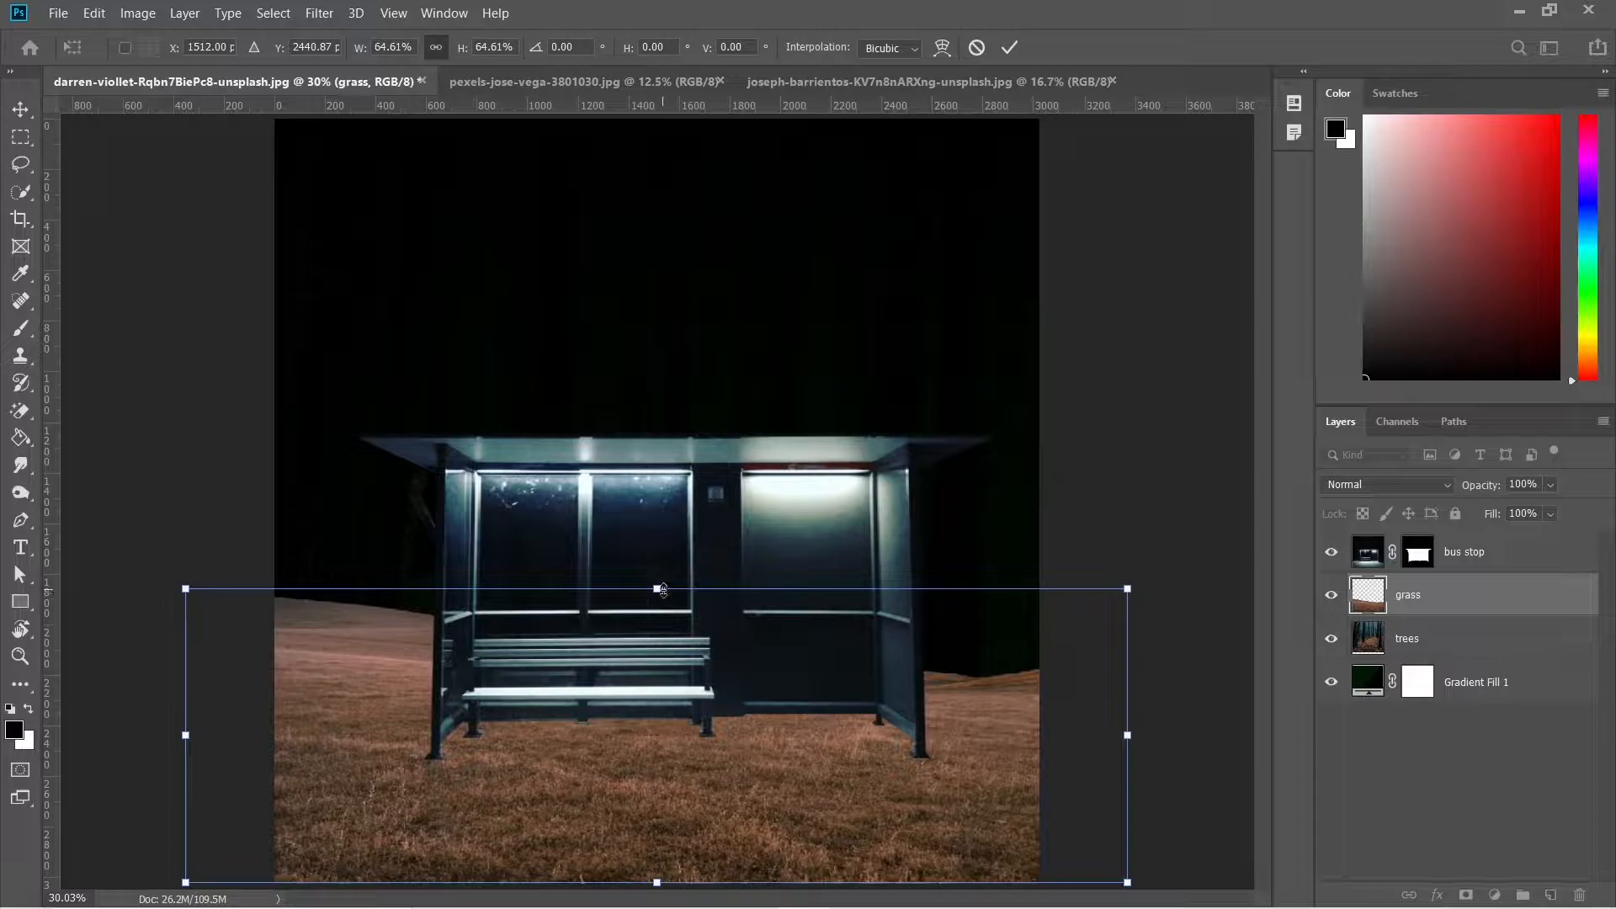
mouse_move(663, 590)
left_mouse_down()
mouse_move(664, 641)
mouse_move(671, 606)
left_mouse_up()
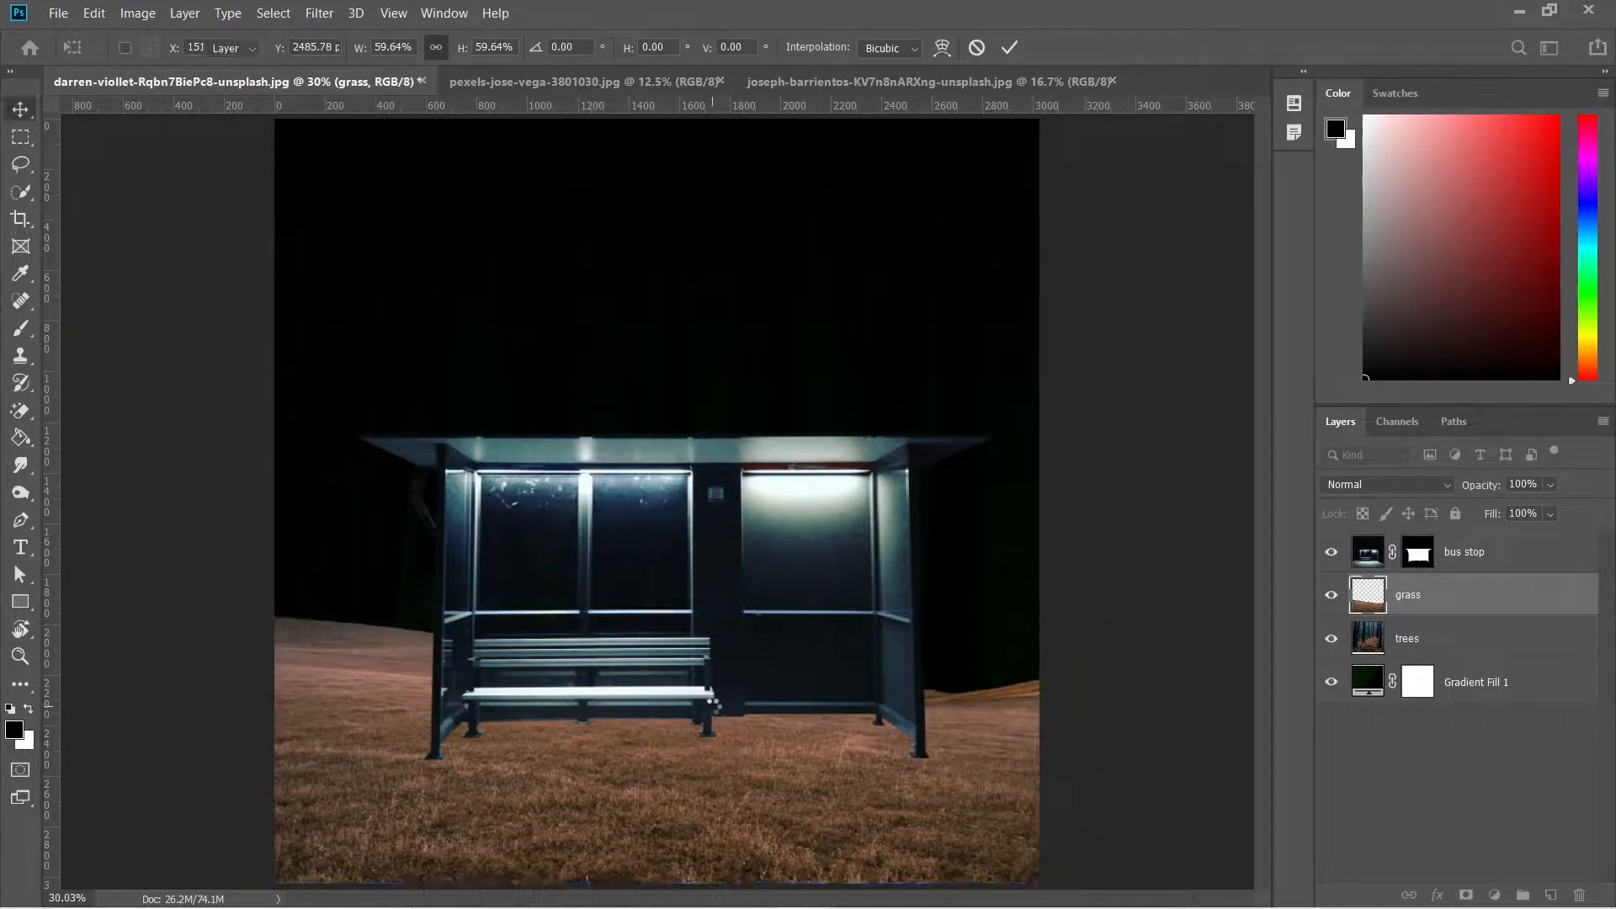
Commit the grass placement and add a Hue/Saturation adjustment clipped to the grass layer with Colorize enabled
key("Return")
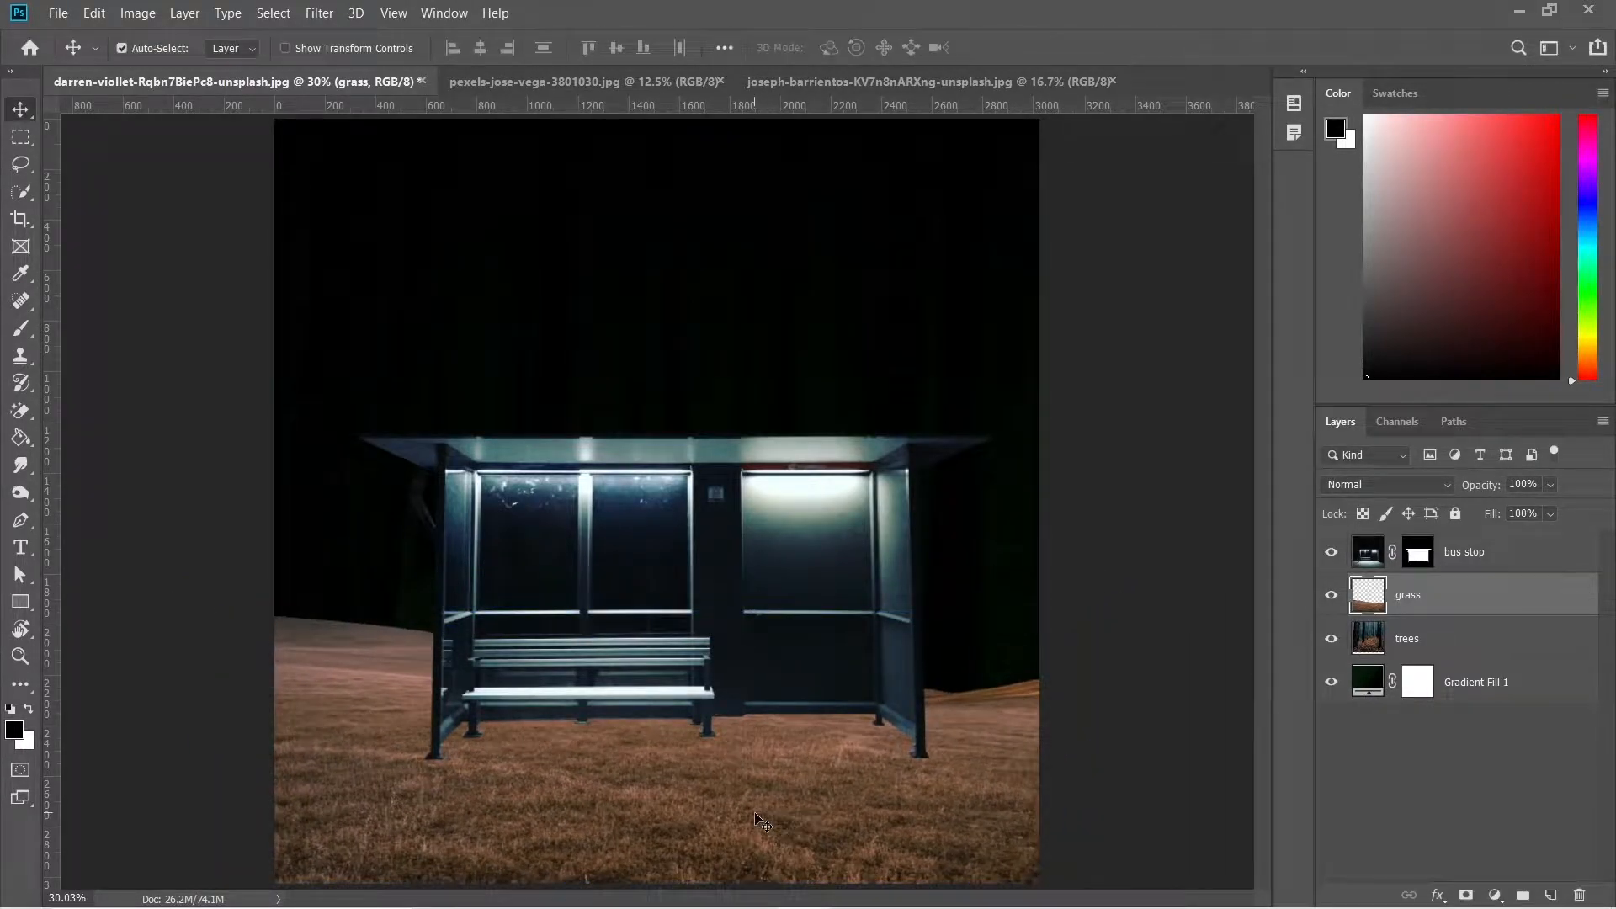
left_click(1495, 894)
left_click(1502, 690)
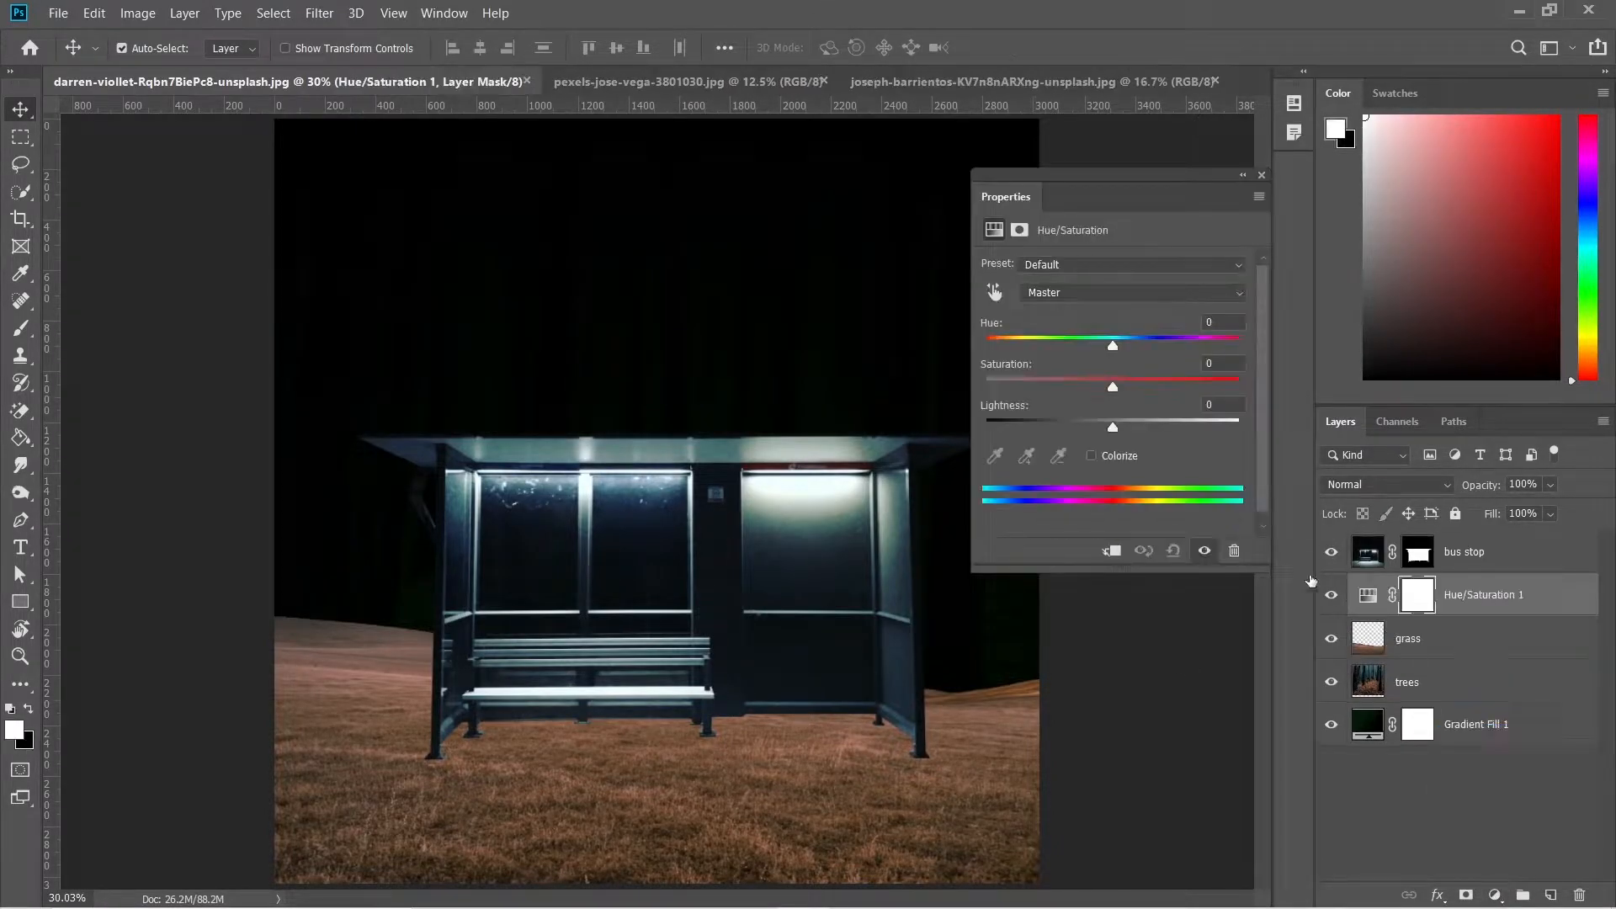
left_click(1111, 550)
left_click(1091, 456)
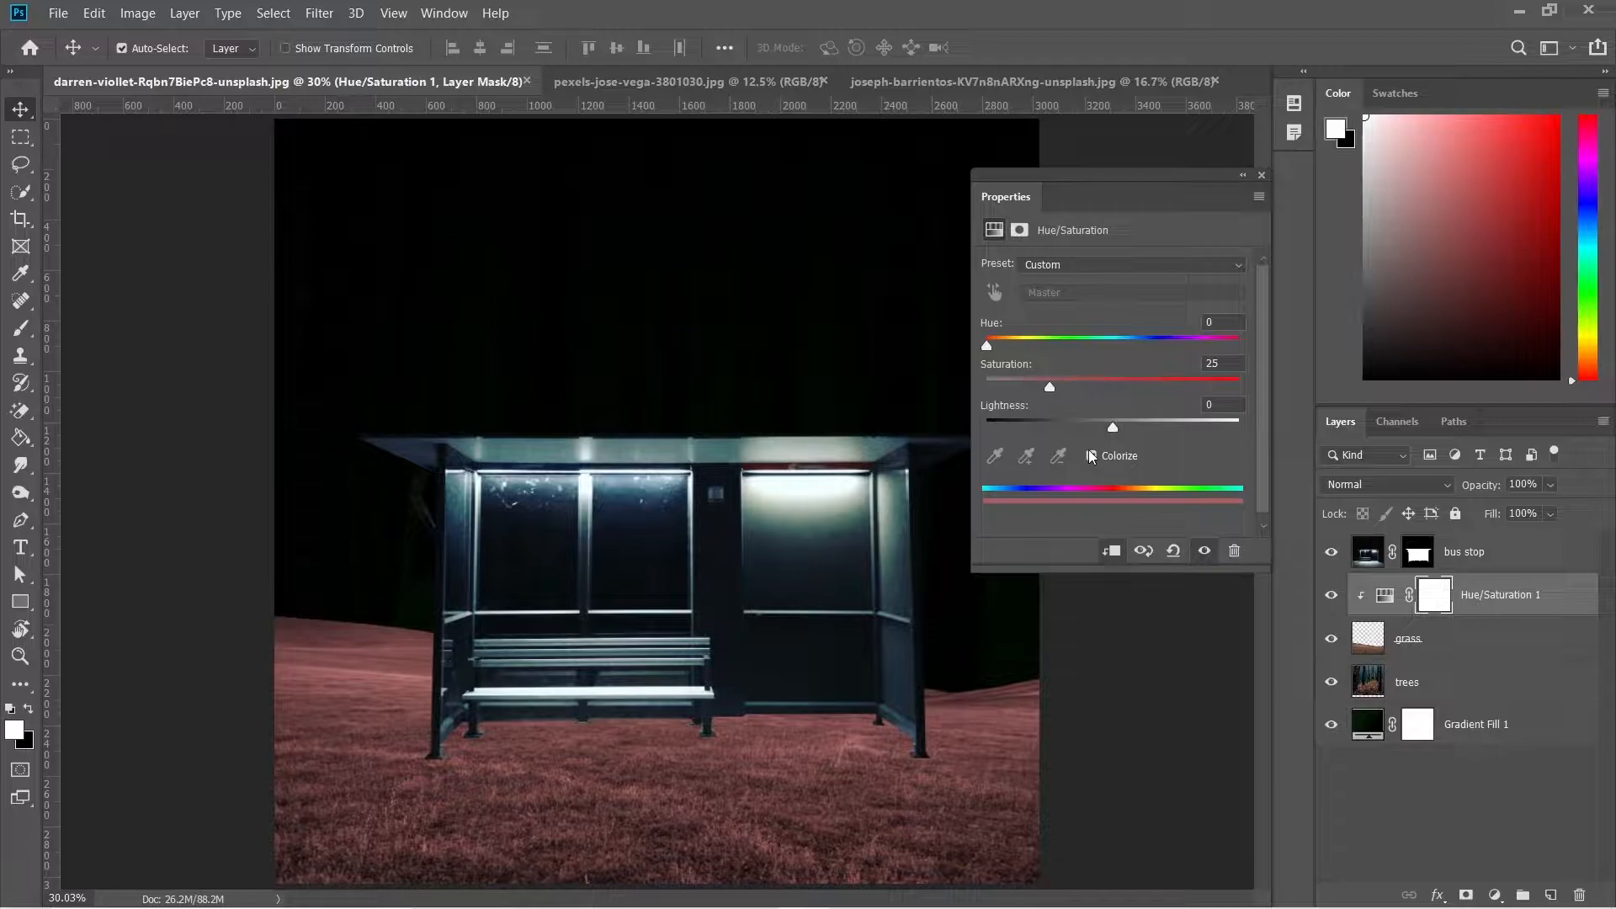
Set the grass Hue/Saturation adjustment to hue 130 and lightness -74 for a dark green night tone
left_click_drag(987, 346, 1068, 349)
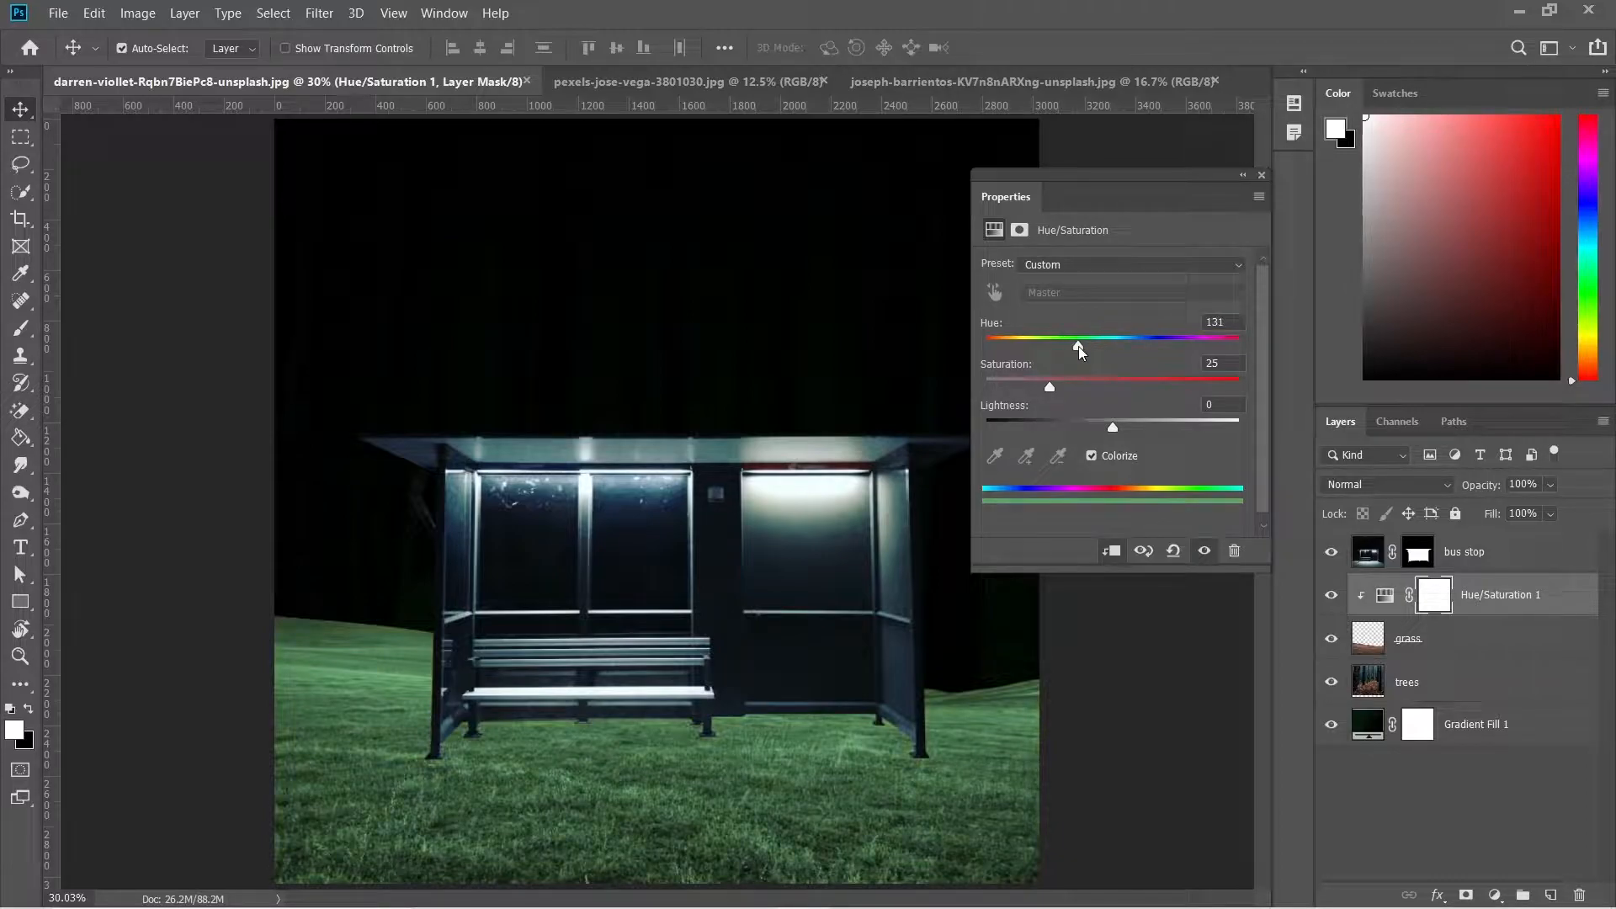
key("Down")
left_click_drag(1113, 428, 1022, 446)
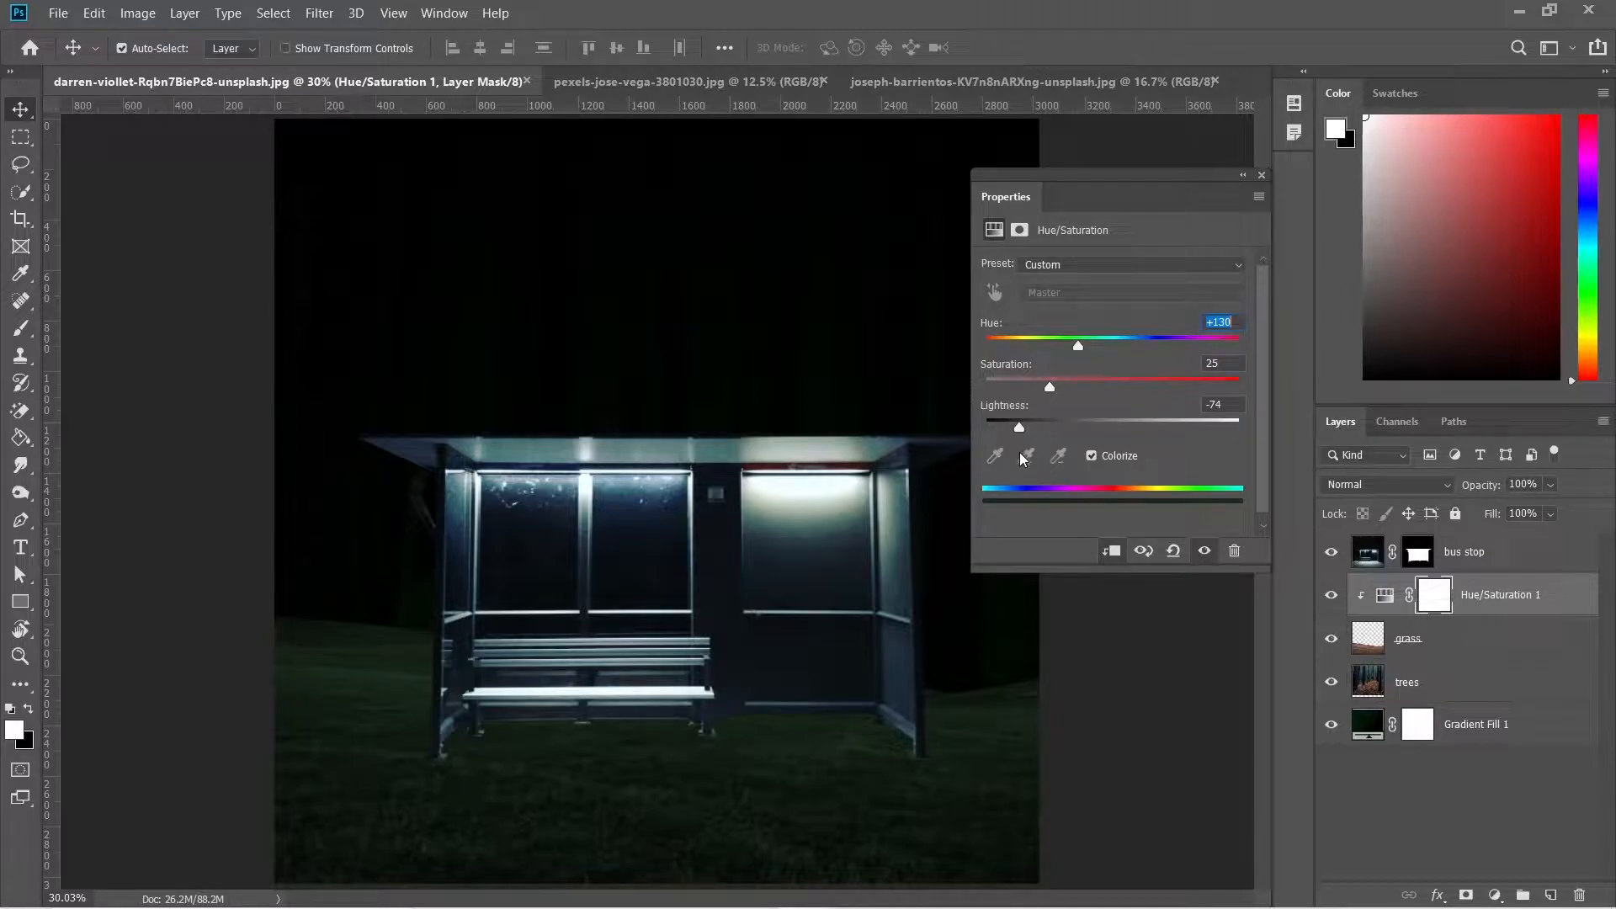
left_click(1262, 176)
Add a layer mask to the grass layer and choose a soft round brush for painting on it
left_click(1415, 644)
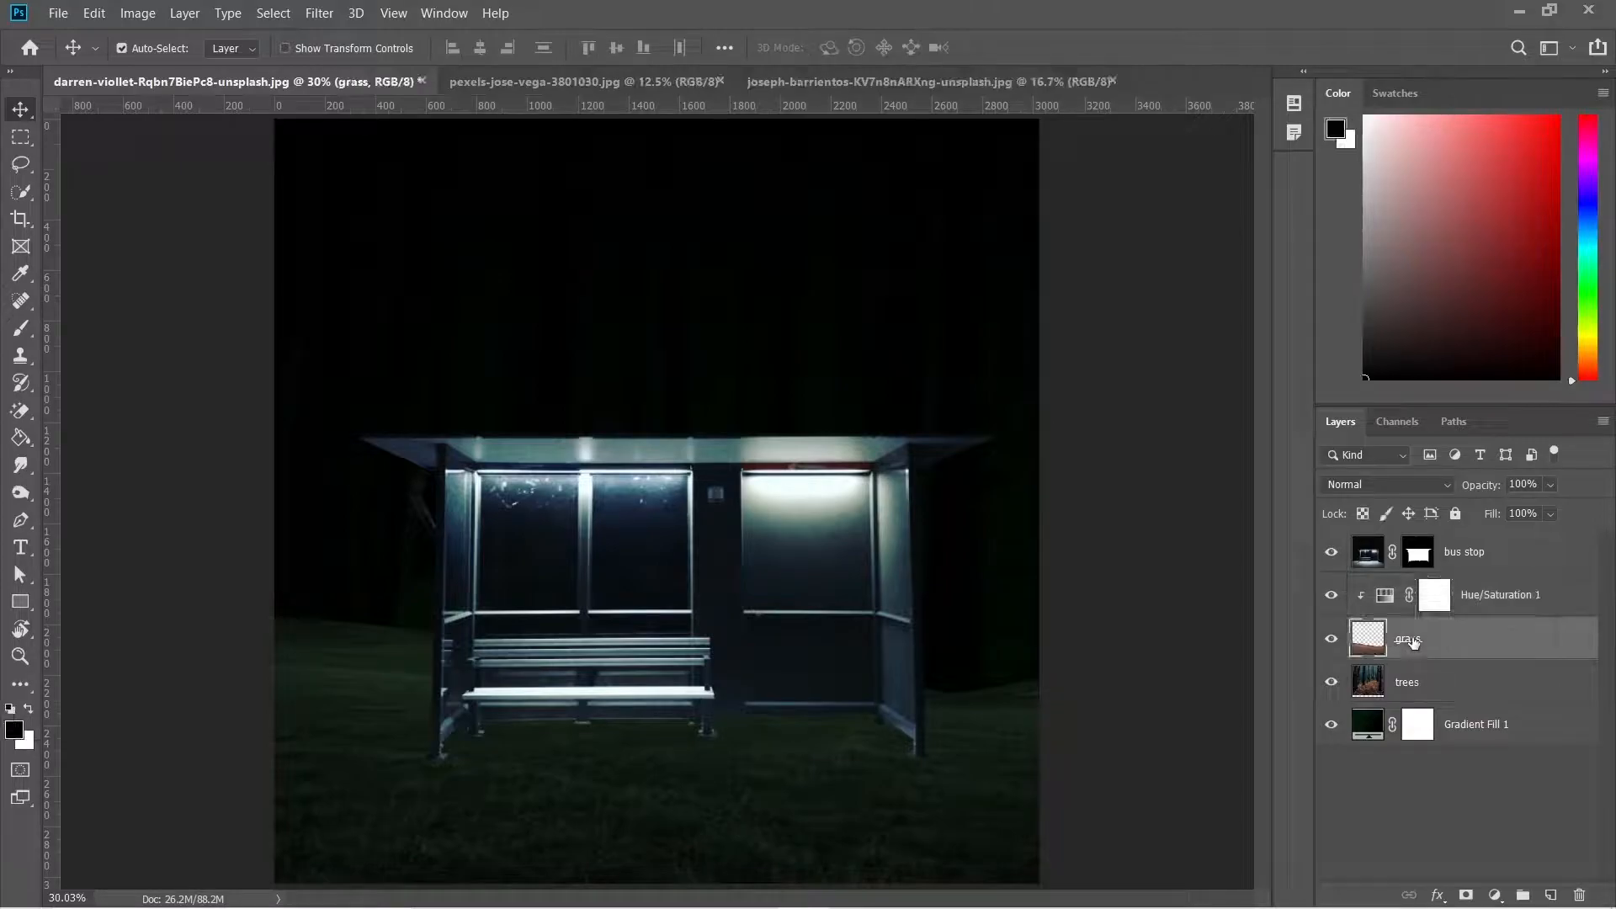
left_click(1465, 893)
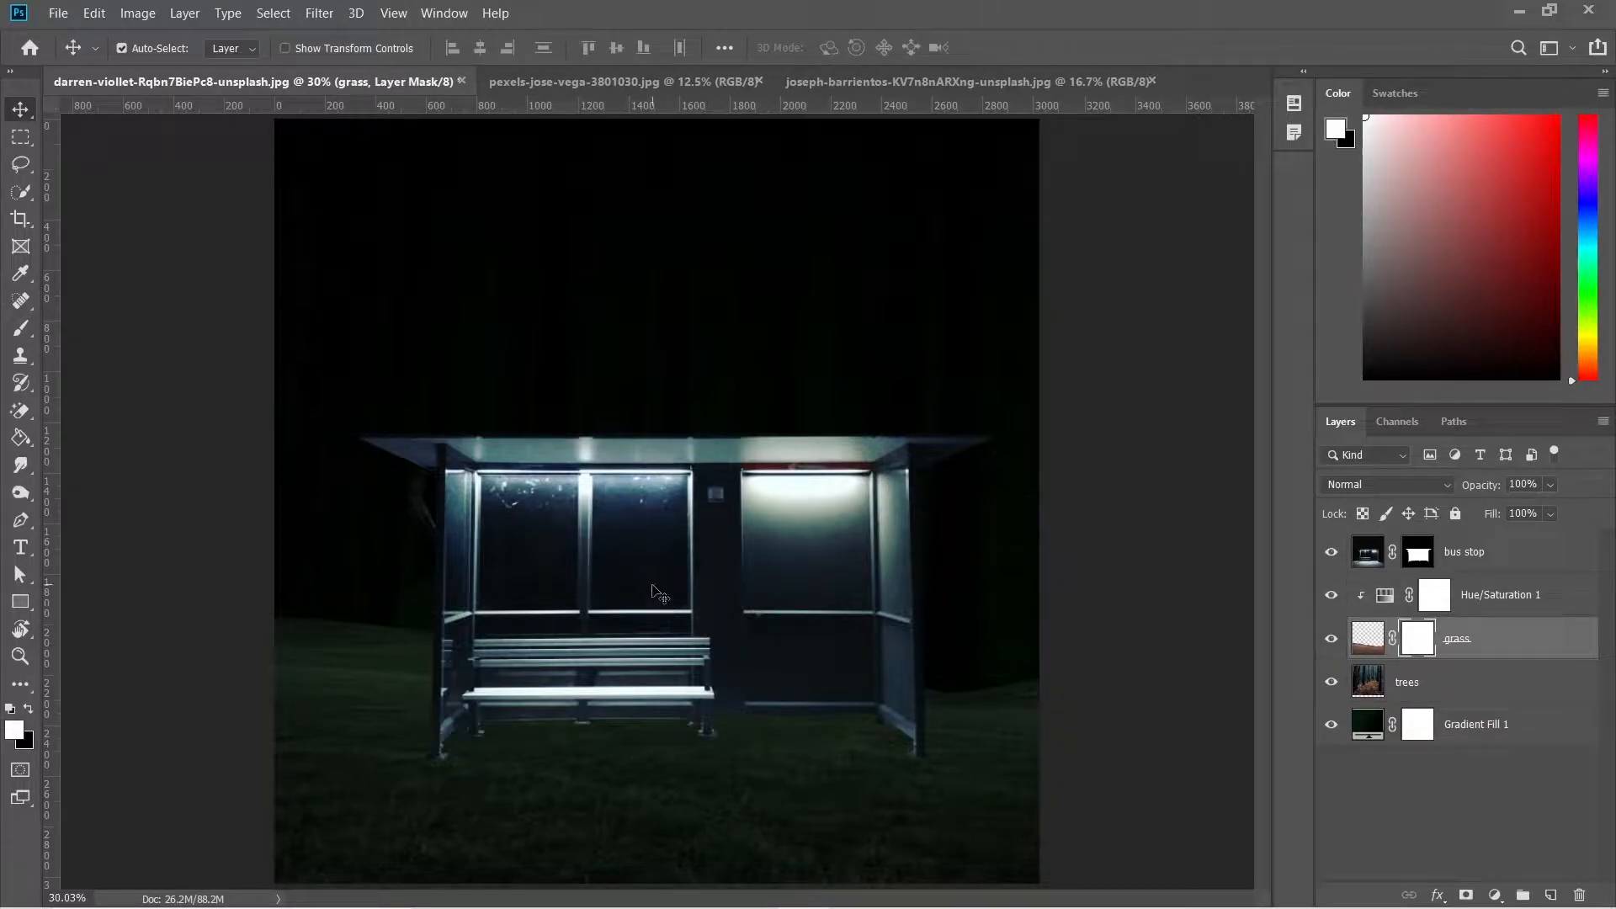
key("b")
left_click(154, 48)
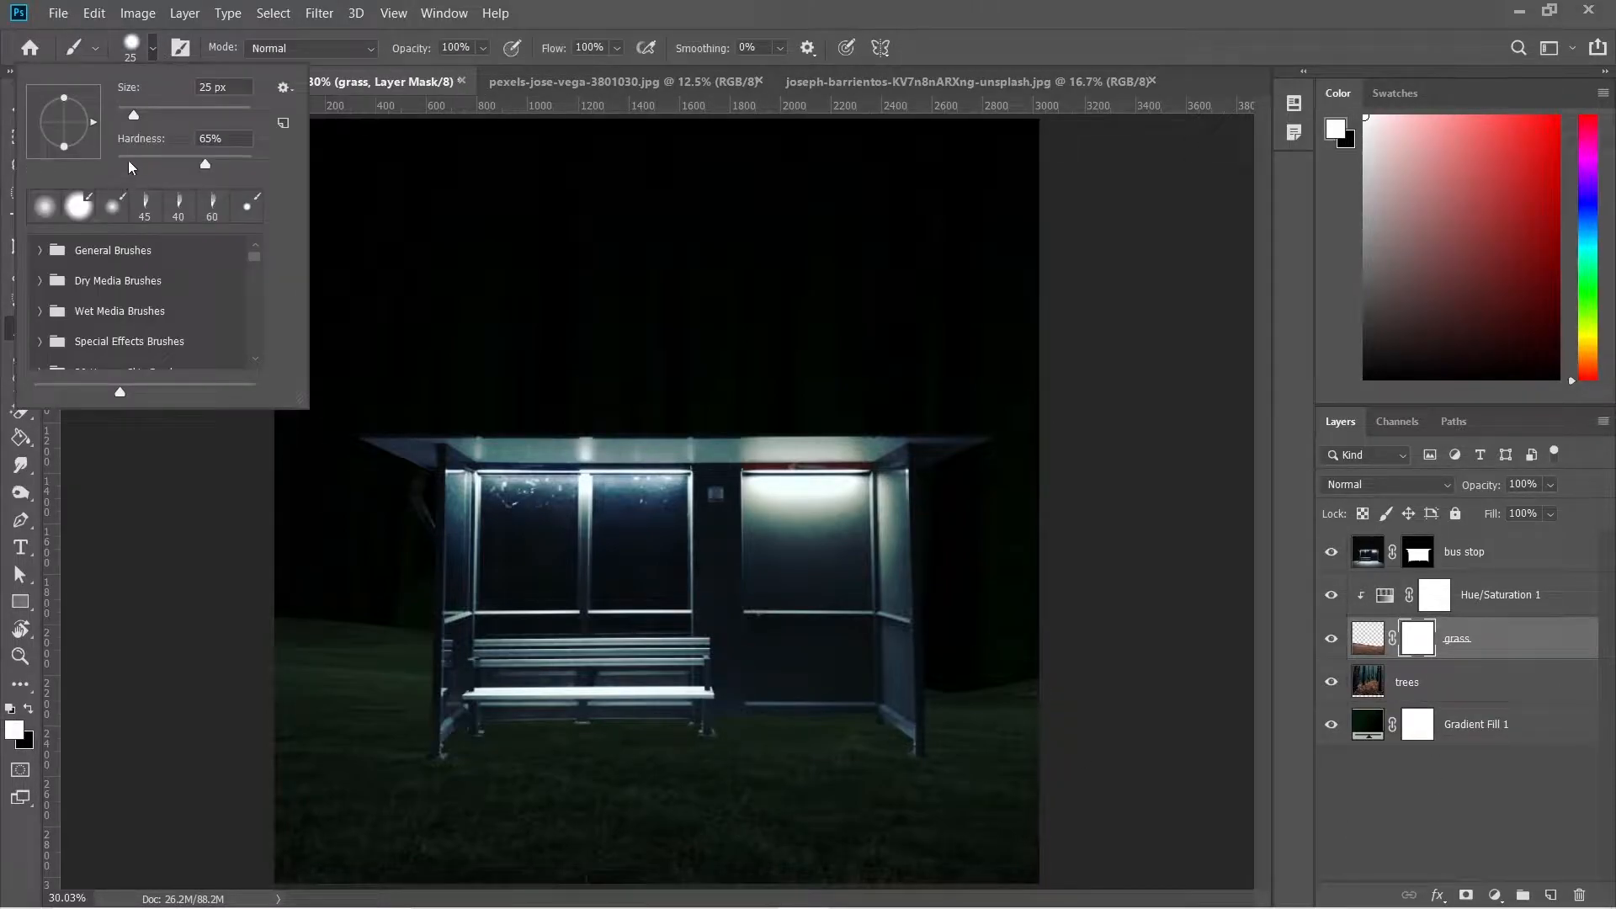
left_click(154, 51)
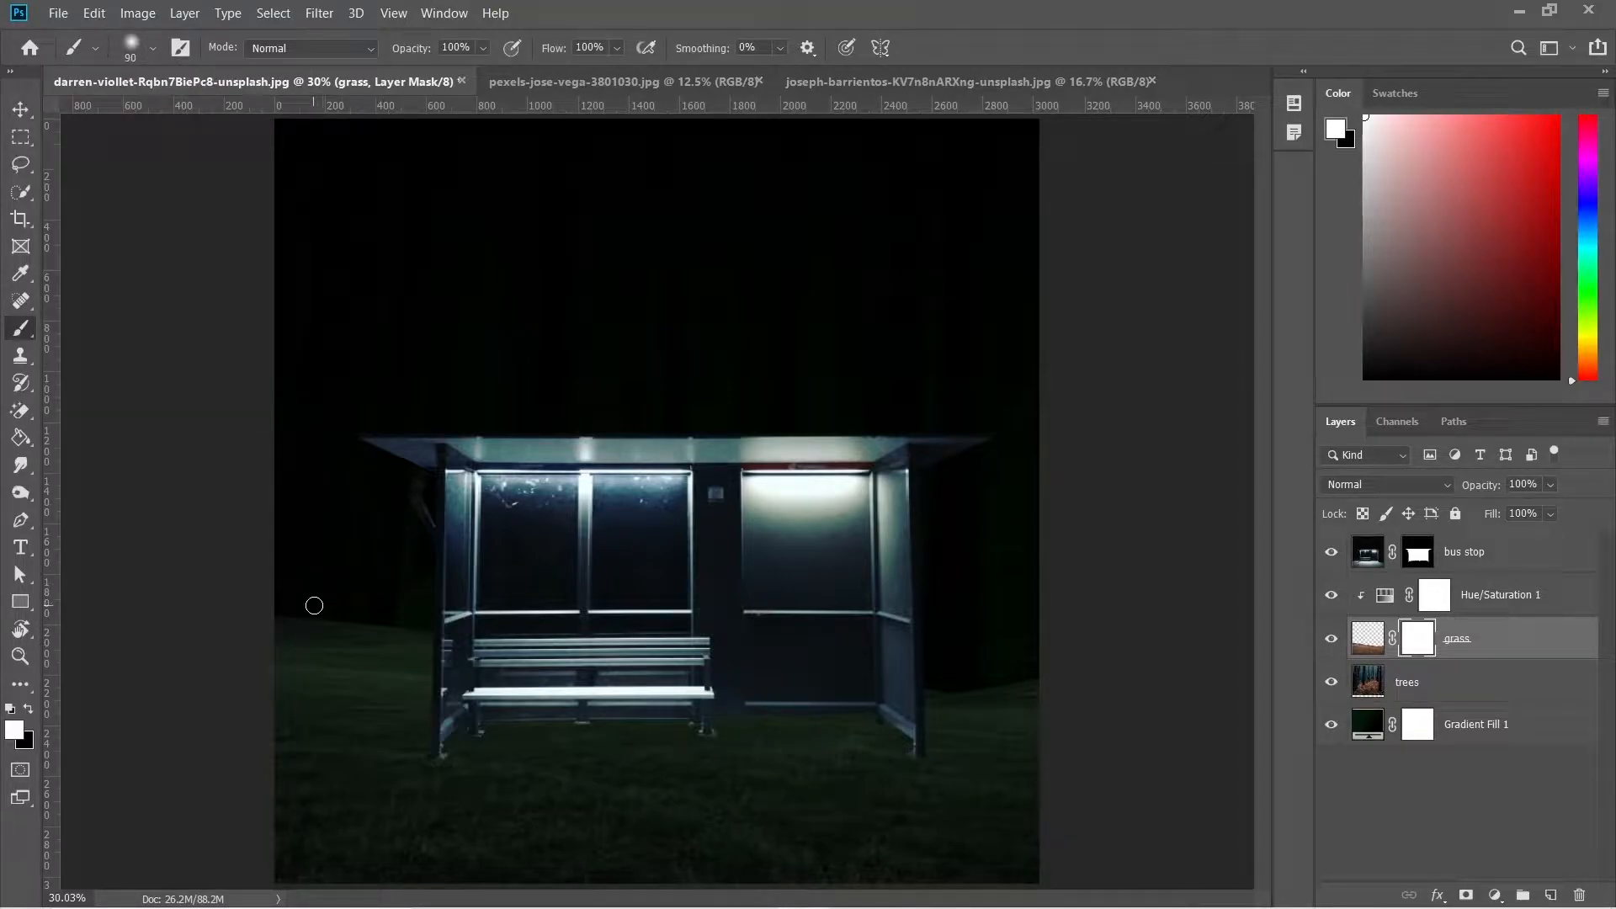
Paint black on the grass mask with a 700 px soft brush along the horizon and outer edges to fade the grass into darkness
key("bracketright")
key("bracketright")
key("bracketright")
key("bracketright")
key("bracketright")
key("bracketright")
left_click(34, 709)
key("bracketright")
key("bracketright")
key("bracketright")
key("bracketright")
mouse_move(439, 597)
left_mouse_down()
mouse_move(469, 589)
mouse_move(245, 606)
left_mouse_up()
left_click_drag(1058, 584, 910, 621)
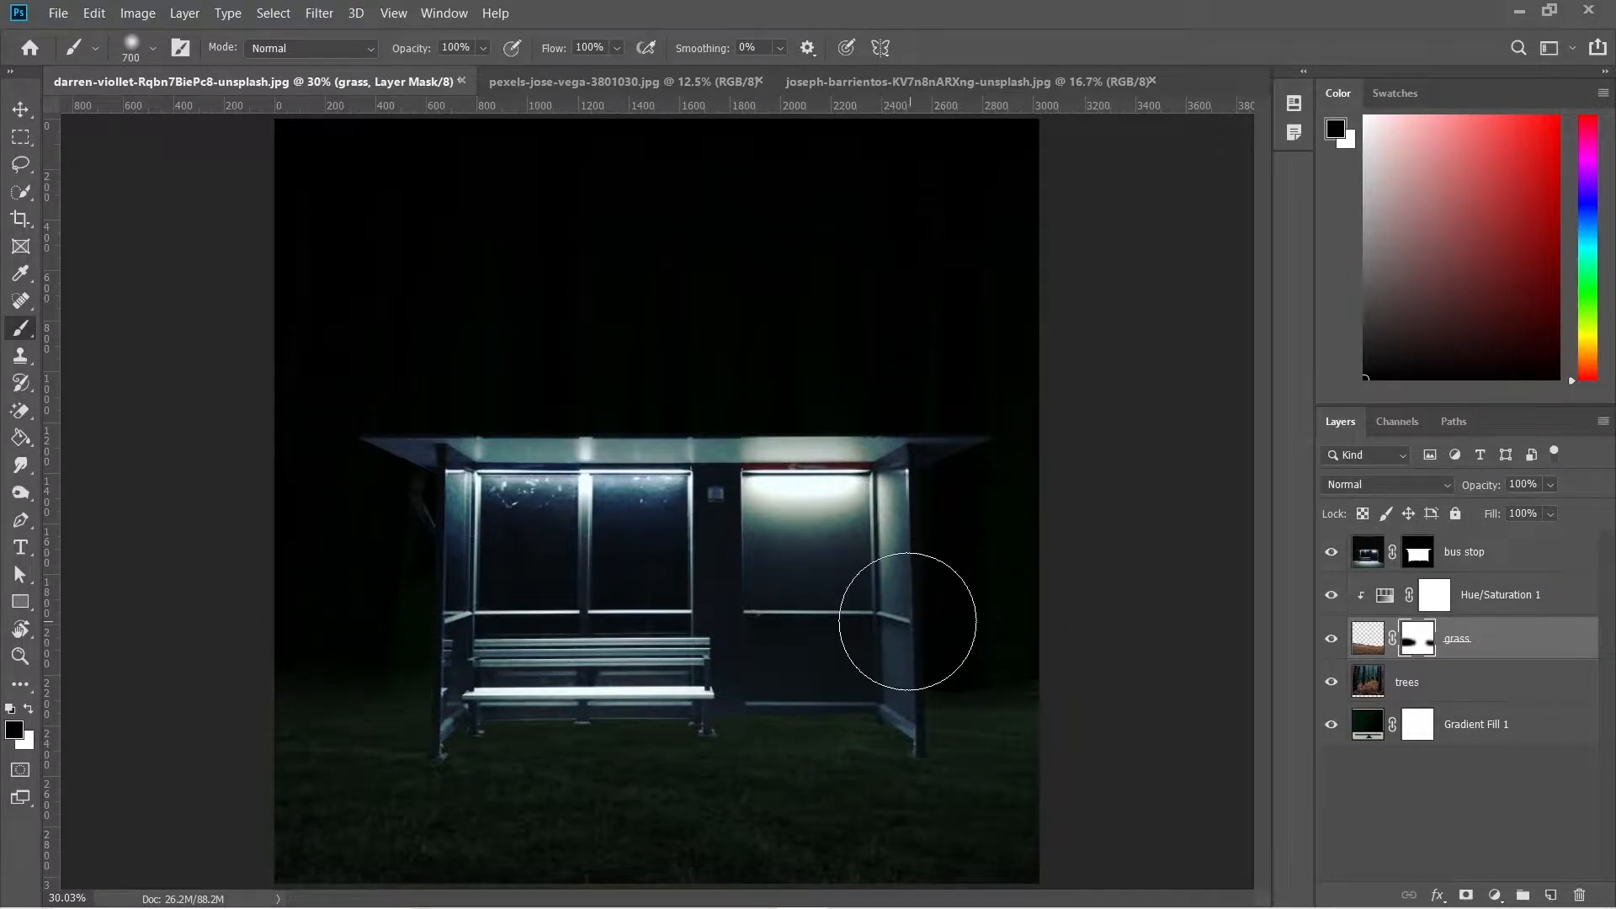
mouse_move(740, 604)
left_mouse_down()
mouse_move(480, 624)
mouse_move(459, 603)
mouse_move(108, 570)
left_mouse_up()
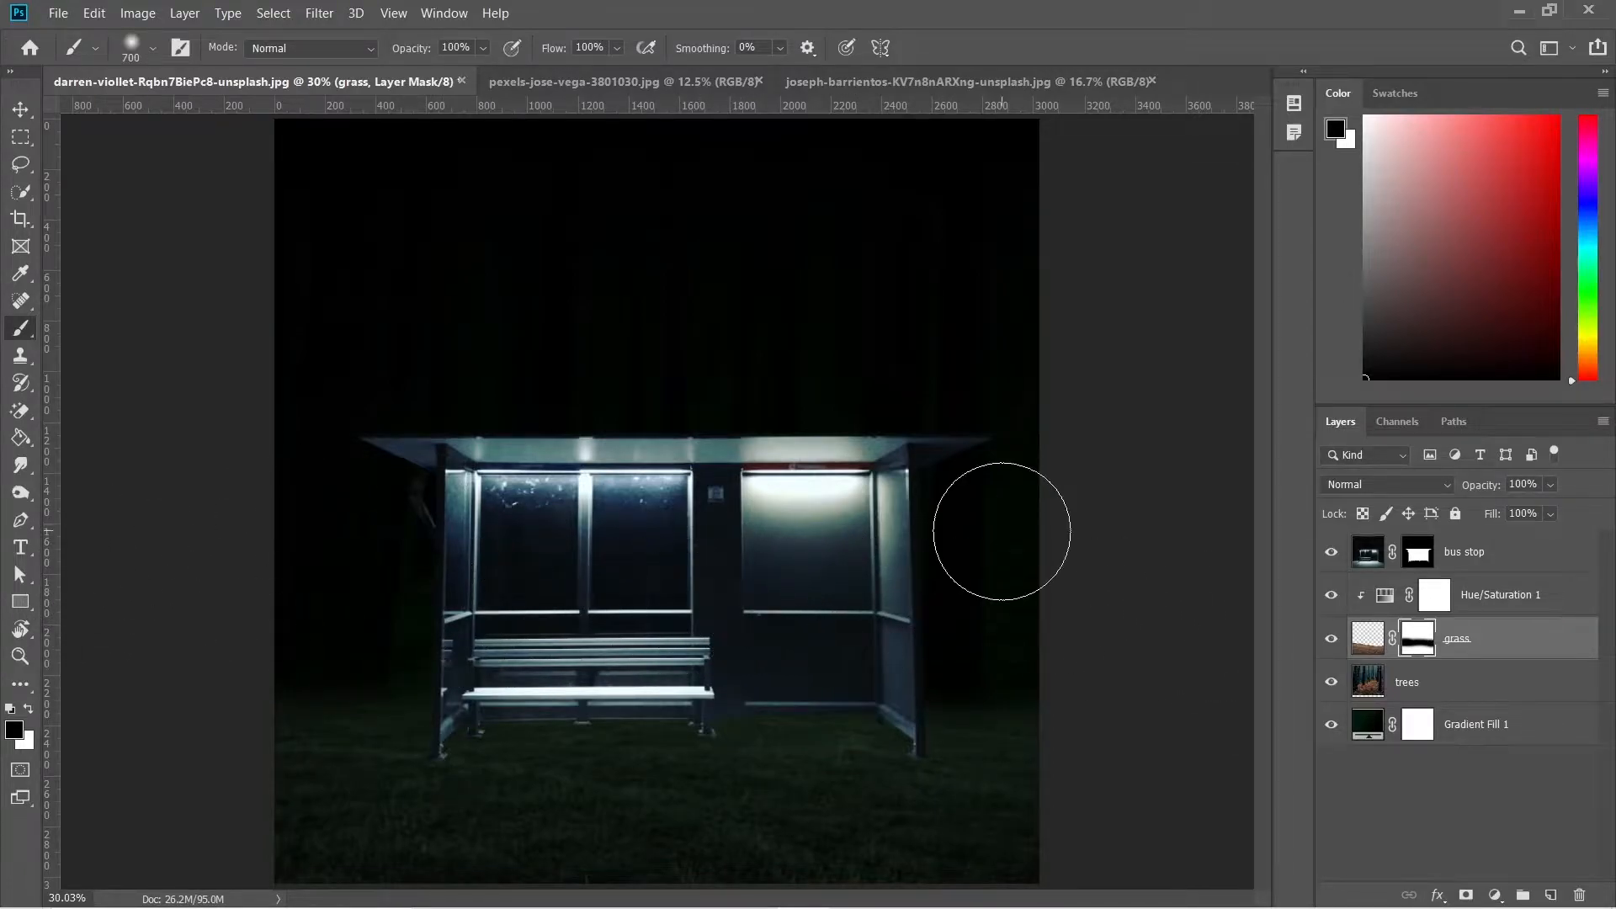
left_click_drag(364, 631, 196, 703)
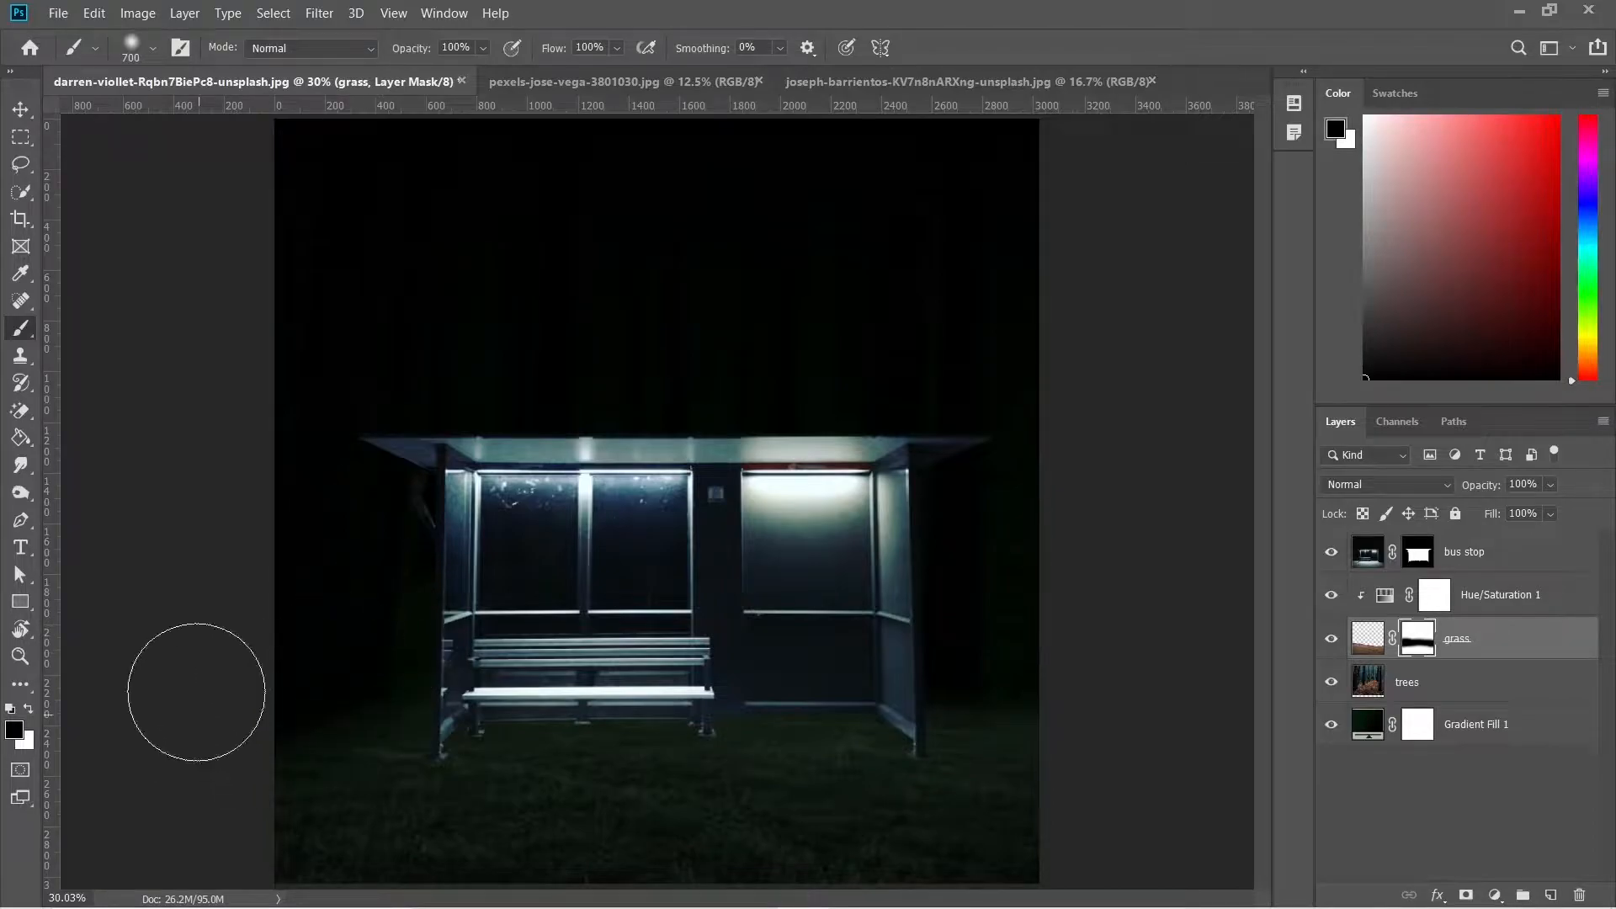
mouse_move(978, 643)
left_mouse_down()
mouse_move(971, 657)
mouse_move(1070, 717)
left_mouse_up()
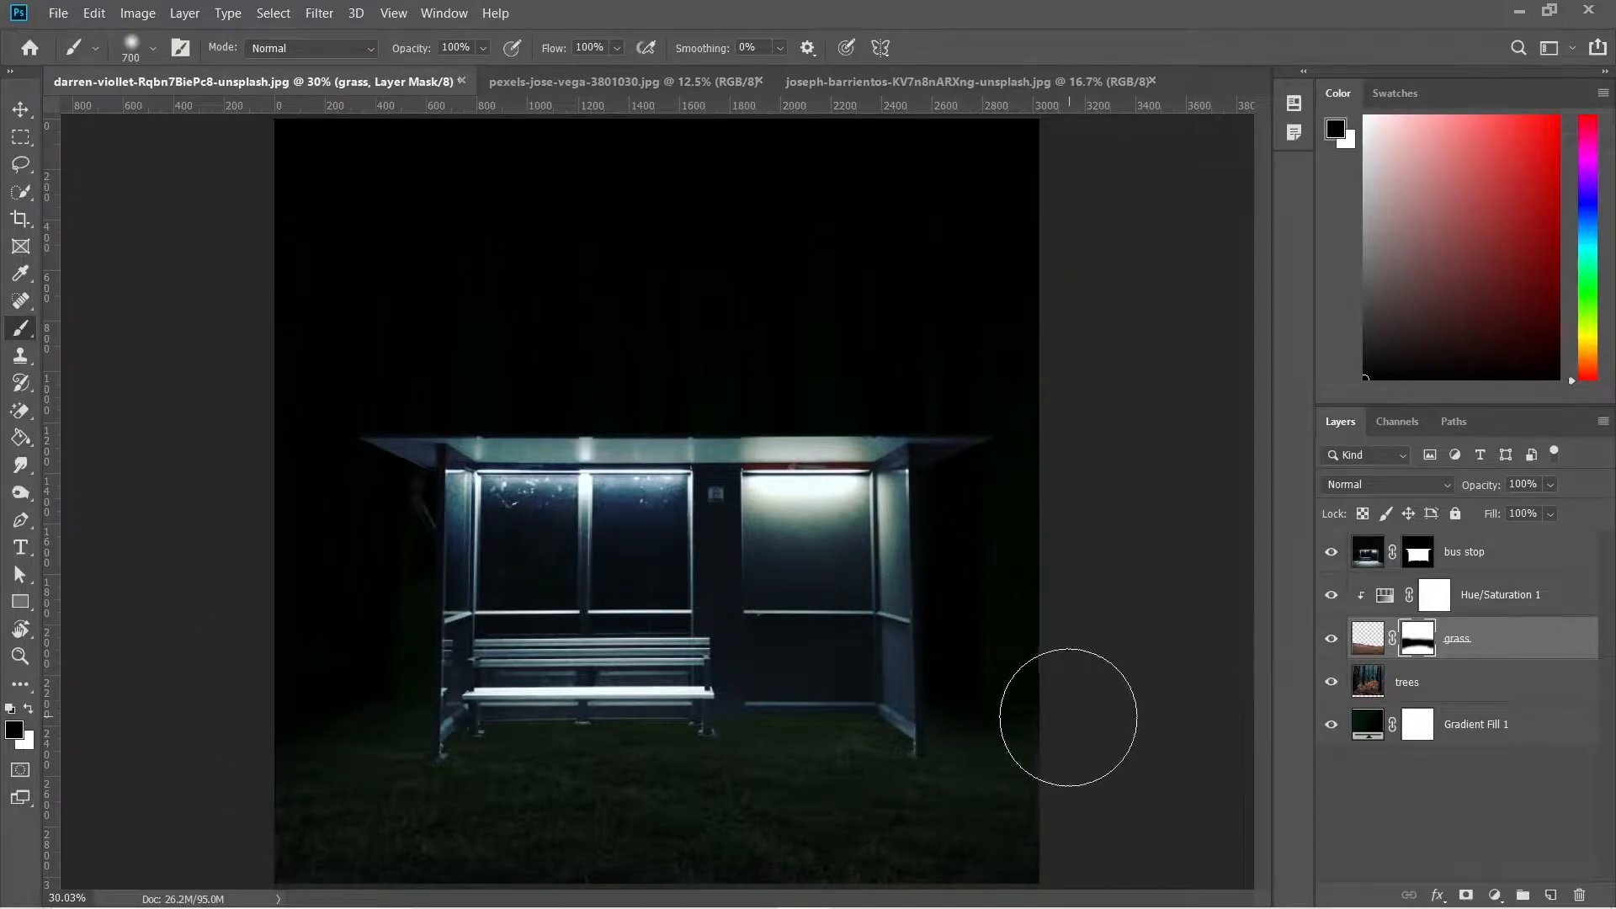
Isolate the trees layer, scale it to 133.66% and reposition it across the canvas, and show all layers again
key("v")
left_click(1013, 621)
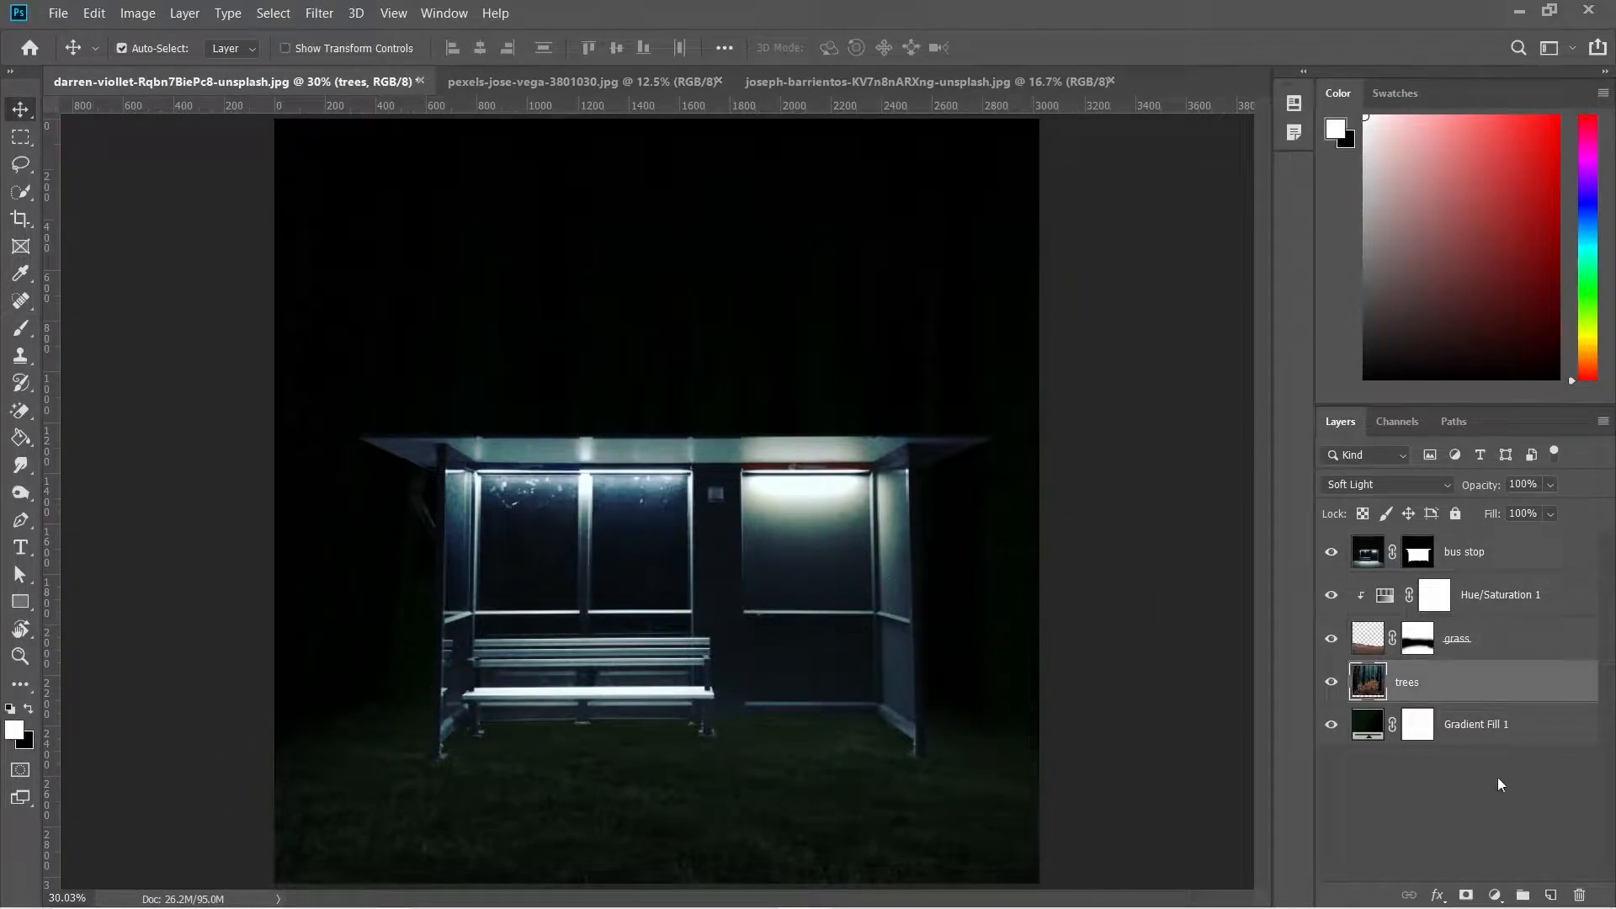
left_click(1331, 683, "alt")
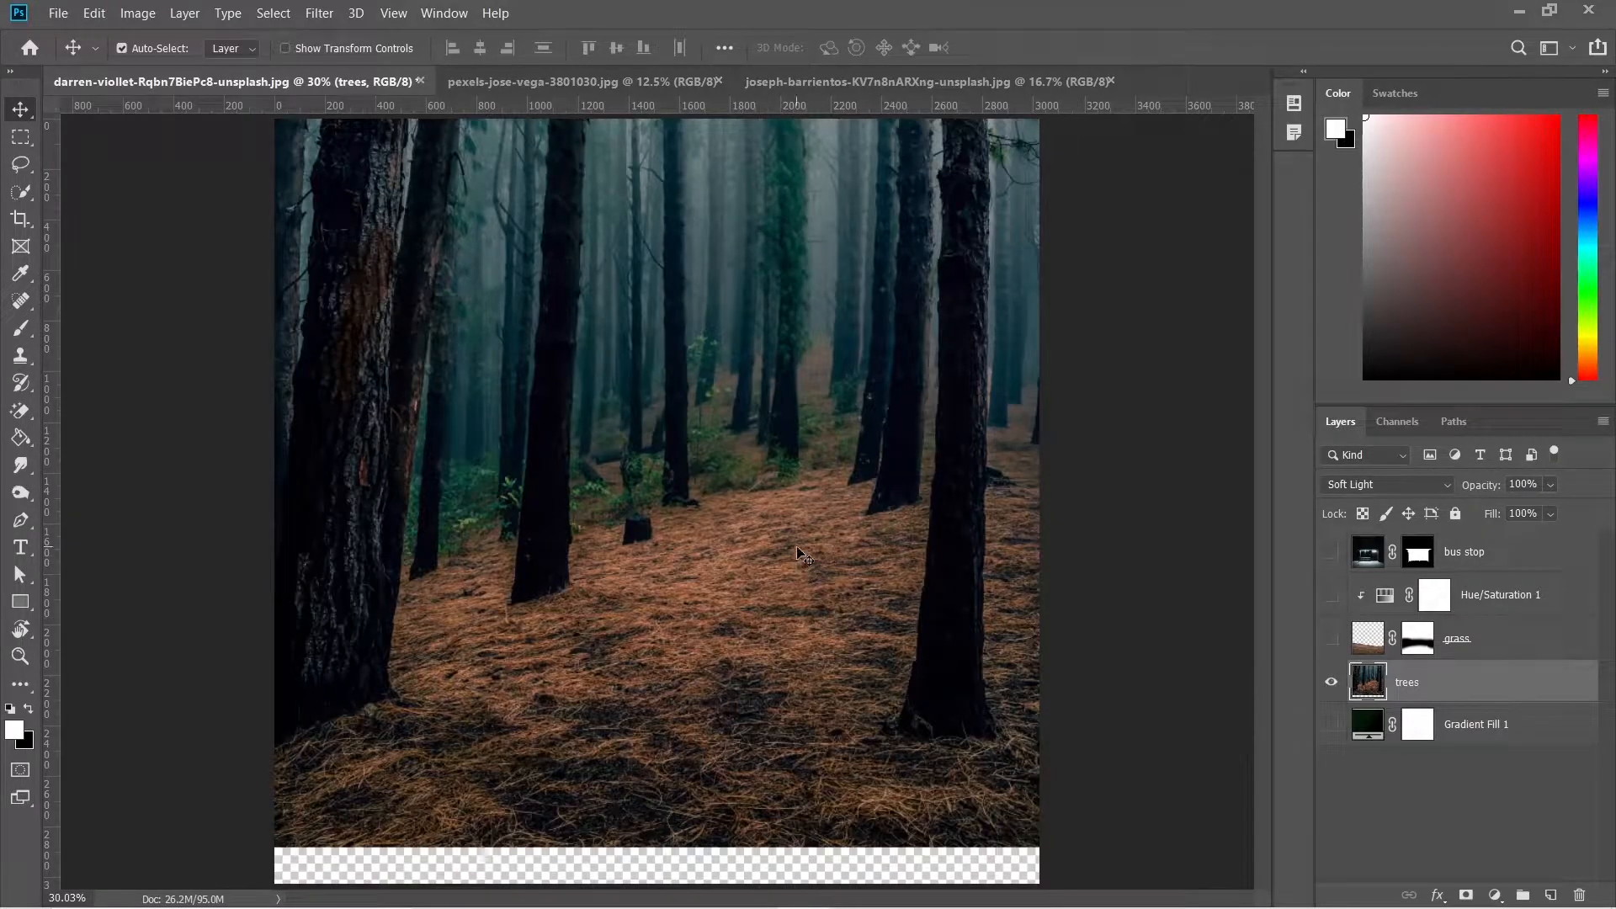
key("ctrl+t")
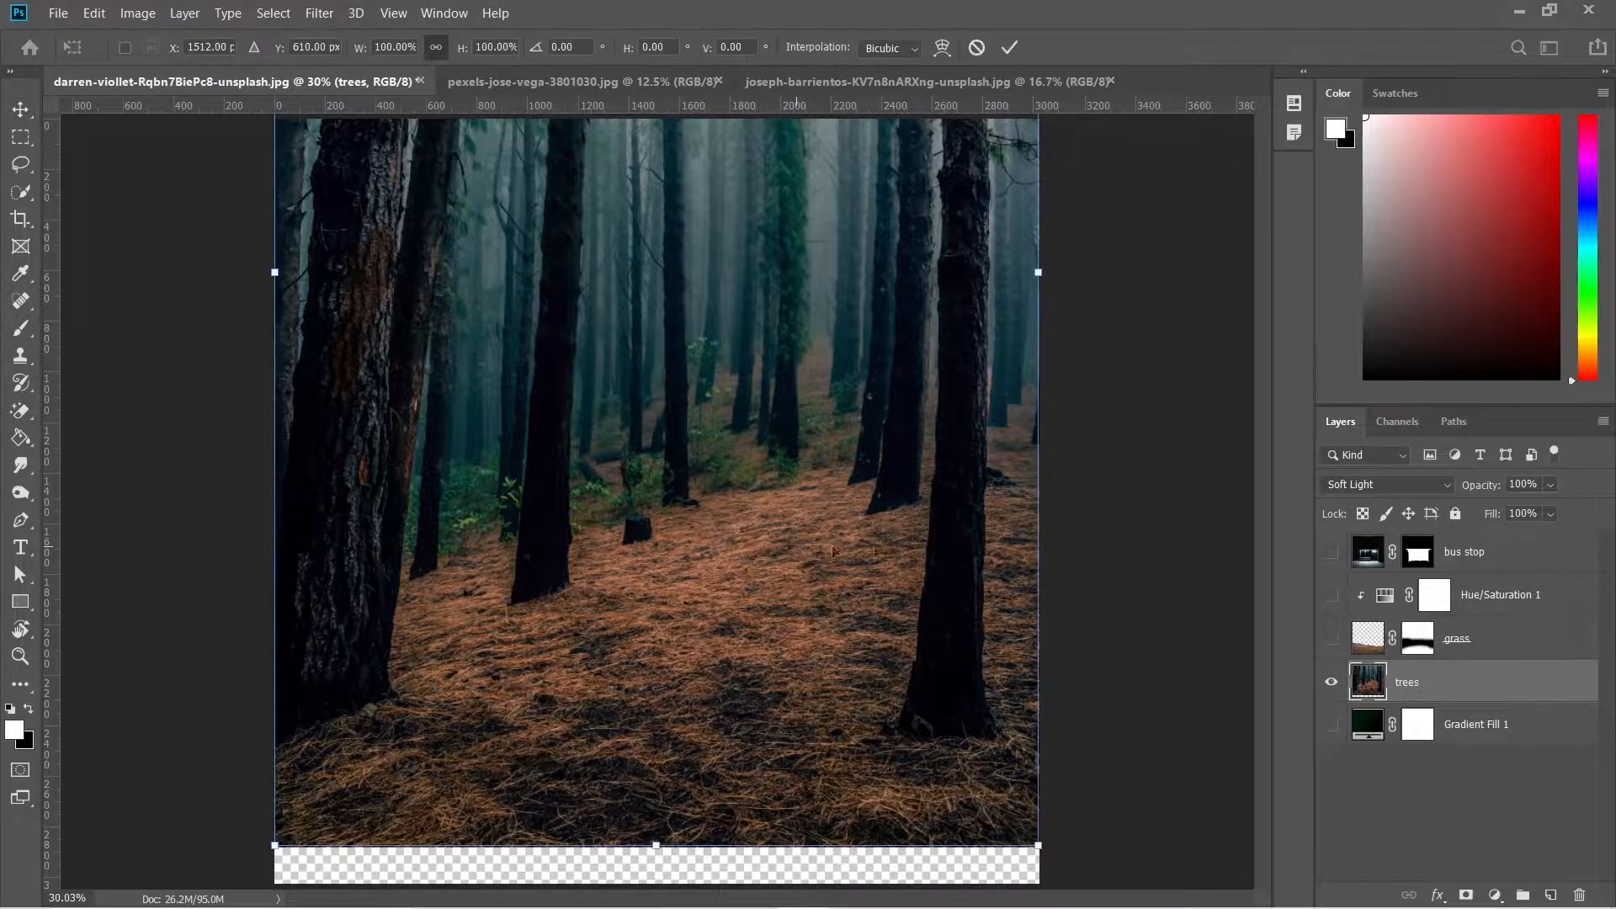
left_click_drag(1040, 270, 1153, 267)
left_click_drag(944, 501, 944, 436)
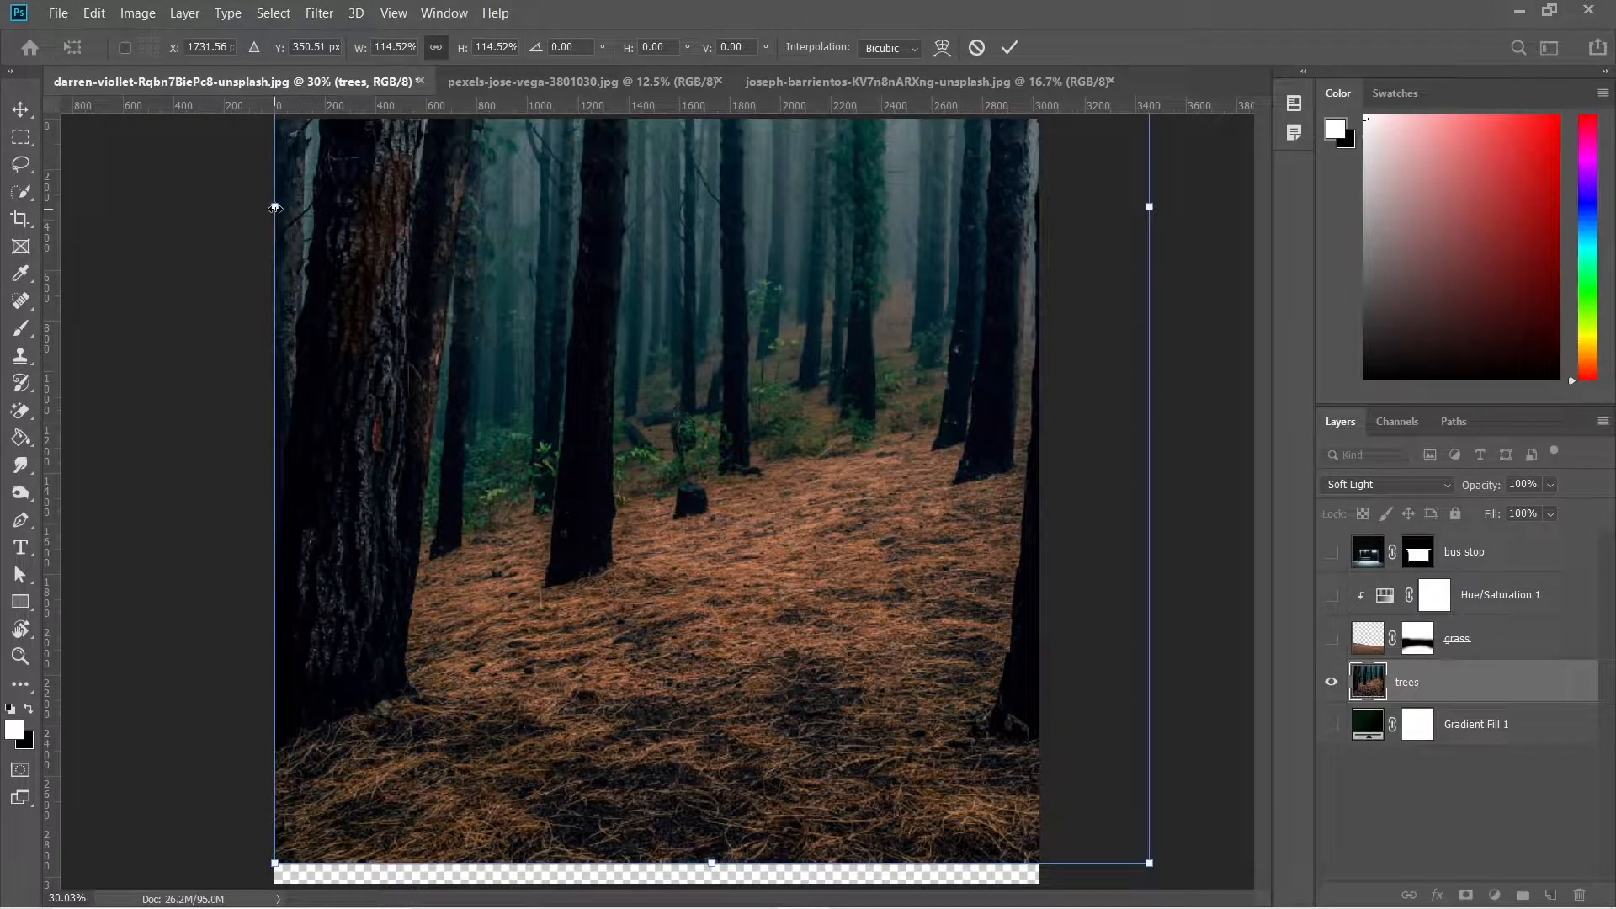
left_click_drag(275, 208, 217, 164)
mouse_move(665, 380)
left_mouse_down()
mouse_move(679, 332)
mouse_move(658, 354)
left_mouse_up()
left_click_drag(219, 155, 133, 152)
left_click_drag(679, 566, 692, 502)
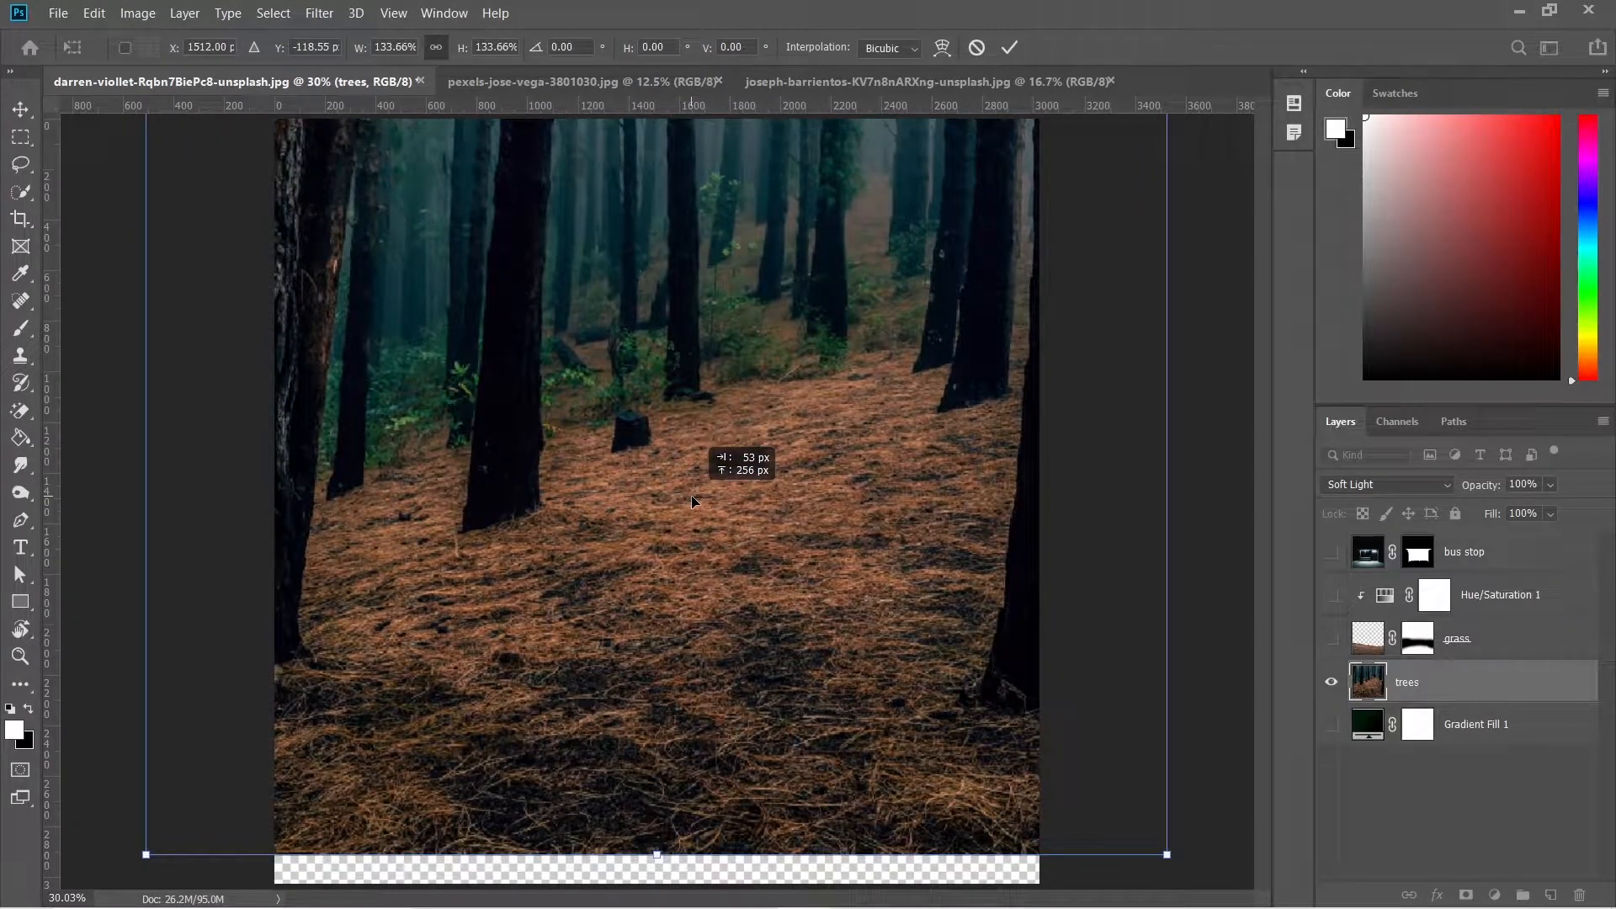
left_click(1013, 49)
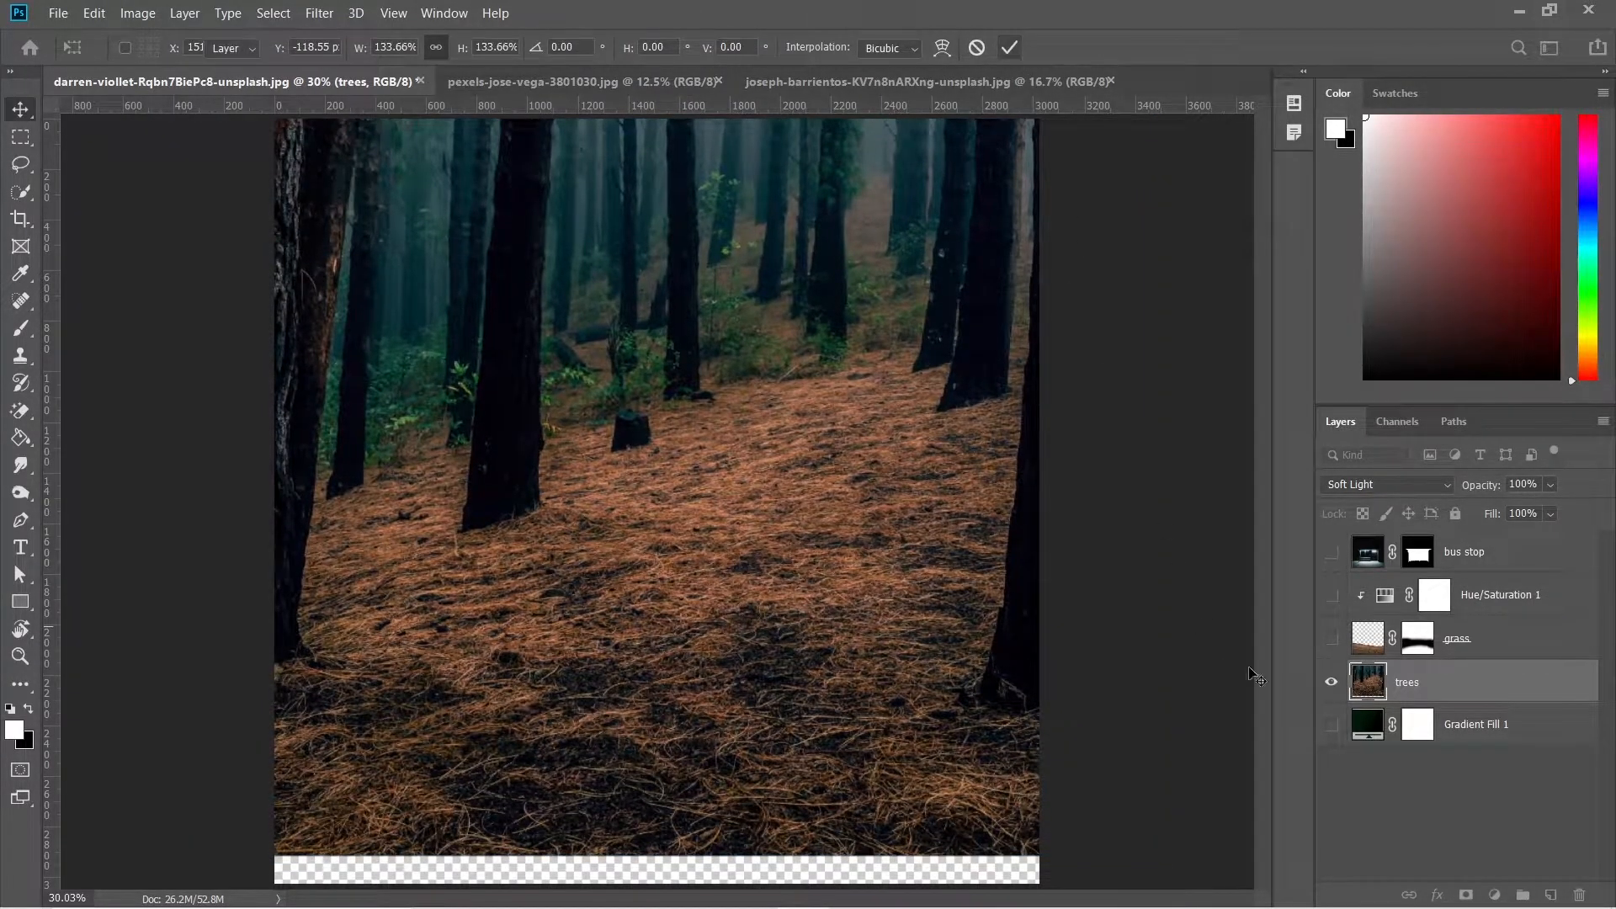
left_click(1331, 684, "alt")
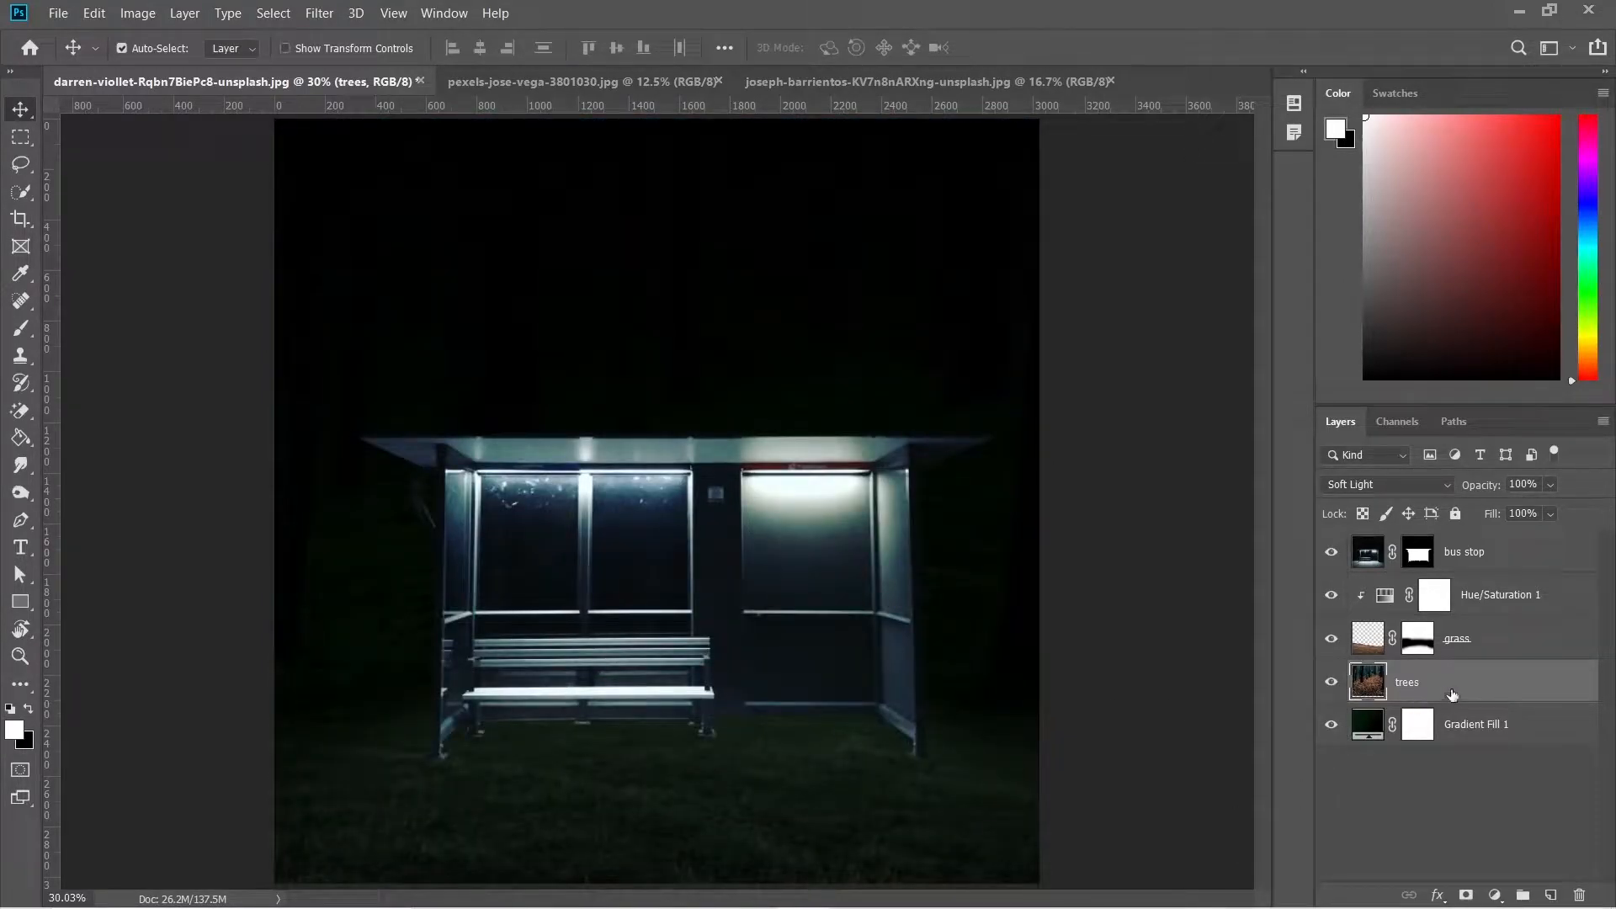
Paint white on the grass mask with a 500 px soft brush to restore grass on both sides of the shelter
left_click(1418, 638)
key("x")
key("b")
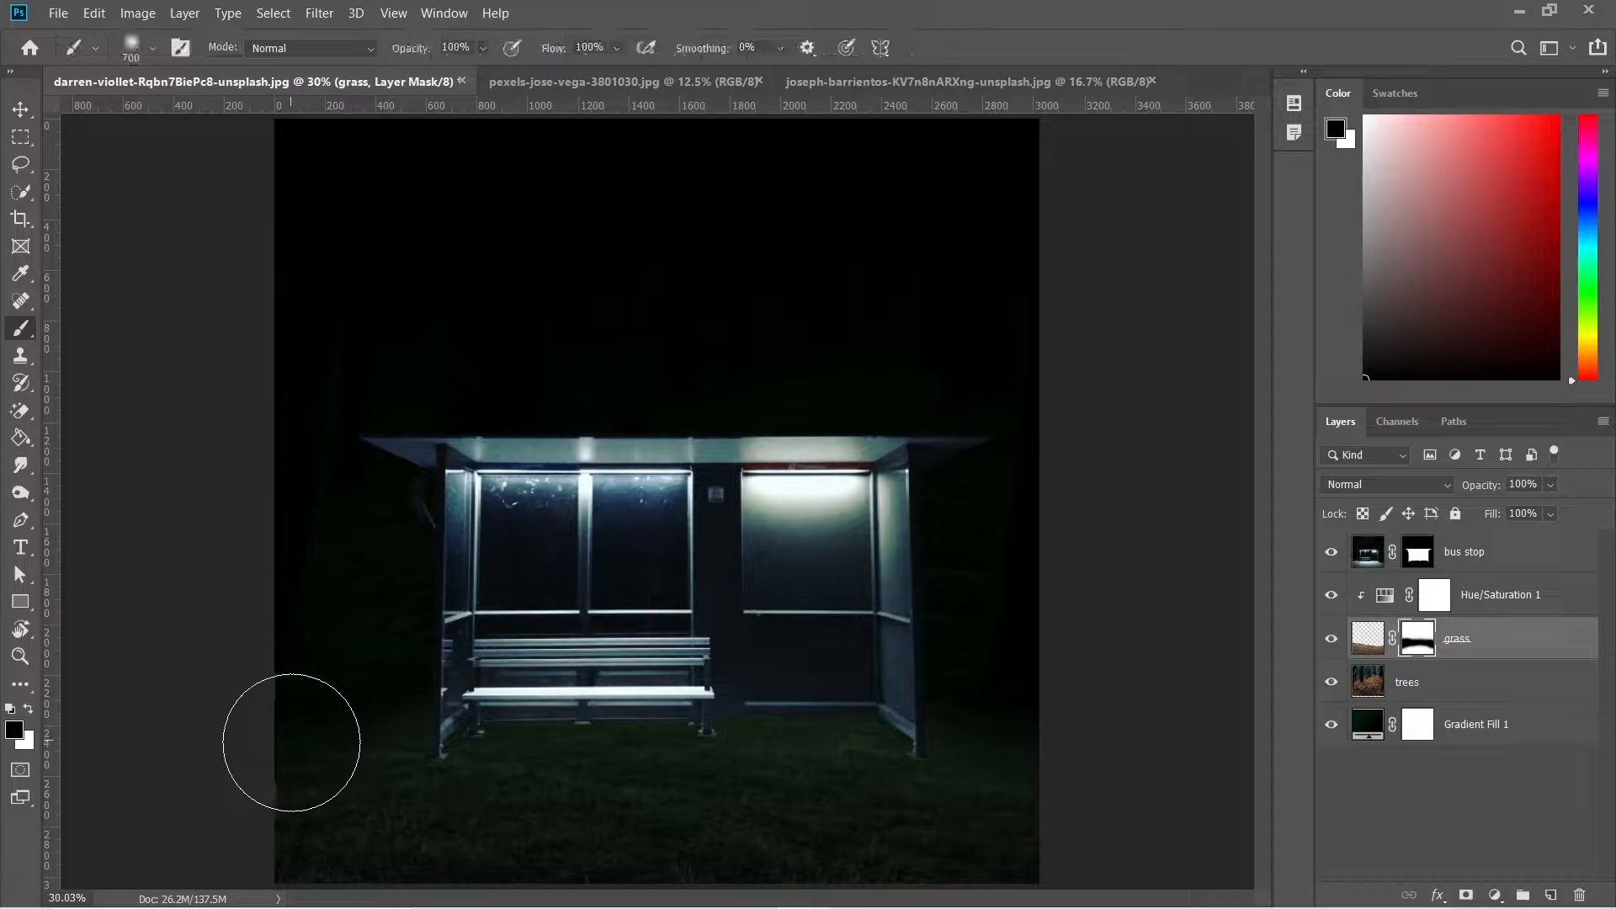
key("x")
key("bracketleft")
key("bracketleft")
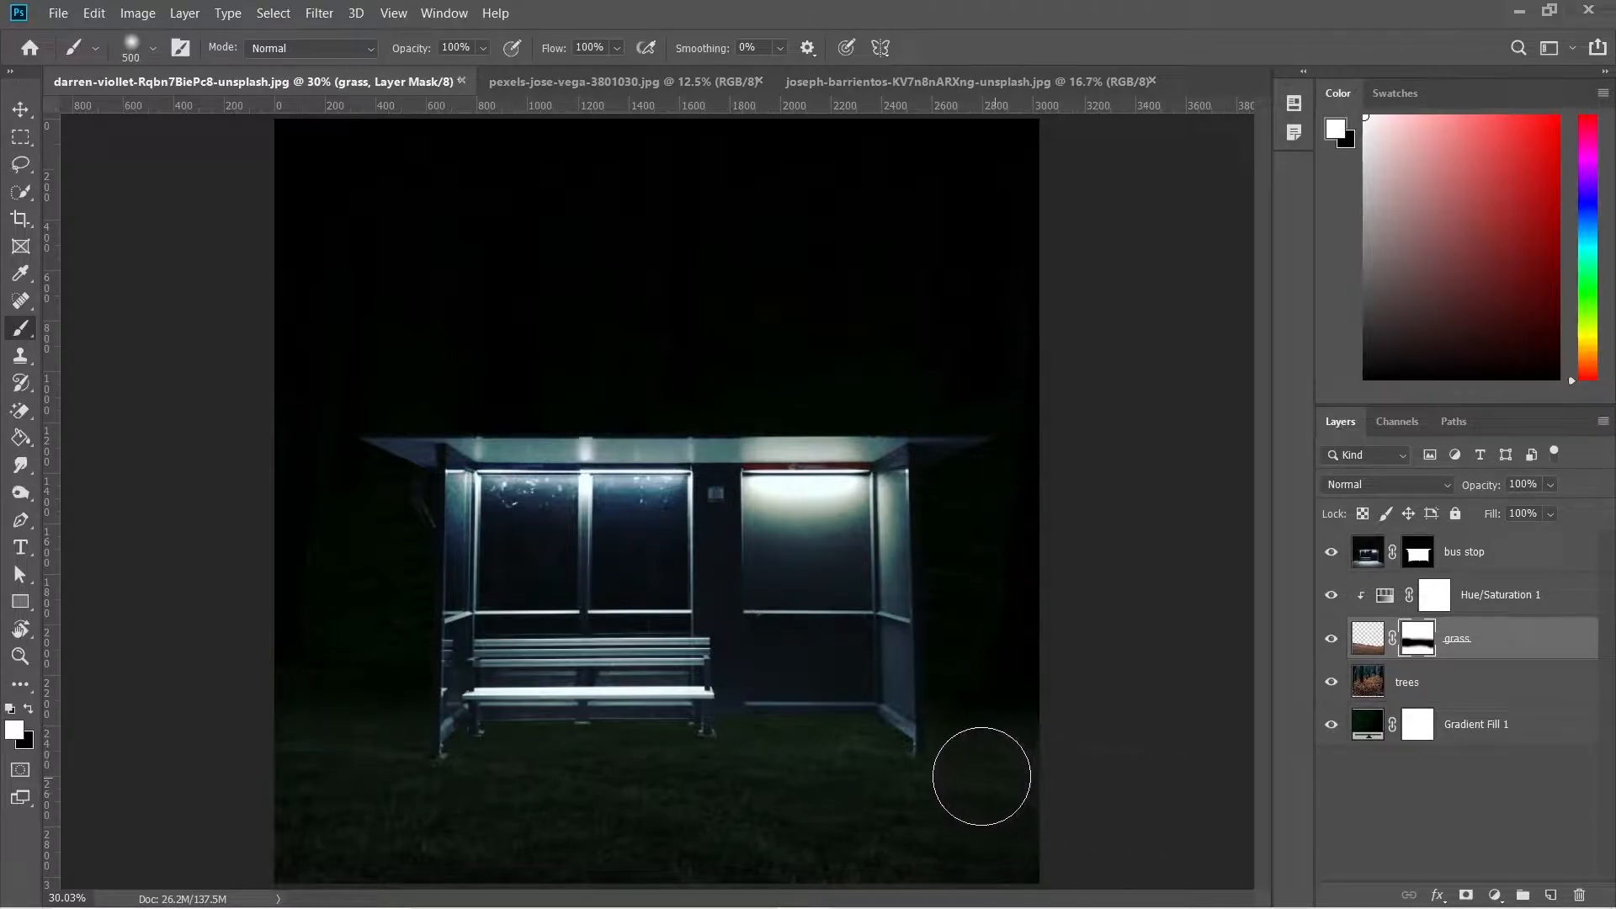
key("v")
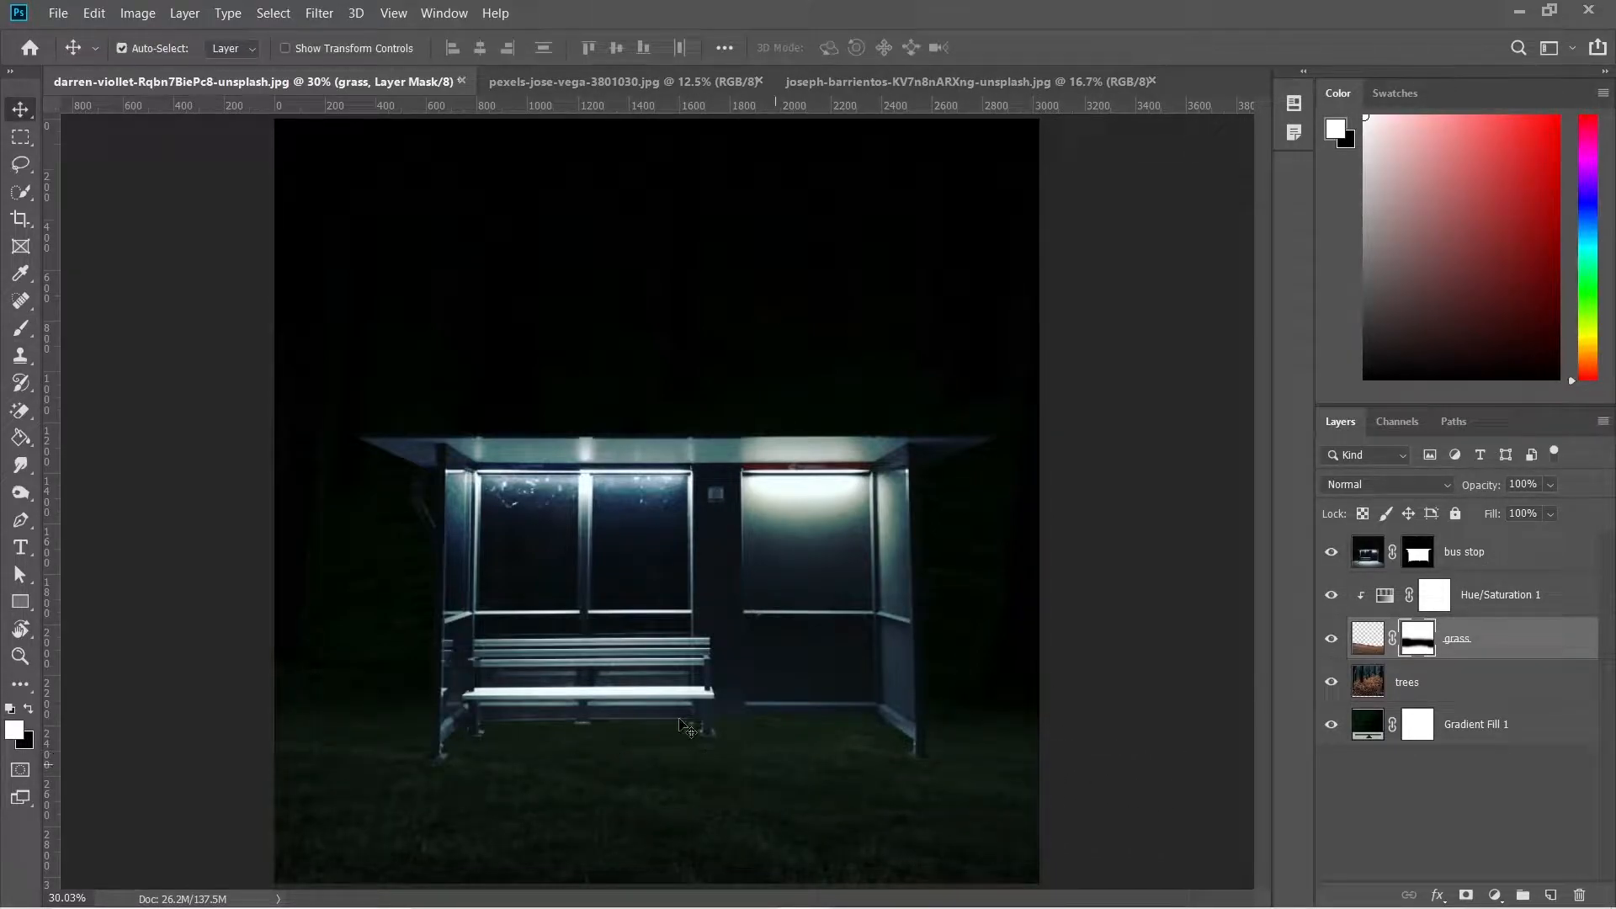
Create a Soft Light layer above the Hue/Saturation adjustment and dab a white 500 px soft spot on the grass below the bench
left_click(1519, 599)
left_click(1550, 894)
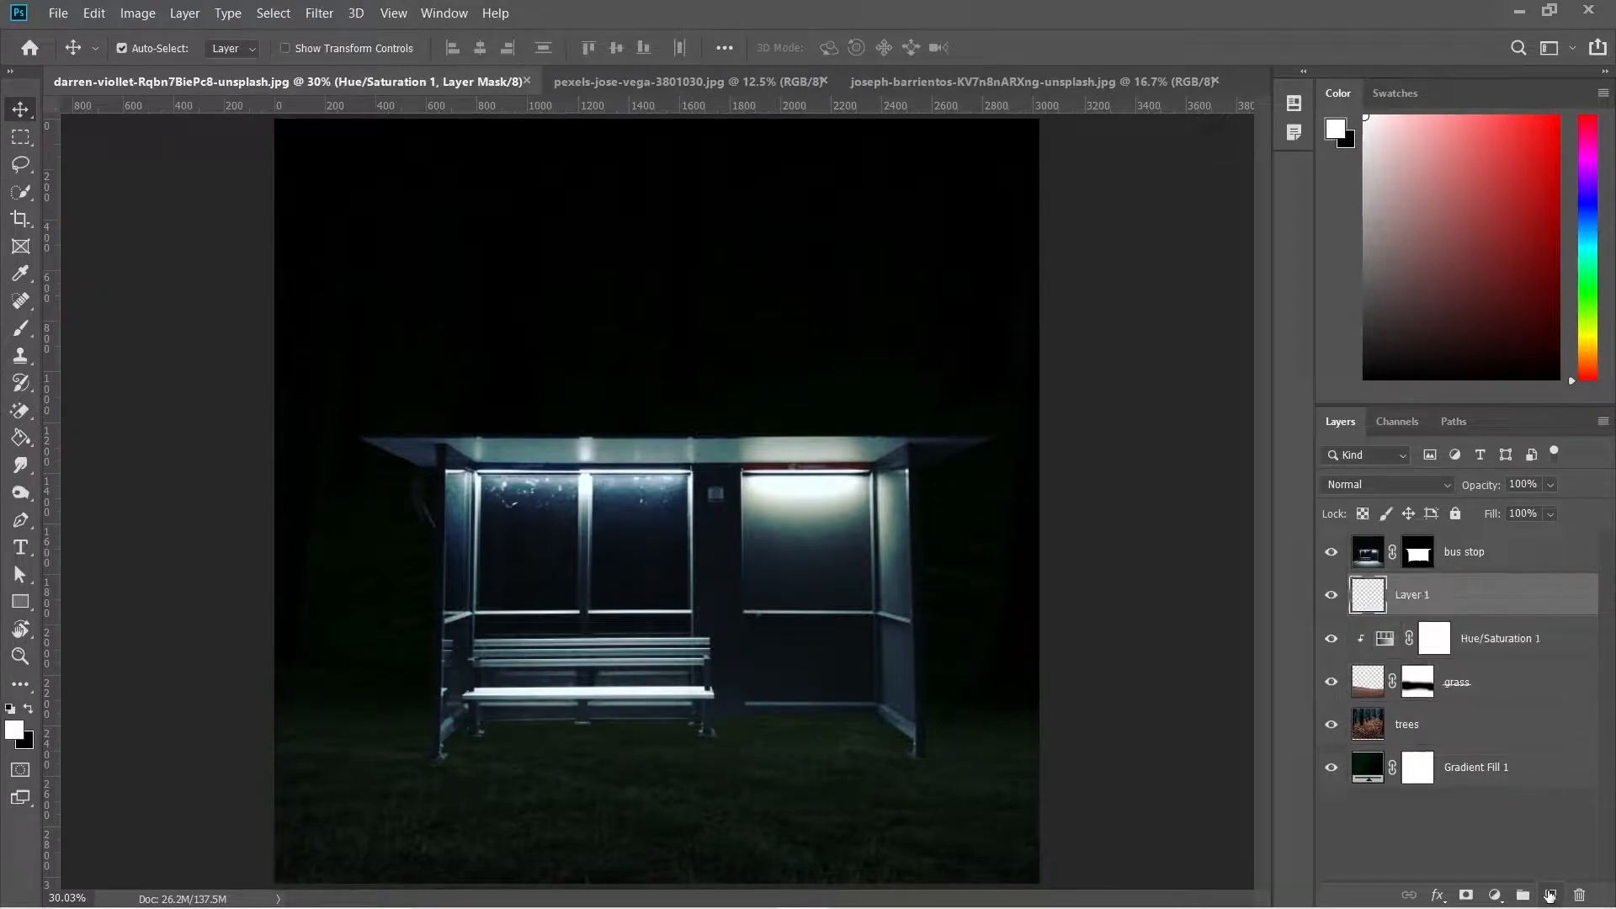
key("b")
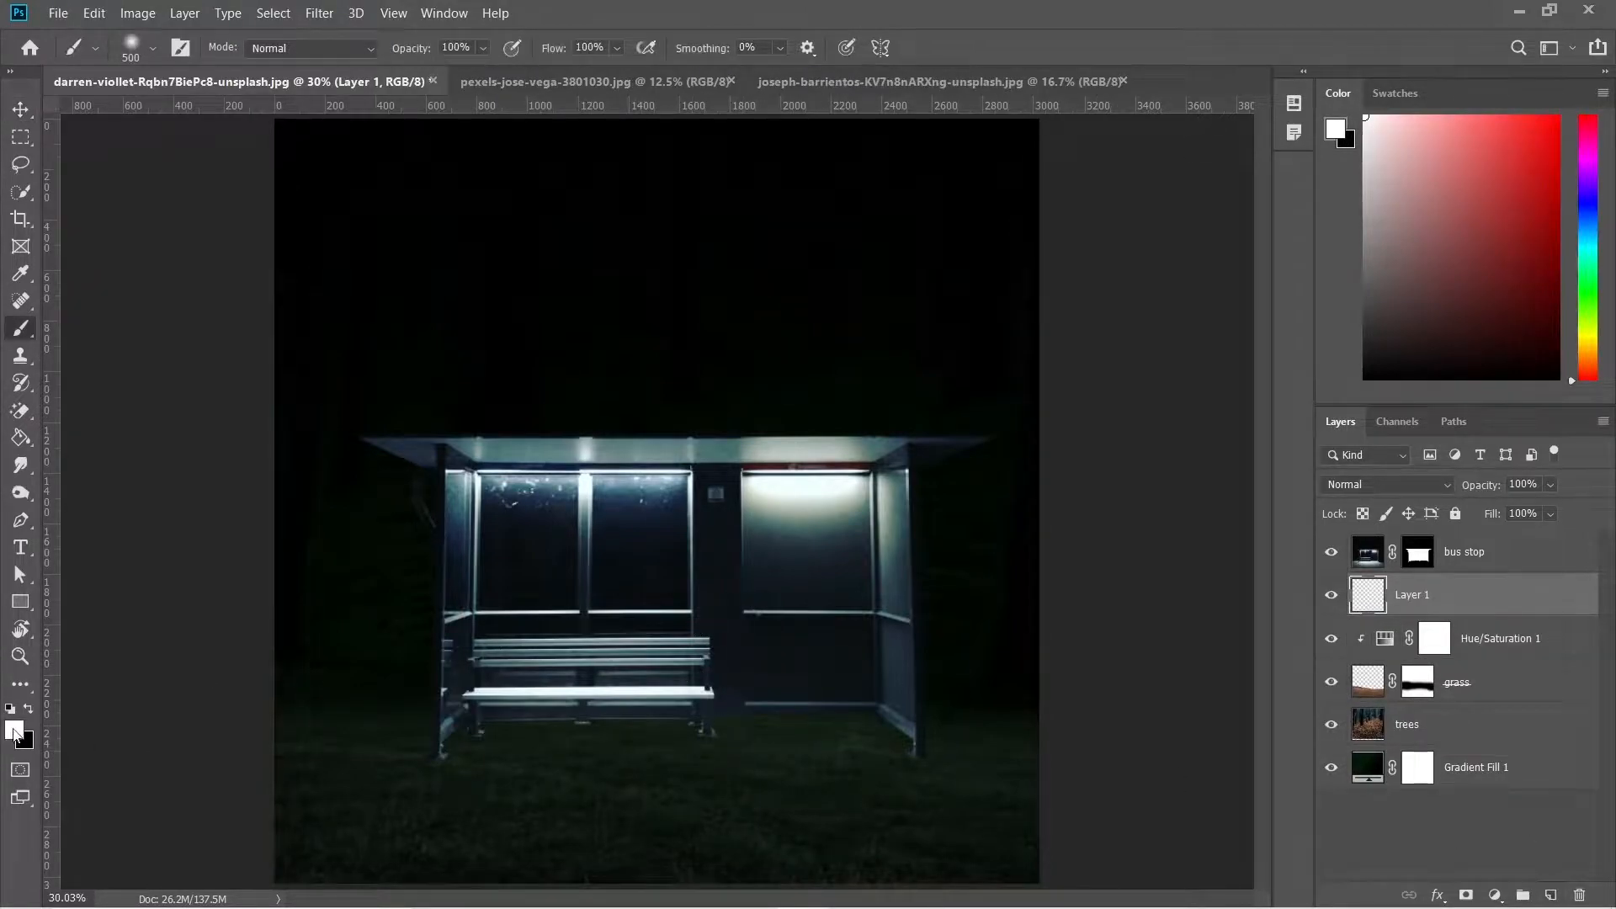
left_click(1342, 485)
left_click(678, 745)
key("v")
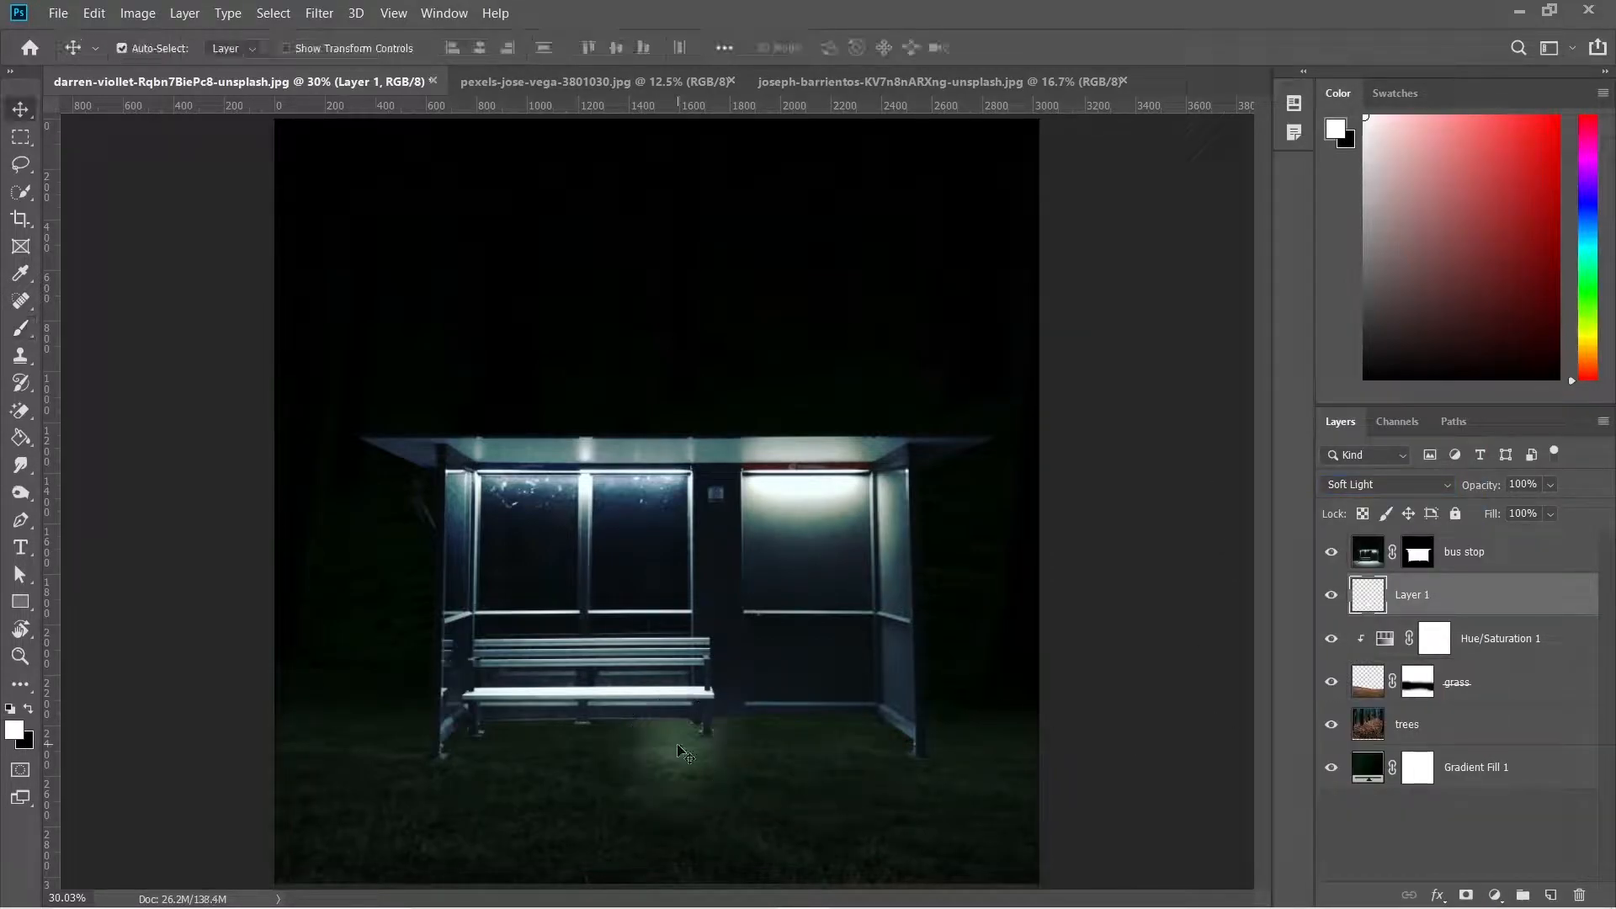
Stretch the light spot to 379.58% width and 132.64% height, centred on the grass in front of the shelter
key("ctrl+t")
left_click_drag(781, 746, 1041, 746)
left_click_drag(571, 745, 260, 746)
key("ctrl+minus")
left_click_drag(648, 758, 652, 786)
left_click_drag(686, 717, 686, 706)
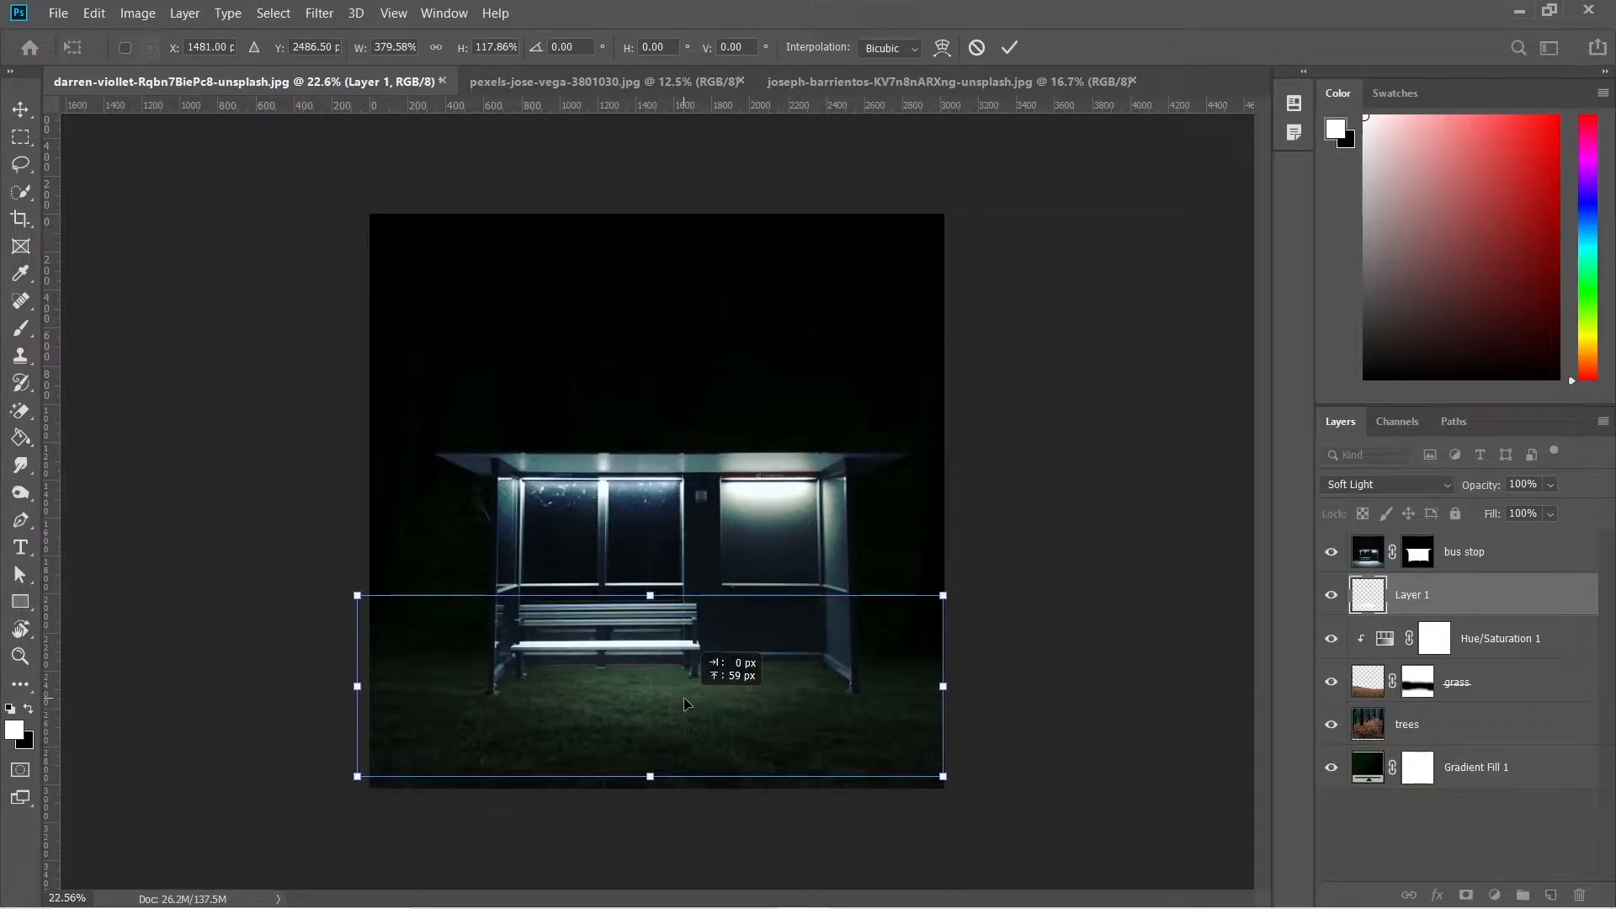
left_click_drag(650, 777, 652, 799)
left_click_drag(689, 719, 688, 707)
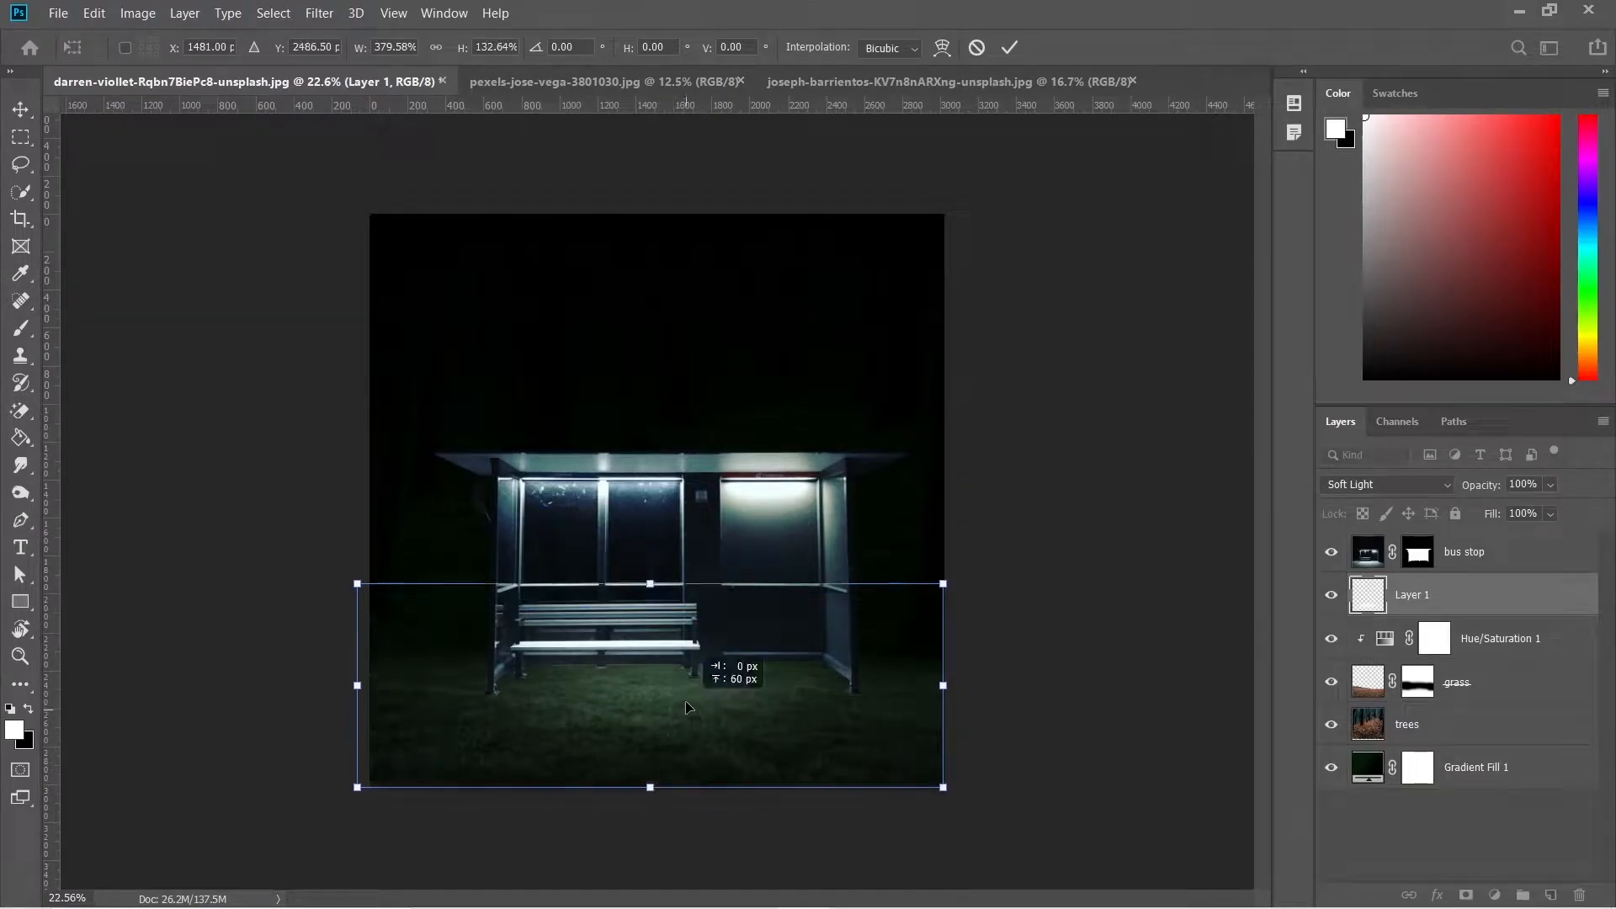
key("Return")
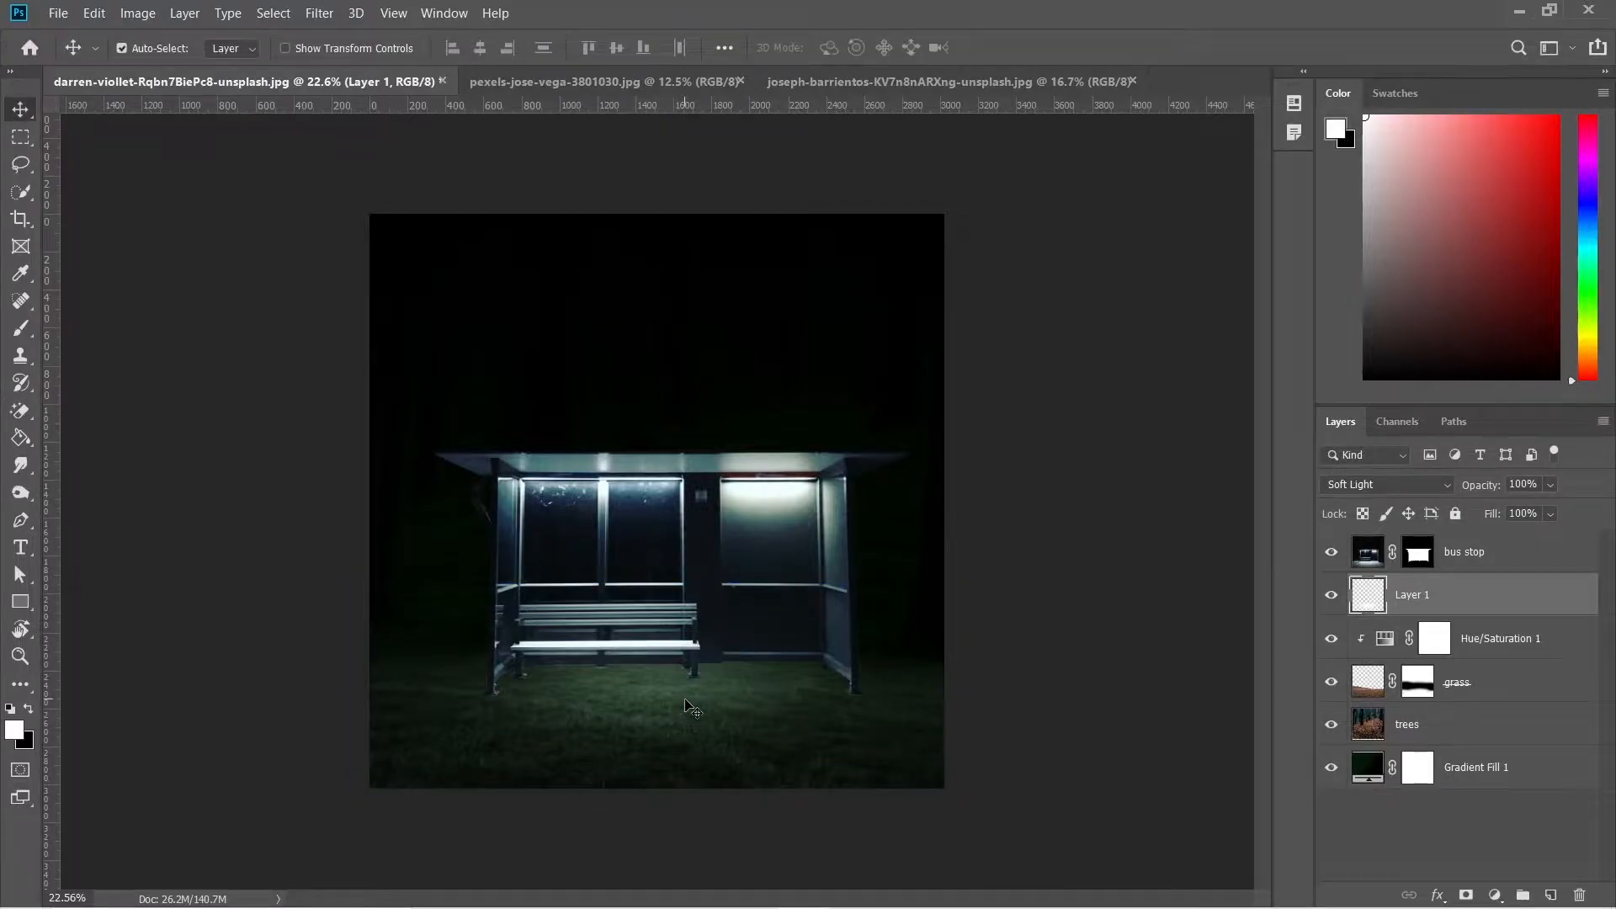
Rename the light spot's layer "light"
scroll(686, 707, "up", 3)
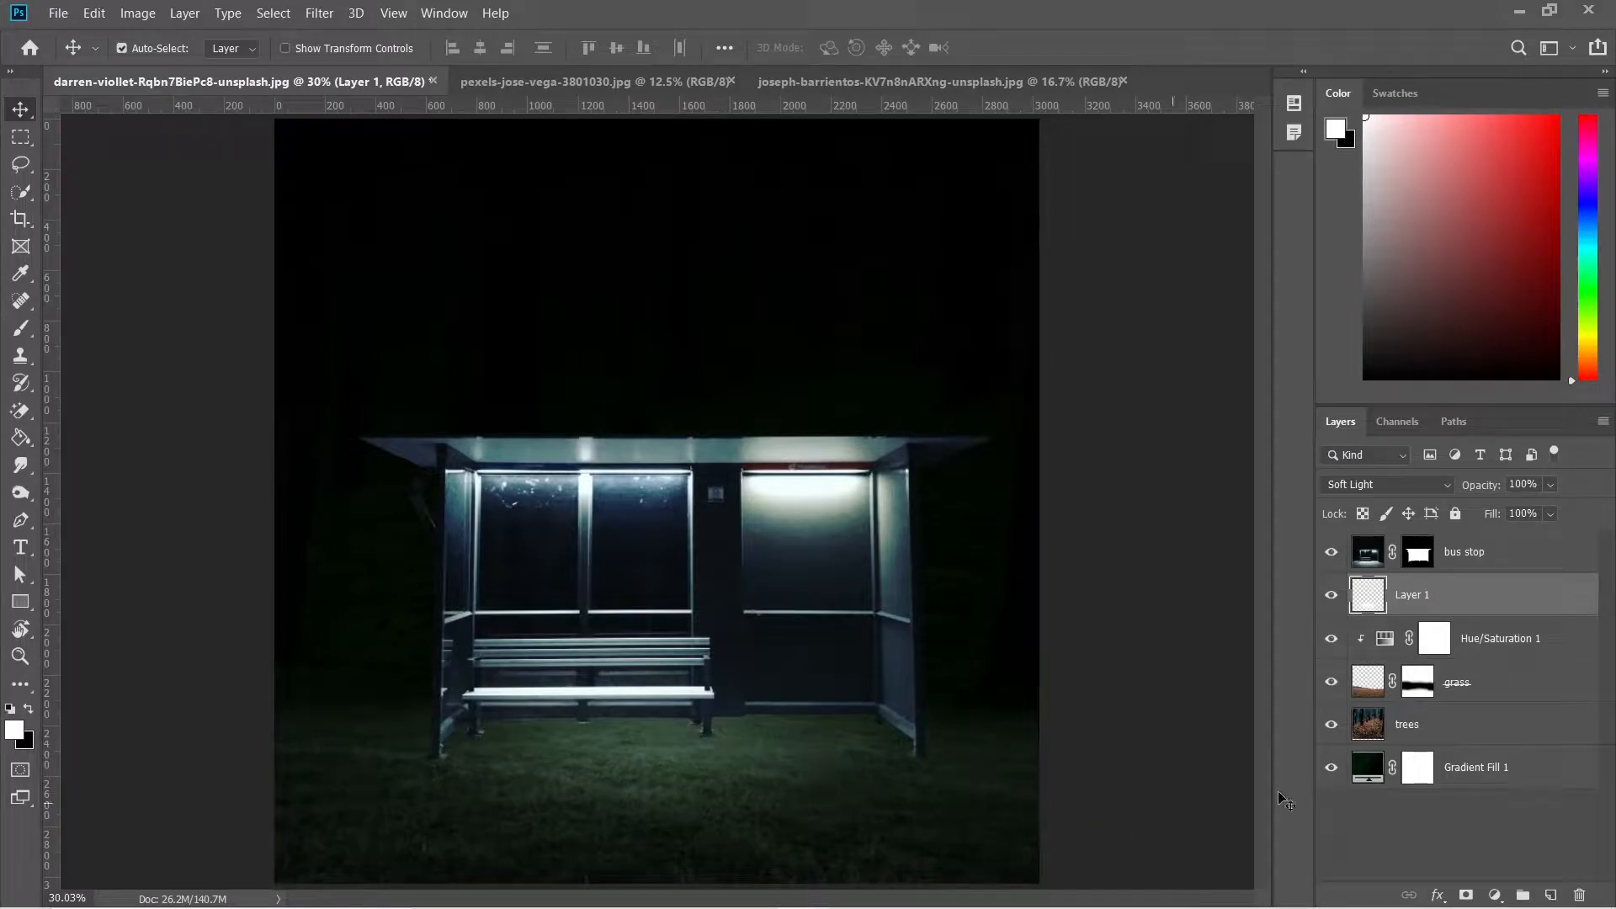
double_click(1420, 600)
type("light")
key("Return")
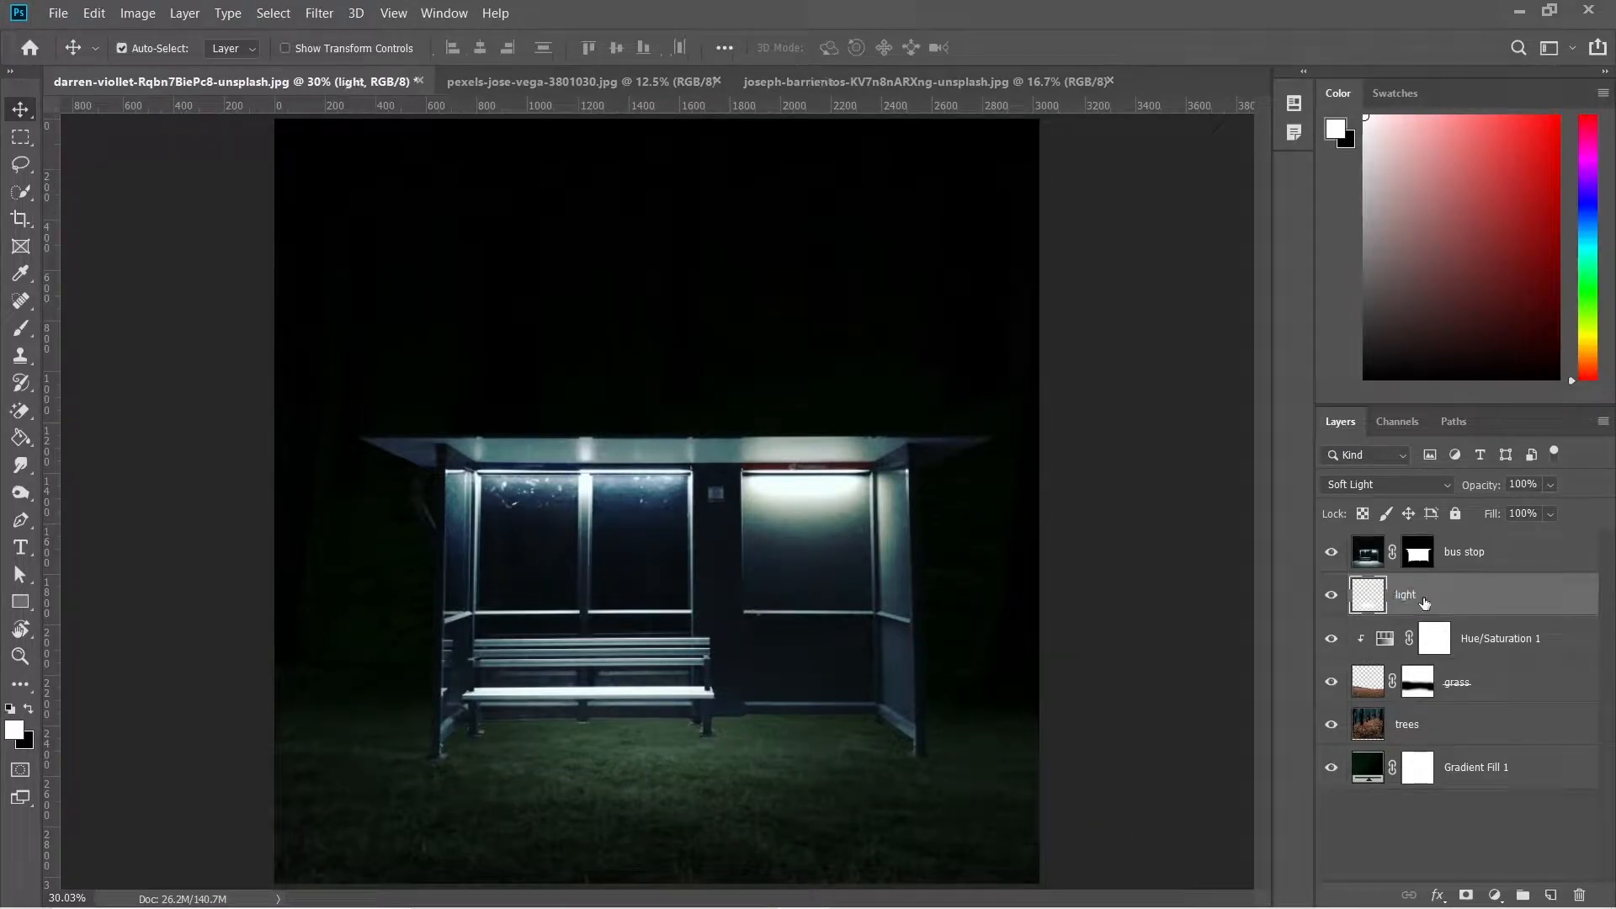
Duplicate the light layer and set the copy to Overlay blending at 50% opacity
key("ctrl+j")
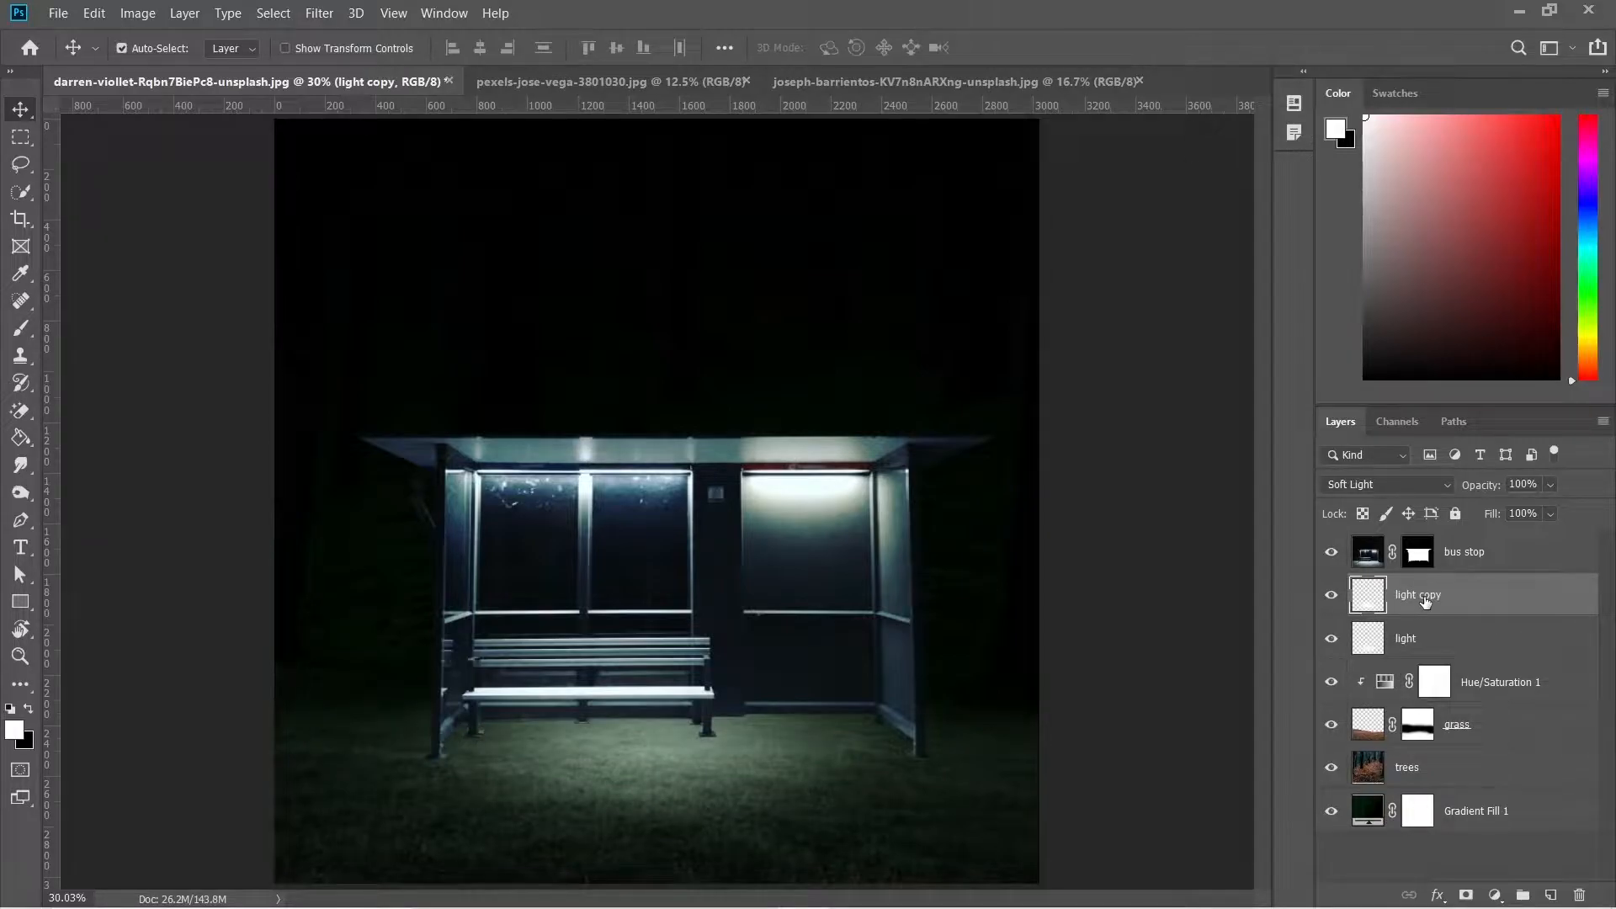
left_click(1381, 485)
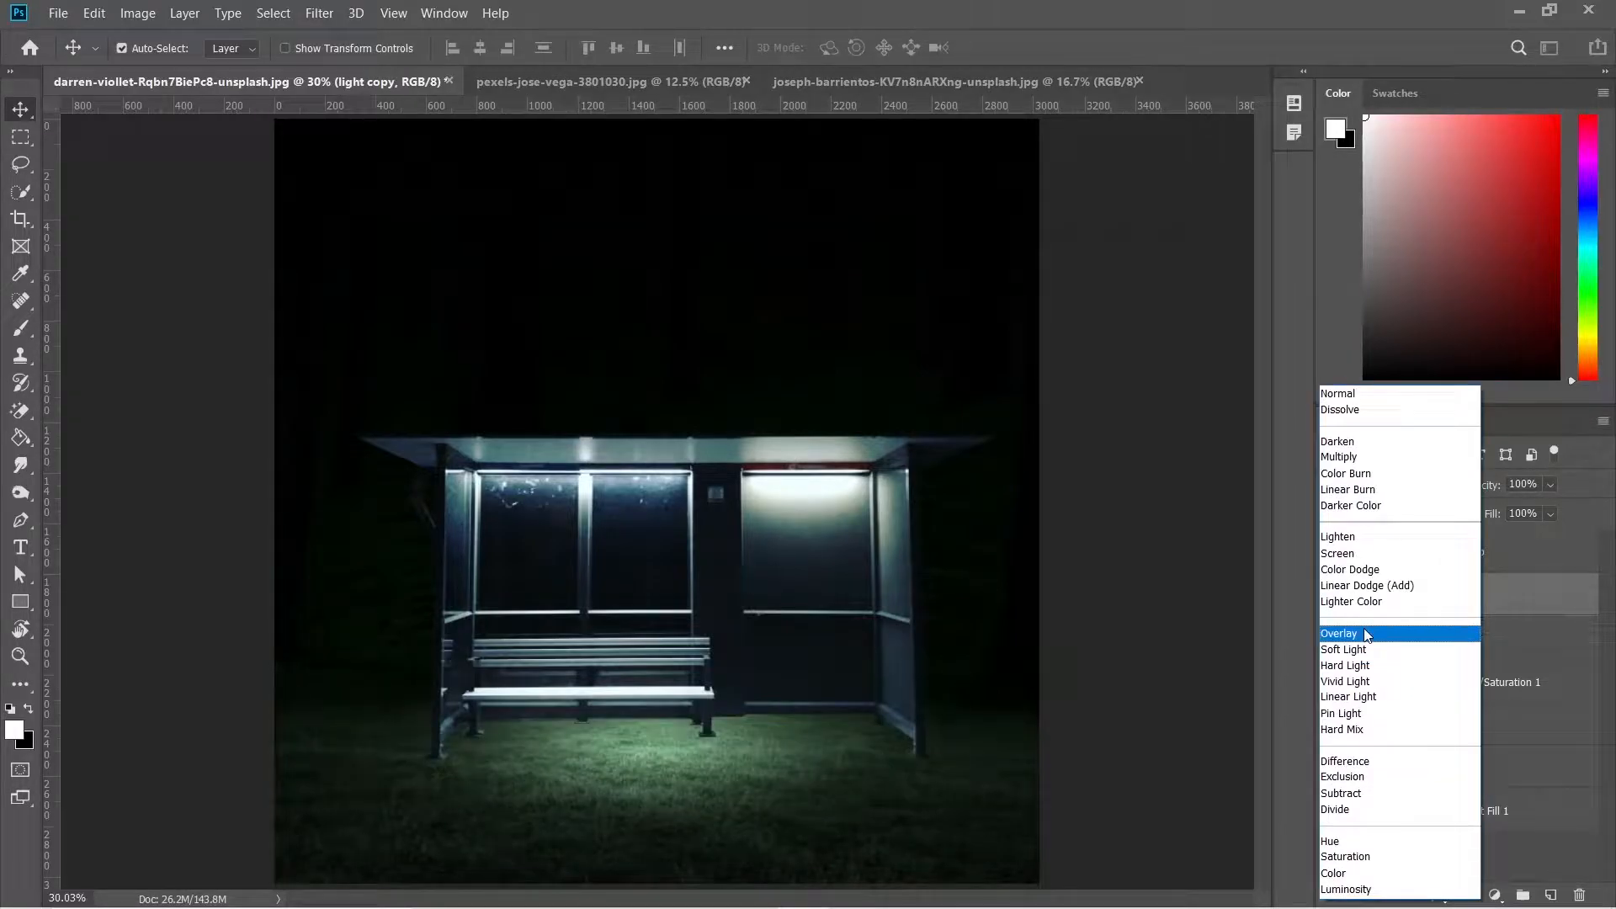
left_click(1367, 636)
left_click(1524, 485)
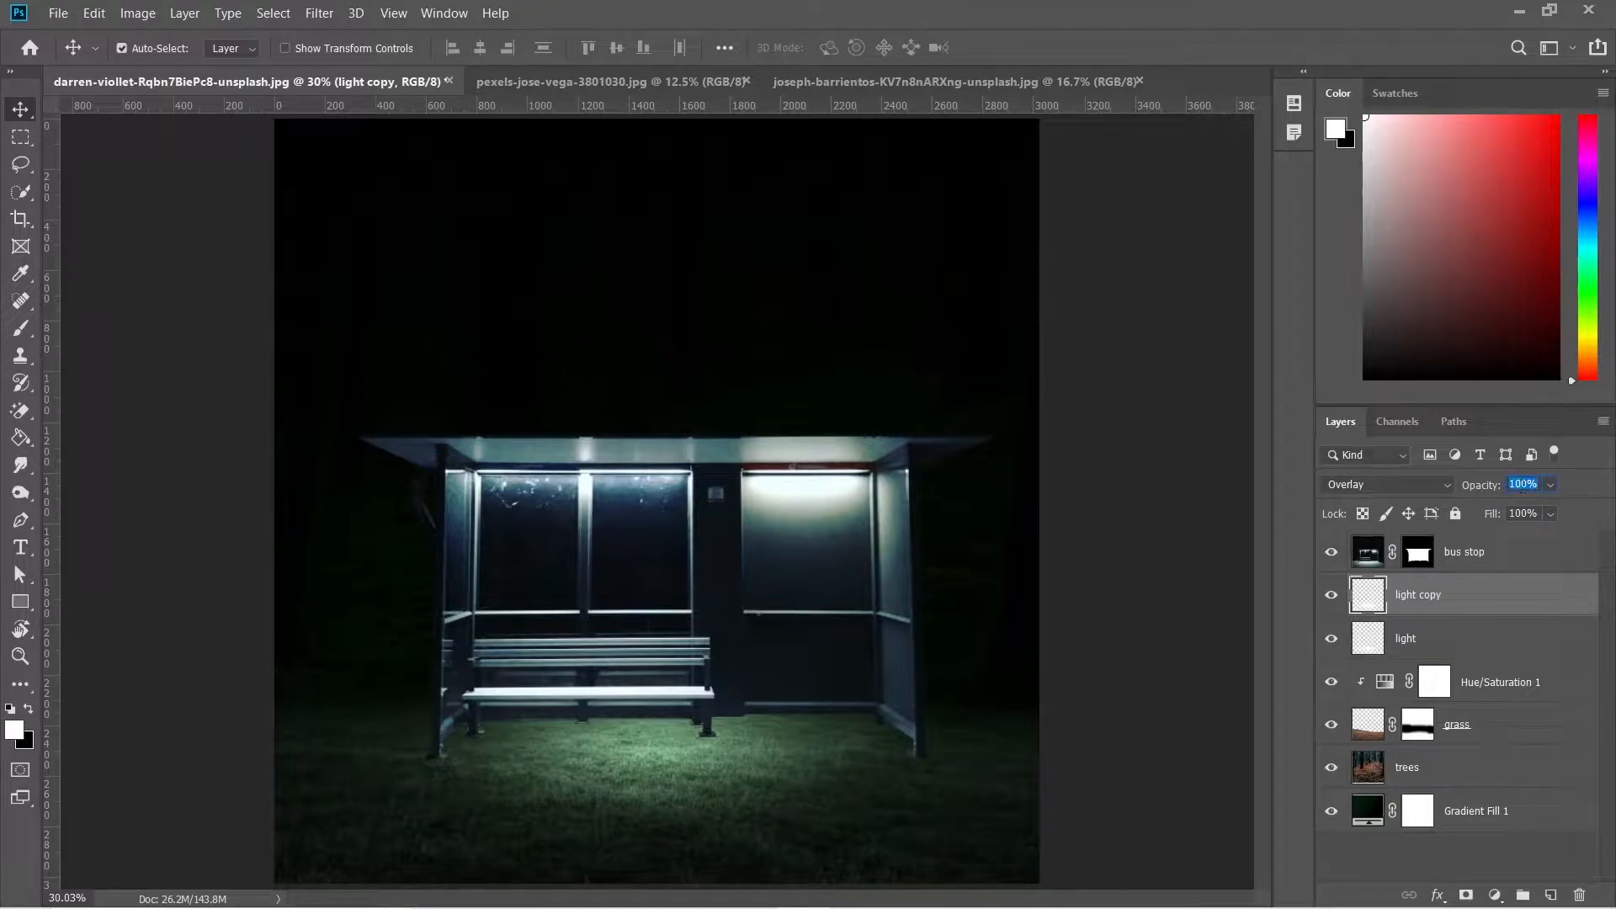
type("50")
key("Return")
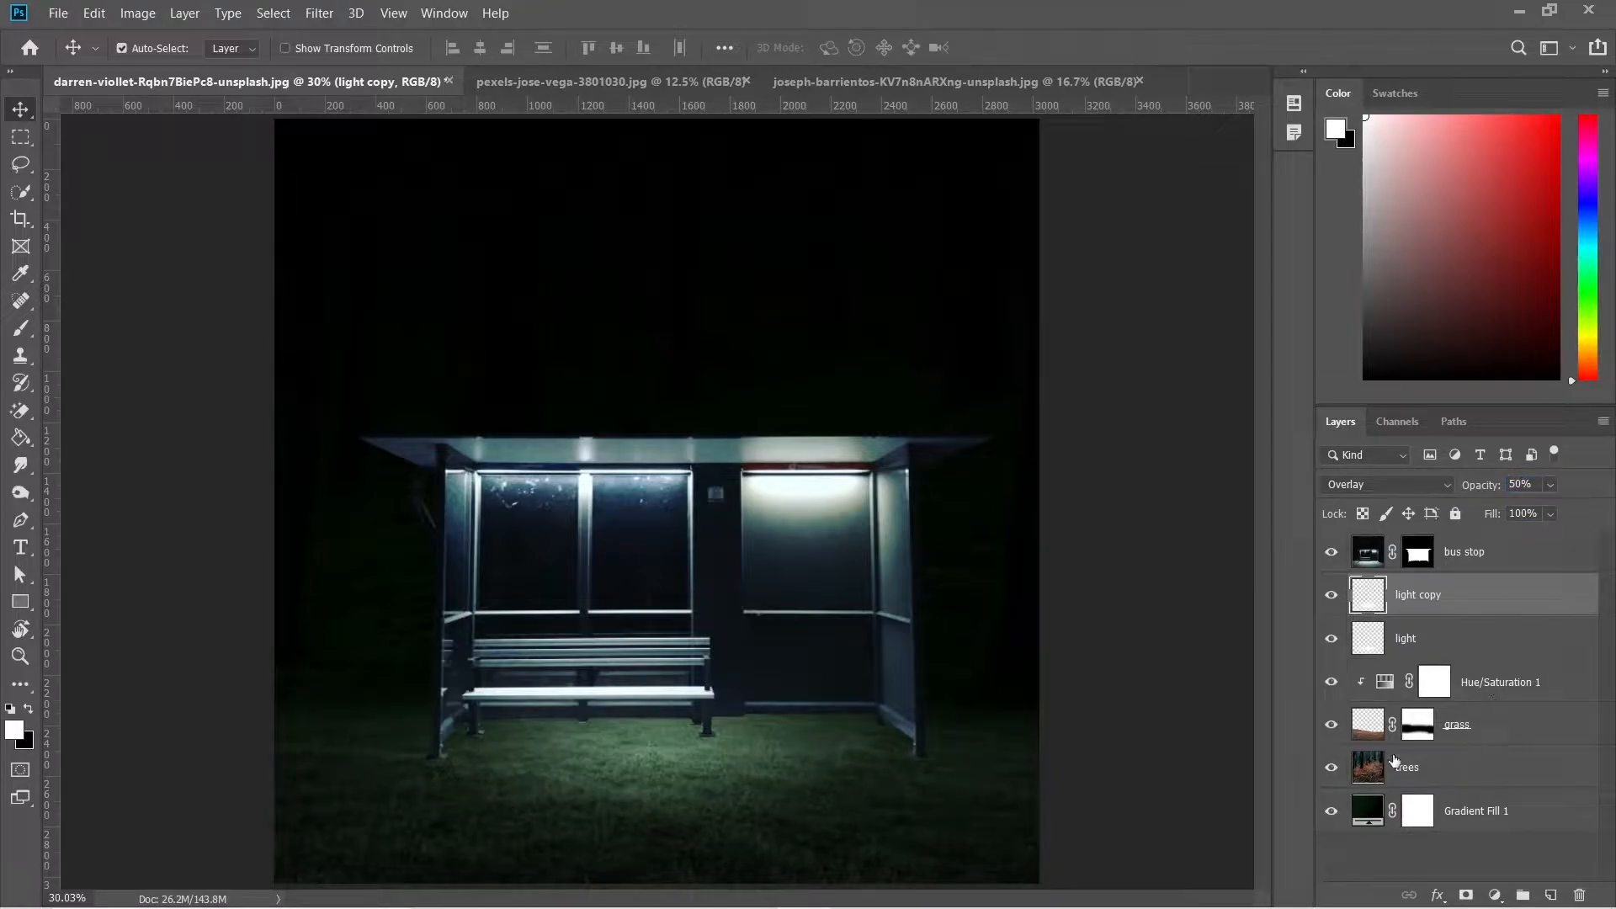
Widen both light layers together to about 123% so the glow reaches past both edges of the canvas
left_click(1424, 647, "shift")
key("ctrl+t")
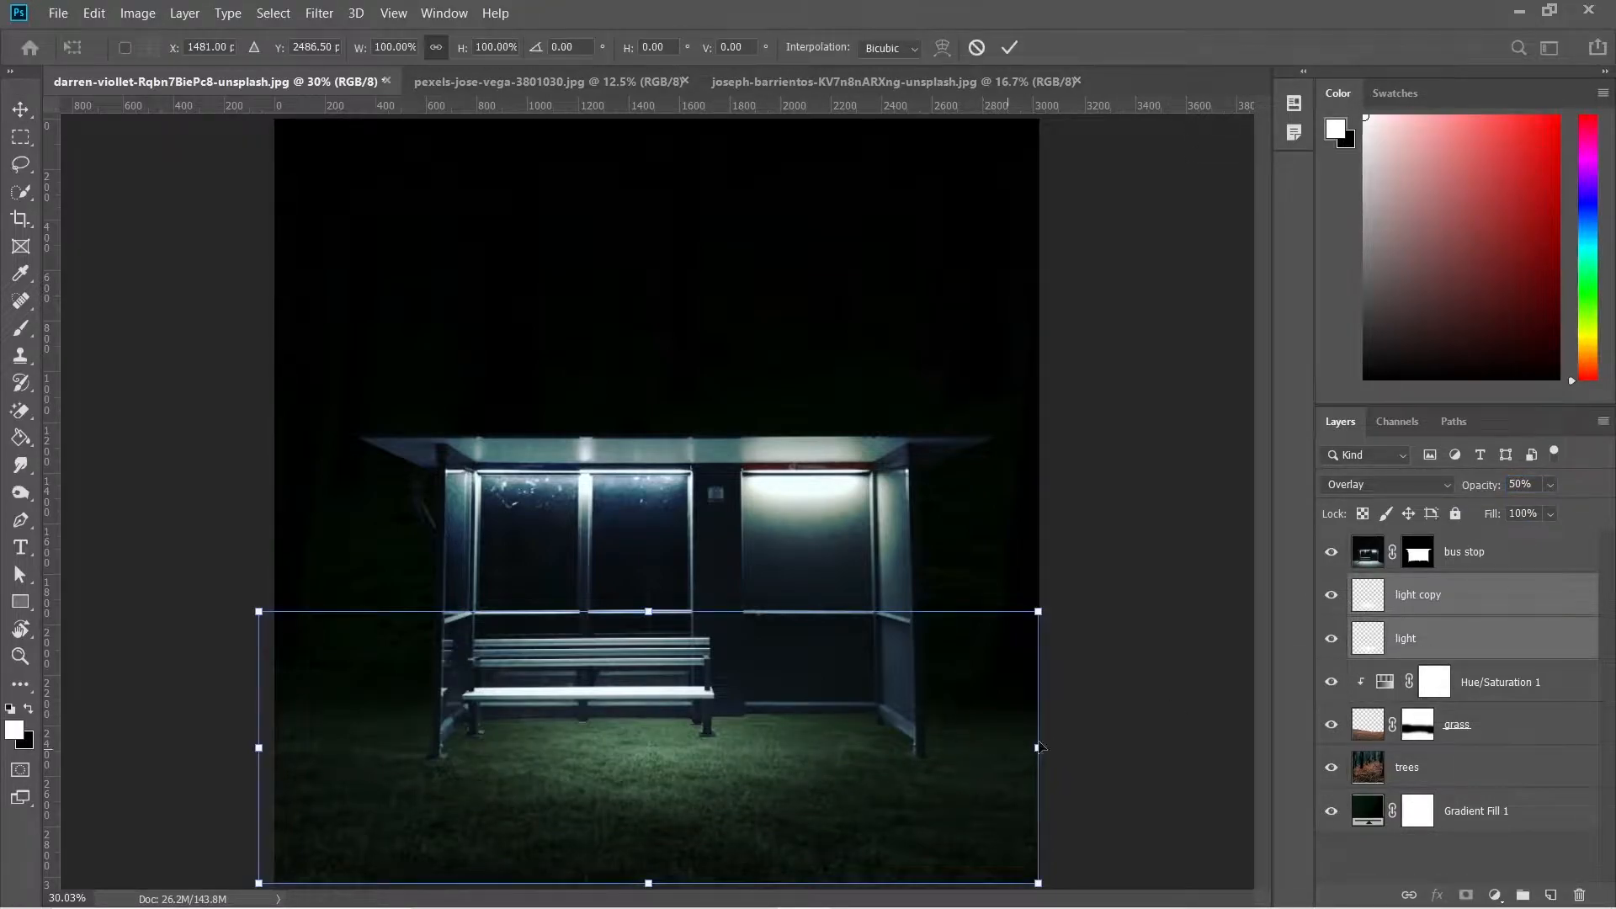
left_click_drag(1043, 749, 1136, 747)
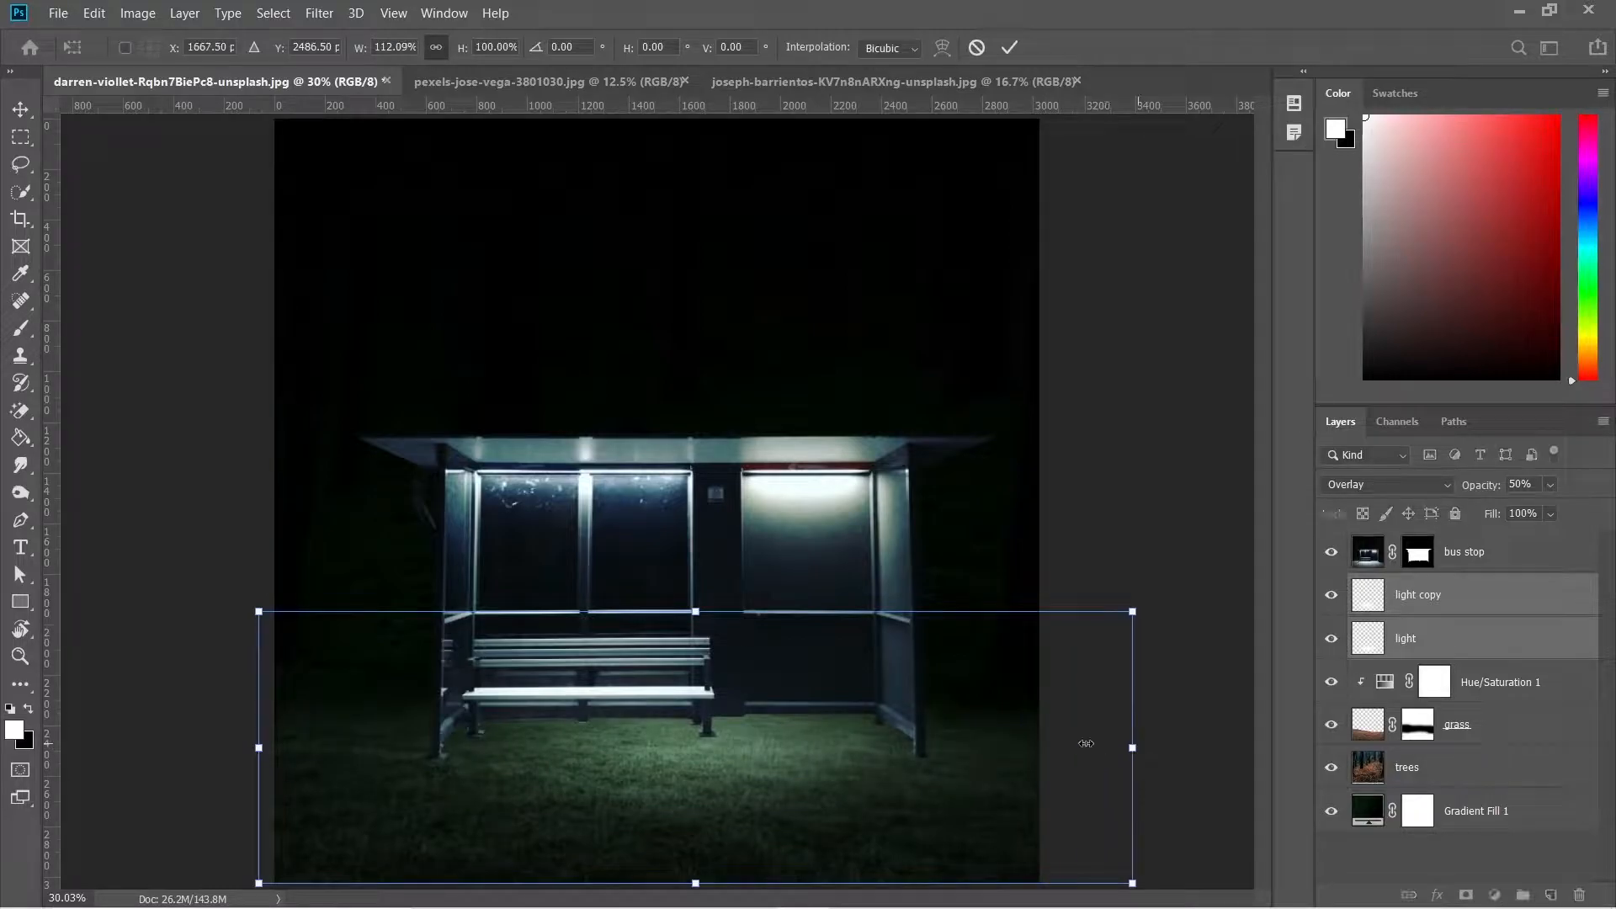
left_click_drag(259, 749, 174, 748)
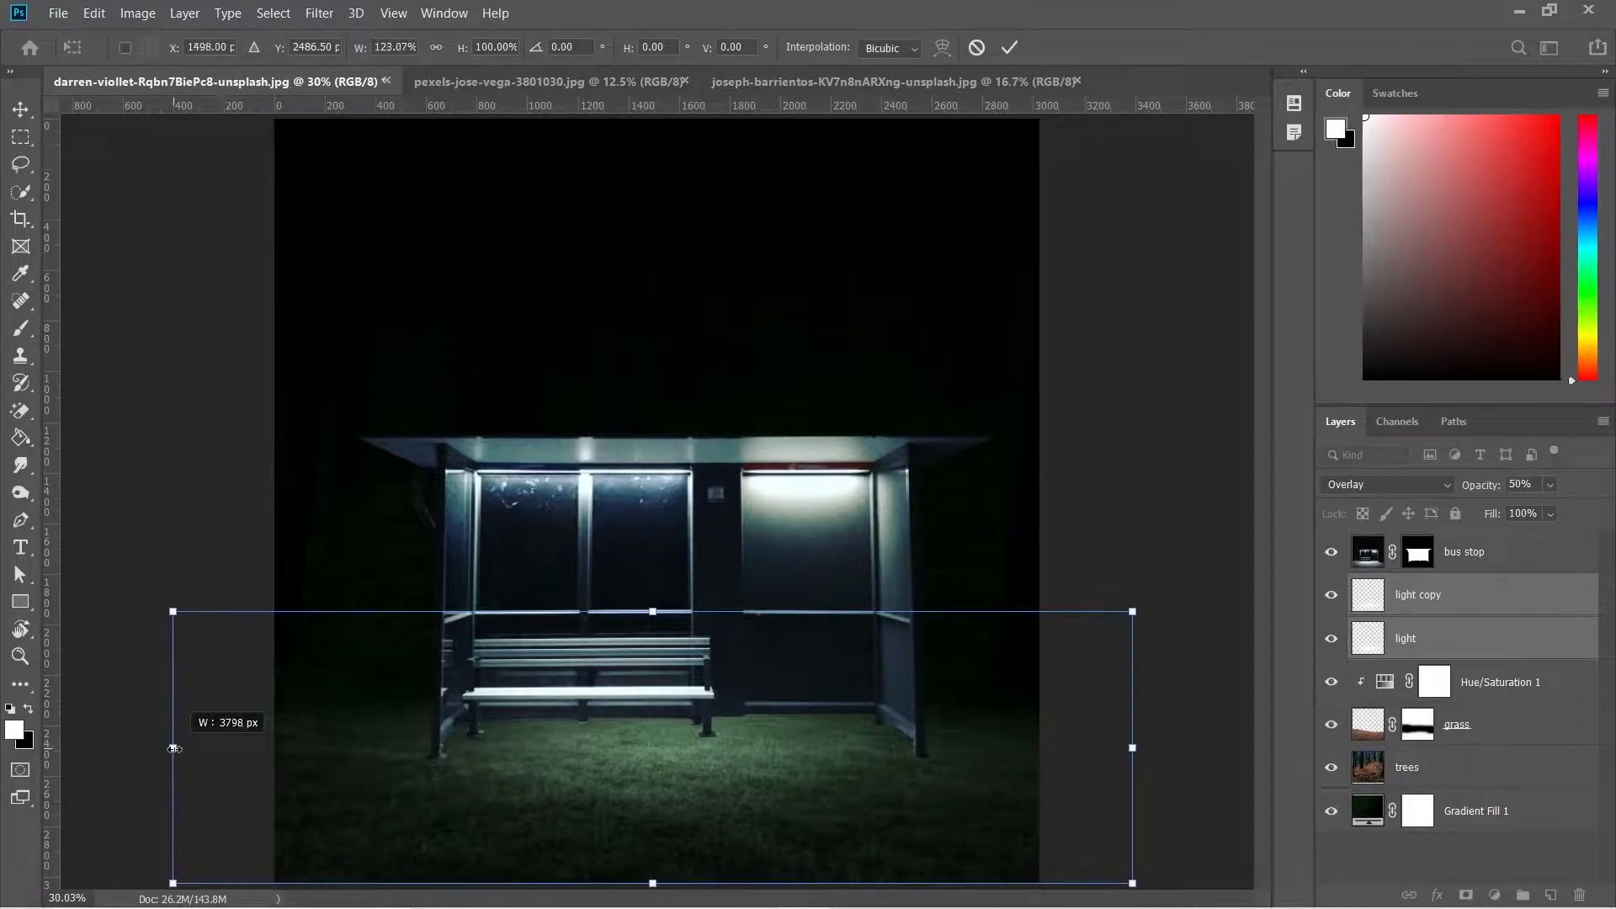
key("Return")
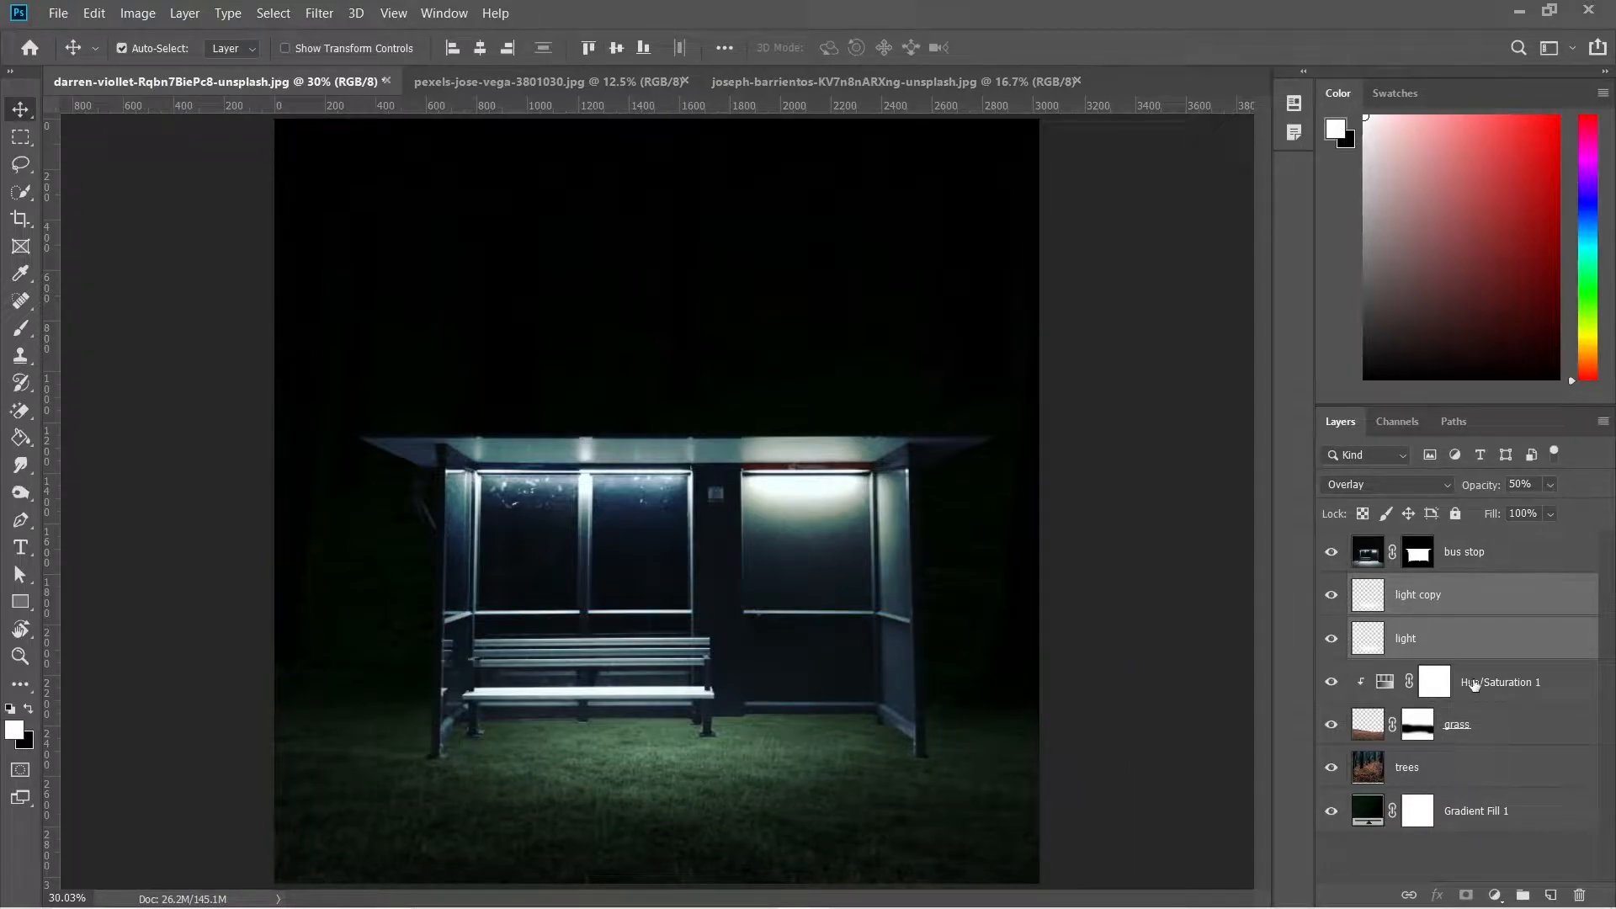
Create a new layer directly beneath the bus stop layer and name it "bus stop shadow"
left_click(1466, 551)
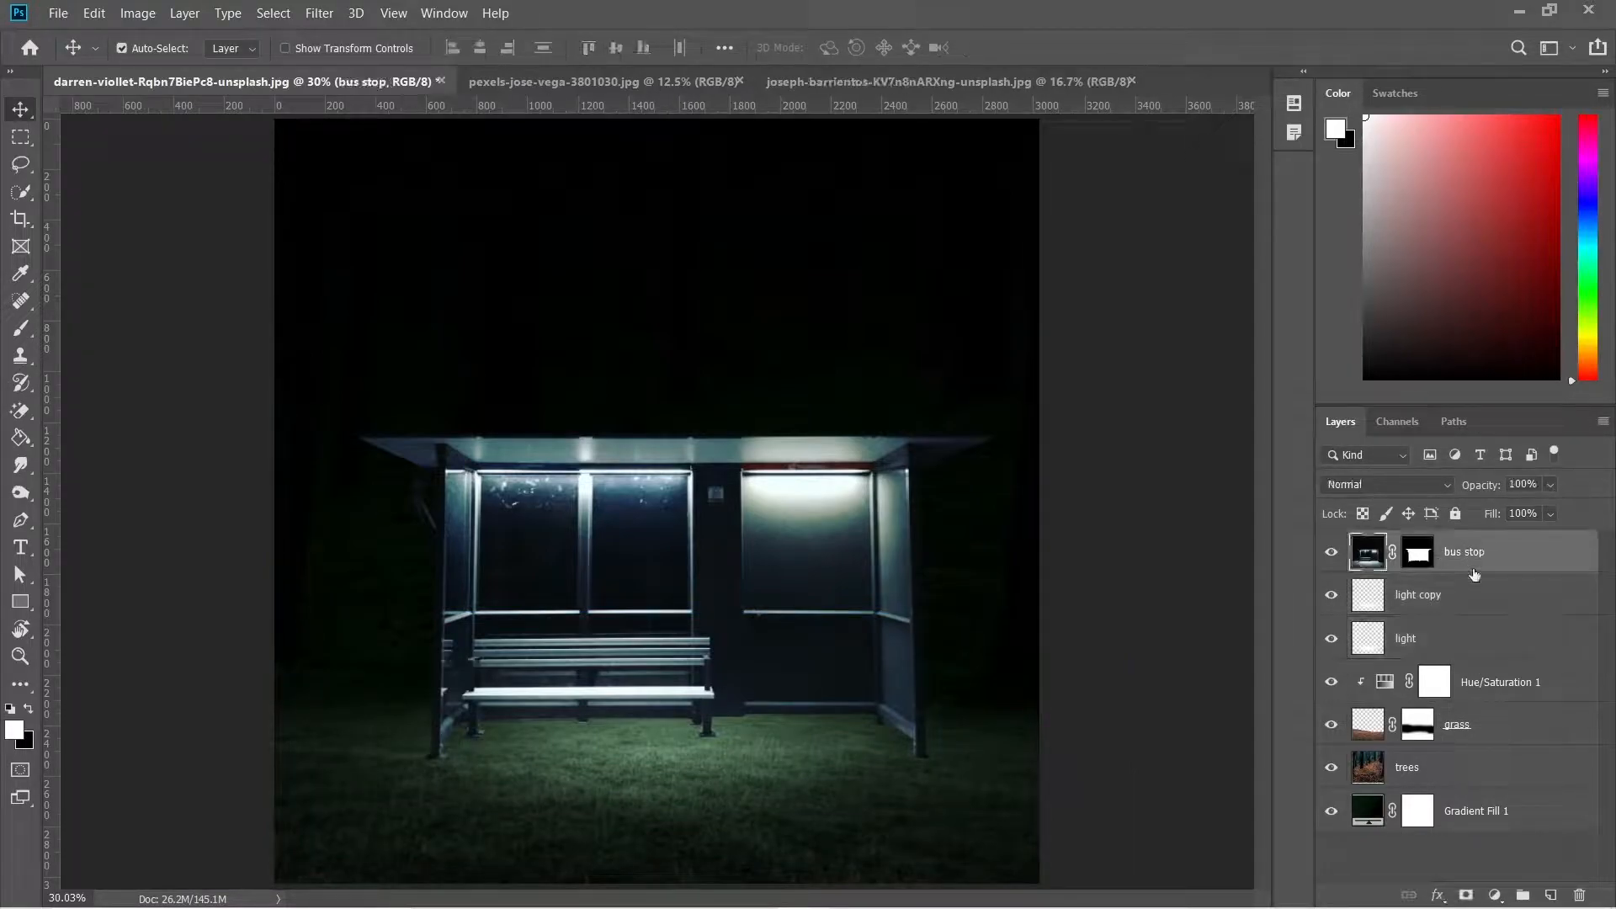
left_click(1551, 895, "ctrl")
double_click(1412, 595)
type("bus stop shad")
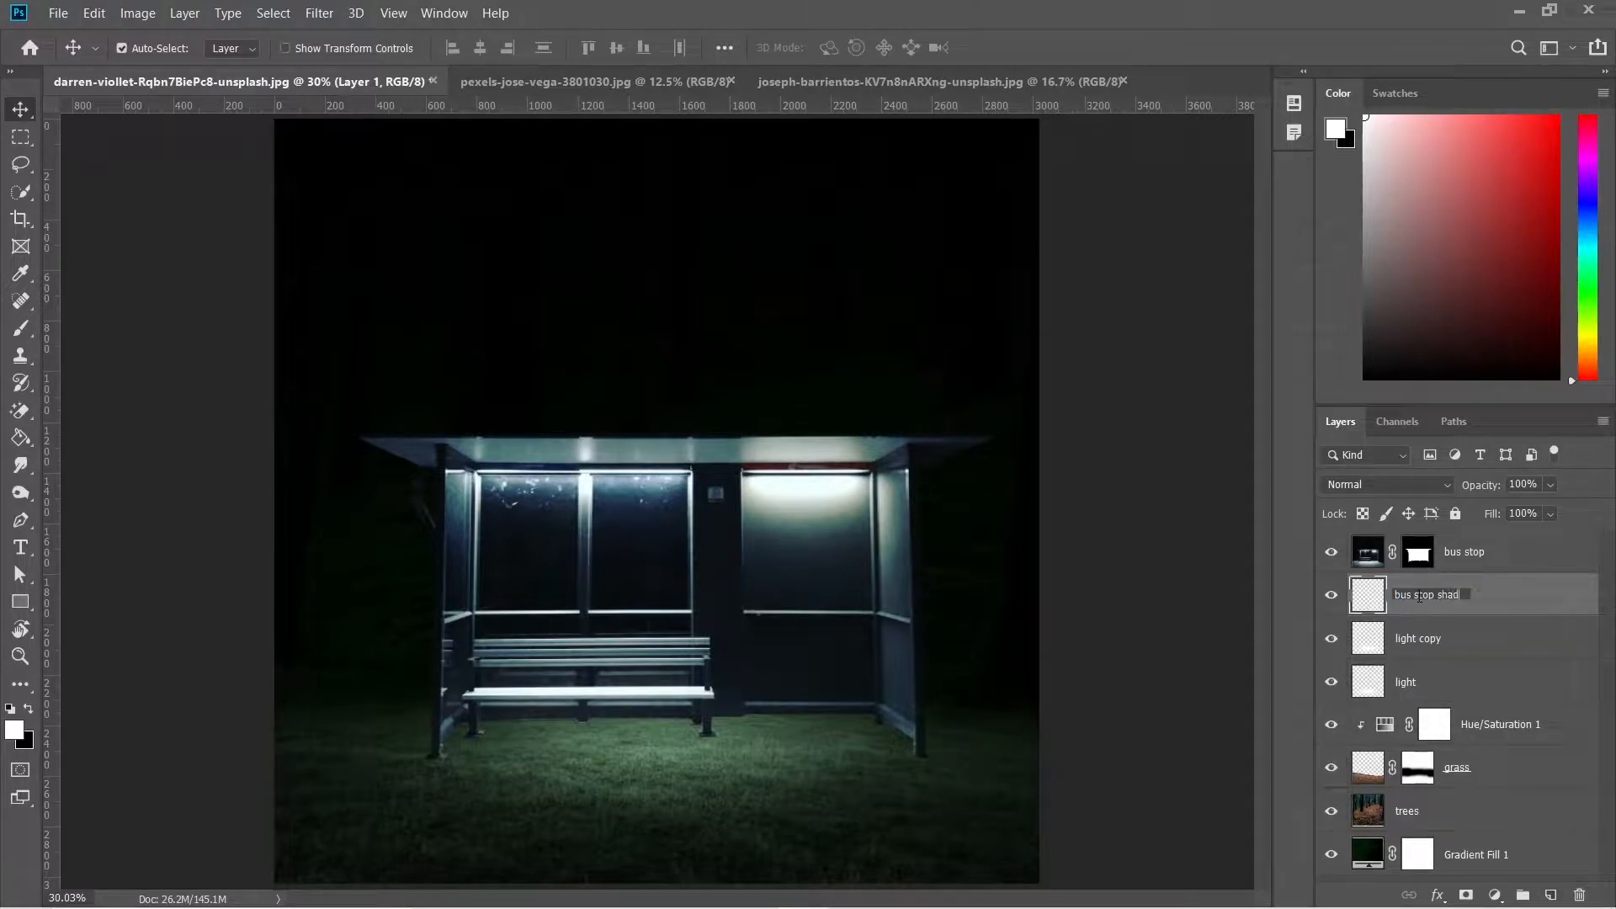
type("ow")
key("Return")
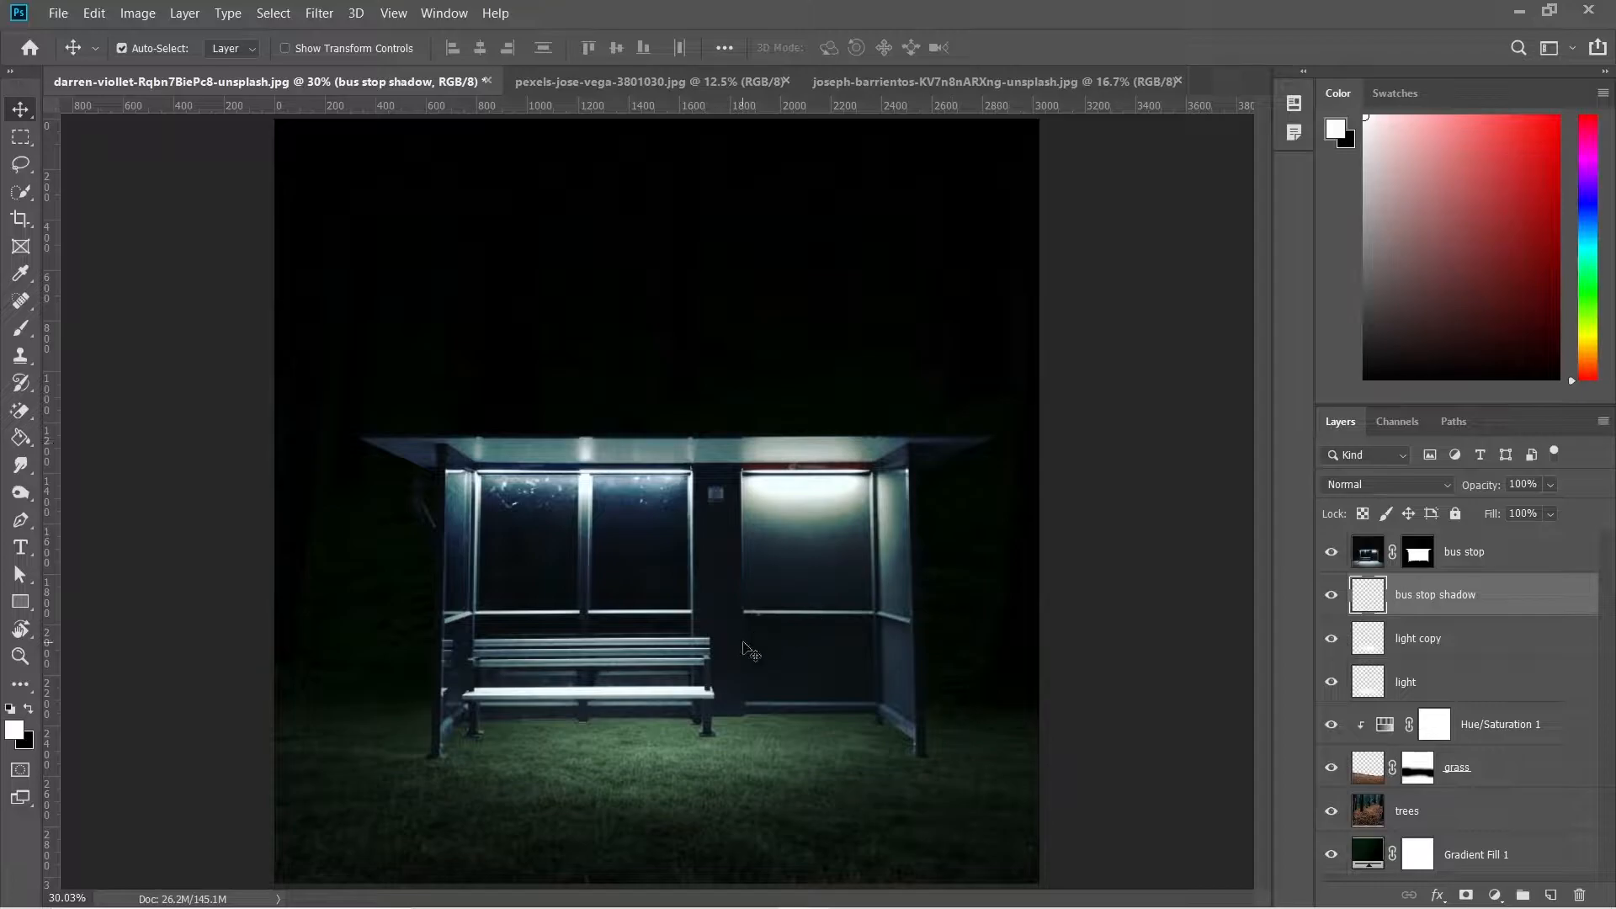
Paint a black shadow with a soft 35 px brush on the grass along the base of the shelter's left side wall
key("b")
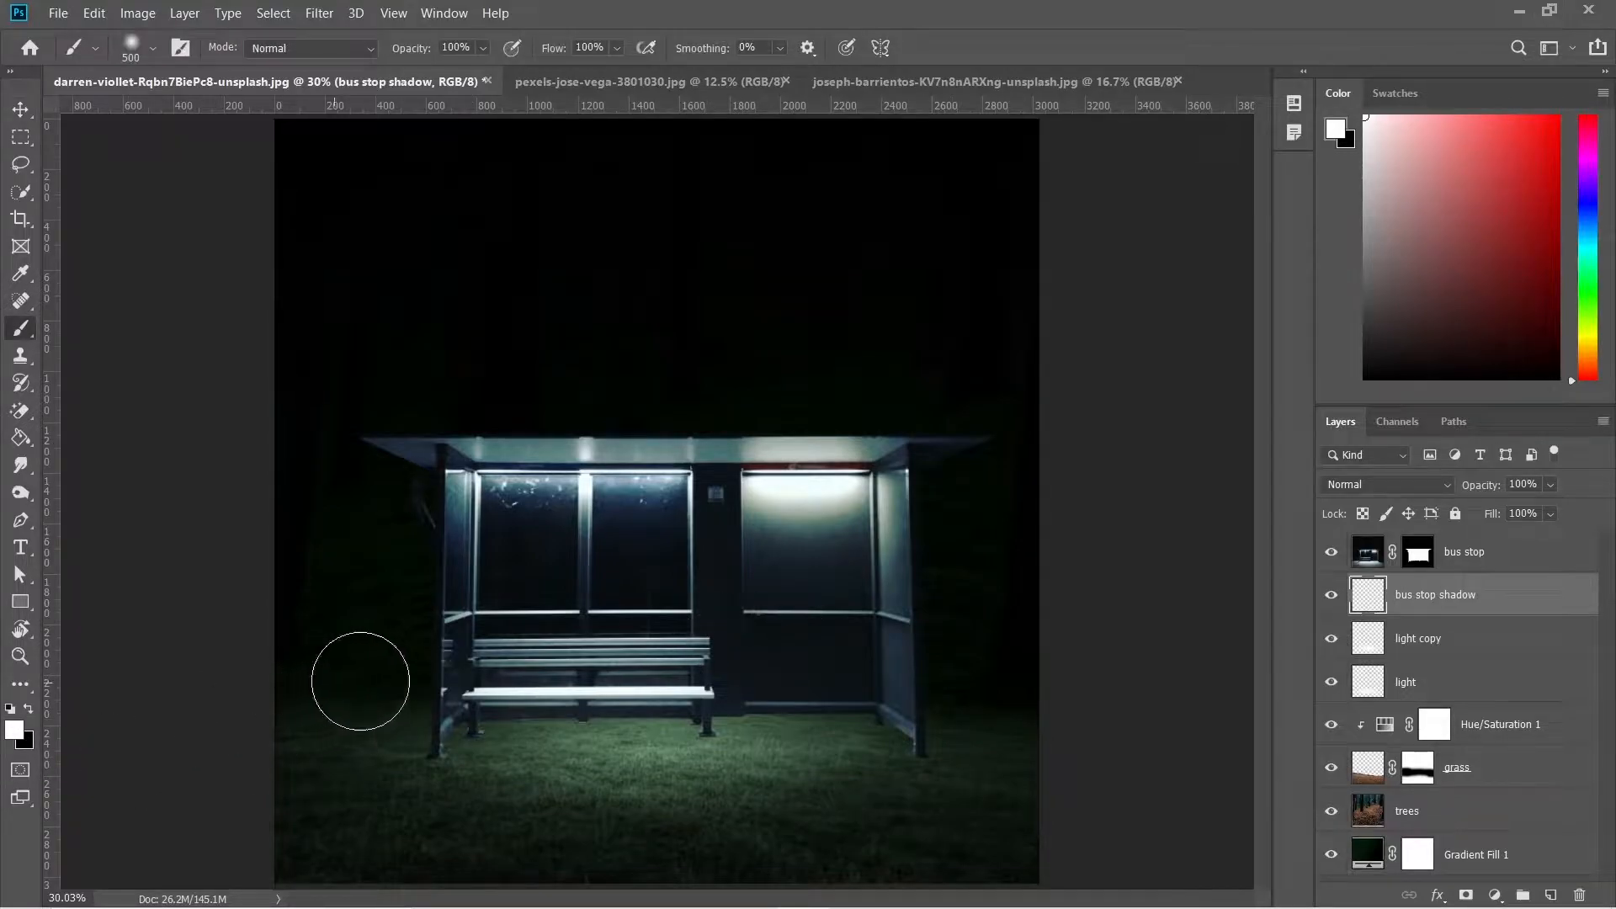
key("x")
scroll(488, 791, "up", 8)
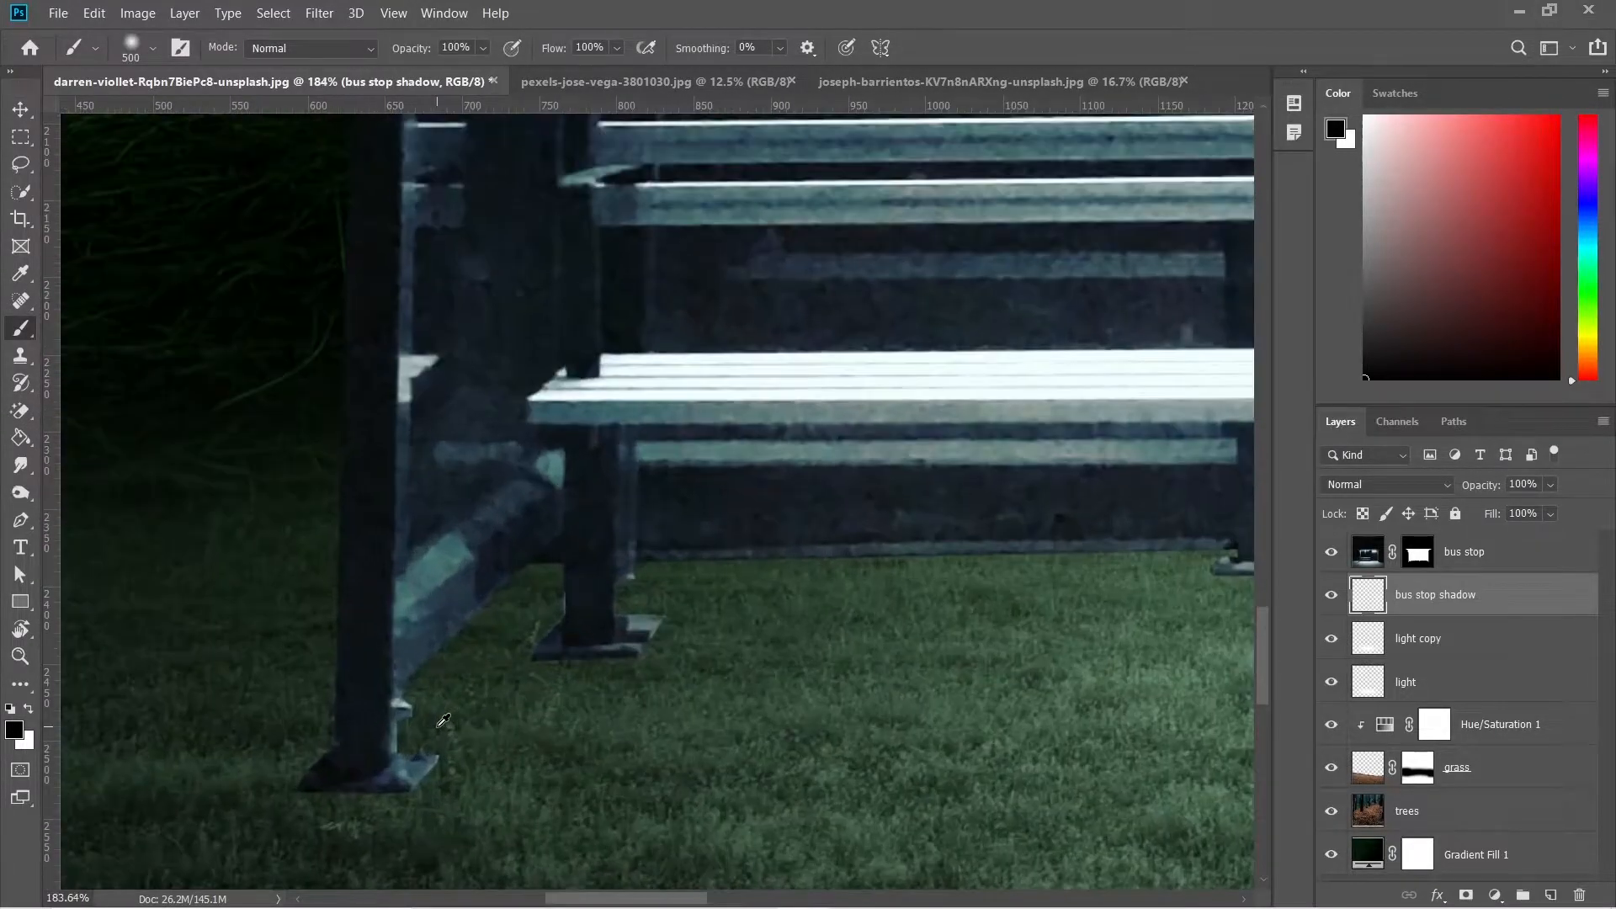
key("bracketleft")
key("bracketleft")
key("bracketleft")
key("bracketleft")
key("bracketleft")
key("bracketleft")
key("bracketleft")
key("bracketleft")
key("bracketleft")
key("bracketleft")
key("bracketleft")
key("bracketleft")
key("bracketleft")
key("bracketleft")
key("bracketleft")
left_click_drag(390, 747, 551, 581)
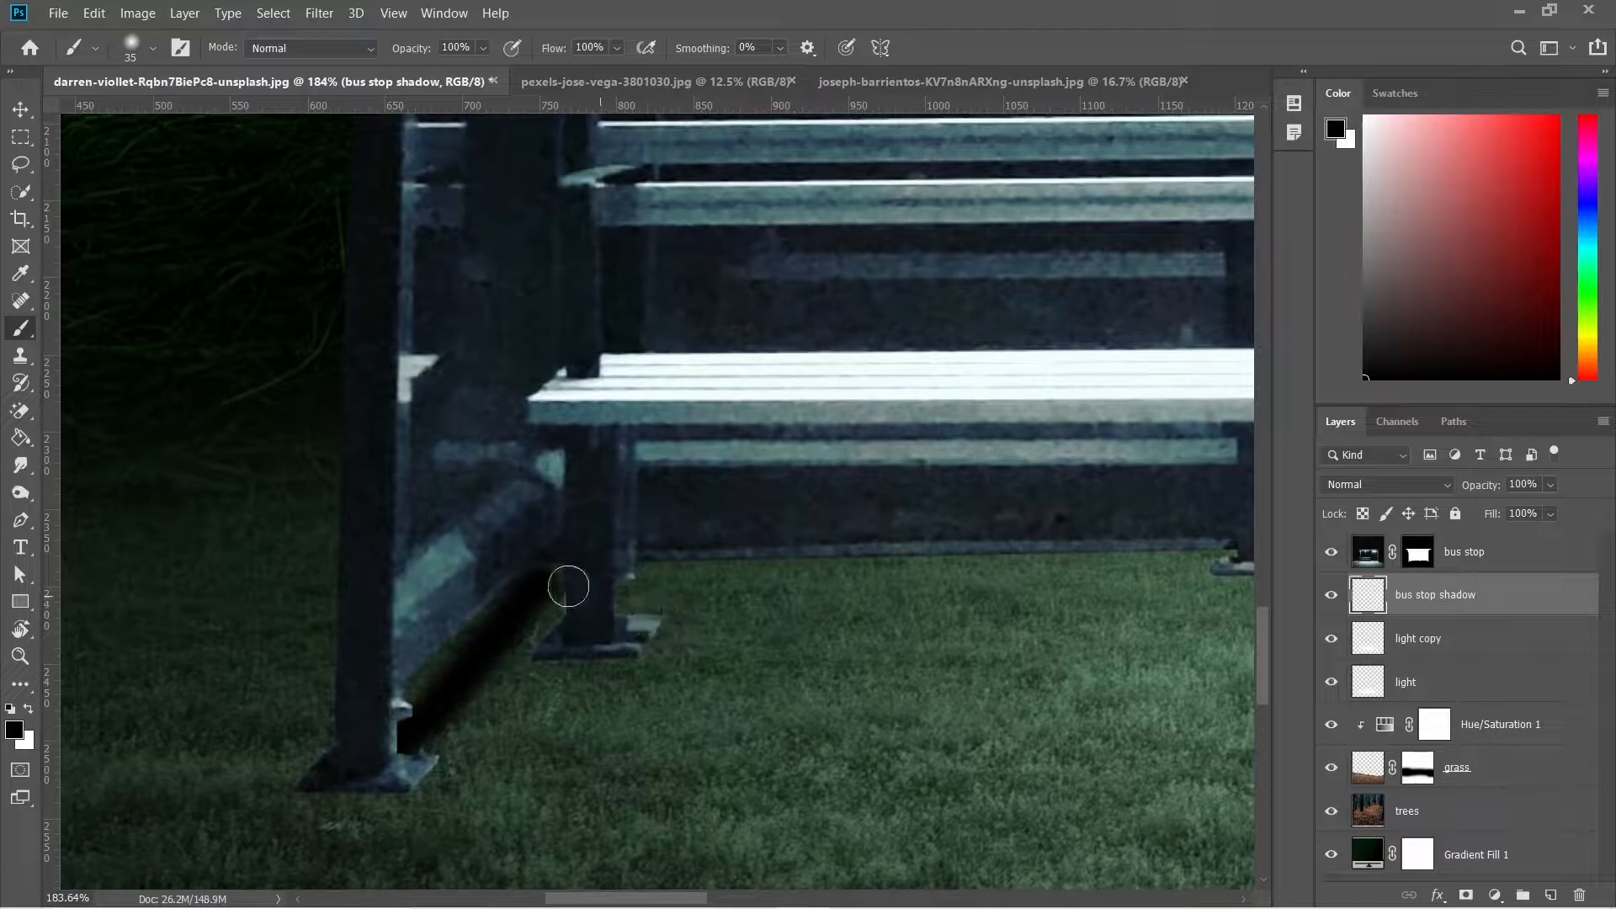
Paint the black shadow along the base of the shelter's back wall and down its right side wall to the front post
scroll(566, 674, "right", 5)
left_click_drag(220, 596, 913, 570)
scroll(639, 584, "right", 7)
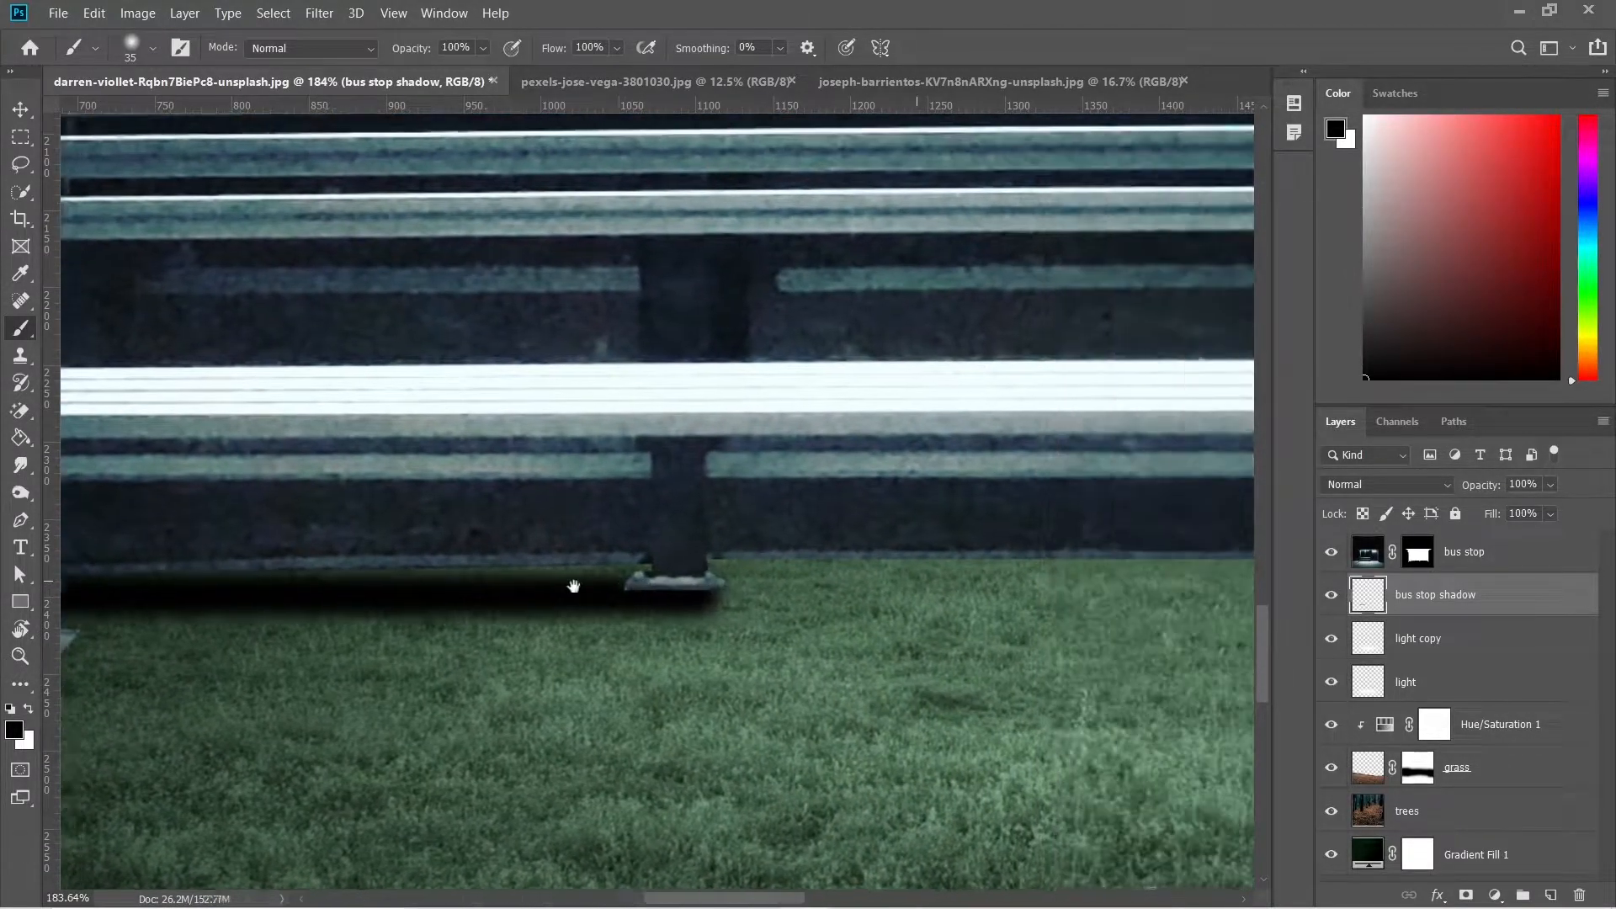
mouse_move(344, 594)
left_mouse_down()
mouse_move(1036, 591)
mouse_move(1055, 643)
mouse_move(1016, 586)
mouse_move(925, 622)
mouse_move(321, 637)
mouse_move(292, 615)
mouse_move(1105, 616)
left_mouse_up()
scroll(320, 632, "down", 3)
left_click_drag(989, 634, 645, 588)
left_click_drag(772, 573, 929, 715)
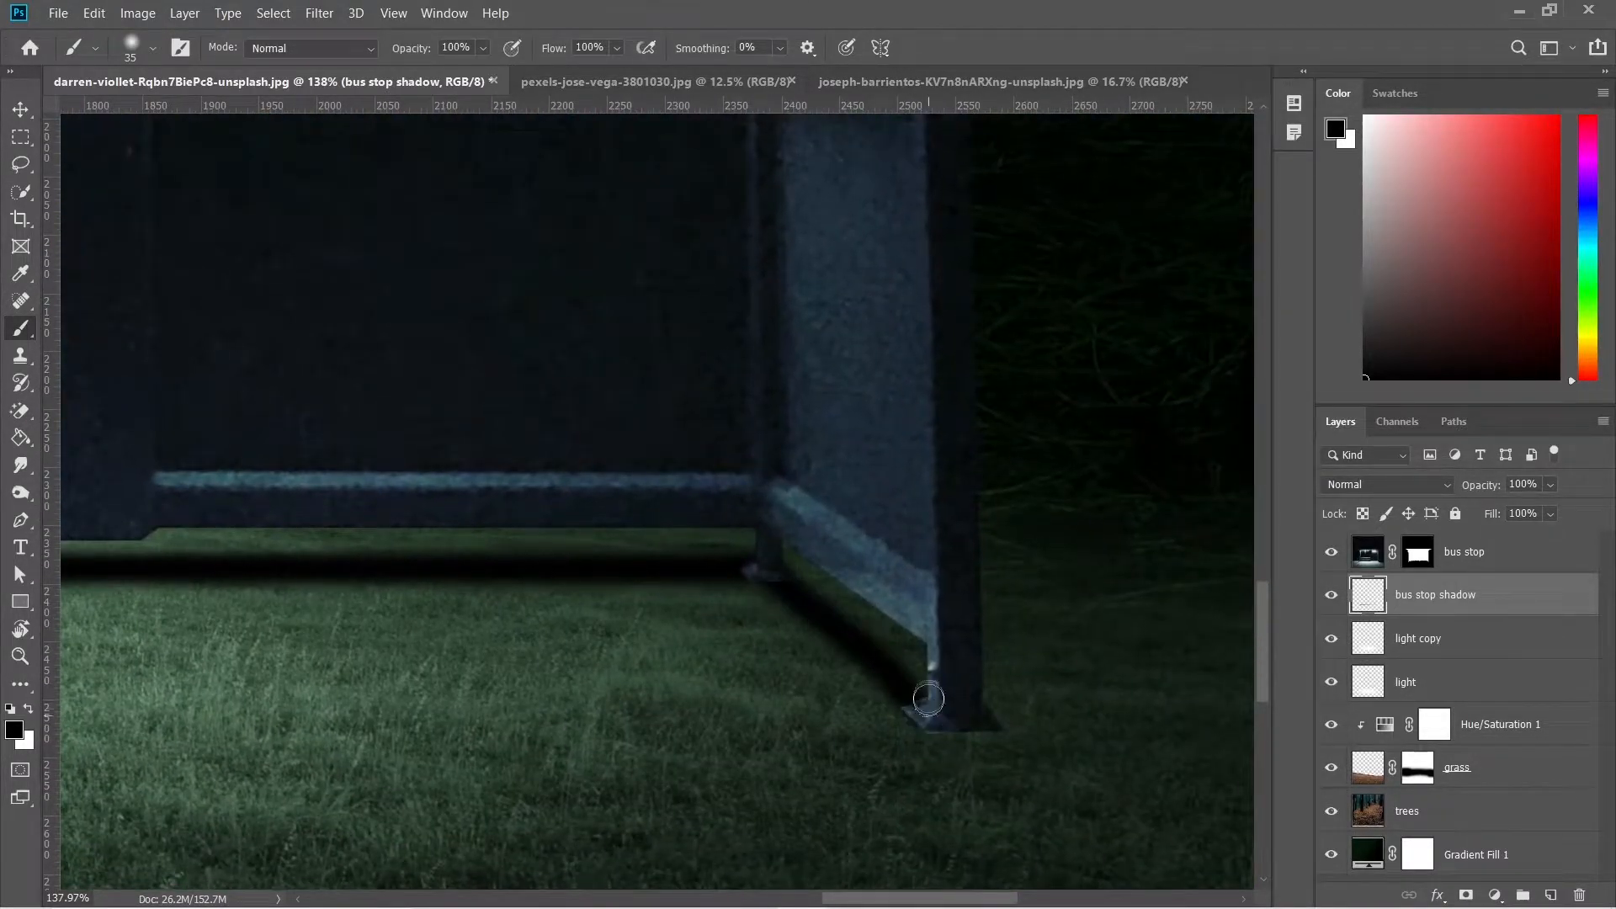
Set the bus stop shadow layer's opacity to 68%
key("ctrl+0")
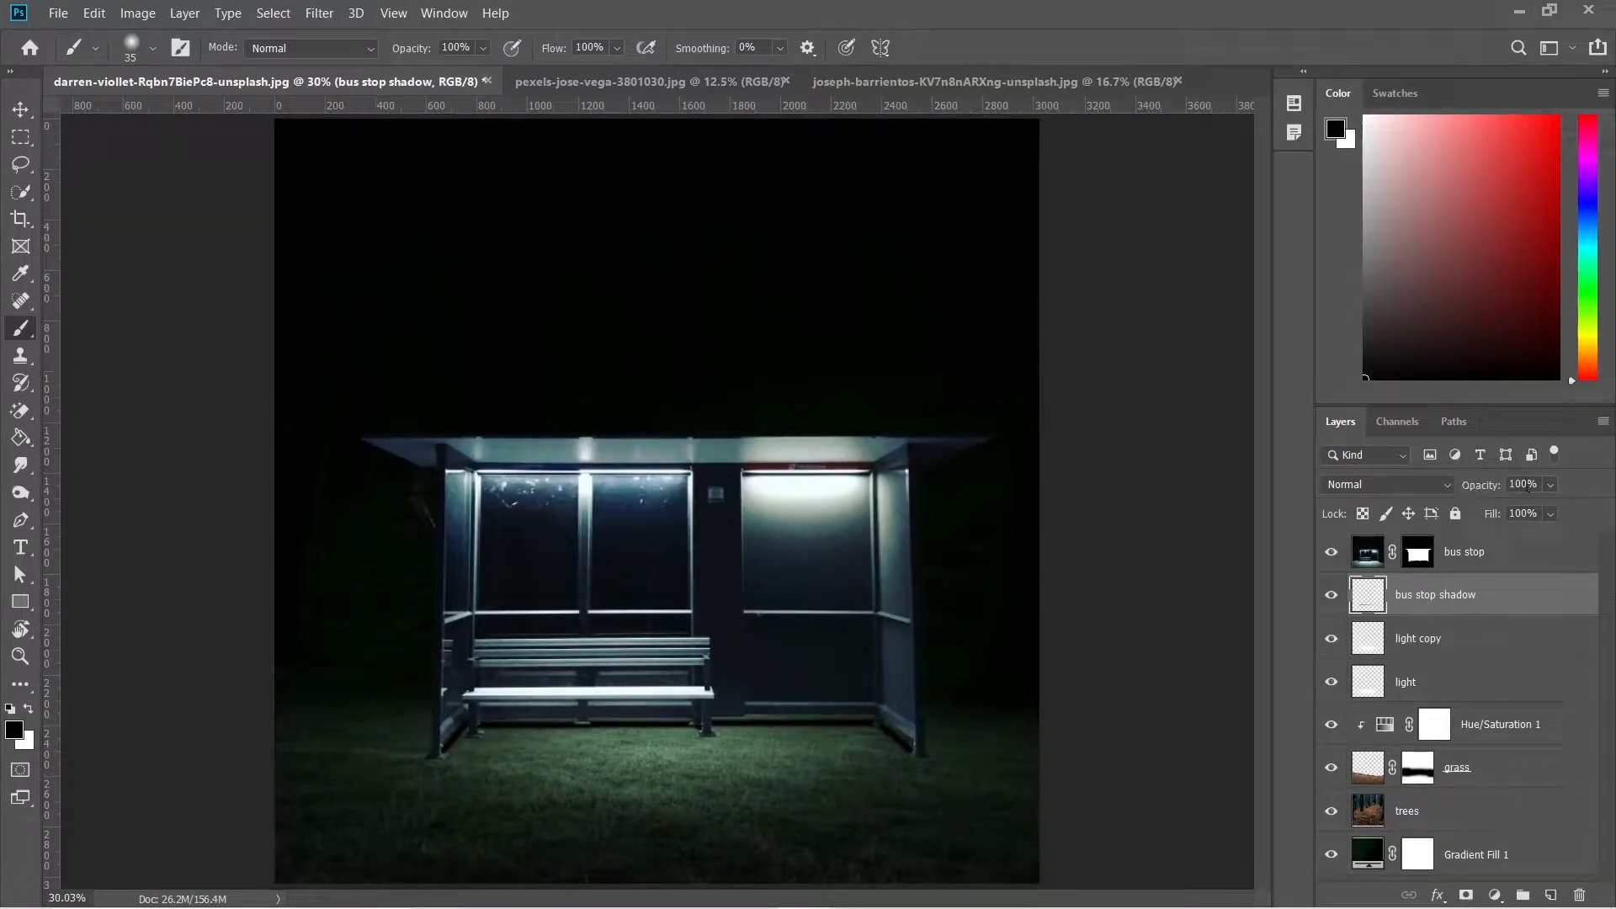
type("70")
key("Return")
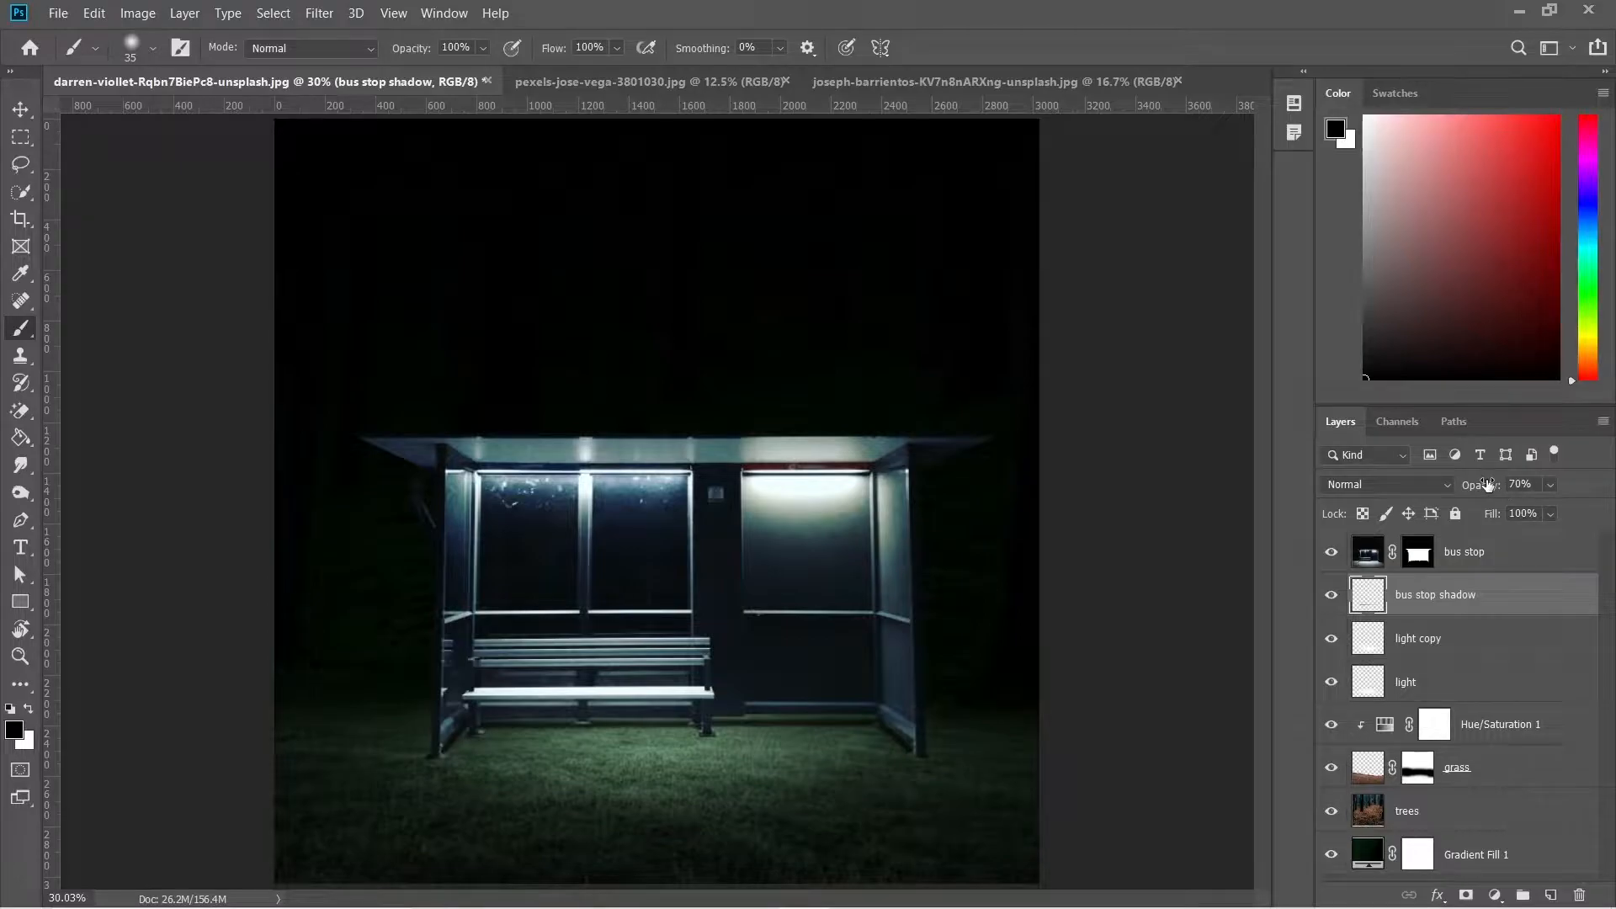
left_click(1520, 485)
type("68")
On a new layer above the bus stop shadow, fill a thin black horizontal strip on the grass between the bench's front legs
scroll(547, 741, "up", 4, "alt")
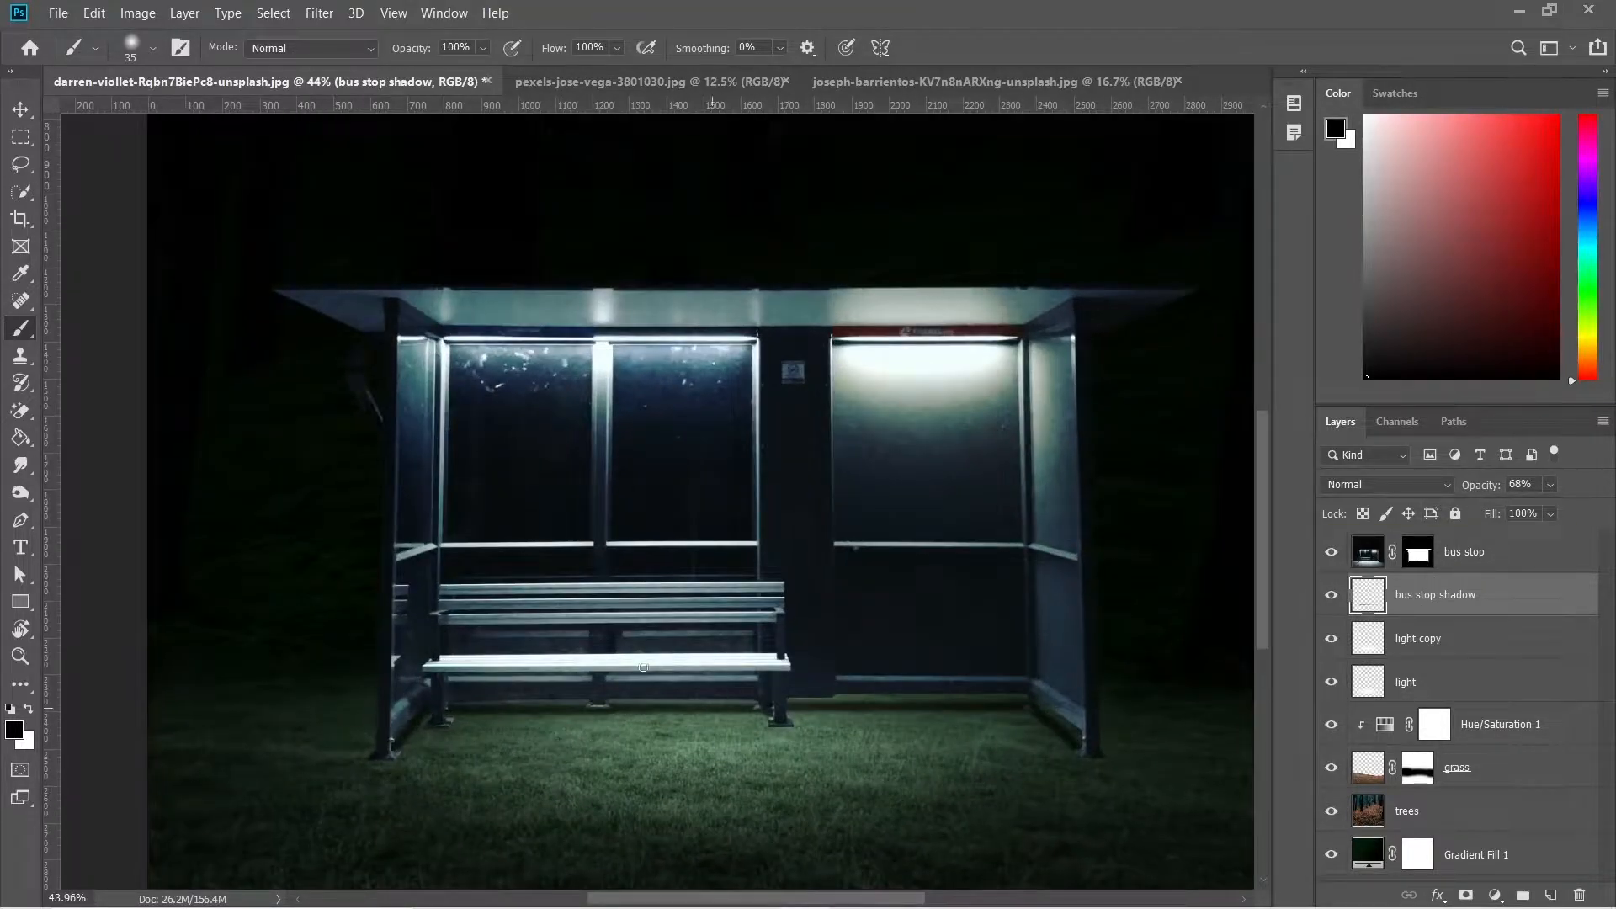
scroll(541, 743, "up", 4, "alt")
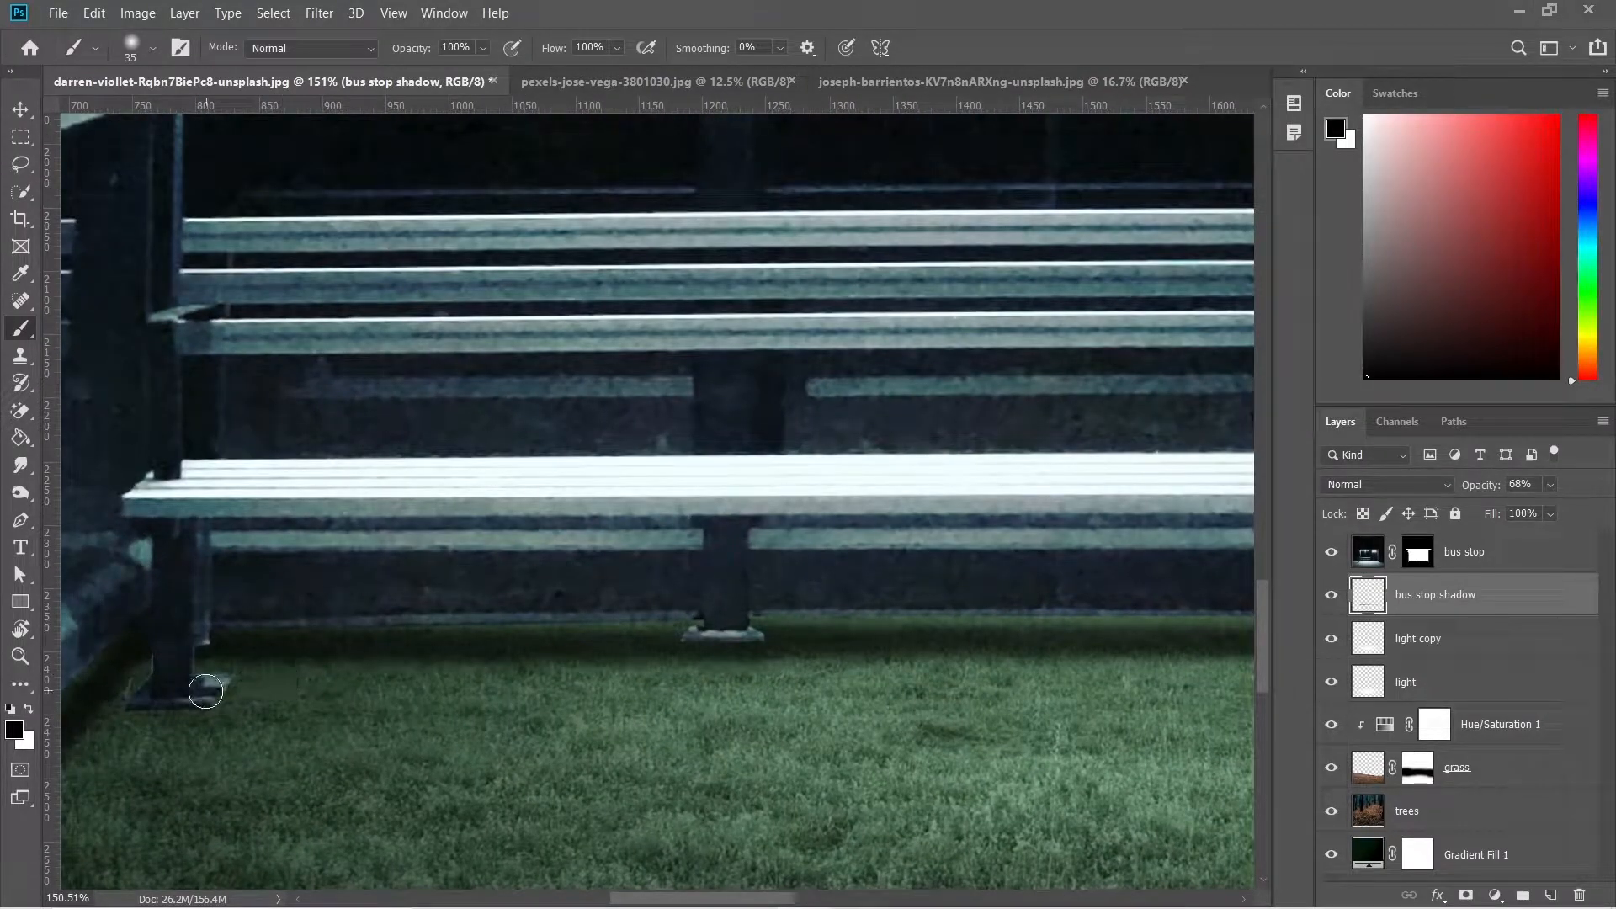
left_click_drag(196, 682, 226, 649)
scroll(464, 697, "down", 2, "alt")
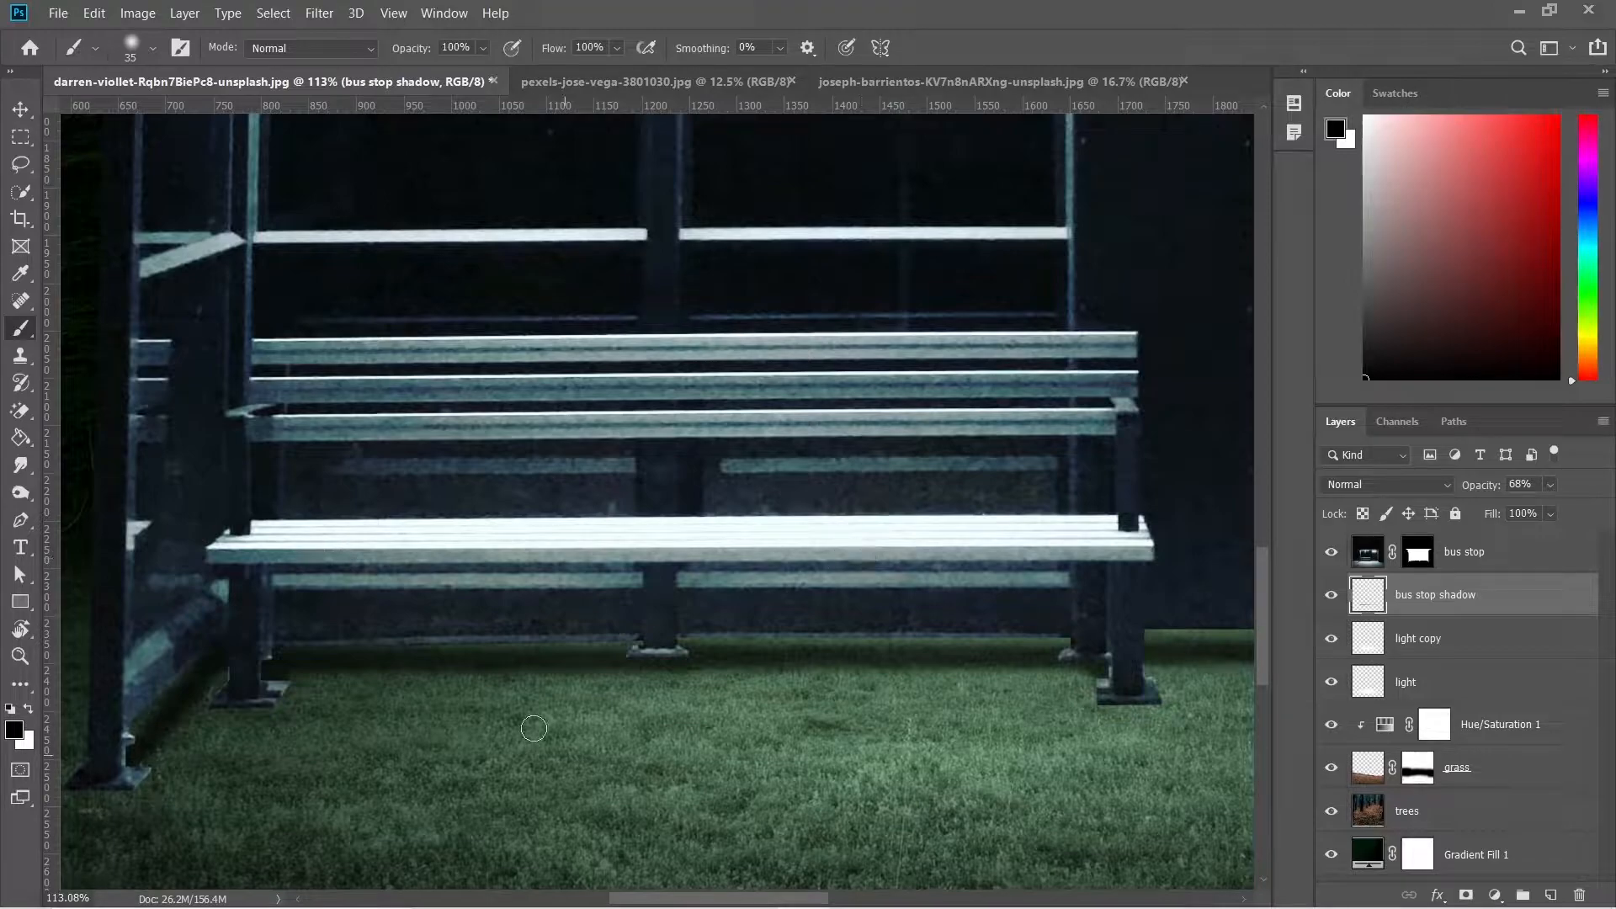
key("m")
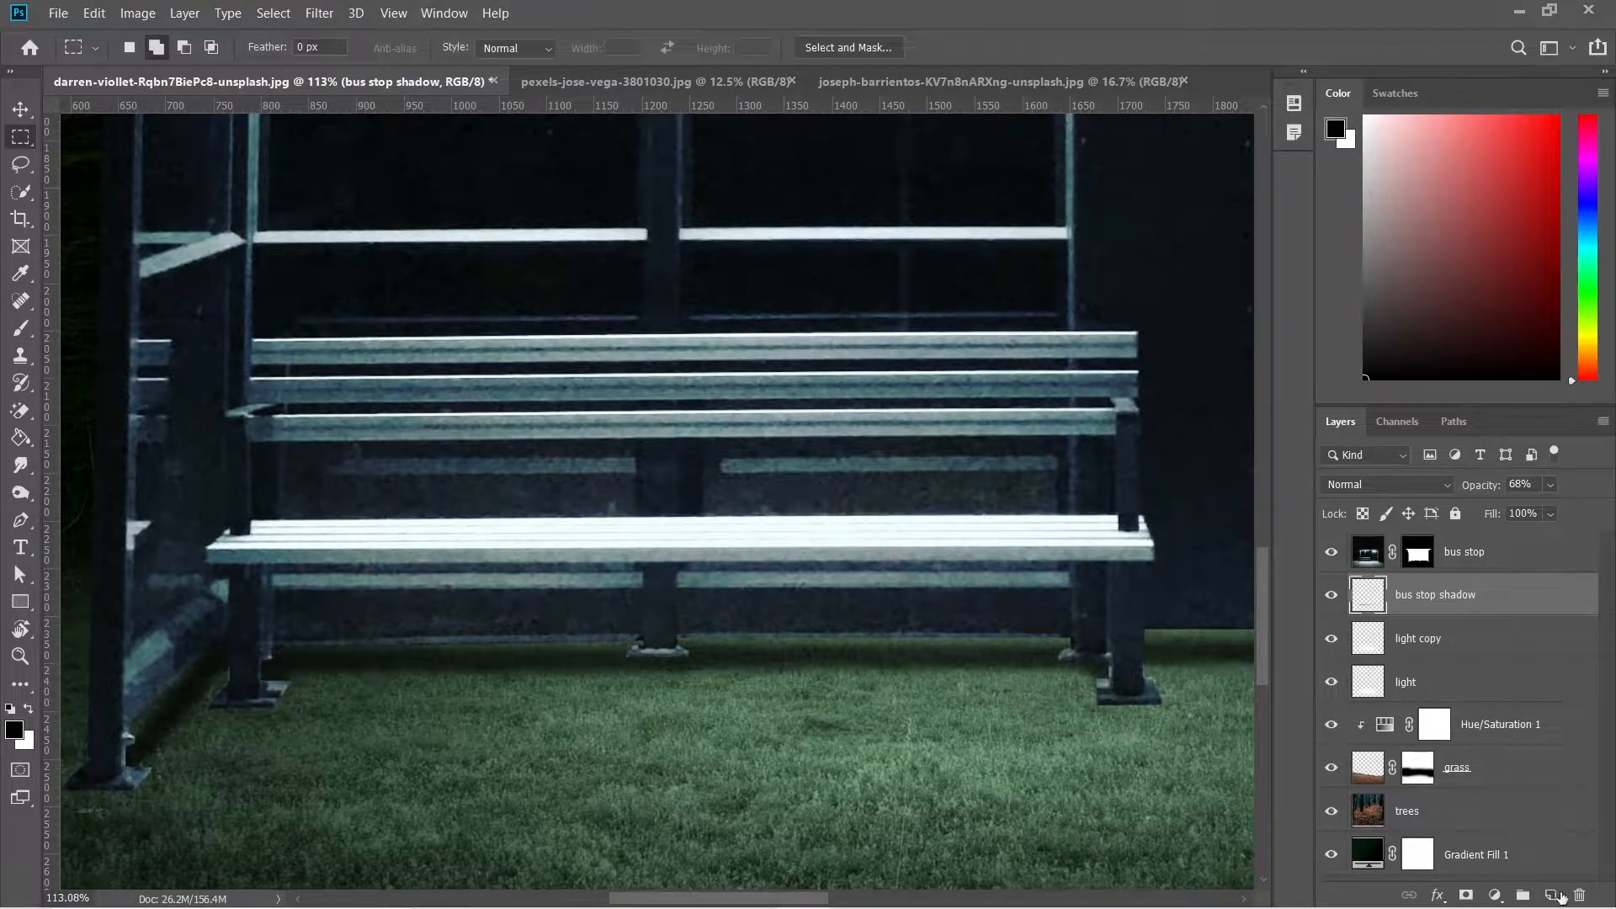
left_click(1553, 895)
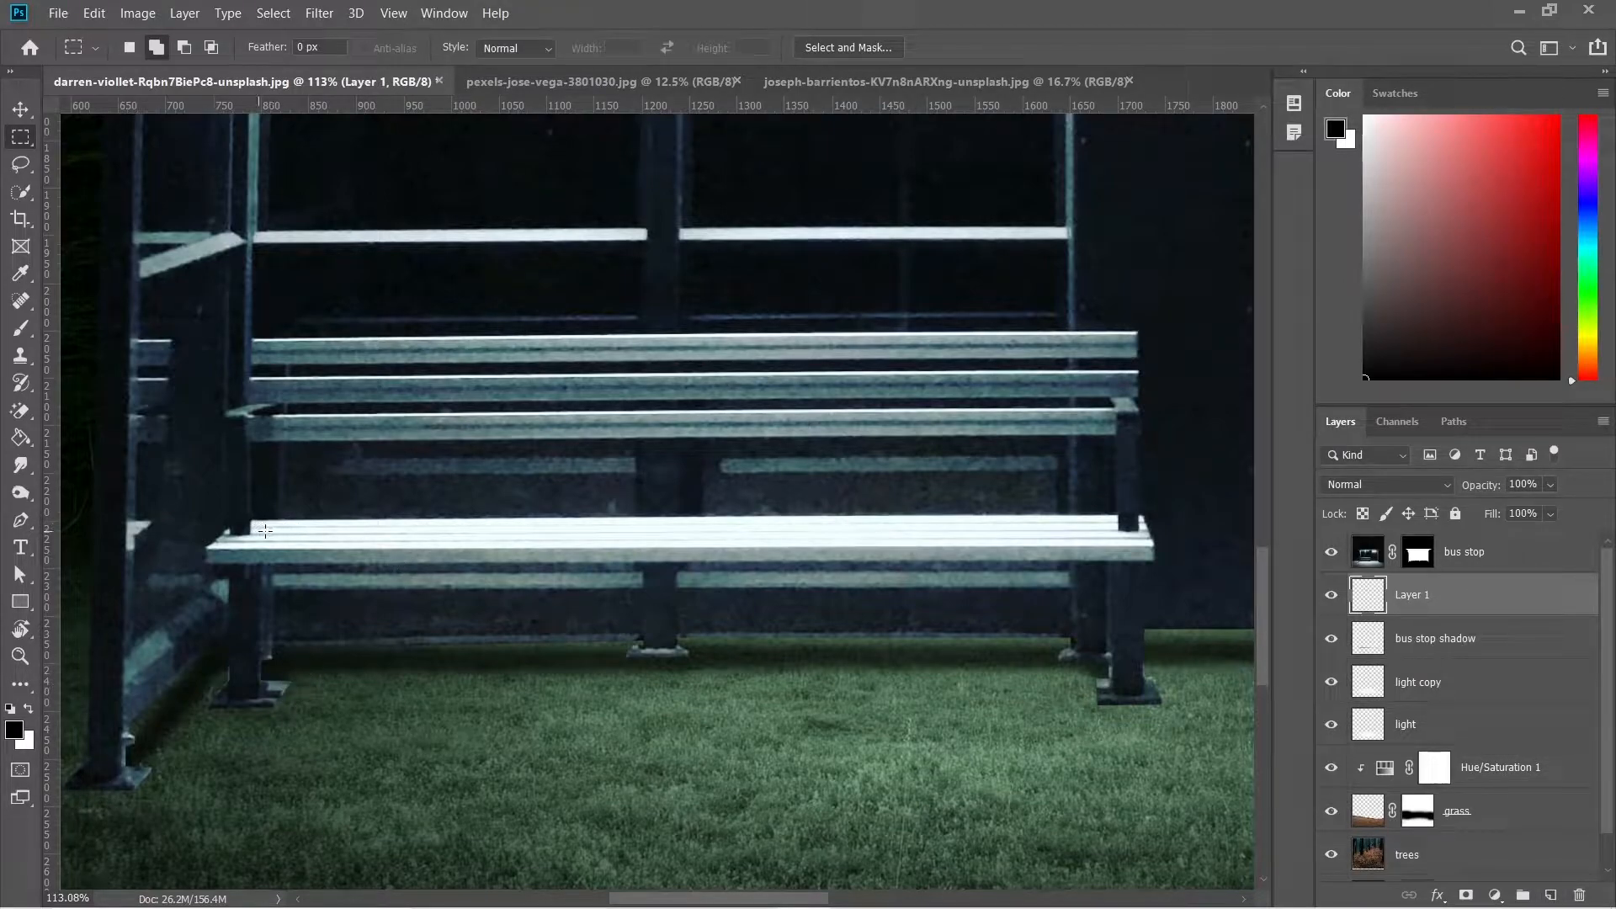
left_click_drag(285, 675, 1103, 675)
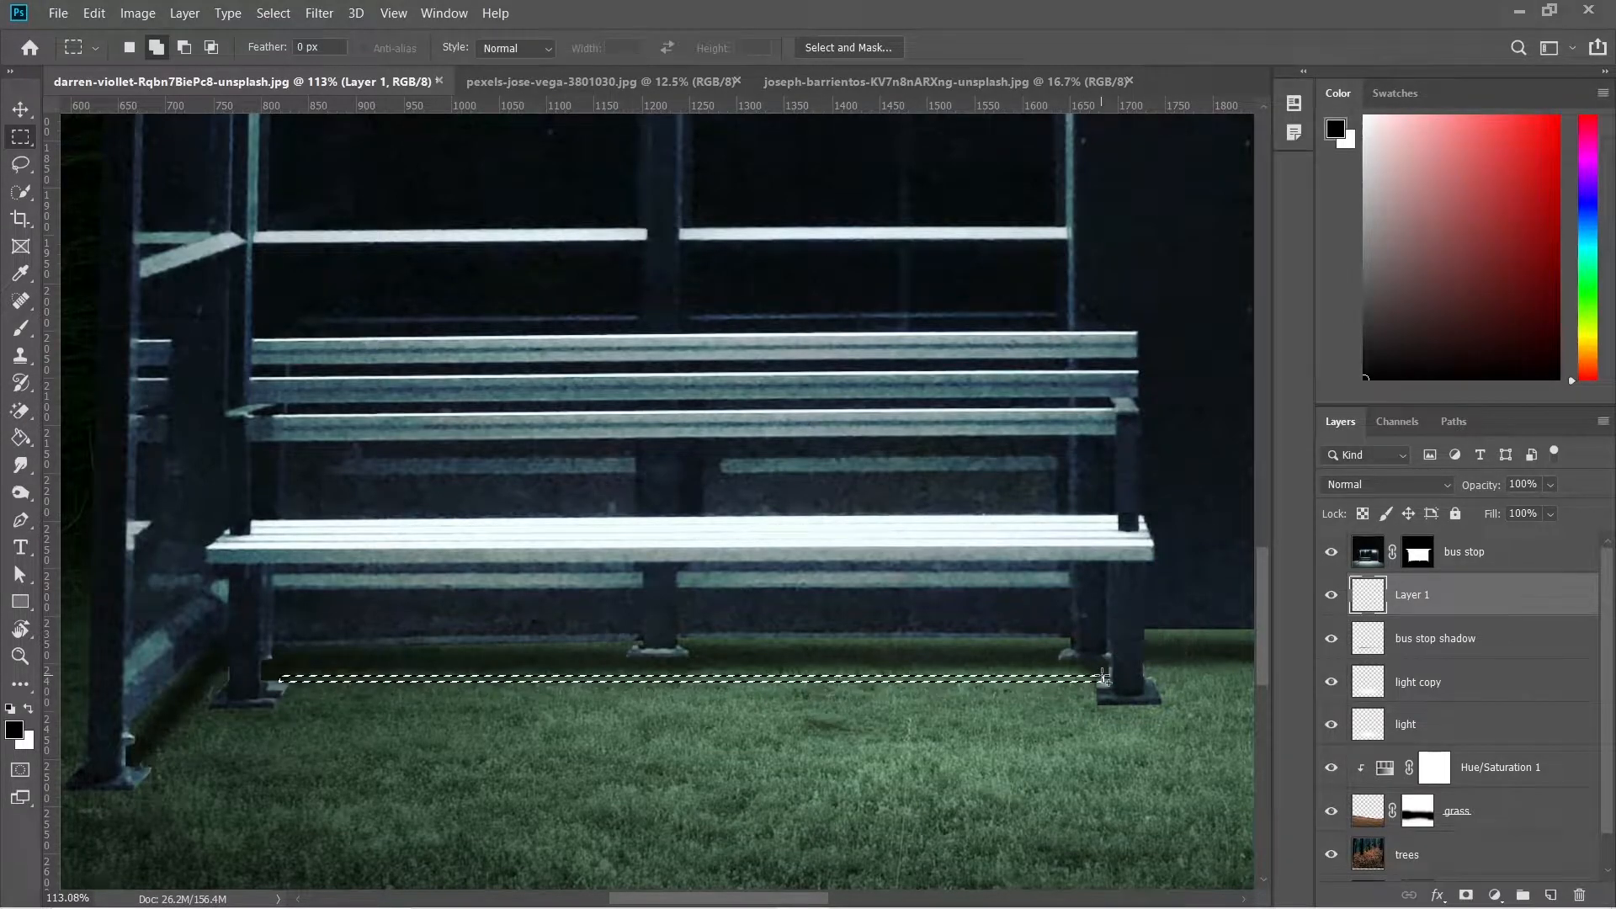
key("alt+BackSpace")
key("ctrl+d")
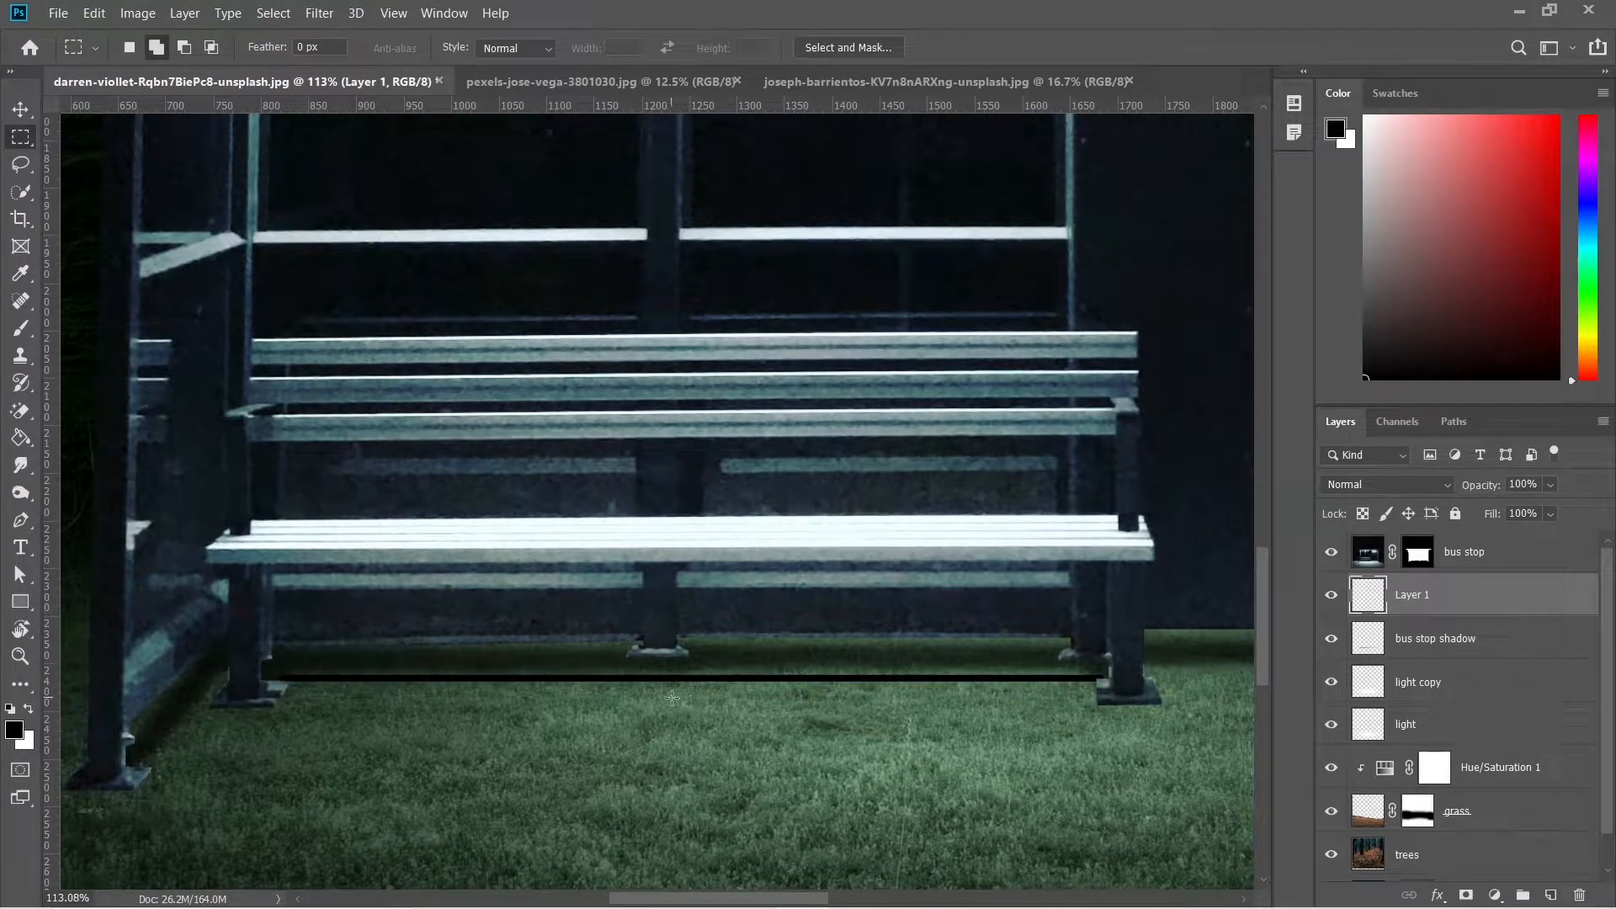
Duplicate the black strip three times and stack the copies below it with narrow gaps, like the bench slats
key("v")
left_click_drag(668, 679, 767, 726, "alt")
key("ctrl+z")
key("ctrl+z")
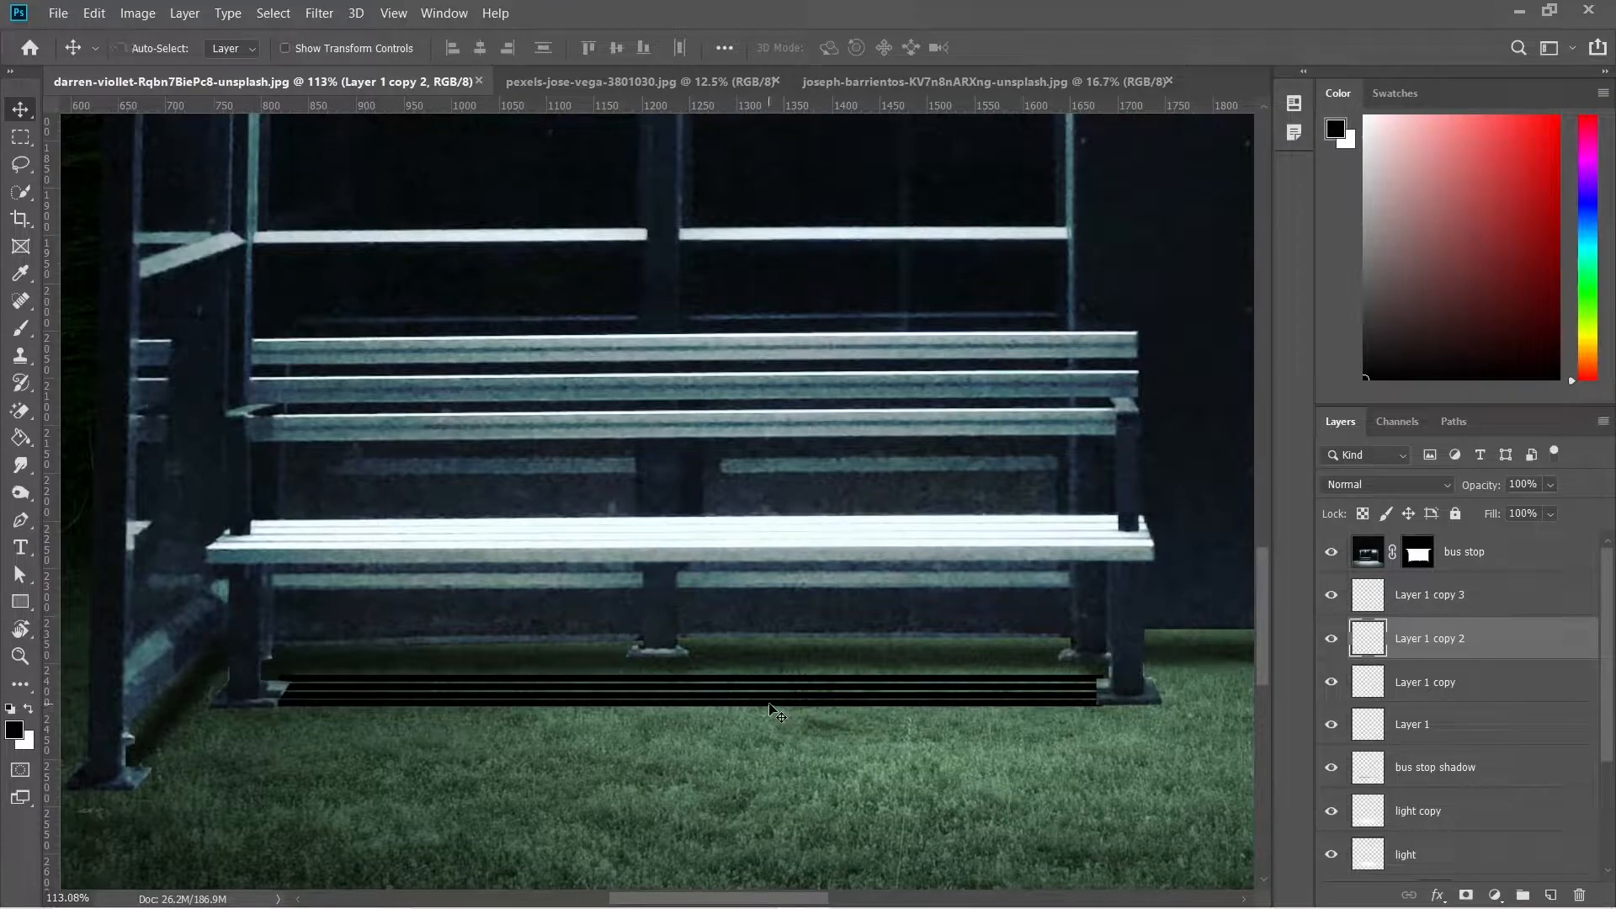
Stretch the Layer 1 copy 2 strip to the right so it runs behind the foot of the bench's right leg
key("ctrl+t")
scroll(1086, 695, "up", 5)
left_click_drag(1061, 675, 1128, 673)
key("Return")
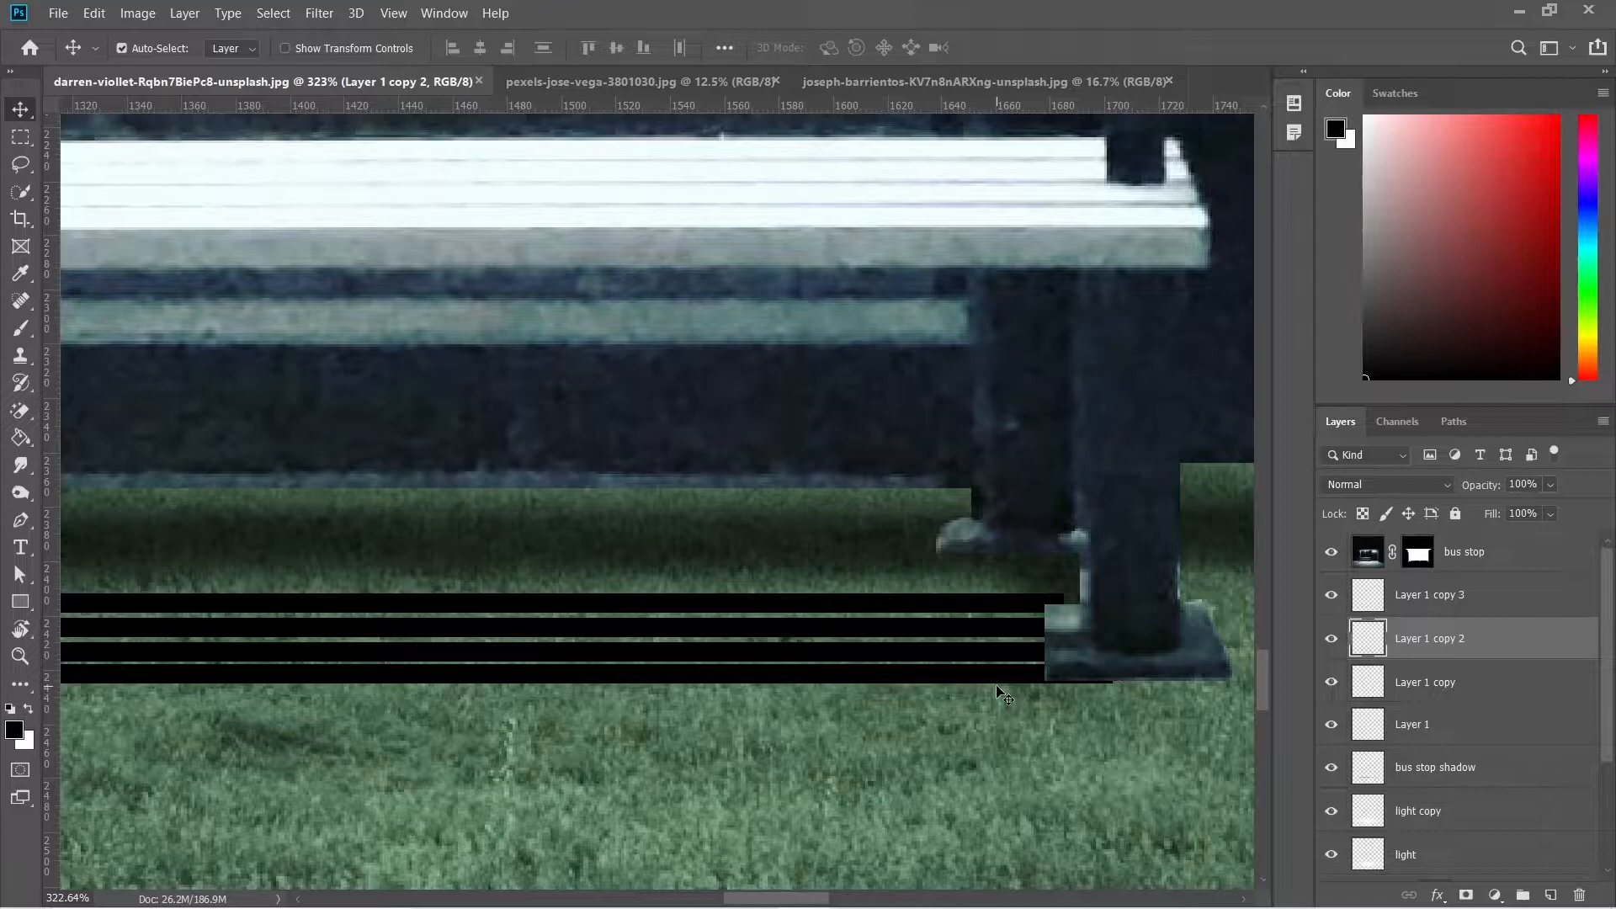
Stretch the uppermost strip to 104.73% width so its left end runs behind the bench's left leg
key("ctrl+0")
scroll(543, 752, "up", 4)
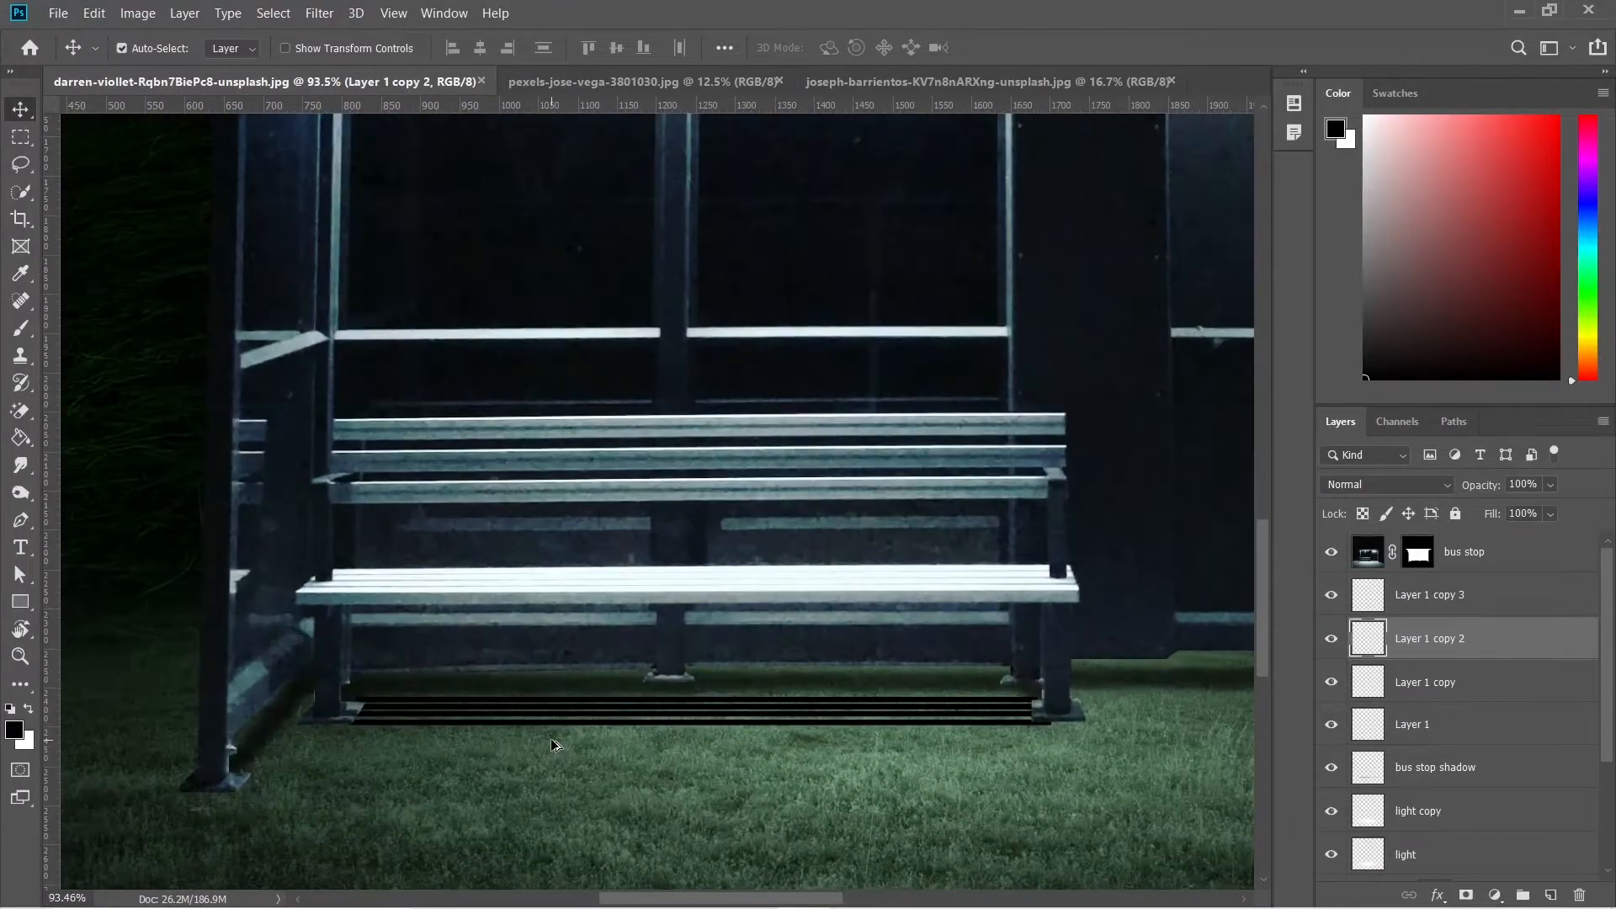
scroll(553, 745, "up", 1)
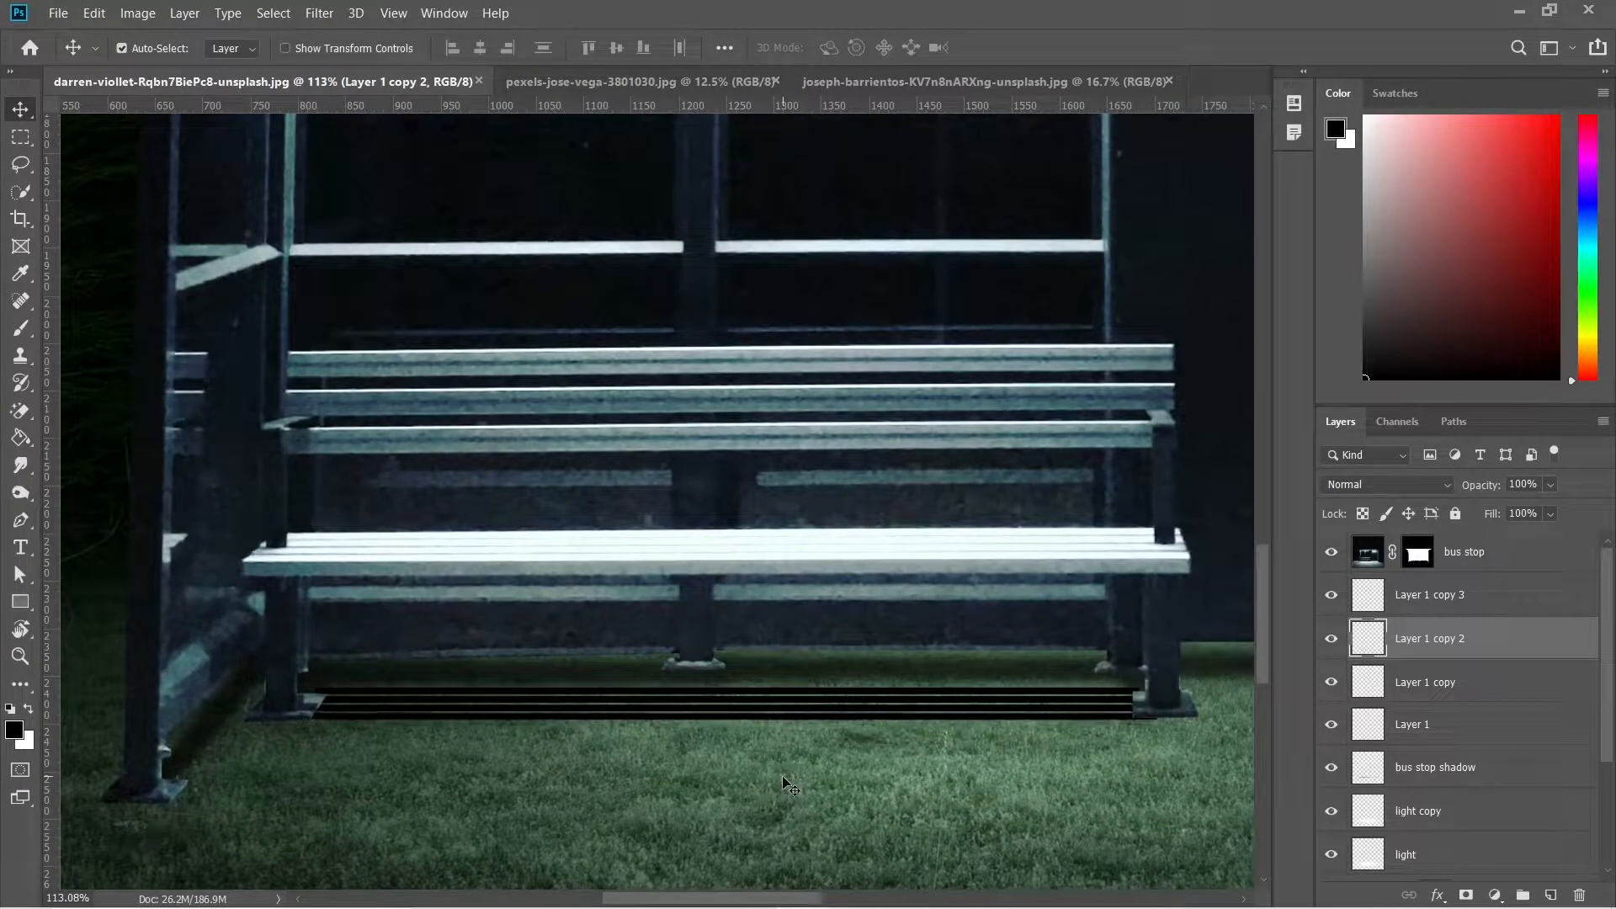
left_click(1066, 707)
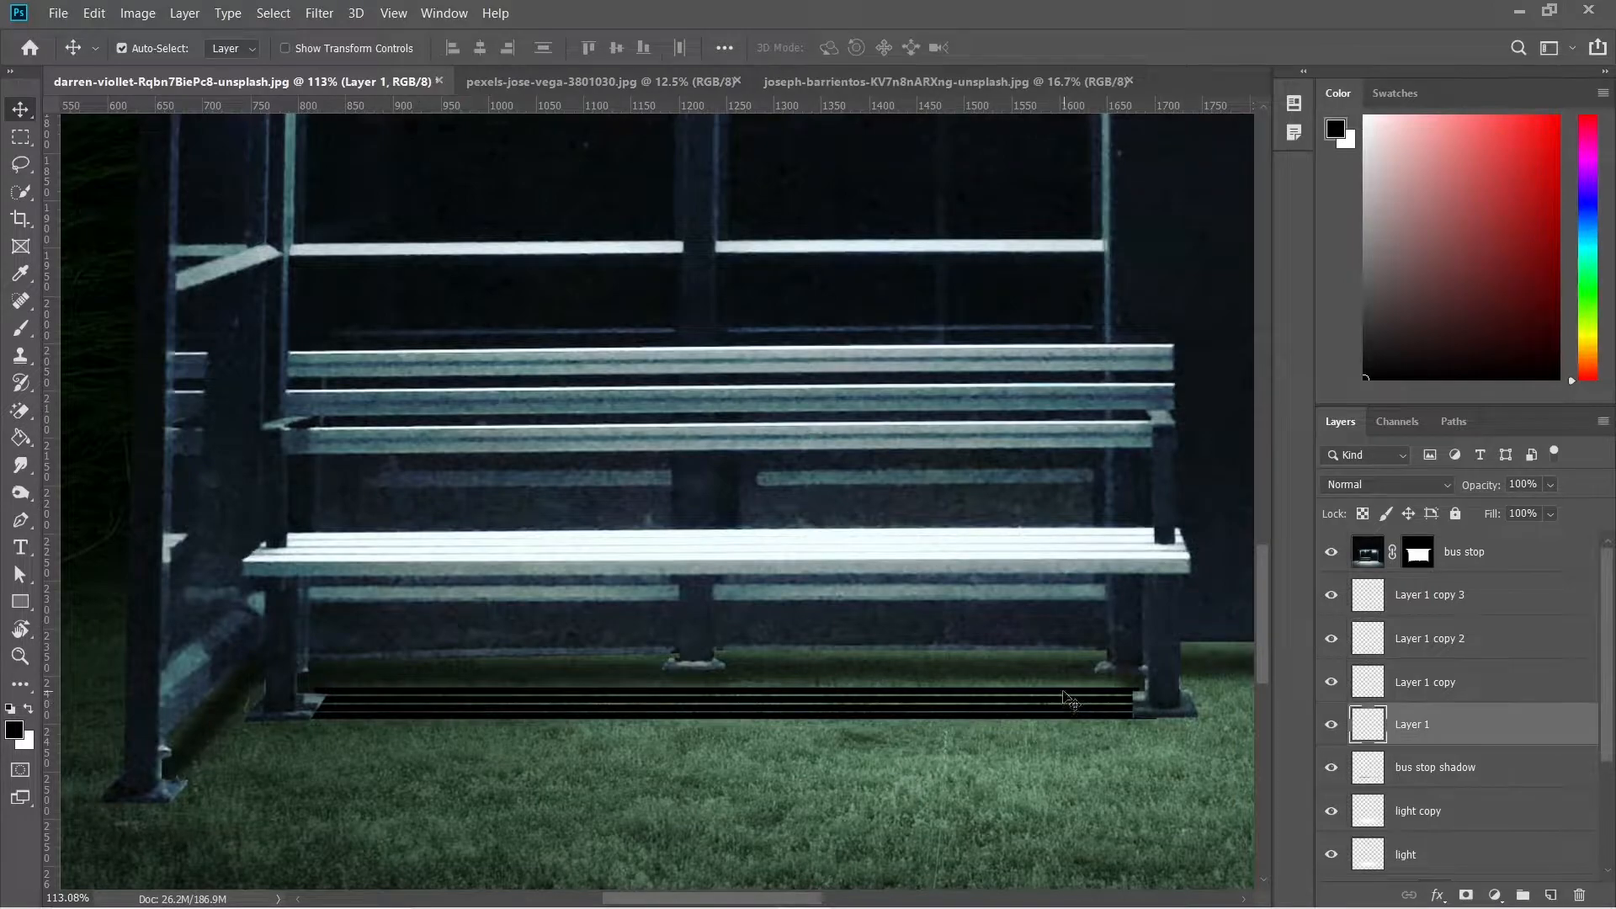
left_click(1060, 714)
left_click(1057, 713)
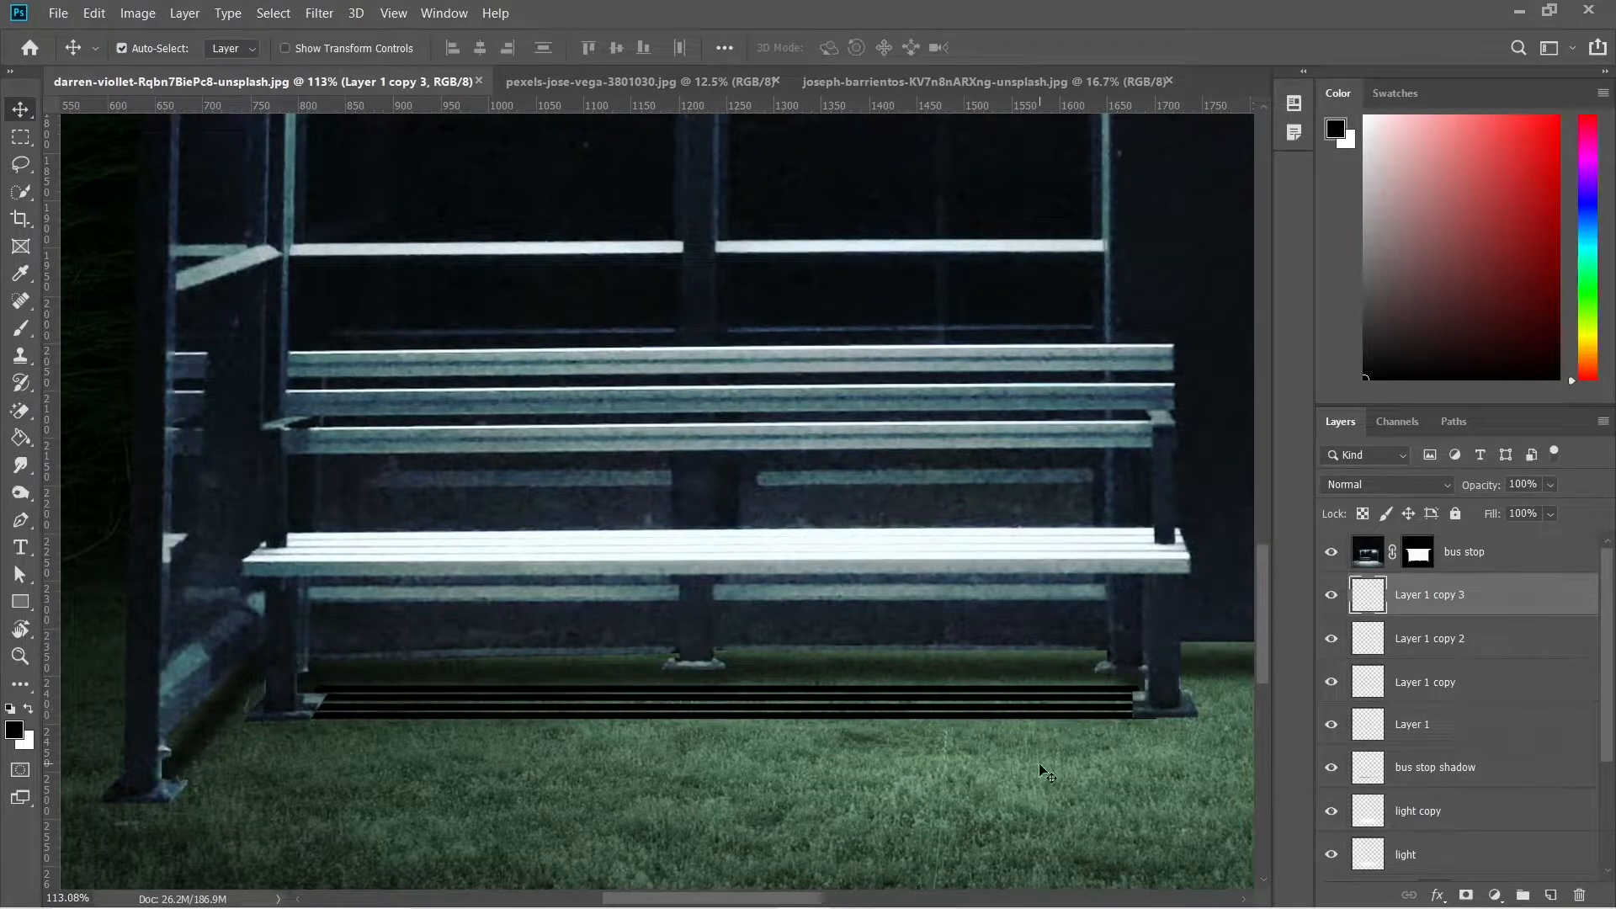
left_click(358, 699)
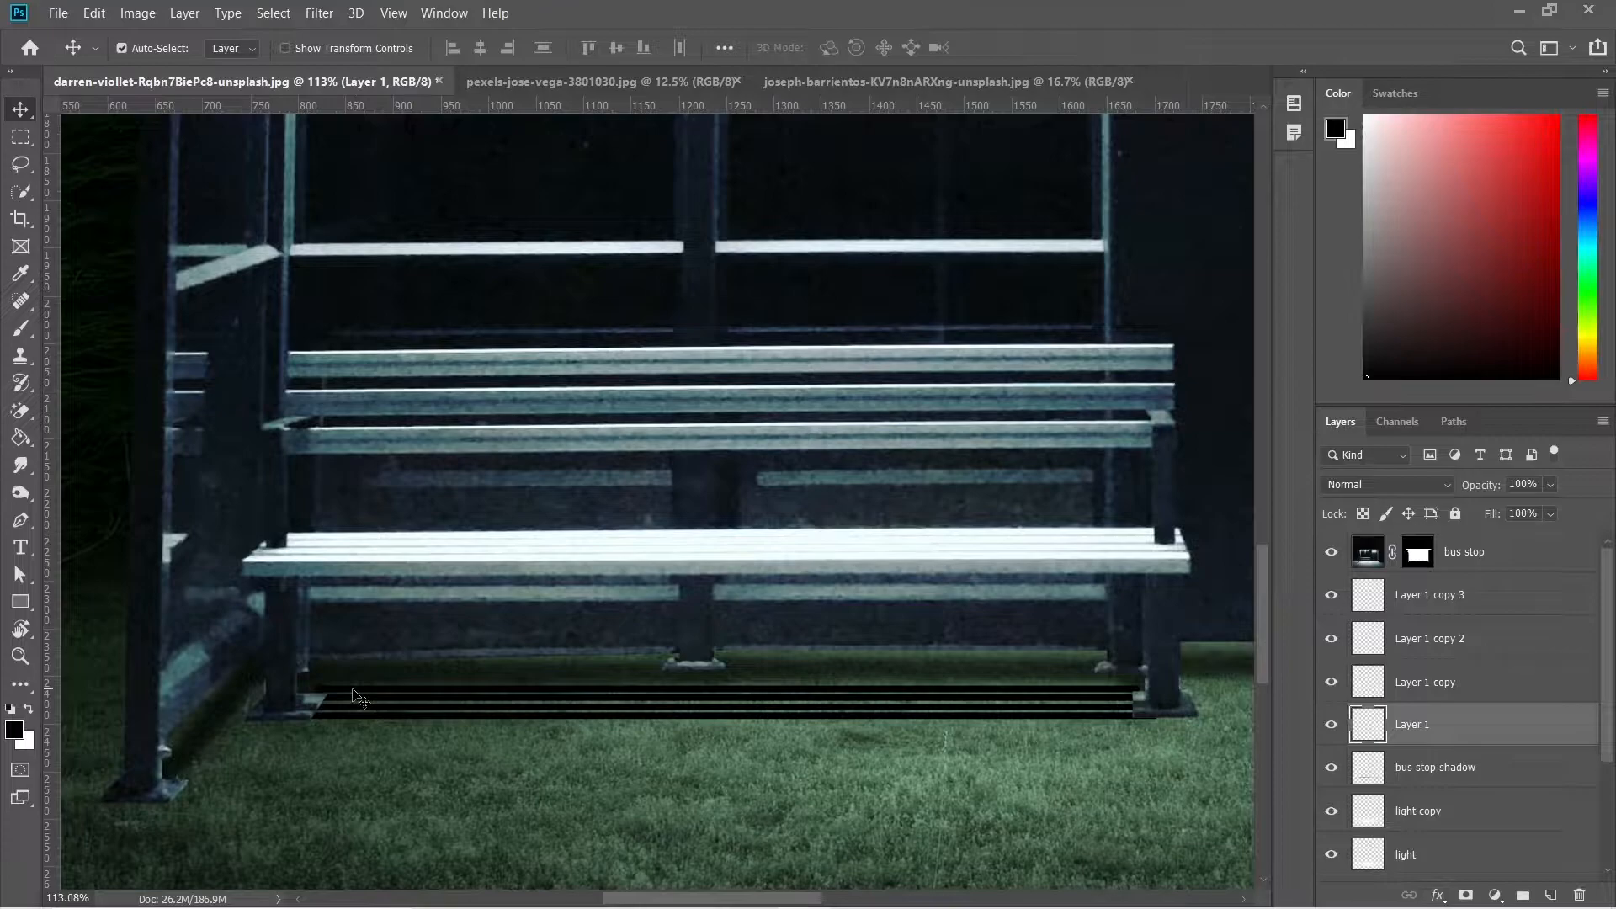
key("ctrl+t")
scroll(354, 696, "up", 6)
left_click_drag(347, 670, 202, 661)
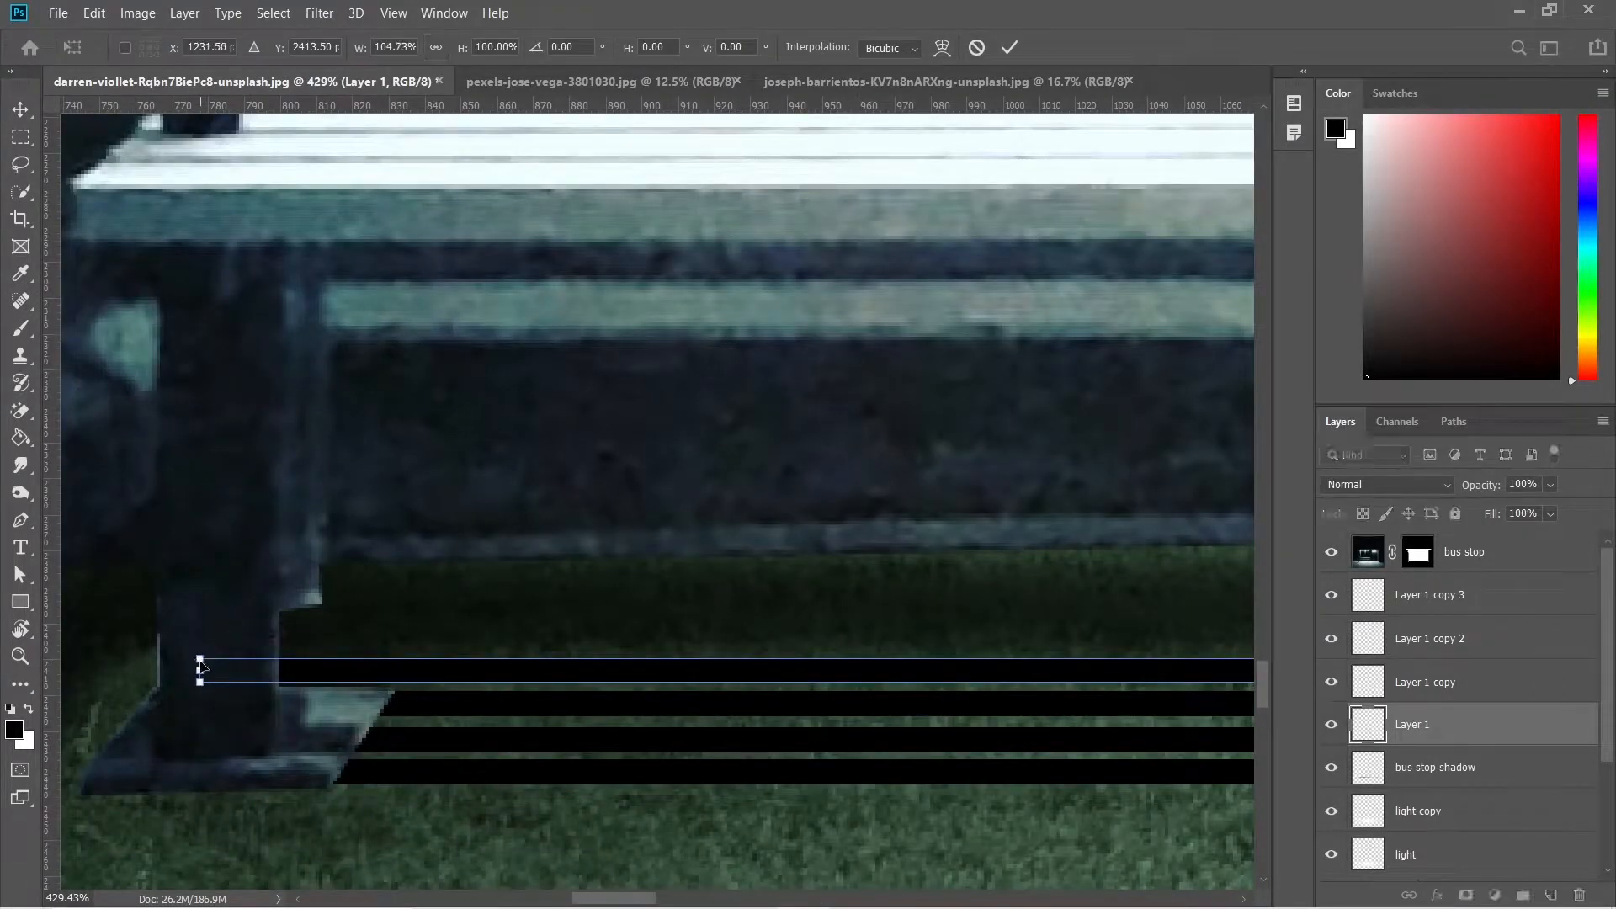
key("Return")
Apply a Gaussian Blur with a 2.0 pixel radius to the uppermost strip on Layer 1
scroll(368, 733, "down", 6)
scroll(987, 737, "right", 5)
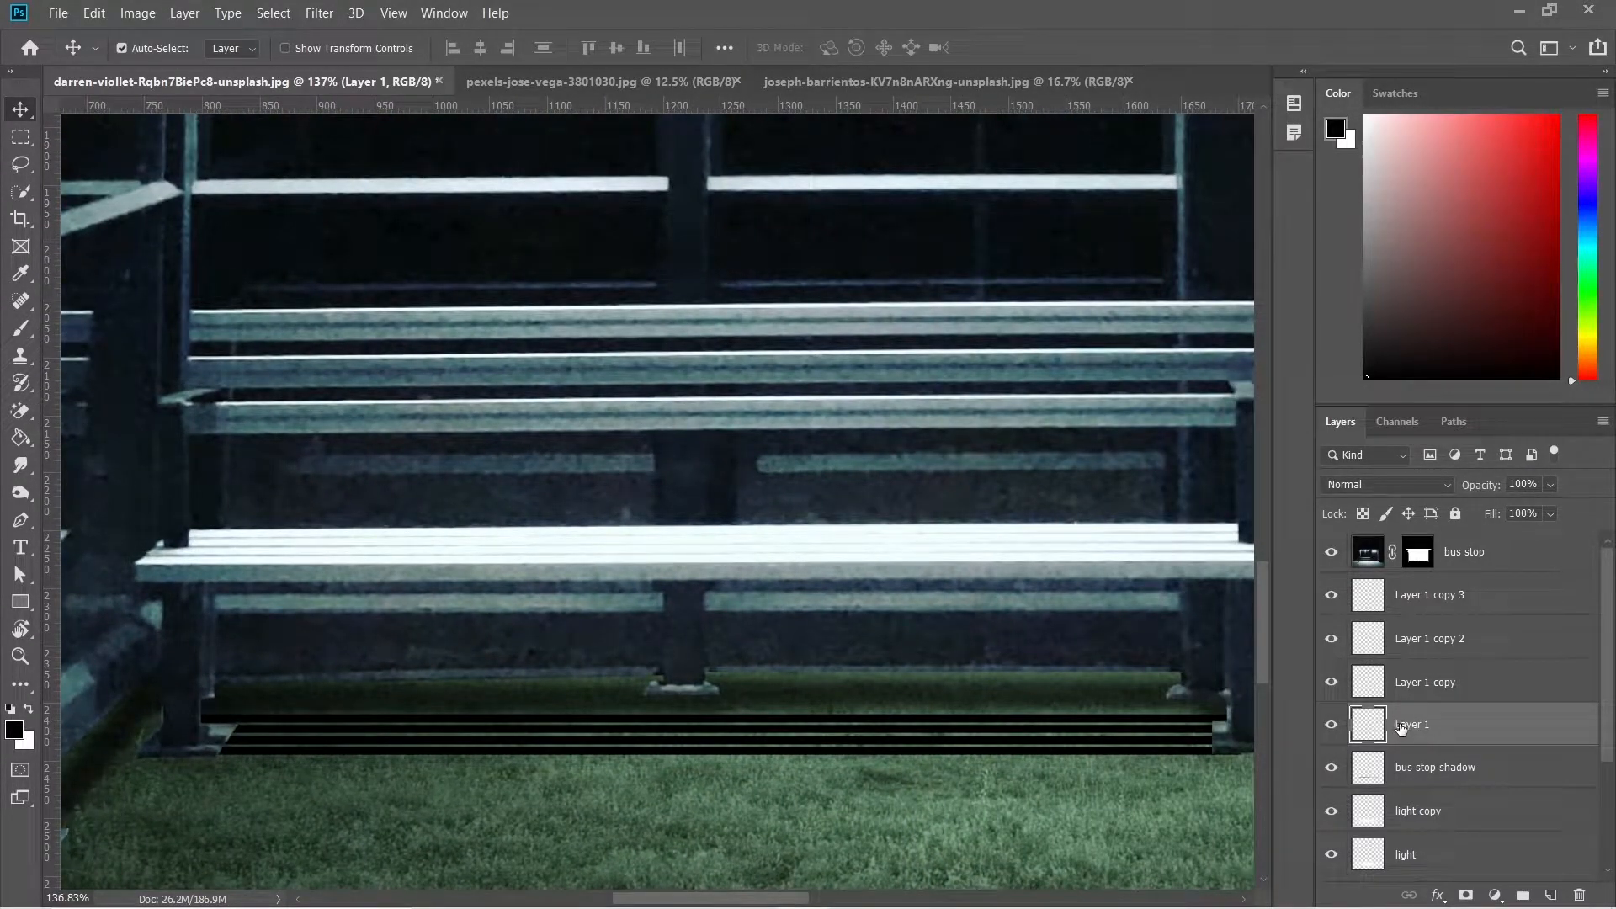
left_click(310, 12)
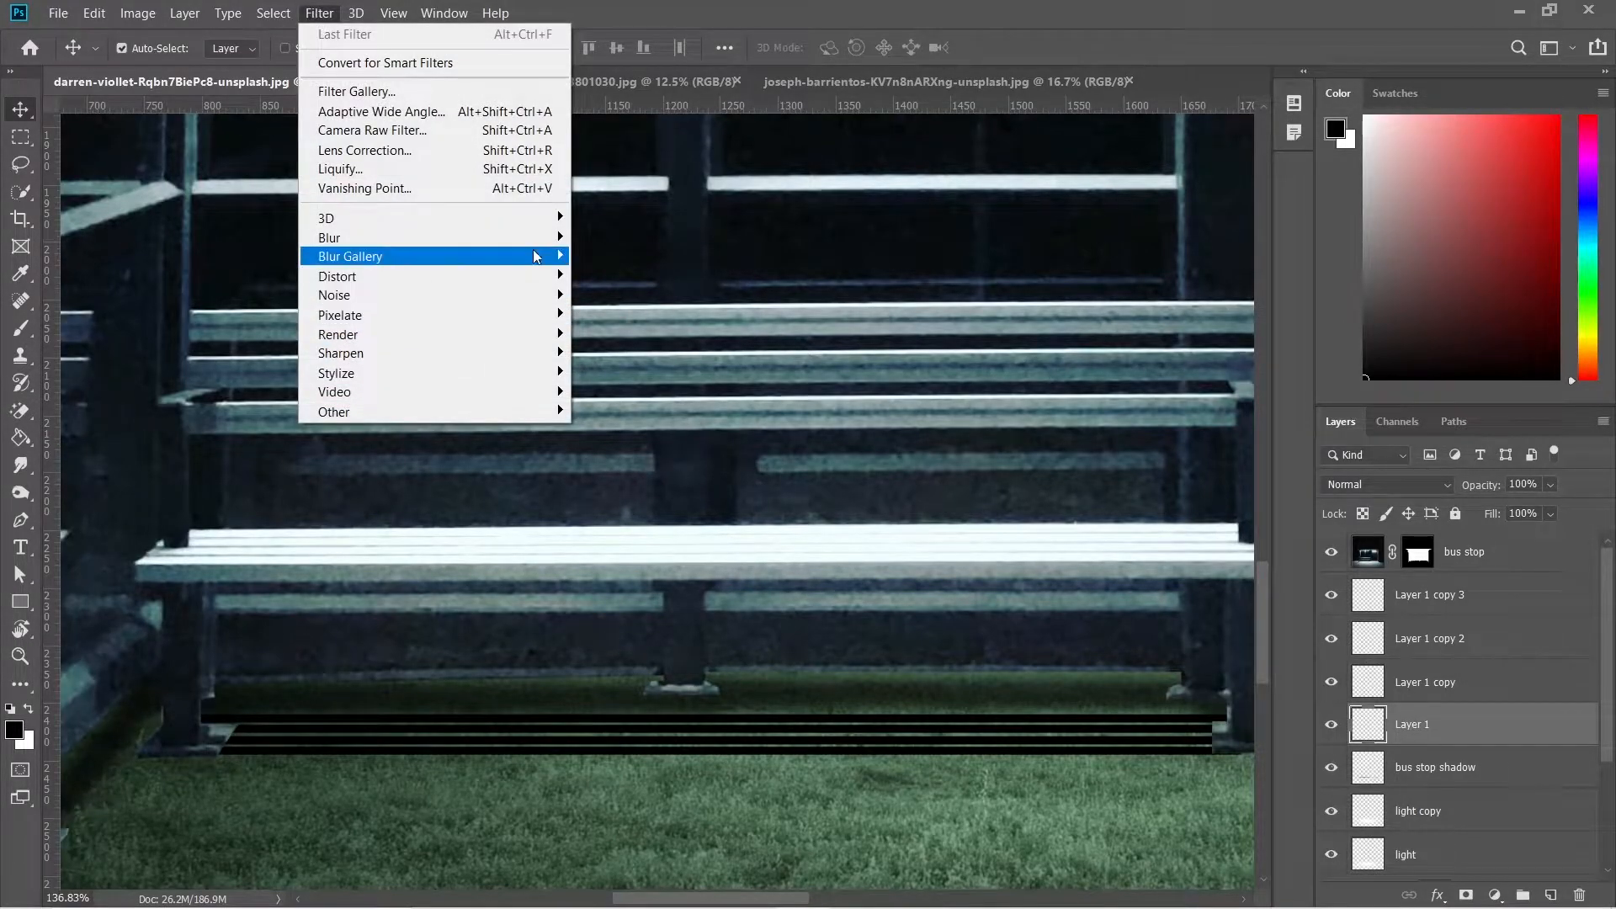
mouse_move(537, 240)
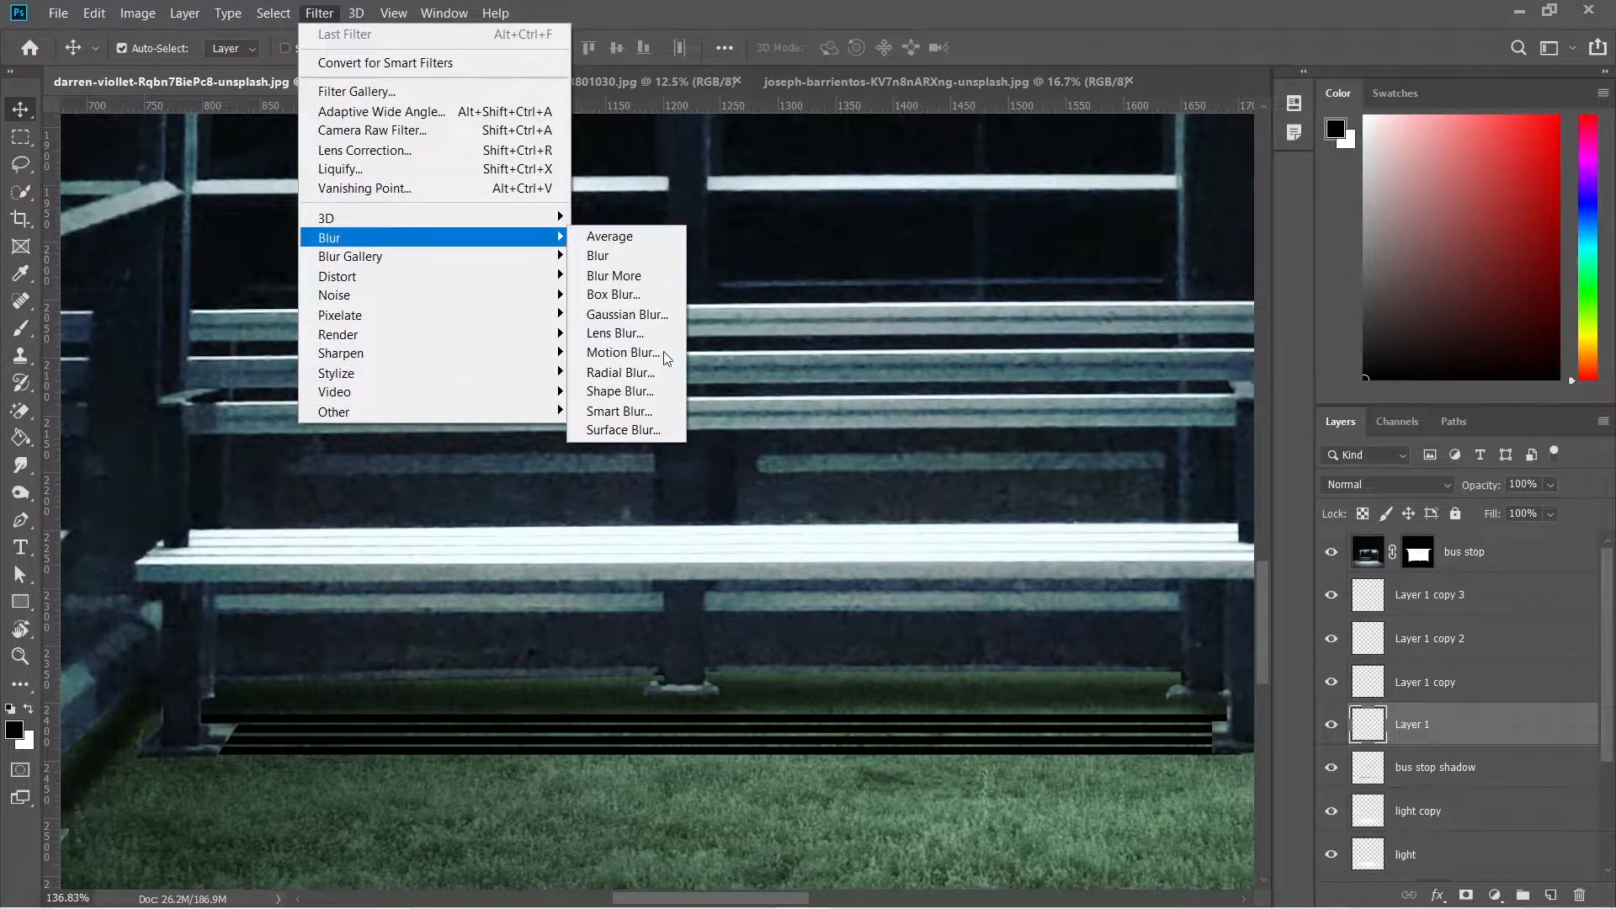
left_click(627, 314)
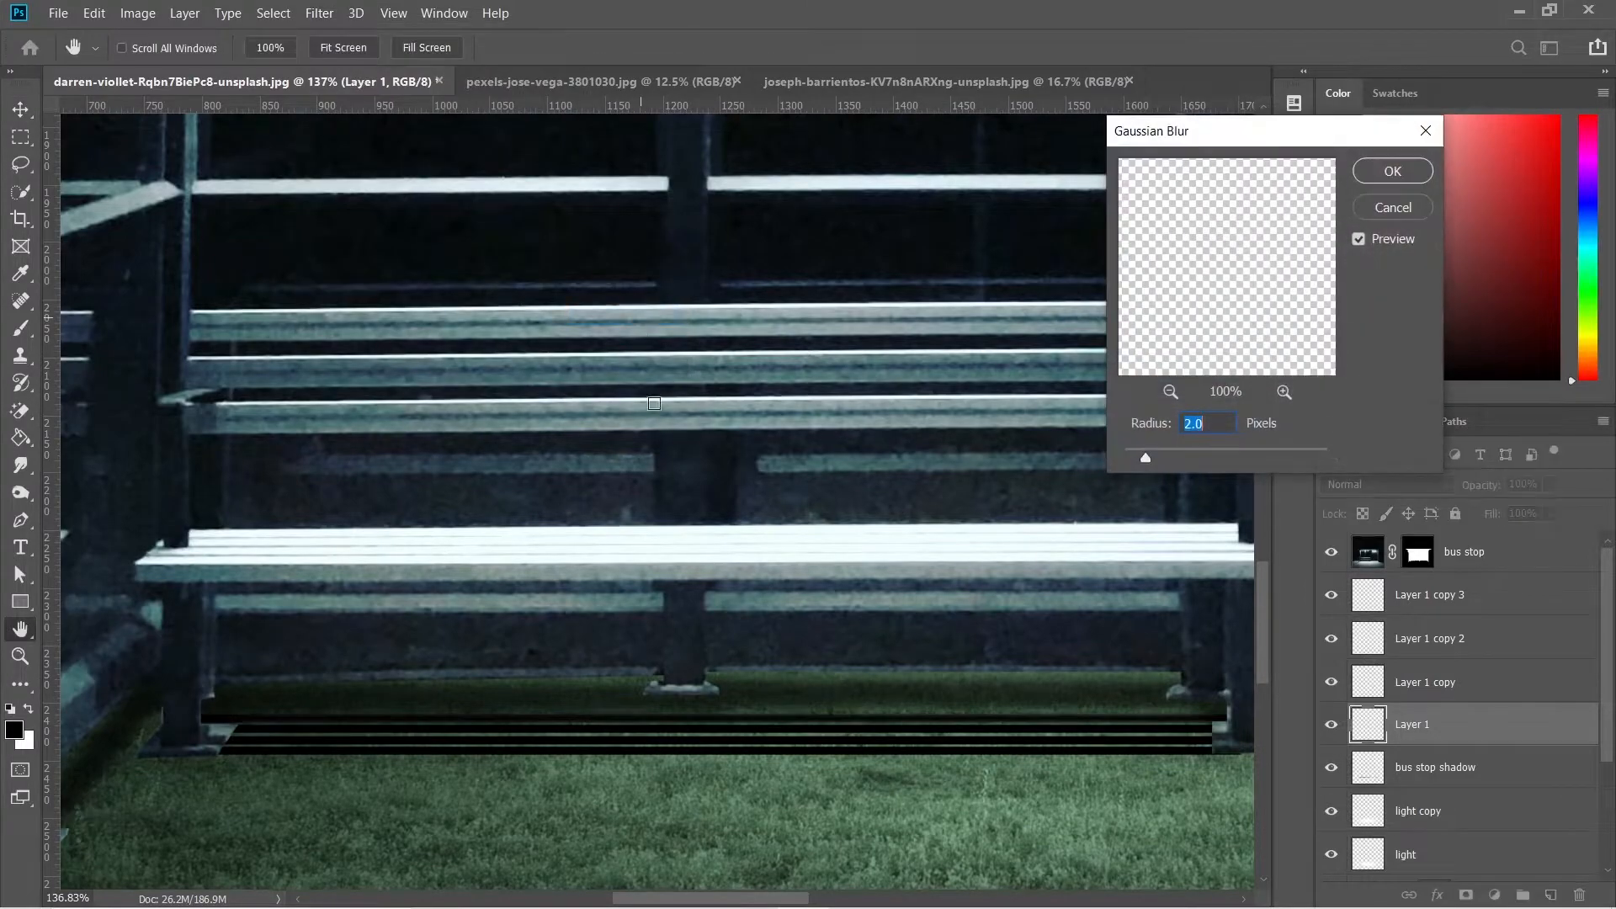
left_click(1406, 174)
Repeat the same Gaussian Blur on each of the three strip copies: Layer 1 copy, copy 2 and copy 3
left_click(1422, 690)
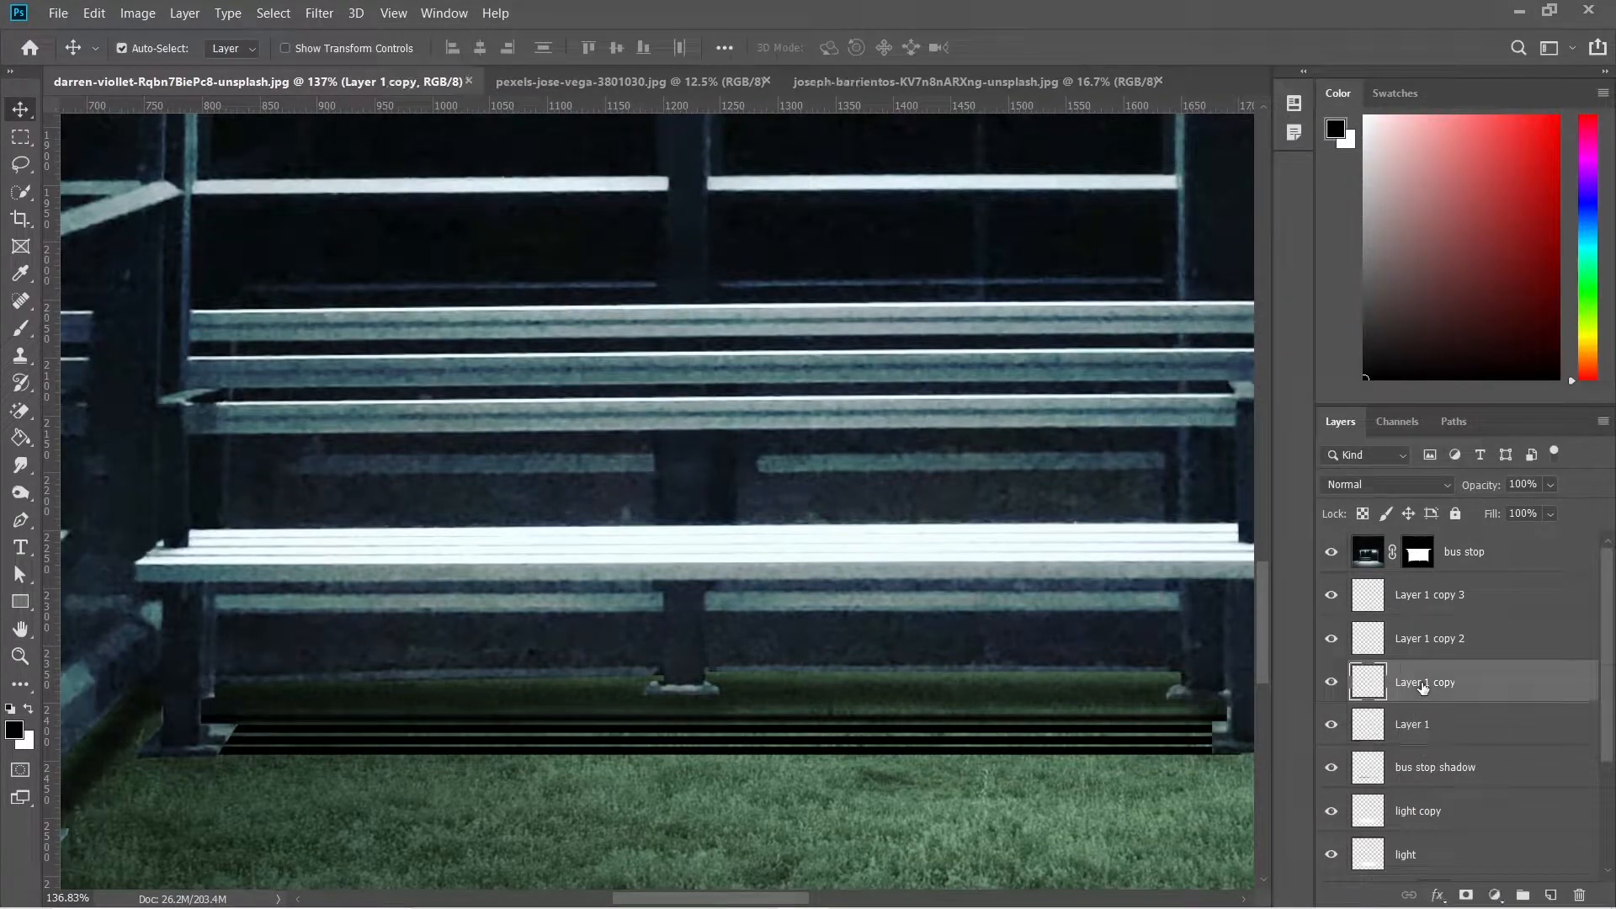
left_click(319, 13)
left_click(354, 34)
left_click(1406, 643)
left_click(327, 13)
left_click(354, 33)
left_click(1423, 598)
left_click(319, 13)
left_click(354, 34)
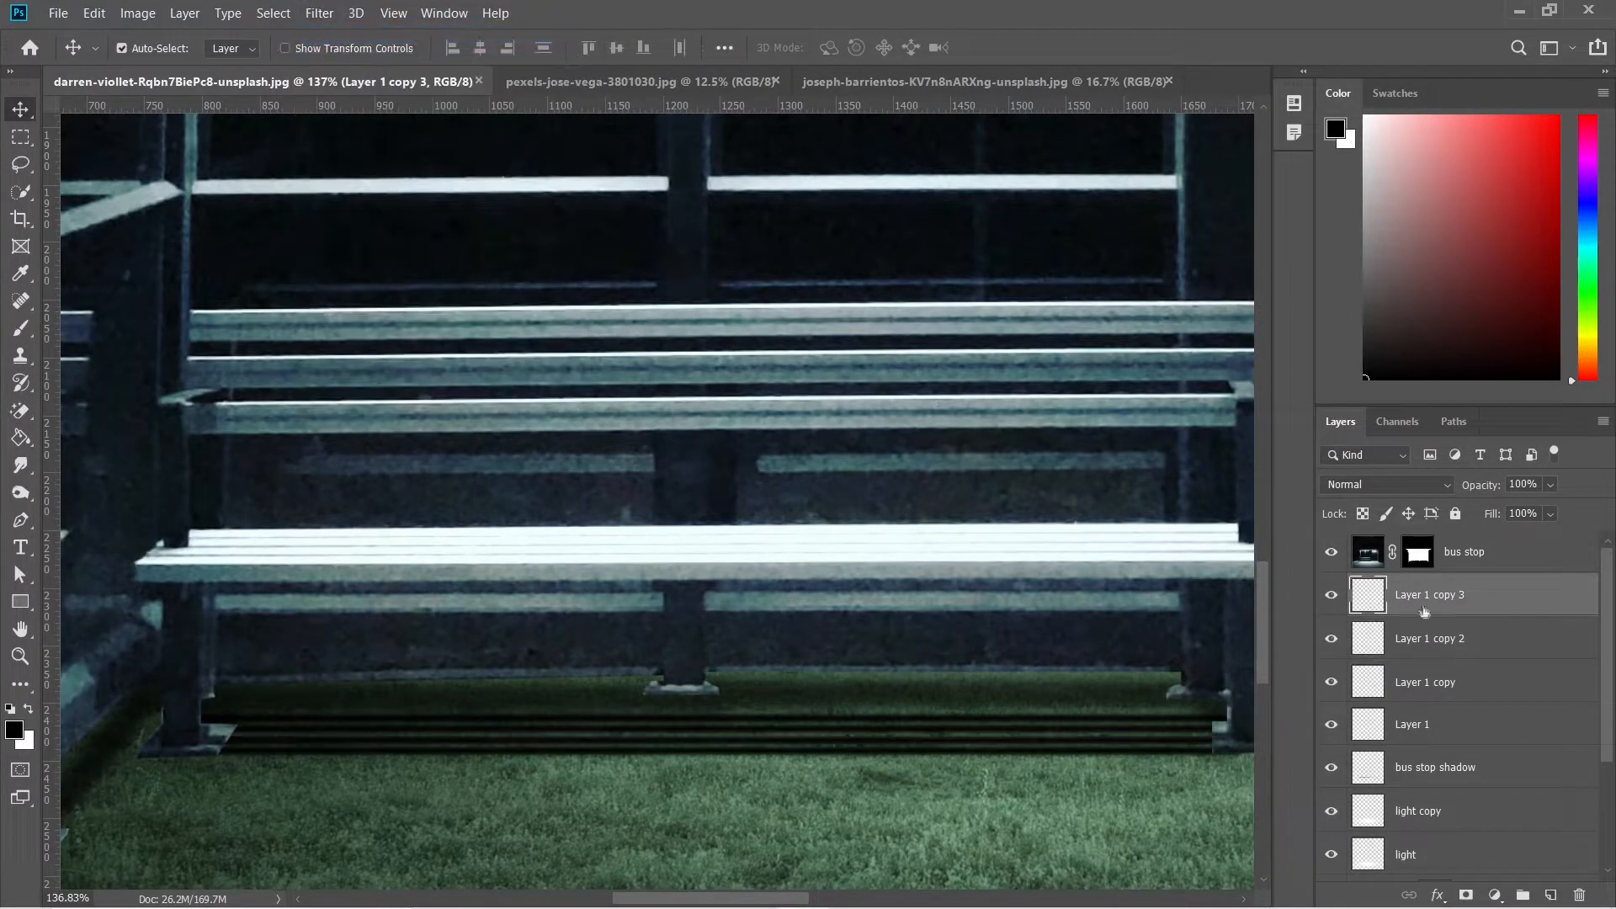
Merge the four bench shadow strip layers into one and set its opacity to 68%
left_click(1449, 732, "shift")
key("ctrl+e")
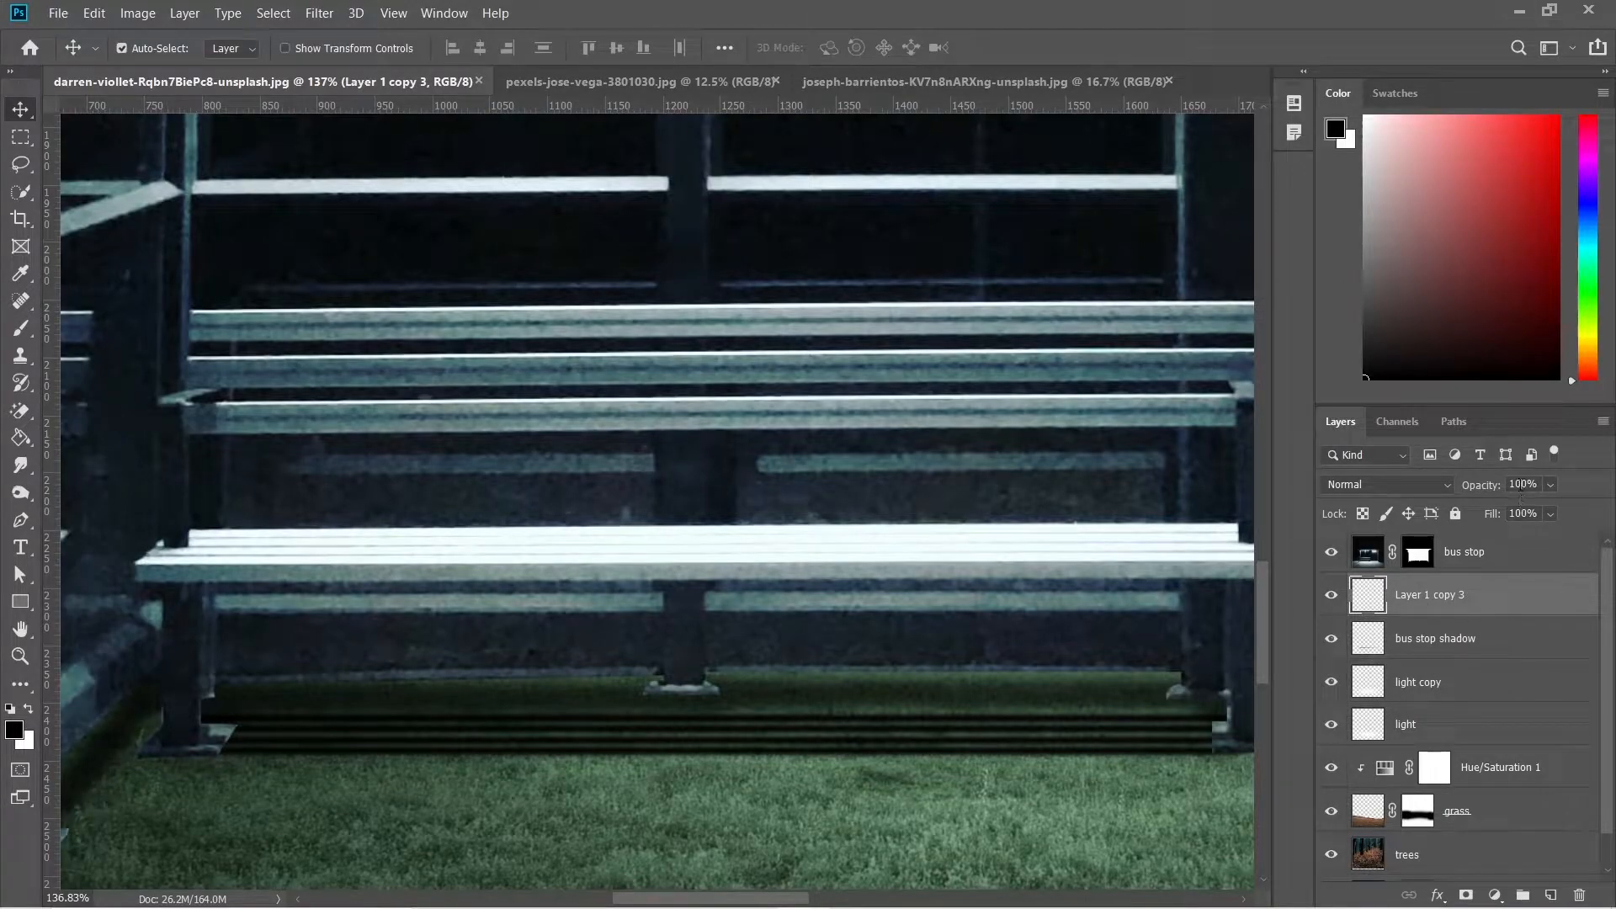
left_click(1522, 485)
type("70")
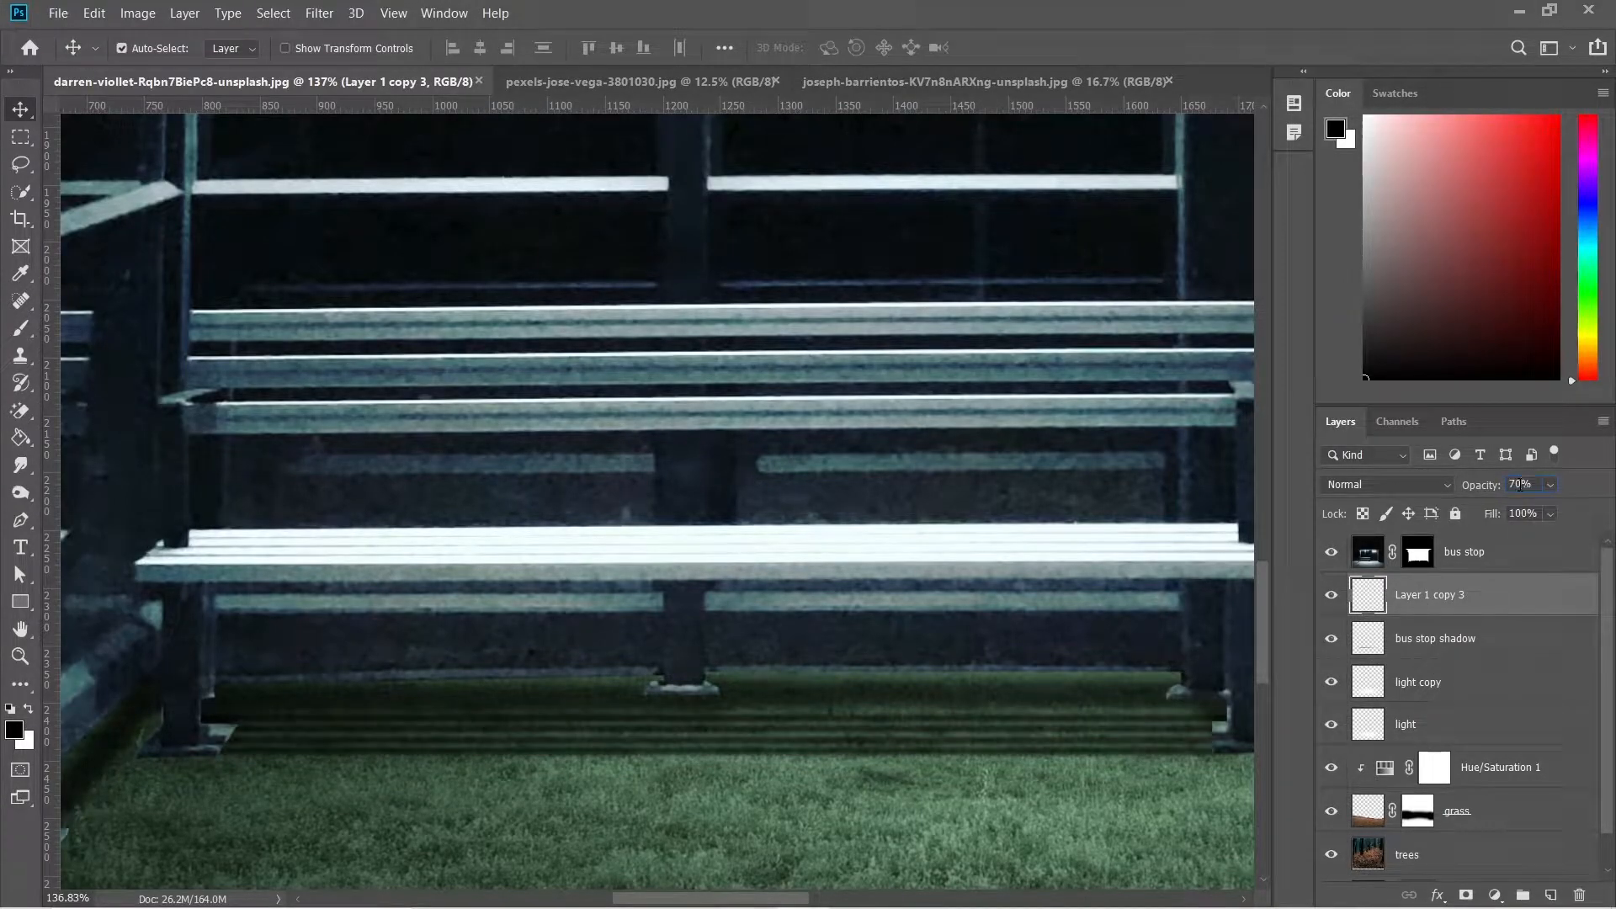
key("ctrl+0")
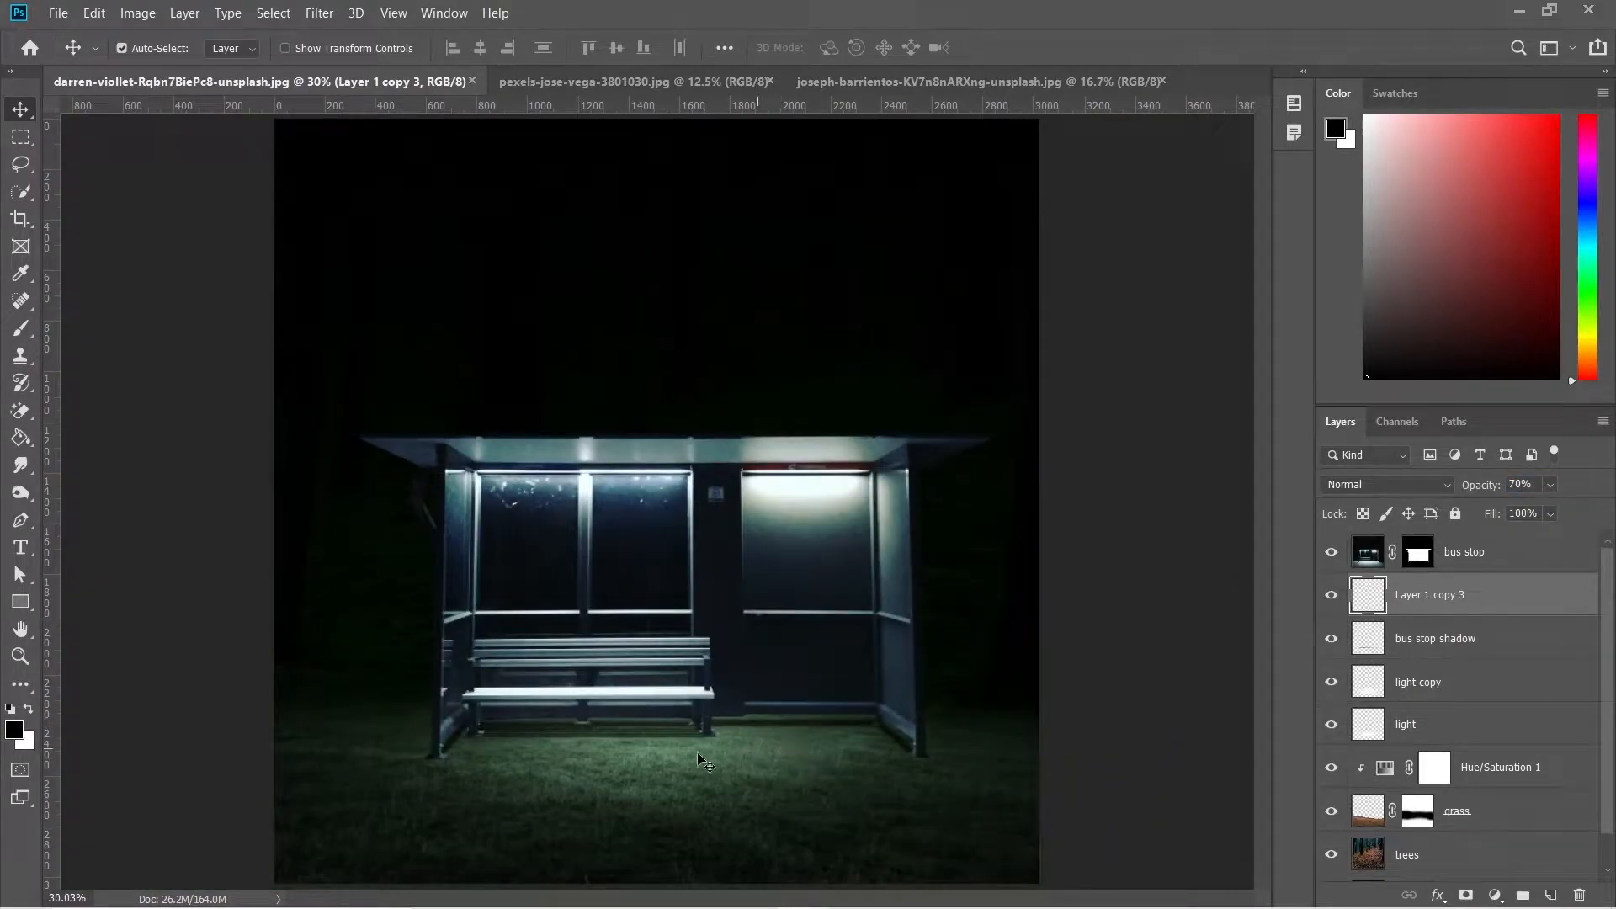
left_click(1526, 485)
type("68")
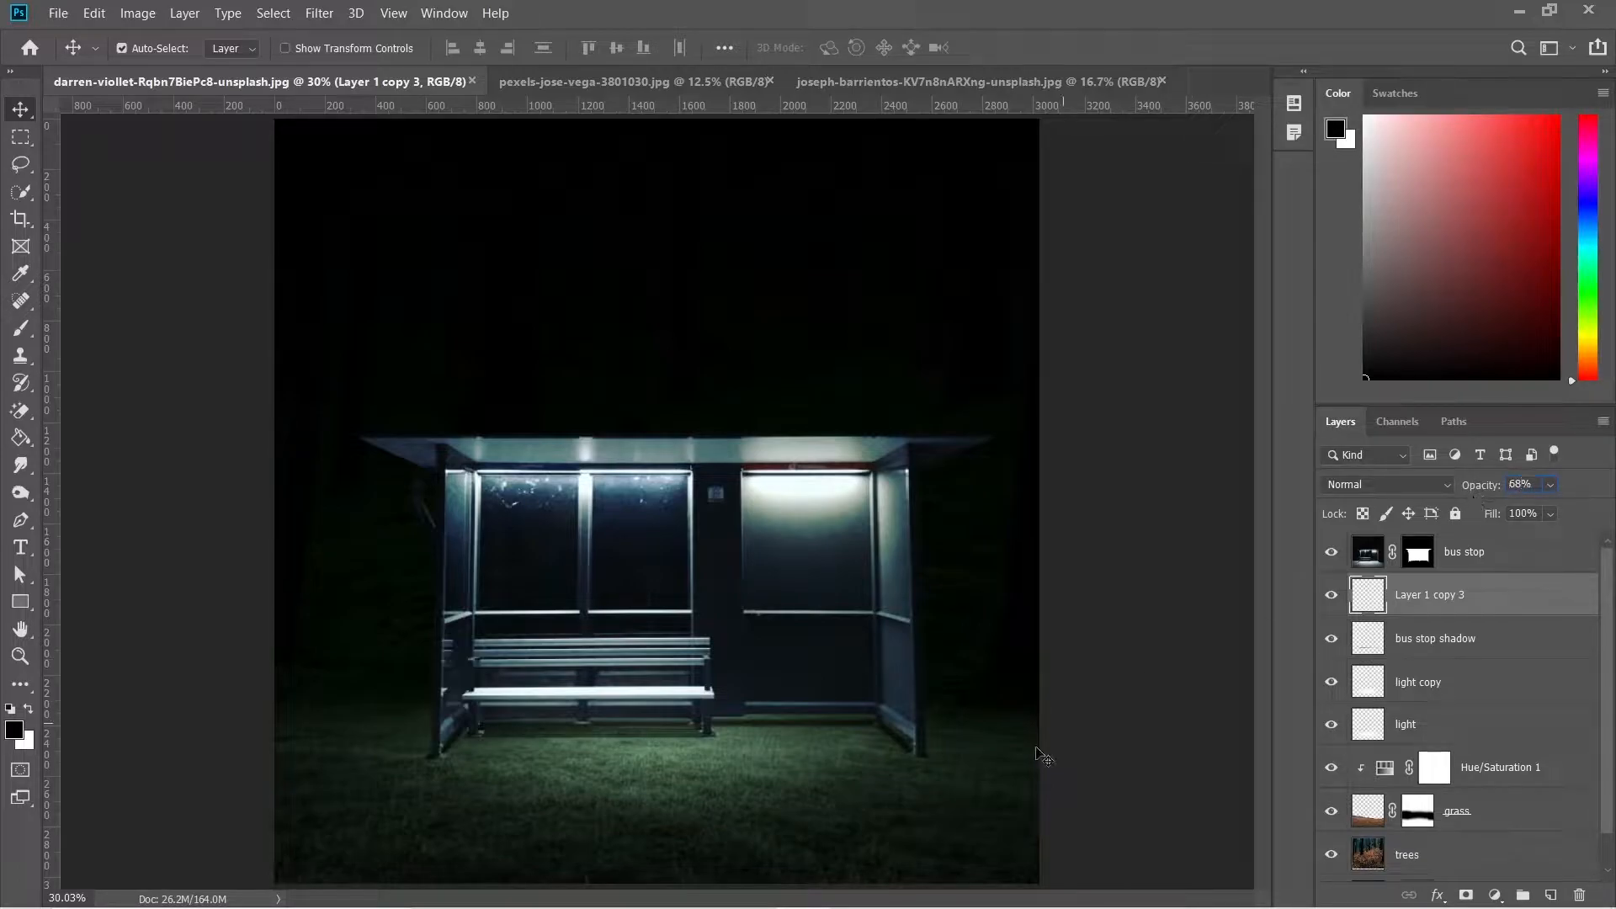
key("Return")
Rename the merged strip layer as "bench shaodw"
double_click(1419, 596)
type("bench shaodw")
key("Return")
On the bus stop layer, trace the shelter's glass panes and the gaps around the bench with the Pen tool
scroll(795, 633, "up", 2)
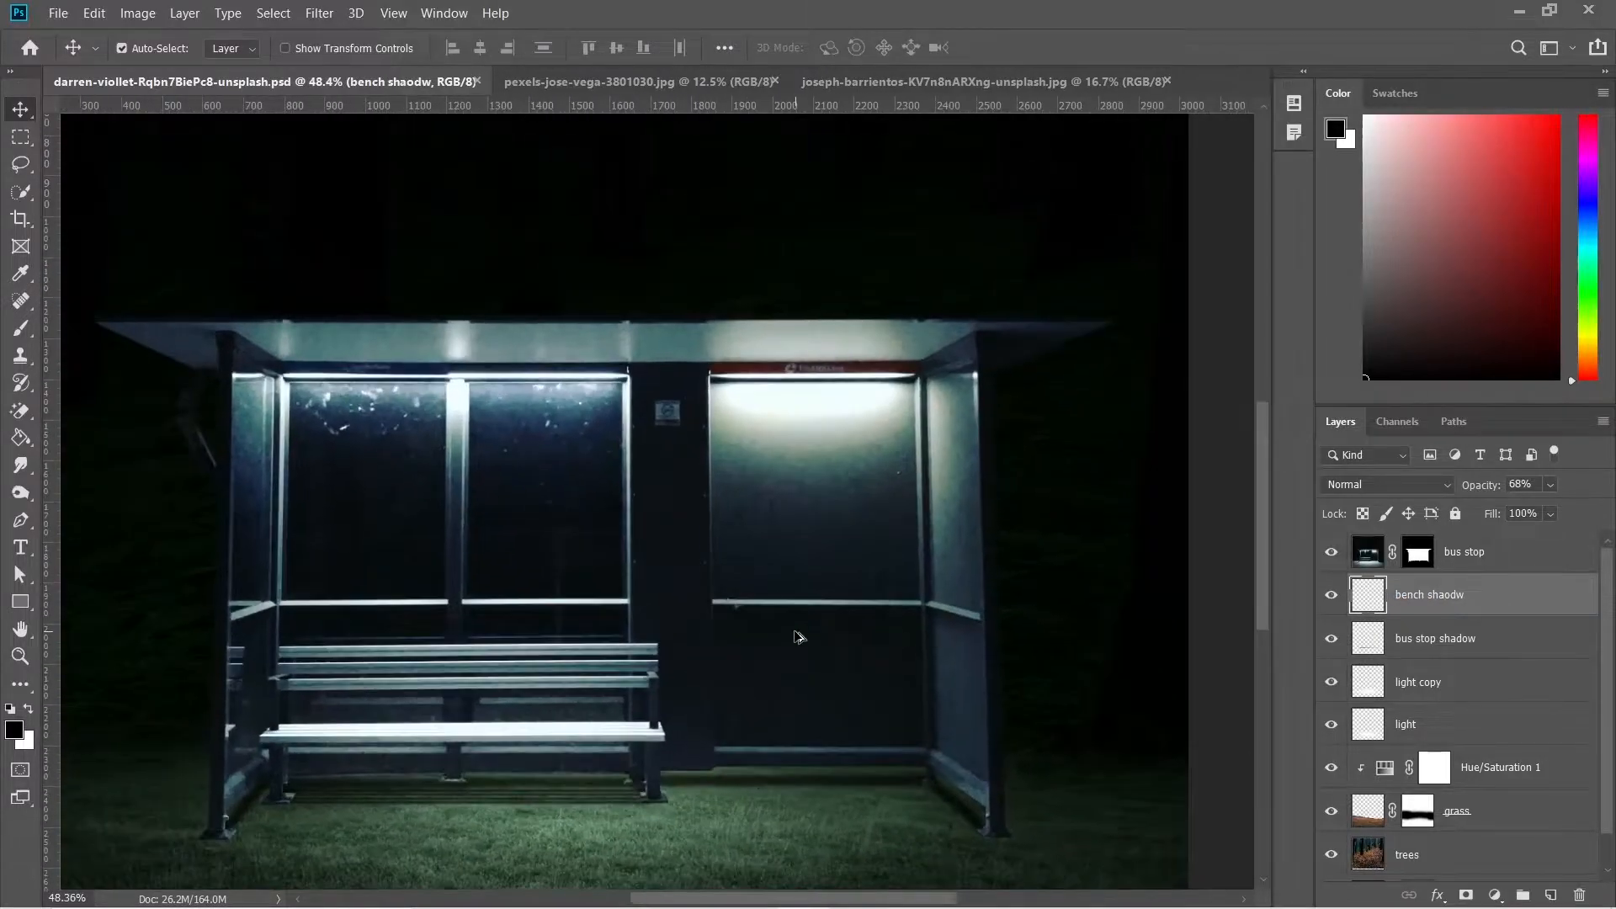
left_click(1381, 555)
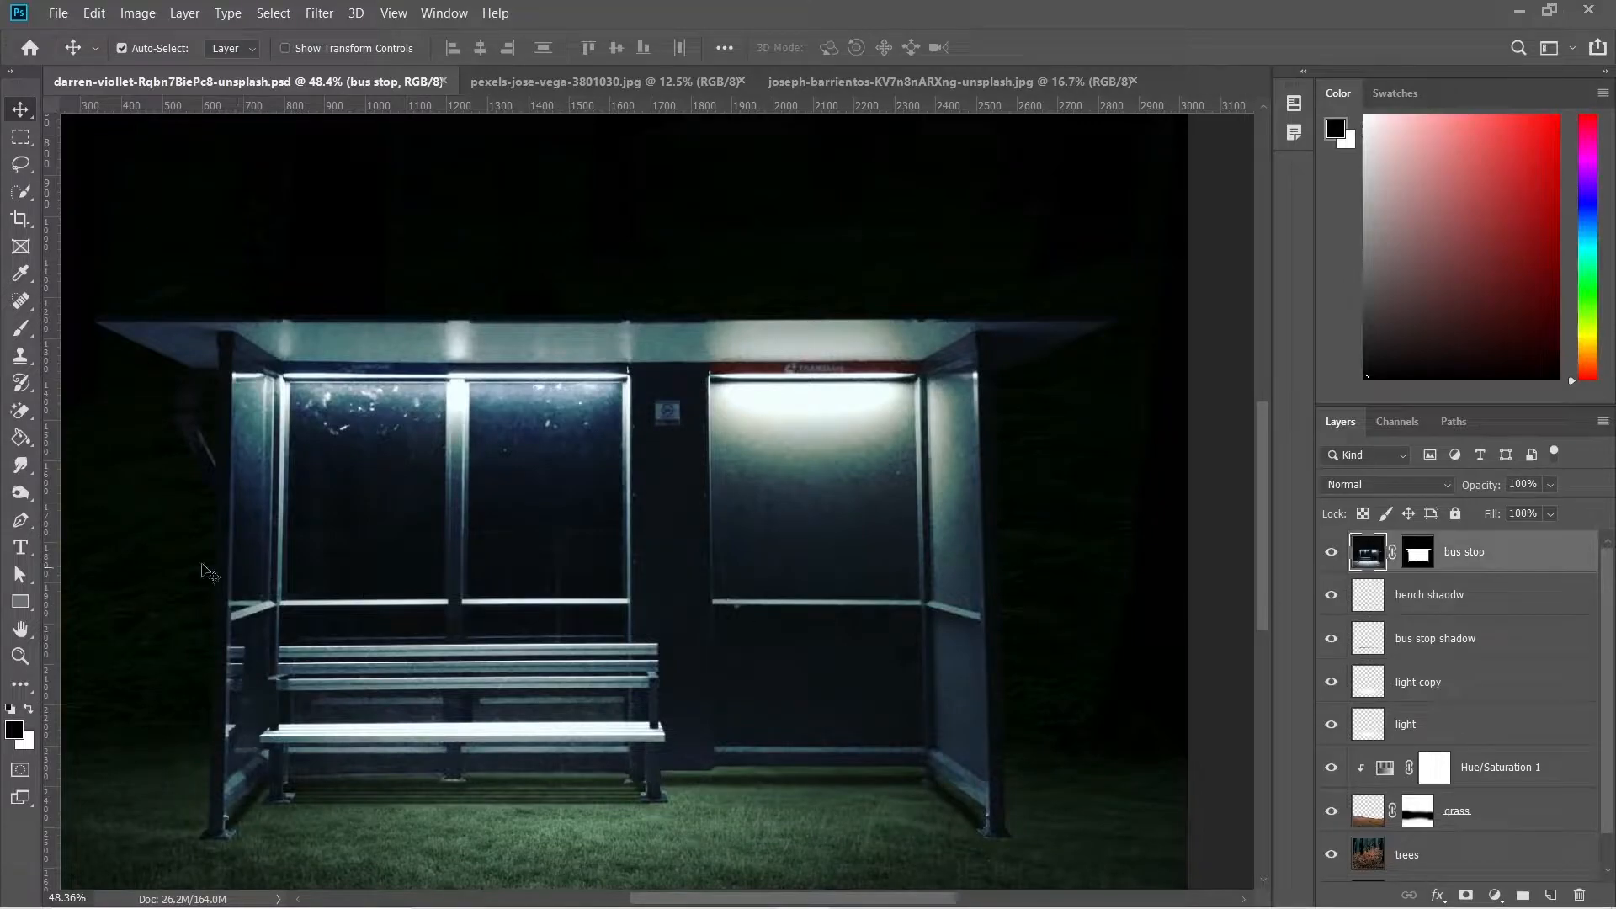
scroll(274, 500, "up", 2)
key("p")
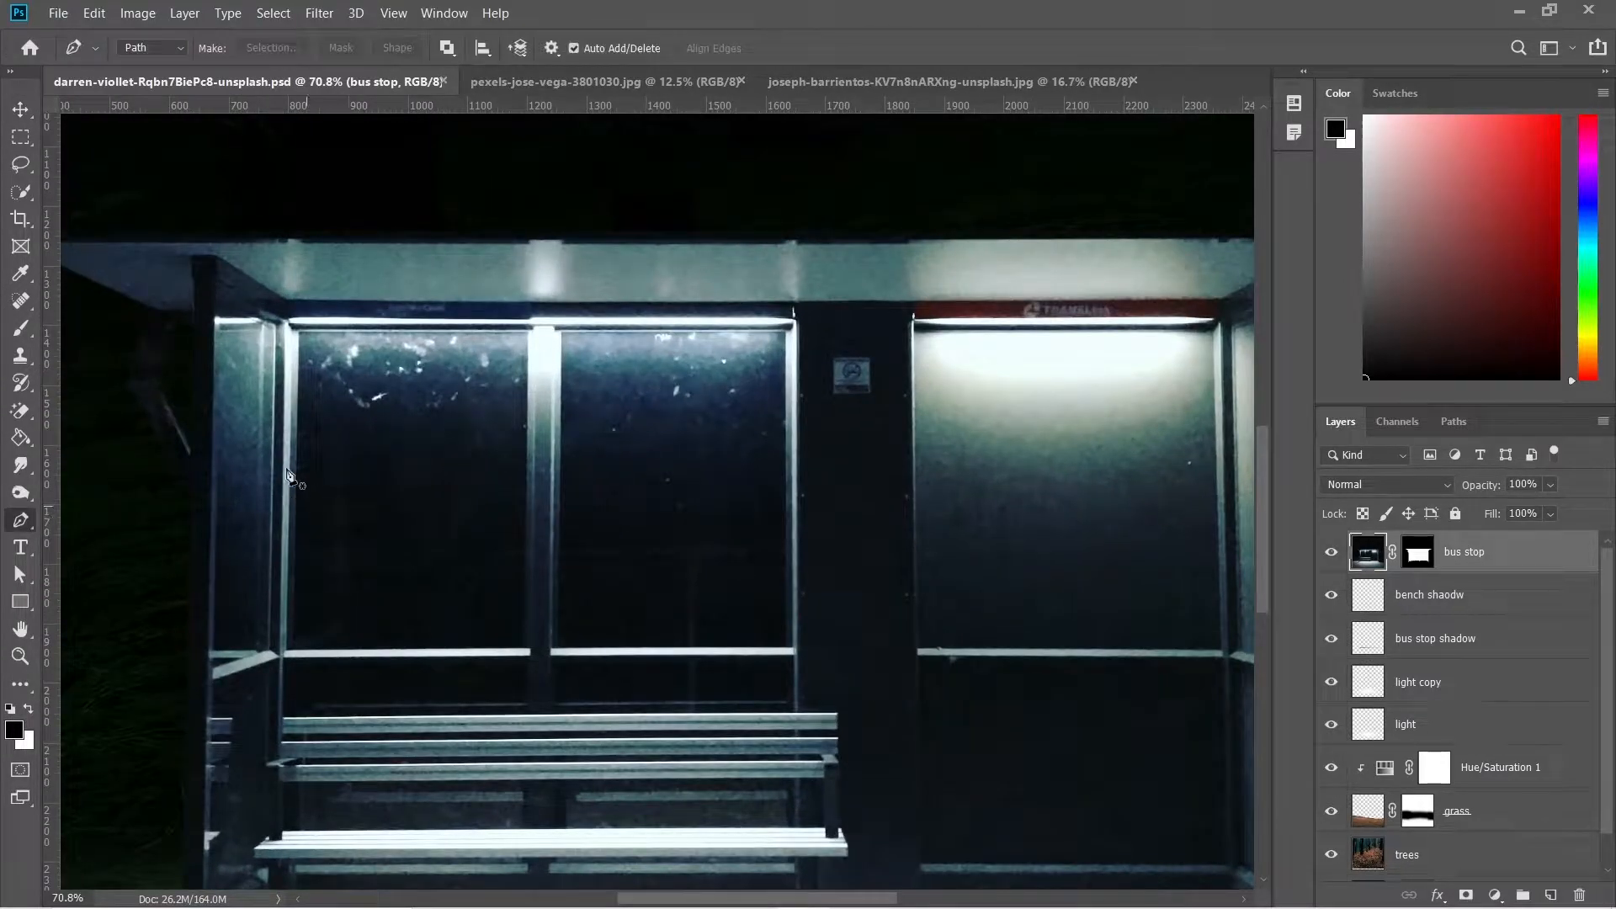
scroll(318, 523, "up", 2)
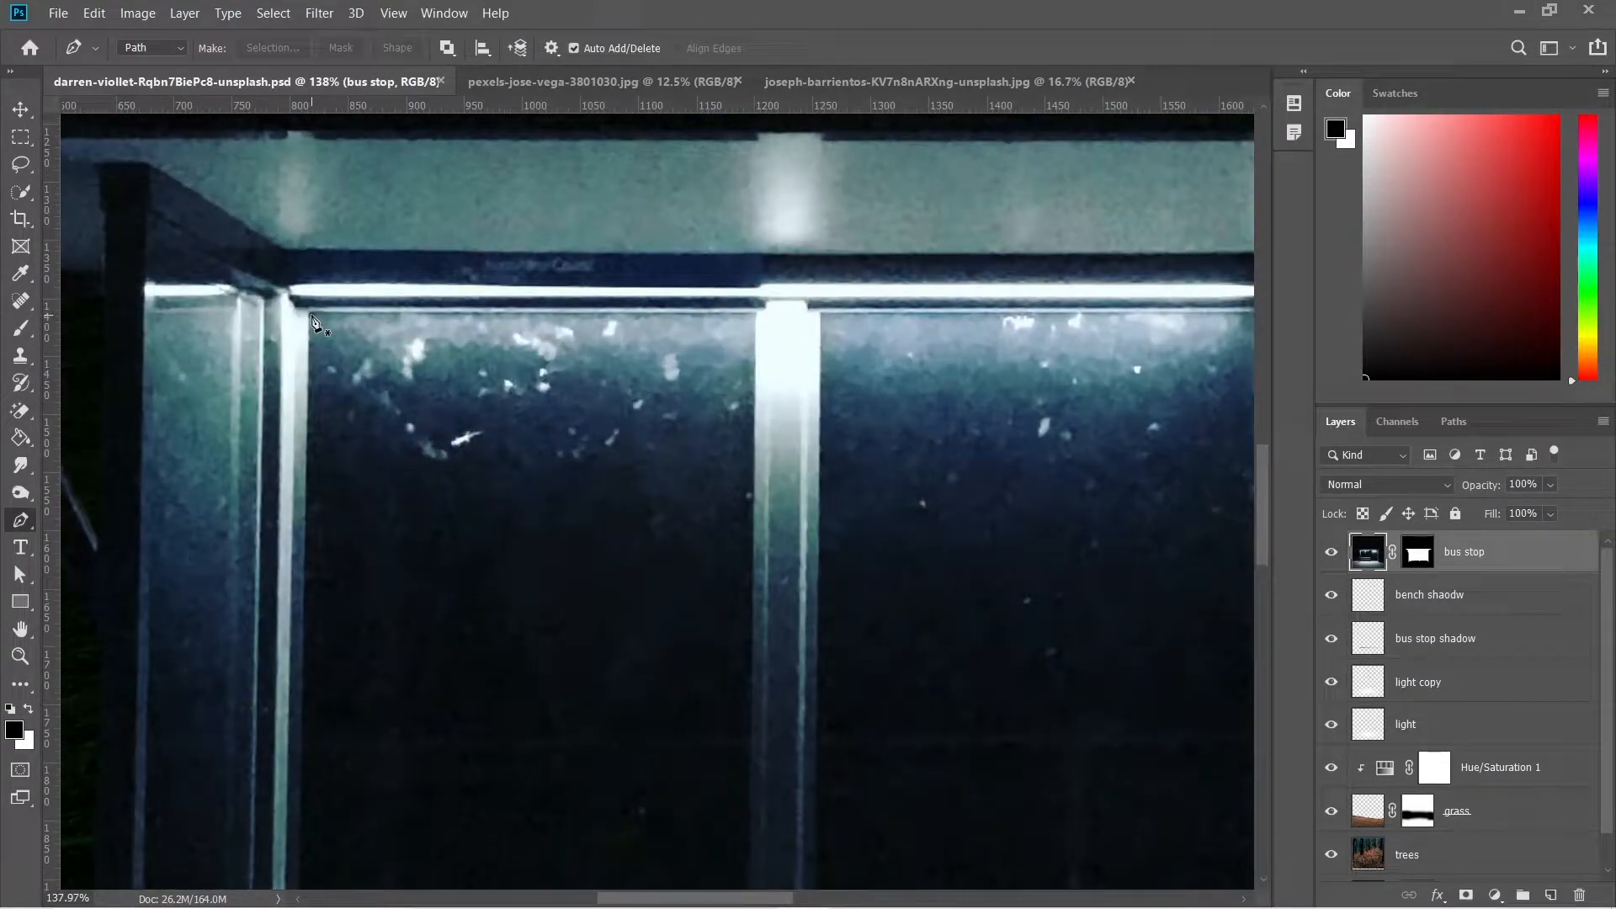
left_click(307, 314)
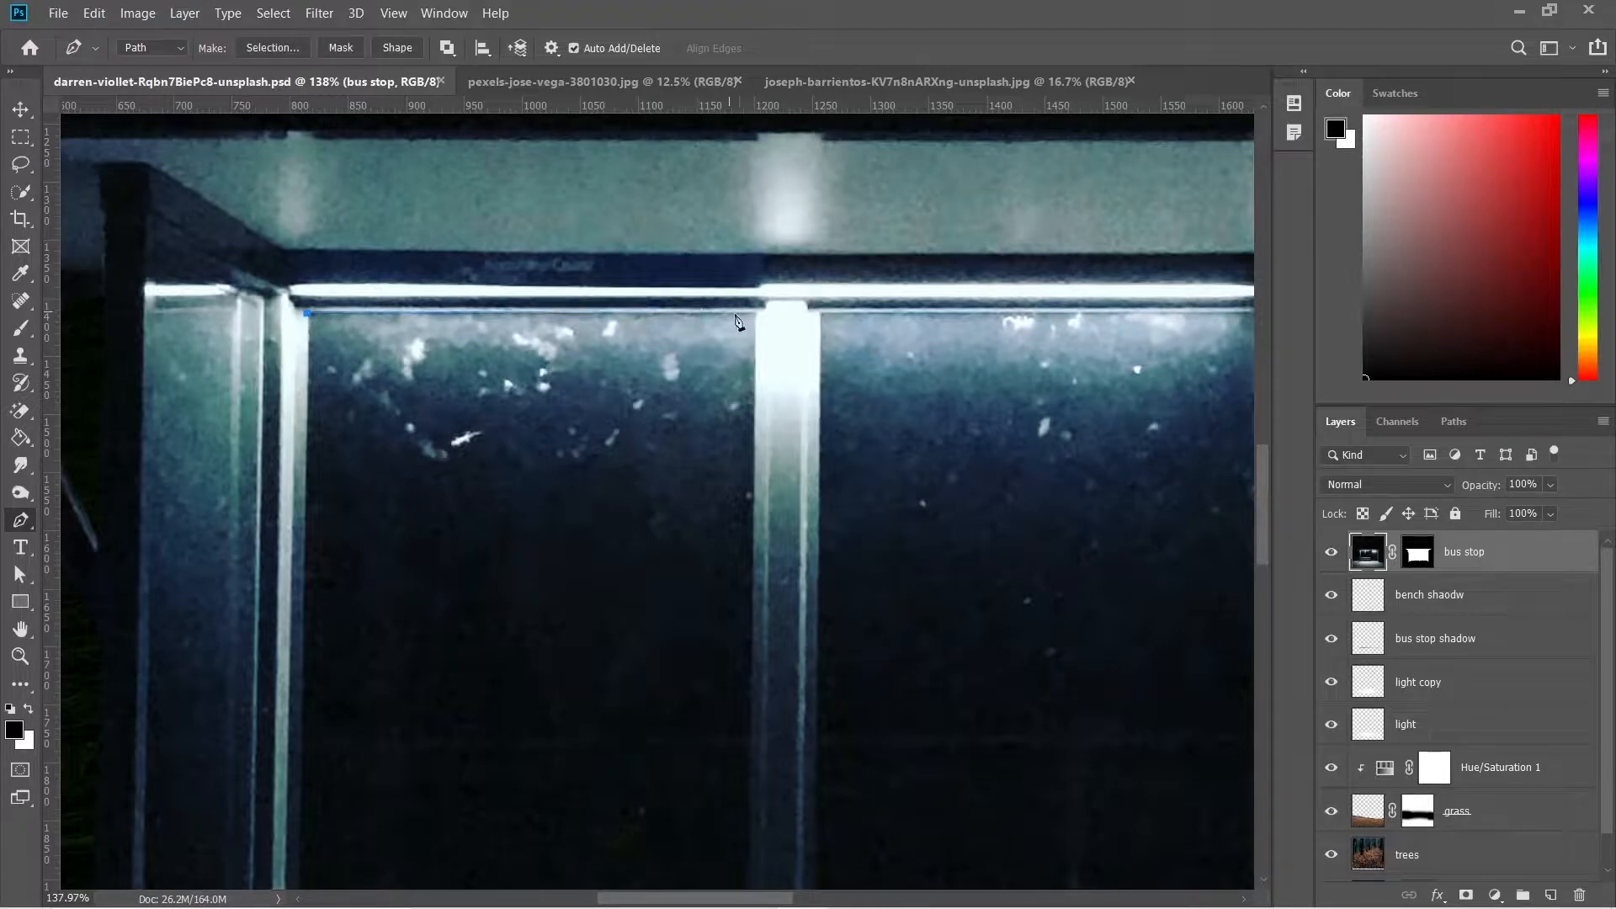
left_click_drag(747, 523, 787, 243)
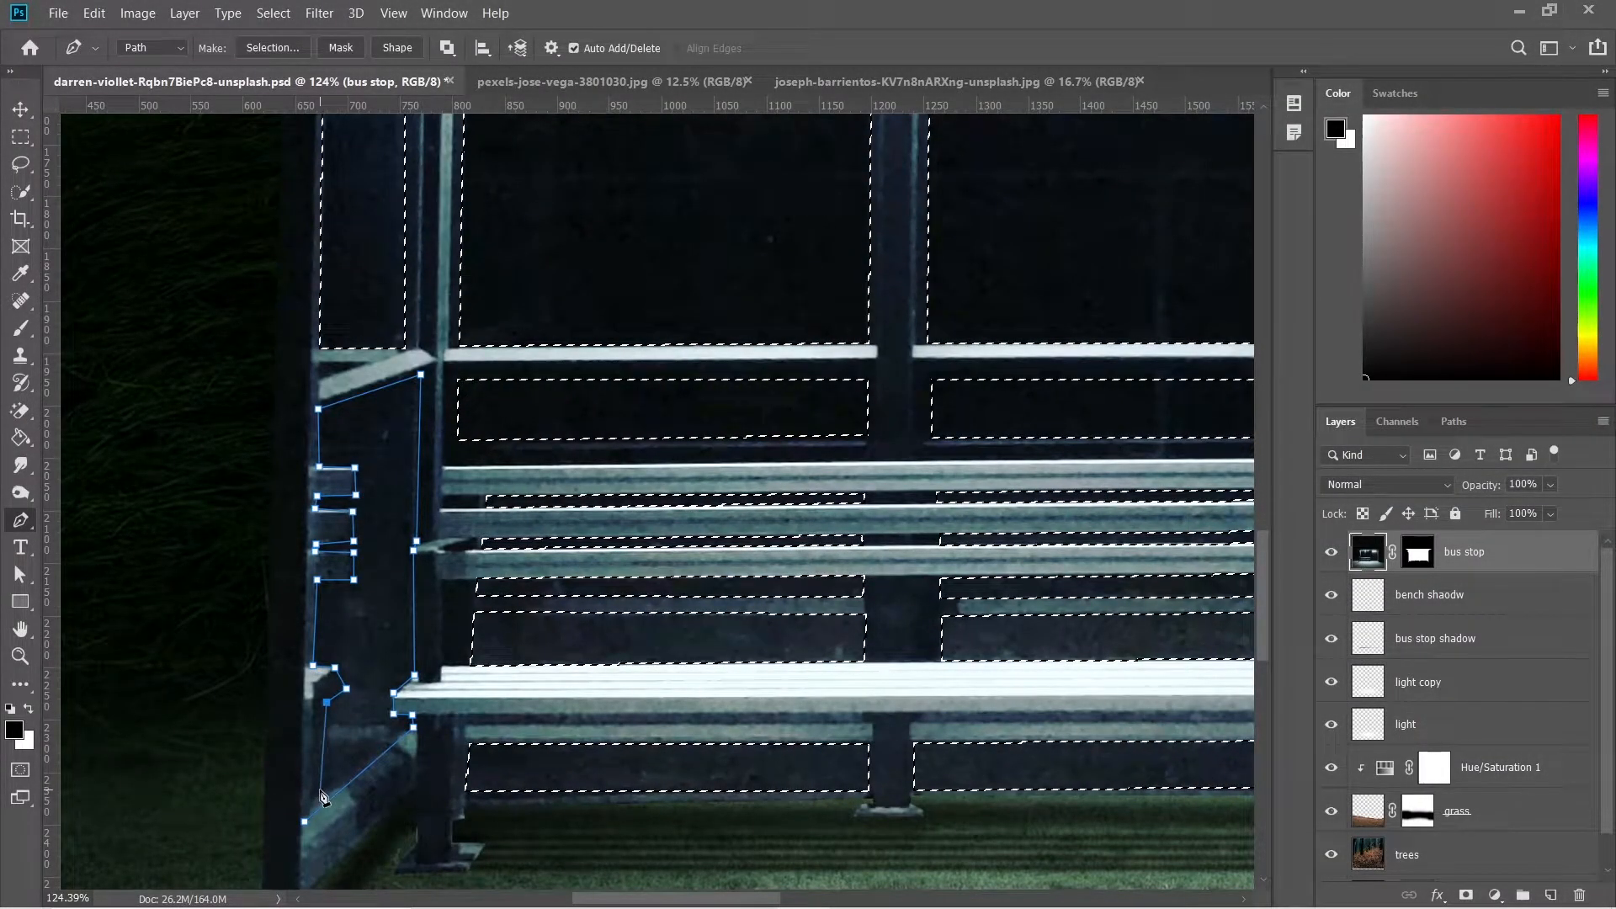
Finish the path around the lower left side pane and add it to the existing selection with 0 px feather
left_click(324, 792)
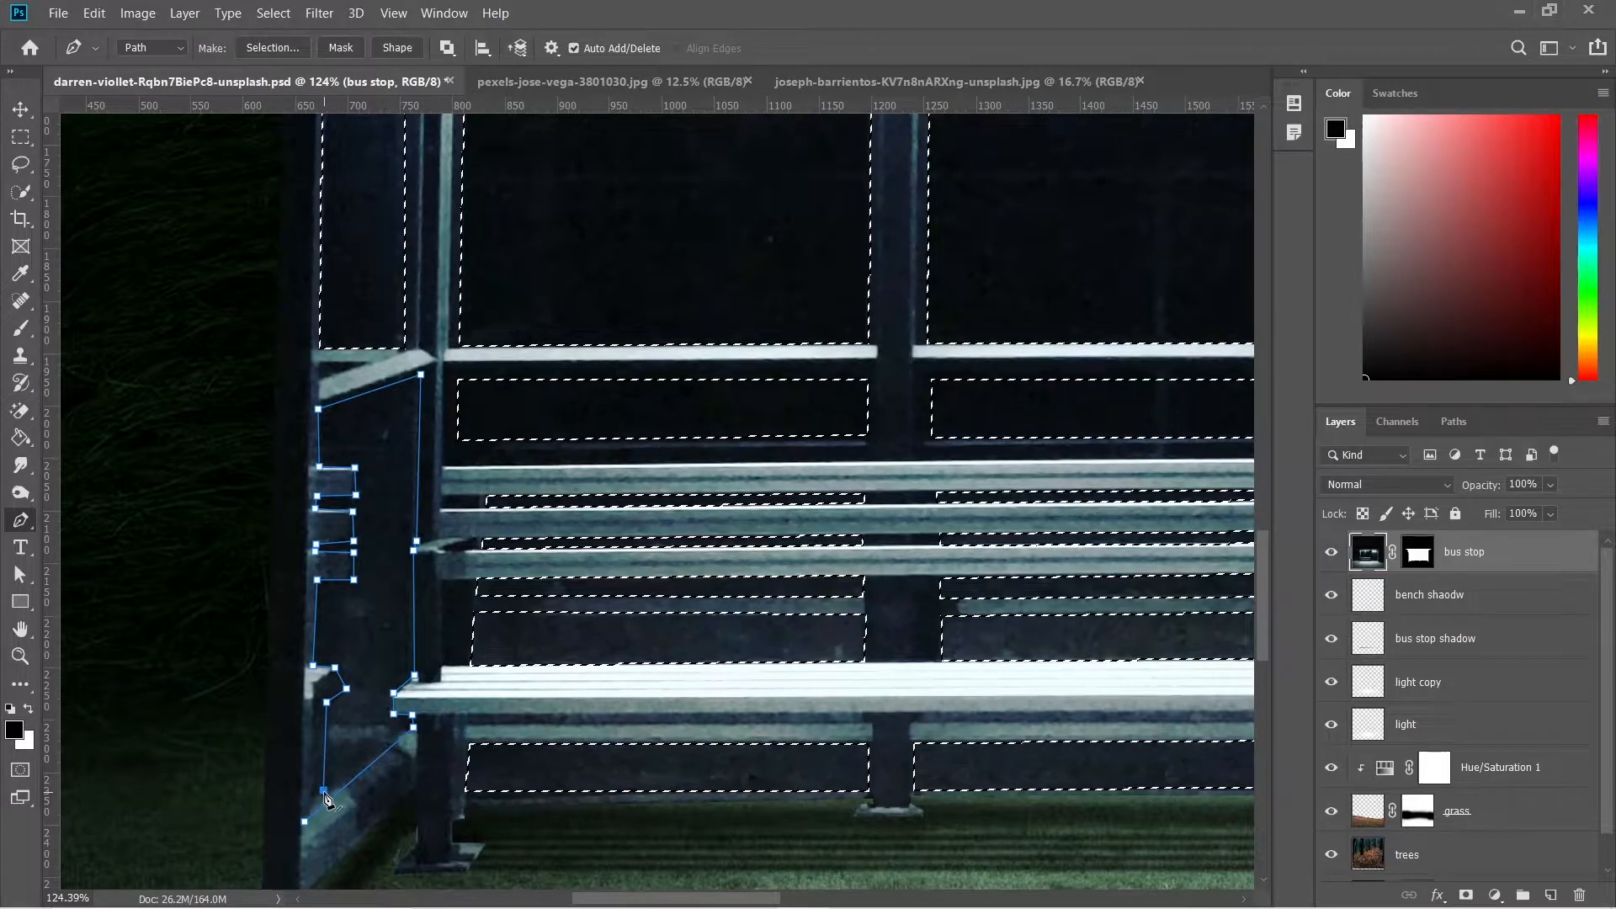
left_click_drag(318, 811, 323, 797)
left_click(324, 800)
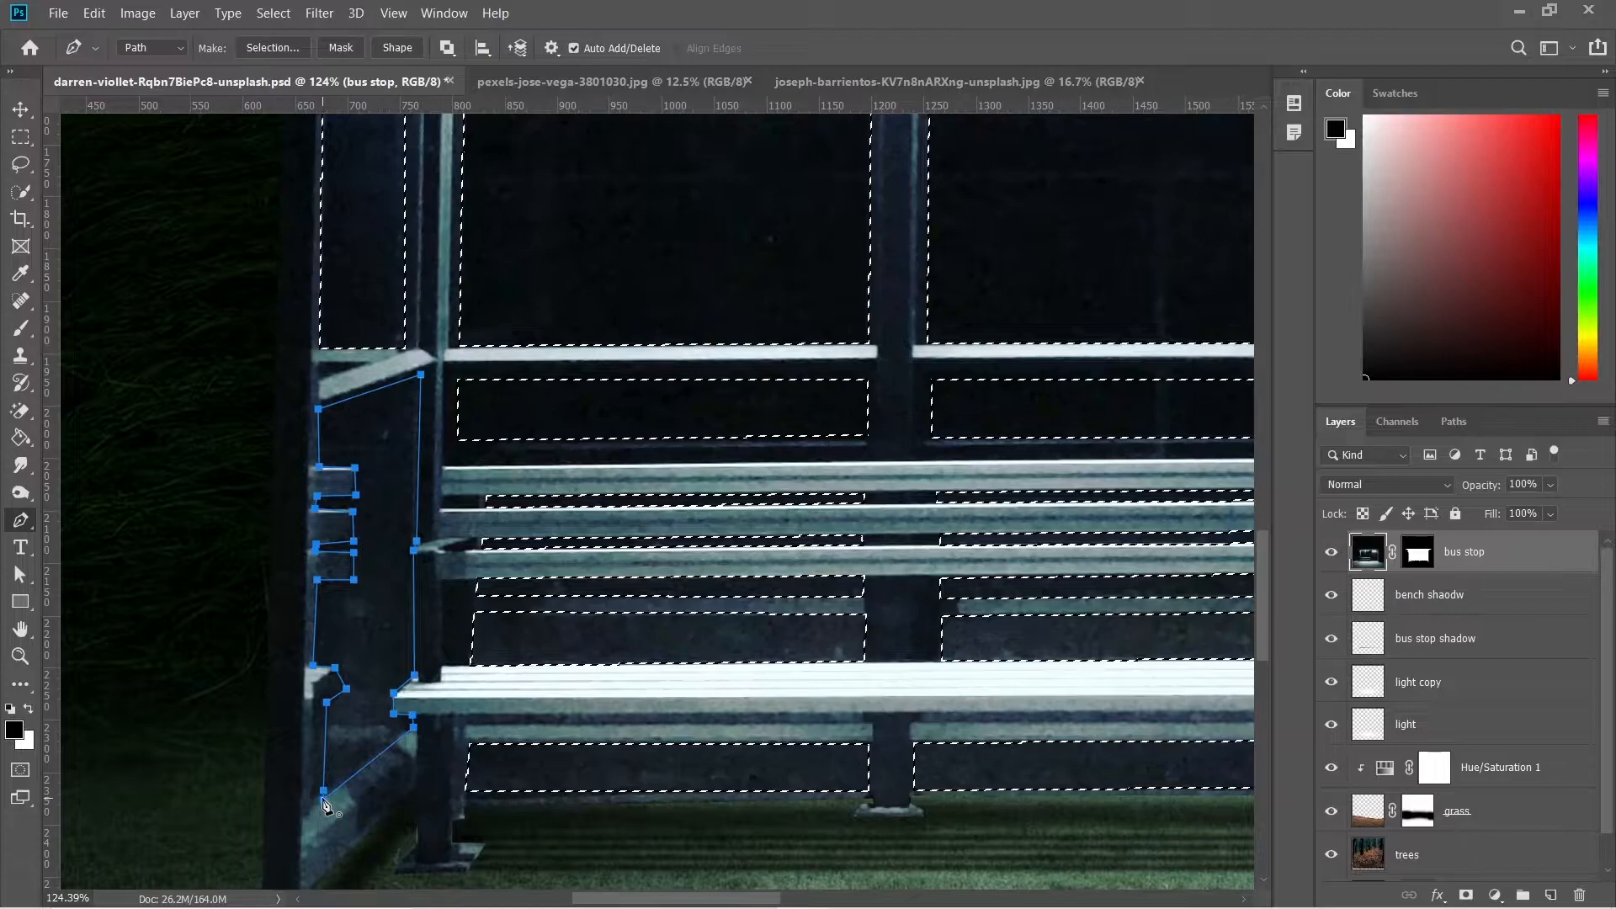
left_click(282, 49)
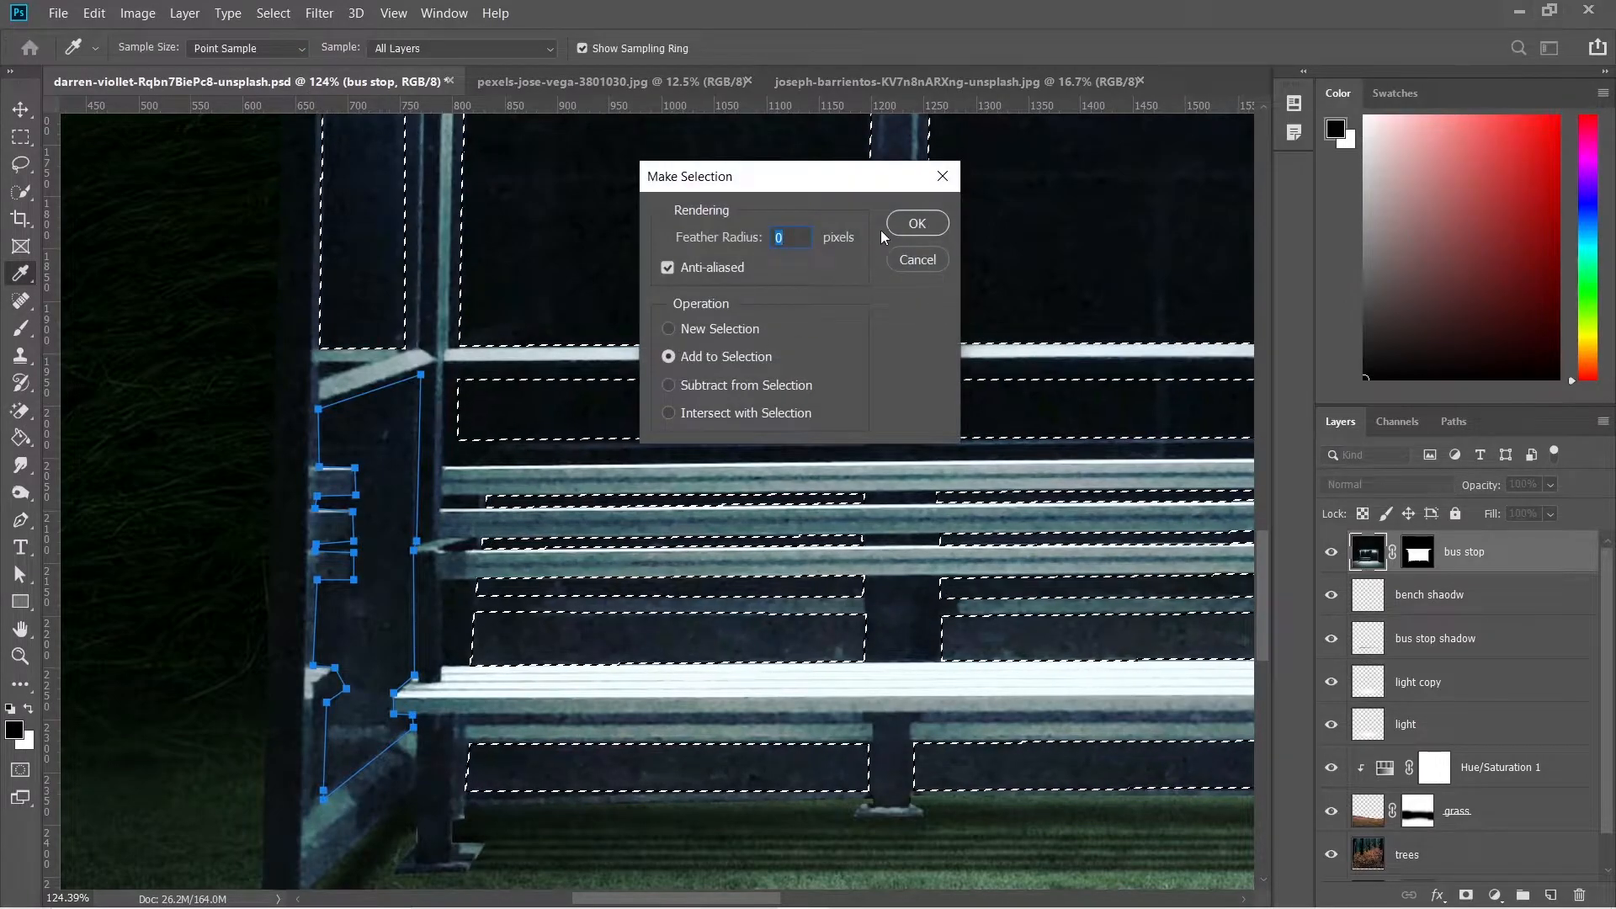
left_click(916, 224)
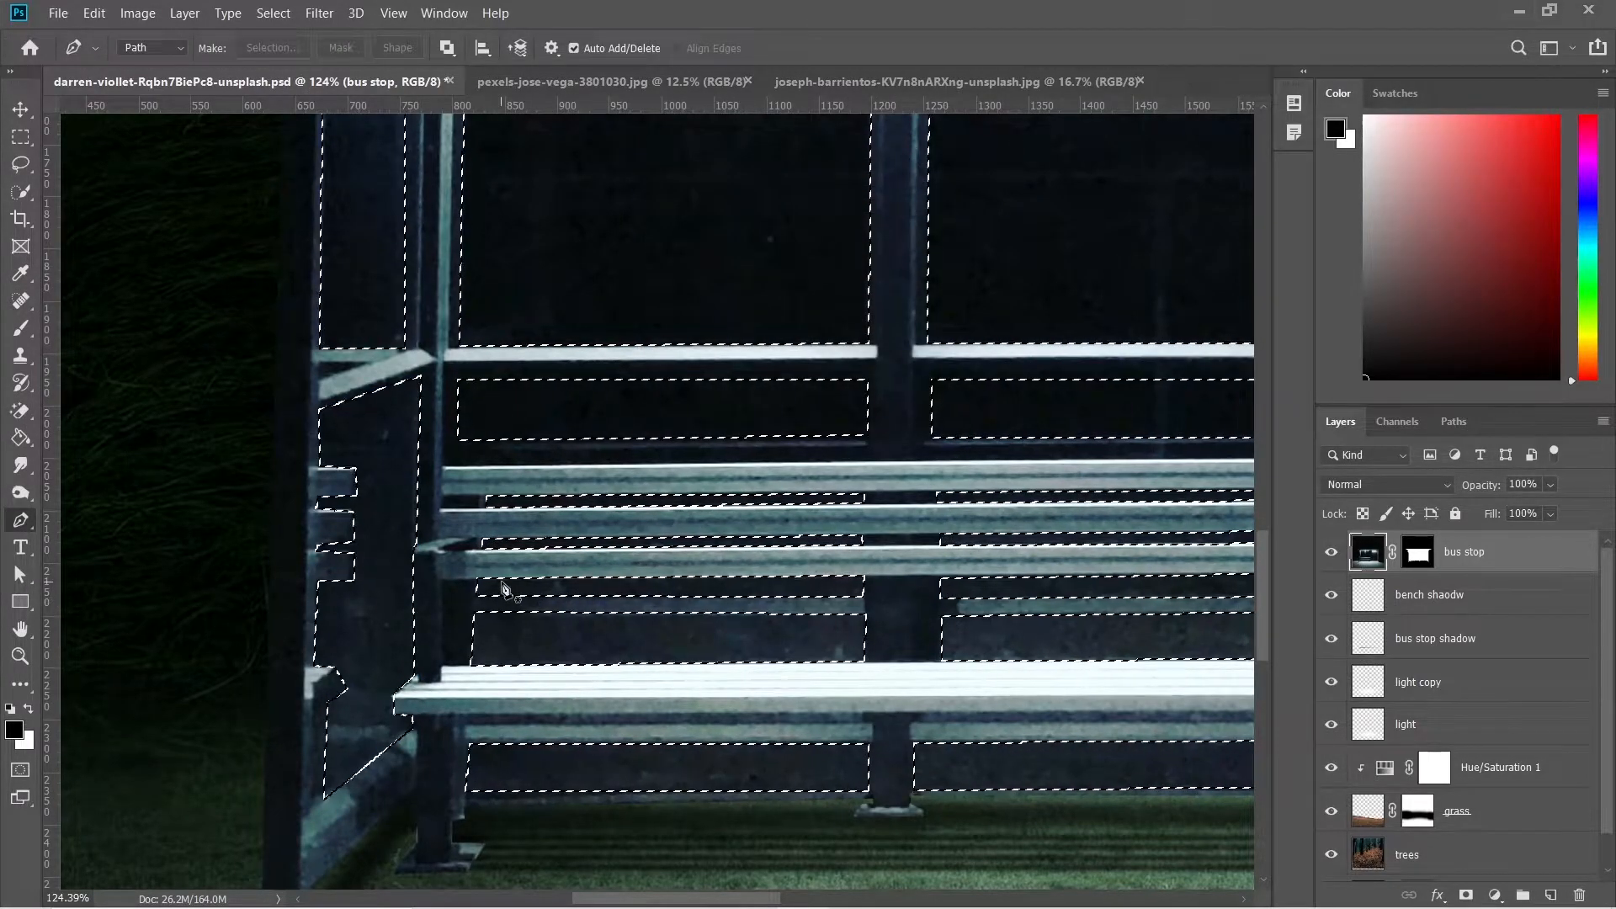
Cut the selected window panes out of the bus stop layer onto a new layer
scroll(503, 581, "down", 8)
scroll(505, 578, "up", 4)
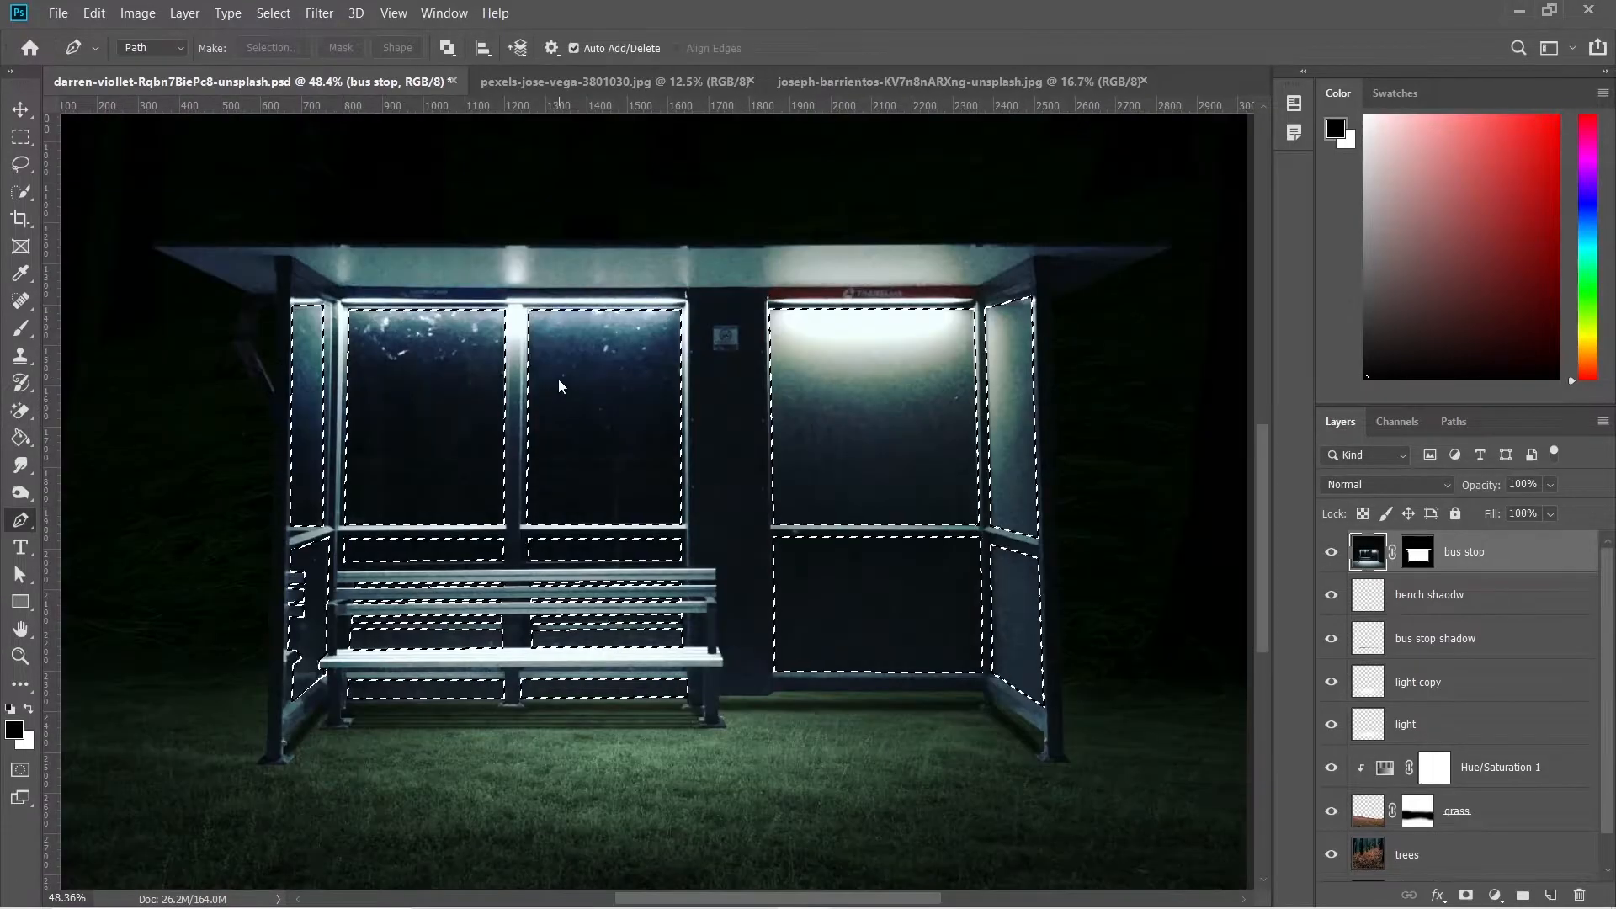
left_click(20, 164)
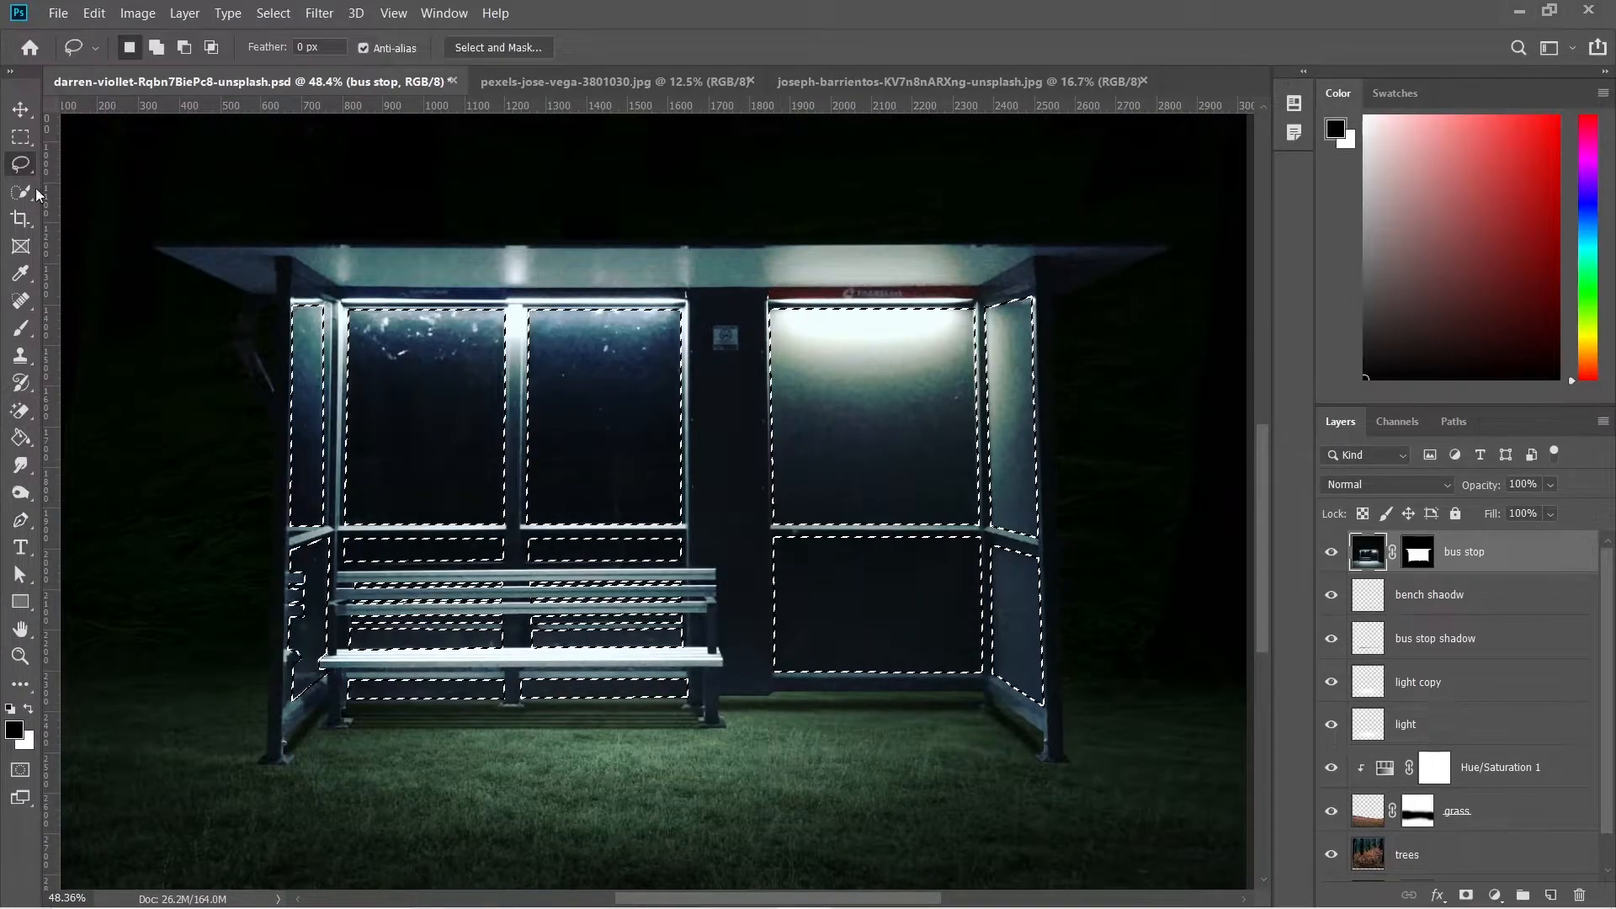
right_click(587, 384)
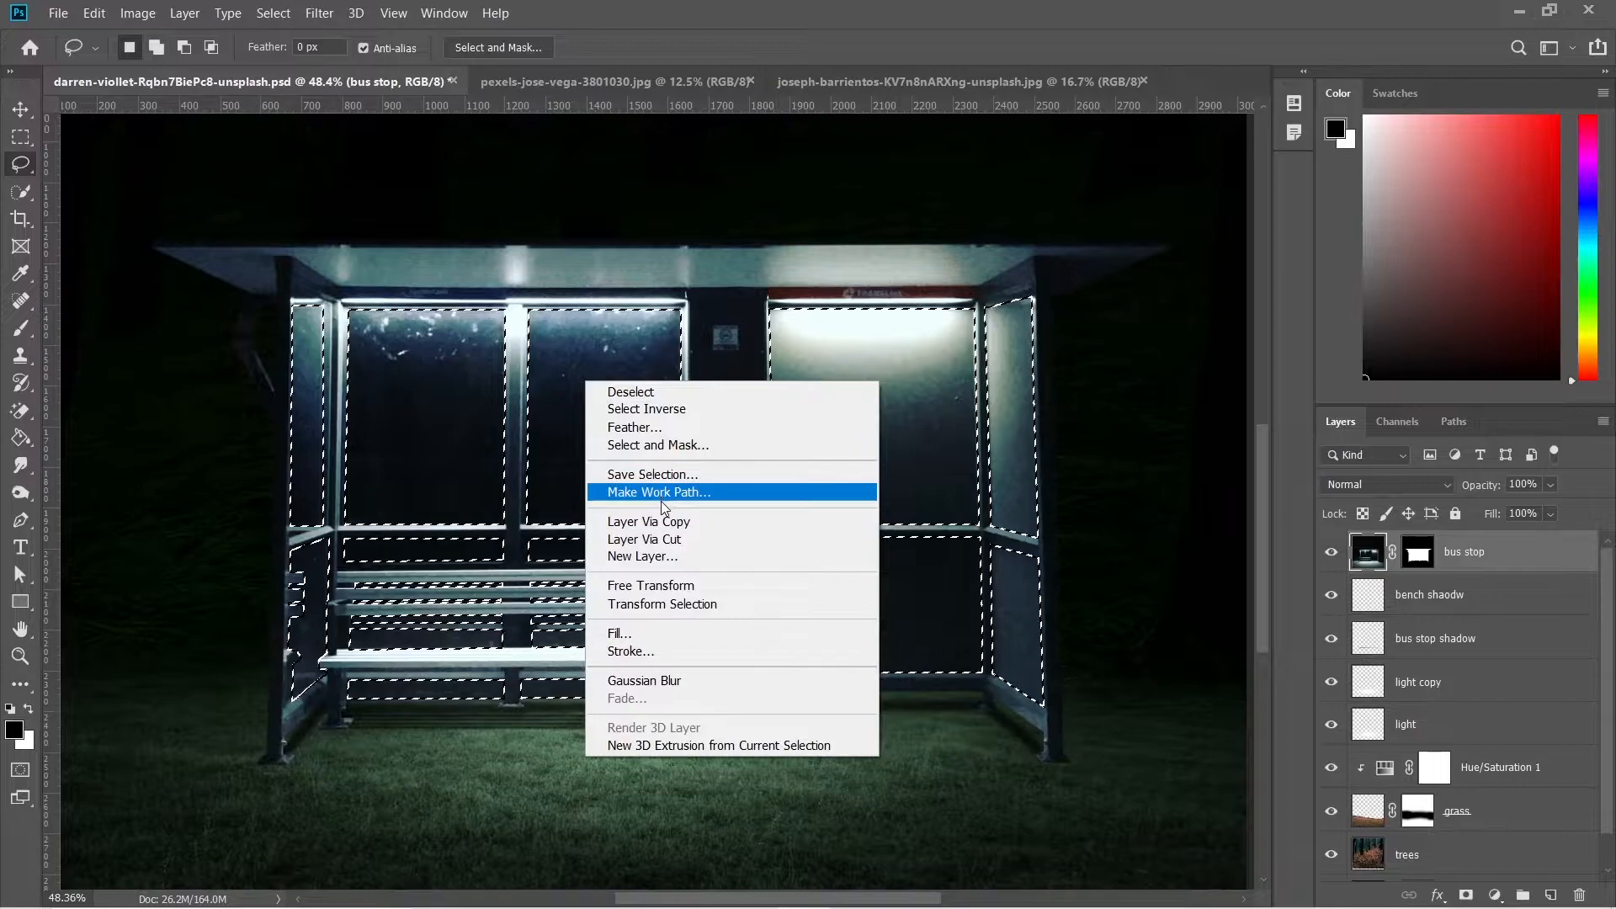
left_click(665, 539)
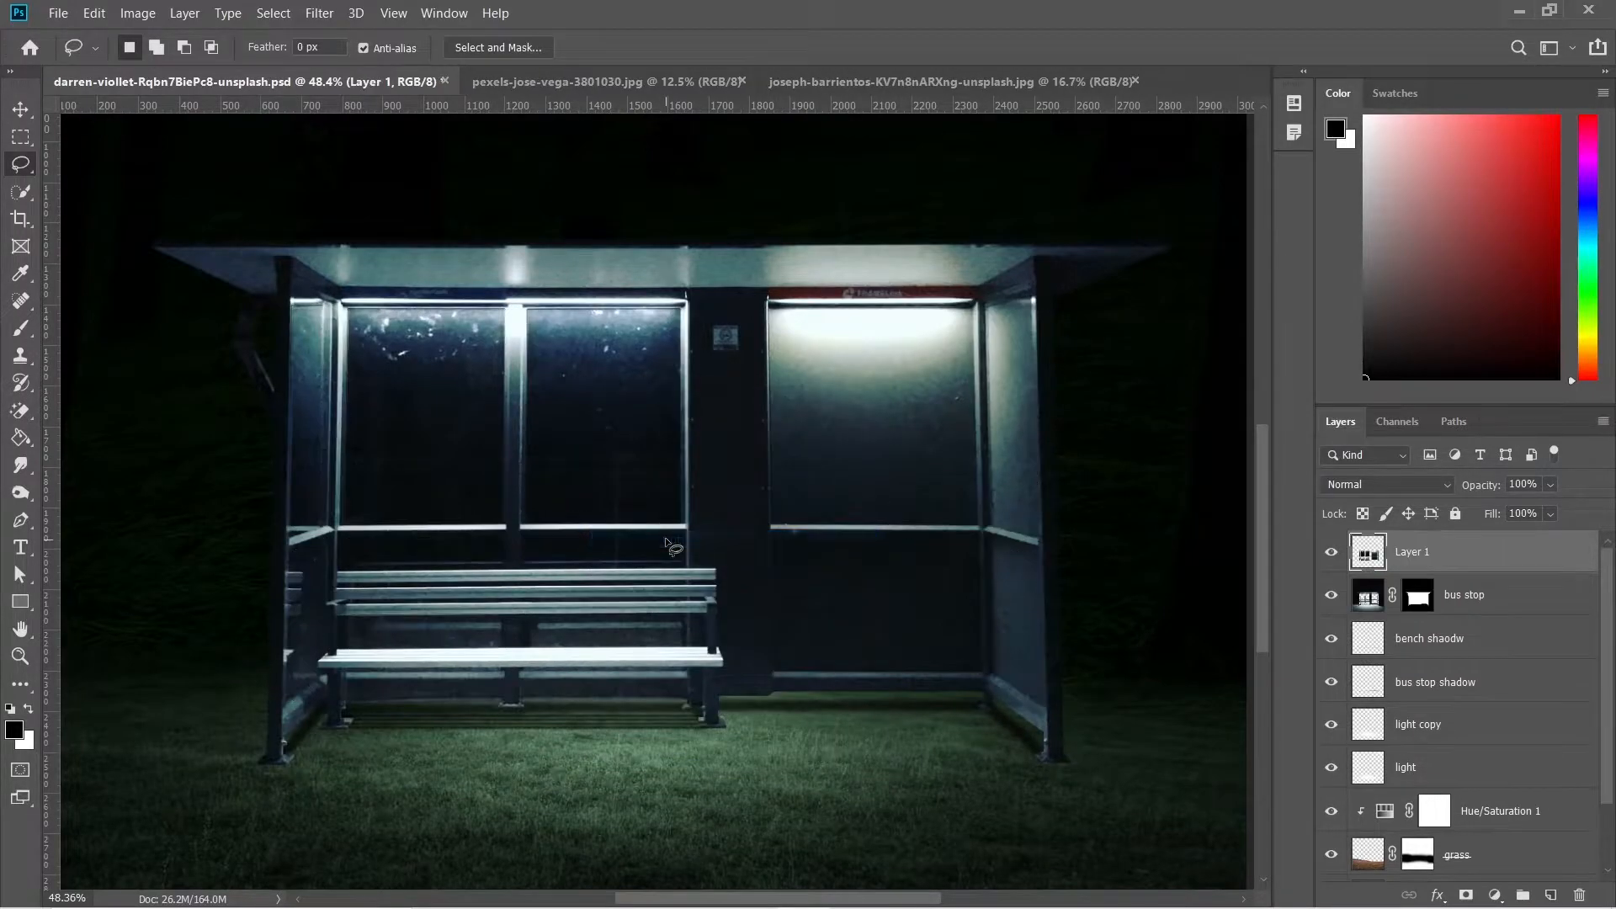
Rename the cut-out panes layer as "windows" and set its blend mode to Screen
double_click(1413, 554)
type("windows")
key("Return")
key("v")
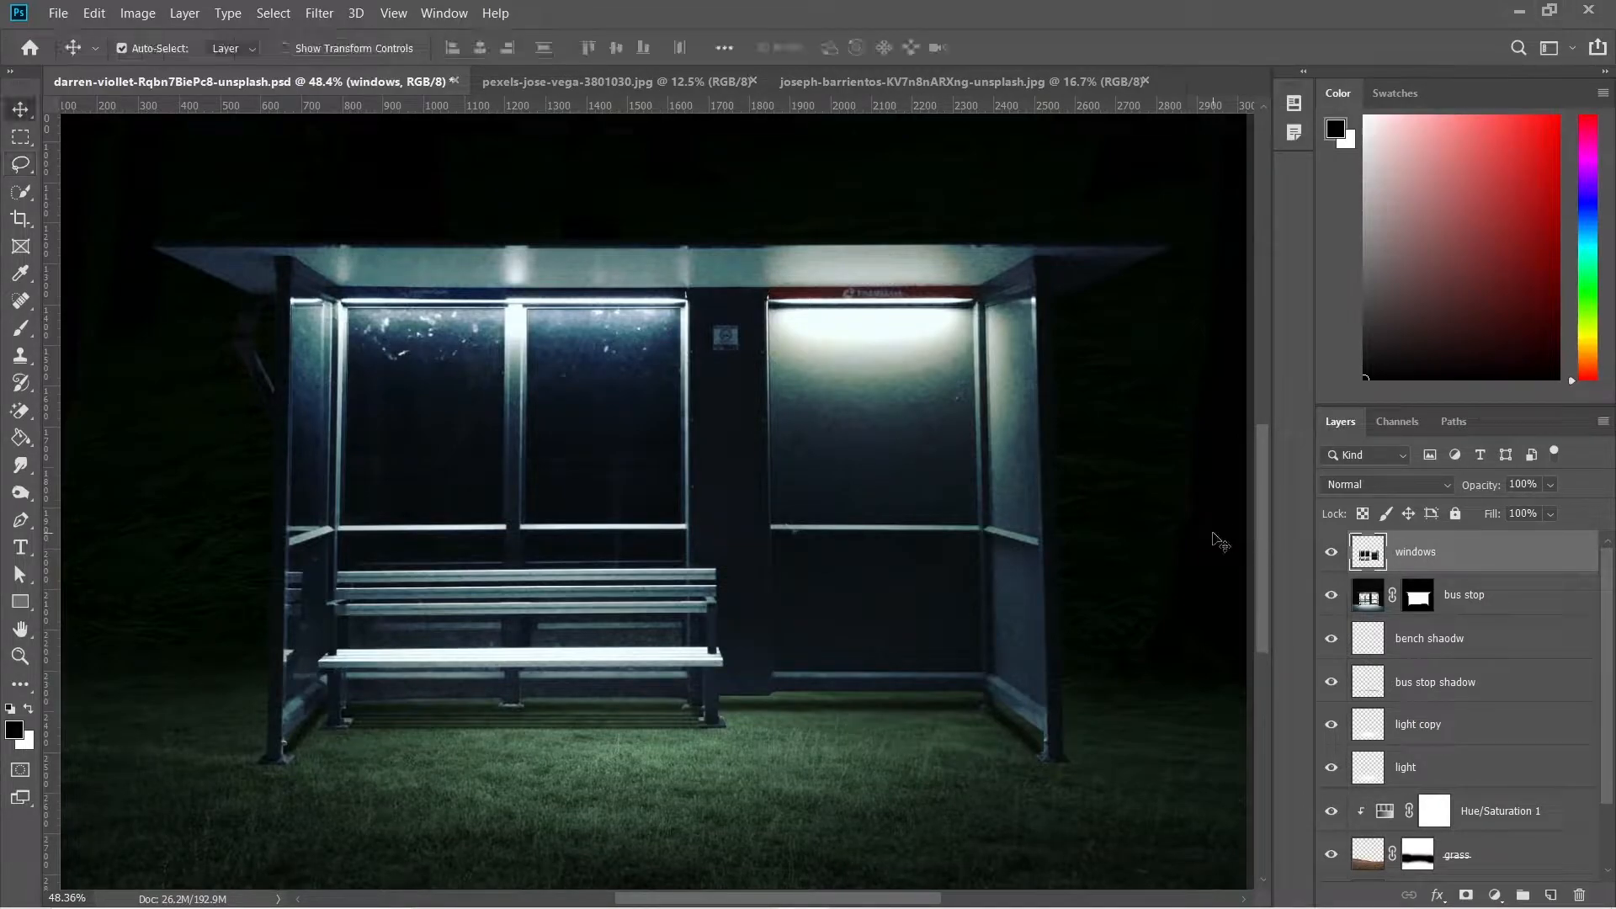
left_click(1345, 481)
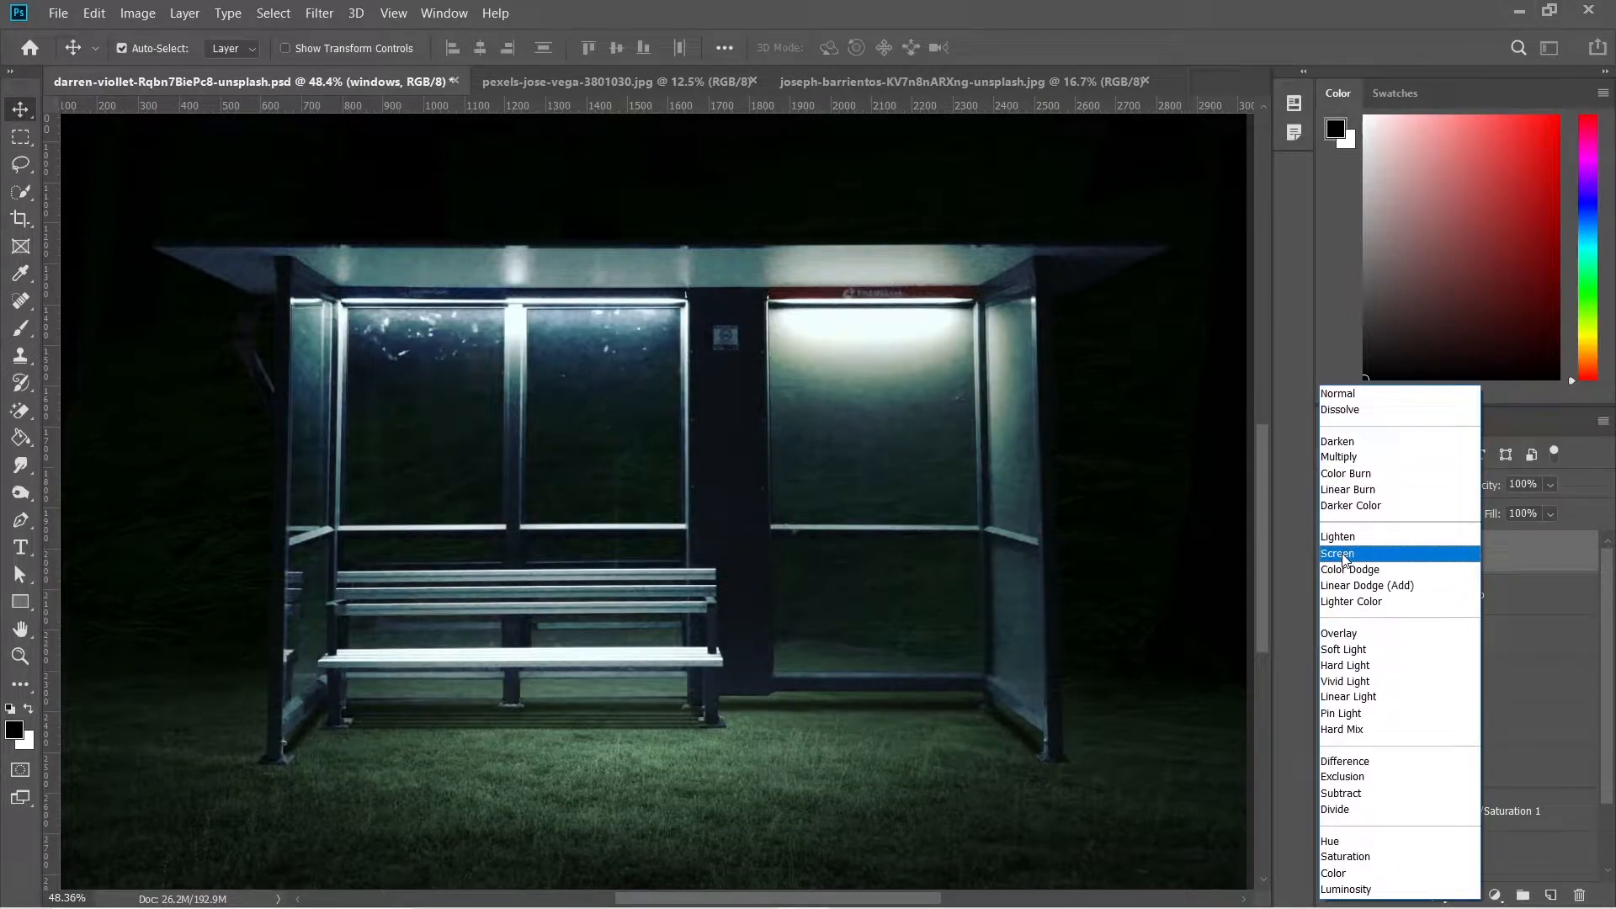
left_click(1346, 556)
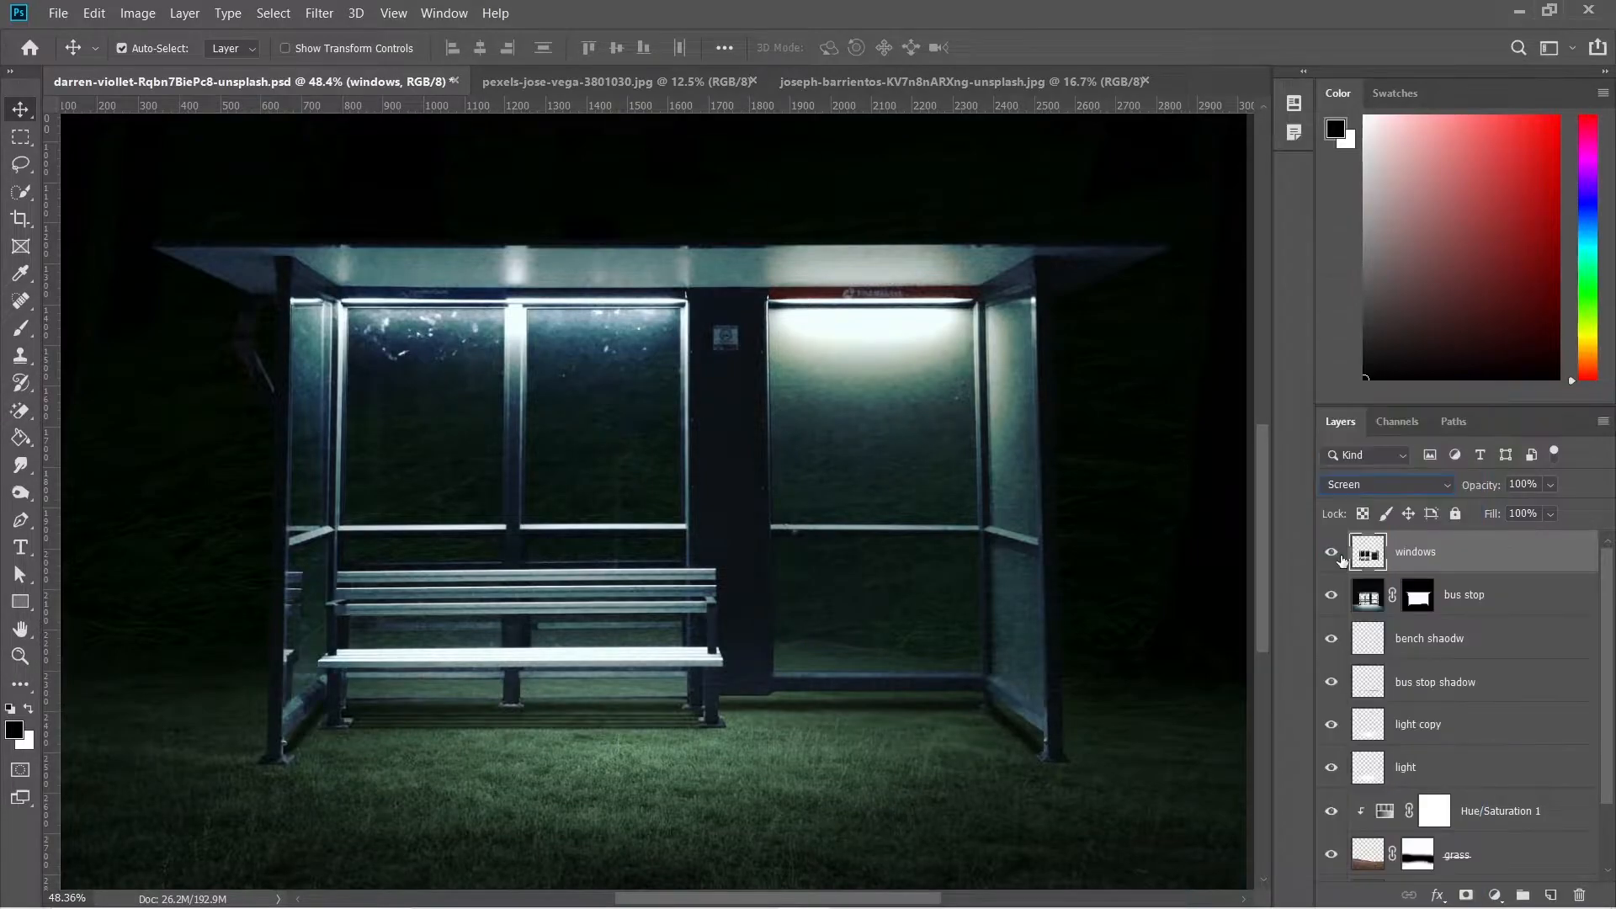
Paint black on the grass layer's mask with a 200 px brush to hide grass behind the shelter's lower glass
scroll(1532, 728, "down", 1)
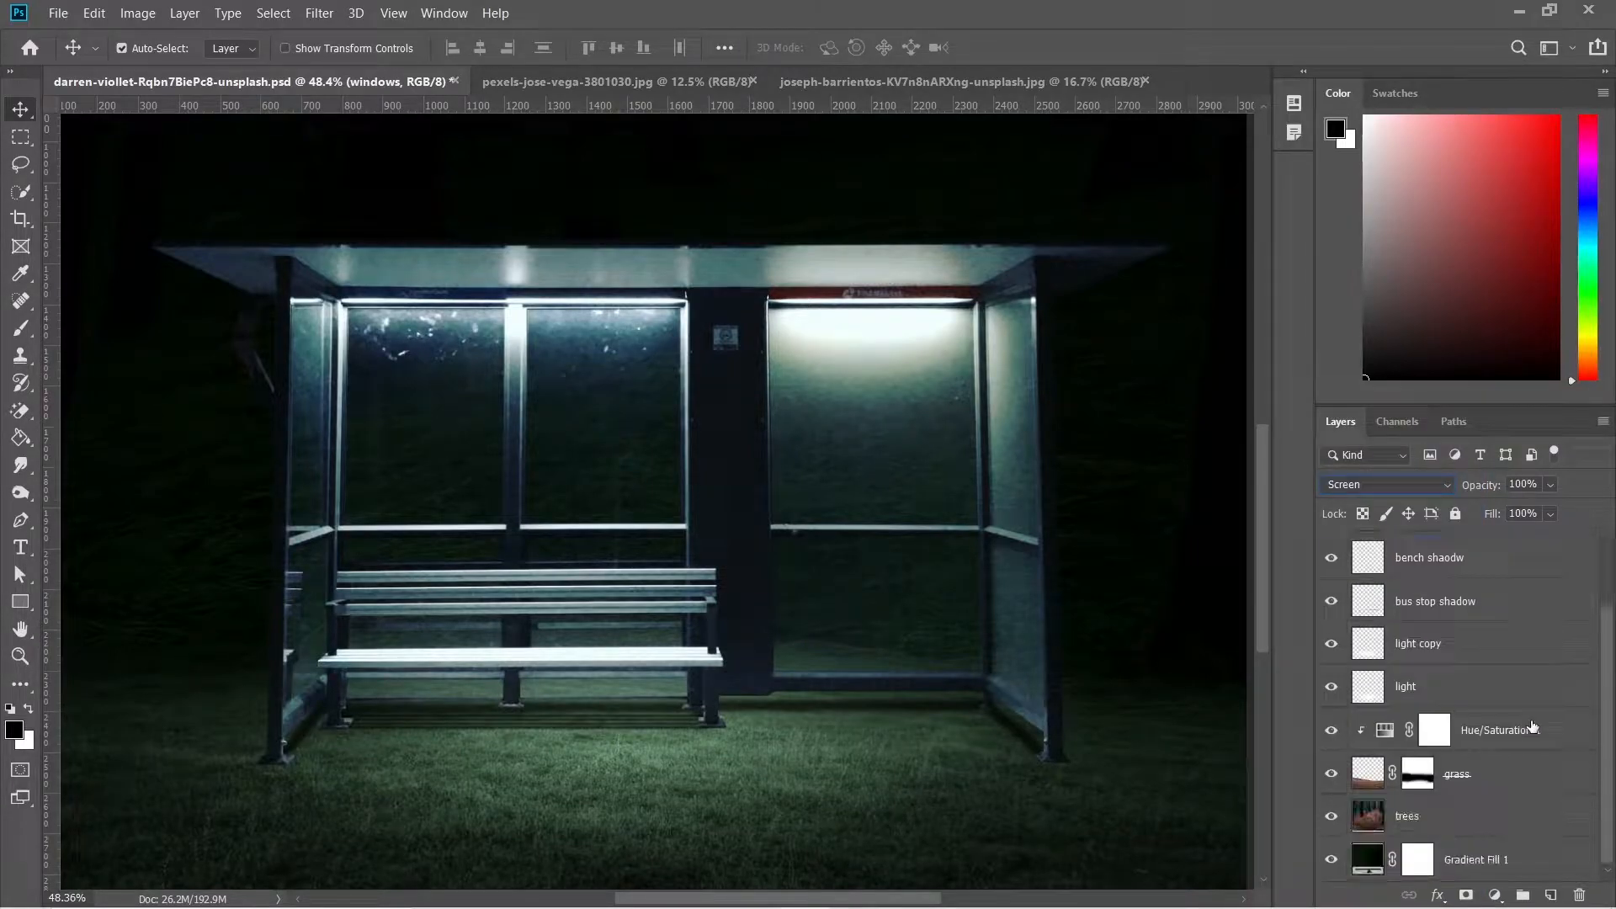
left_click(1422, 780)
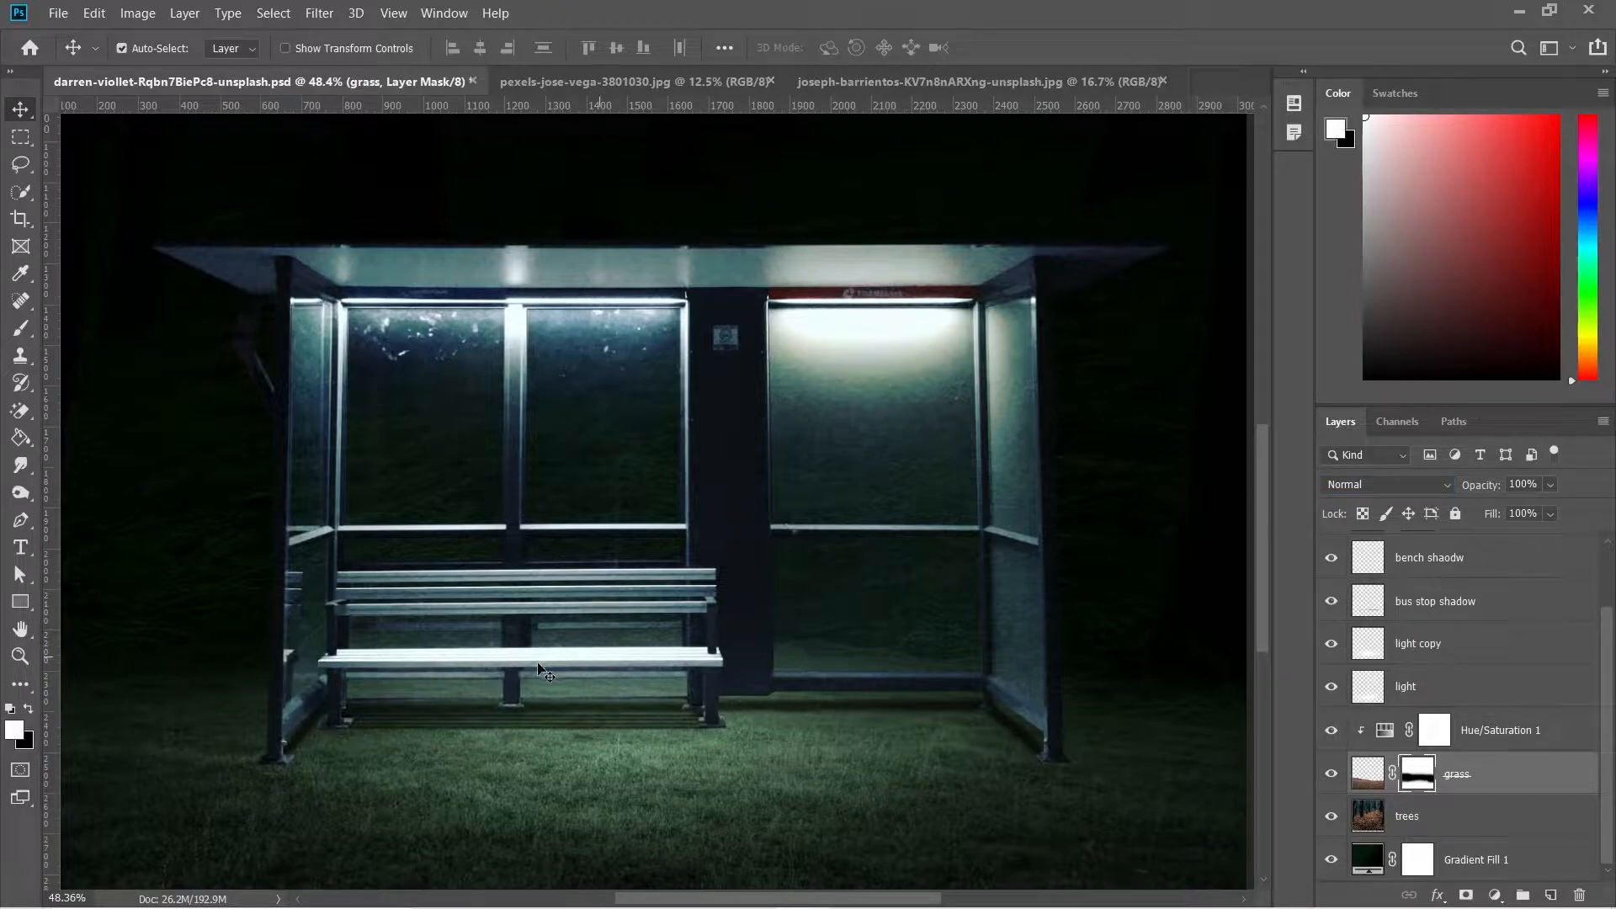
key("b")
key("x")
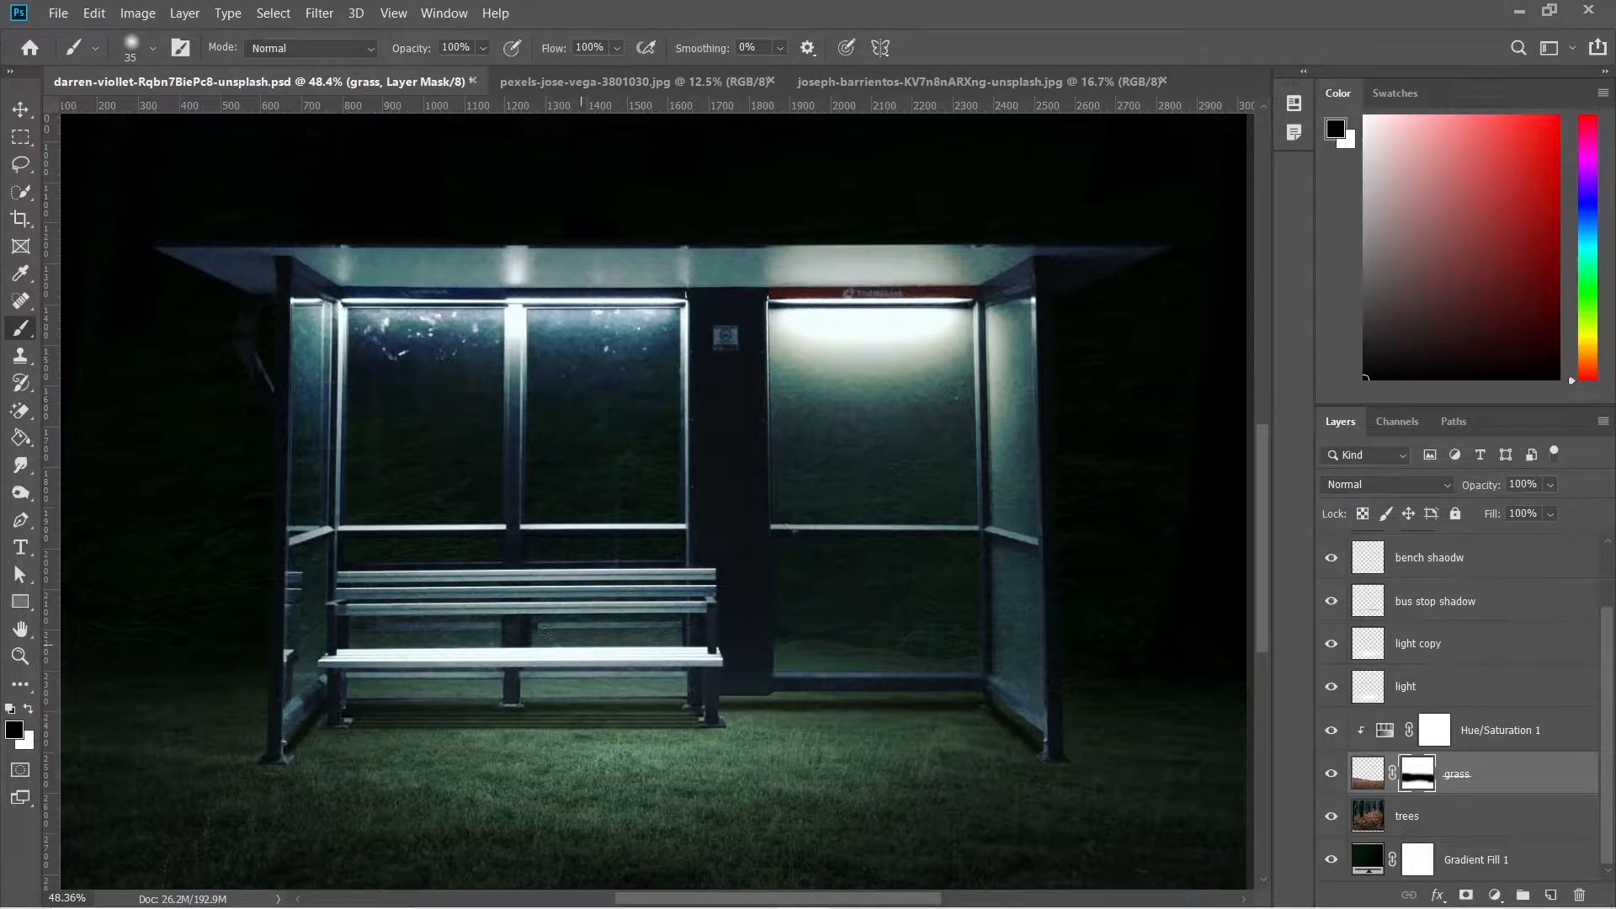
key("bracketright")
key("bracketright")
key("bracketright")
key("bracketright")
key("bracketright")
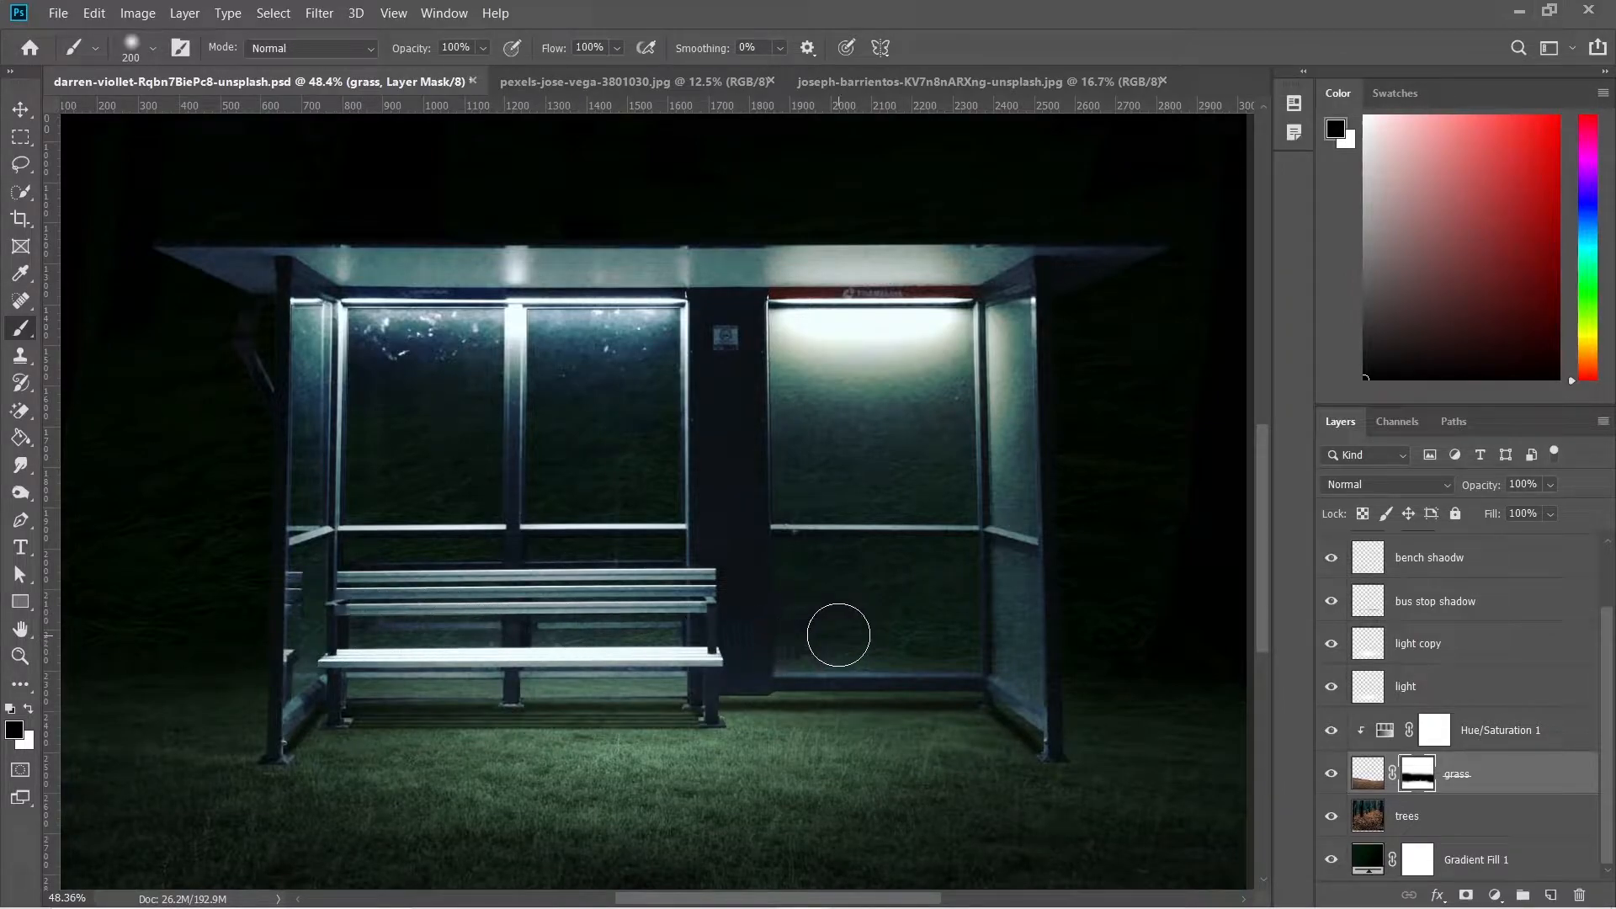
key("v")
key("ctrl+0")
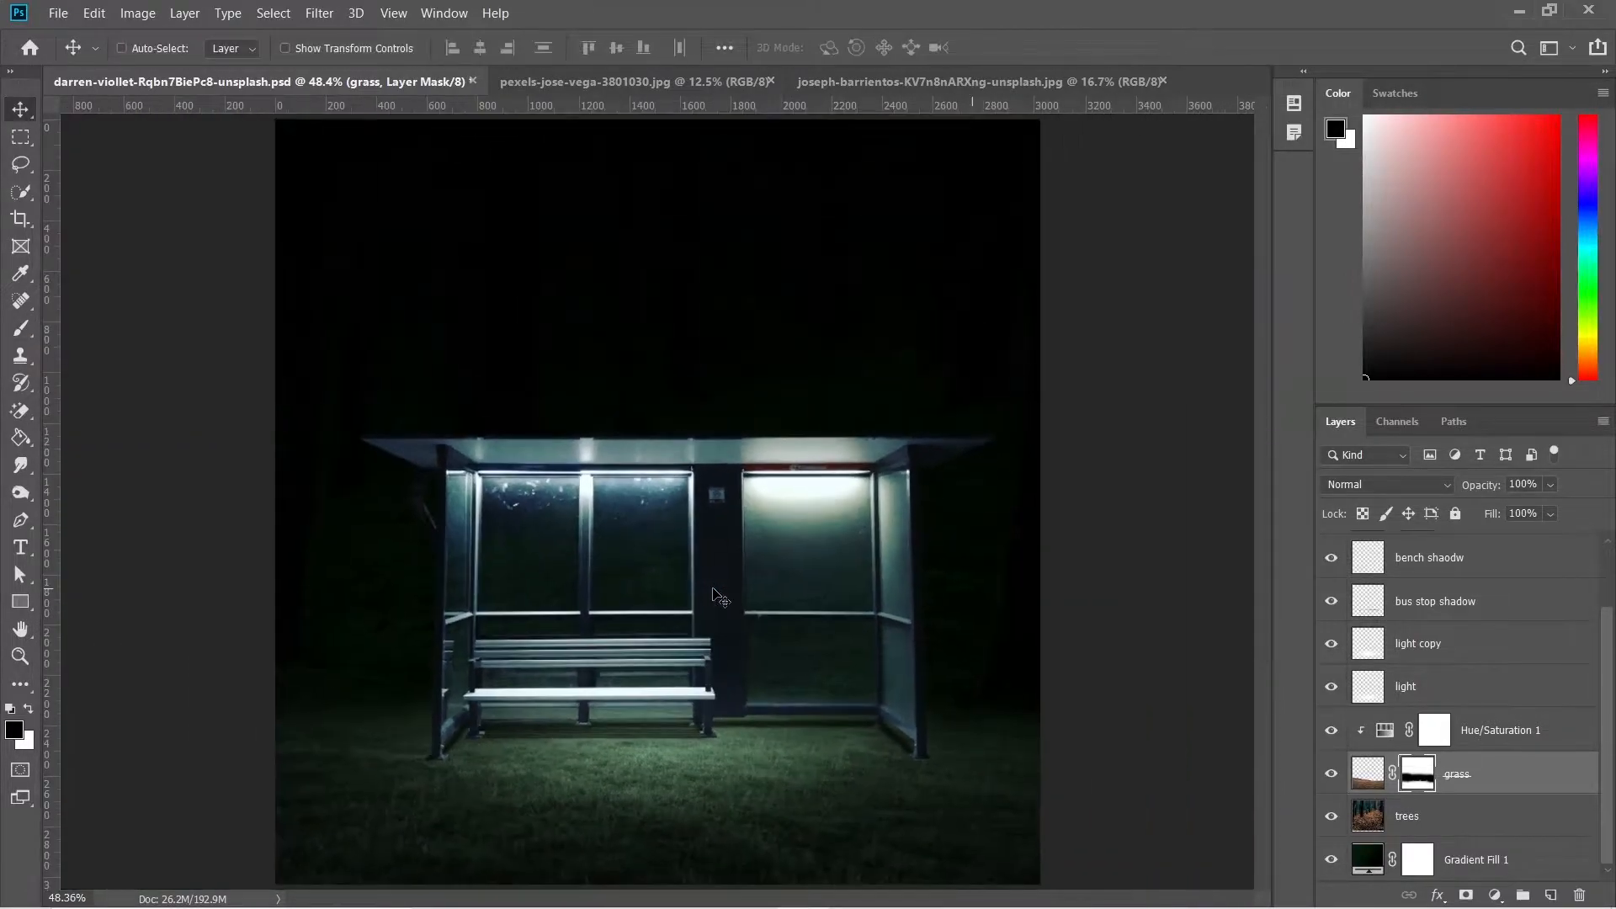
Make the windows layer active and close the two source photo documents, keeping only the bus stop composite open
left_click_drag(1608, 656, 1611, 572)
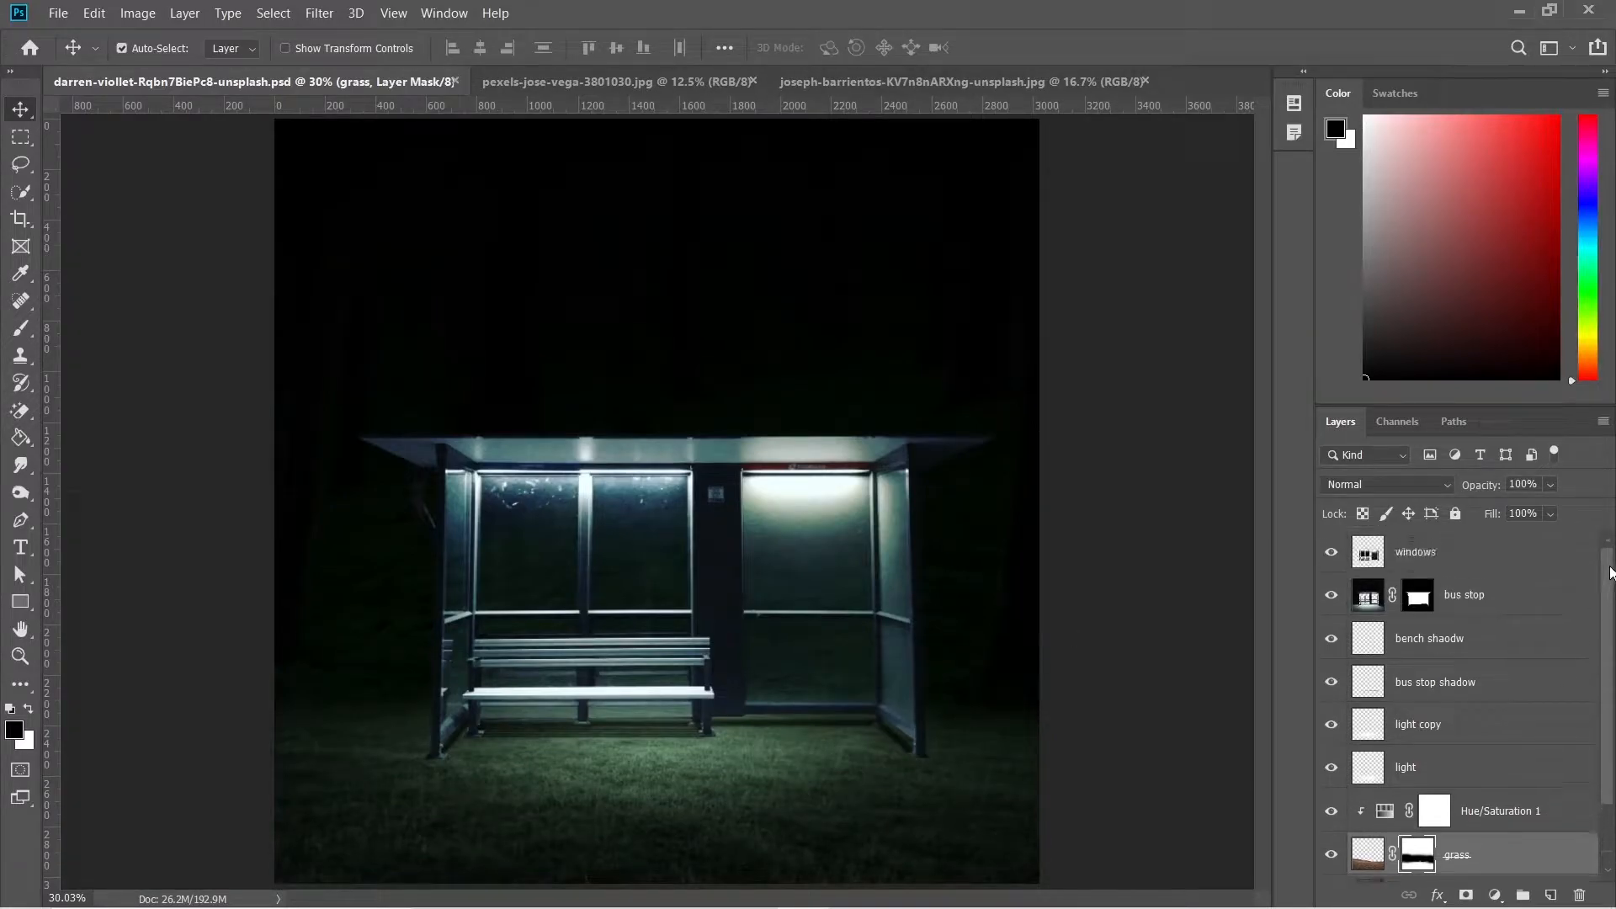
left_click(1437, 552)
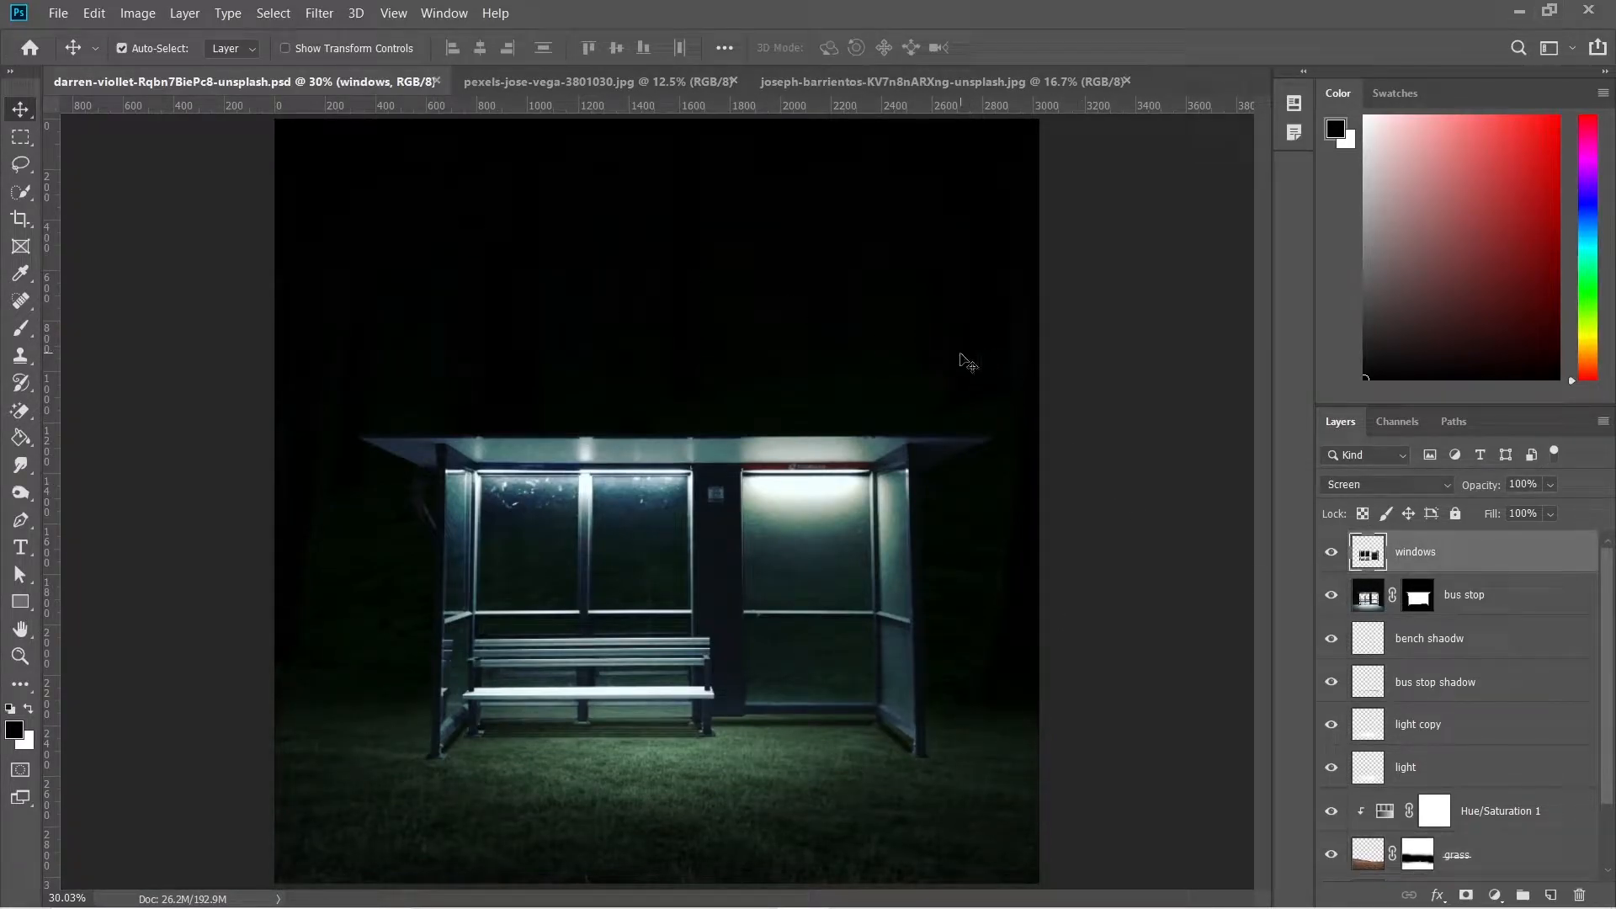
left_click(735, 80)
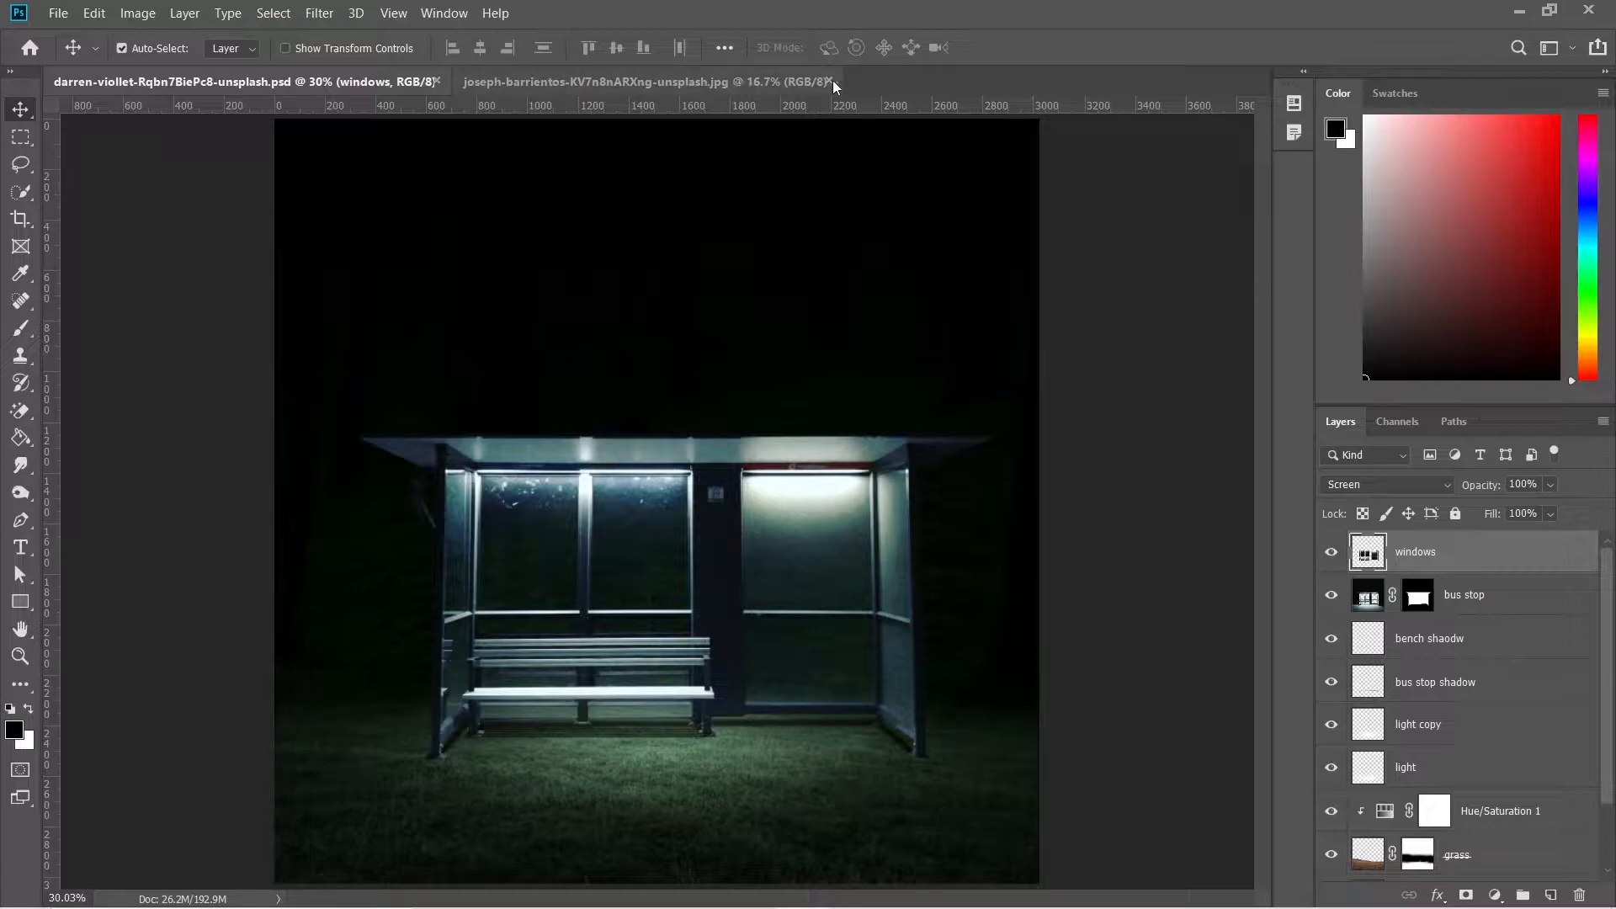
left_click(832, 79)
Open the robot photo and cut the robot out of its background with the Pen tool and a layer mask
left_click(56, 13)
left_click(84, 48)
left_click(482, 211)
double_click(481, 210)
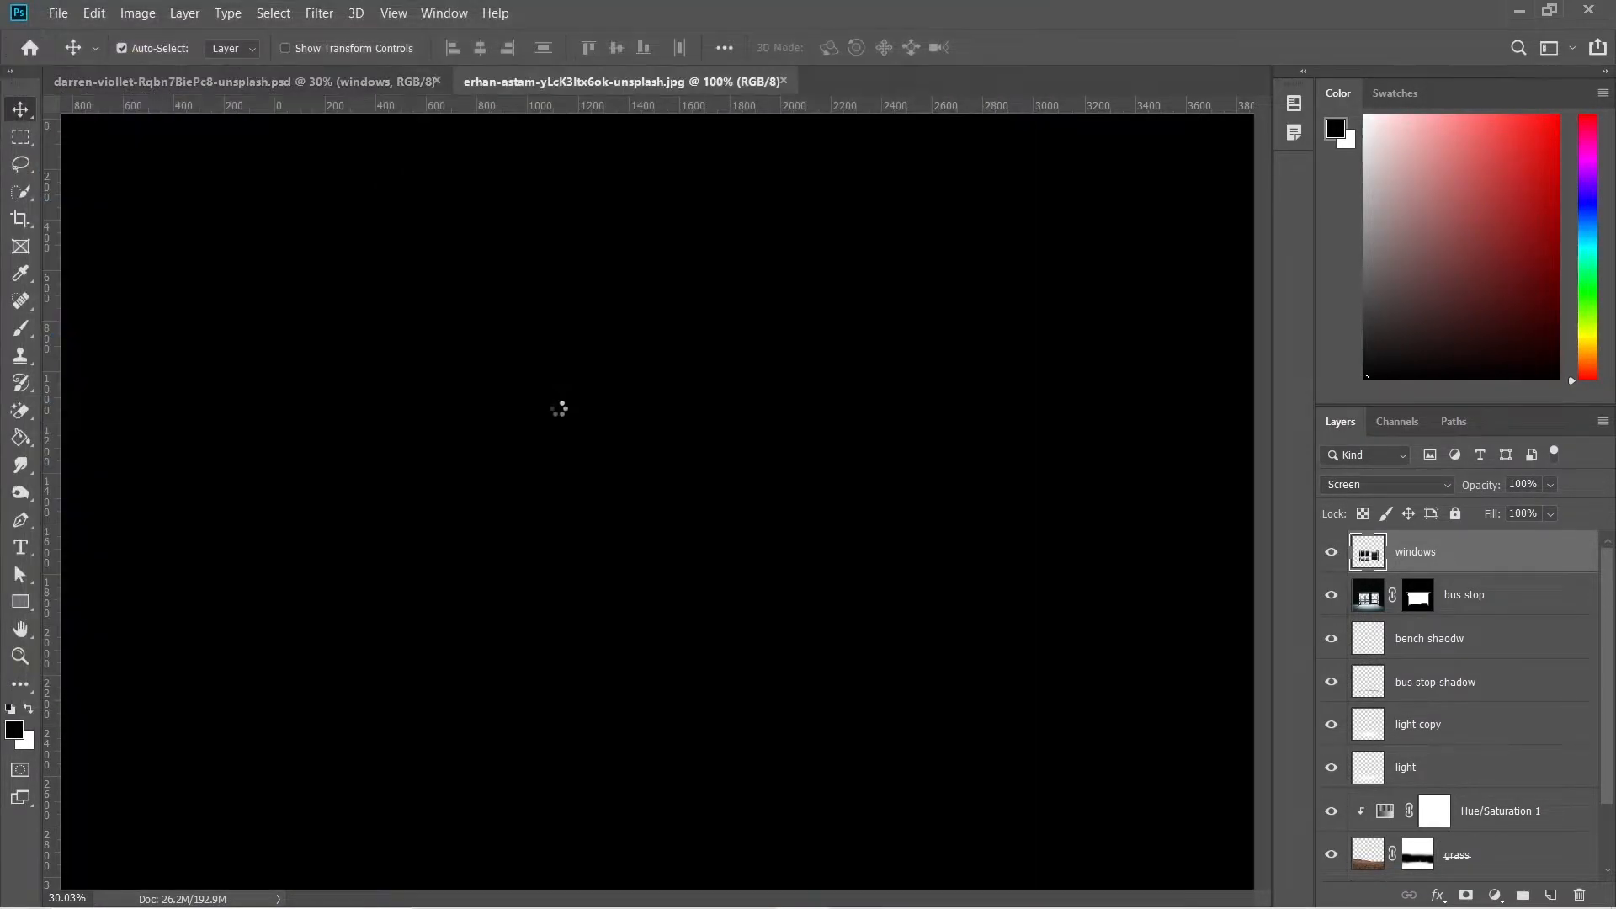
key("p")
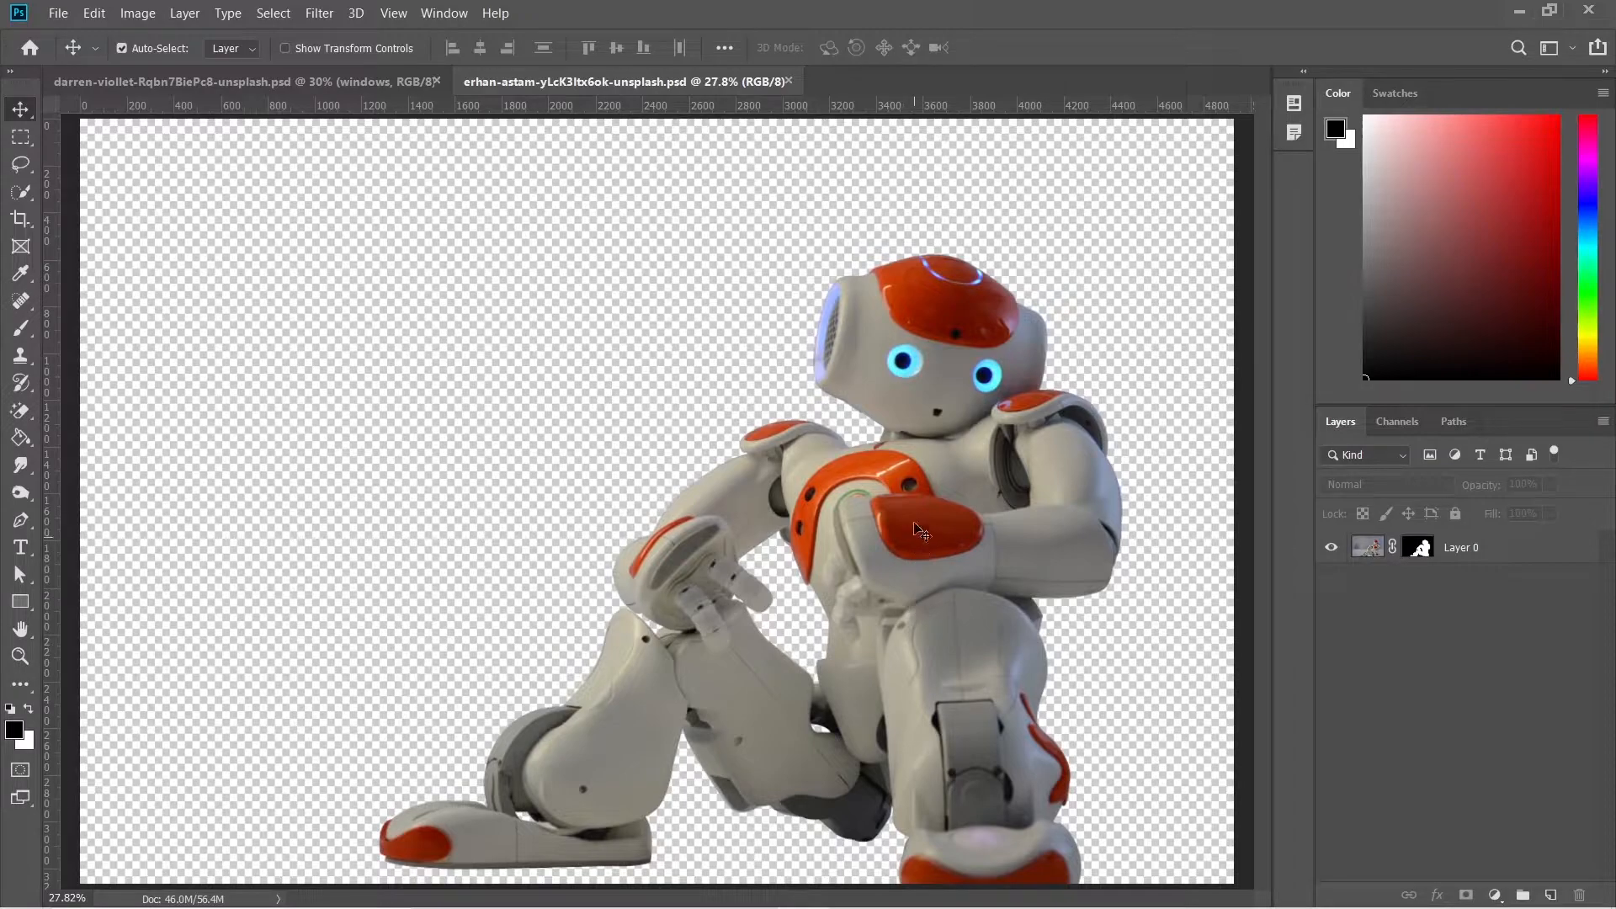
Bring the masked robot into the bus stop composite as a layer named "robot" and apply its layer mask
left_click_drag(926, 539, 841, 623)
double_click(1457, 553)
type("robot")
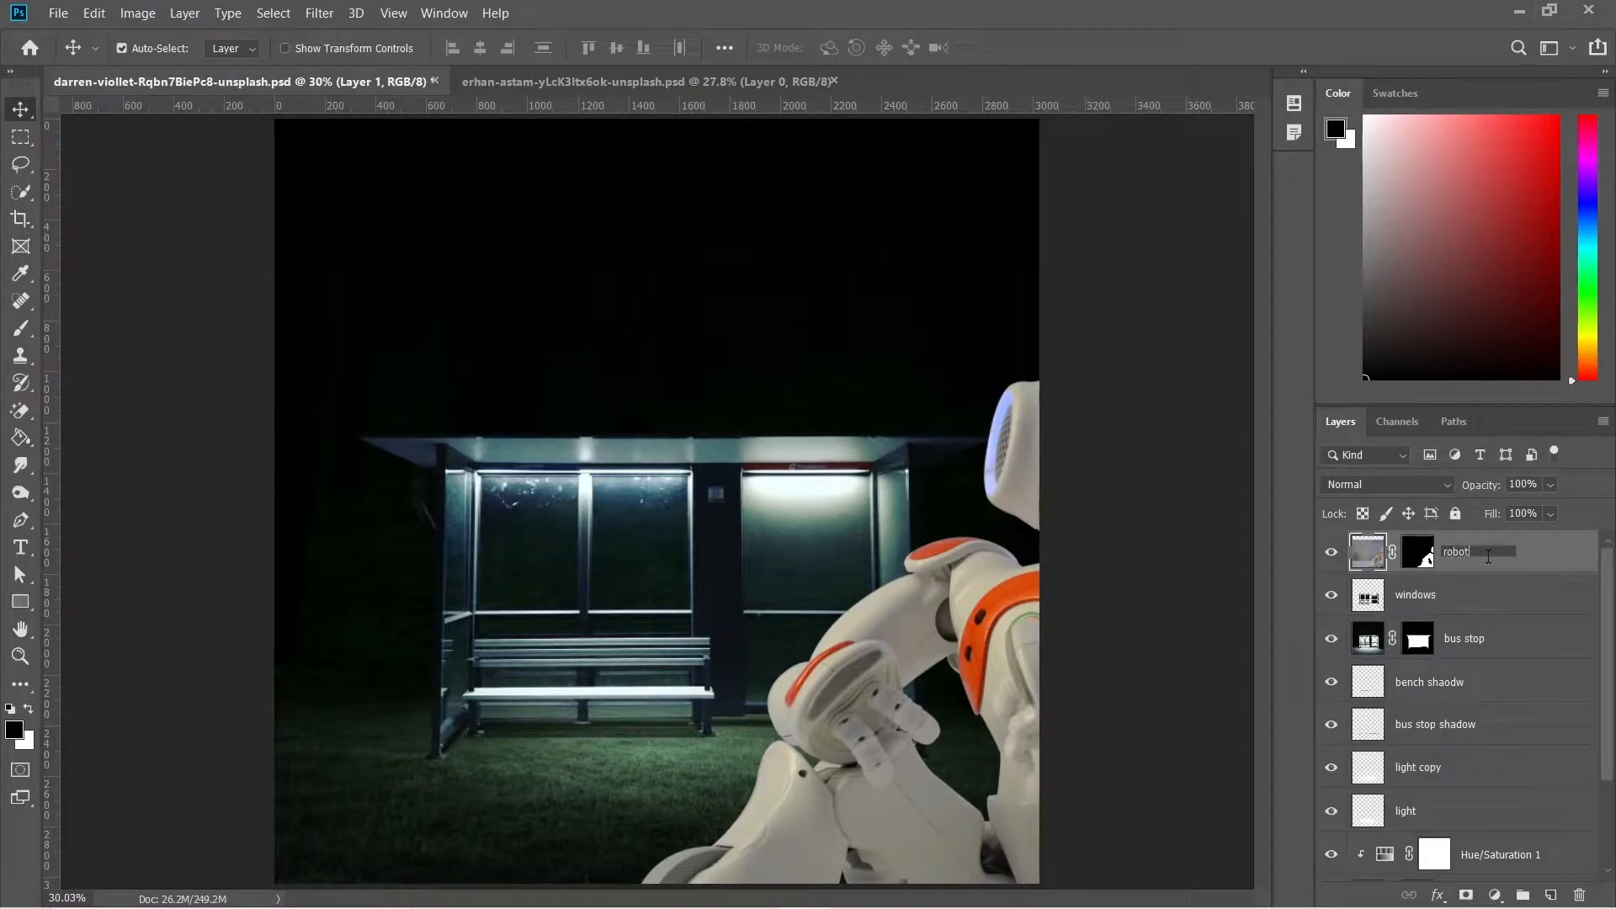
key("Return")
right_click(1429, 557)
left_click(1431, 616)
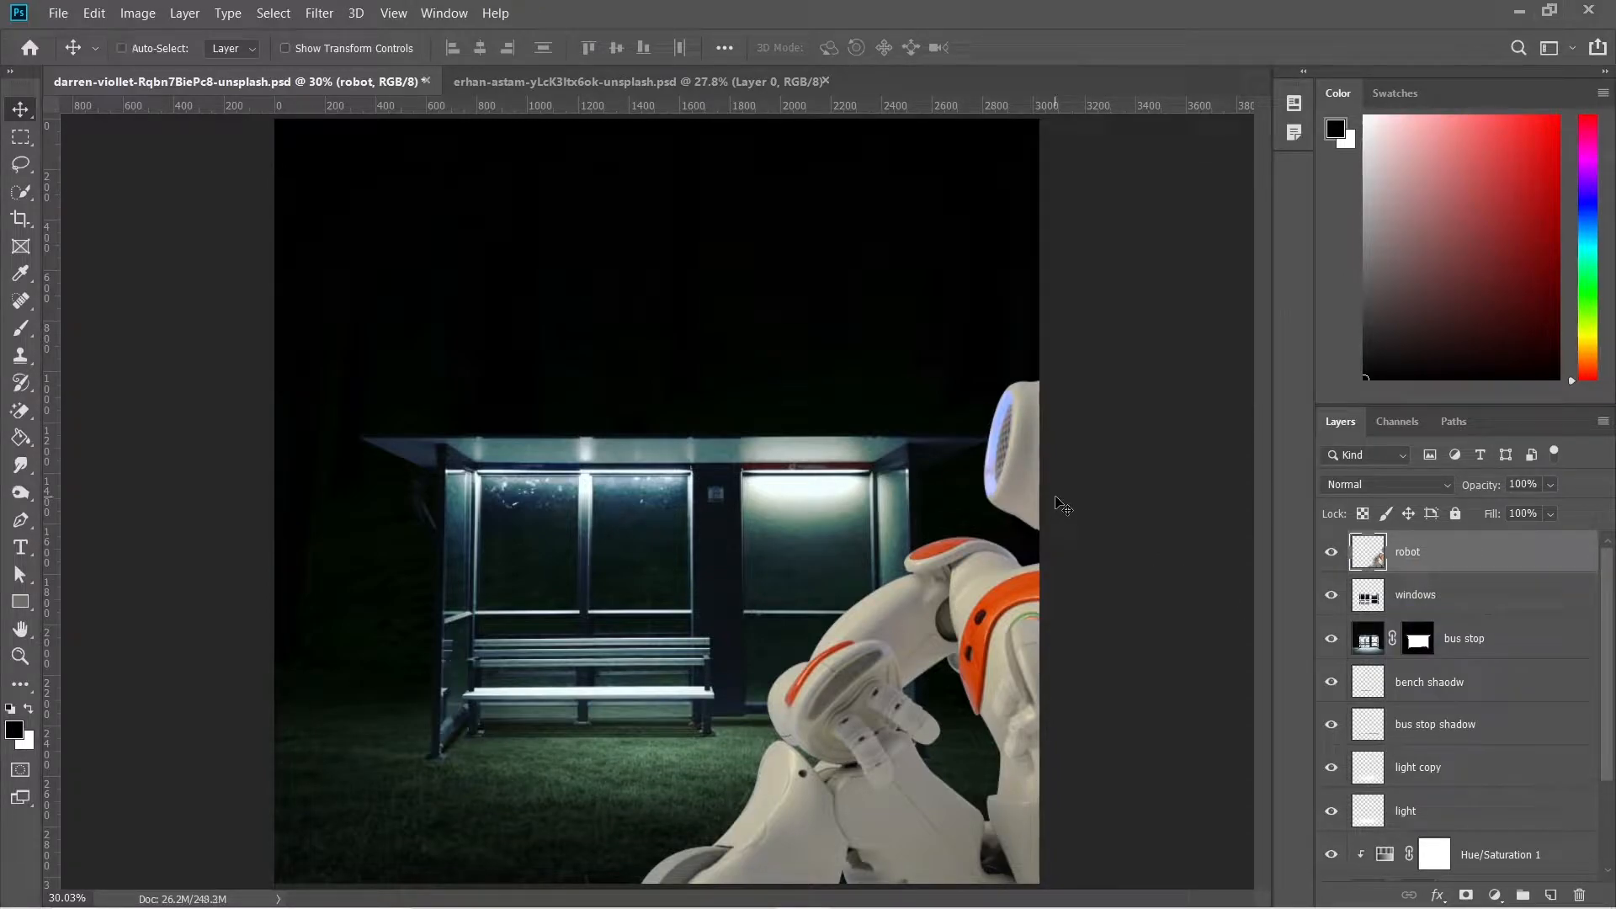
Scale the robot down proportionally to about 34% and position it inside the right half of the bus shelter, feet on the grass
key("ctrl+t")
left_click_drag(1063, 508, 759, 309)
left_click_drag(611, 176, 671, 583)
left_click_drag(697, 638, 815, 553)
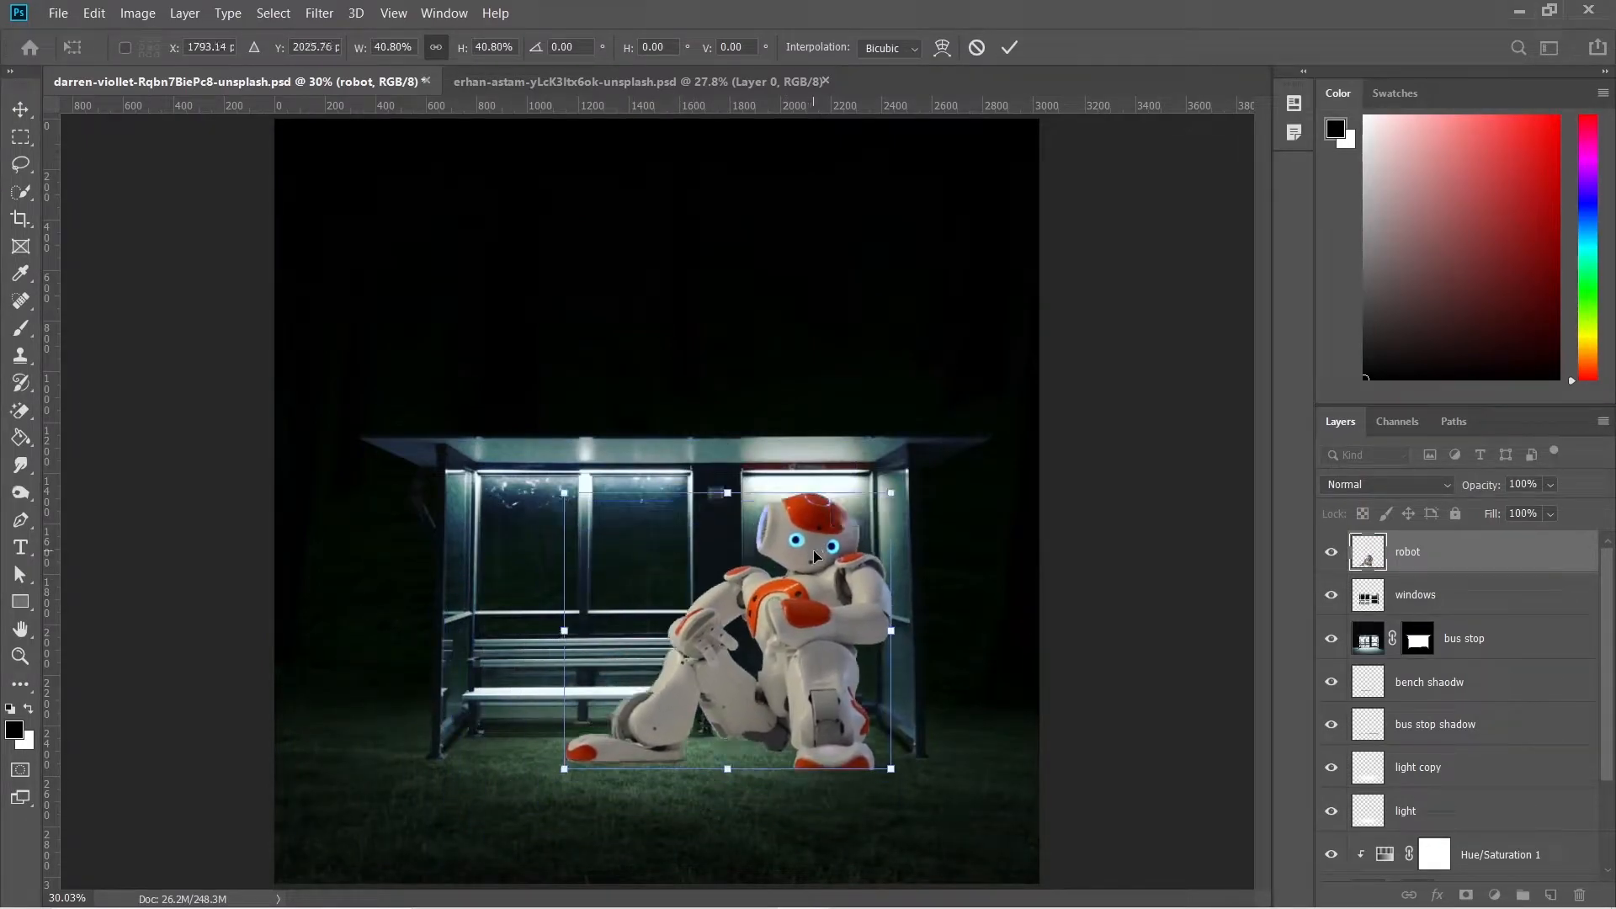
left_click_drag(734, 494, 738, 522)
left_click_drag(798, 607, 810, 596)
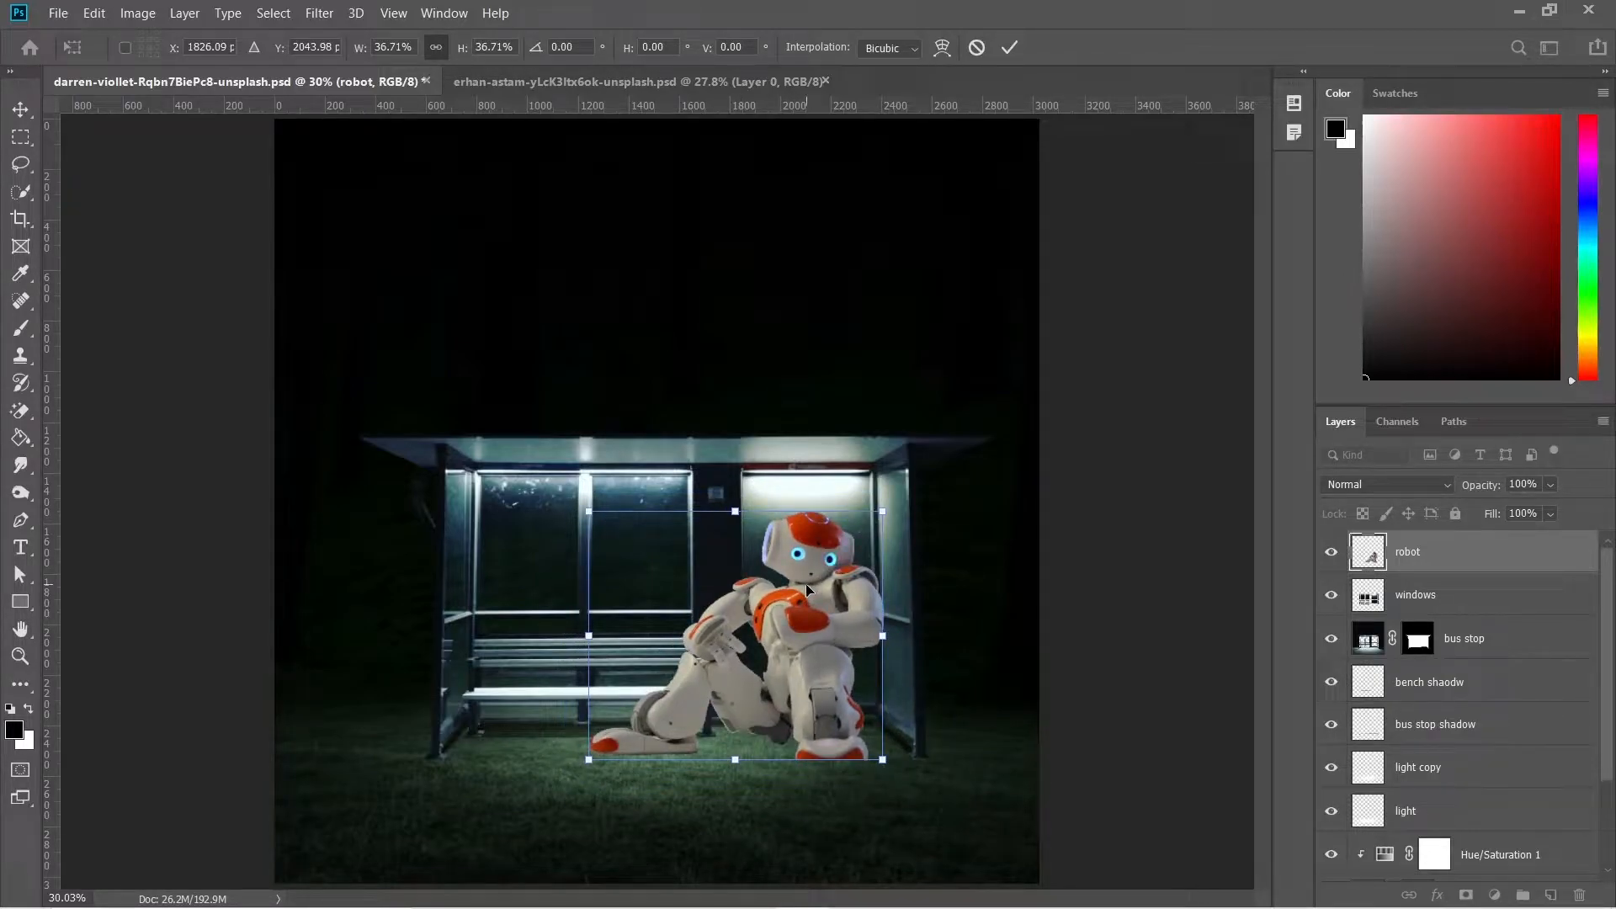
left_click_drag(737, 511, 737, 530)
left_click_drag(800, 614, 823, 616)
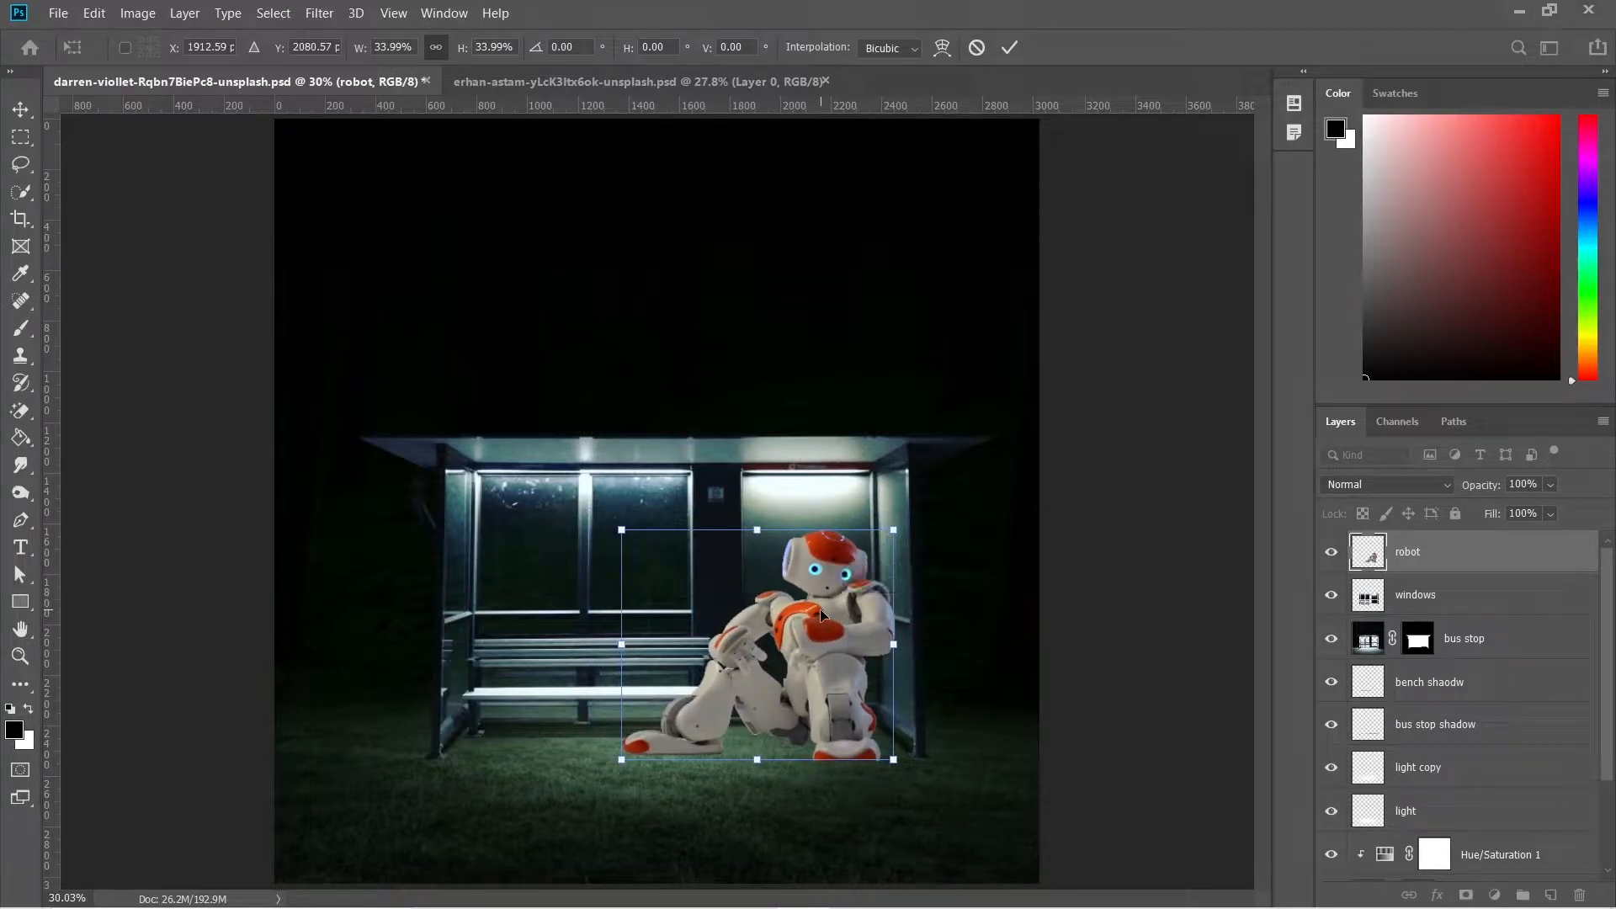
key("Return")
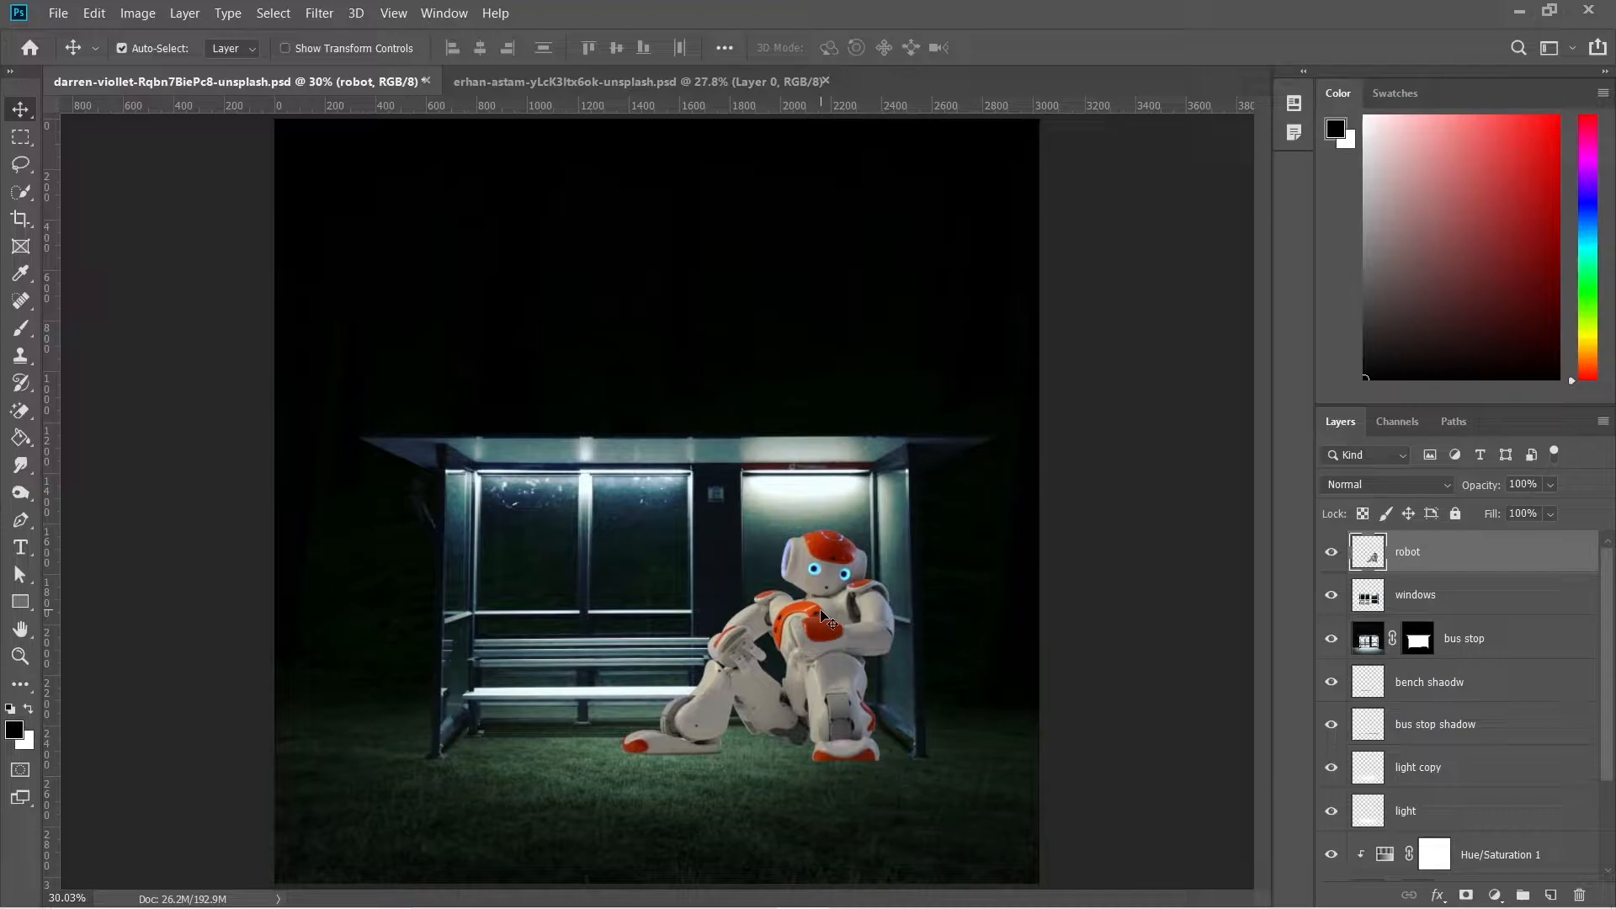
Enlarge the robot slightly upward from its feet and nudge it a little left within the shelter
scroll(833, 628, "up", 5)
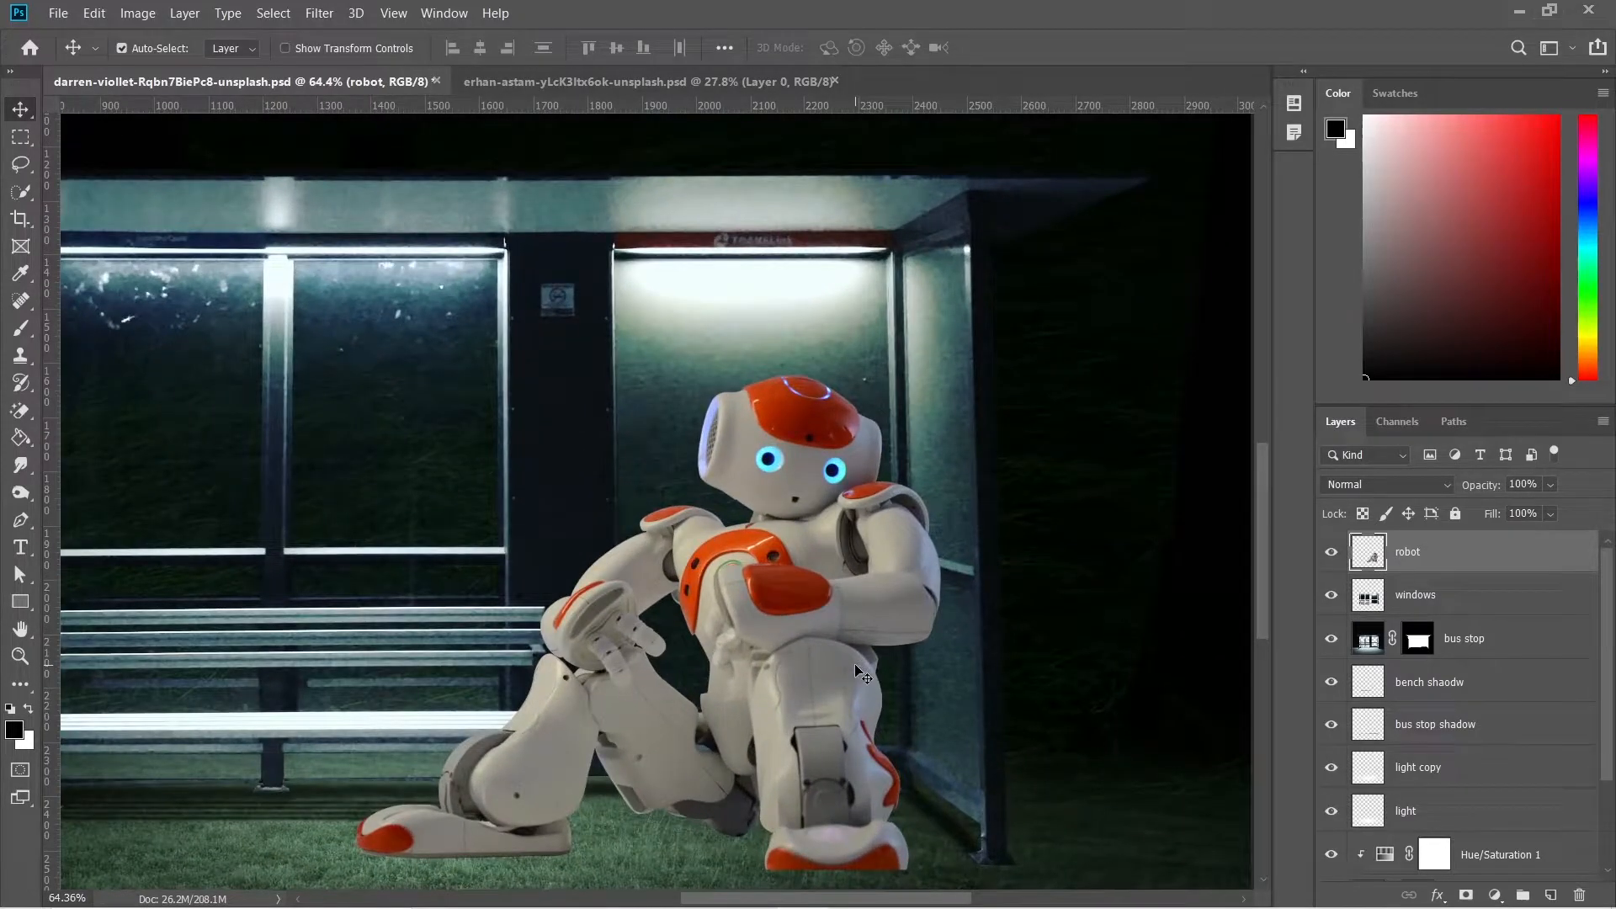
key("ctrl+t")
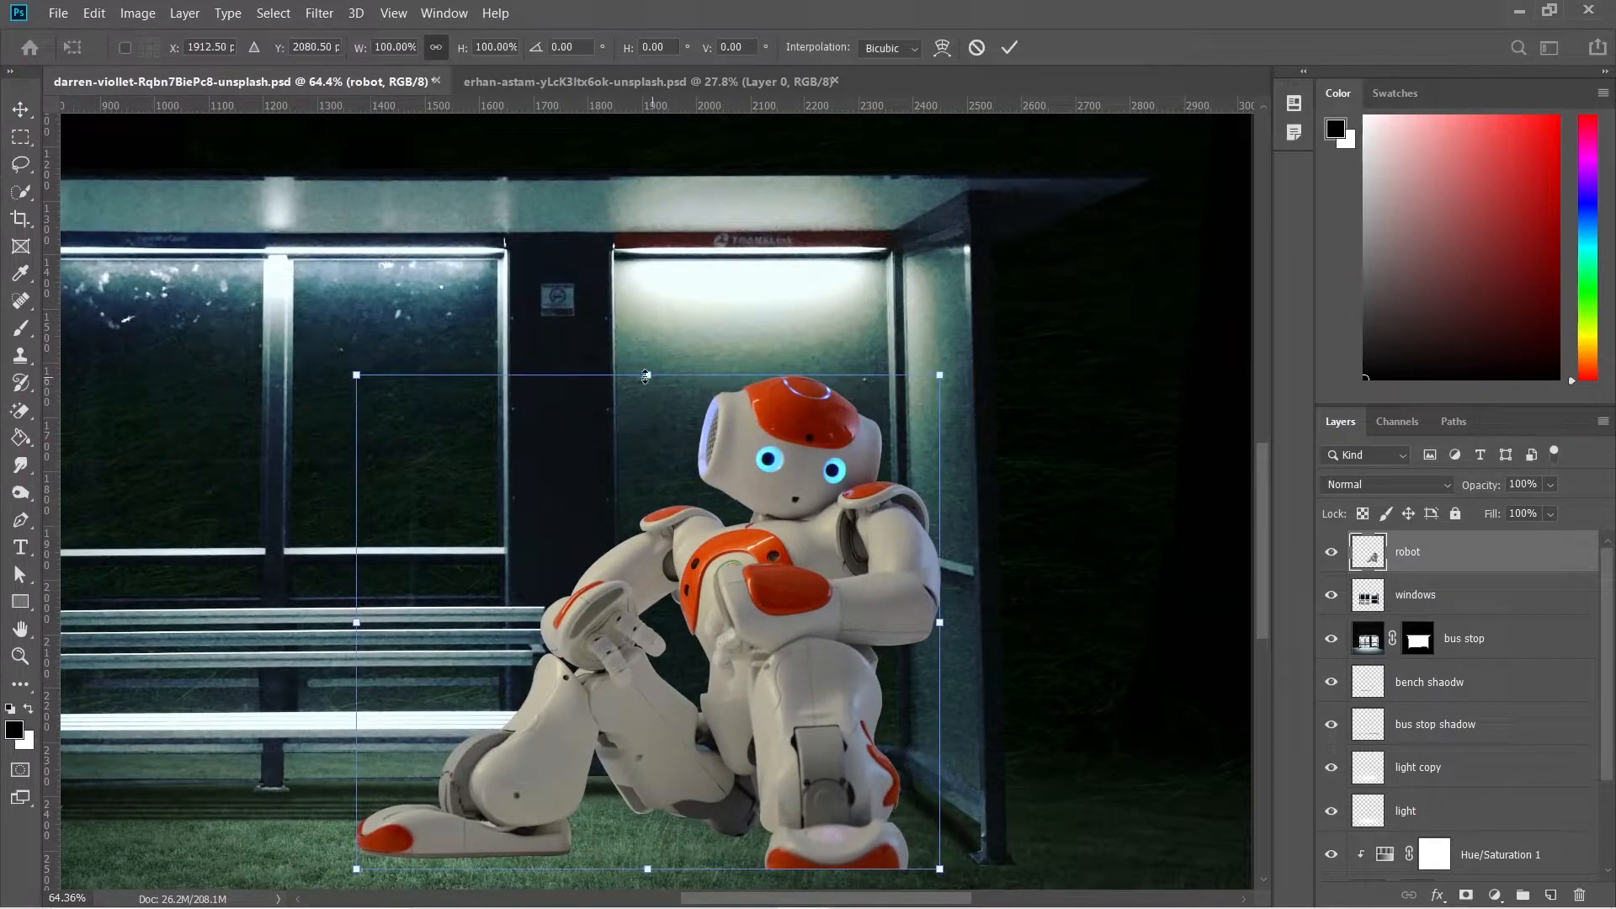
left_click_drag(650, 374, 657, 330)
key("ctrl+z")
key("Return")
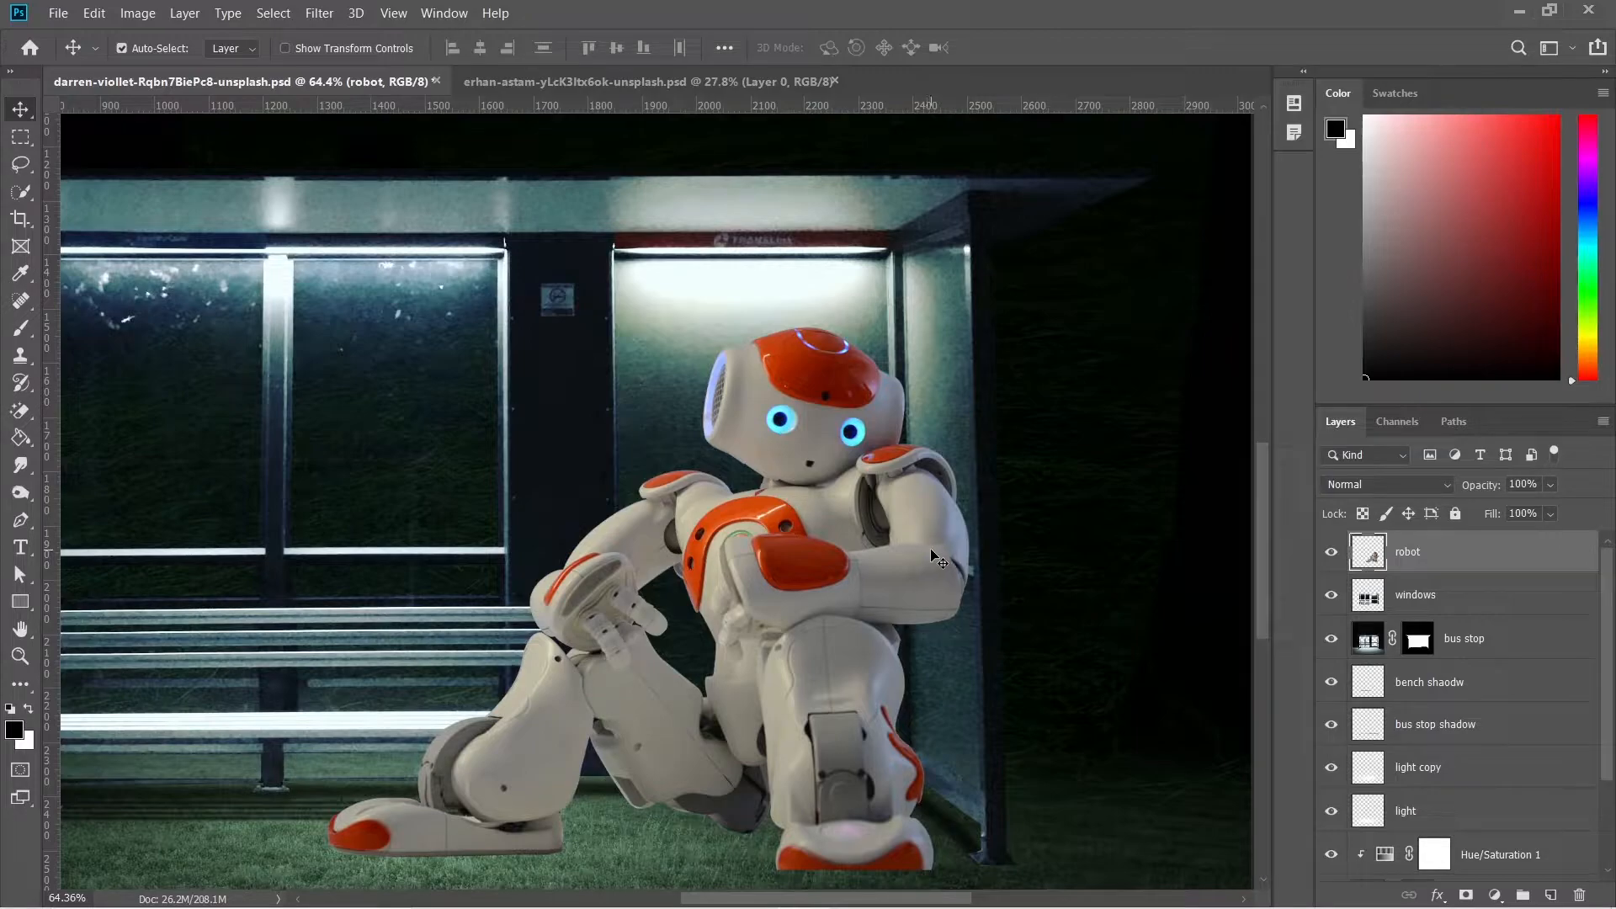
left_click_drag(936, 558, 919, 558)
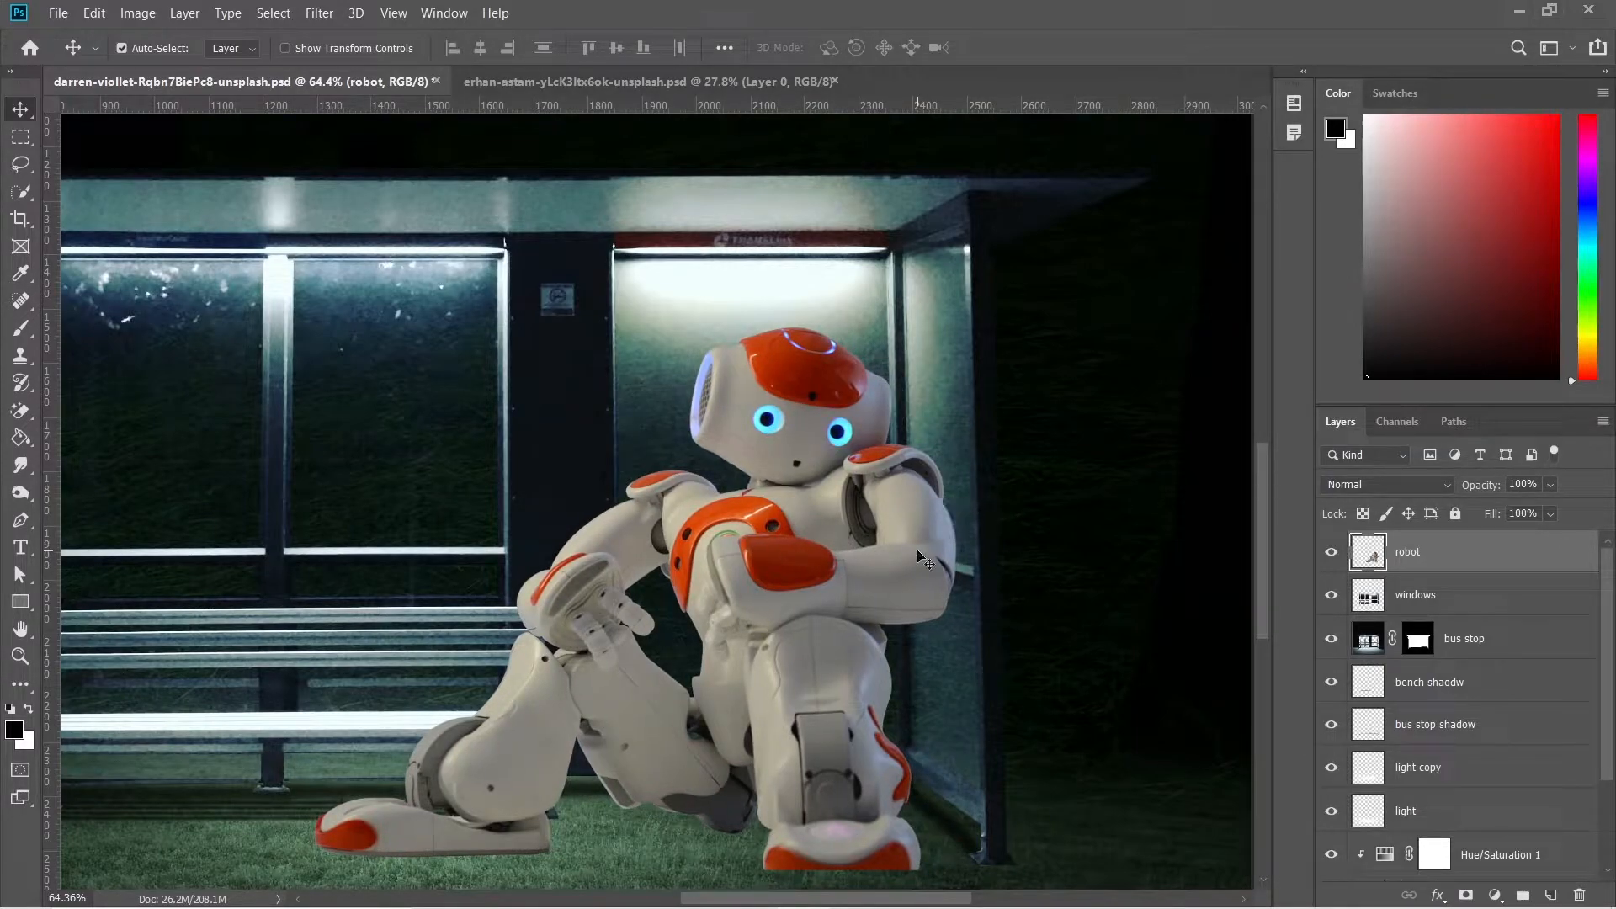
key("ctrl+0")
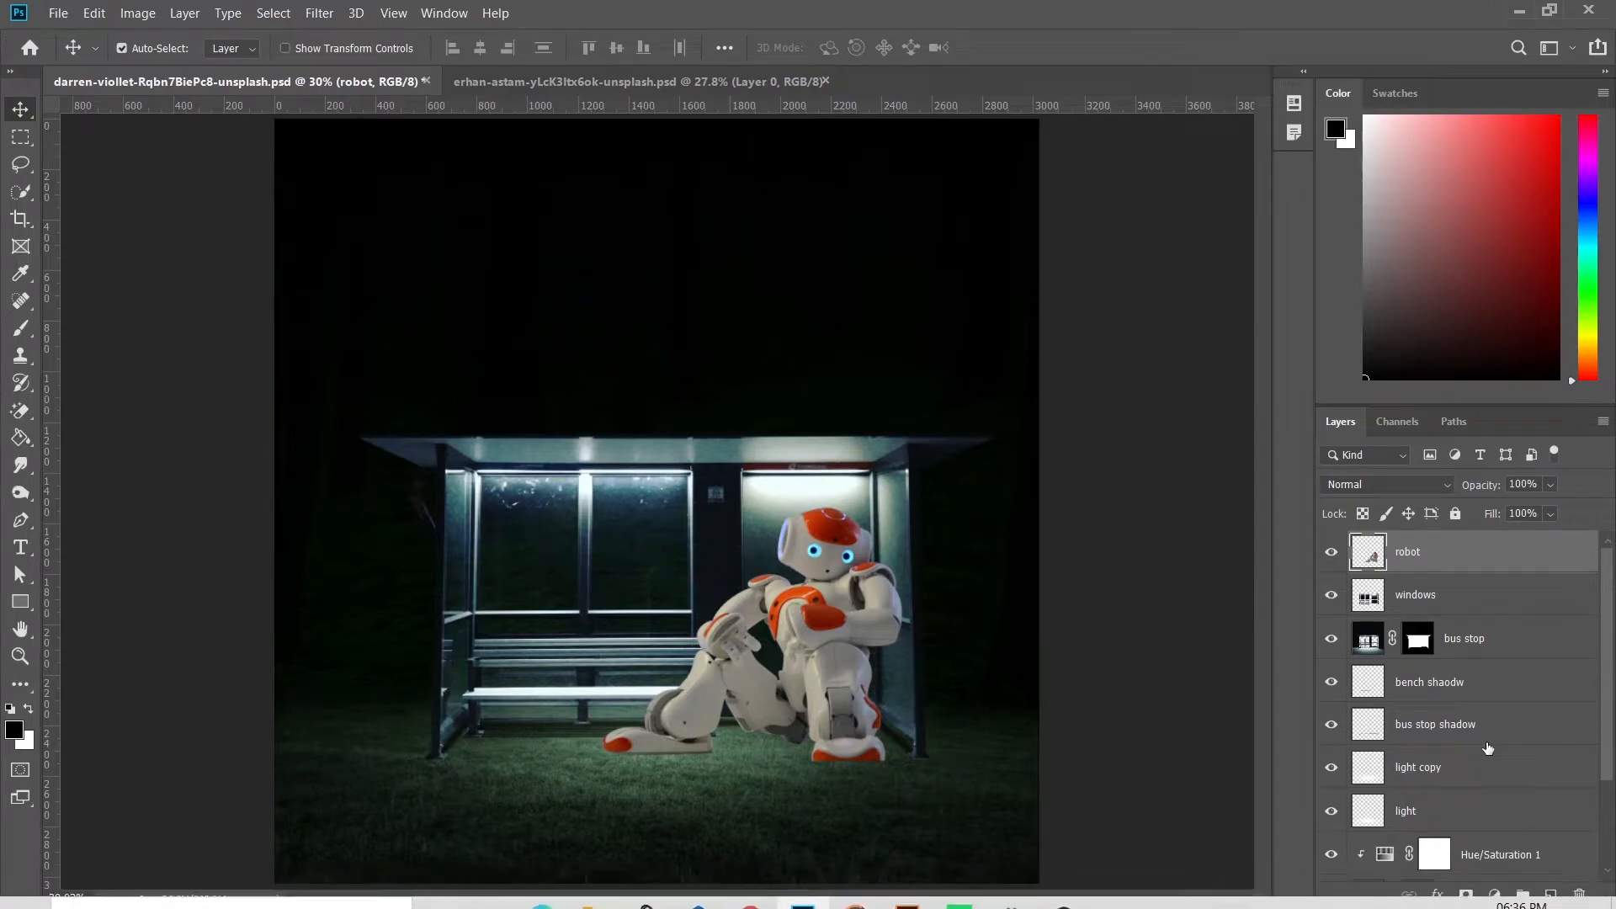
Add a Levels adjustment clipped to the robot with the black input at 24 and the white input at 225
left_click(1494, 895)
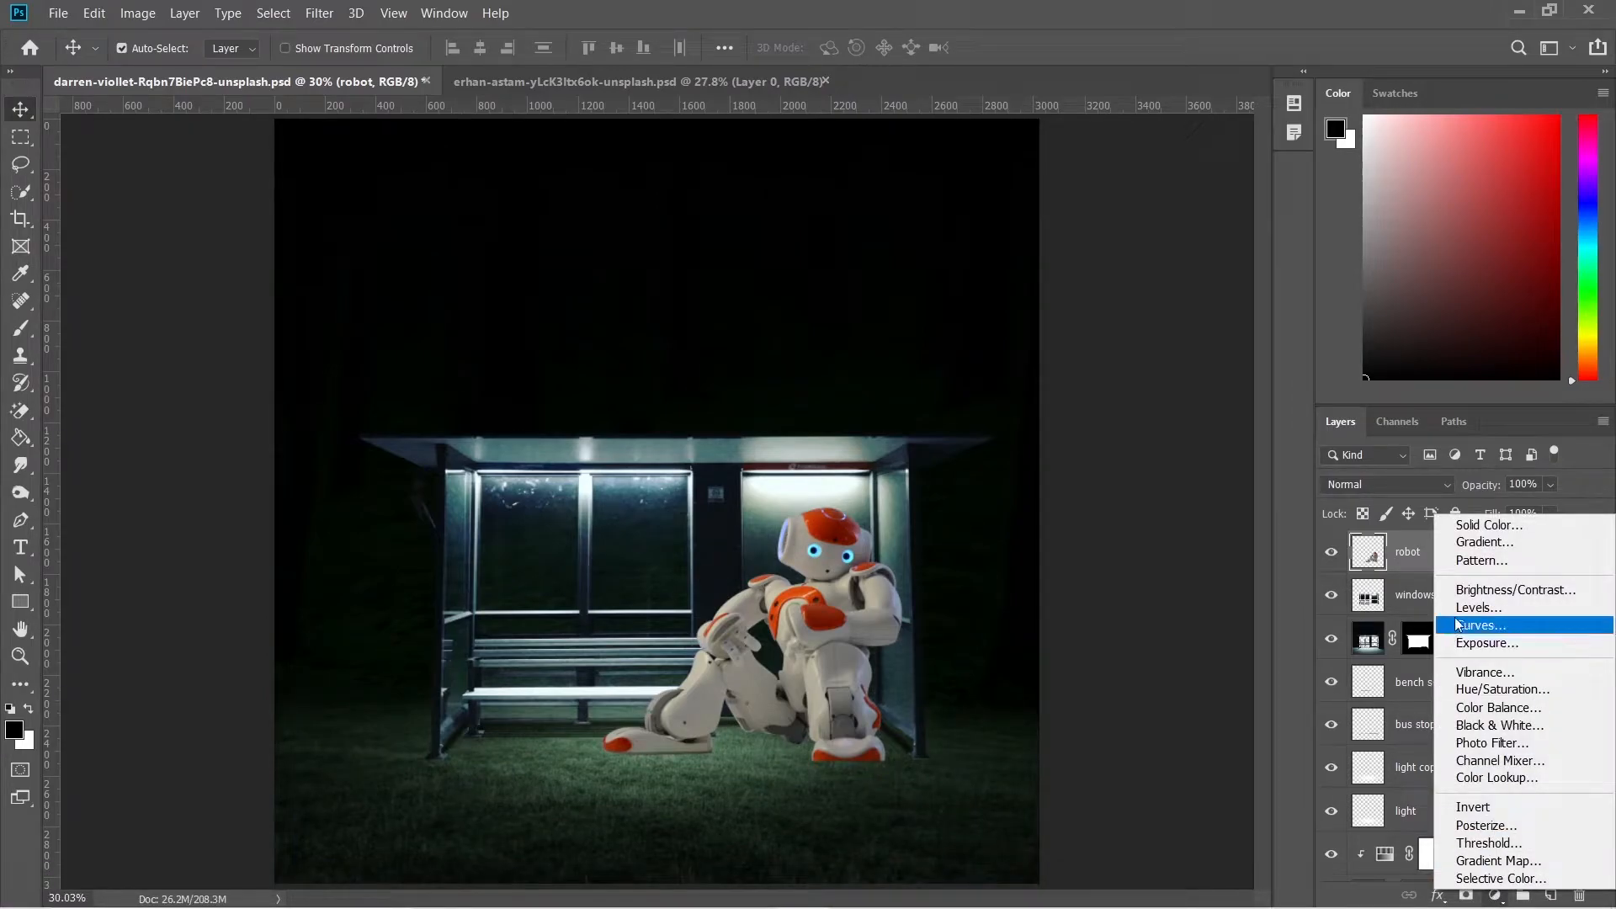
left_click(1456, 623)
left_click(1114, 551)
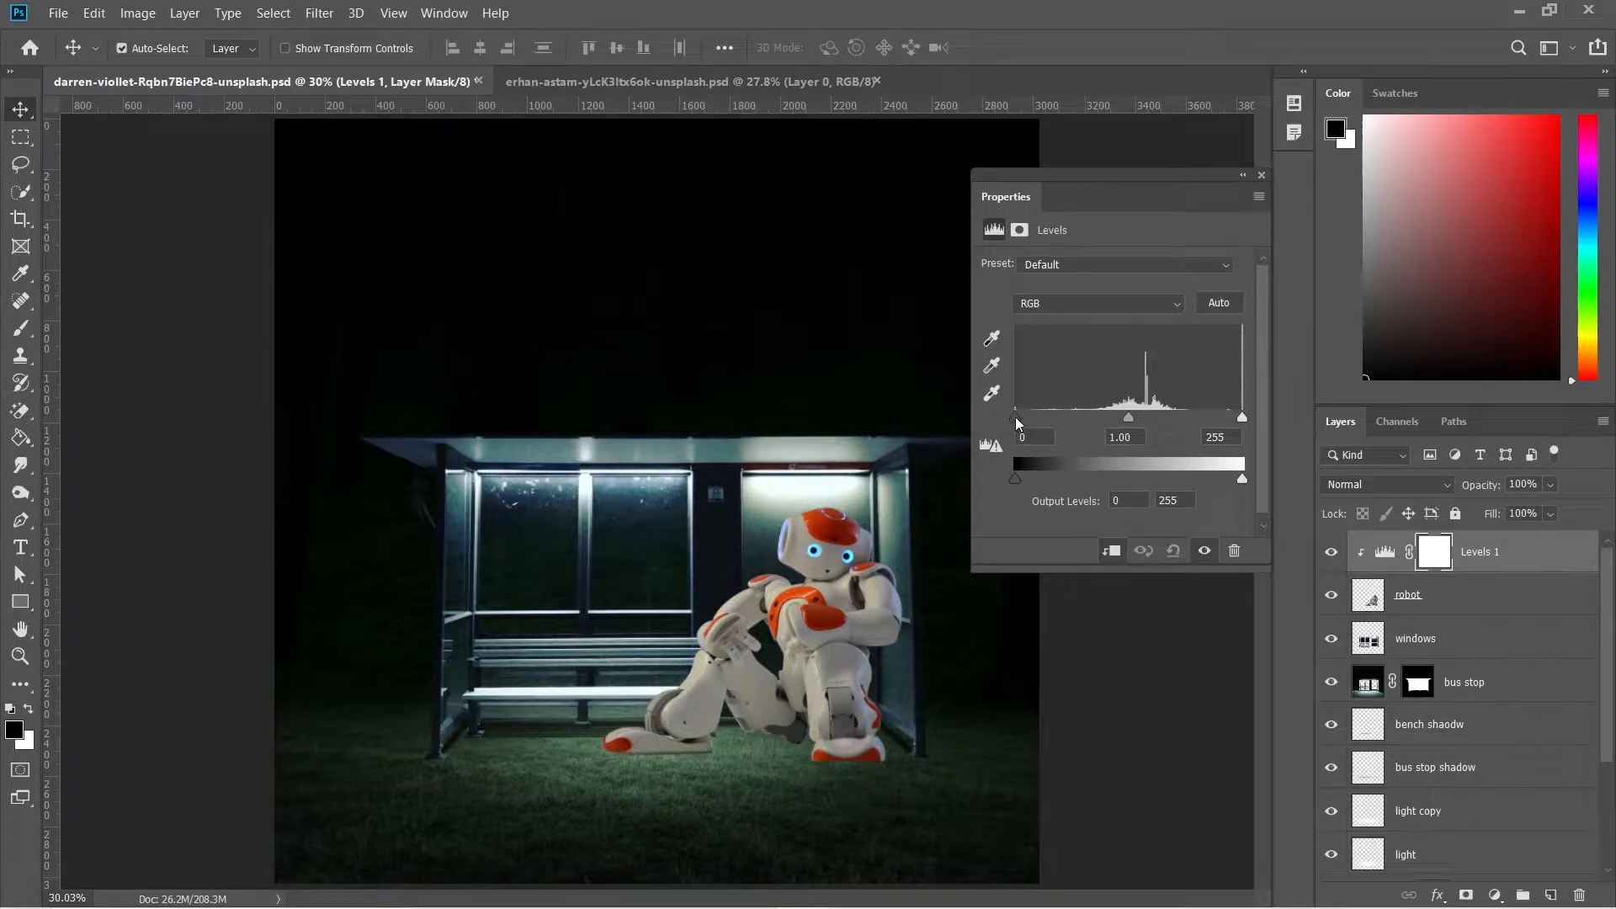
left_click_drag(1016, 418, 1038, 418)
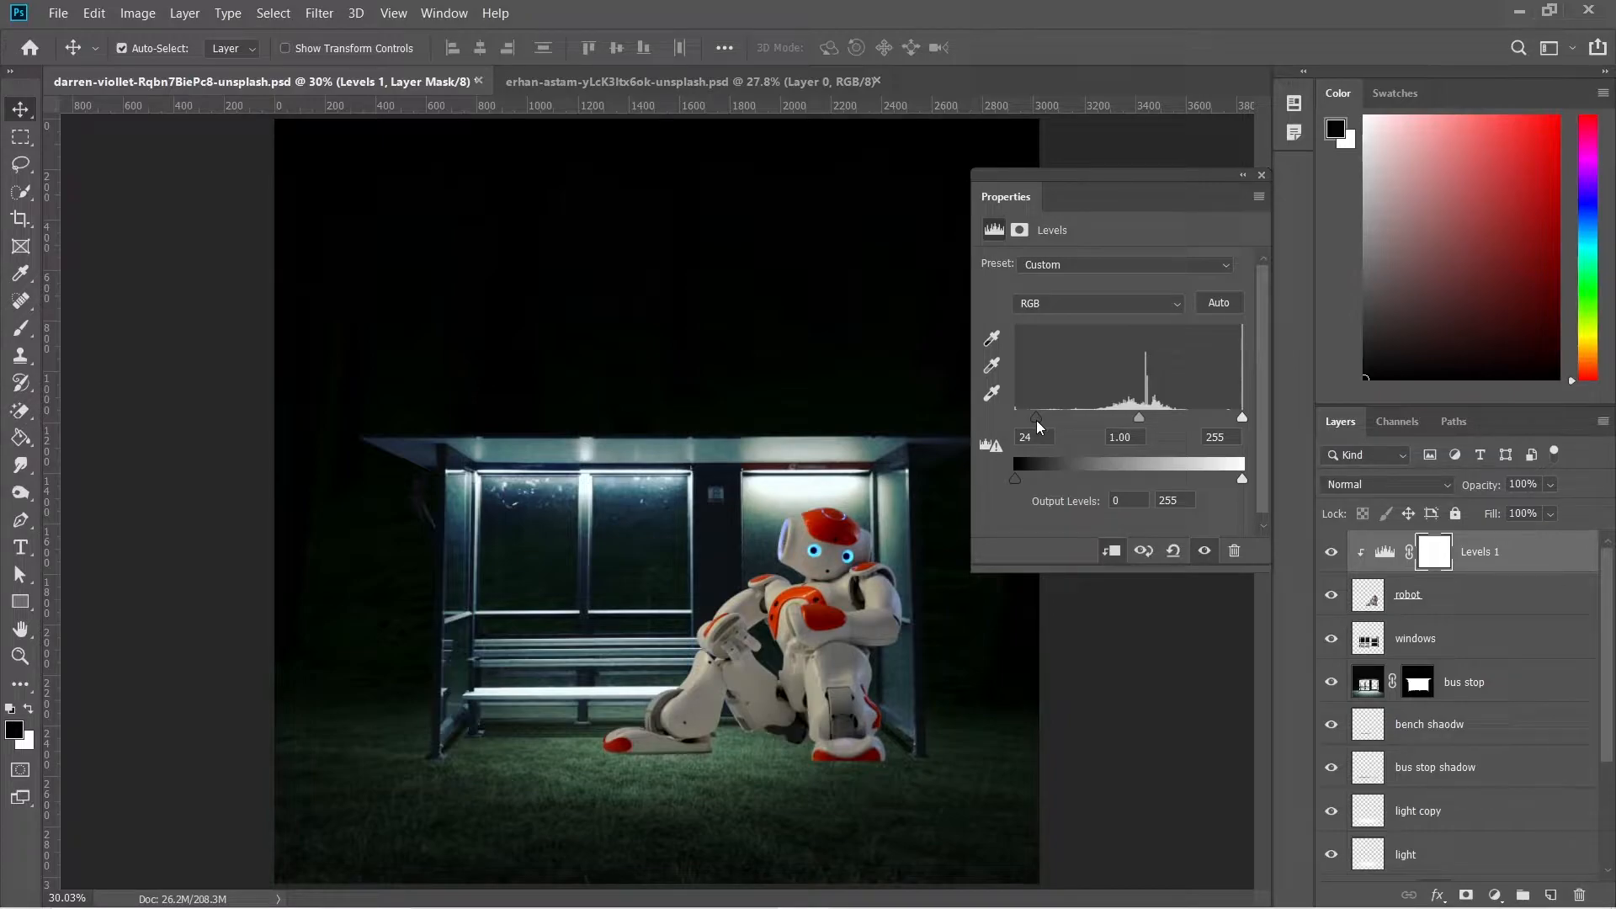
left_click_drag(1244, 418, 1228, 418)
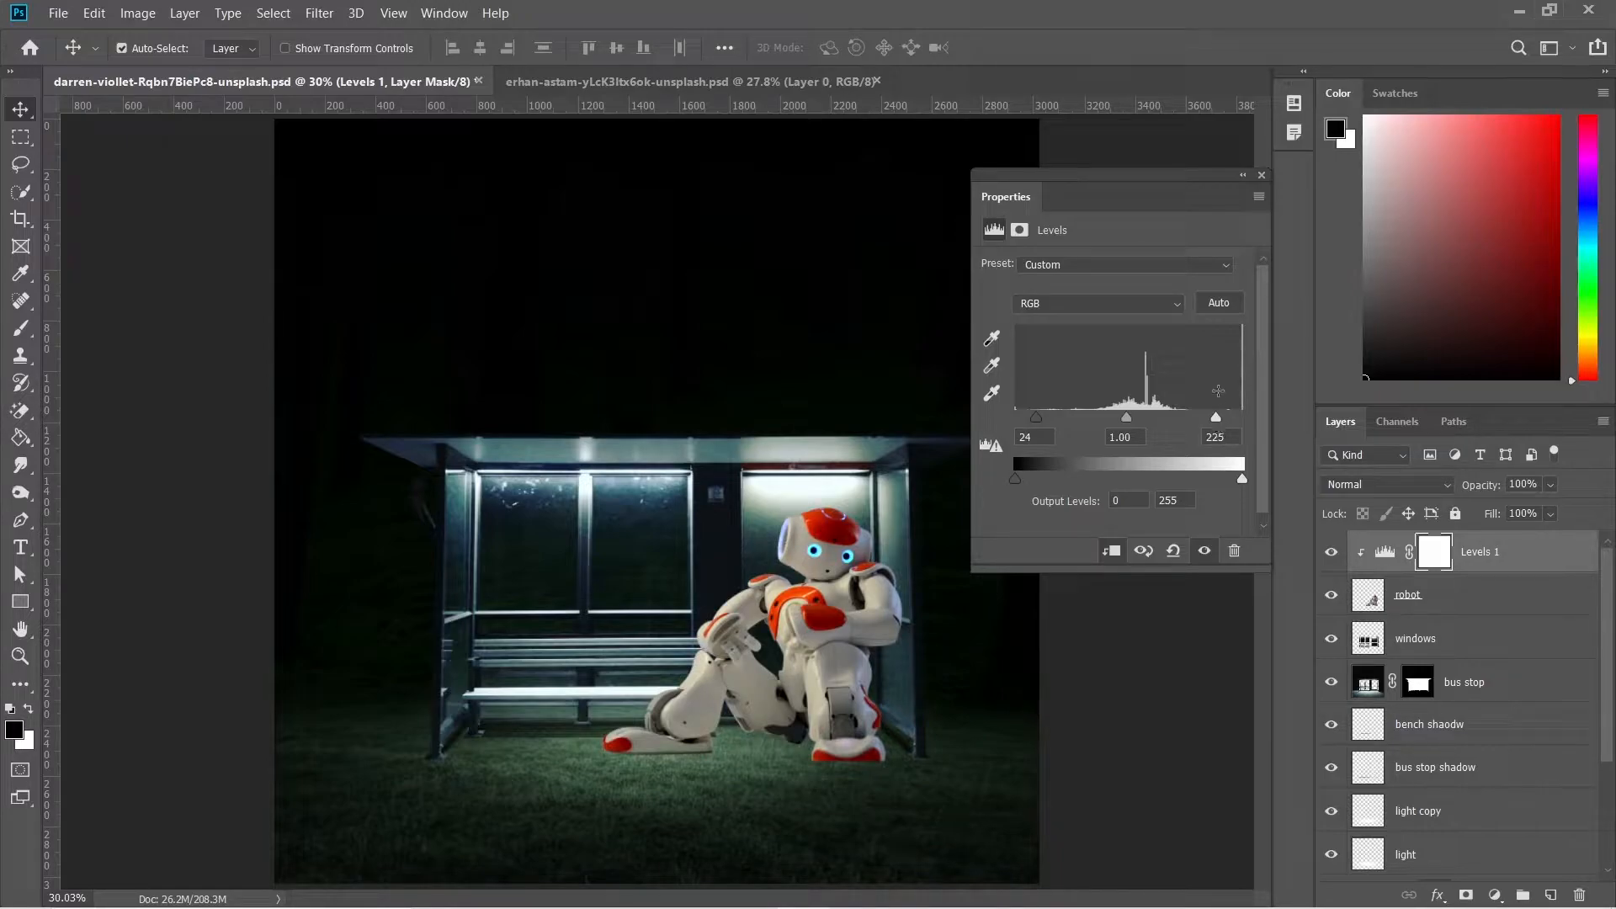
left_click(1262, 177)
Add a clipped Brightness/Contrast adjustment directly above the robot layer and set its brightness to -77
left_click(1391, 590)
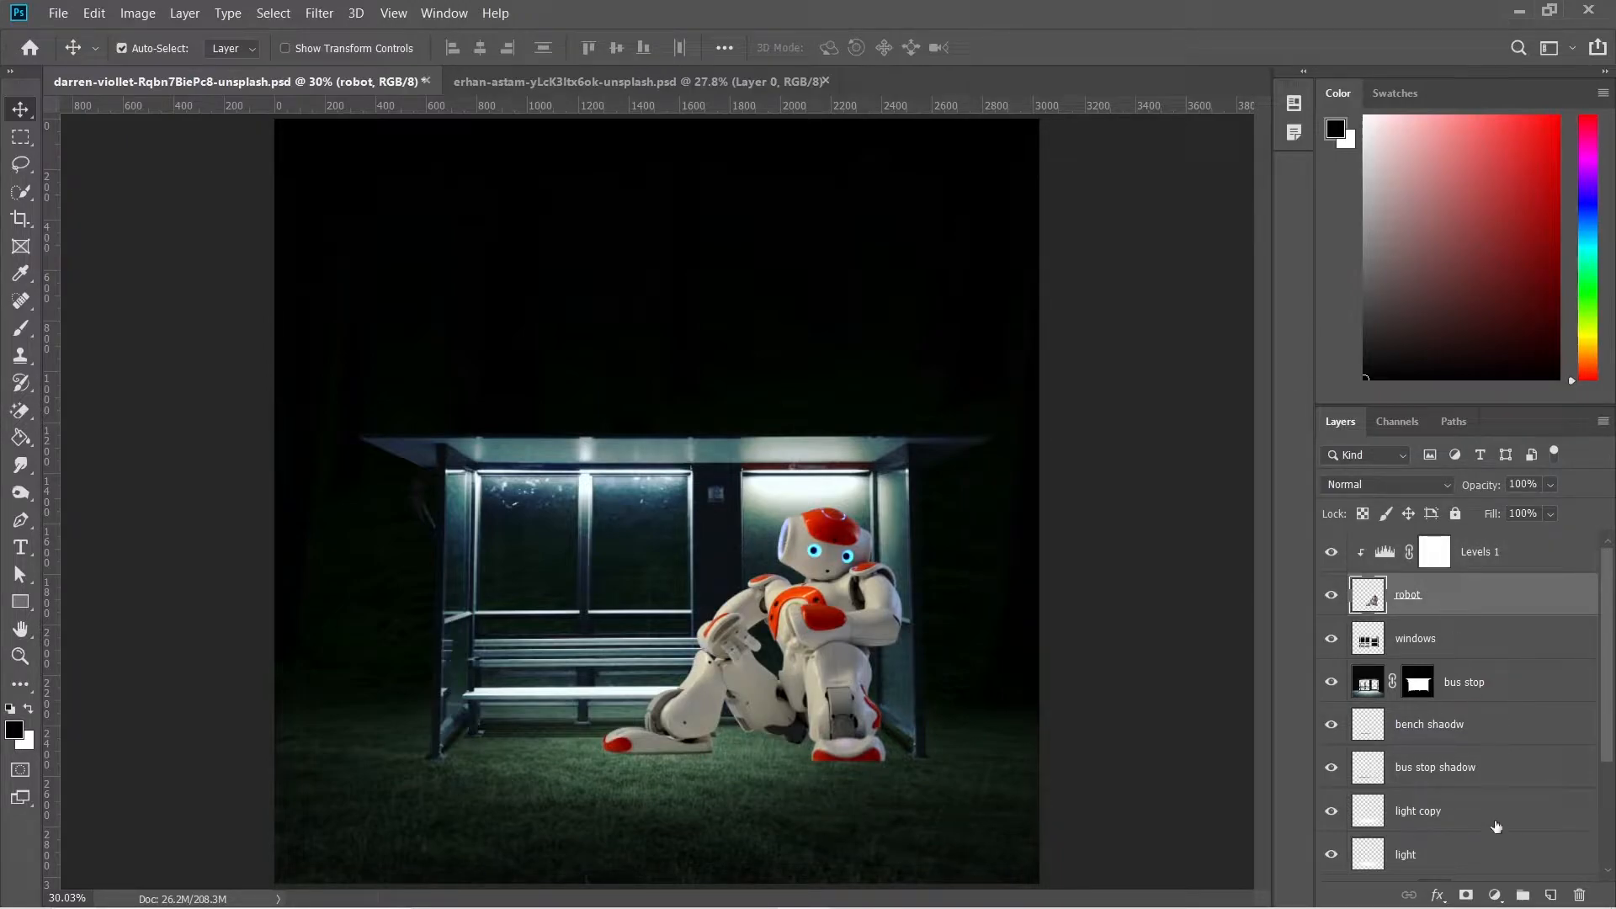
left_click(1496, 895)
left_click(1469, 588)
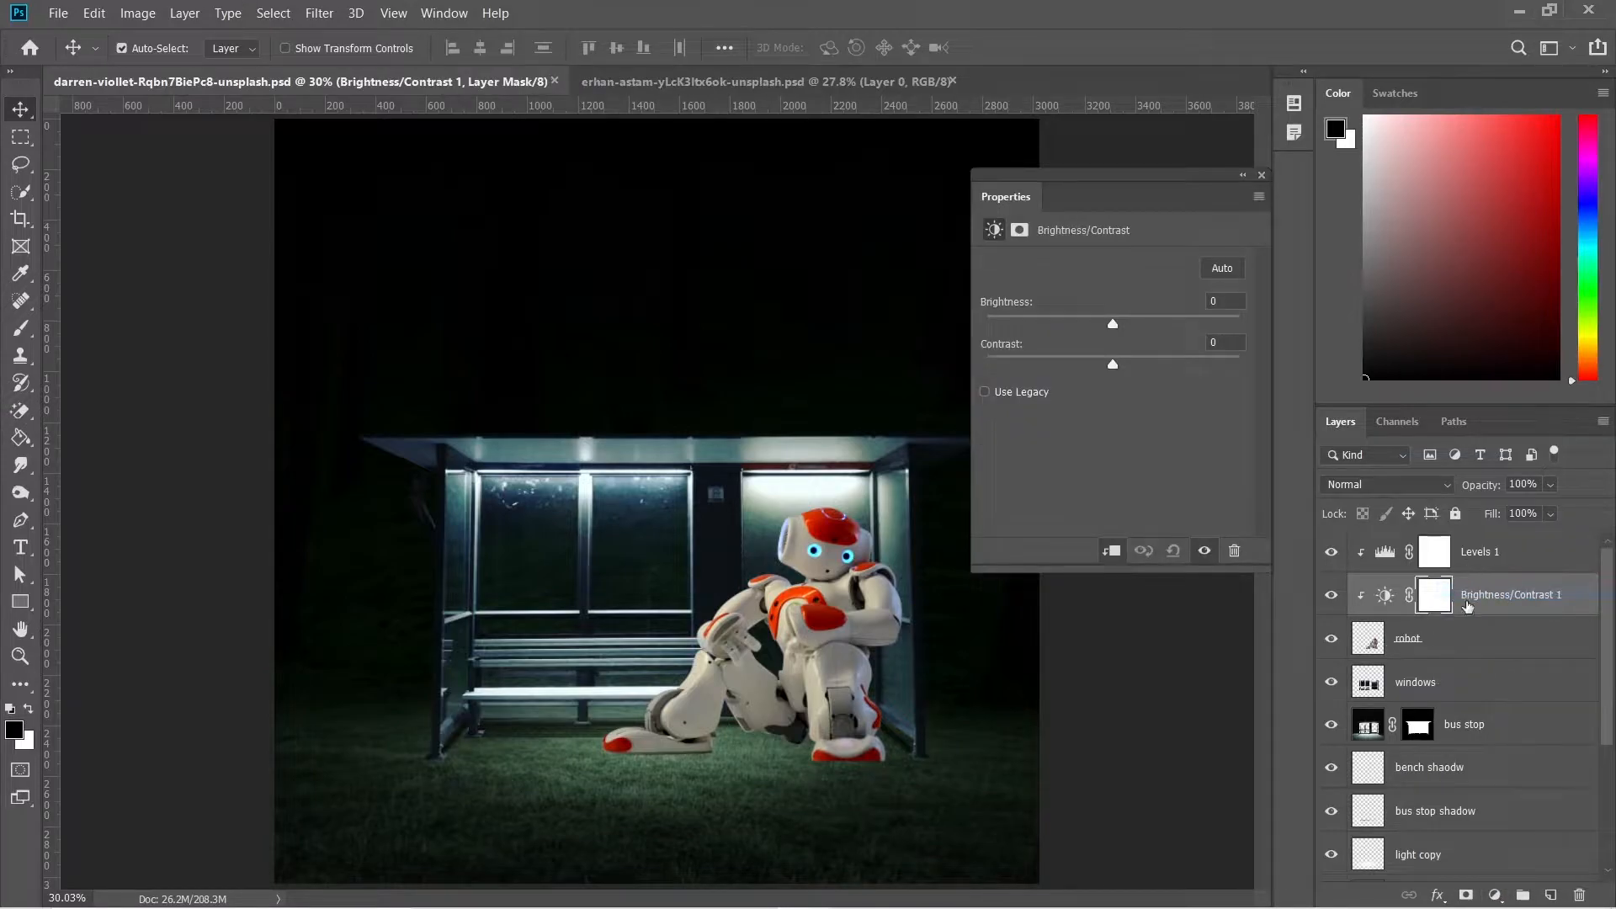
left_click_drag(1115, 325, 1046, 325)
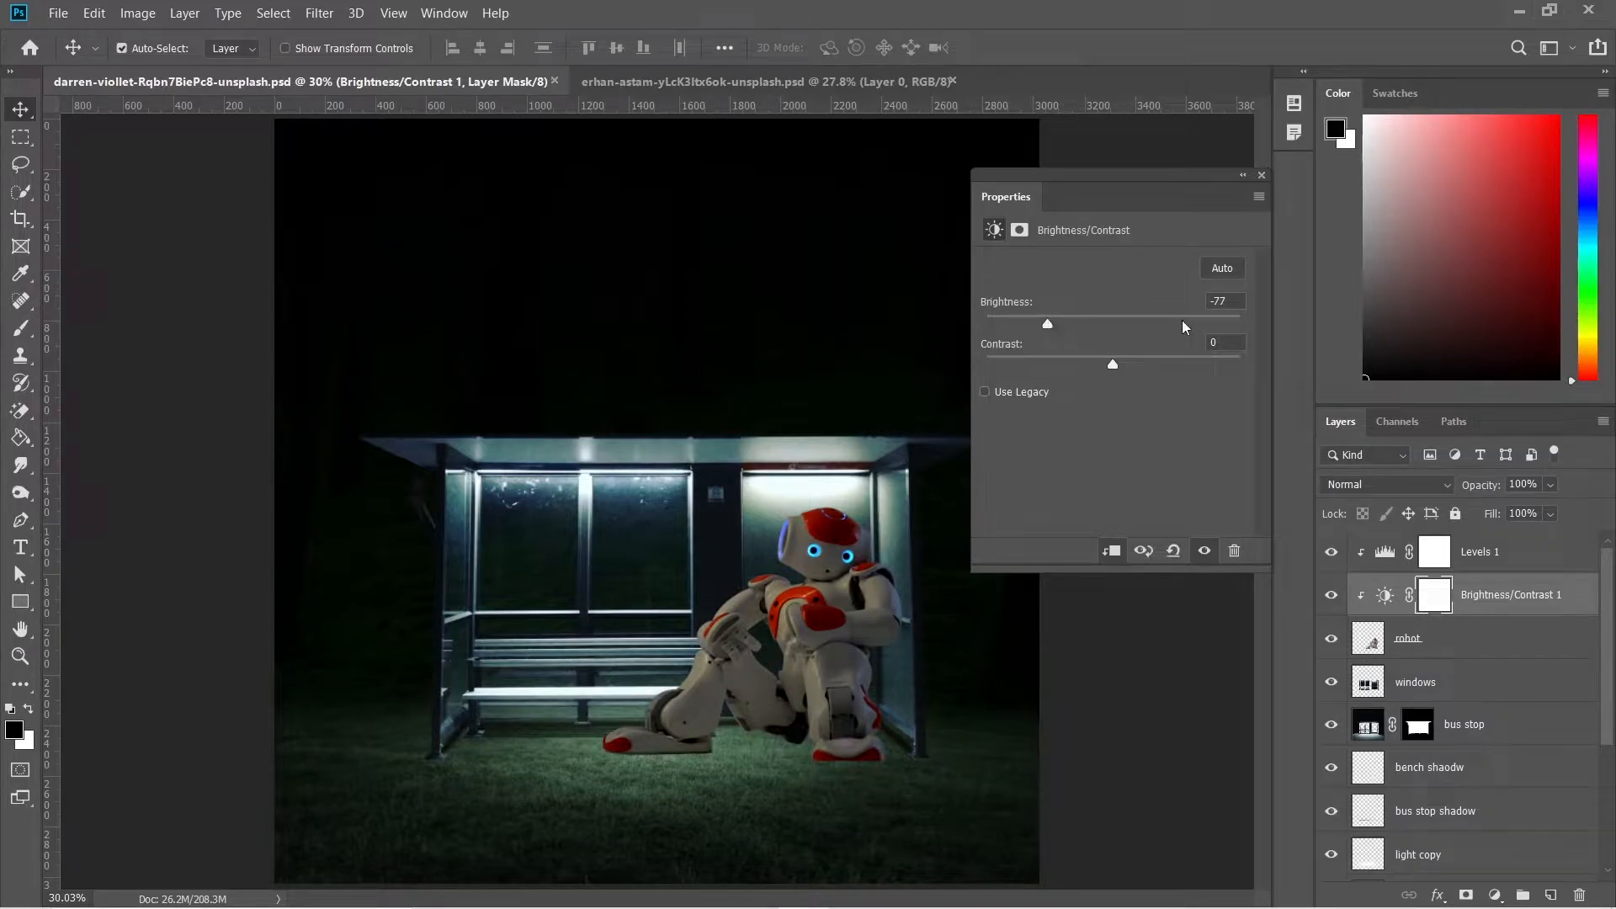
left_click(1261, 178)
Paint black on the Brightness/Contrast mask with a 200 px brush to restore light on the robot's head, chest and bent leg
key("b")
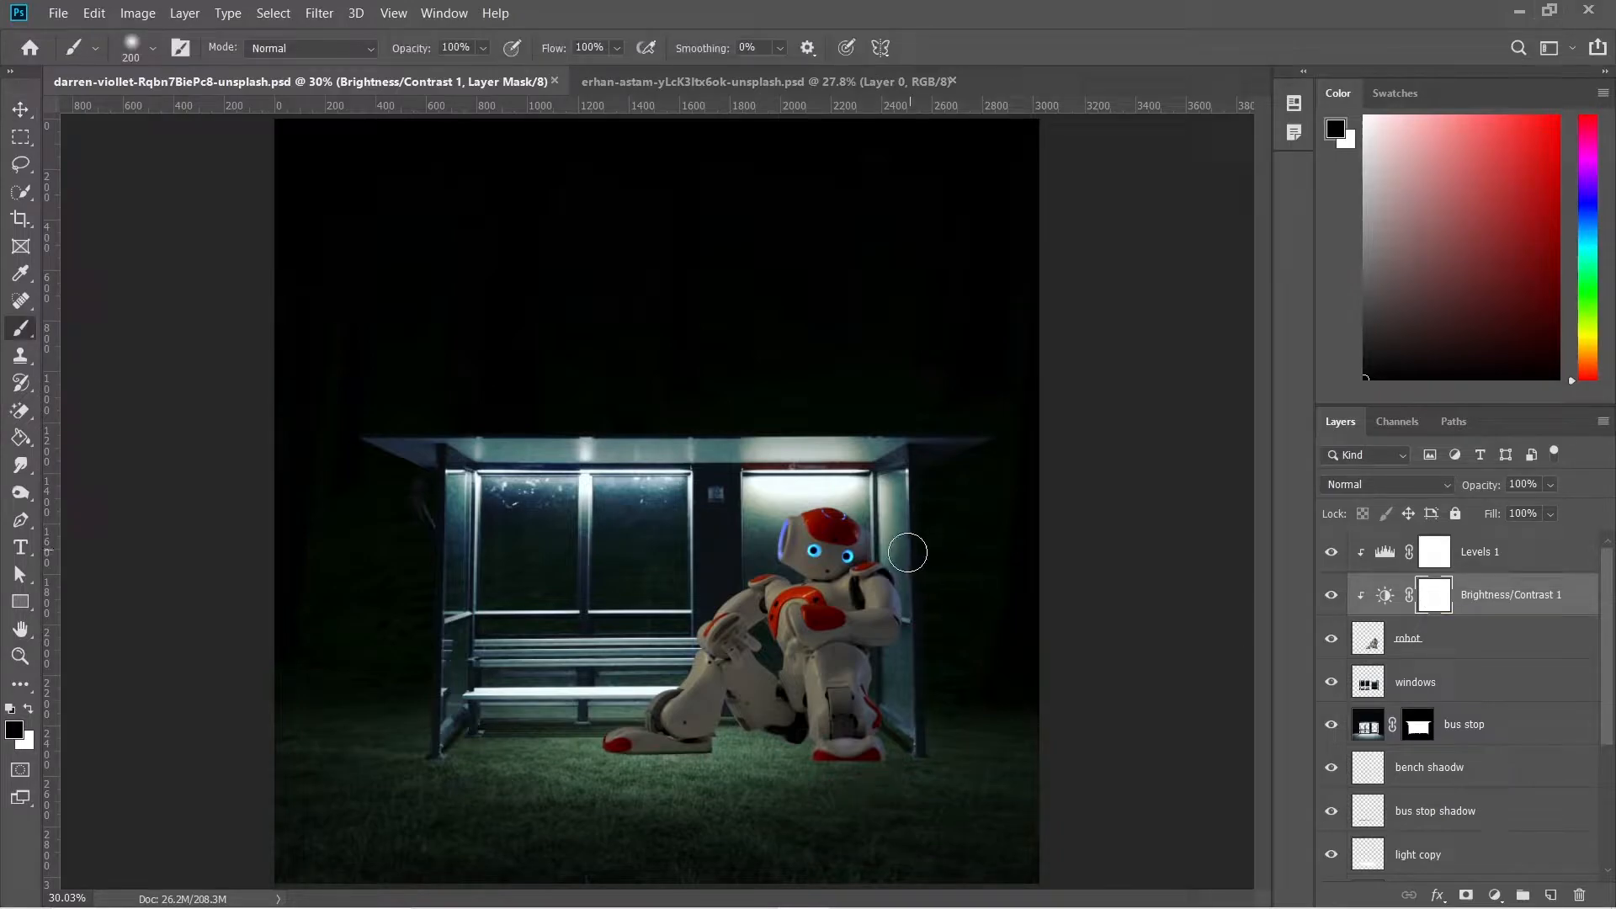
scroll(819, 562, "up", 5)
mouse_move(805, 447)
left_mouse_down()
mouse_move(761, 451)
mouse_move(861, 429)
mouse_move(750, 453)
mouse_move(682, 572)
mouse_move(715, 555)
mouse_move(567, 672)
mouse_move(561, 638)
mouse_move(626, 469)
mouse_move(638, 516)
mouse_move(575, 643)
mouse_move(546, 671)
mouse_move(461, 696)
left_mouse_up()
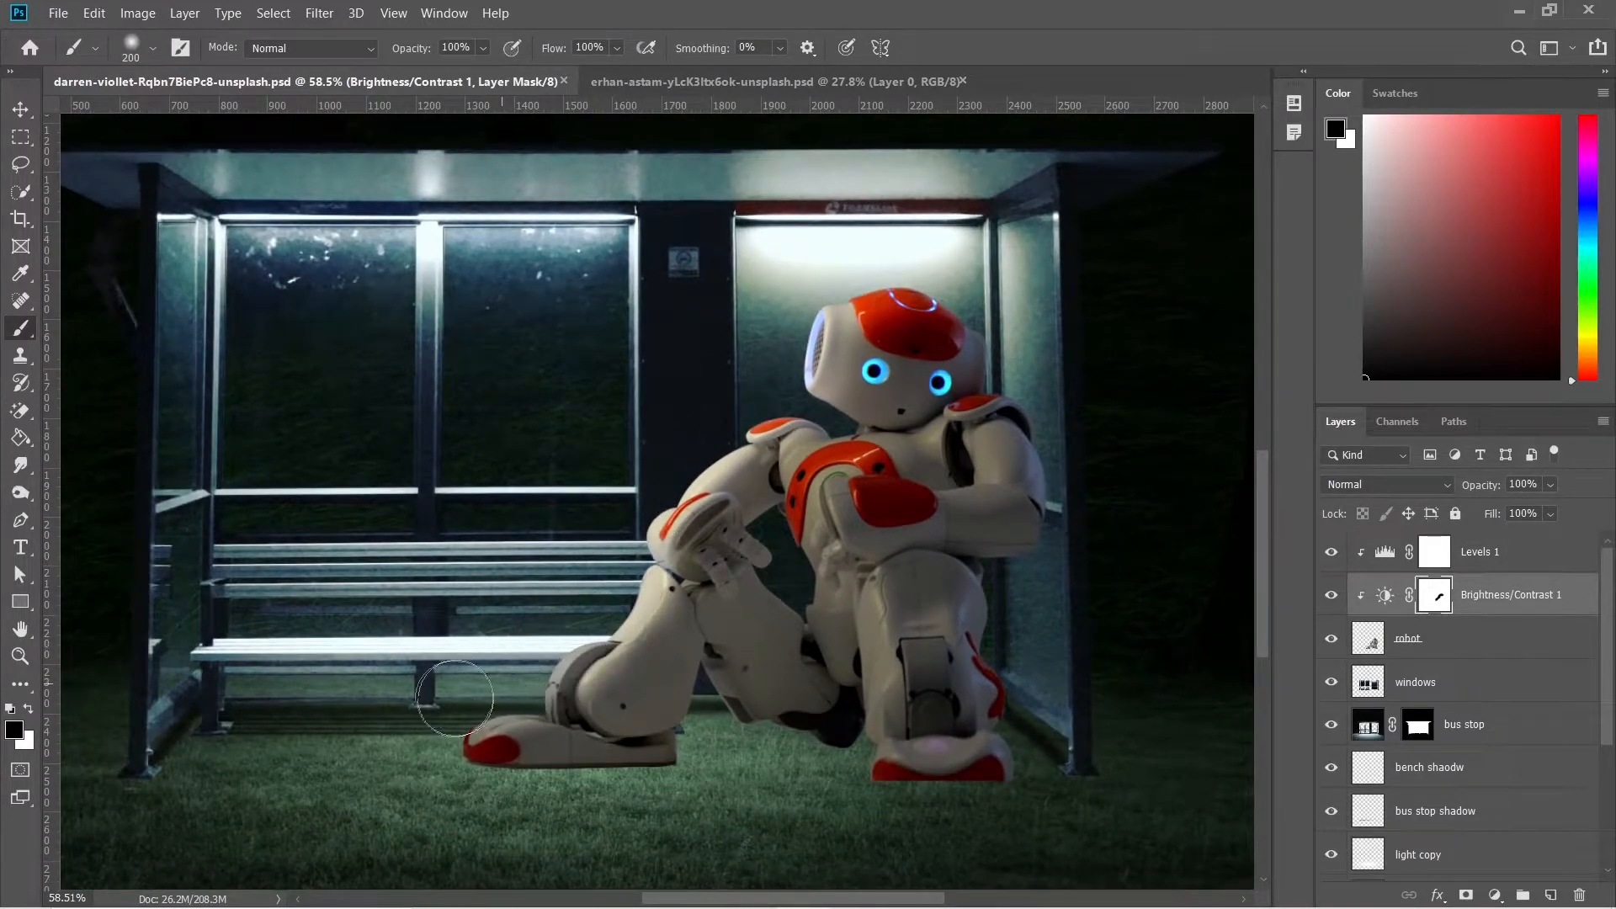
left_click_drag(867, 472, 836, 478)
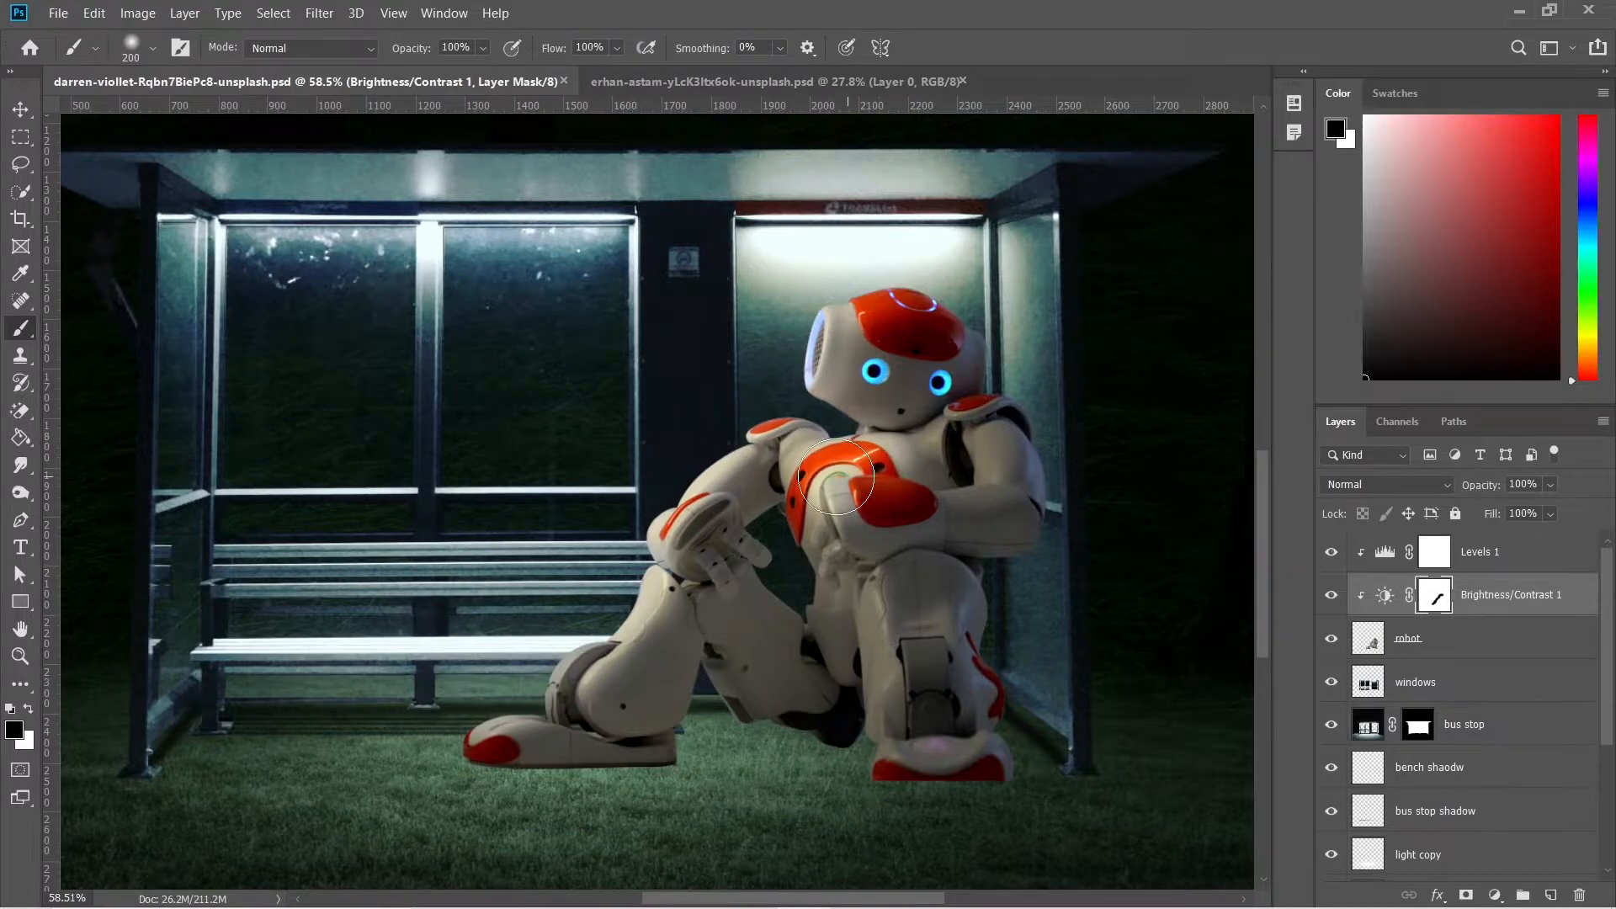
key("x")
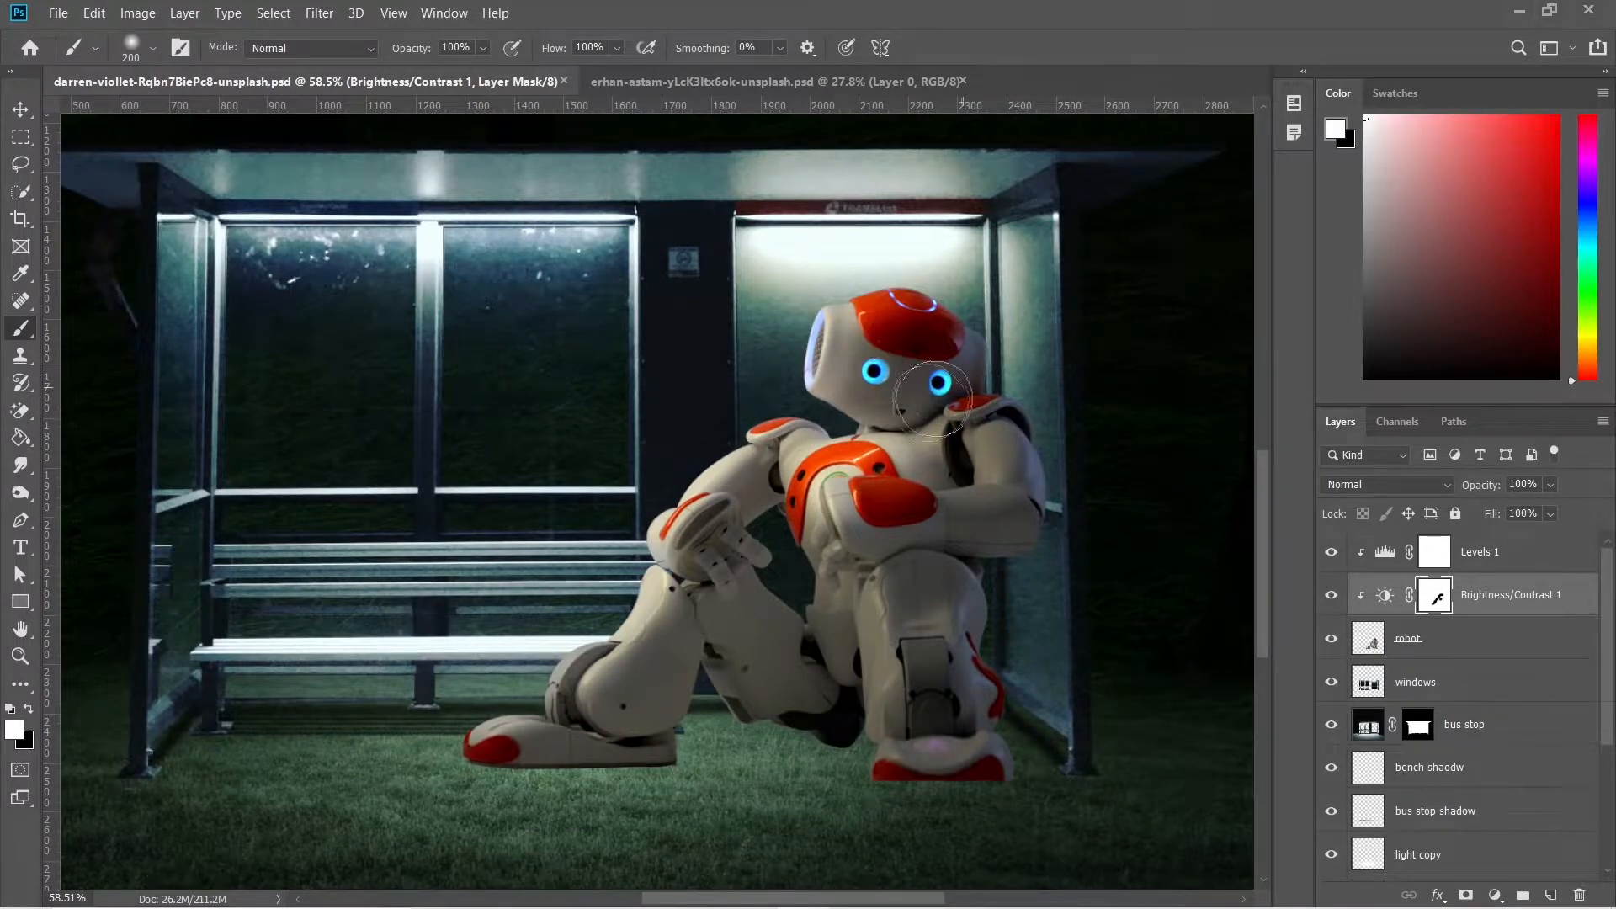
key("x")
Reduce the brush to 80 px and paint black on the mask over the robot's chest and folded forearm
key("bracketleft")
key("bracketleft")
left_click_drag(873, 499, 819, 514)
key("bracketleft")
key("bracketleft")
key("bracketleft")
key("bracketleft")
key("bracketleft")
key("bracketleft")
key("bracketright")
key("bracketright")
mouse_move(949, 507)
left_mouse_down()
mouse_move(992, 496)
mouse_move(967, 500)
mouse_move(983, 445)
mouse_move(991, 510)
left_mouse_up()
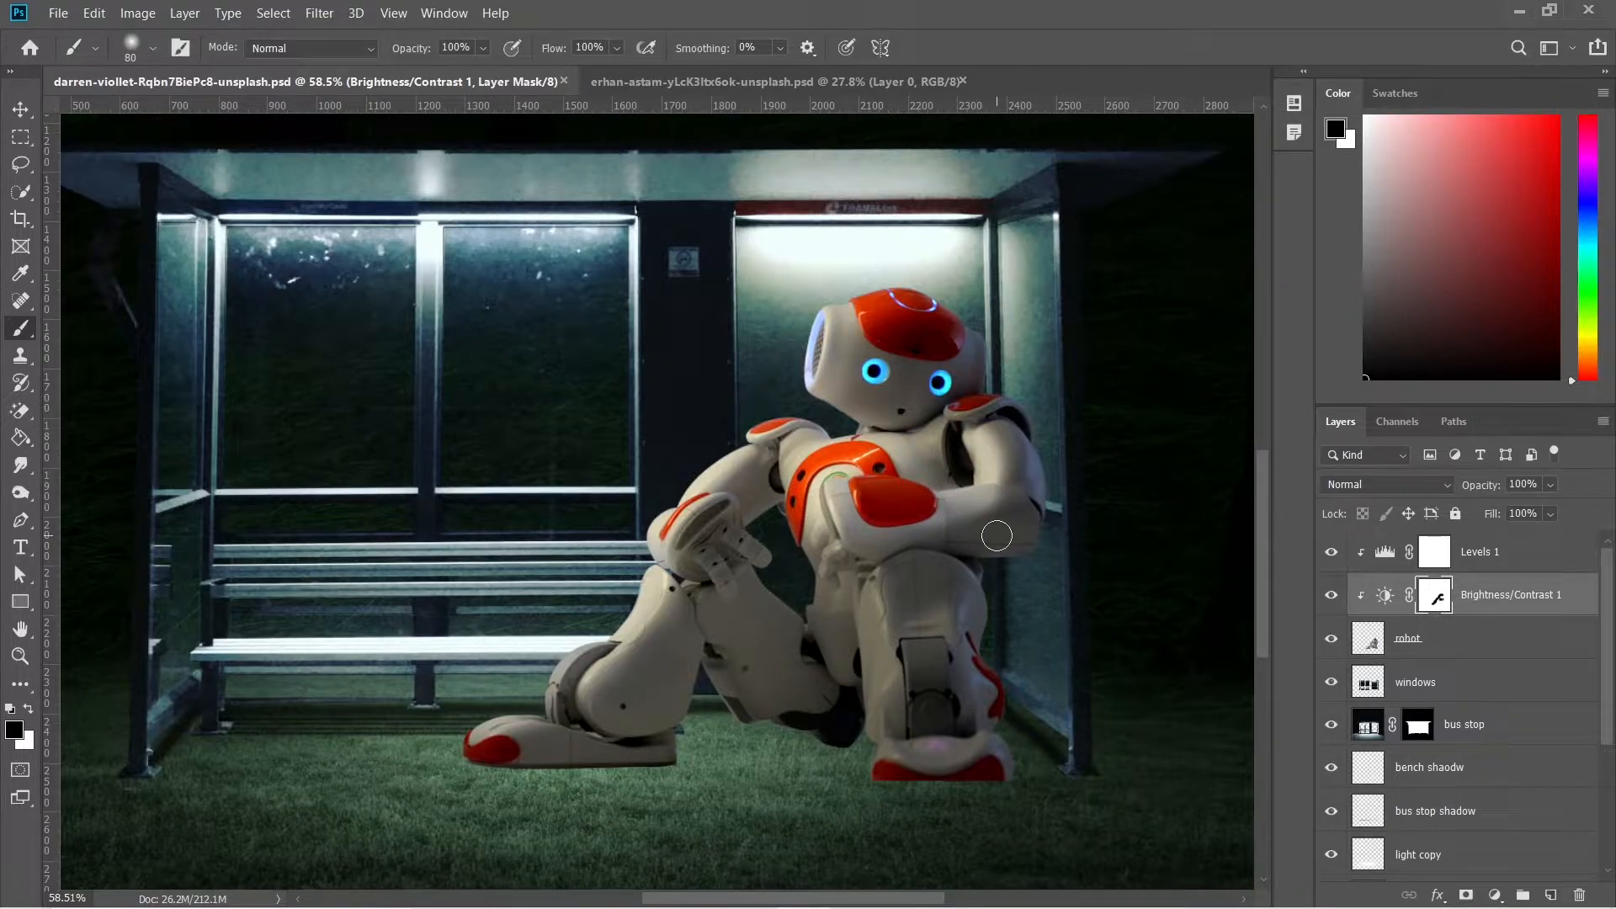
Paint black at 76% brush opacity on the mask over the robot's upper arm with a 125 px brush, then reduce it to 50 px
key("bracketright")
key("bracketright")
key("bracketright")
key("bracketright")
left_click_drag(421, 44, 401, 61)
key("bracketleft")
left_click_drag(991, 486, 975, 442)
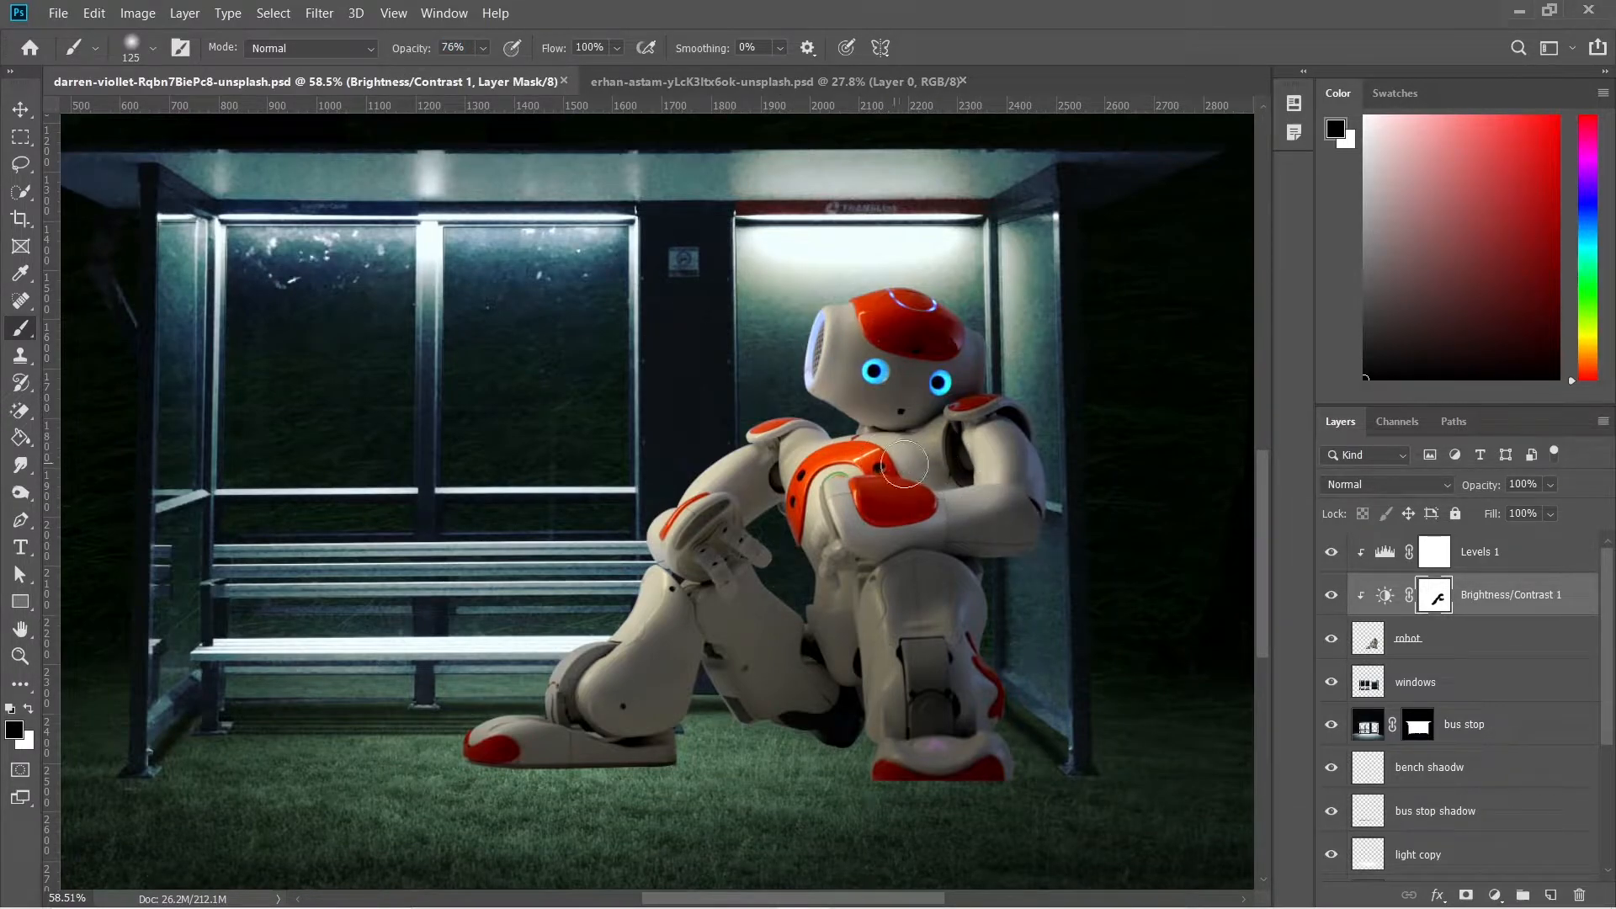
key("bracketleft")
key("bracketleft")
key("bracketleft")
key("bracketleft")
key("bracketleft")
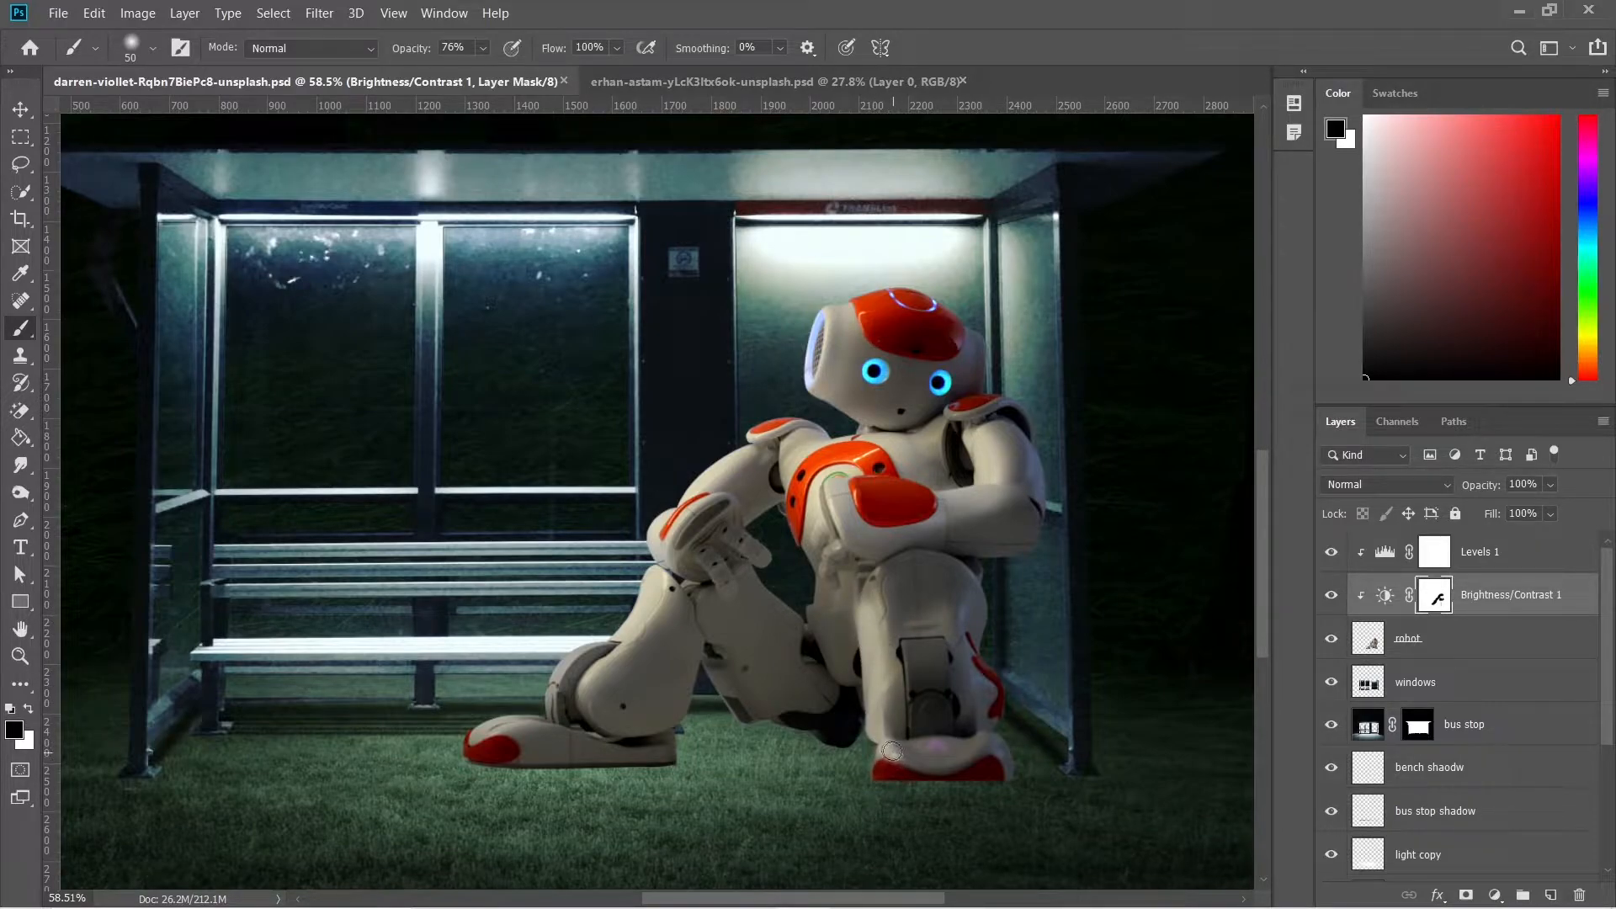
Lower the brush opacity to 50% and paint black with a 40 px brush on the mask over the robot's thigh, hand and inner arm
left_click_drag(411, 56, 379, 63)
key("bracketright")
key("bracketright")
key("bracketright")
key("bracketright")
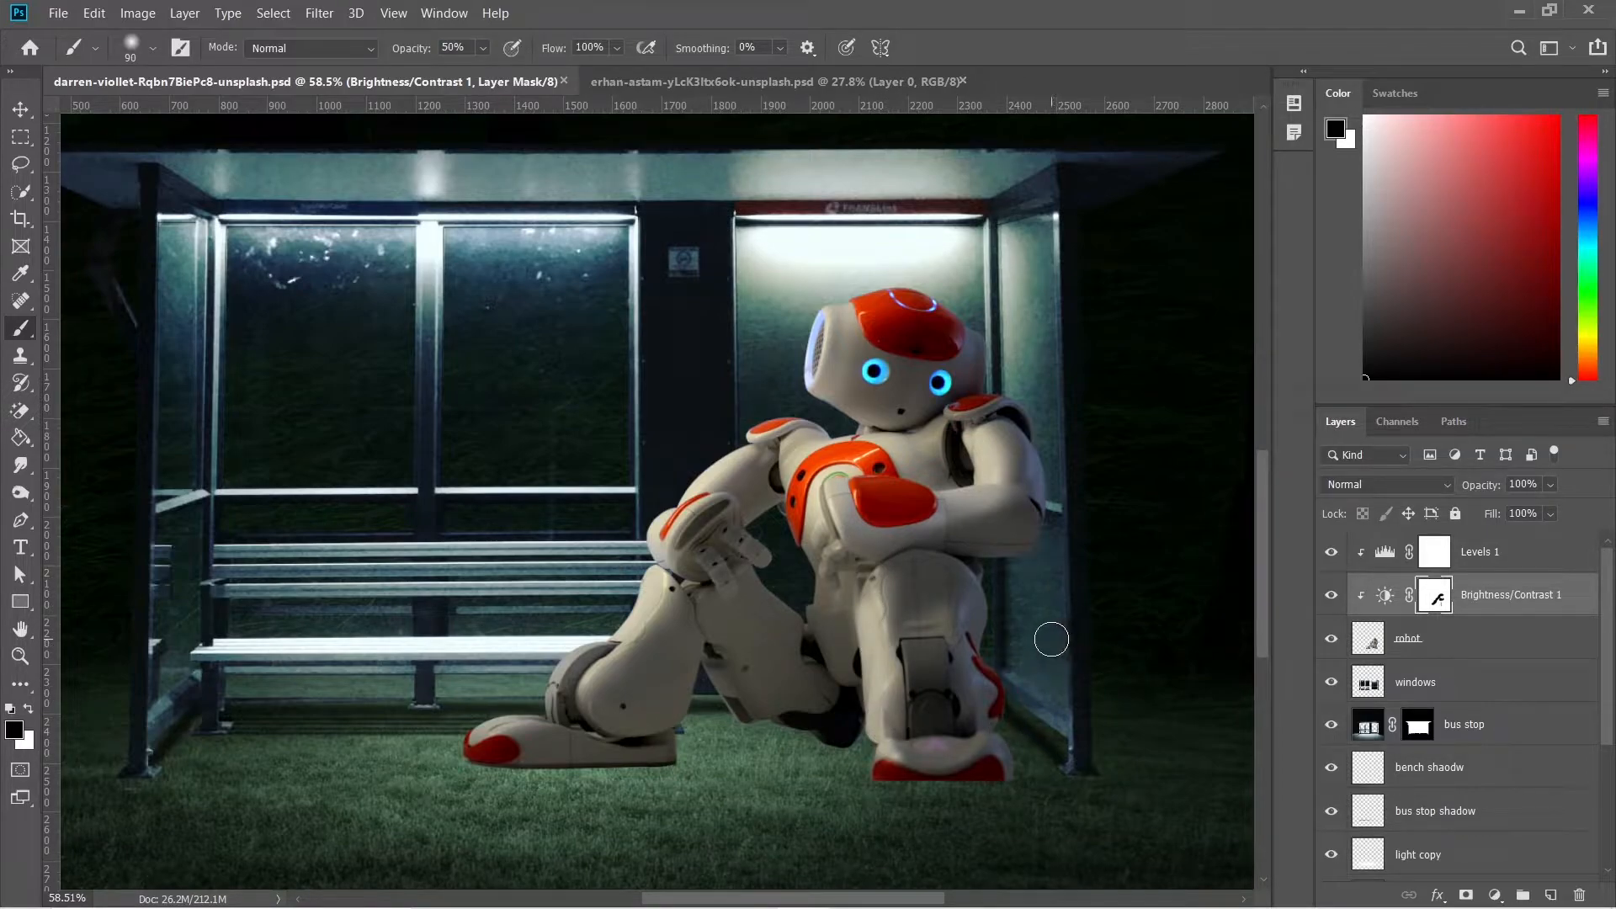
scroll(787, 564, "up", 3)
key("bracketleft")
key("bracketleft")
key("bracketleft")
key("bracketleft")
key("bracketleft")
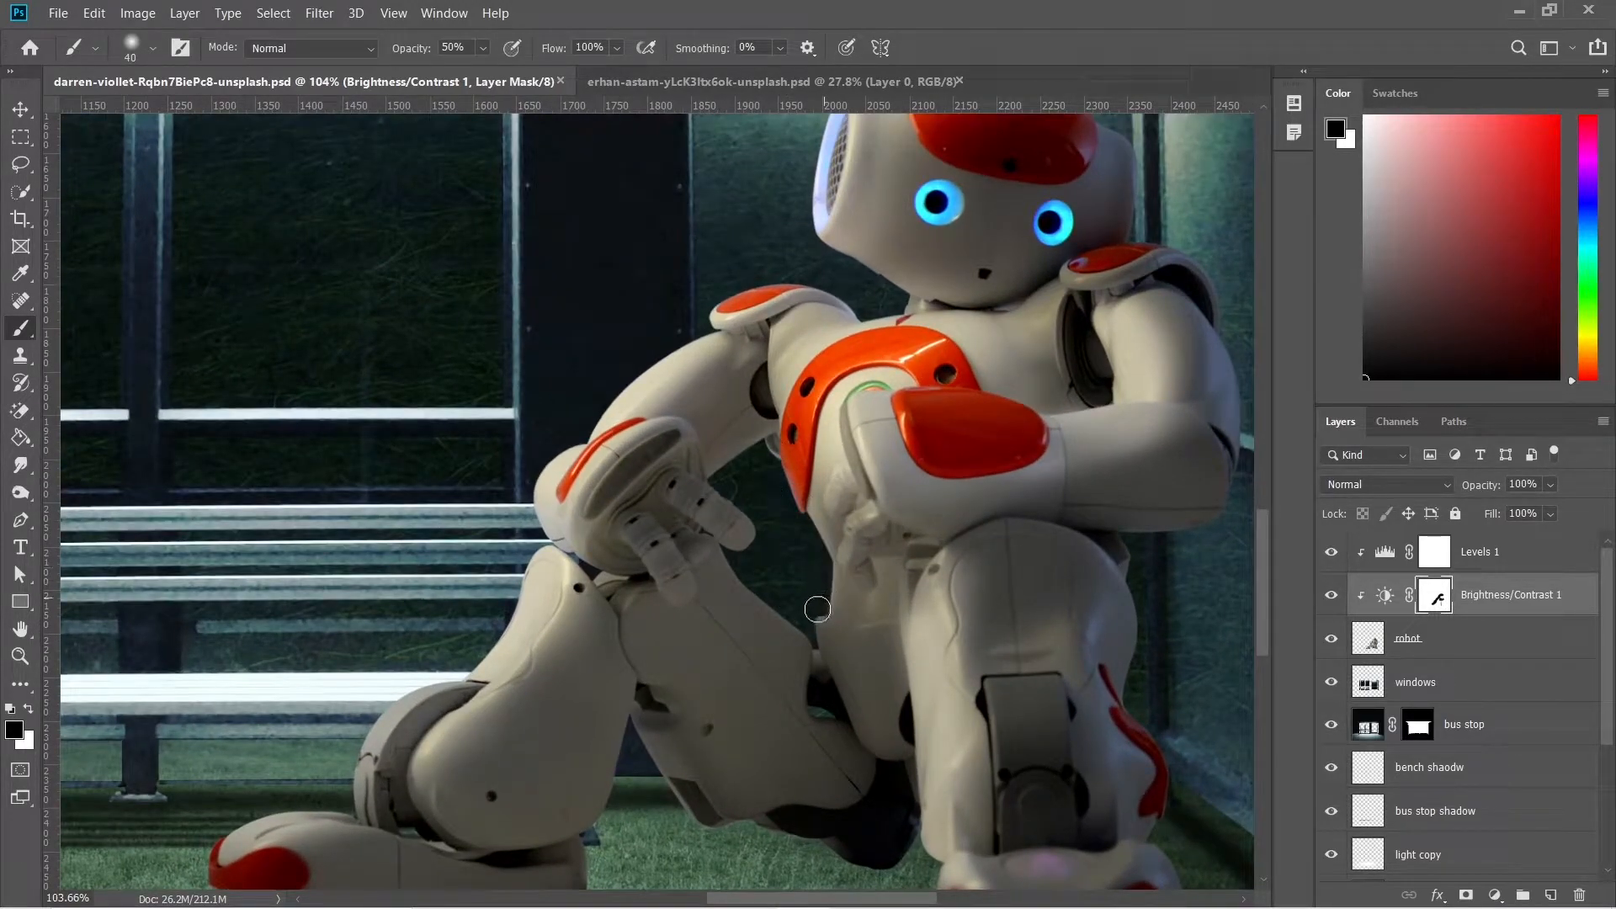
mouse_move(803, 639)
left_mouse_down()
mouse_move(735, 563)
mouse_move(769, 550)
mouse_move(724, 485)
left_mouse_up()
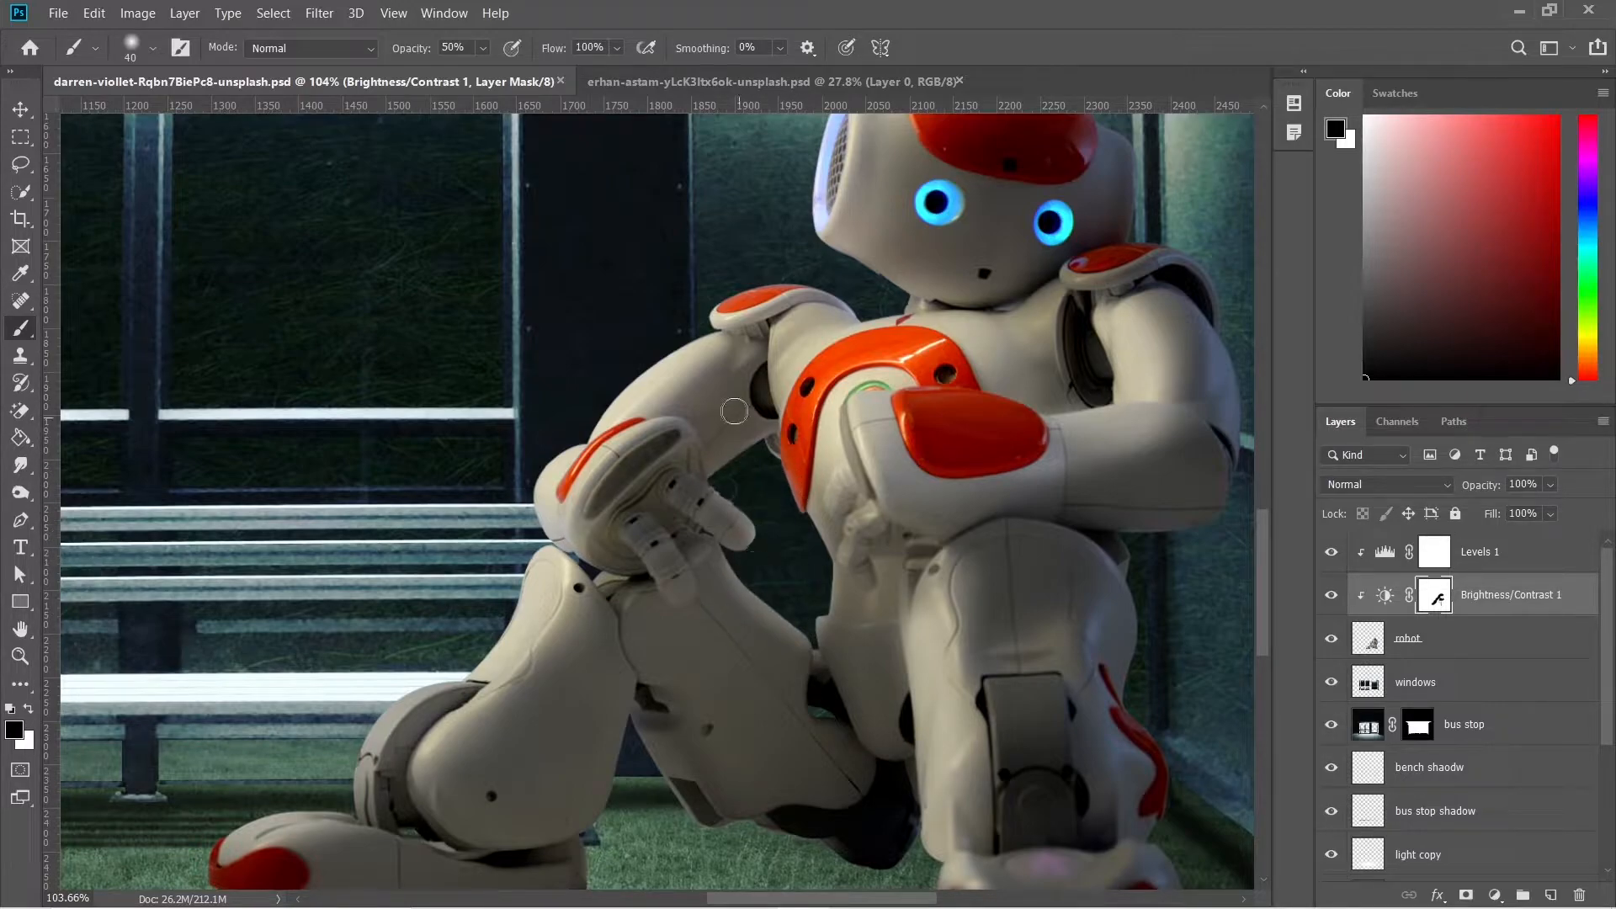
key("x")
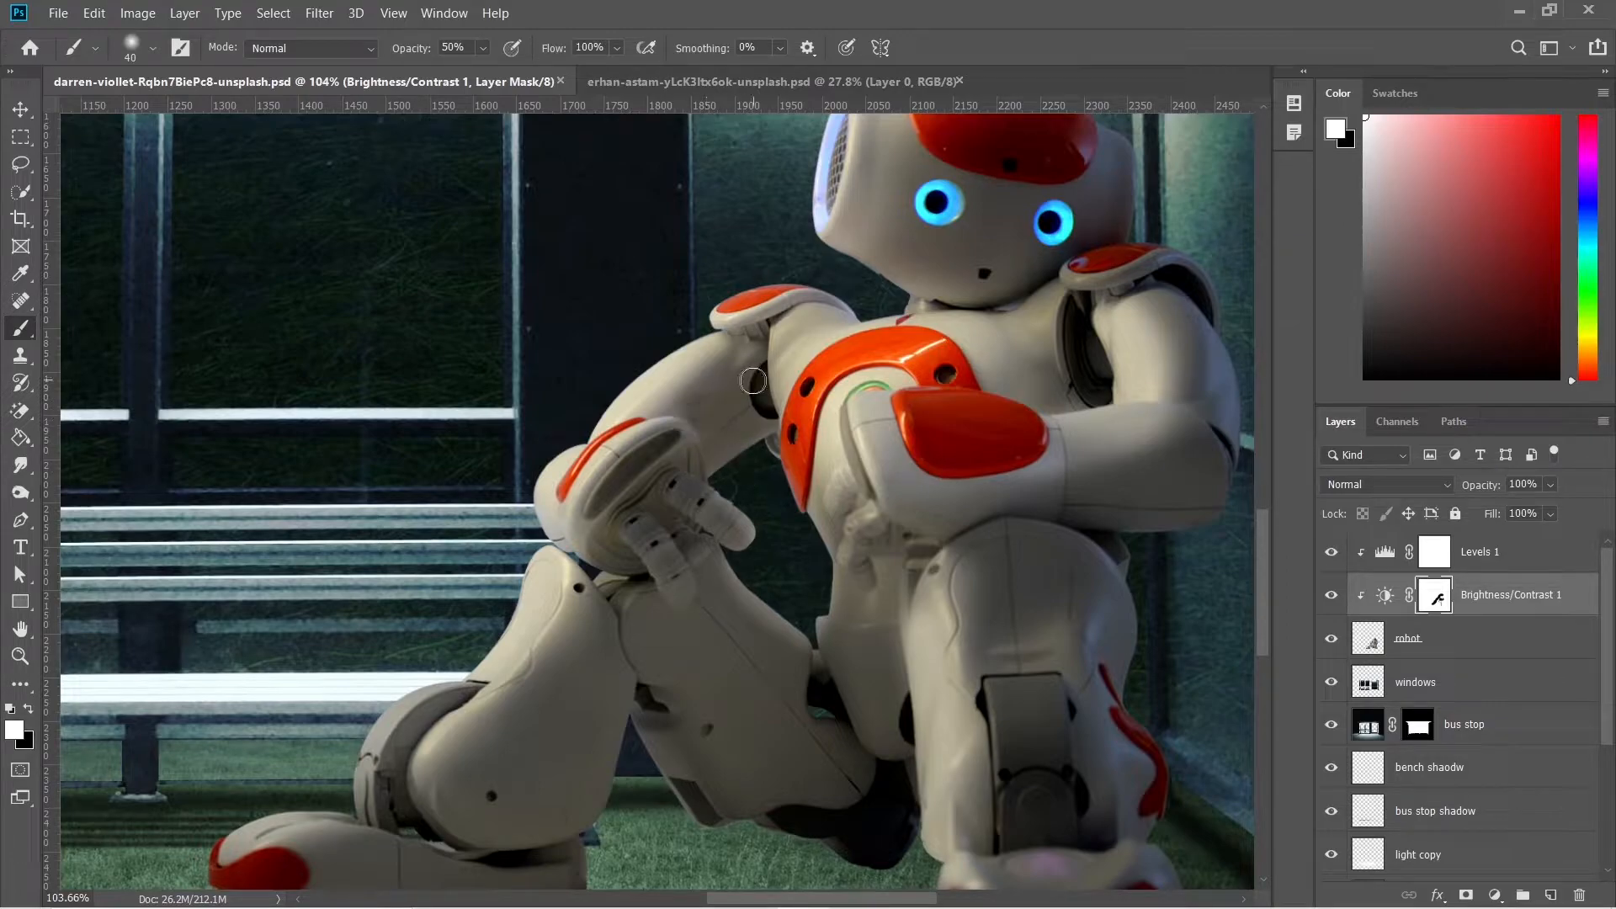
key("x")
key("ctrl+0")
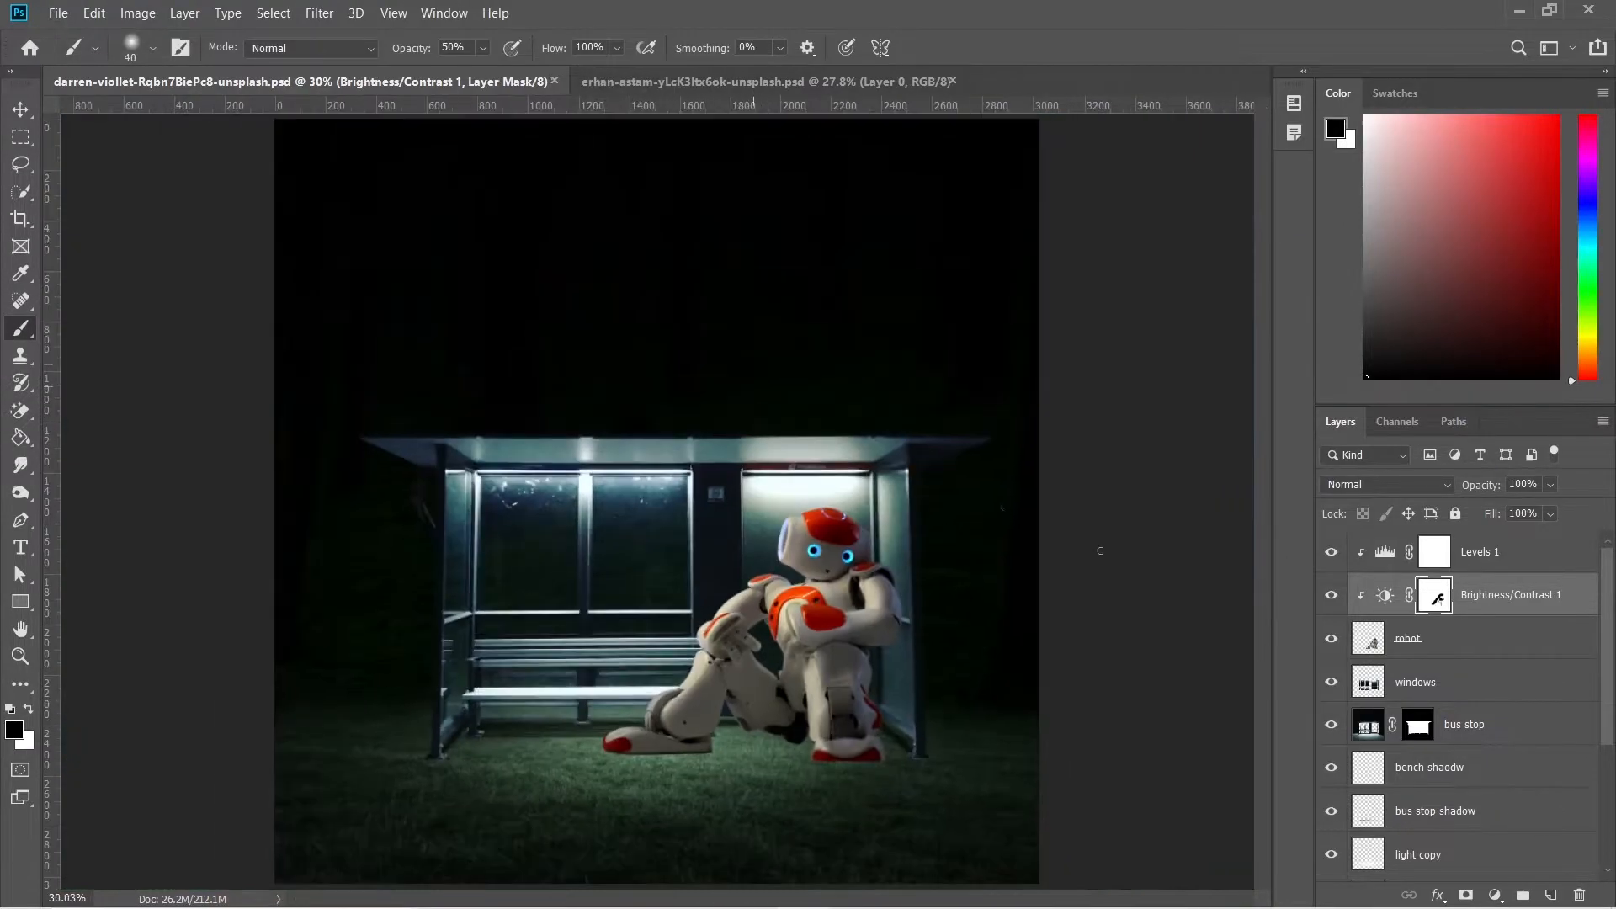
Compare the robot's shading with the Brightness/Contrast mask disabled and enabled
right_click(1425, 600)
left_click(1438, 603)
left_click(1438, 598, "shift")
key("v")
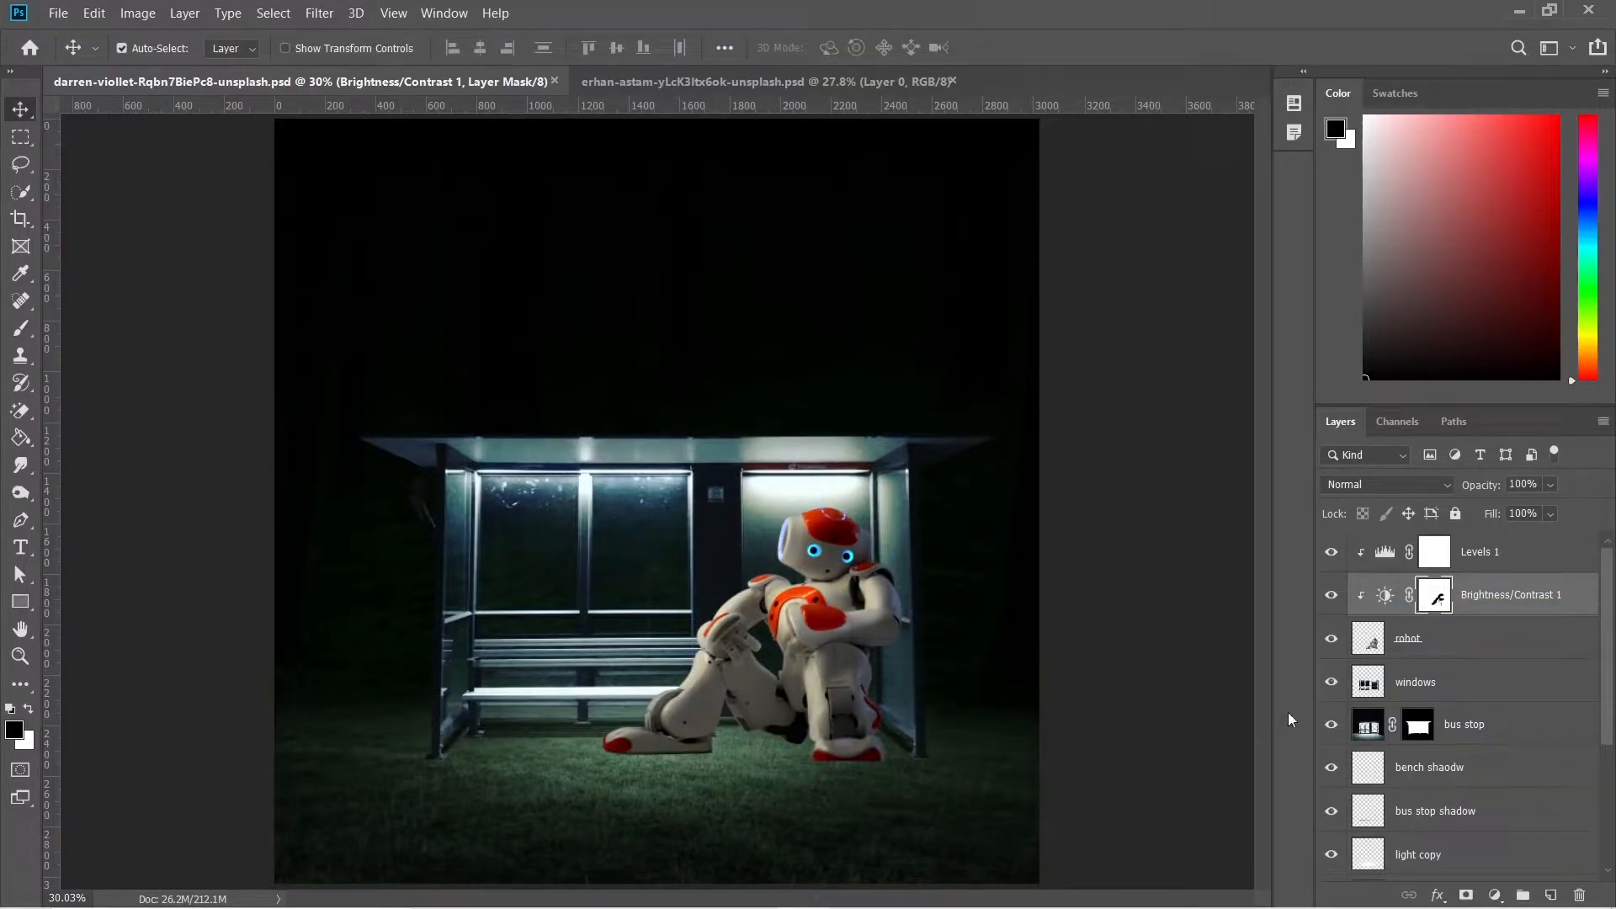
Add a new layer clipped to the robot above the Brightness/Contrast adjustment and set its blend mode to Soft Light
left_click(1552, 894)
left_click(1362, 482)
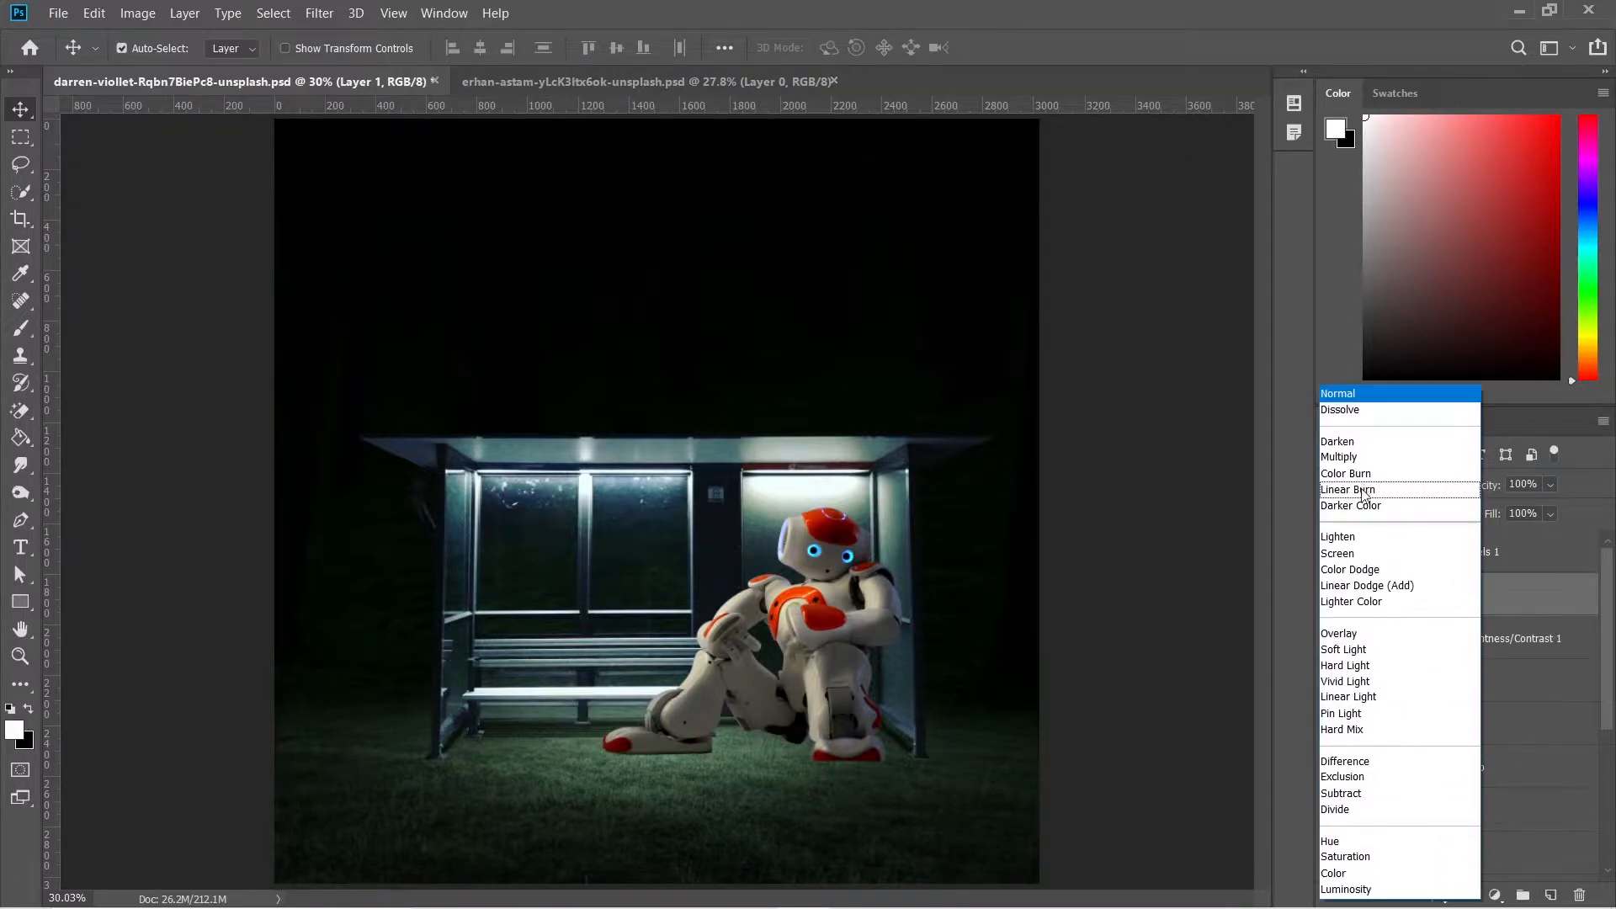
left_click(1350, 653)
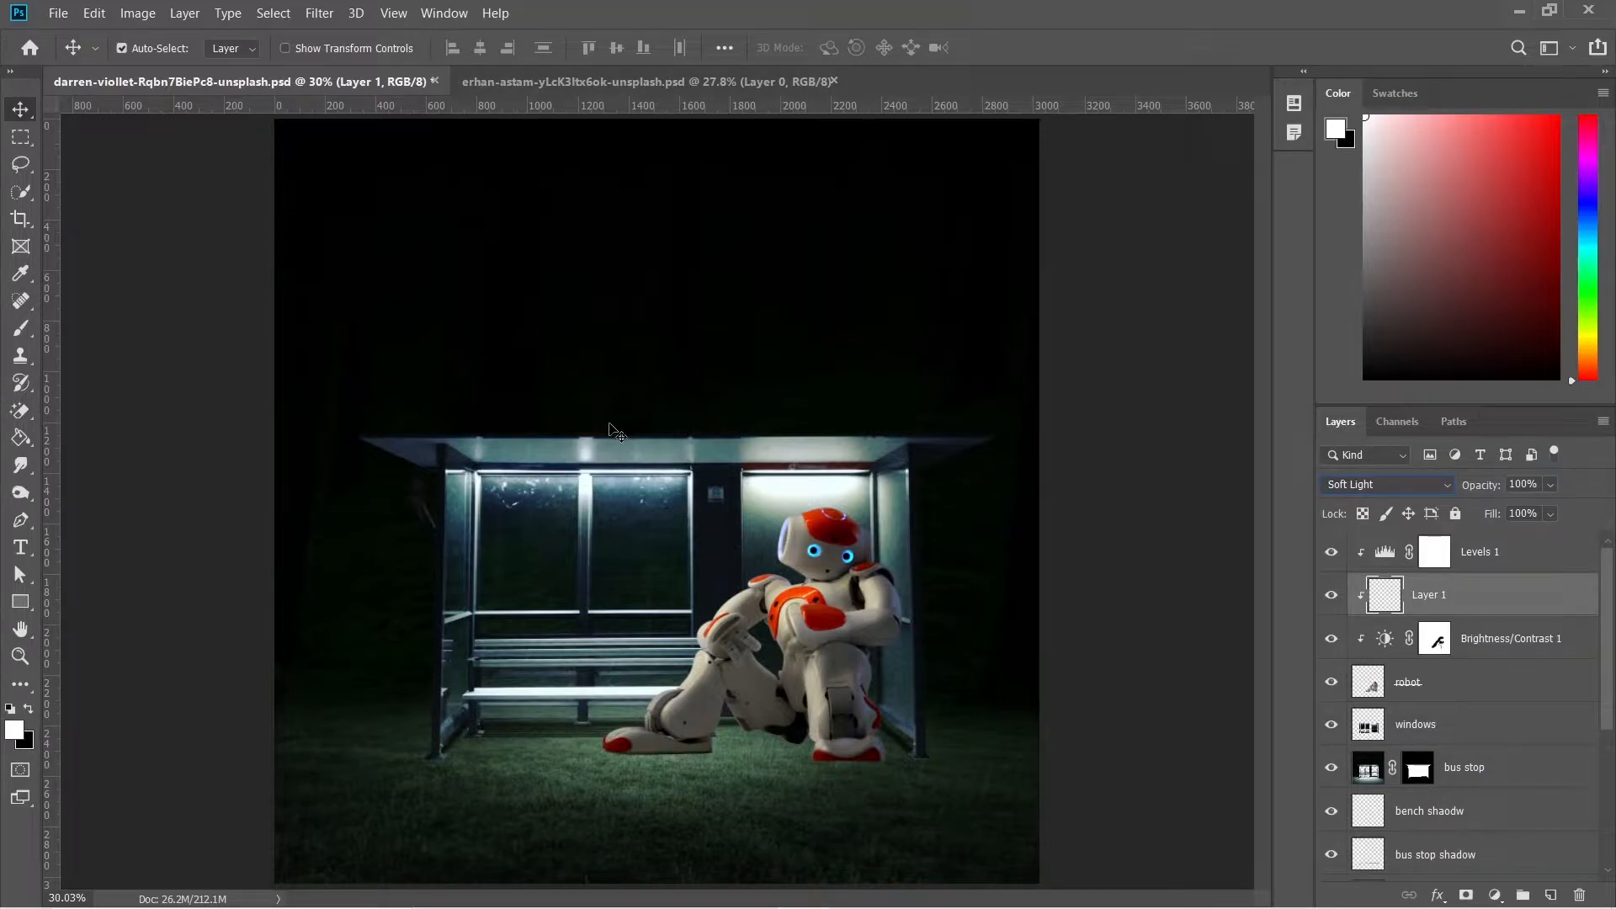
Paint white highlights over the robot on the Soft Light layer with a 300 px brush at 100% opacity
key("b")
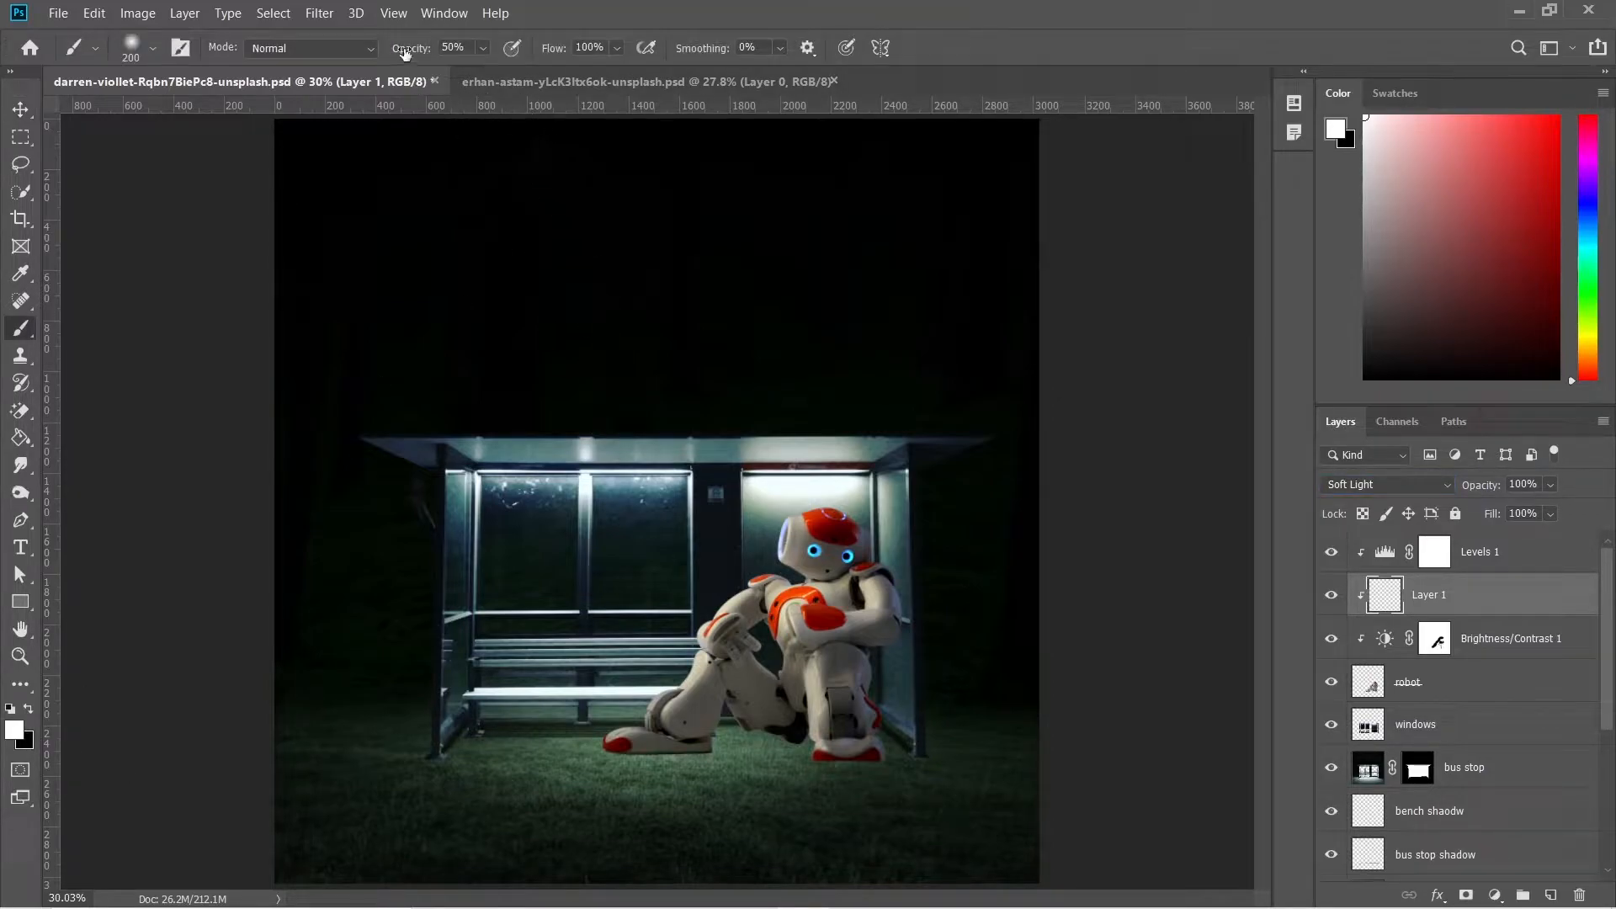
scroll(777, 519, "up", 3)
key("bracketright")
key("bracketright")
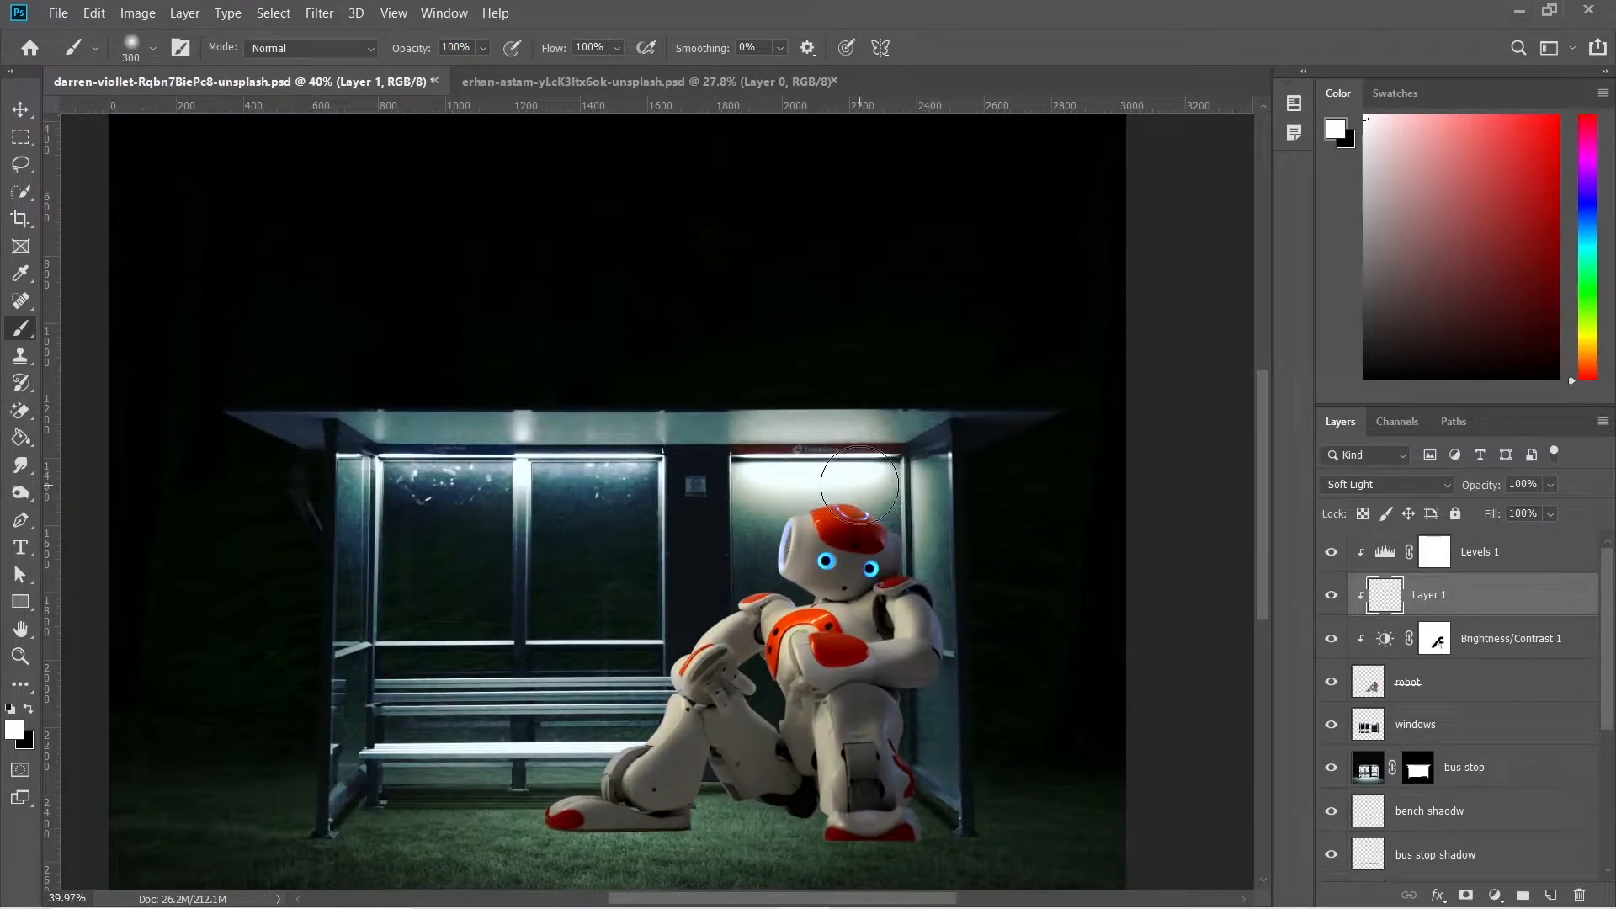
mouse_move(758, 511)
left_mouse_down()
mouse_move(663, 649)
mouse_move(635, 648)
mouse_move(630, 716)
mouse_move(568, 762)
left_mouse_up()
Try painting white highlights over the robot's chest and arms on the Soft Light layer at full opacity, and undo the strokes
scroll(771, 718, "up", 2)
scroll(771, 718, "up", 2)
key("bracketleft")
key("bracketleft")
key("bracketleft")
key("bracketleft")
key("bracketleft")
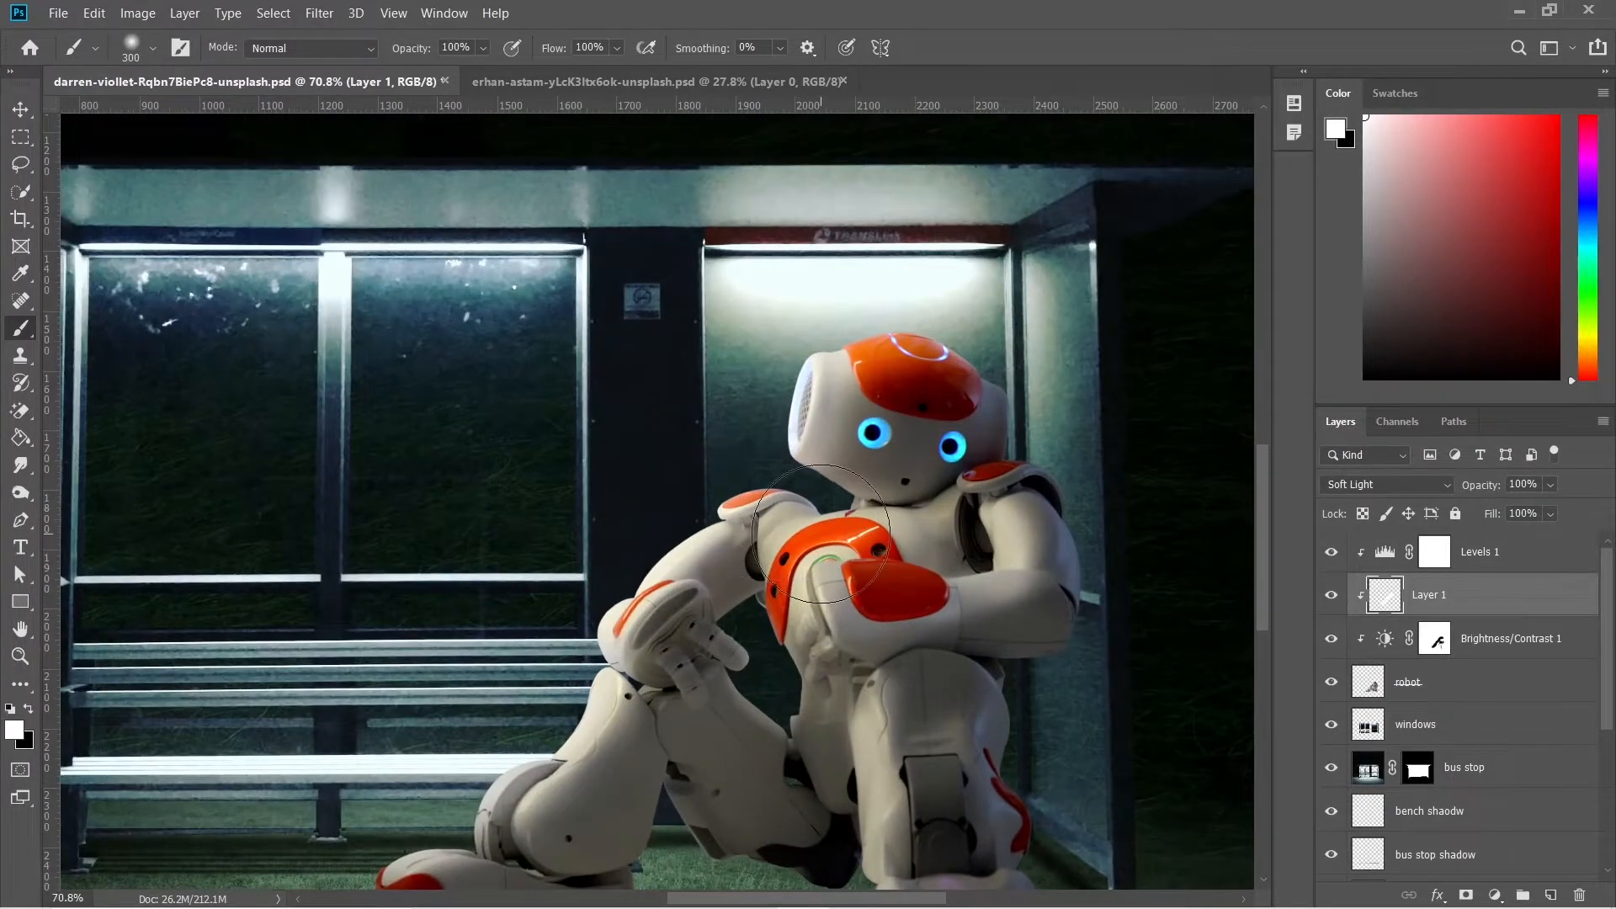
mouse_move(843, 589)
left_mouse_down()
mouse_move(880, 578)
mouse_move(1017, 596)
mouse_move(1012, 509)
left_mouse_up()
key("bracketleft")
key("bracketleft")
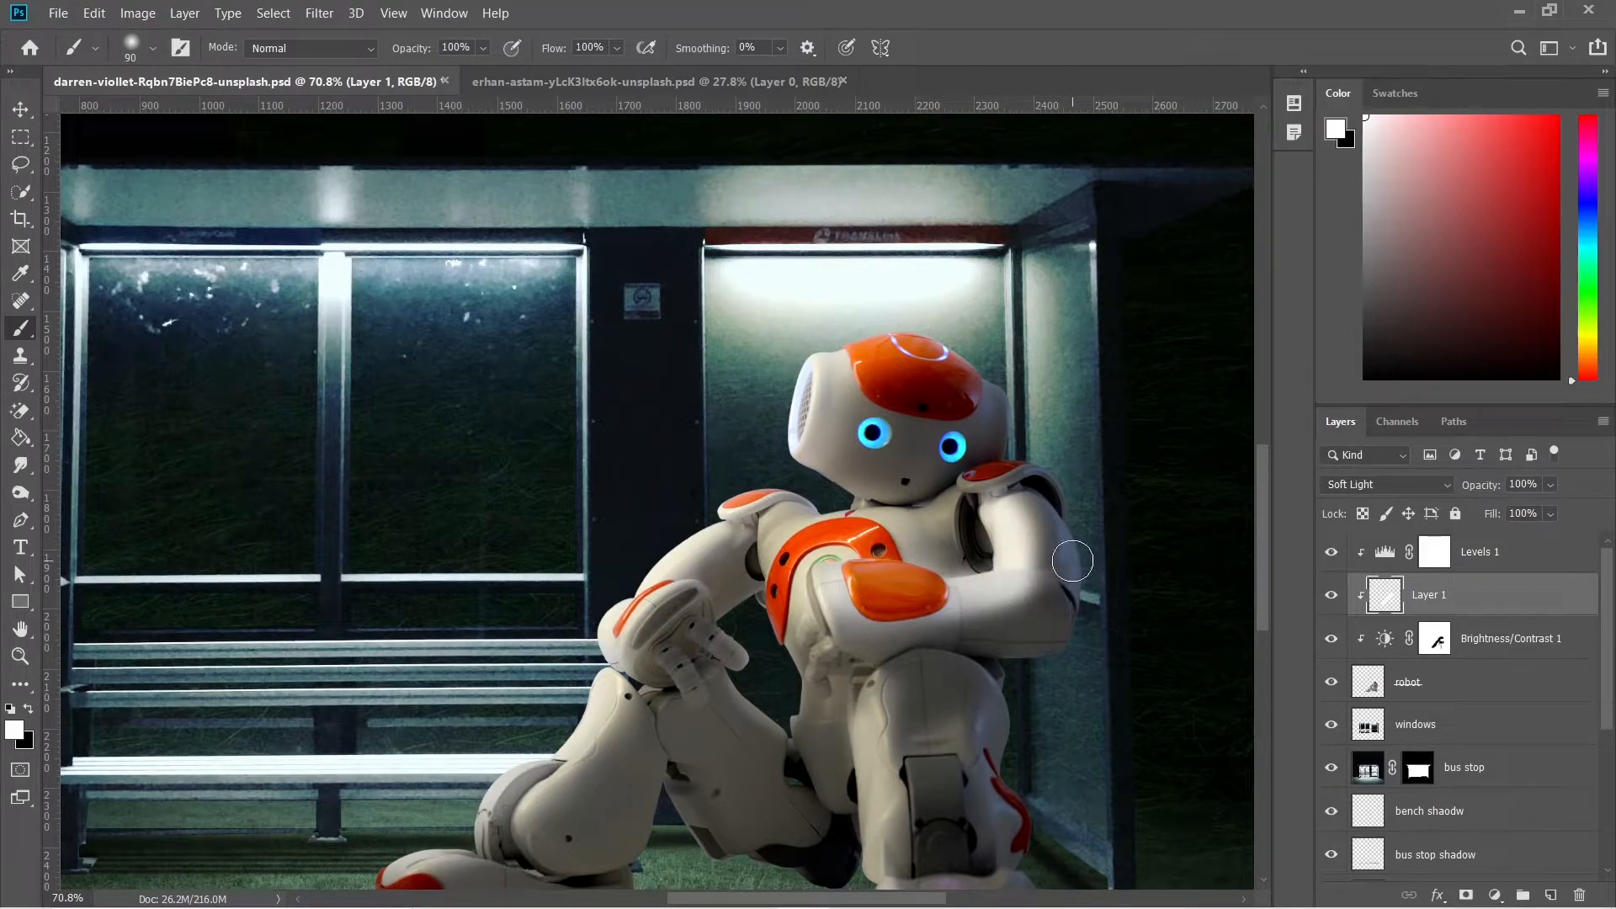
key("ctrl+z")
key("ctrl+z")
key("ctrl+z")
key("ctrl+z")
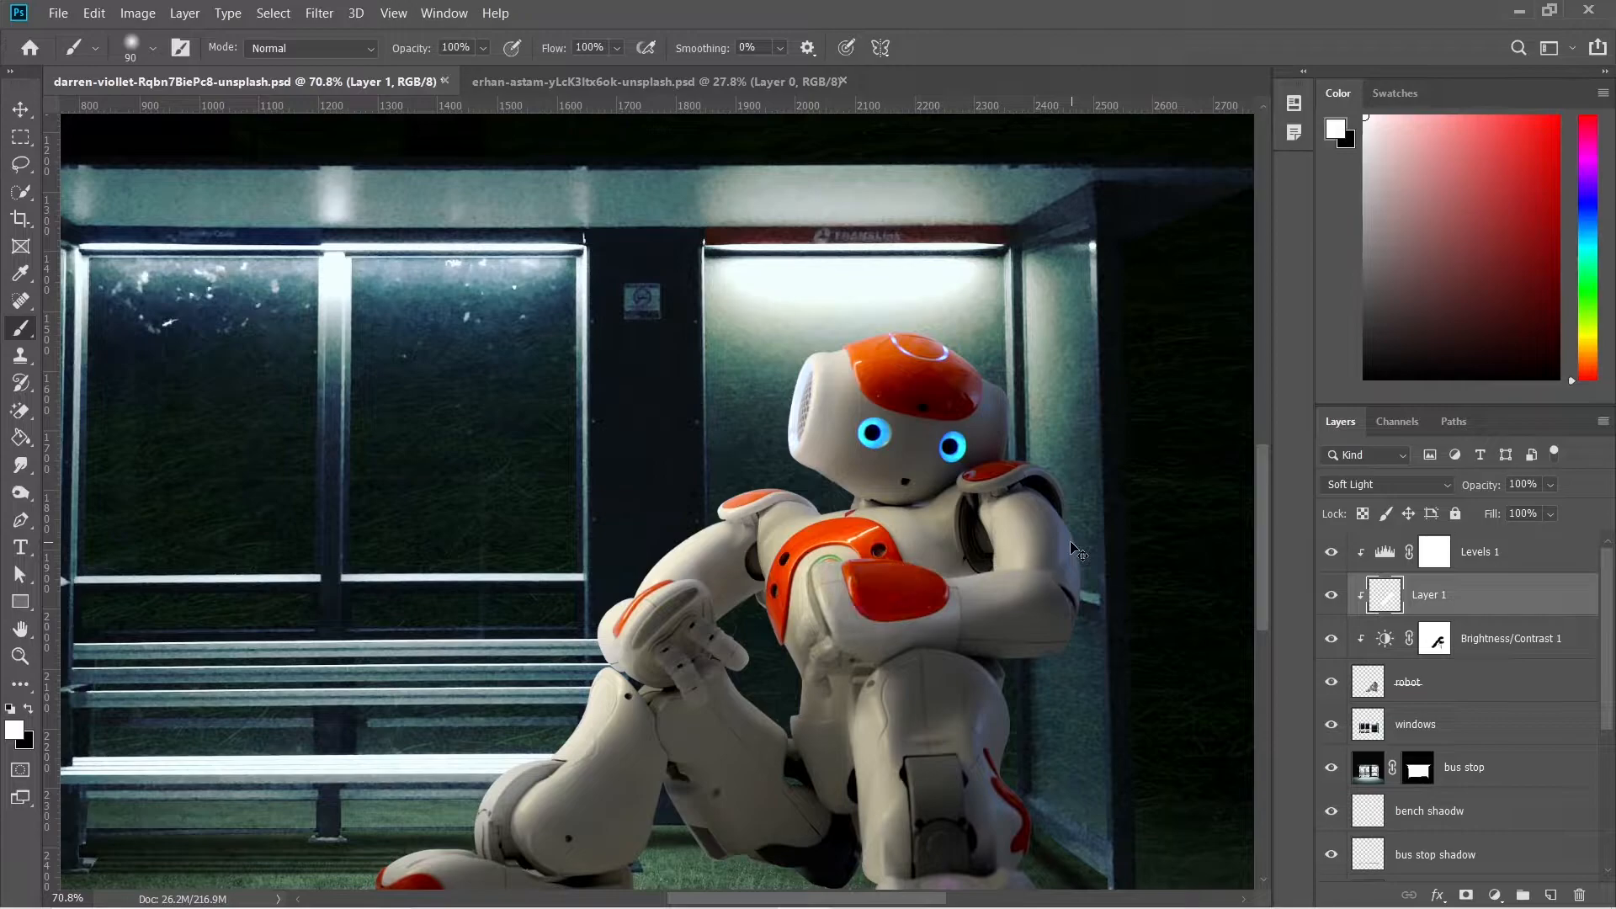
Lower the brush opacity to 66% and paint white highlights over the robot's folded arm, upright leg and foot
type("66")
key("Return")
key("bracketright")
key("bracketright")
left_click_drag(851, 589, 918, 587)
mouse_move(894, 671)
left_mouse_down()
mouse_move(891, 301)
mouse_move(876, 484)
mouse_move(985, 541)
left_mouse_up()
key("bracketleft")
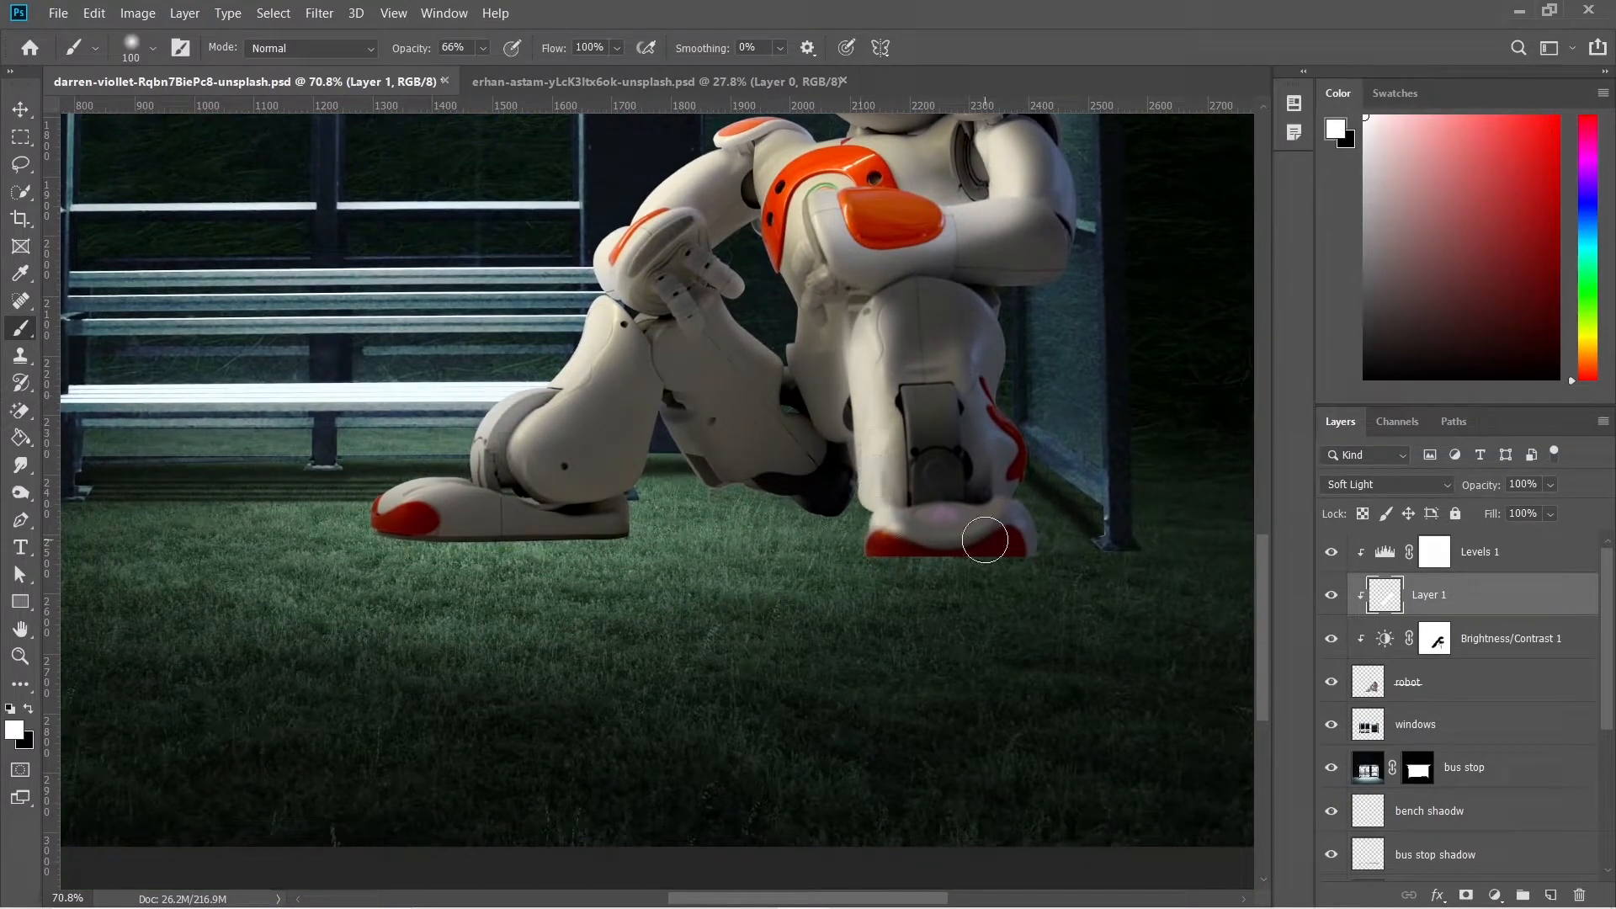
Add a mask to the Soft Light layer and paint black along the upright leg's inner edge with a 60 px brush
left_click(1466, 896)
key("x")
key("bracketleft")
key("bracketleft")
key("bracketleft")
key("bracketleft")
mouse_move(826, 355)
left_mouse_down()
mouse_move(836, 406)
mouse_move(834, 318)
mouse_move(850, 498)
left_mouse_up()
Paint faint white highlights over the robot's chest and shoulder on the Soft Light layer with a 125 px brush at 31% opacity
left_click(1384, 595)
key("x")
scroll(766, 320, "up", 5)
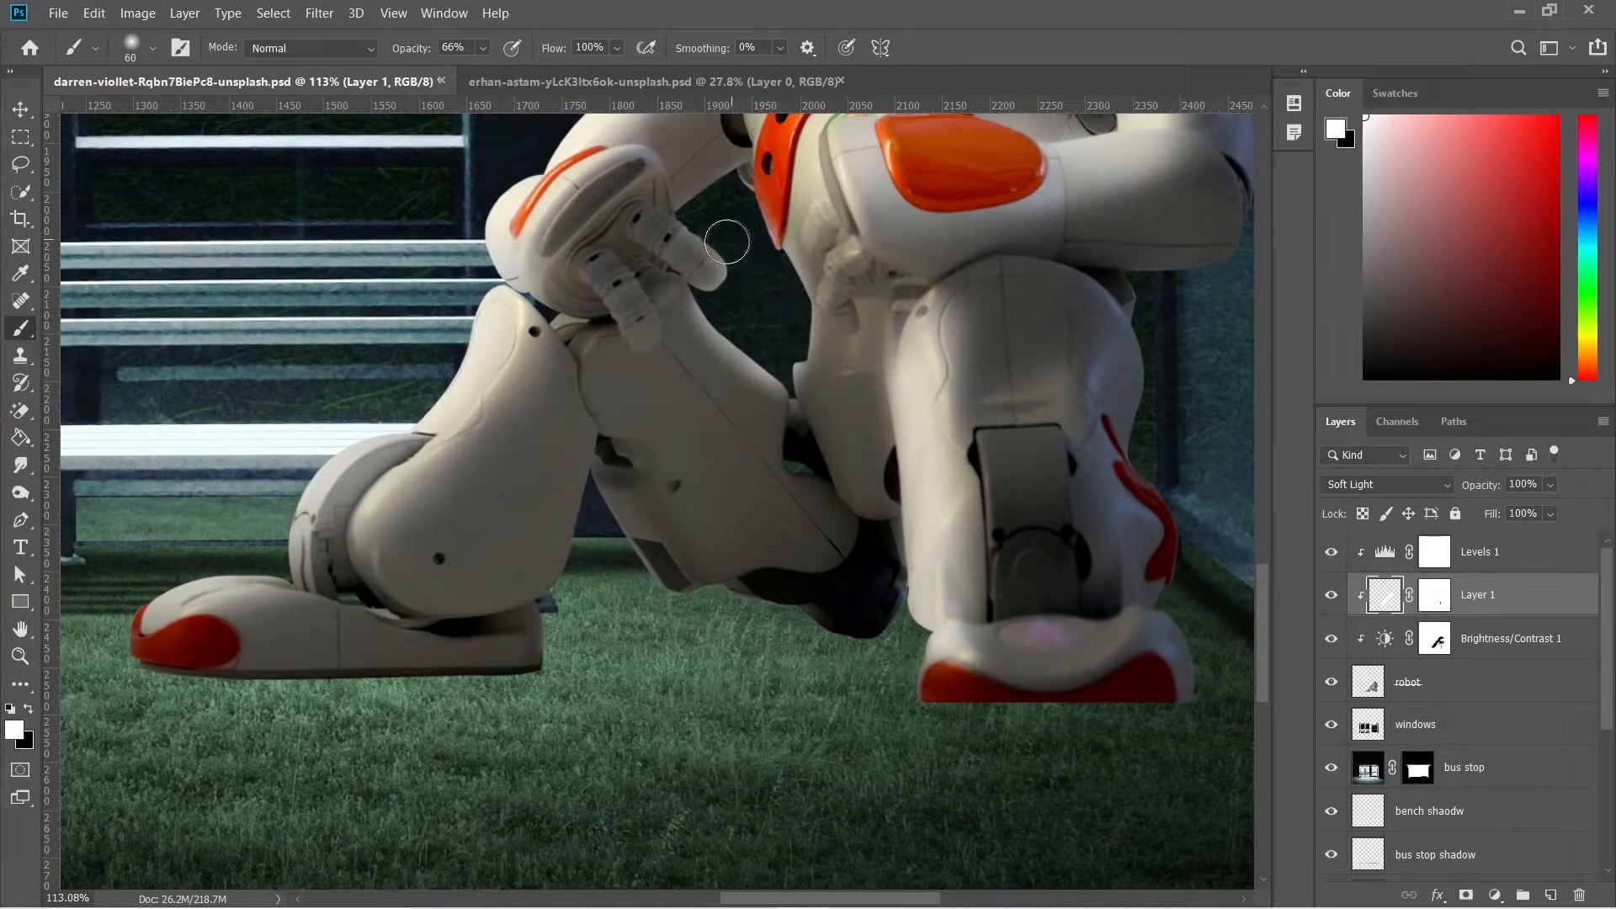
scroll(769, 248, "up", 3)
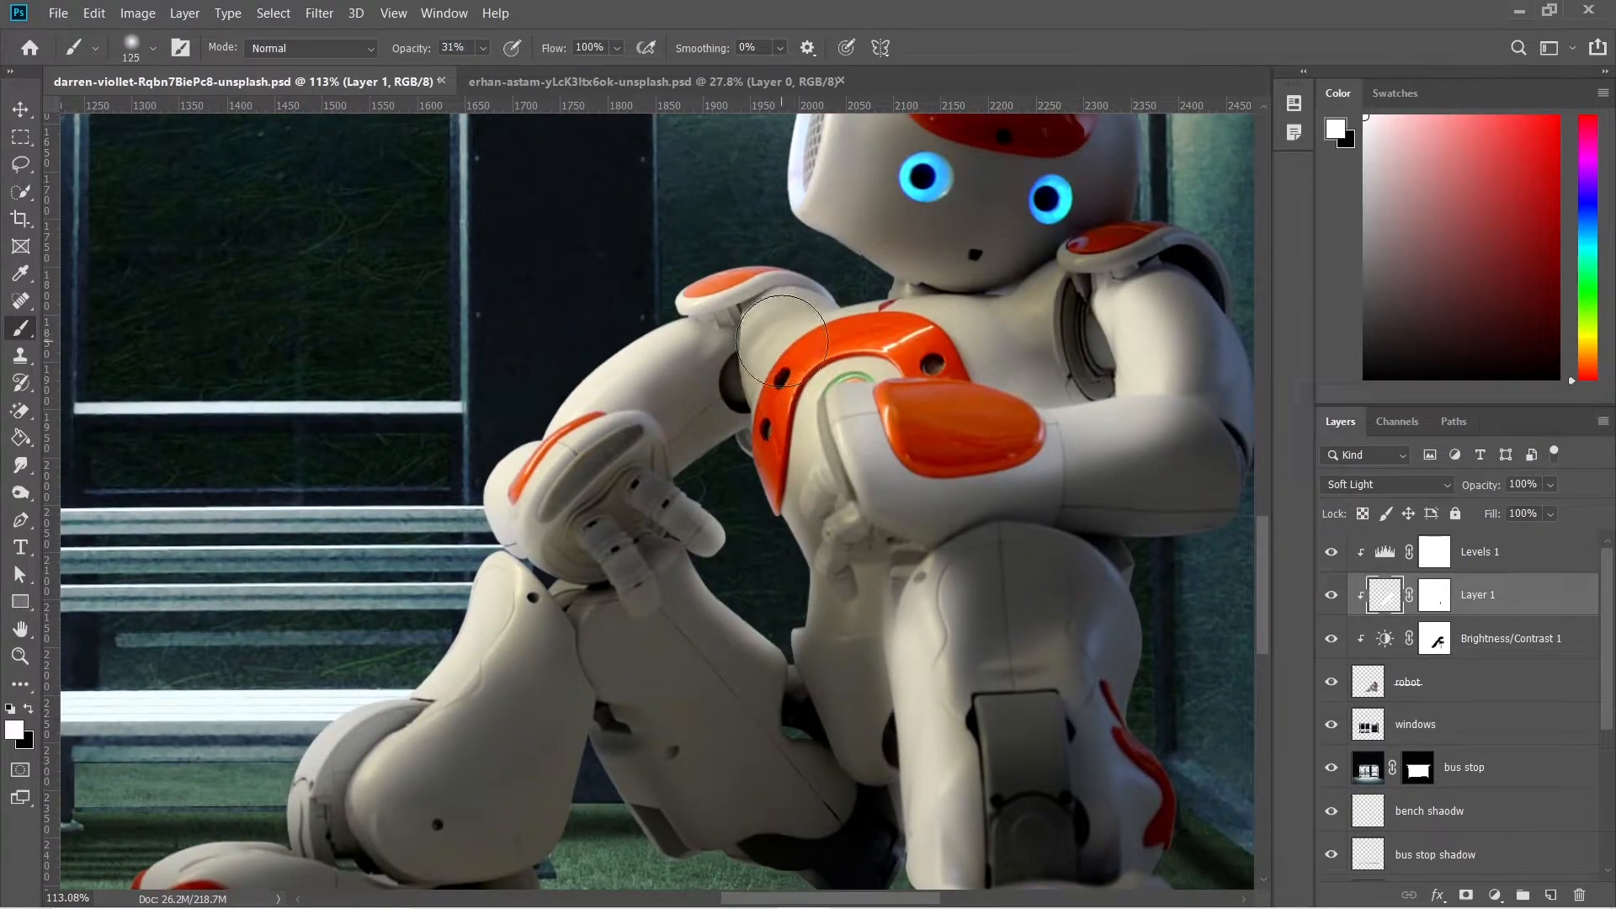
key("bracketright")
key("bracketright")
left_click(922, 339)
left_click_drag(790, 432, 849, 370)
Compare the whole image with the Soft Light highlight layer hidden and shown
key("ctrl+0")
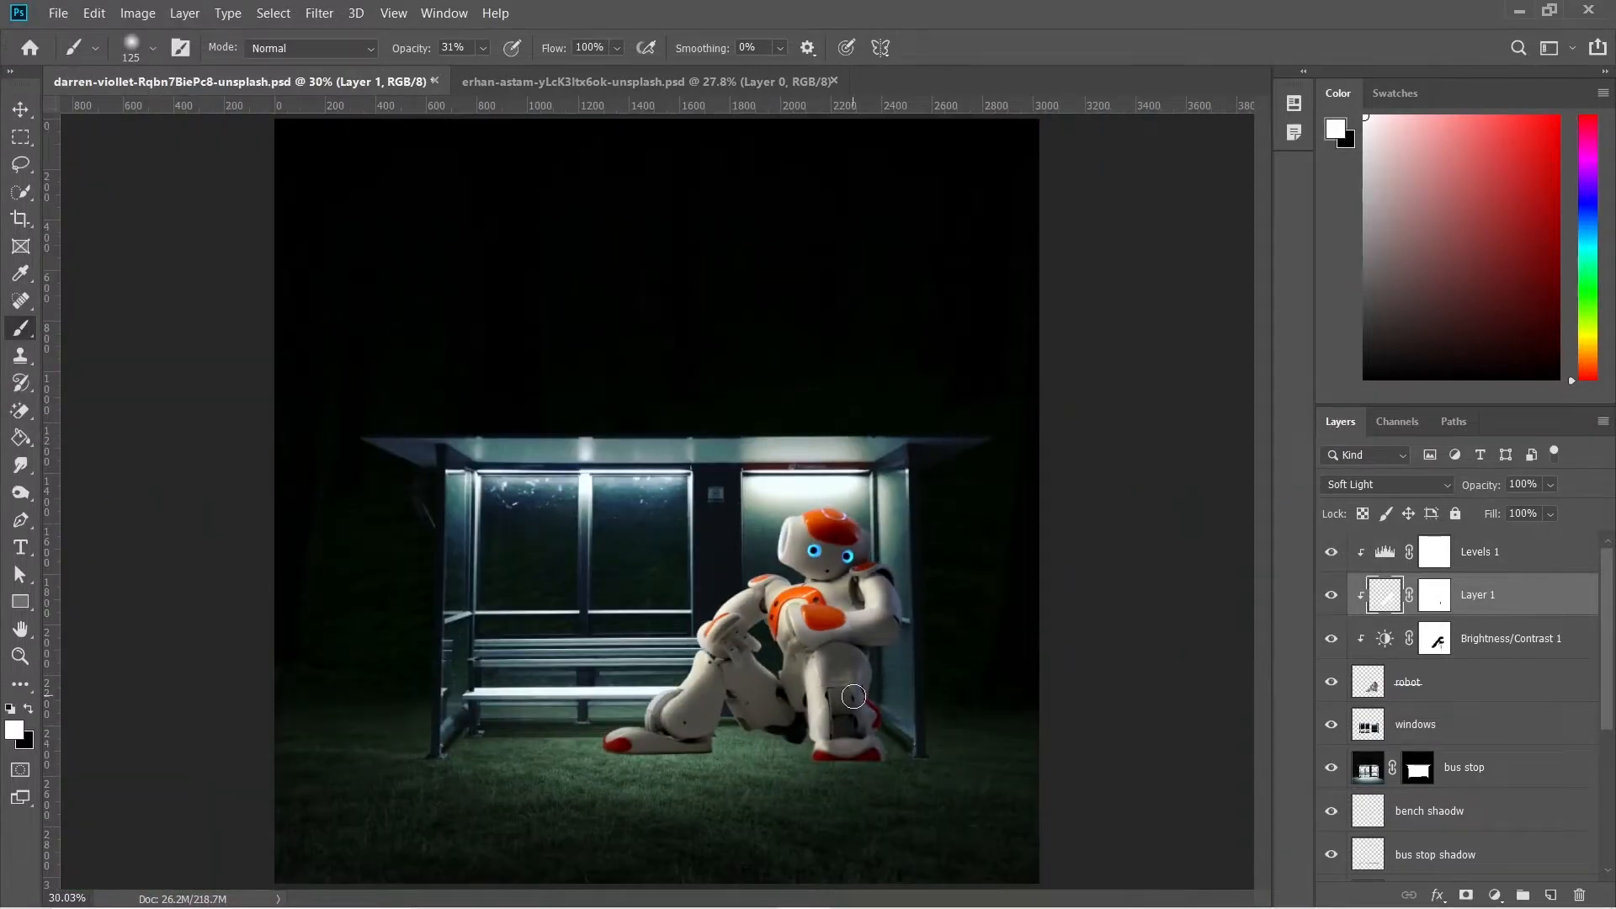
key("v")
left_click(1333, 596)
left_click(1332, 596)
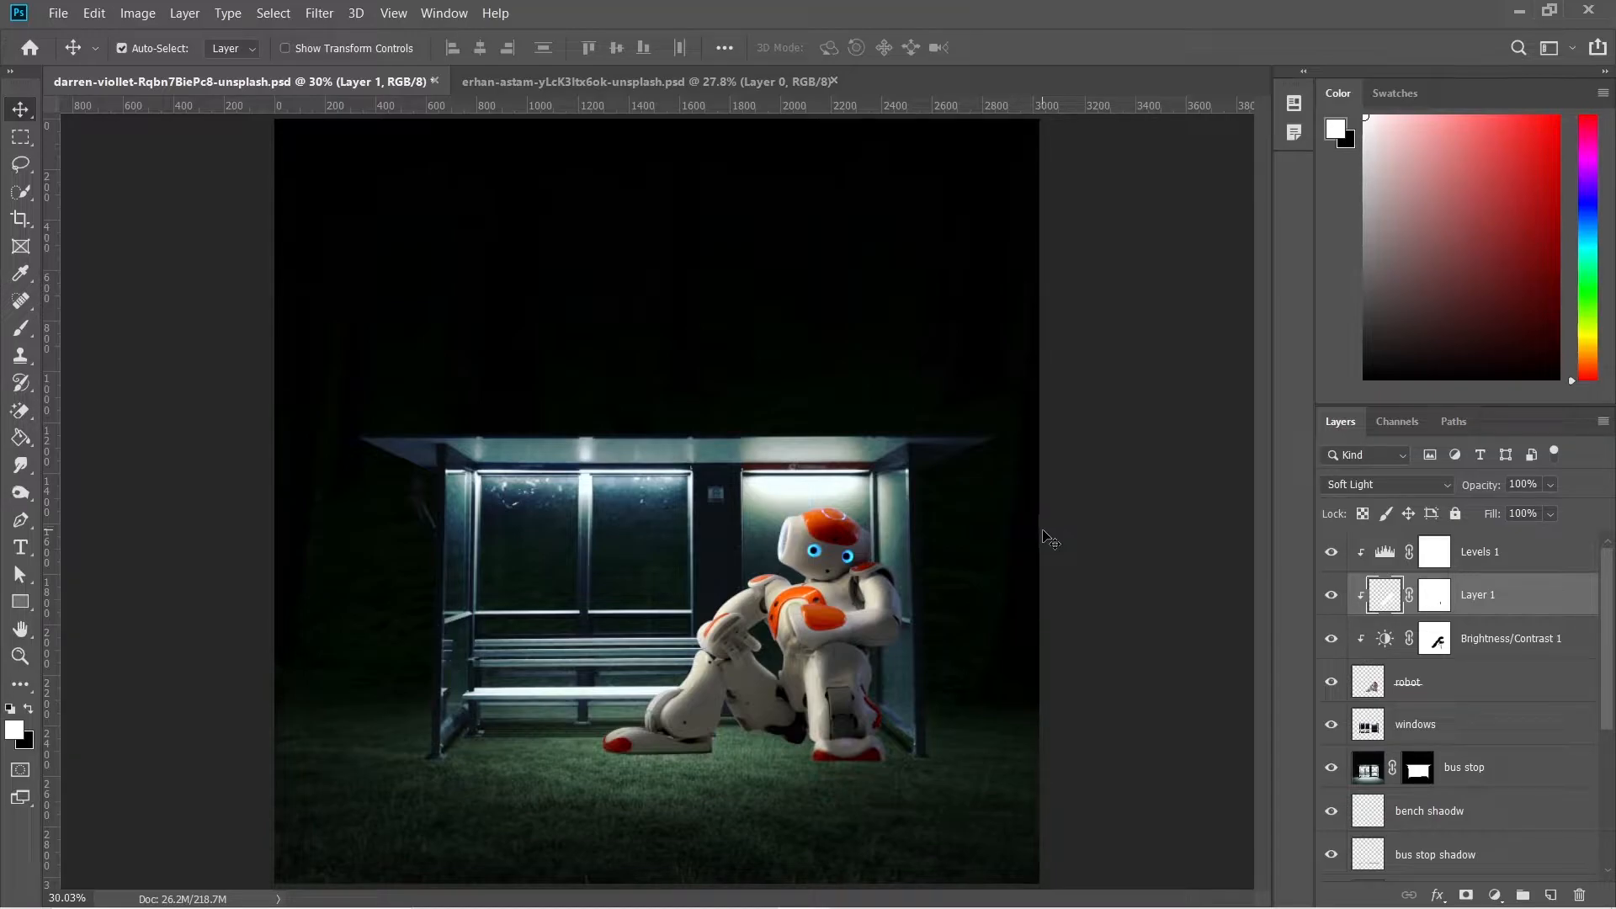
Add a clipped Levels adjustment directly above the robot layer and set its white output level to 200
left_click(1408, 690)
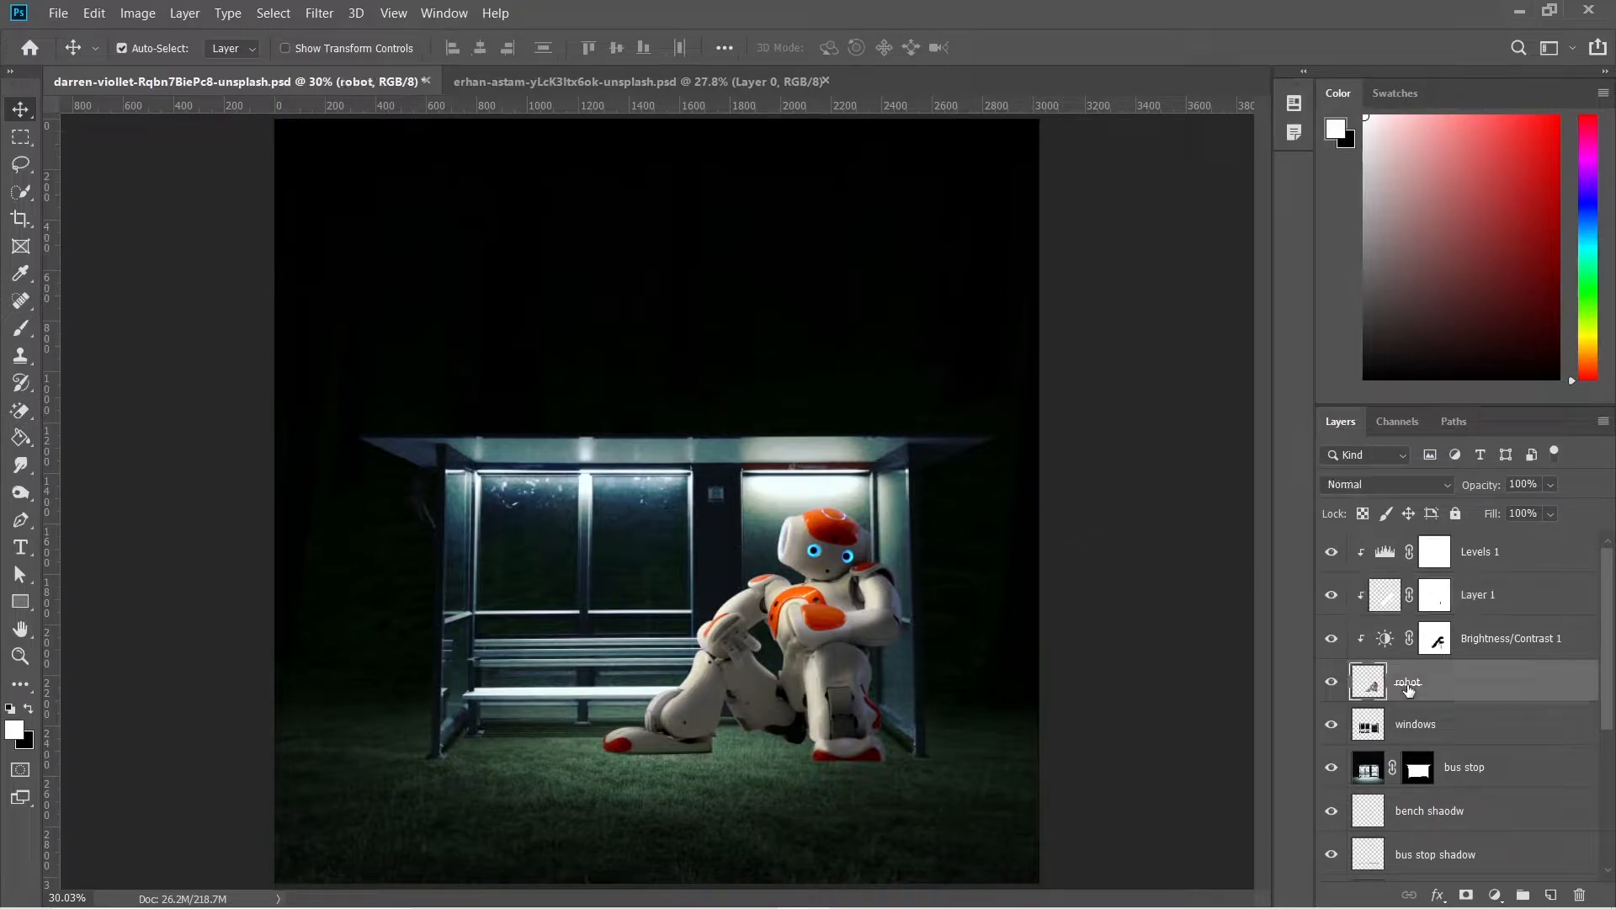
left_click(1496, 895)
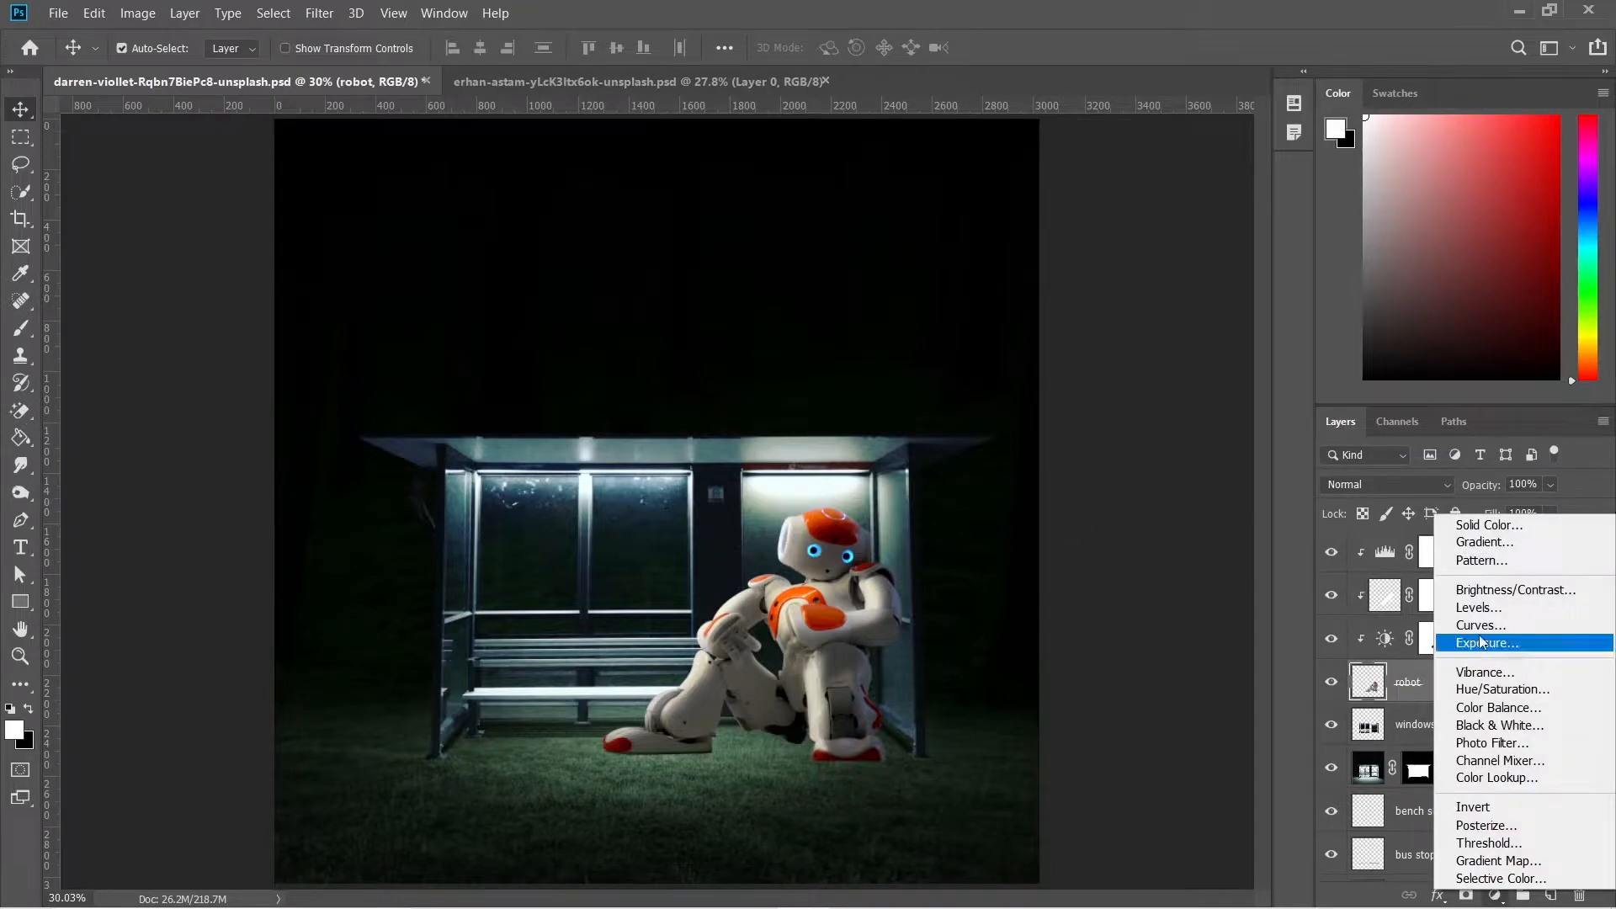
left_click(1481, 603)
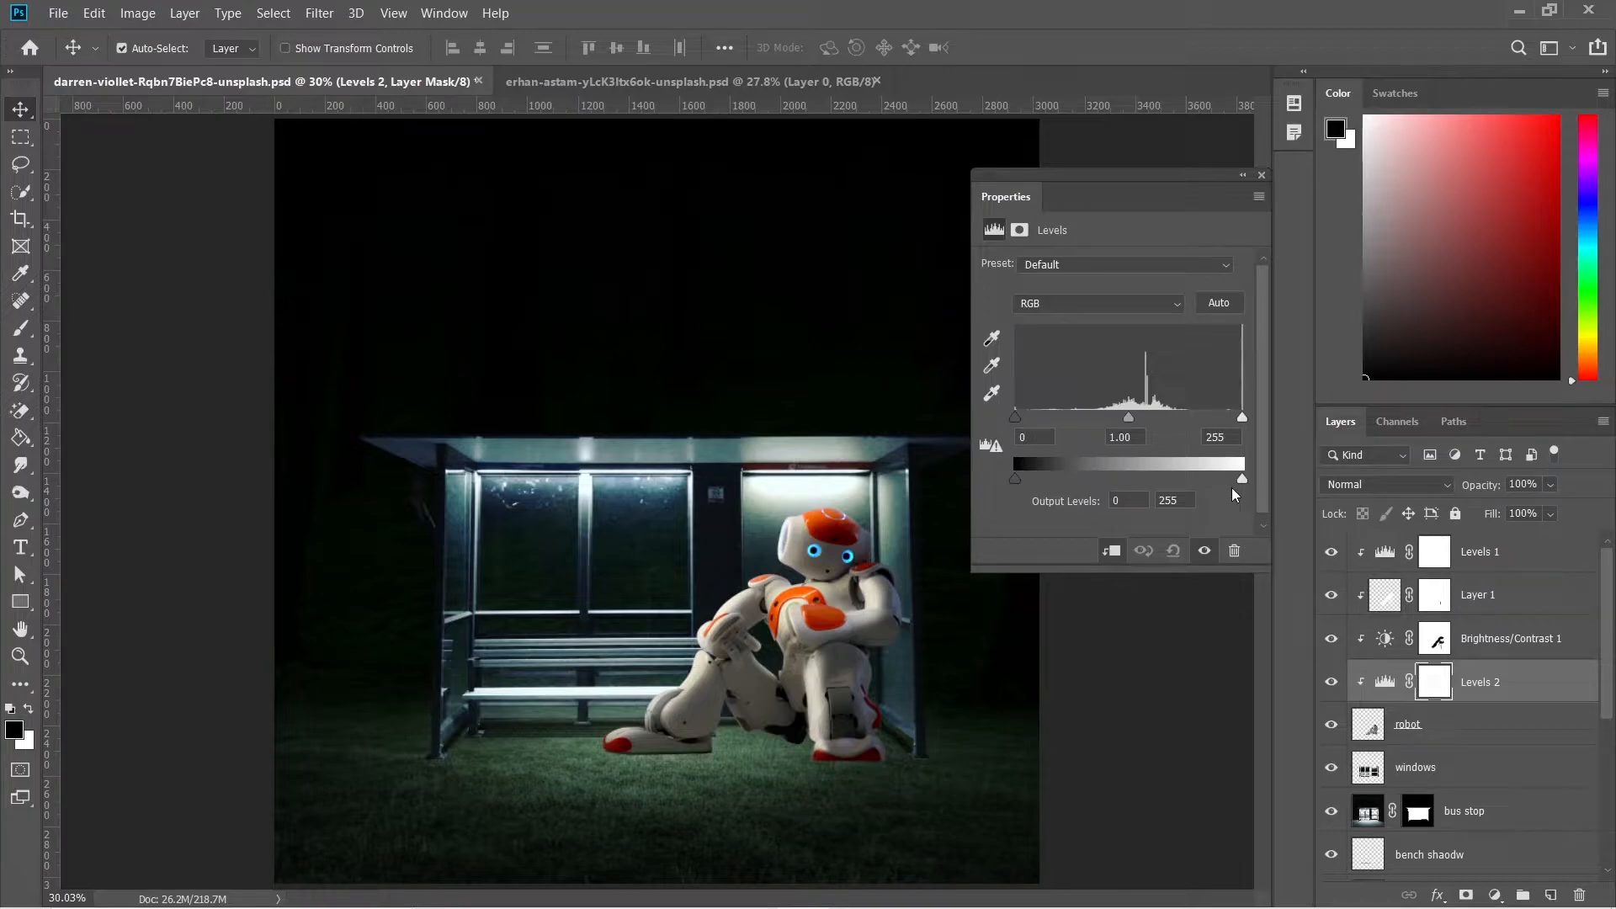
left_click_drag(1240, 483, 1216, 482)
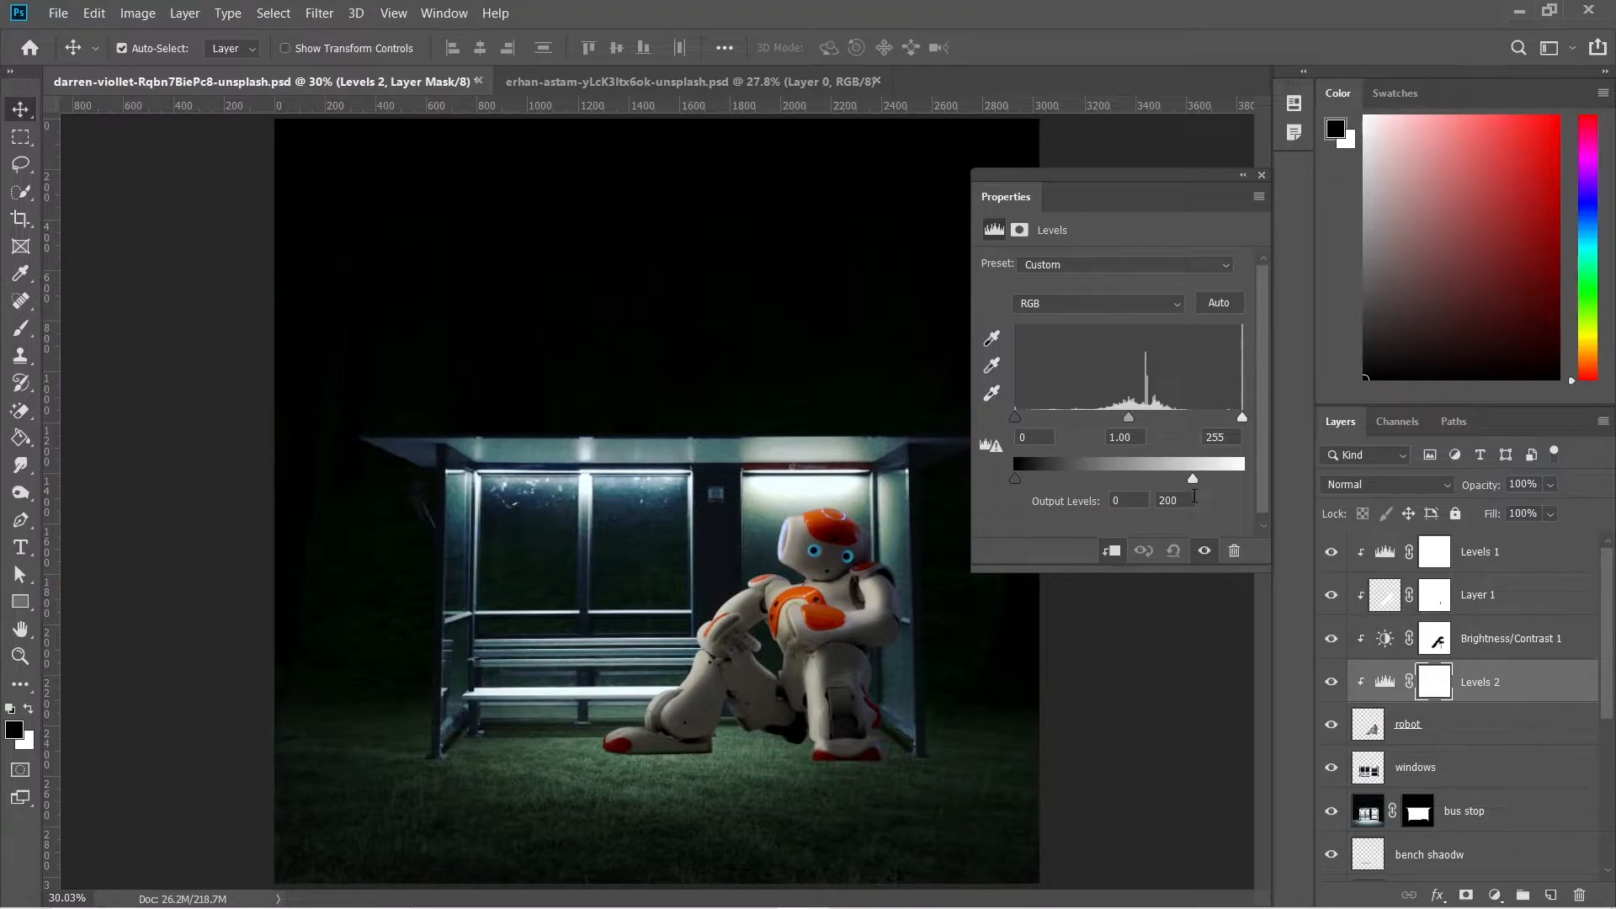
left_click(1262, 176)
left_click(1332, 682)
left_click(1332, 683)
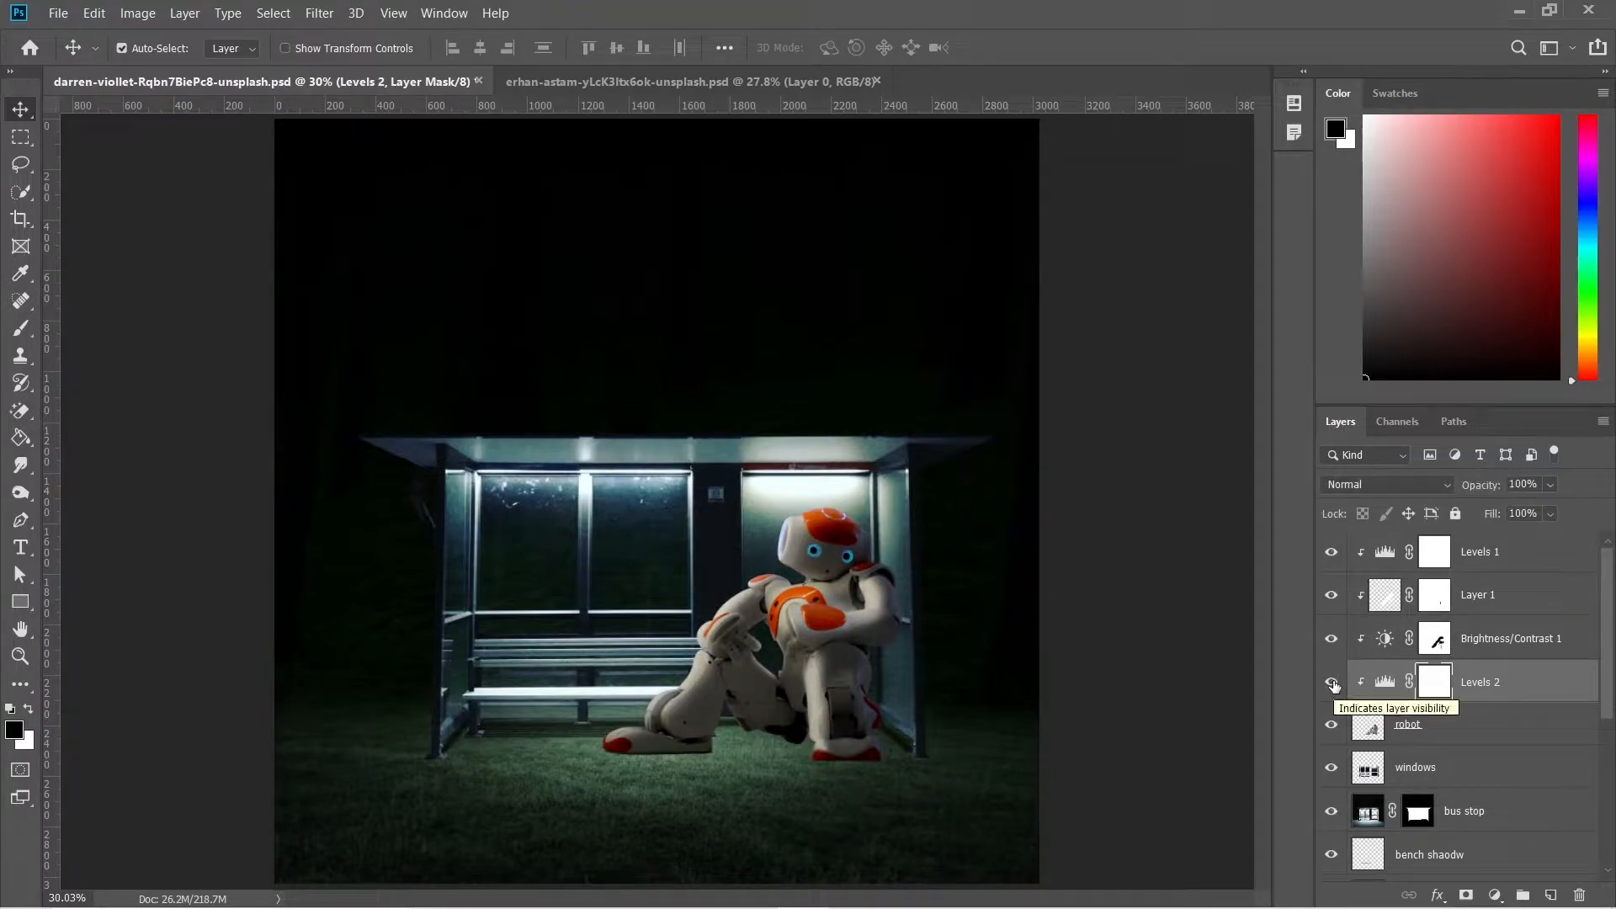
Move a copy of the Brightness/Contrast mask onto the Levels 2 adjustment, replacing its existing mask
key("b")
left_click(1440, 641)
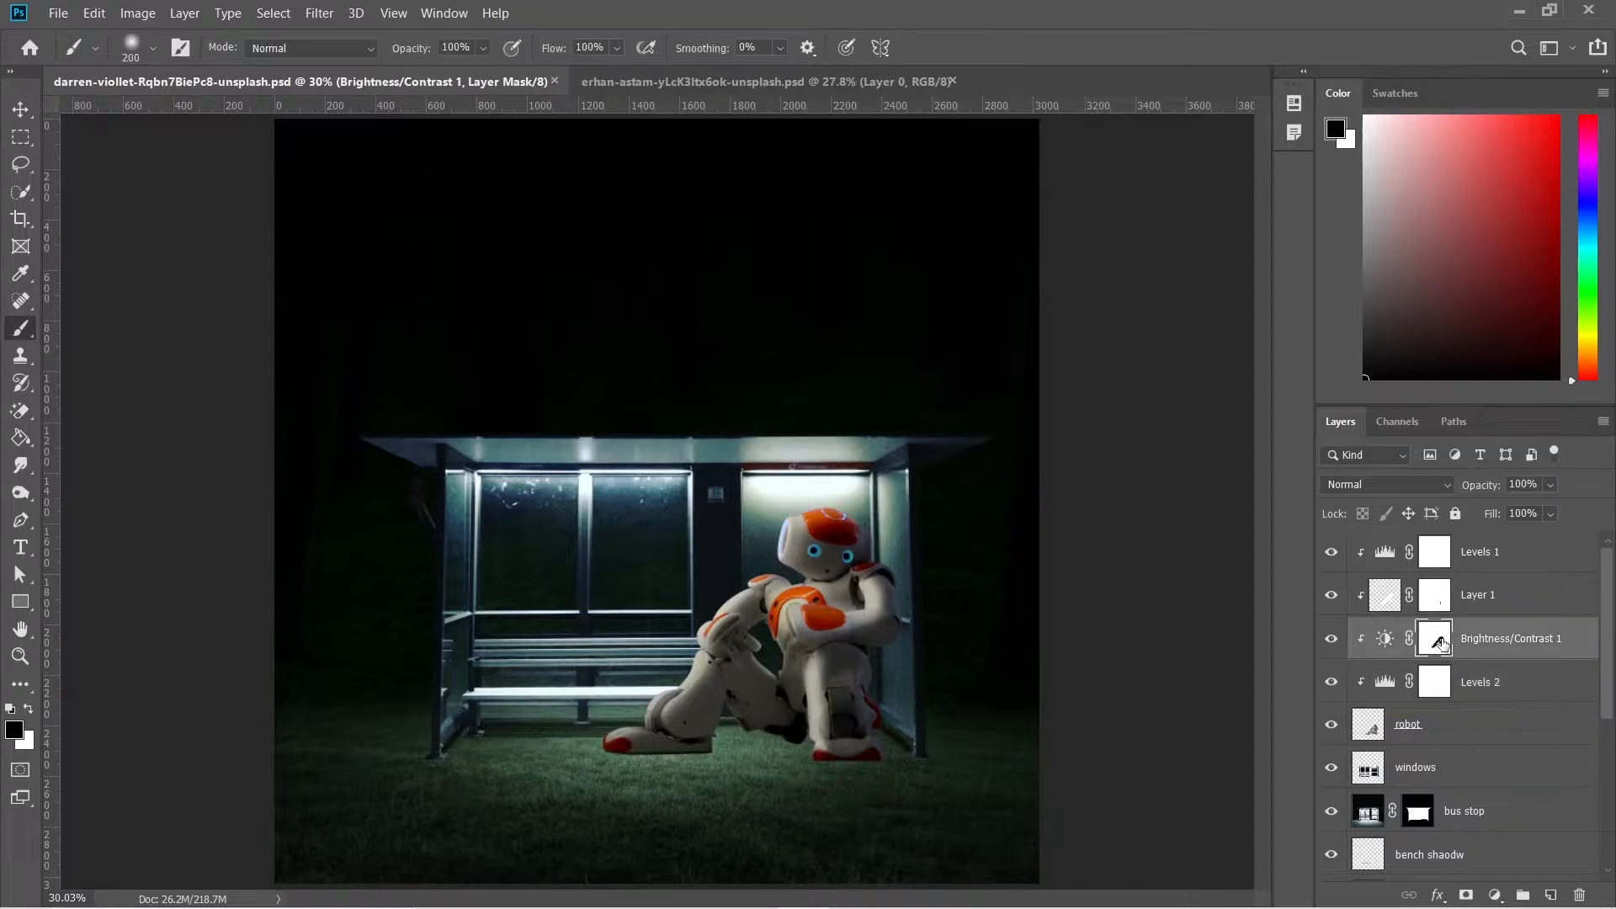
left_click_drag(1443, 638, 1437, 682)
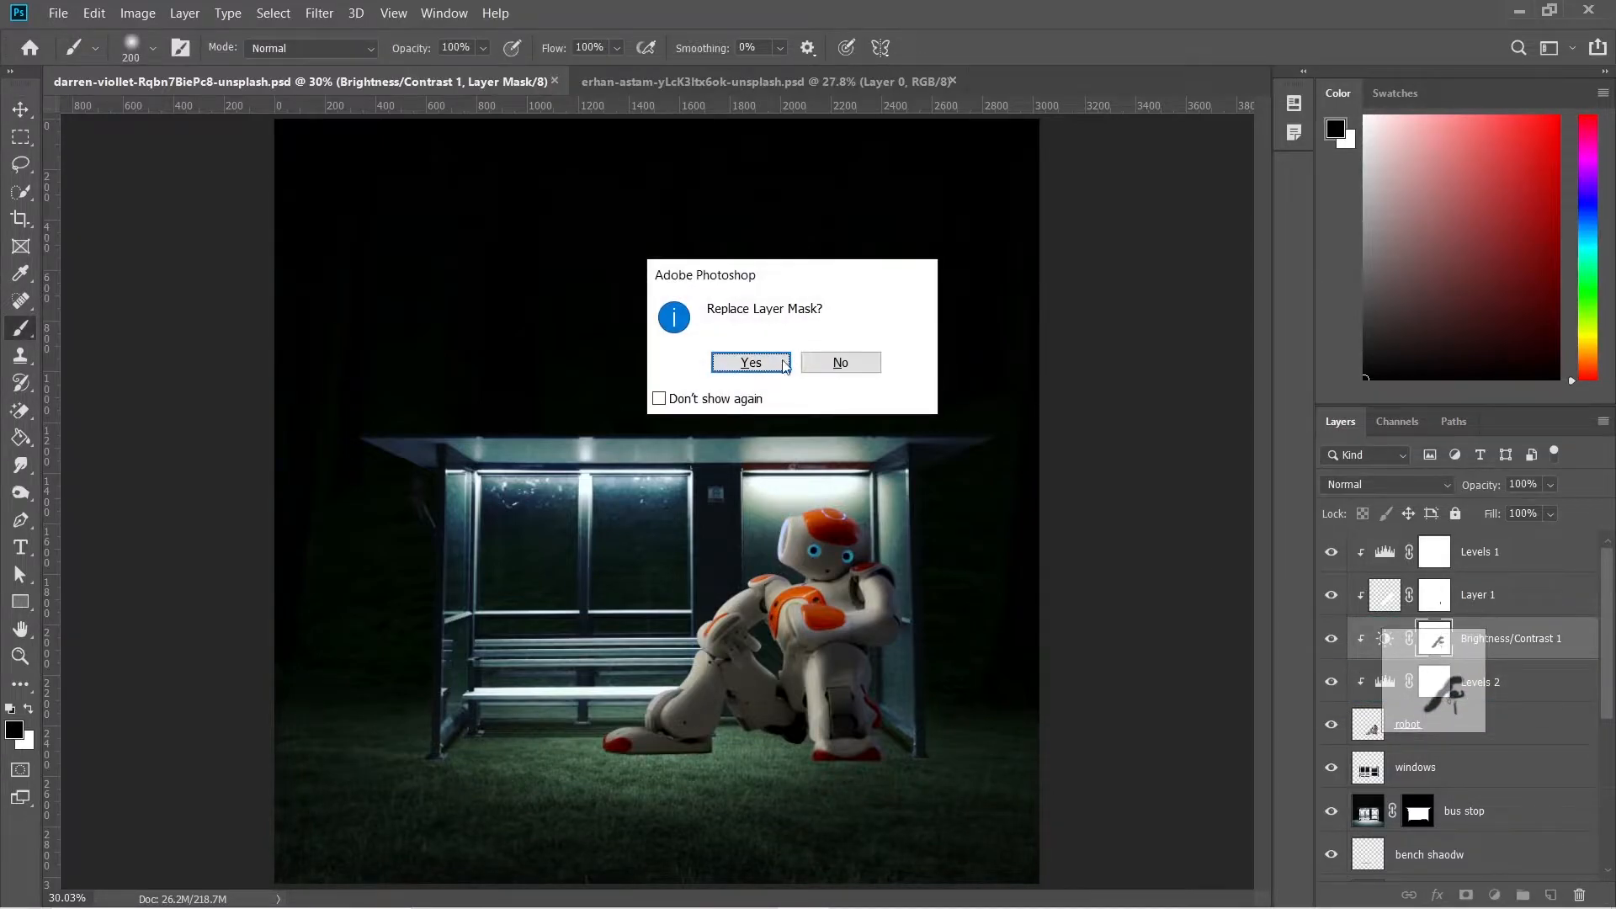
left_click(745, 362)
left_click(1332, 684)
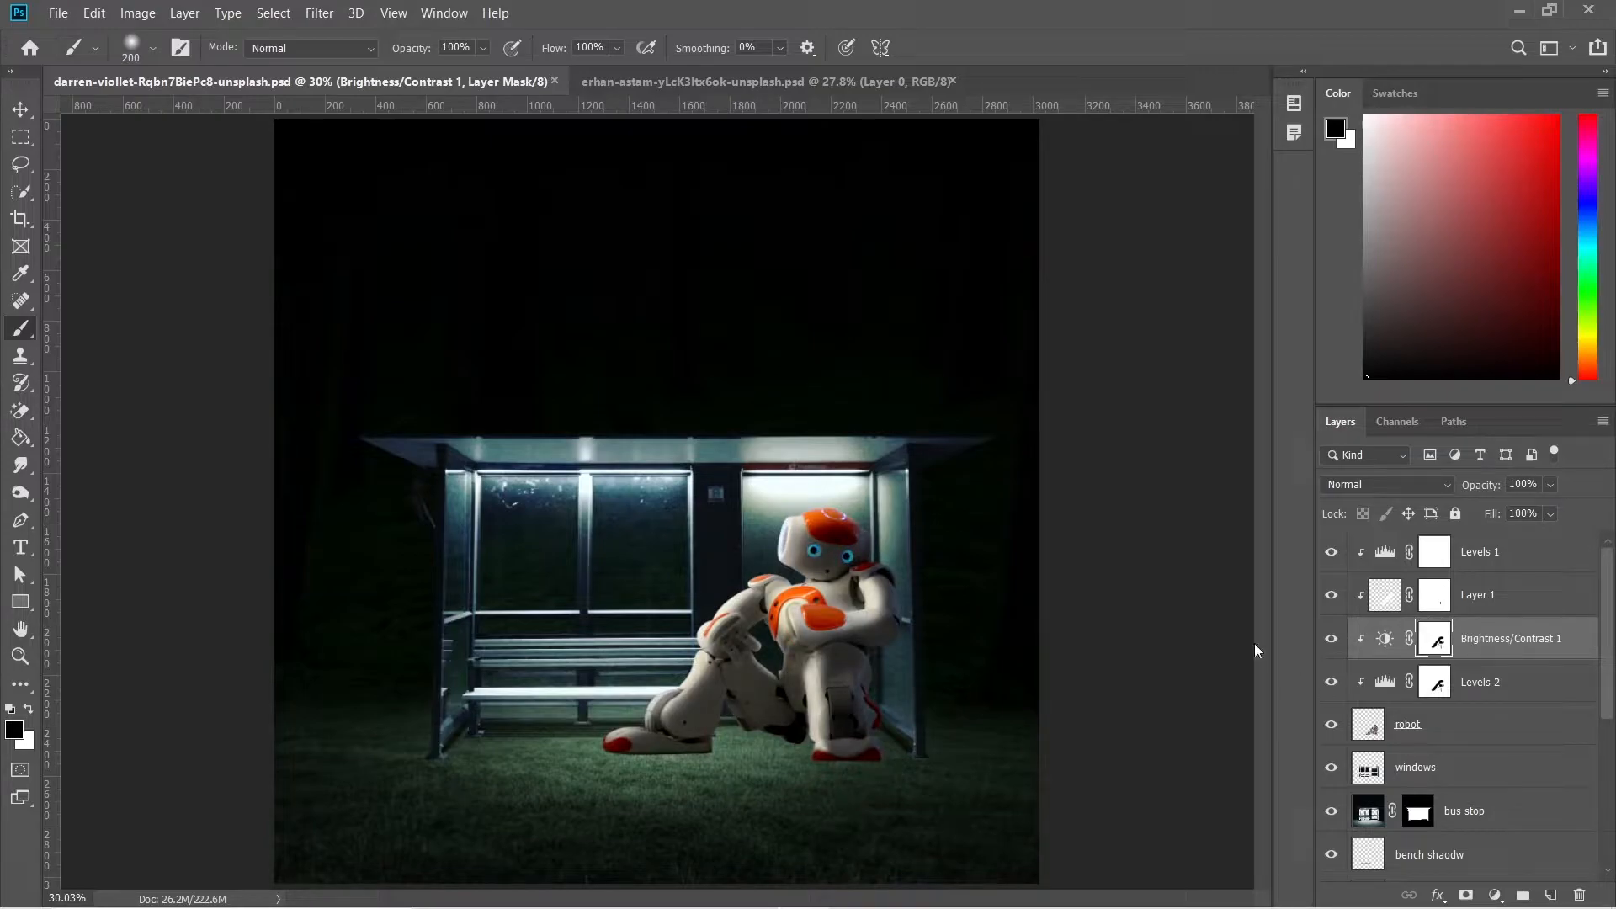
Paint black on the Levels 2 mask over the robot's lit areas with a 200 px brush at 50% opacity
left_click(1443, 689)
scroll(783, 758, "up", 5)
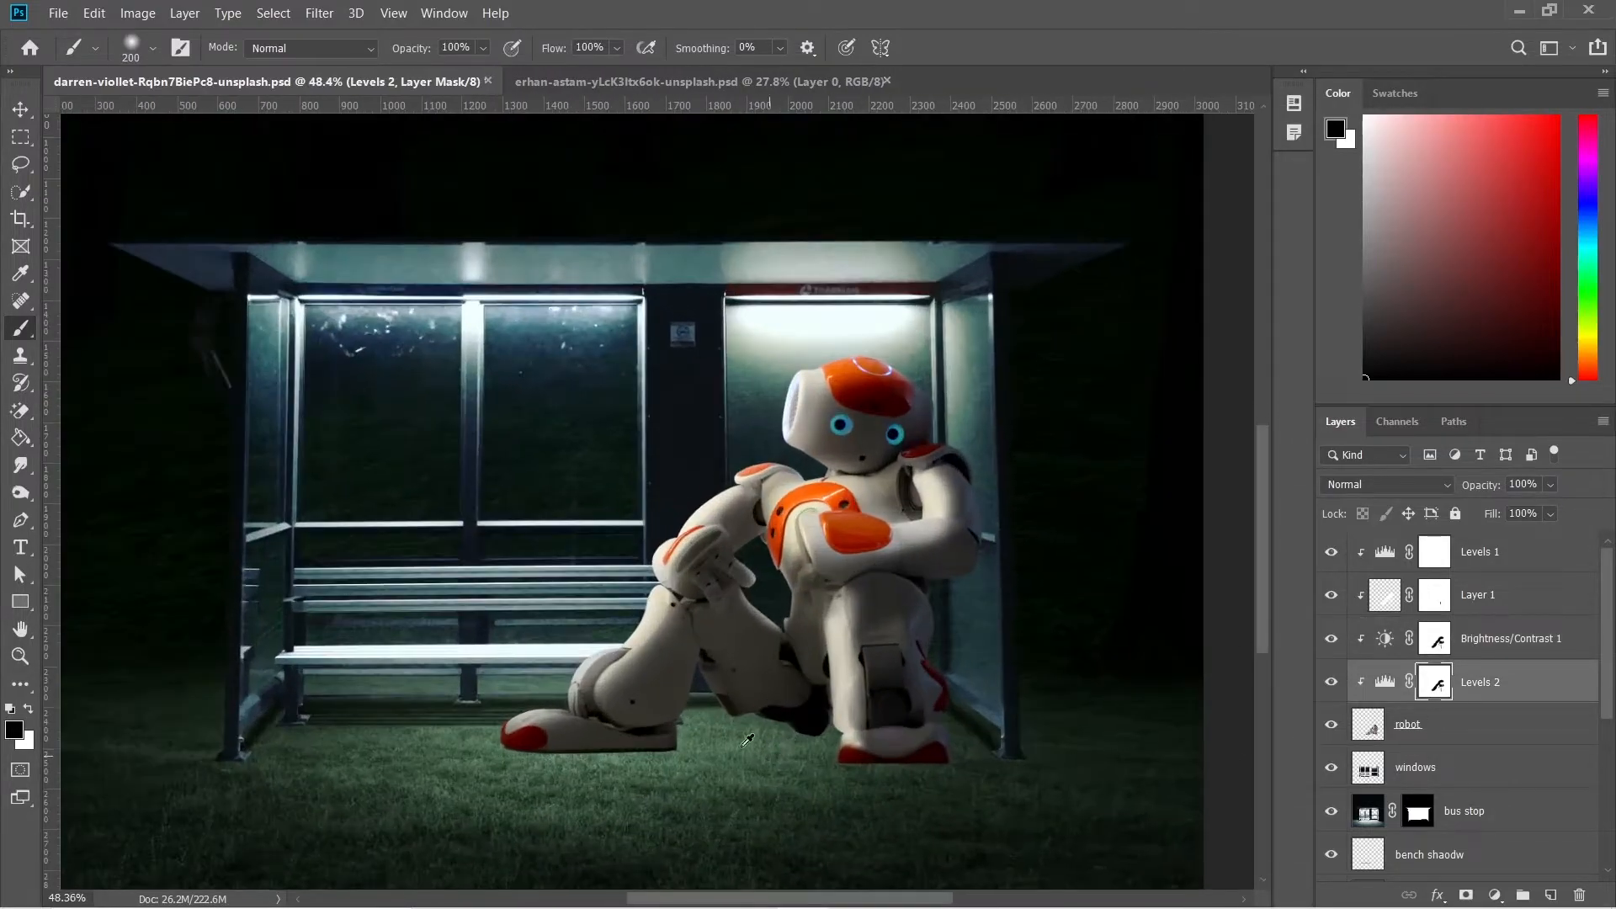
left_click_drag(658, 690, 647, 703)
mouse_move(687, 636)
left_mouse_down()
mouse_move(900, 818)
mouse_move(902, 672)
mouse_move(879, 596)
mouse_move(885, 707)
mouse_move(934, 706)
mouse_move(927, 539)
mouse_move(818, 445)
mouse_move(689, 570)
mouse_move(824, 730)
mouse_move(650, 796)
mouse_move(541, 715)
mouse_move(735, 727)
mouse_move(787, 821)
mouse_move(676, 734)
mouse_move(541, 684)
mouse_move(700, 695)
mouse_move(799, 602)
mouse_move(773, 500)
mouse_move(879, 471)
mouse_move(852, 477)
mouse_move(821, 450)
mouse_move(875, 363)
mouse_move(939, 347)
mouse_move(977, 367)
mouse_move(975, 402)
mouse_move(892, 439)
mouse_move(851, 431)
mouse_move(867, 412)
mouse_move(988, 392)
left_mouse_up()
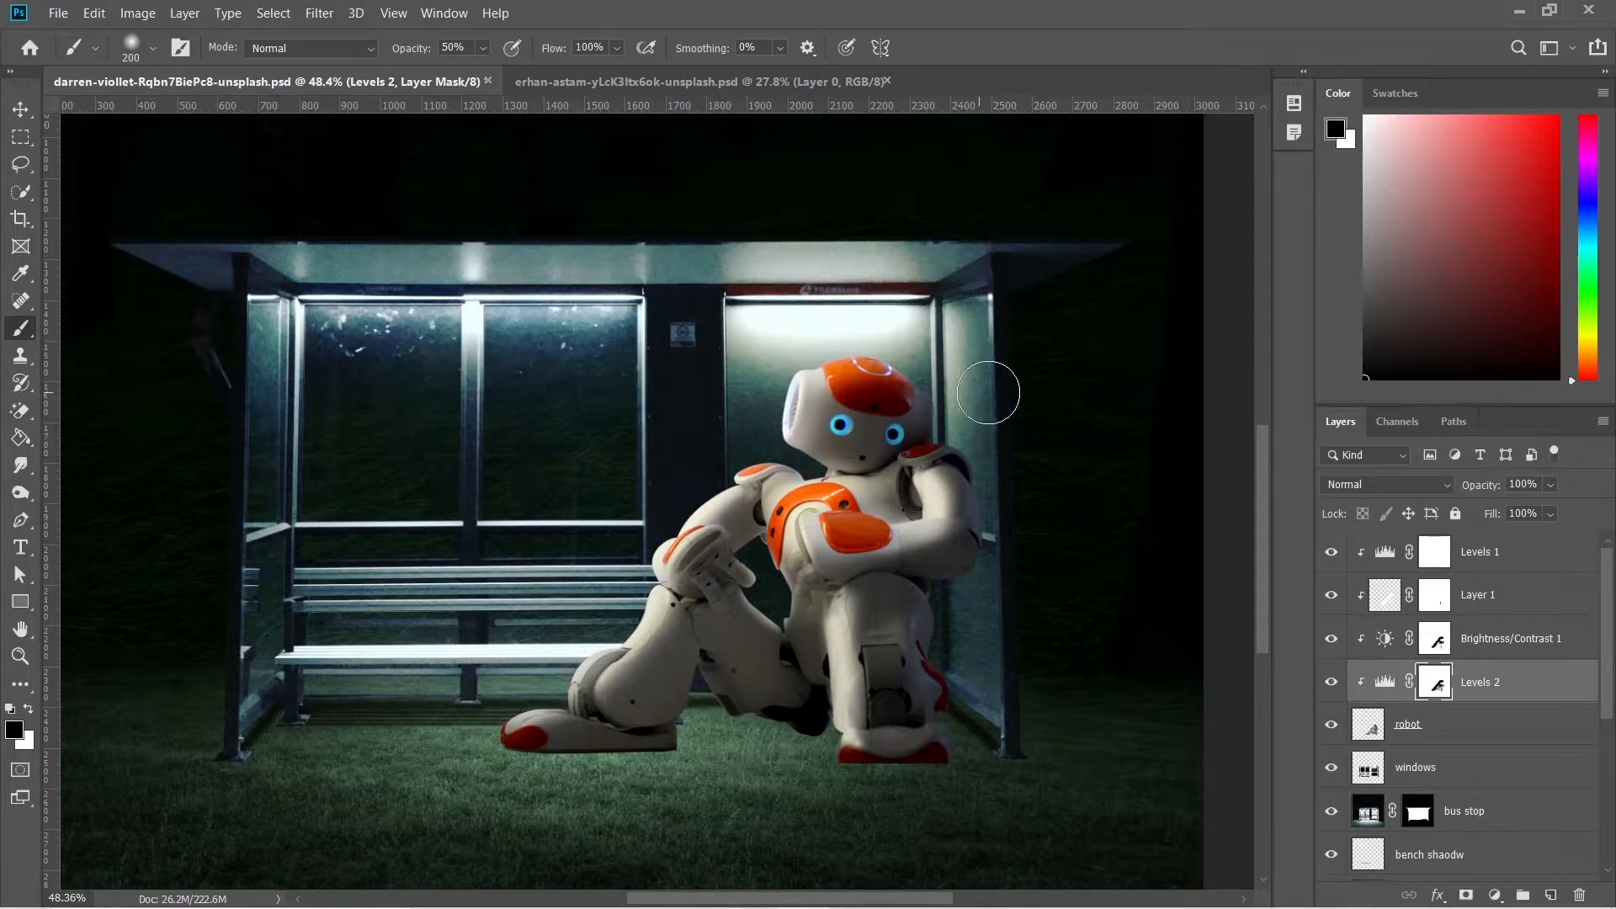
Compare the robot's shading with the Levels 2 adjustment hidden and shown
key("ctrl+0")
left_click(1324, 686)
left_click(1324, 685)
left_click(1324, 686)
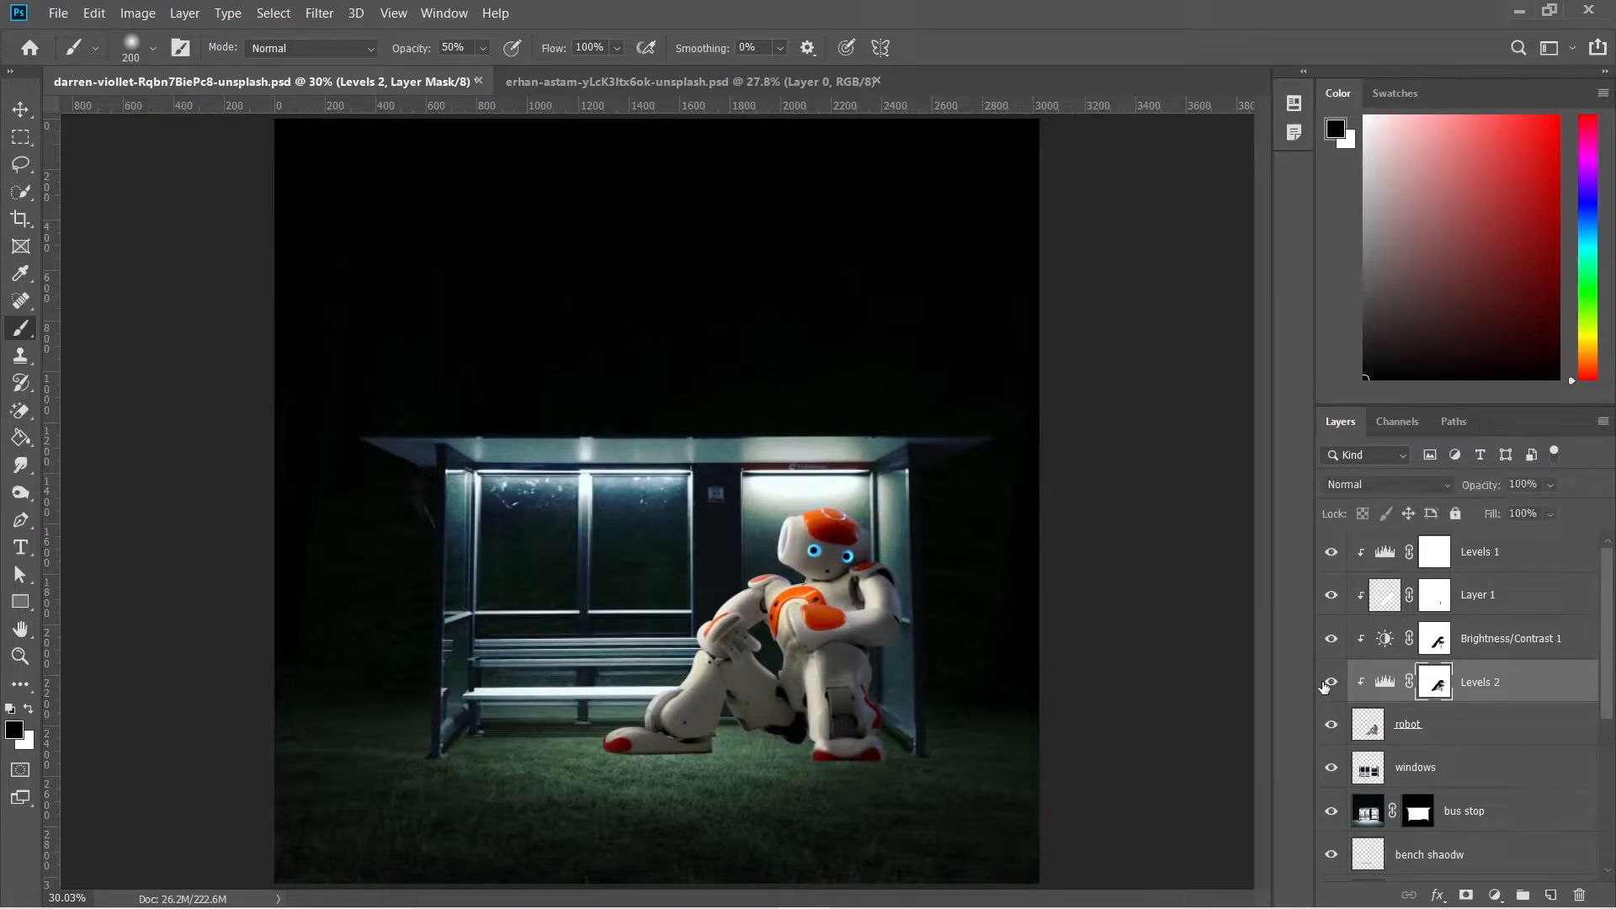
left_click(1325, 686)
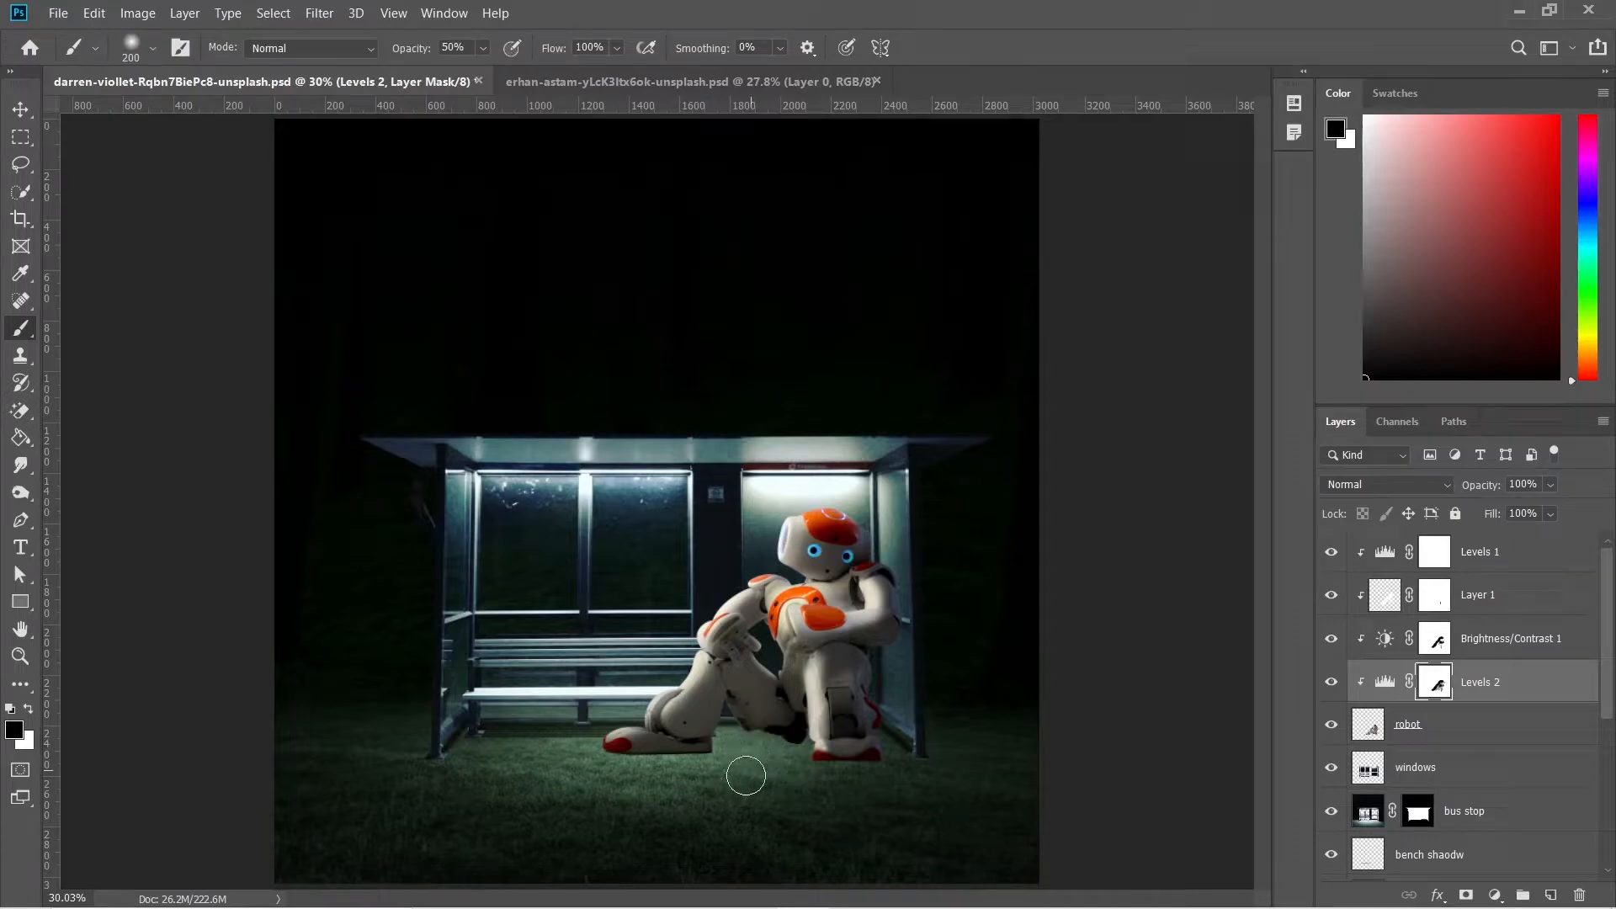
key("v")
left_click(1327, 686)
left_click(1327, 687)
left_click(1327, 686)
left_click(1327, 686)
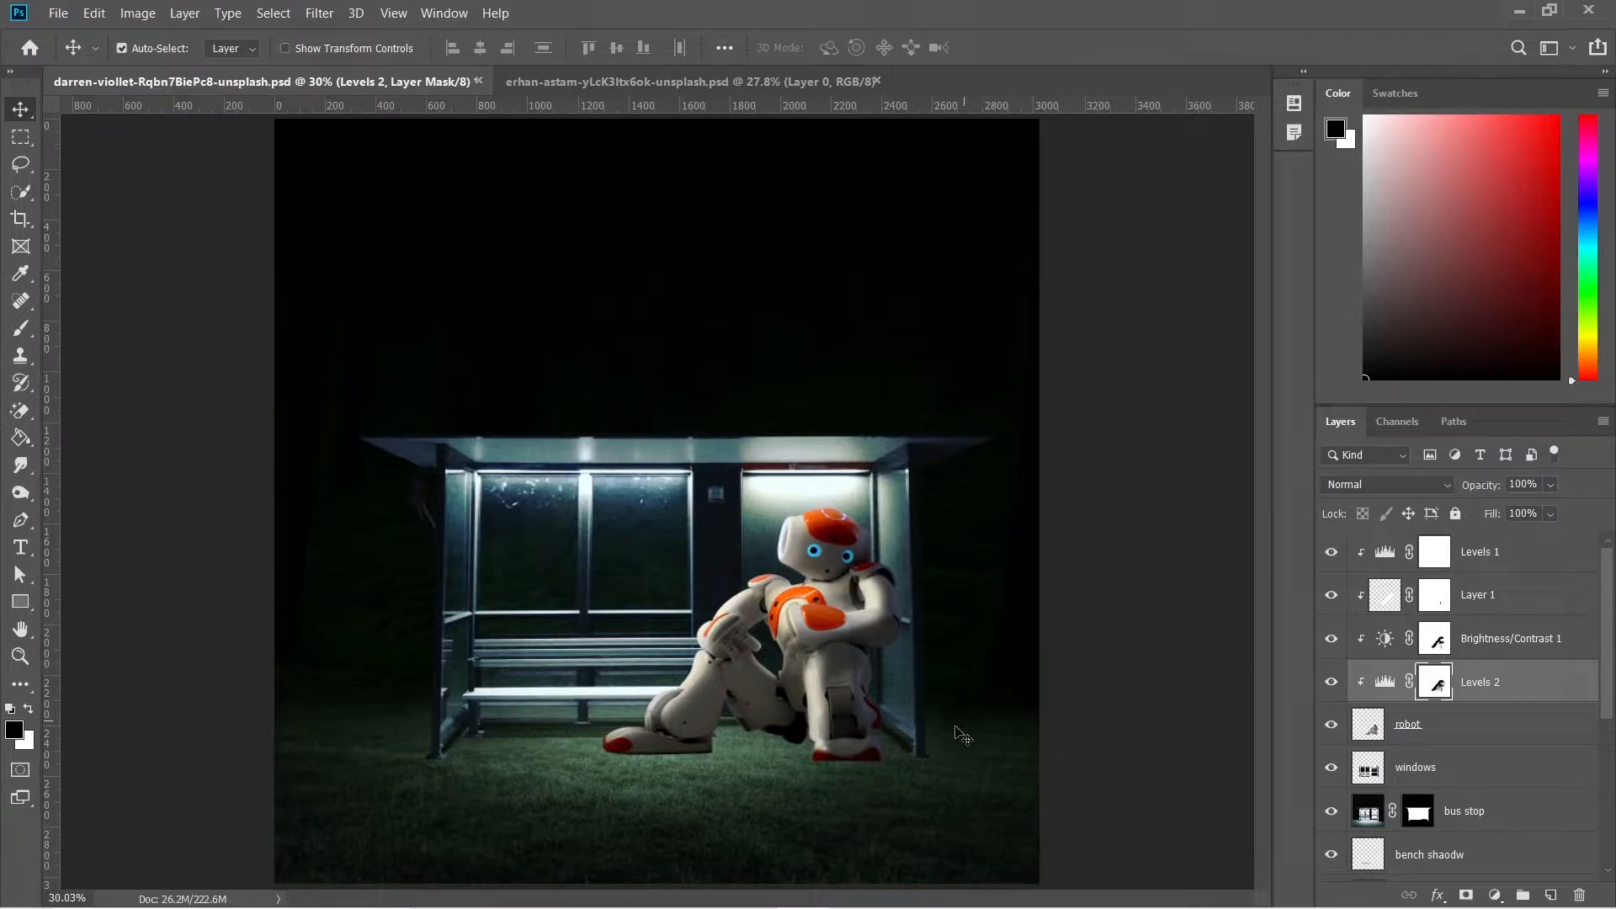
Add a layer mask to the robot layer
scroll(853, 808, "up", 5)
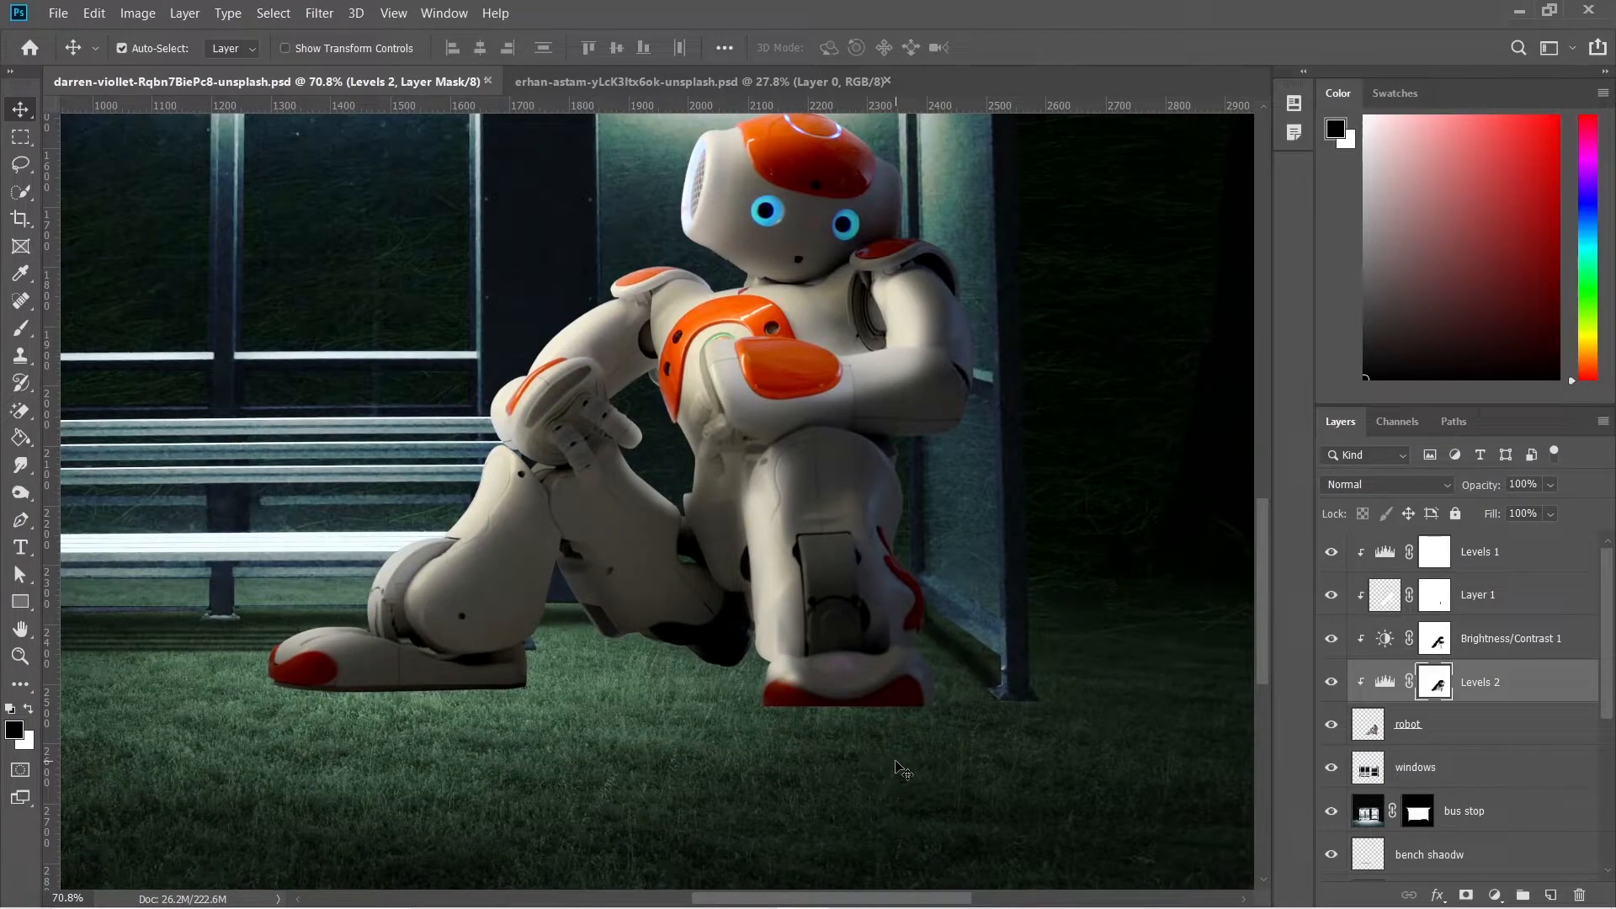
key("ctrl+0")
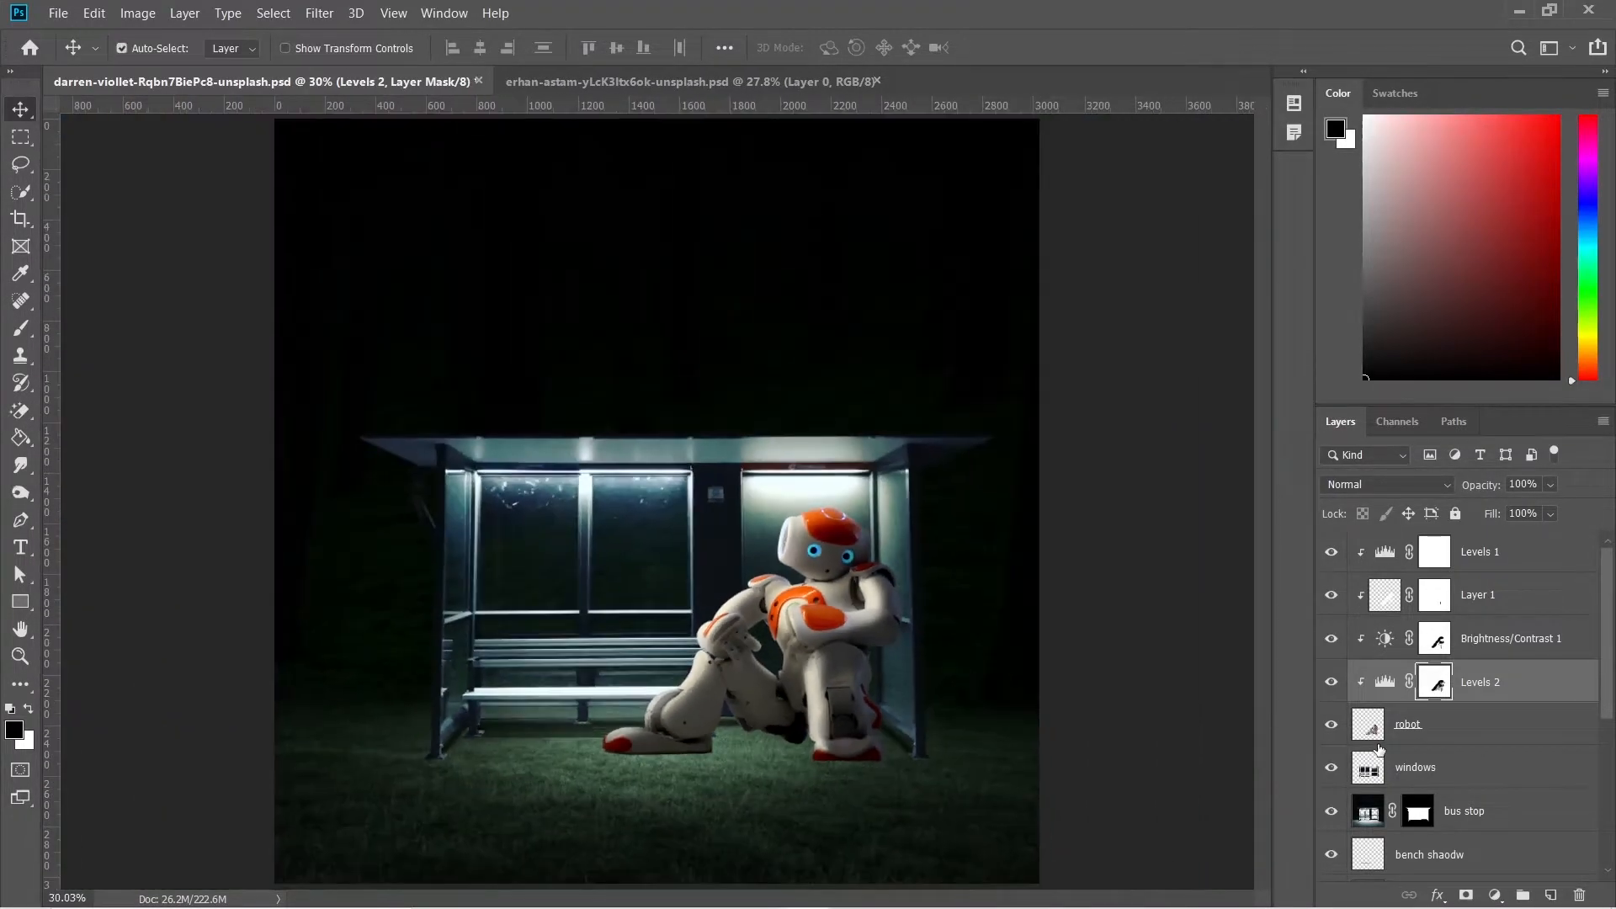
left_click(1416, 725)
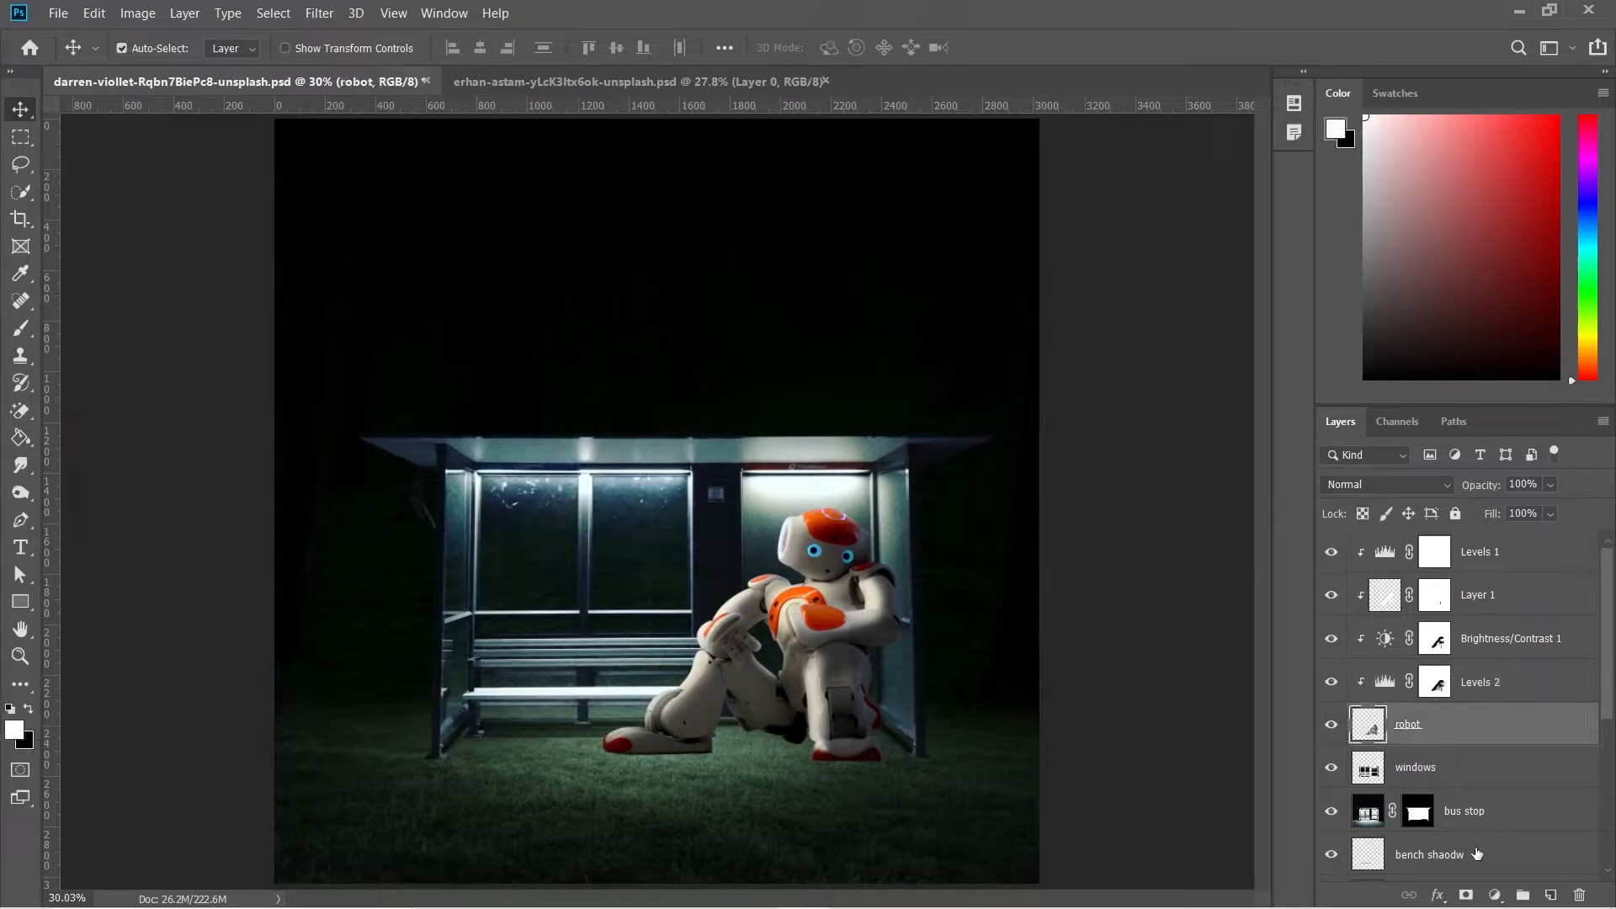
left_click(1466, 895)
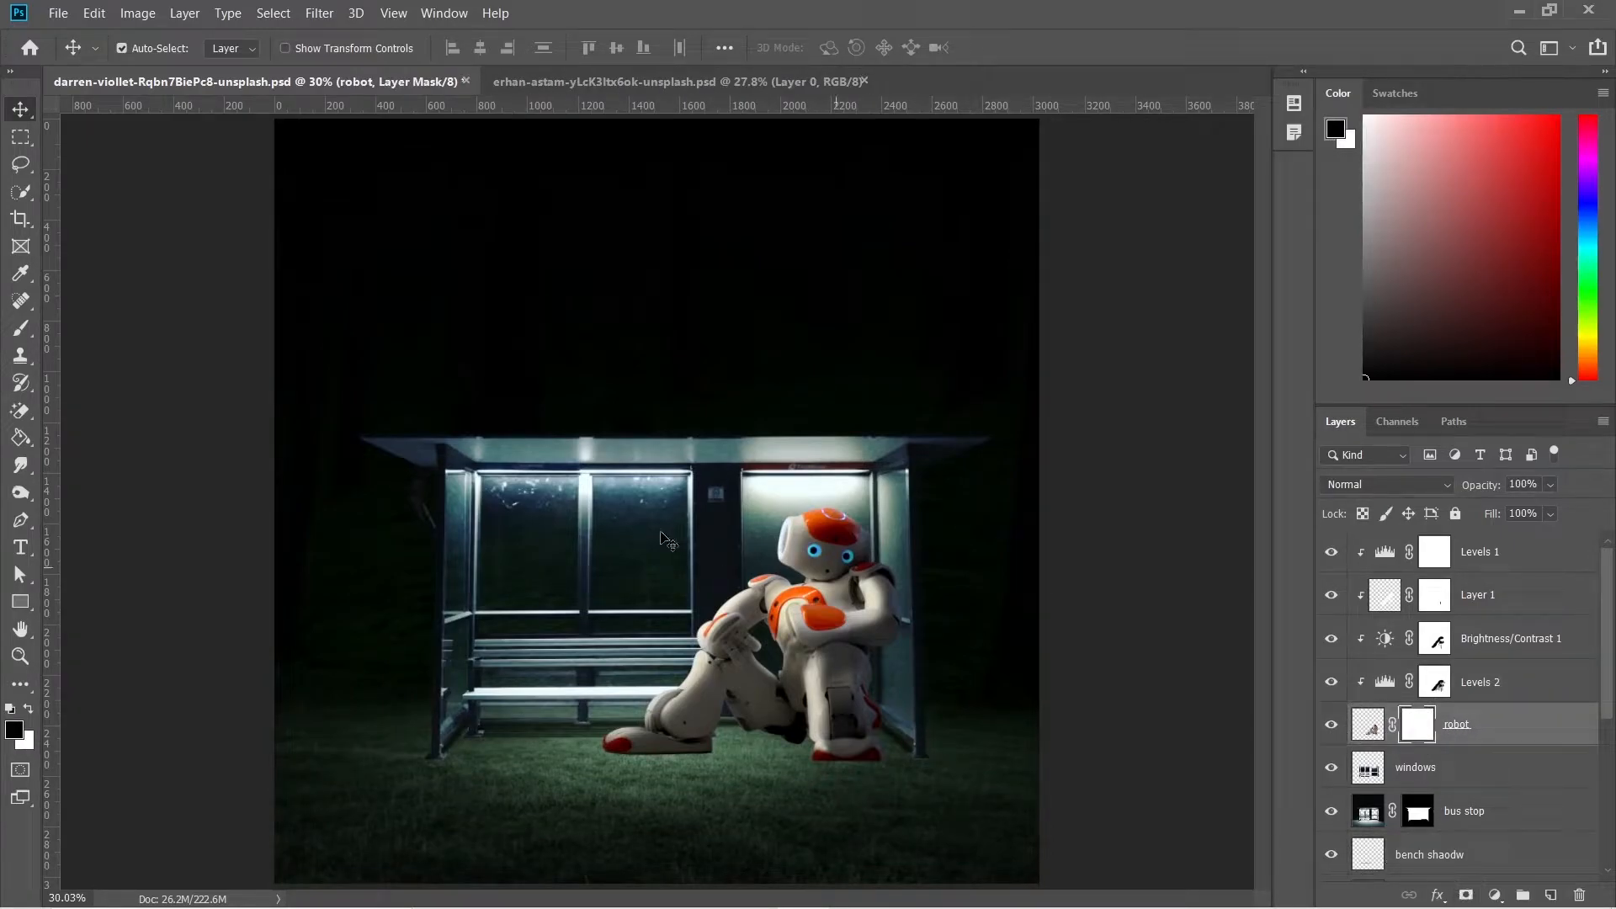
Choose the brushespage6 brush from the Spiritcoda-Grass Brushes set and reduce its size to 100 px
key("b")
key("x")
left_click(153, 49)
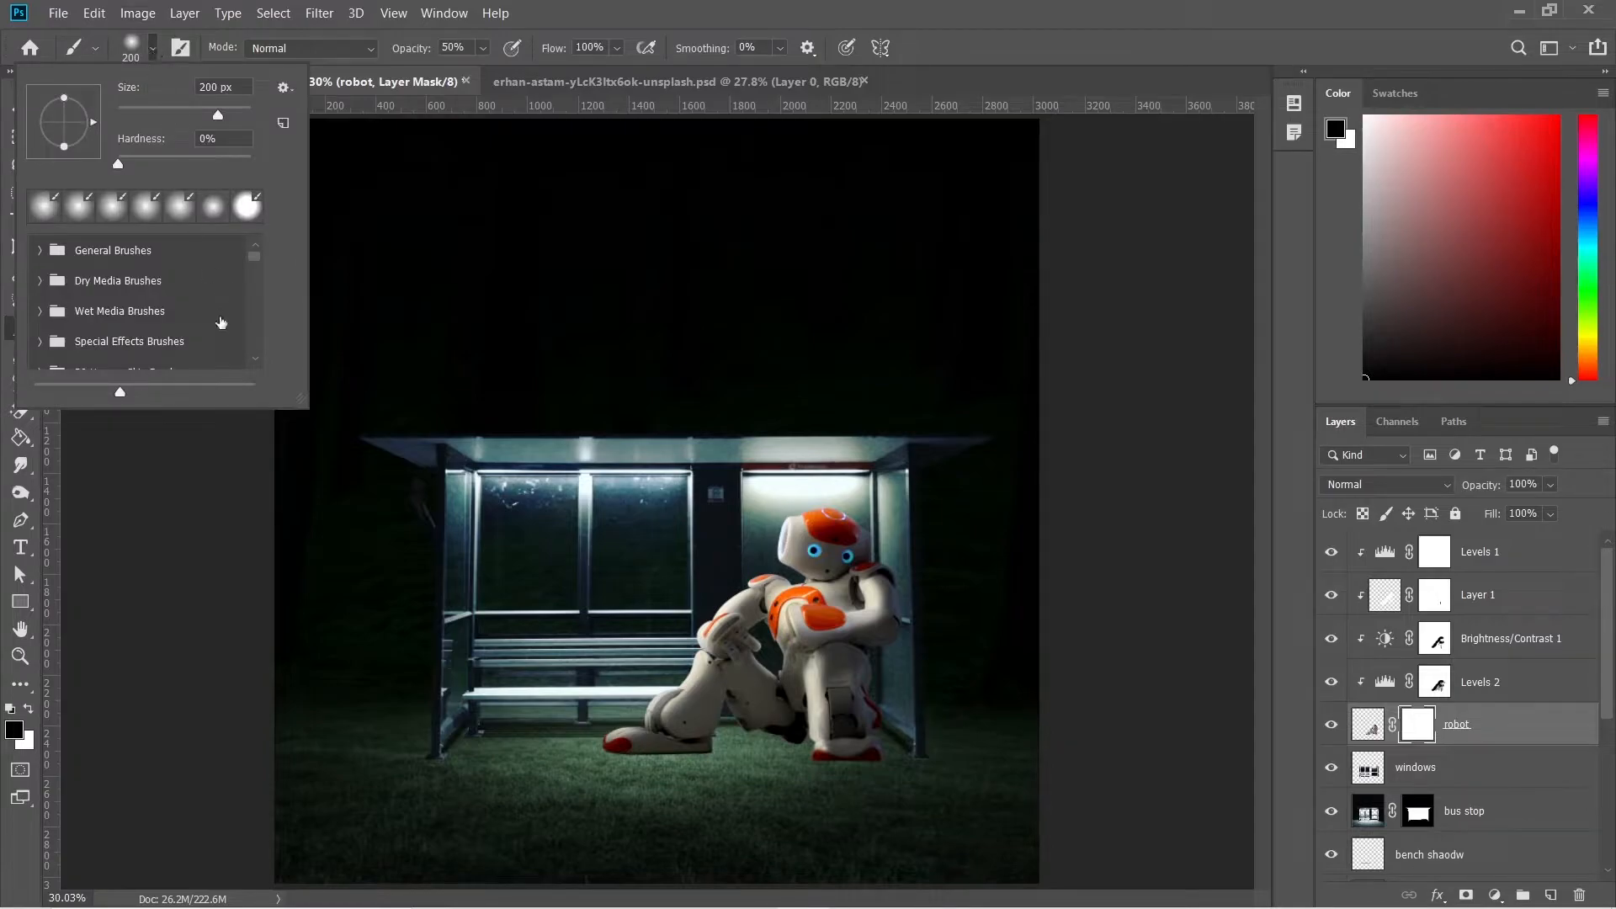
scroll(202, 332, "down", 5)
scroll(202, 332, "up", 1)
left_click(40, 269)
scroll(166, 349, "down", 8)
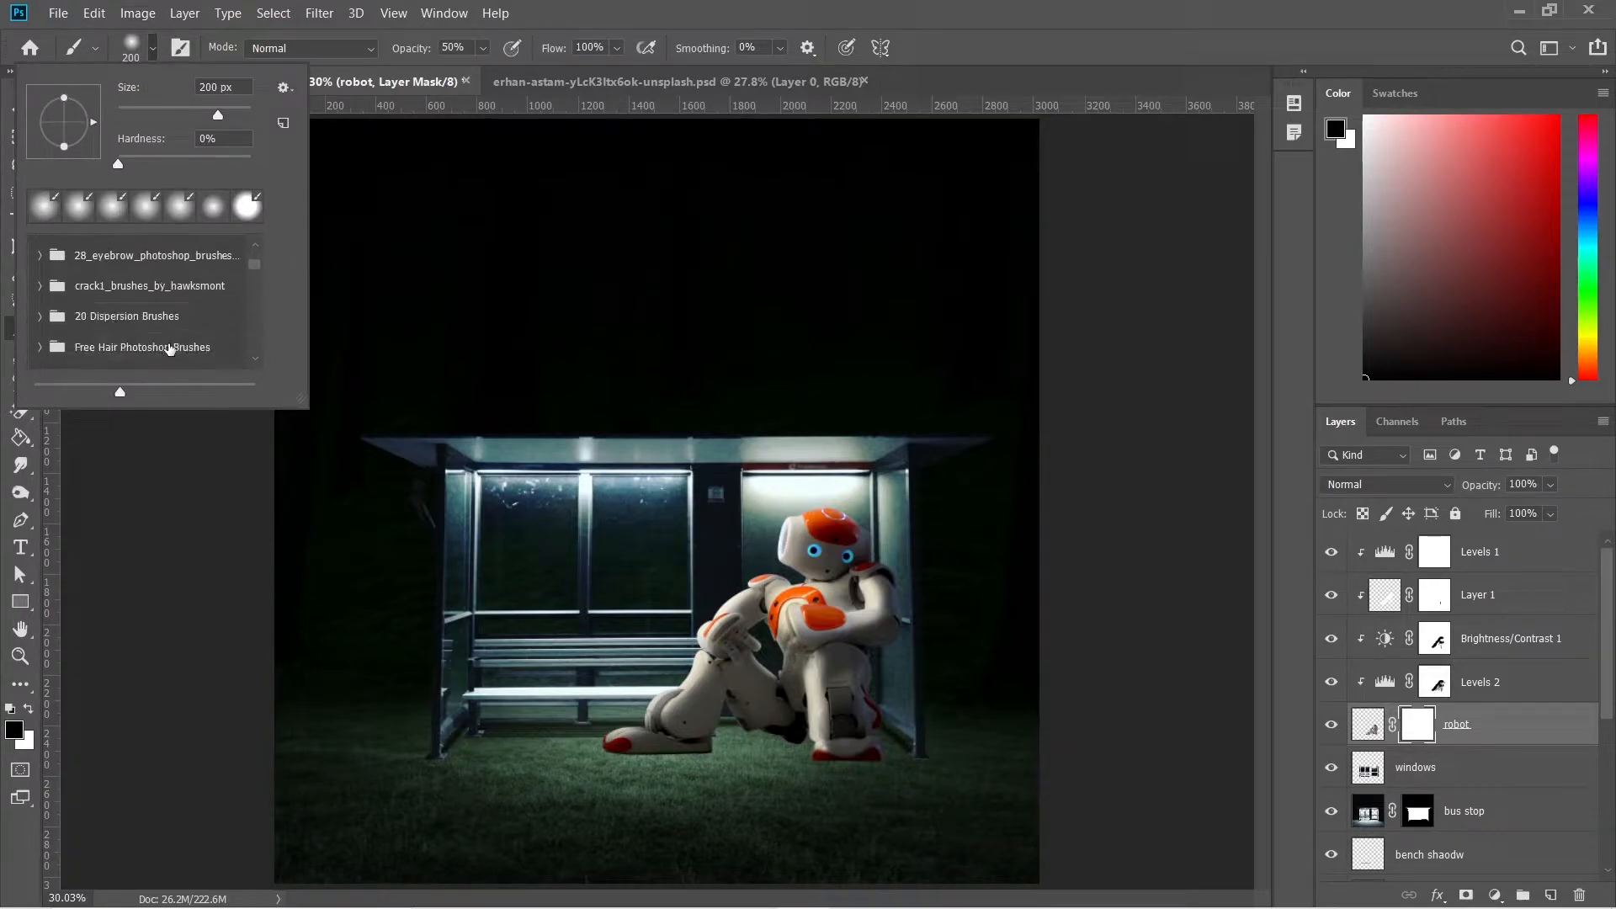
scroll(172, 349, "down", 8)
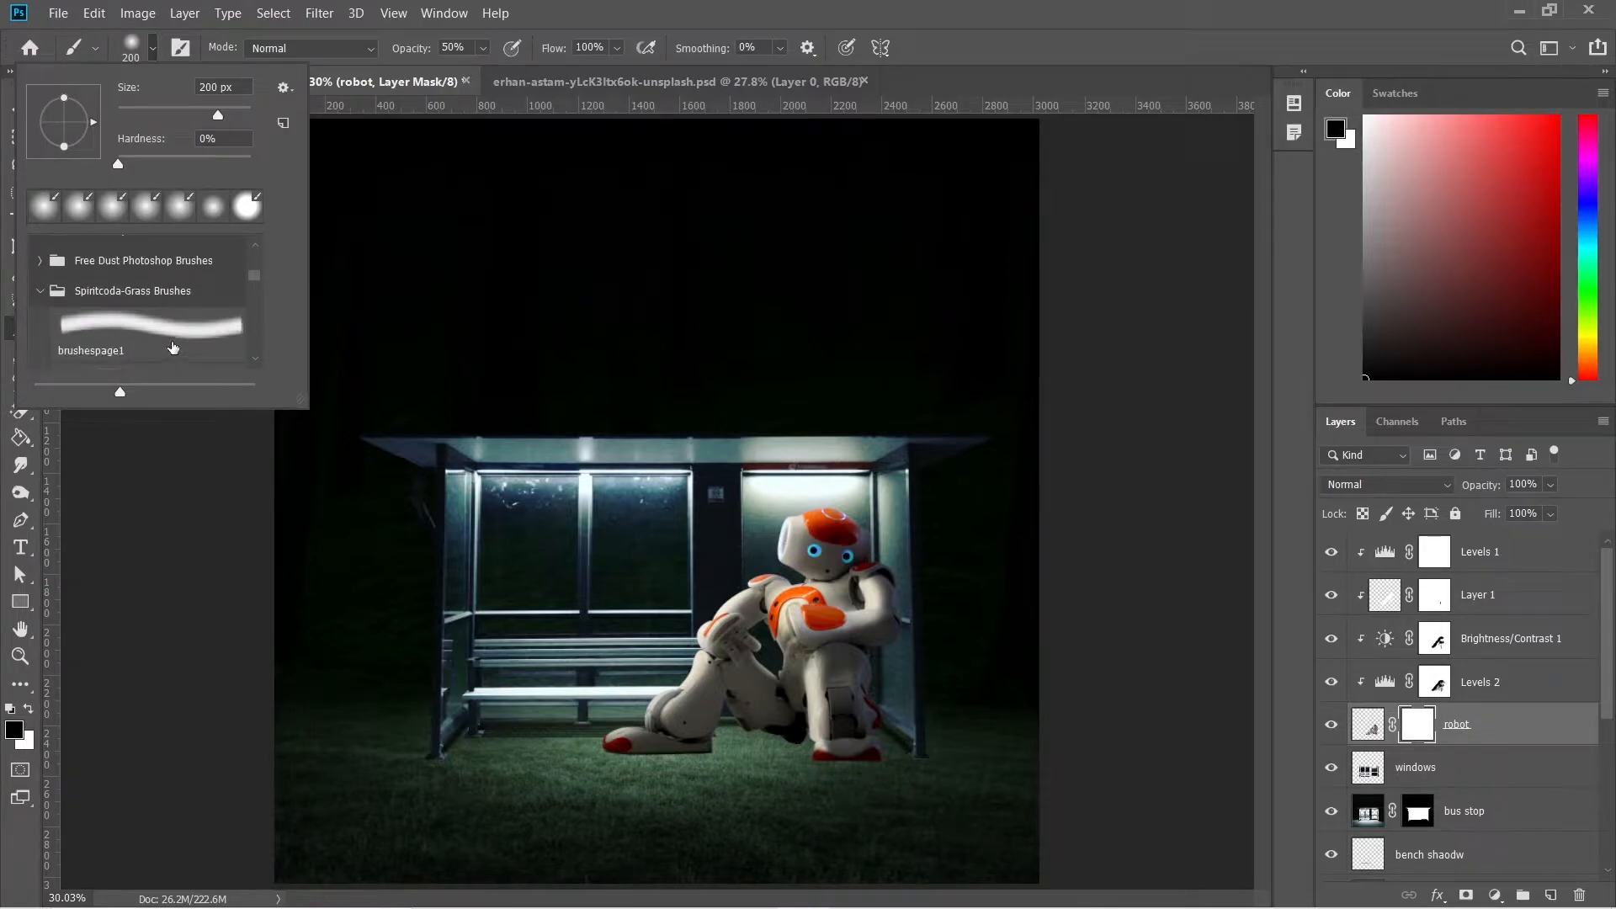
scroll(173, 348, "down", 6)
left_click(168, 322)
left_click(167, 358)
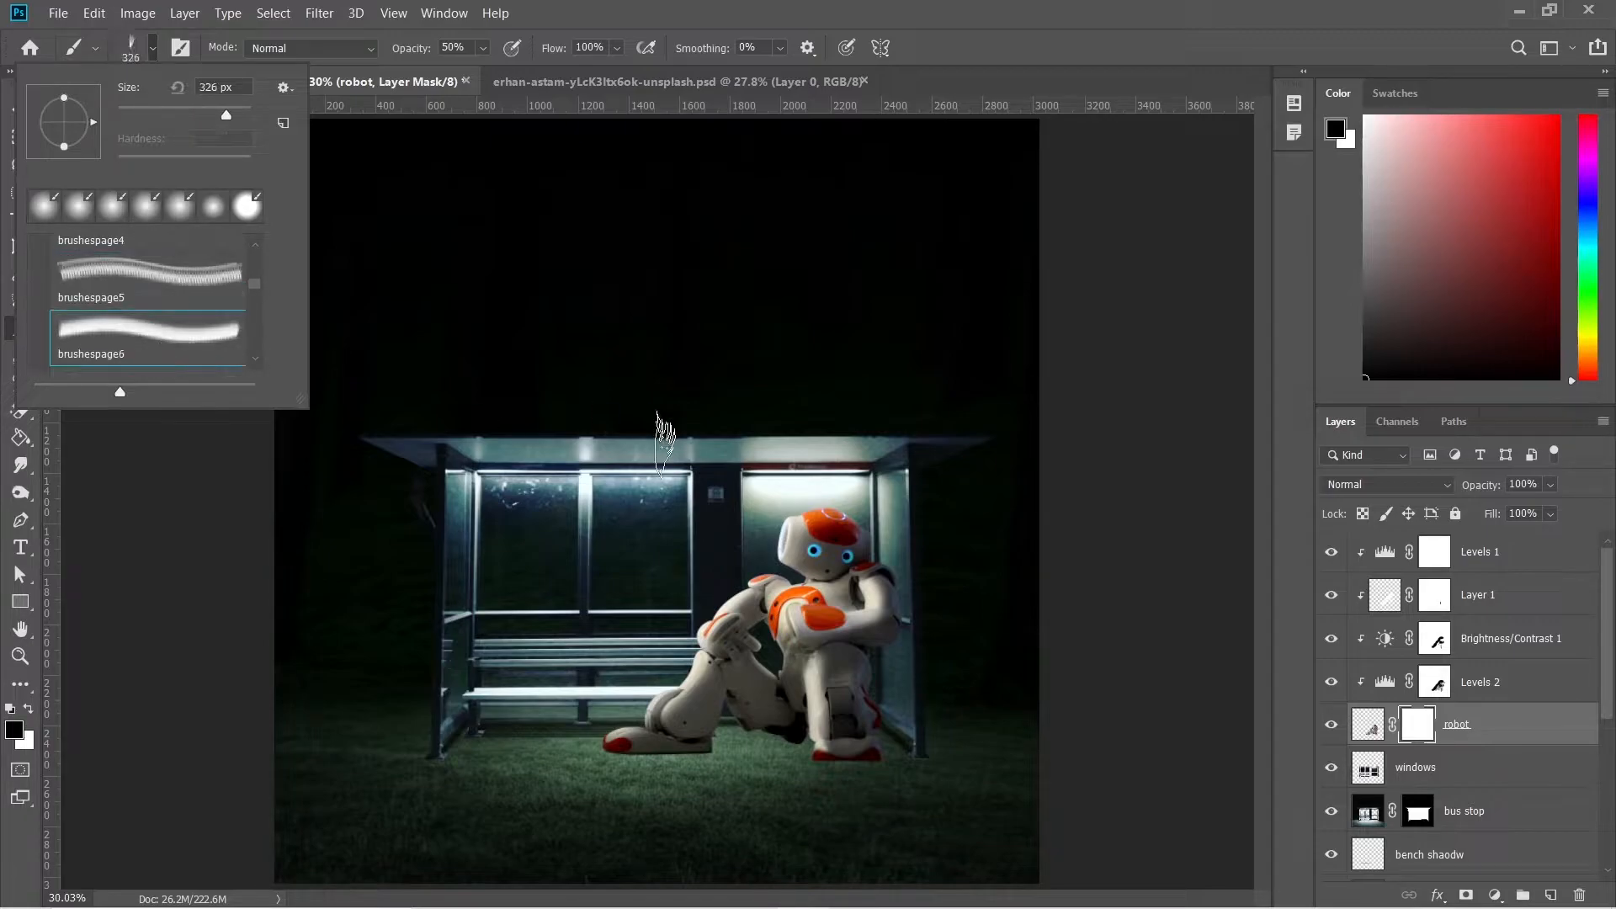
scroll(665, 757, "up", 5)
key("[")
key("Return")
key("bracketleft")
key("bracketleft")
key("bracketleft")
key("bracketleft")
key("bracketleft")
key("bracketleft")
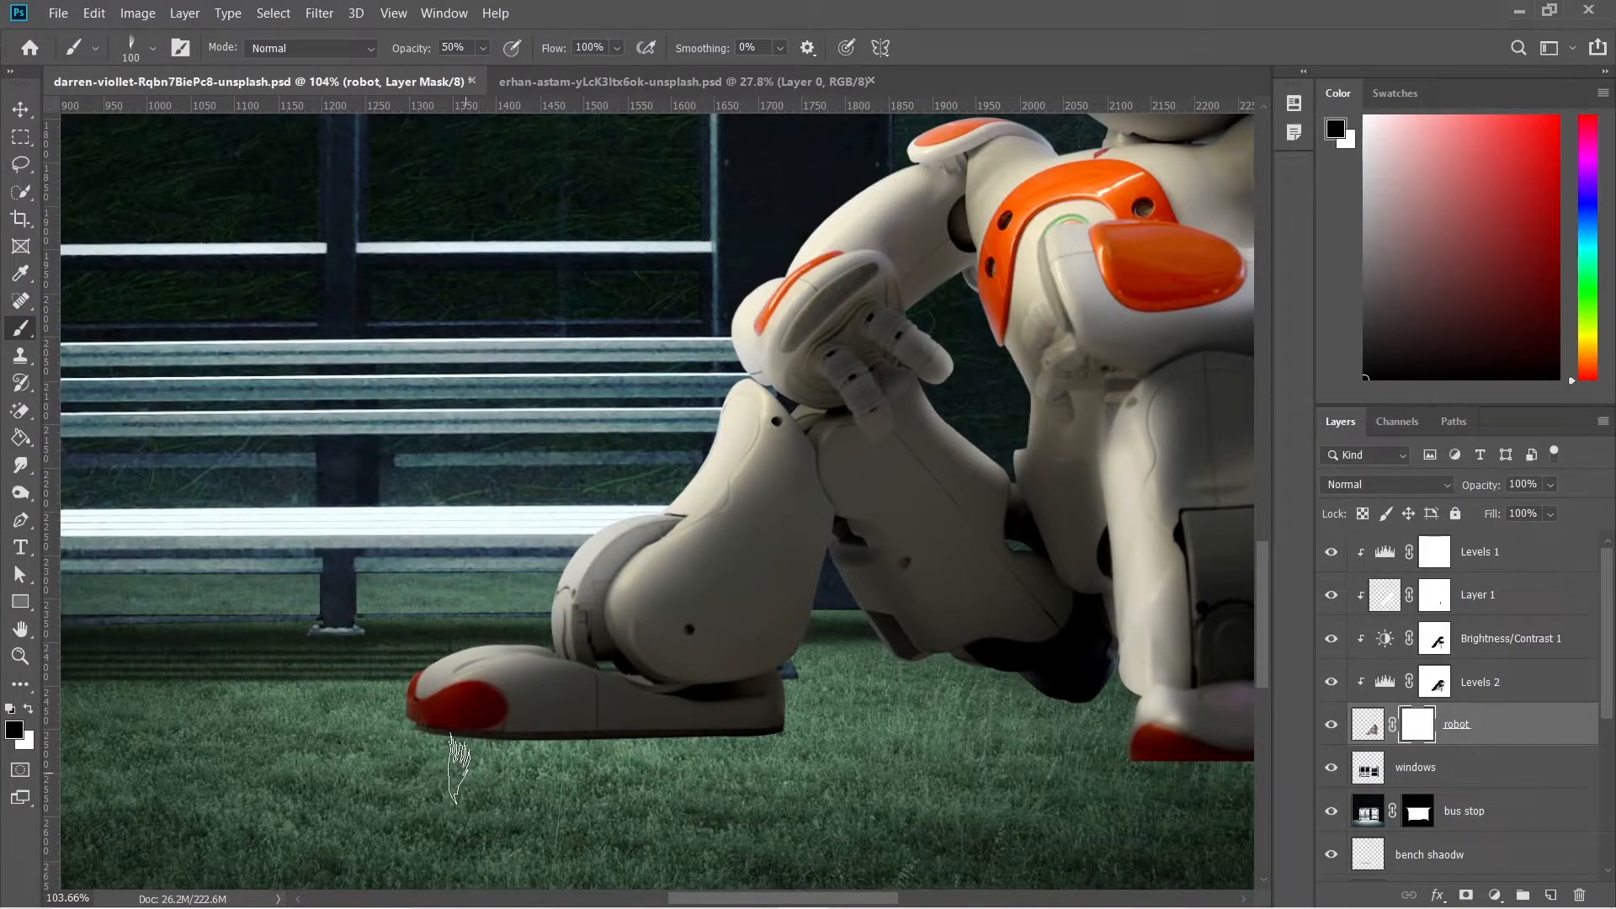
Raise the brush opacity to 100% and paint black grass blades on the robot's mask along the bottom of the outstretched foot
left_click_drag(406, 52, 814, 49)
left_click(492, 738)
left_click(532, 756)
mouse_move(486, 768)
left_mouse_down()
mouse_move(801, 746)
mouse_move(604, 762)
mouse_move(644, 767)
mouse_move(612, 776)
left_mouse_up()
right_click(760, 758)
double_click(876, 799)
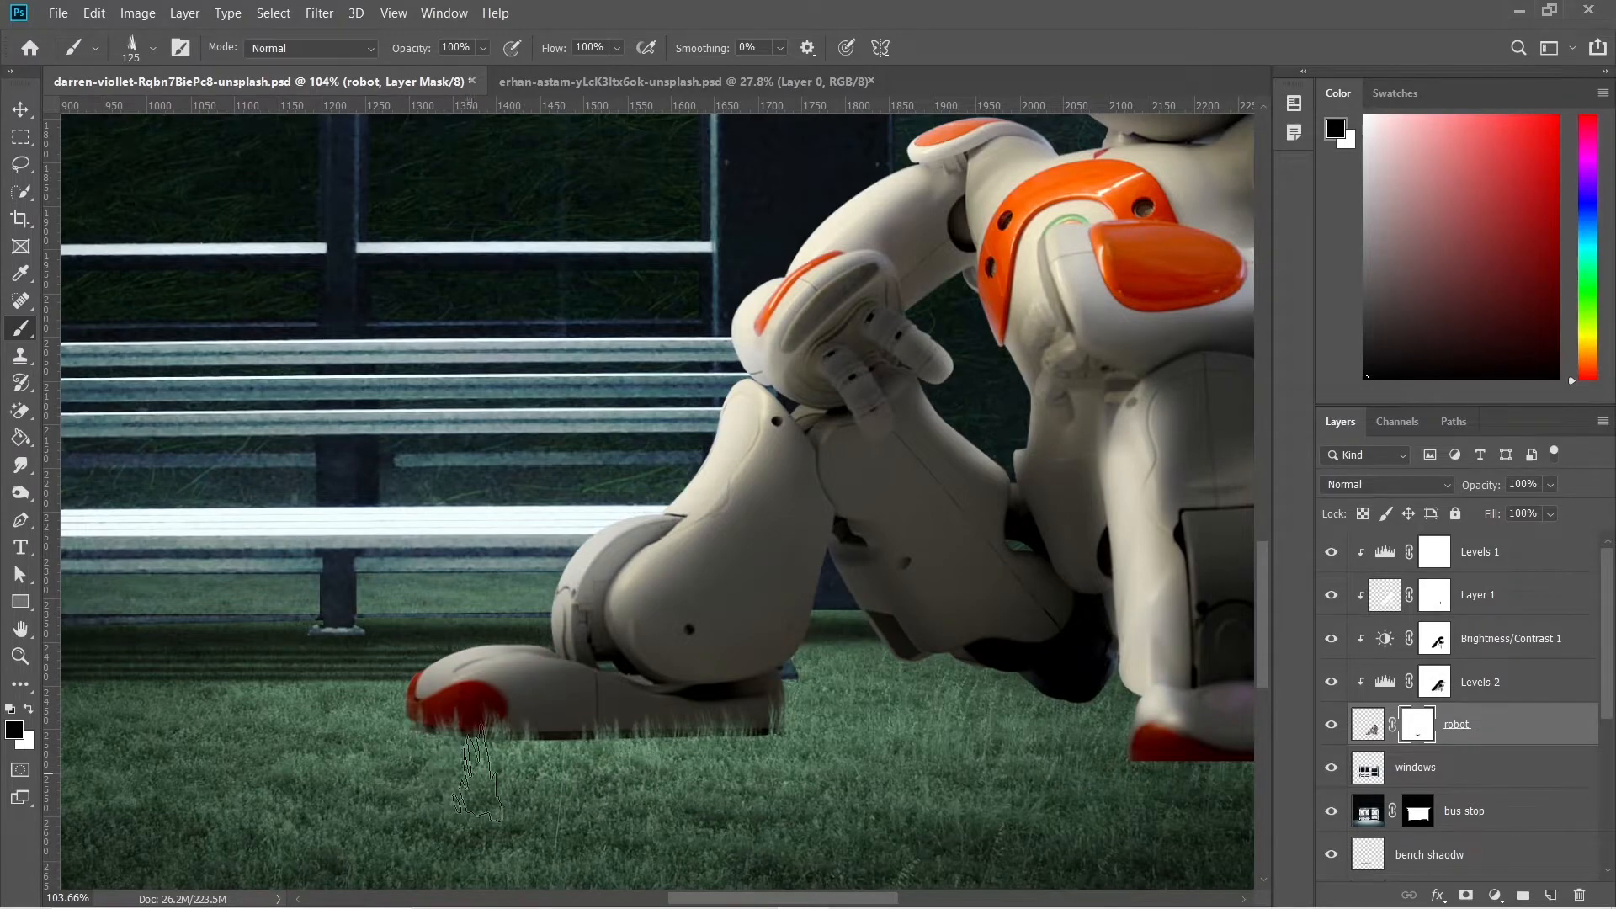
Mask grass blades along the bottom of the upright leg's foot in black, varying the grass brushes and finishing with a 160 px one
mouse_move(1143, 781)
left_mouse_down()
mouse_move(807, 745)
mouse_move(879, 752)
left_mouse_up()
left_click(983, 715)
key("ctrl+z")
right_click(1023, 738)
scroll(1120, 804, "down", 1)
left_click(1125, 829)
left_click(931, 732)
left_click(999, 721)
right_click(1020, 742)
scroll(1123, 804, "down", 1)
left_click(1122, 846)
left_click(958, 766)
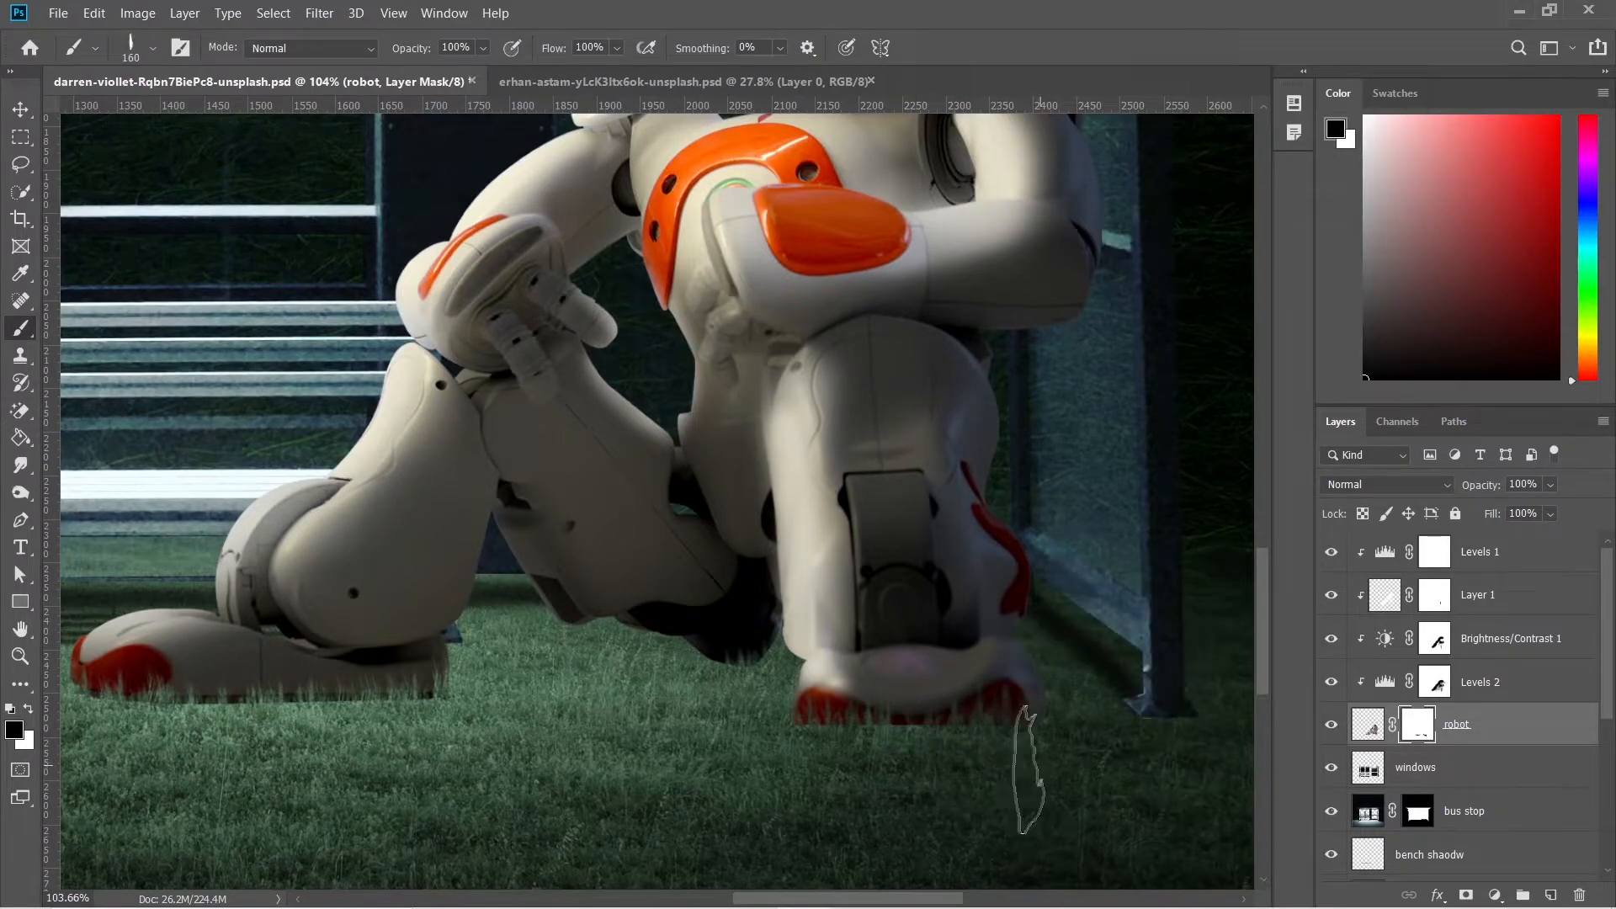
Soften the bottom edges of both robot feet on the robot's mask with a 30 px soft round brush in black at 50% opacity
right_click(1031, 593)
left_click(1184, 707)
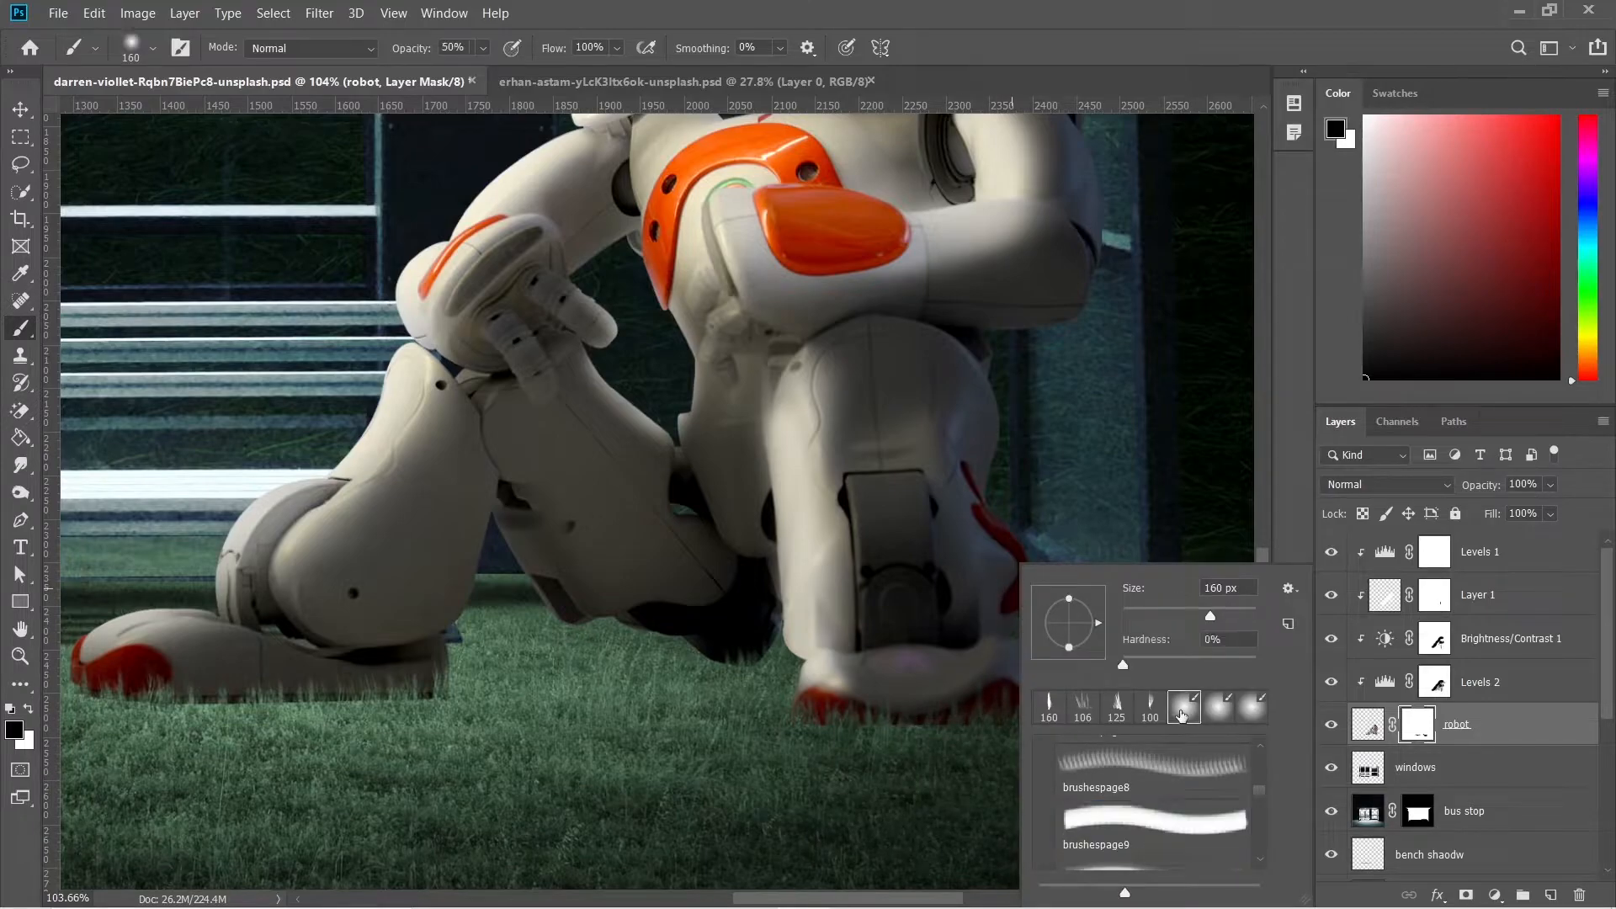
left_click(927, 750)
key("5")
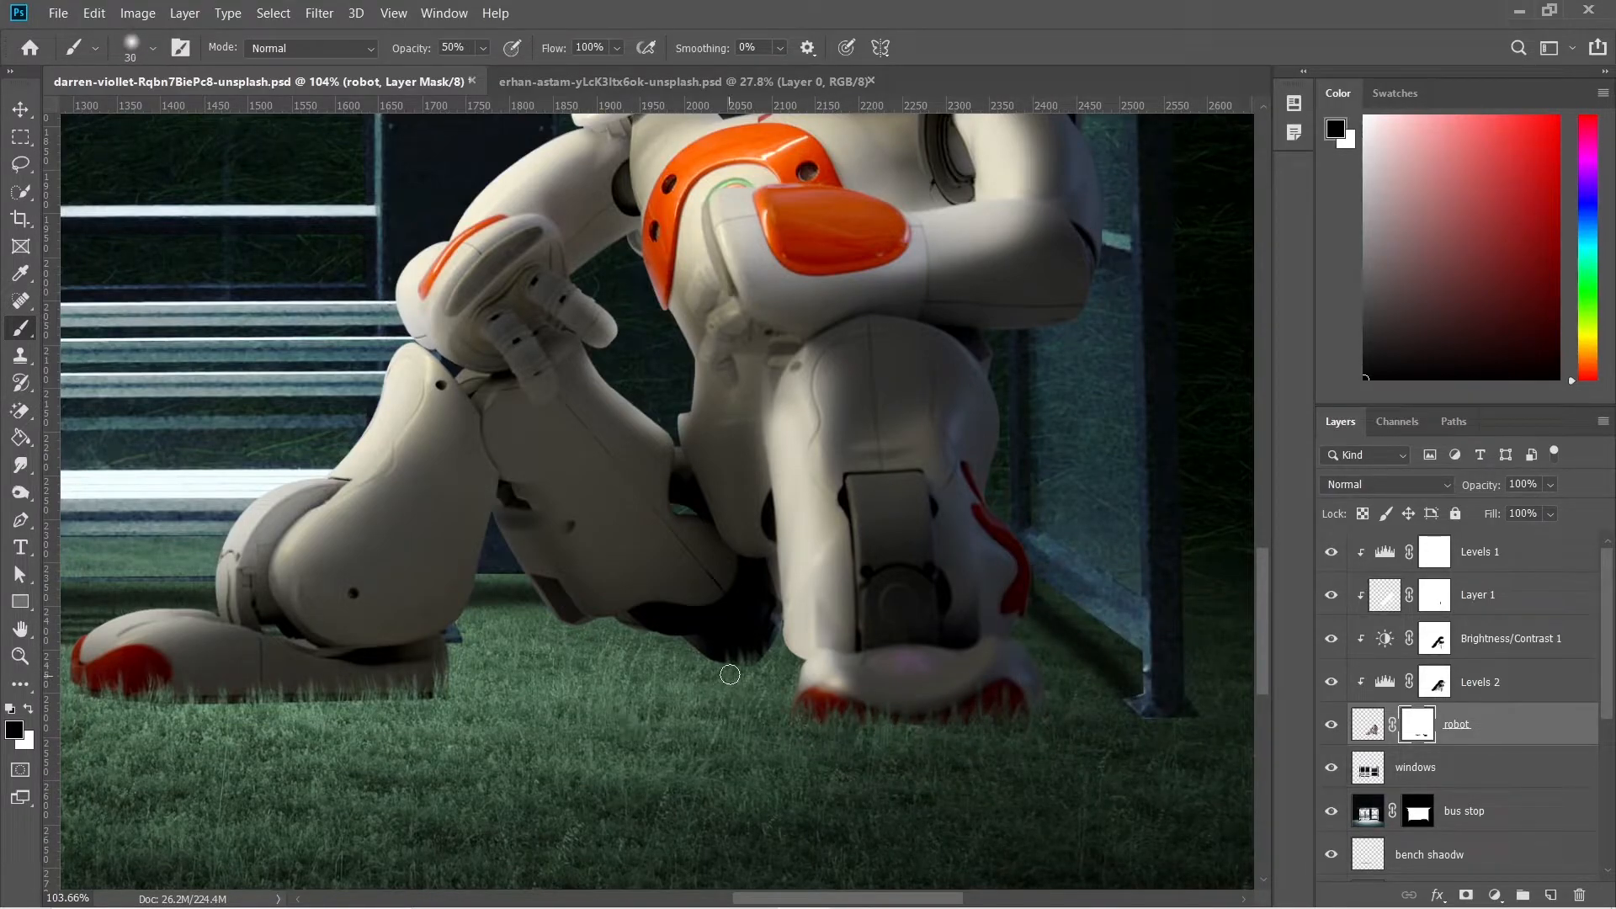
scroll(341, 741, "left", 5)
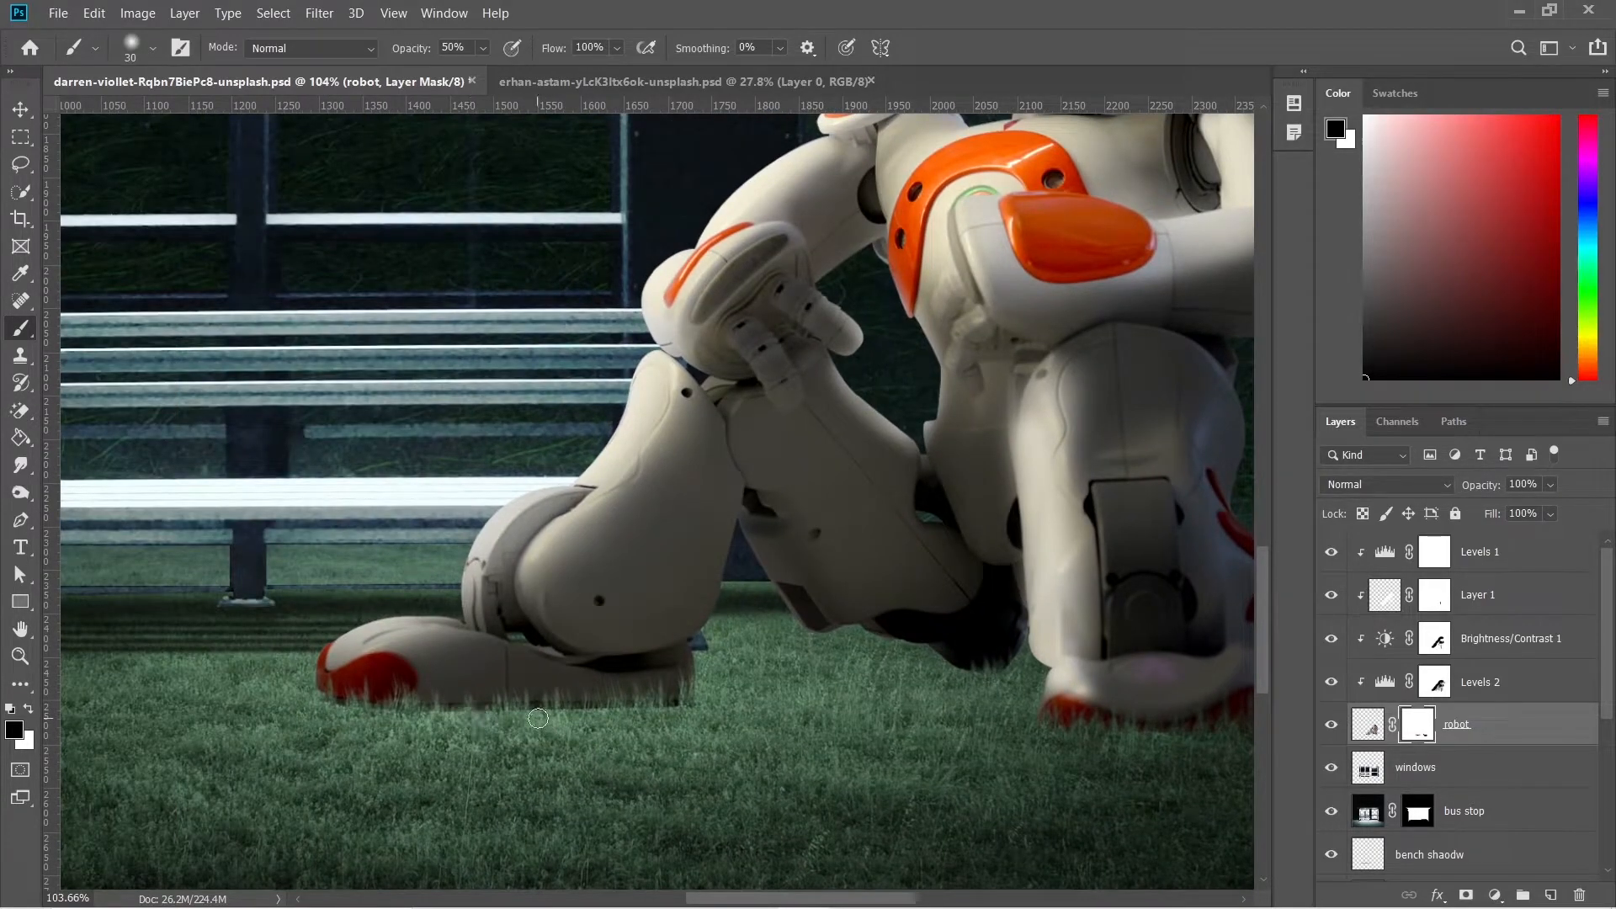
left_click_drag(553, 720, 614, 712)
key("ctrl+0")
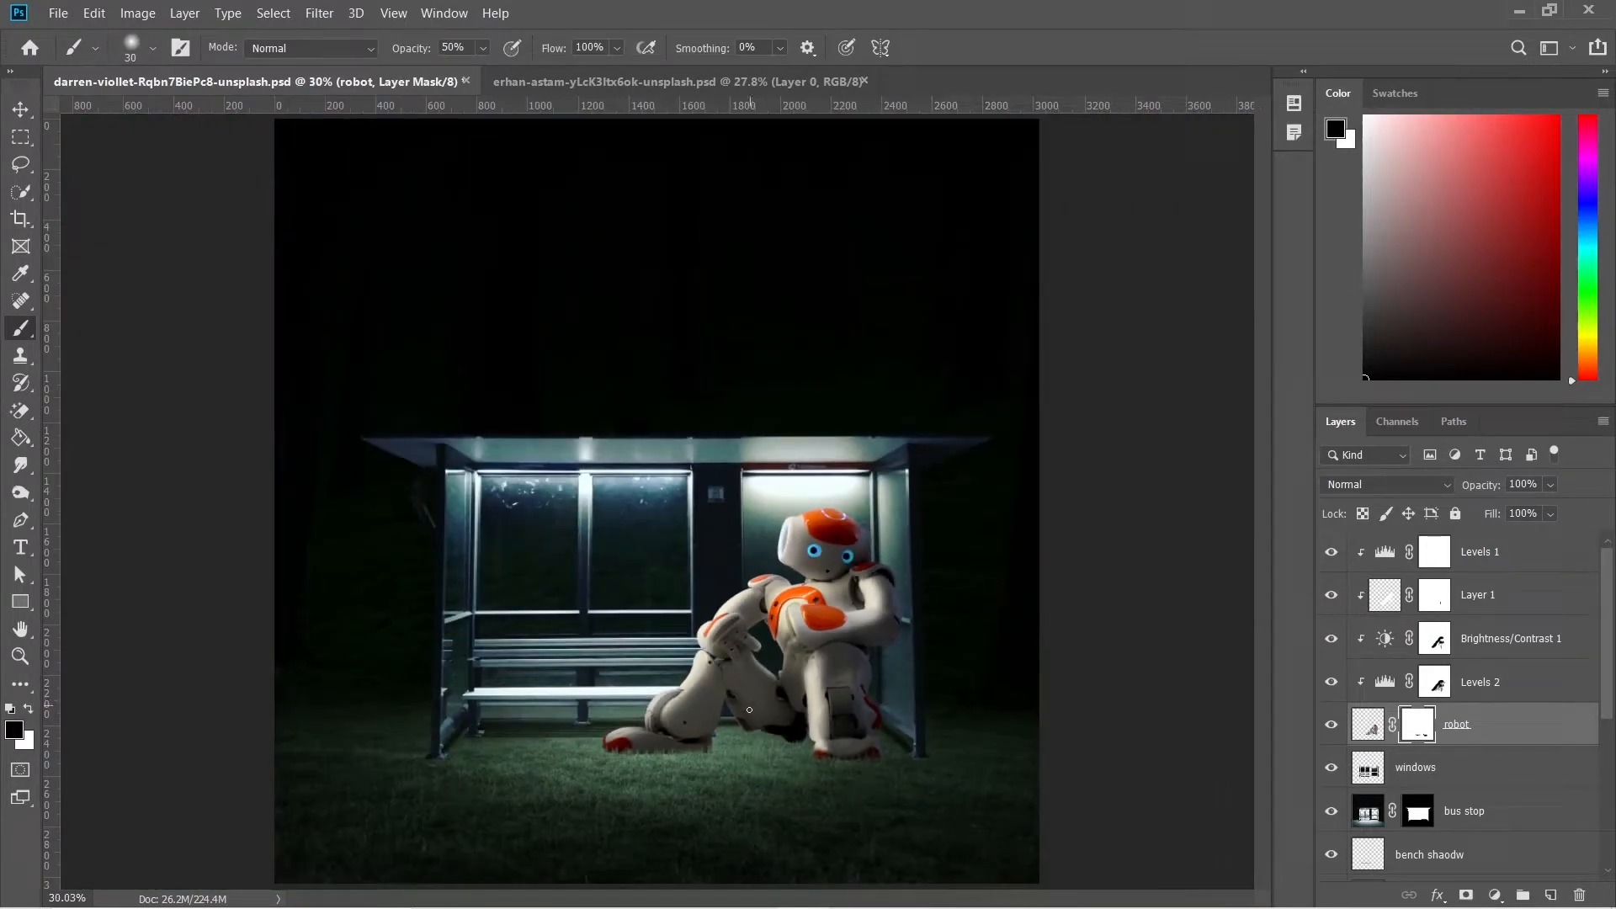
Target the bus stop's layer mask and choose the 125 px brushespage7 grass brush
key("v")
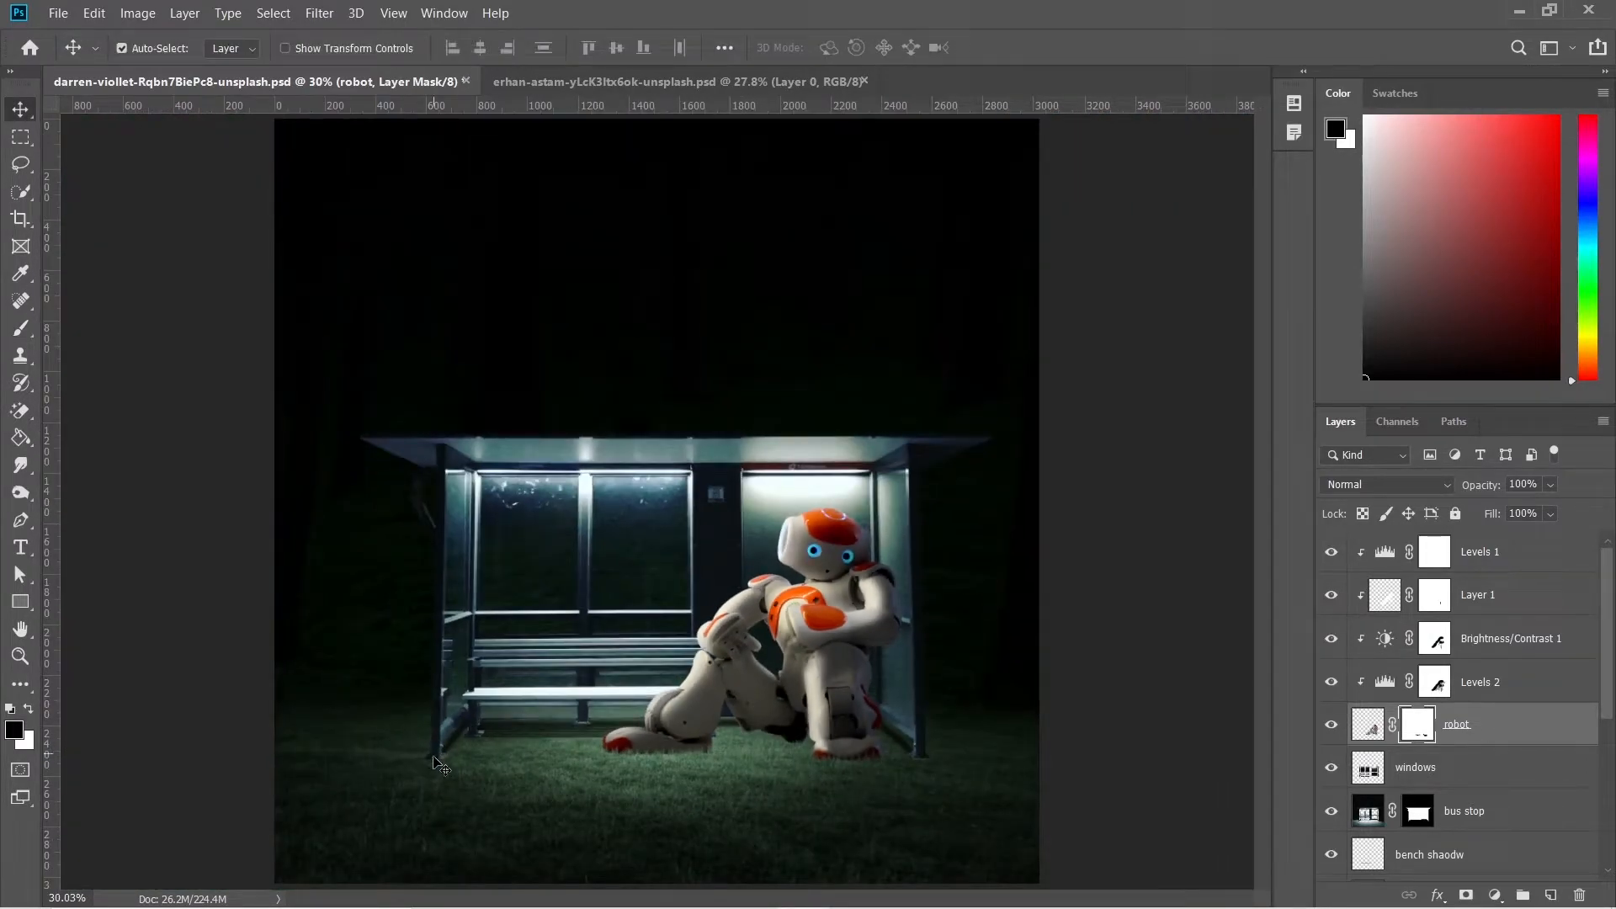
scroll(1463, 788, "down", 2)
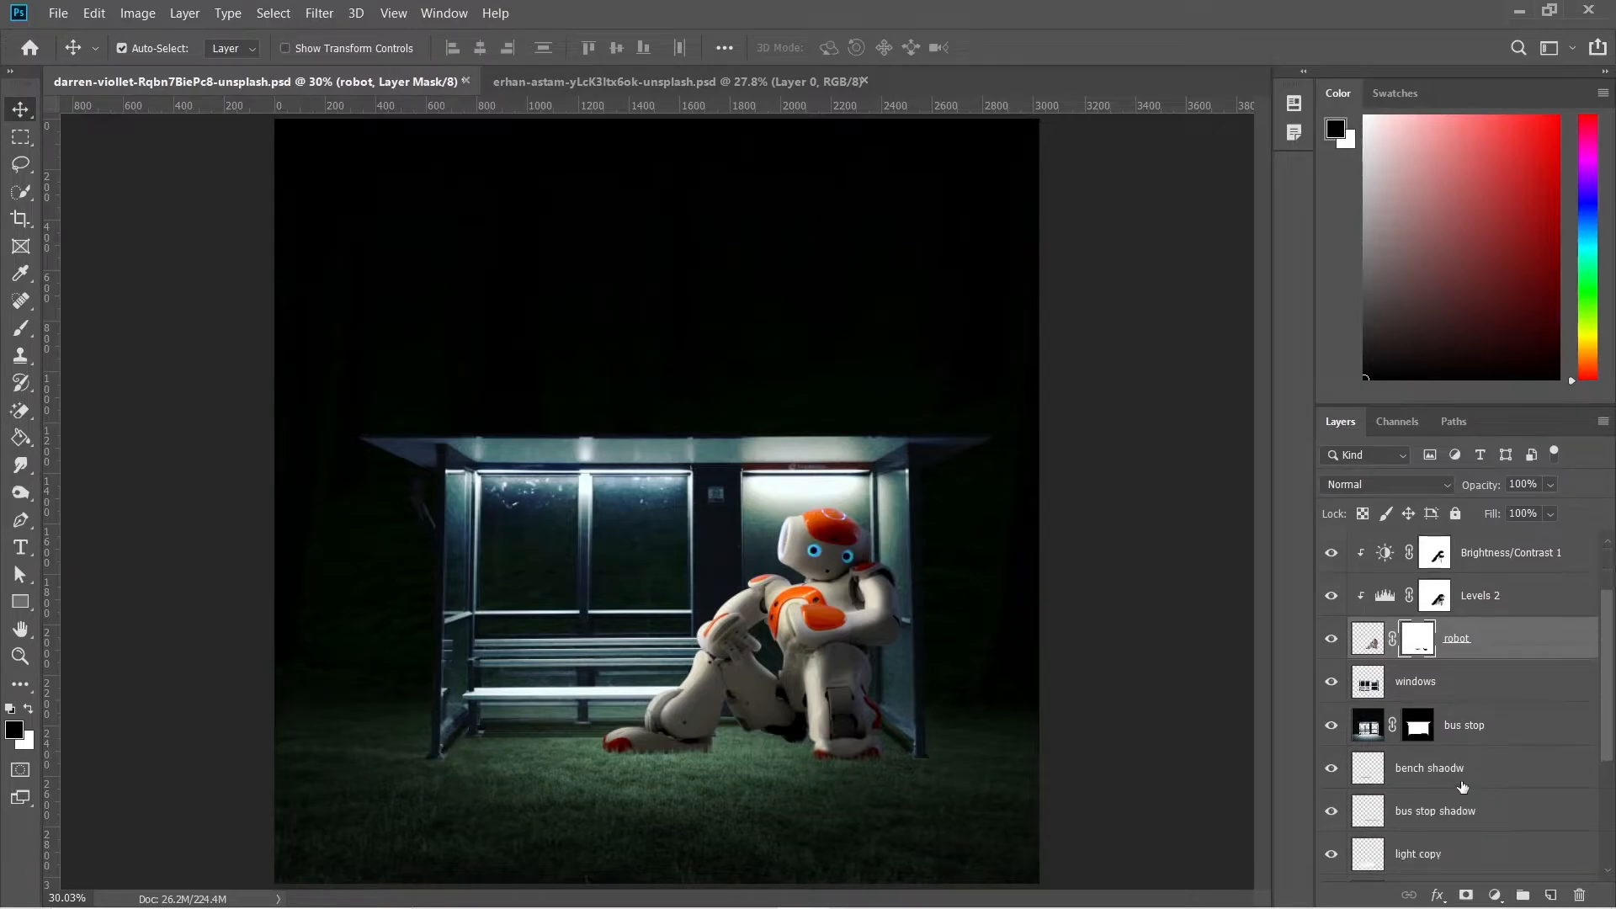
left_click(1420, 729)
scroll(579, 781, "up", 3)
scroll(377, 772, "up", 3)
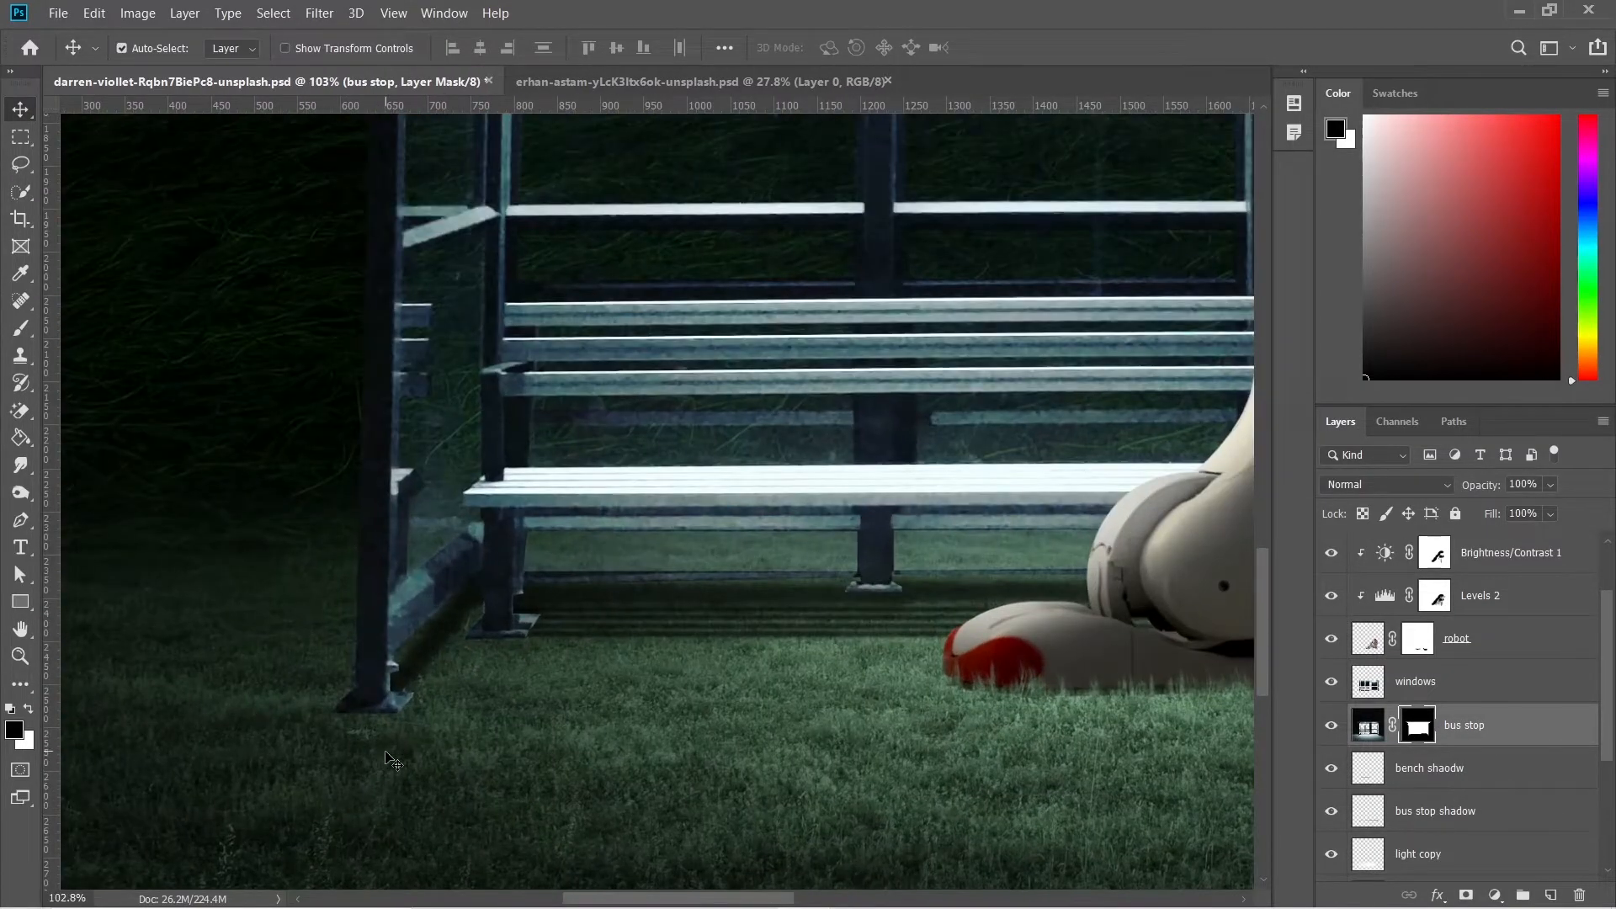
key("b")
right_click(573, 544)
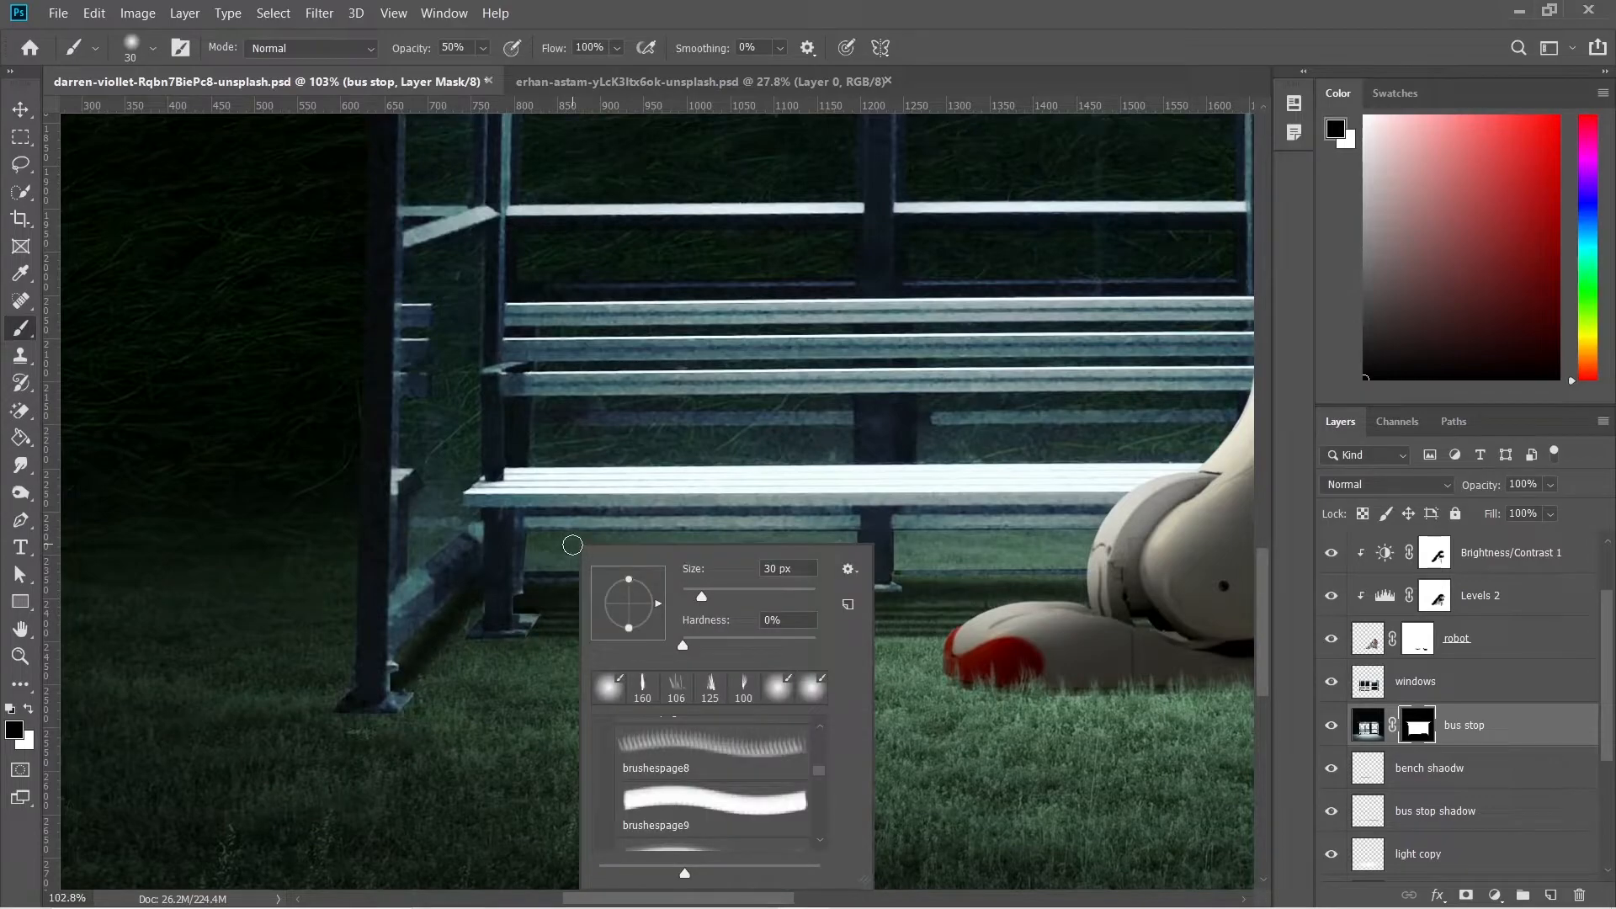
left_click(711, 689)
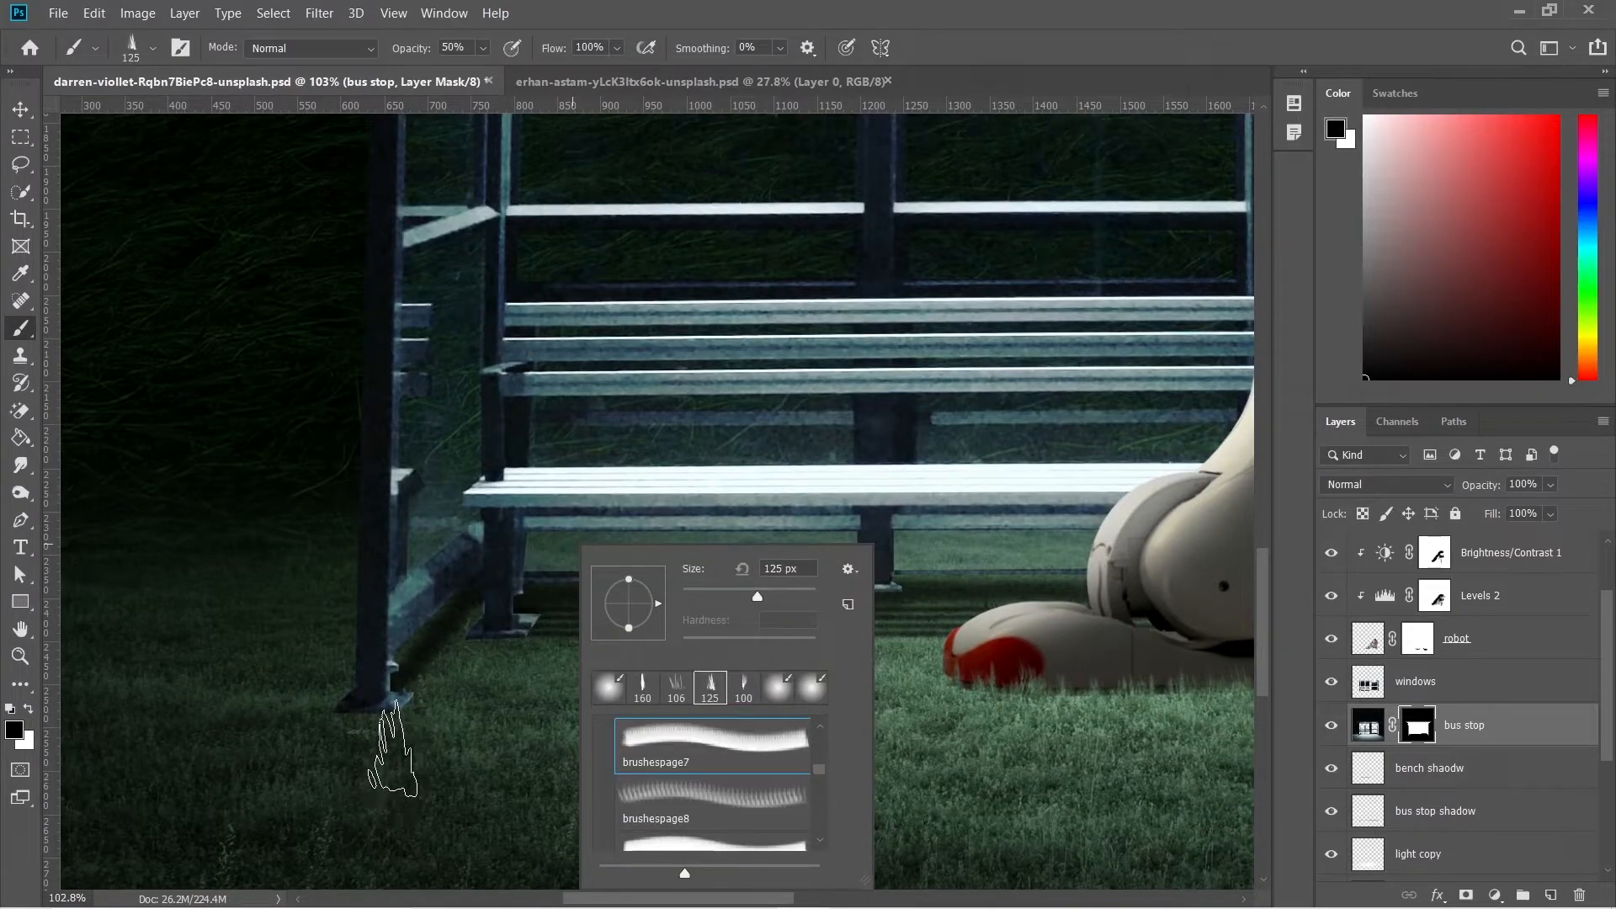
Paint black grass blades on the bus stop's mask over the bases of the two left-side posts, reducing the brush from 90 to 70 px
left_click(393, 741)
key("bracketleft")
key("bracketleft")
key("bracketleft")
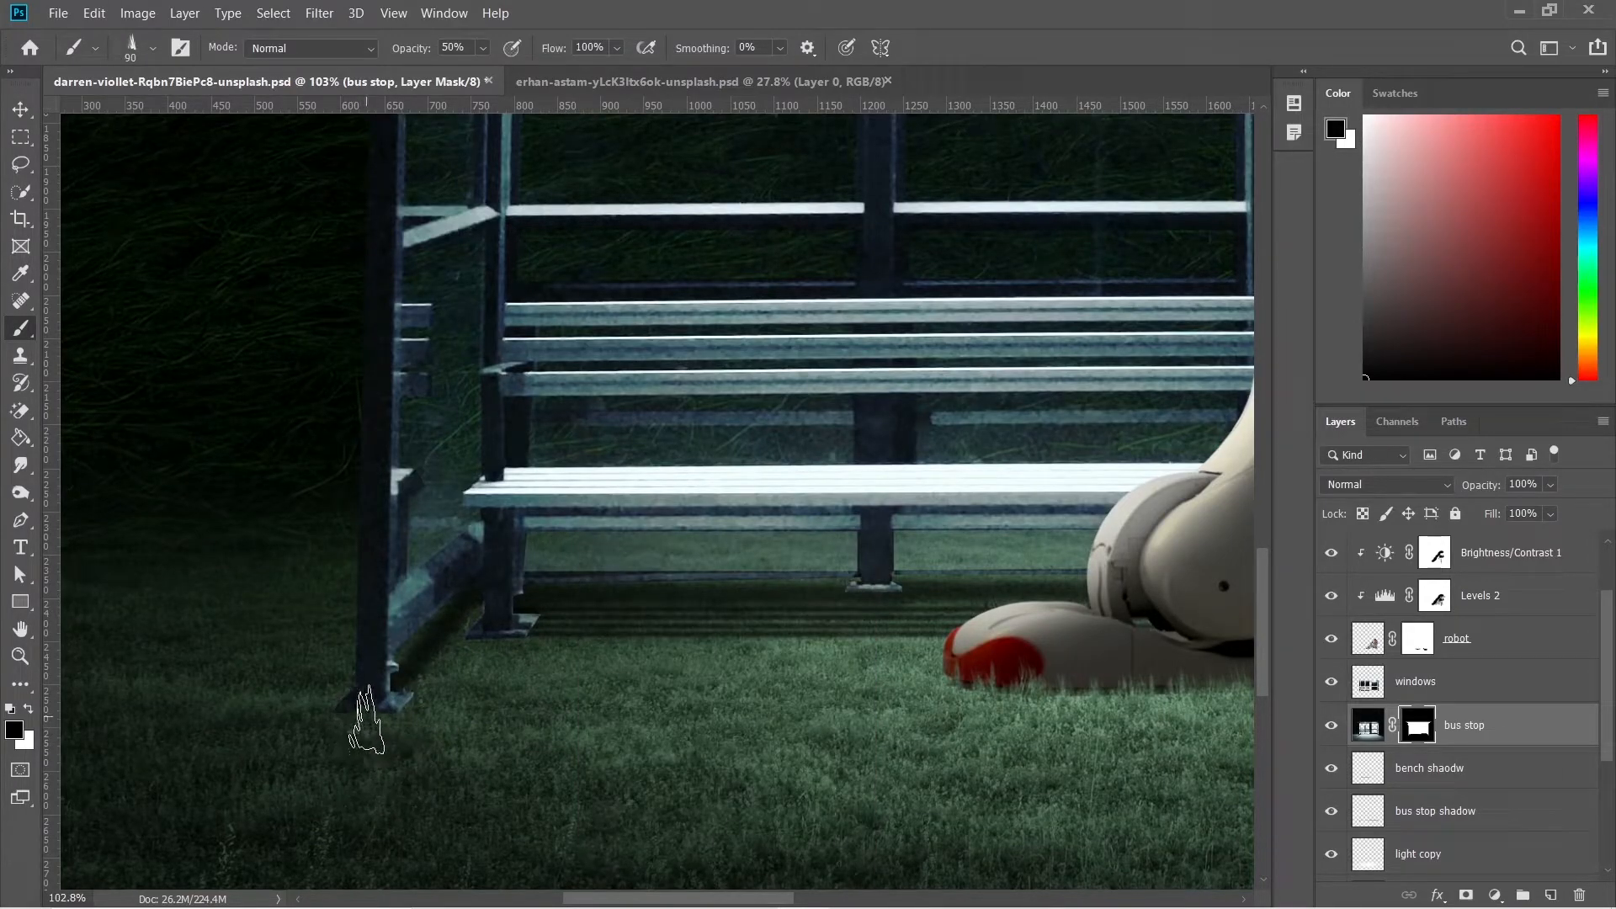
mouse_move(409, 735)
left_mouse_down()
mouse_move(415, 716)
mouse_move(391, 748)
mouse_move(438, 720)
mouse_move(354, 721)
left_mouse_up()
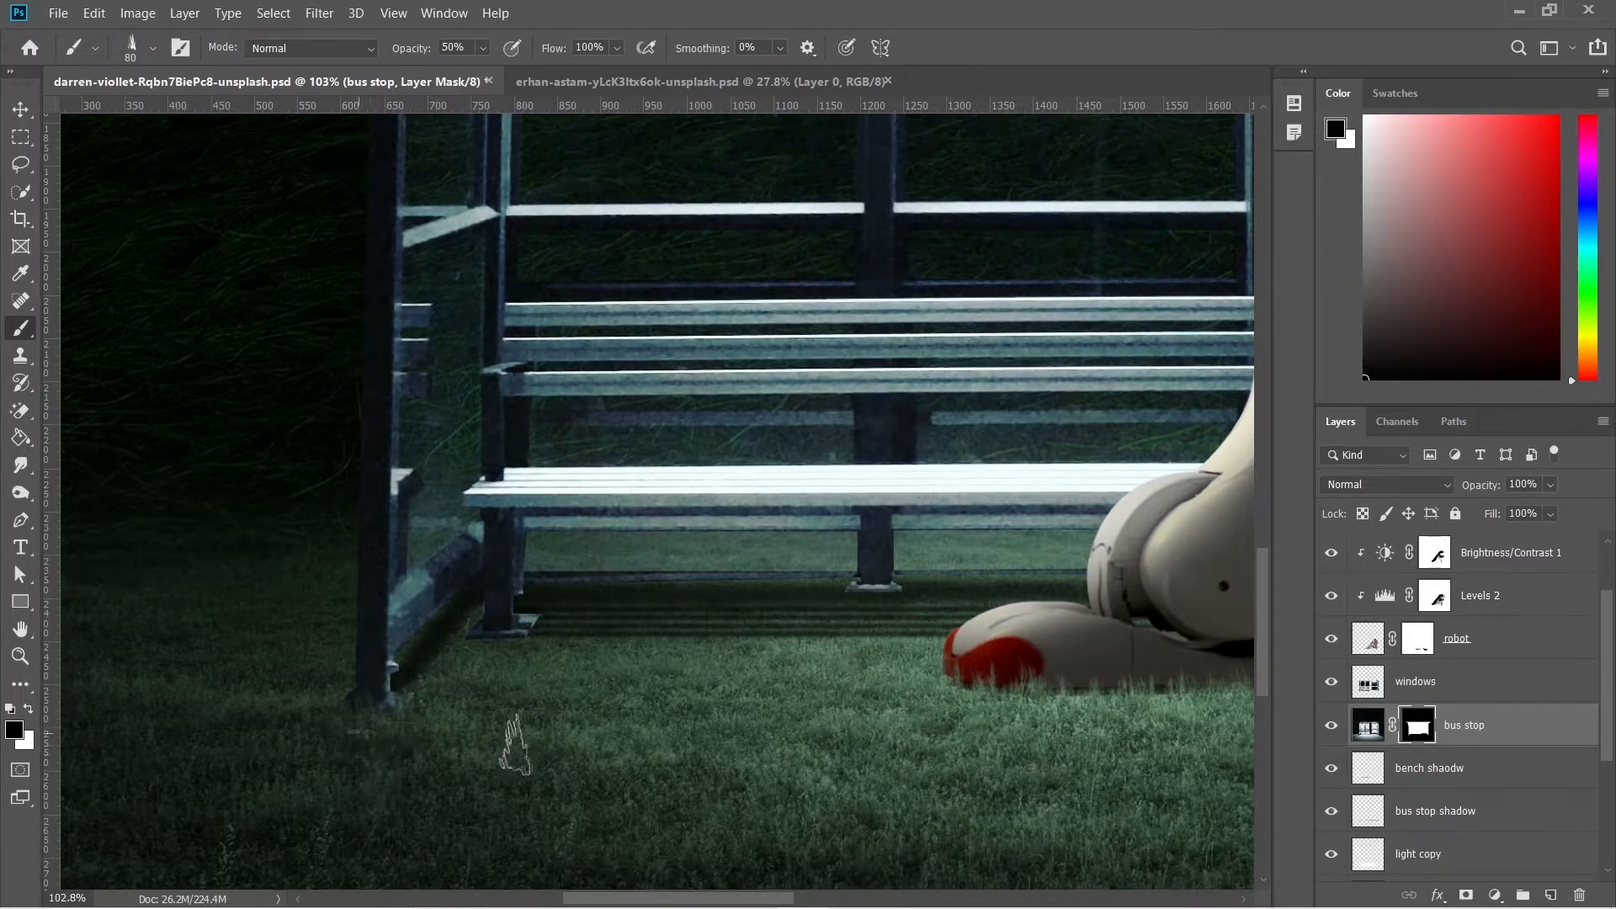
key("bracketleft")
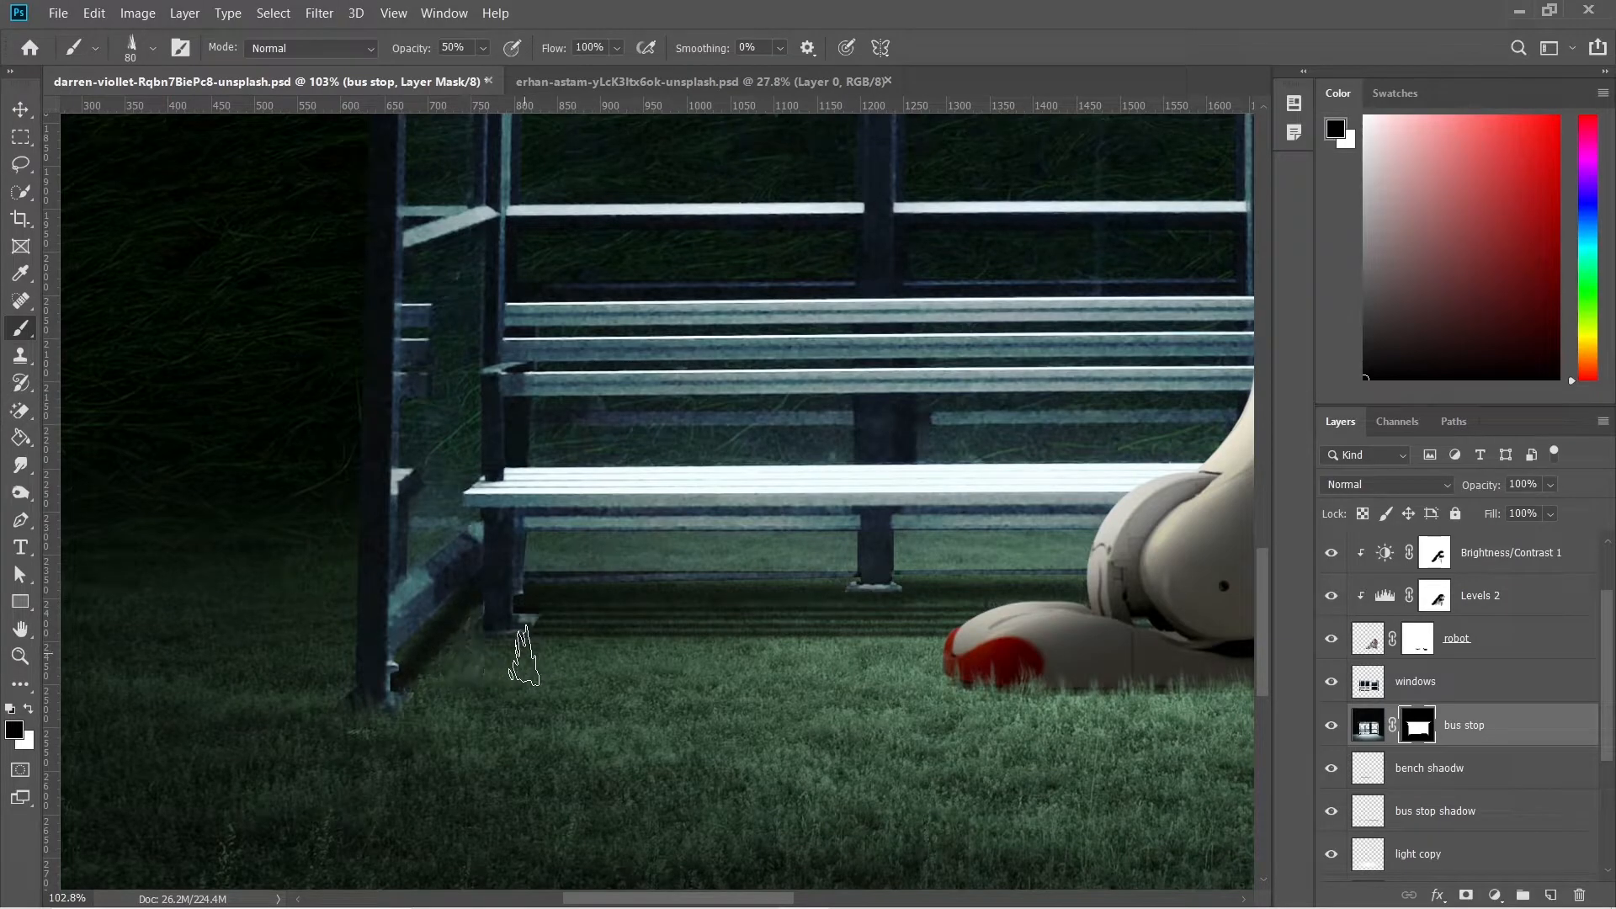
scroll(721, 739, "up", 3)
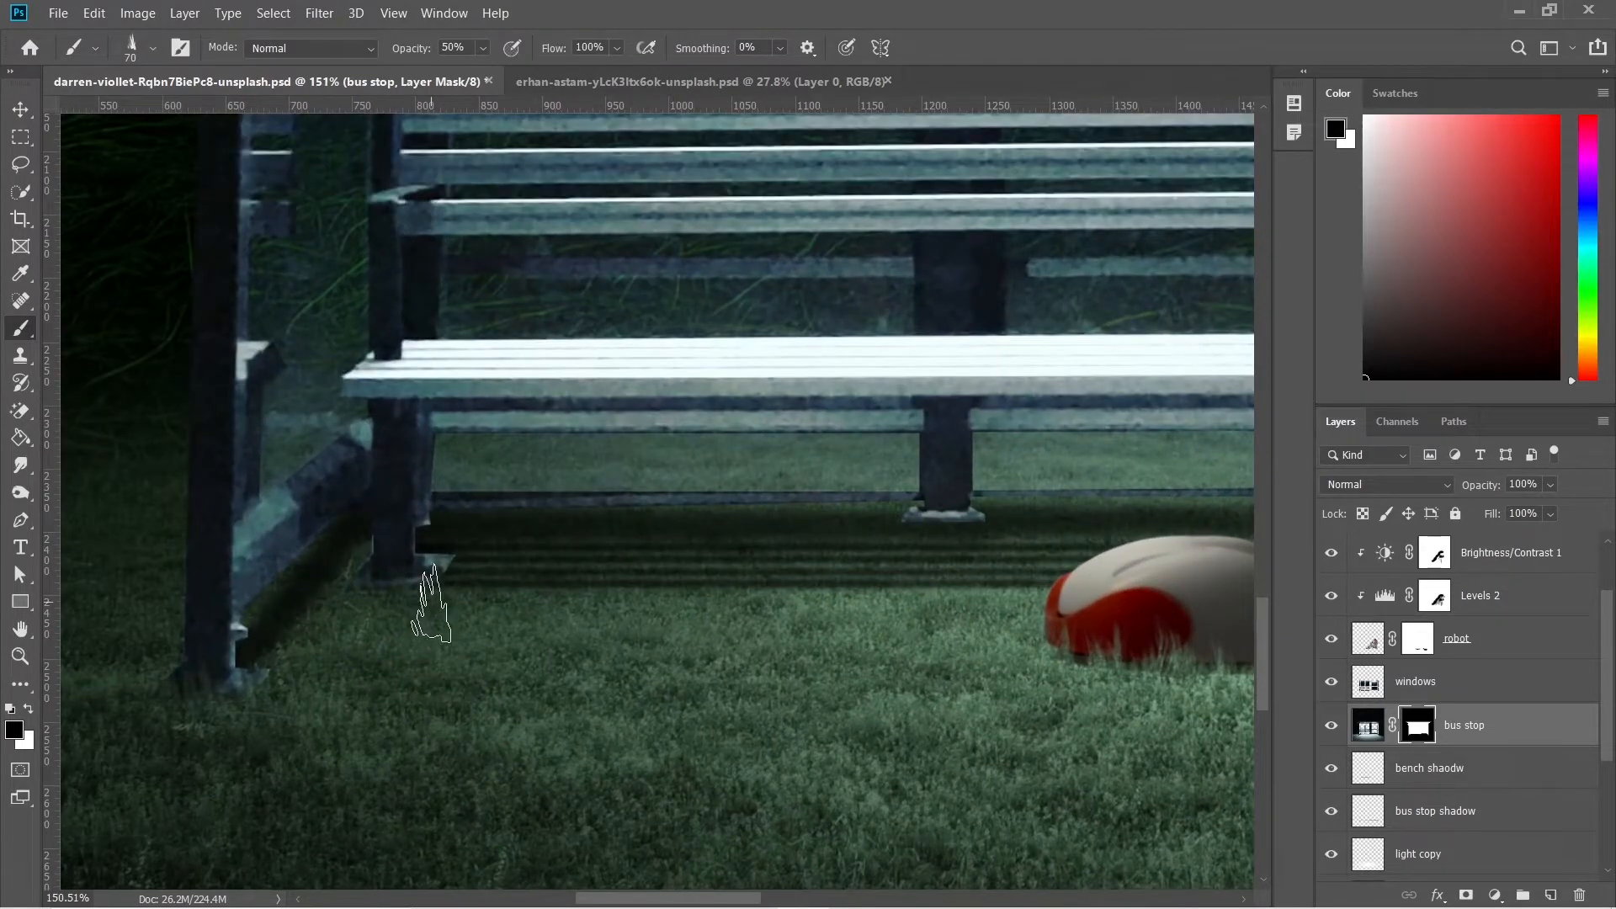
Mask grass blades over the base of the middle rear post with a thin blade brush at 90 px and 100% opacity
right_click(913, 557)
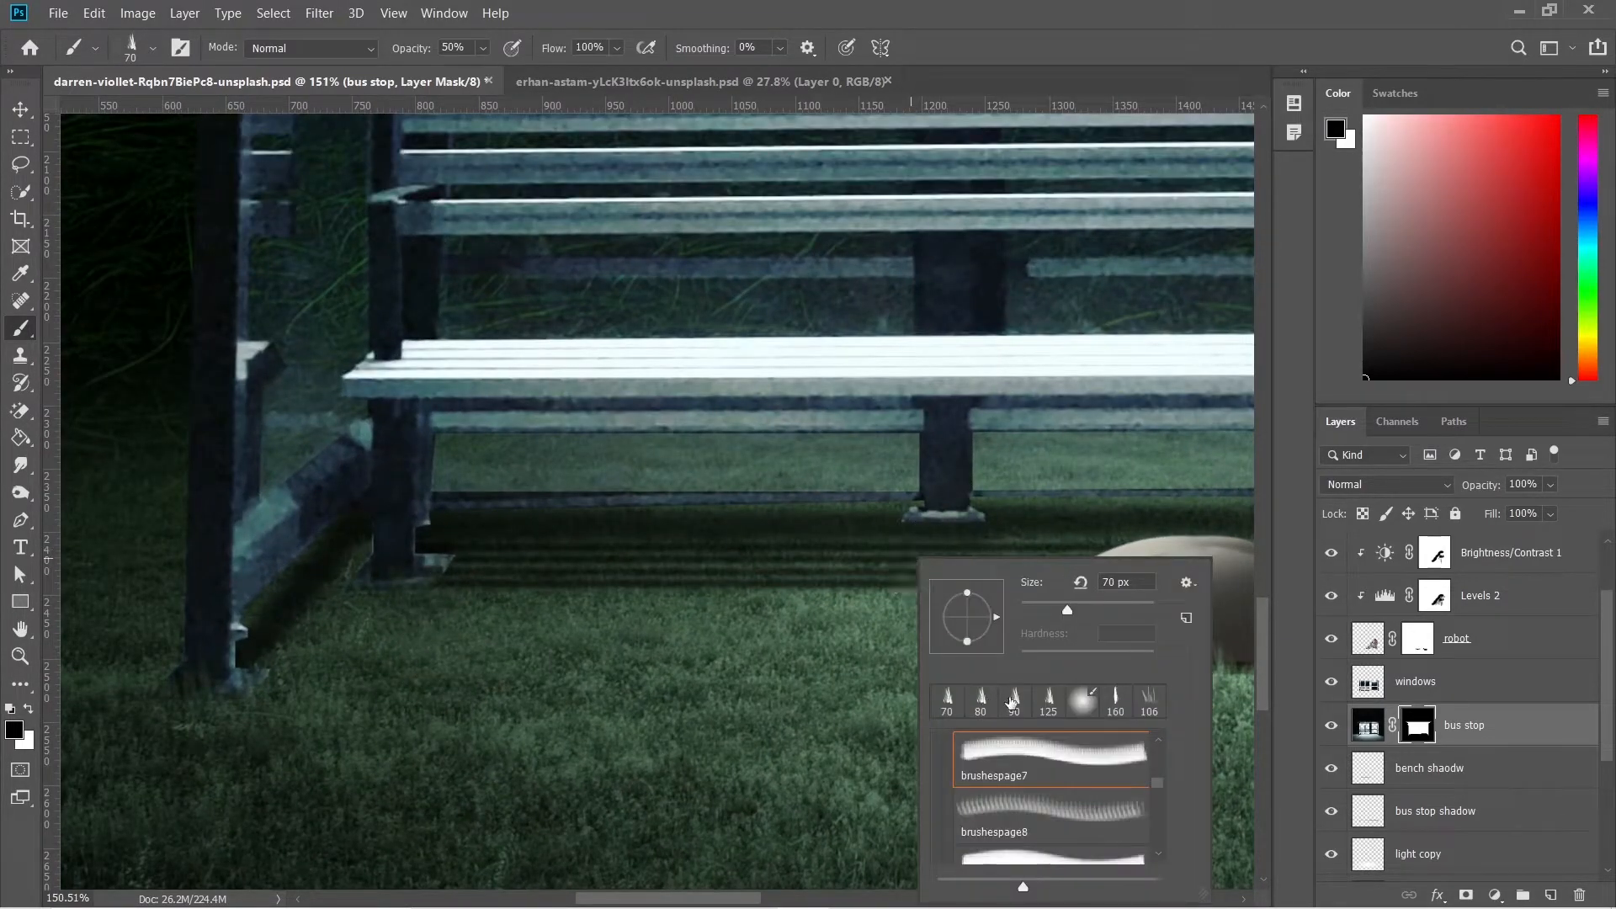
left_click(876, 592)
key("bracketleft")
key("bracketleft")
key("bracketleft")
key("bracketleft")
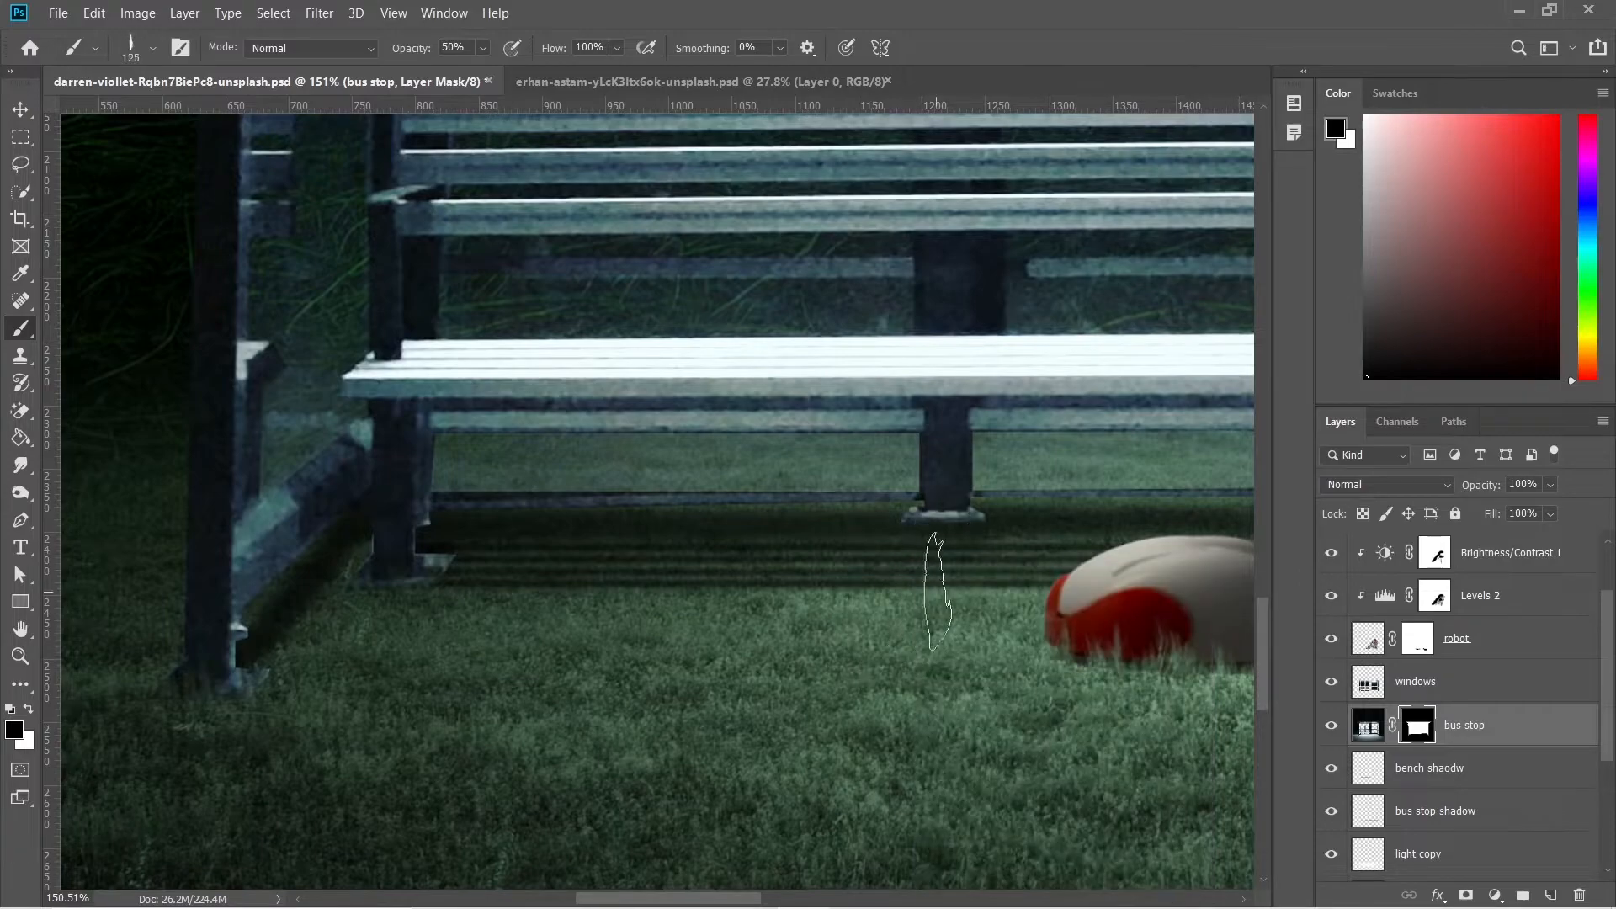
key("0")
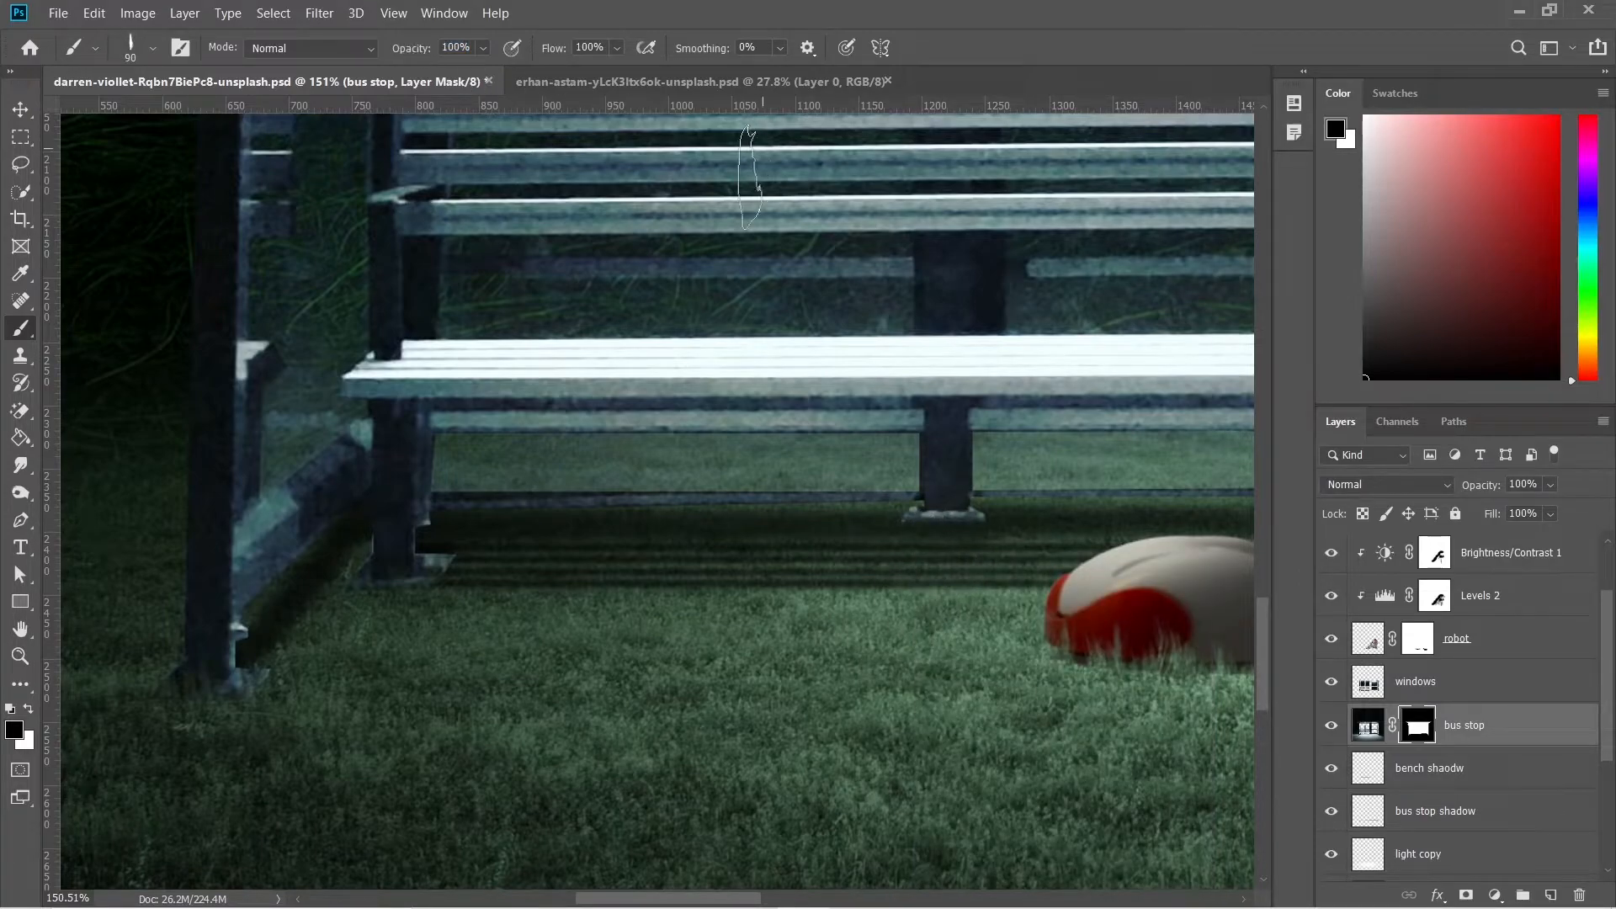
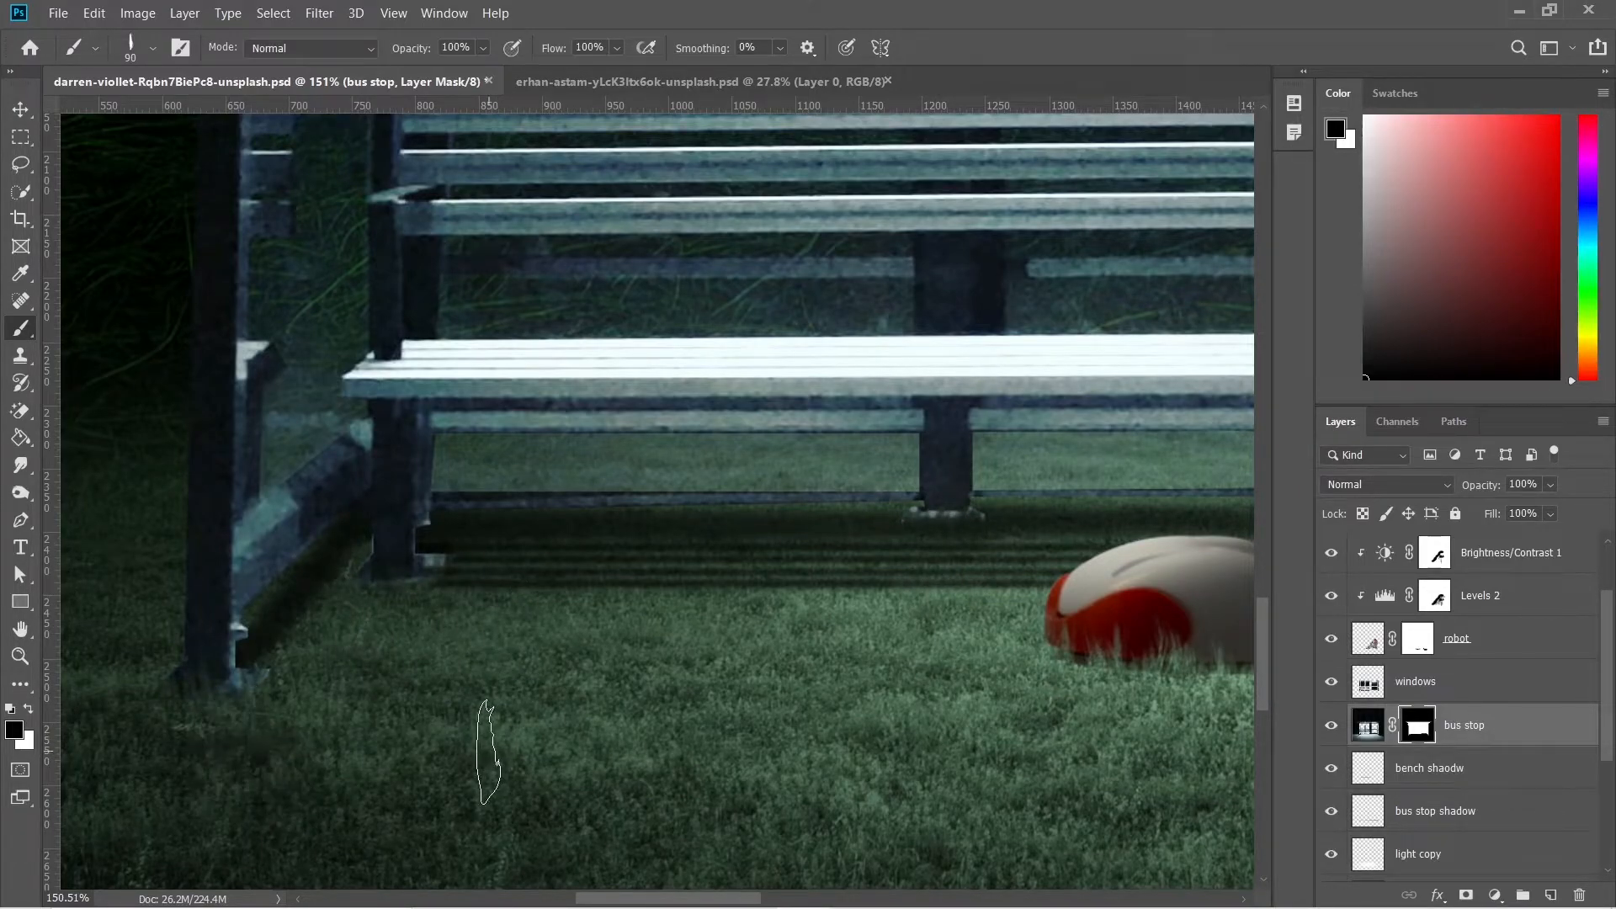
Mask grass blades over the base of the bus stop's right front post, using the 80 px grass brush
scroll(495, 739, "down", 2)
scroll(590, 715, "right", 10)
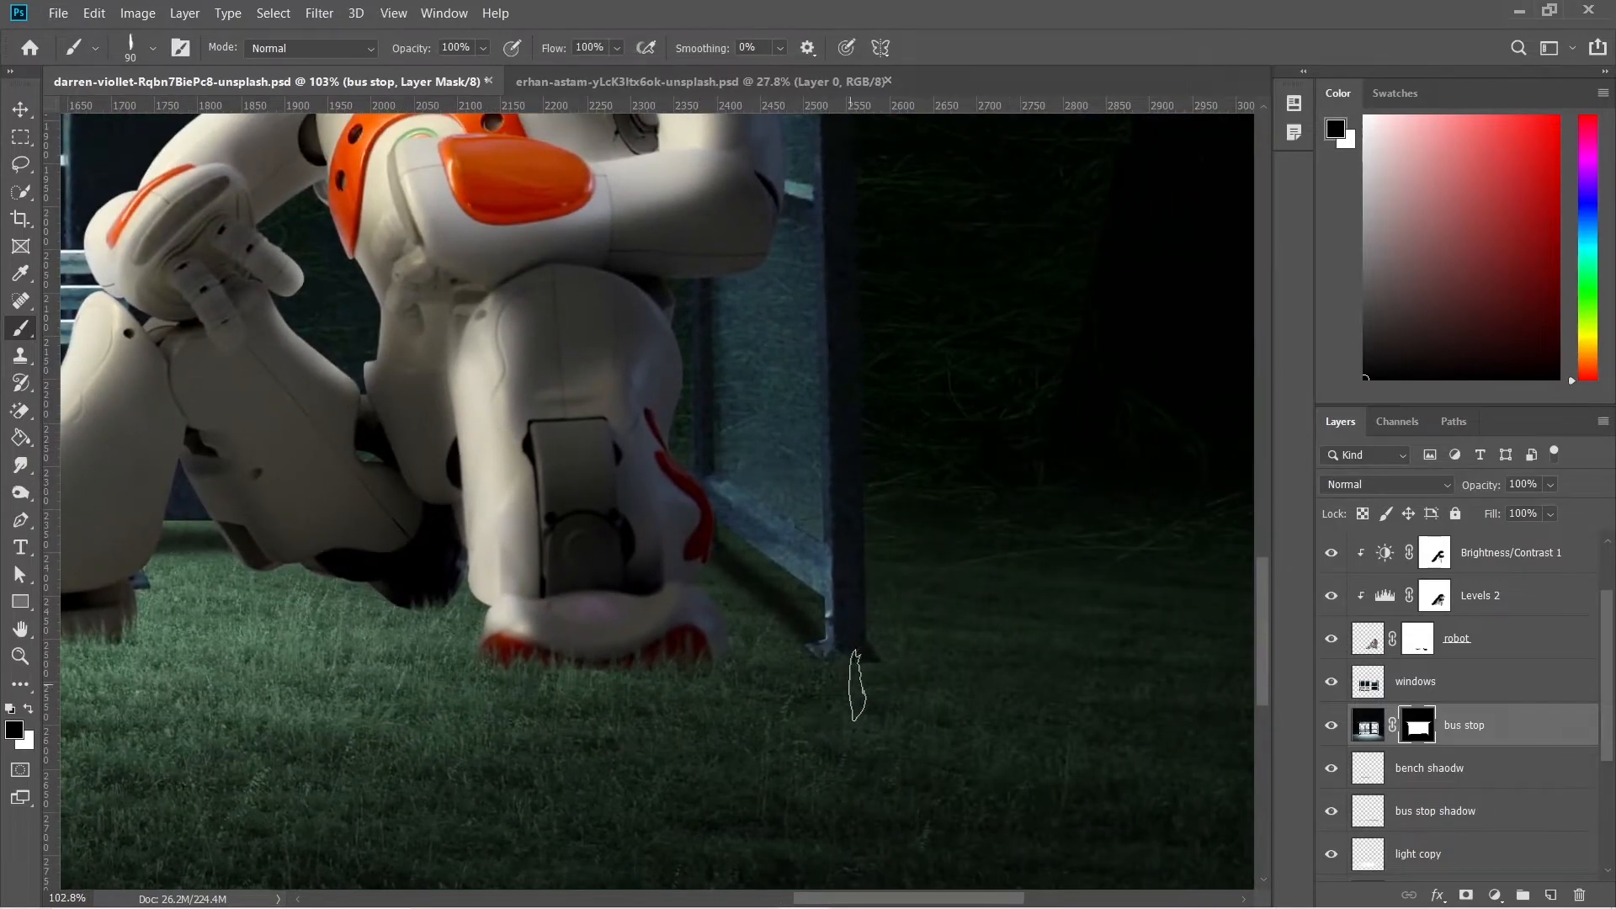
right_click(926, 693)
left_click(1026, 714)
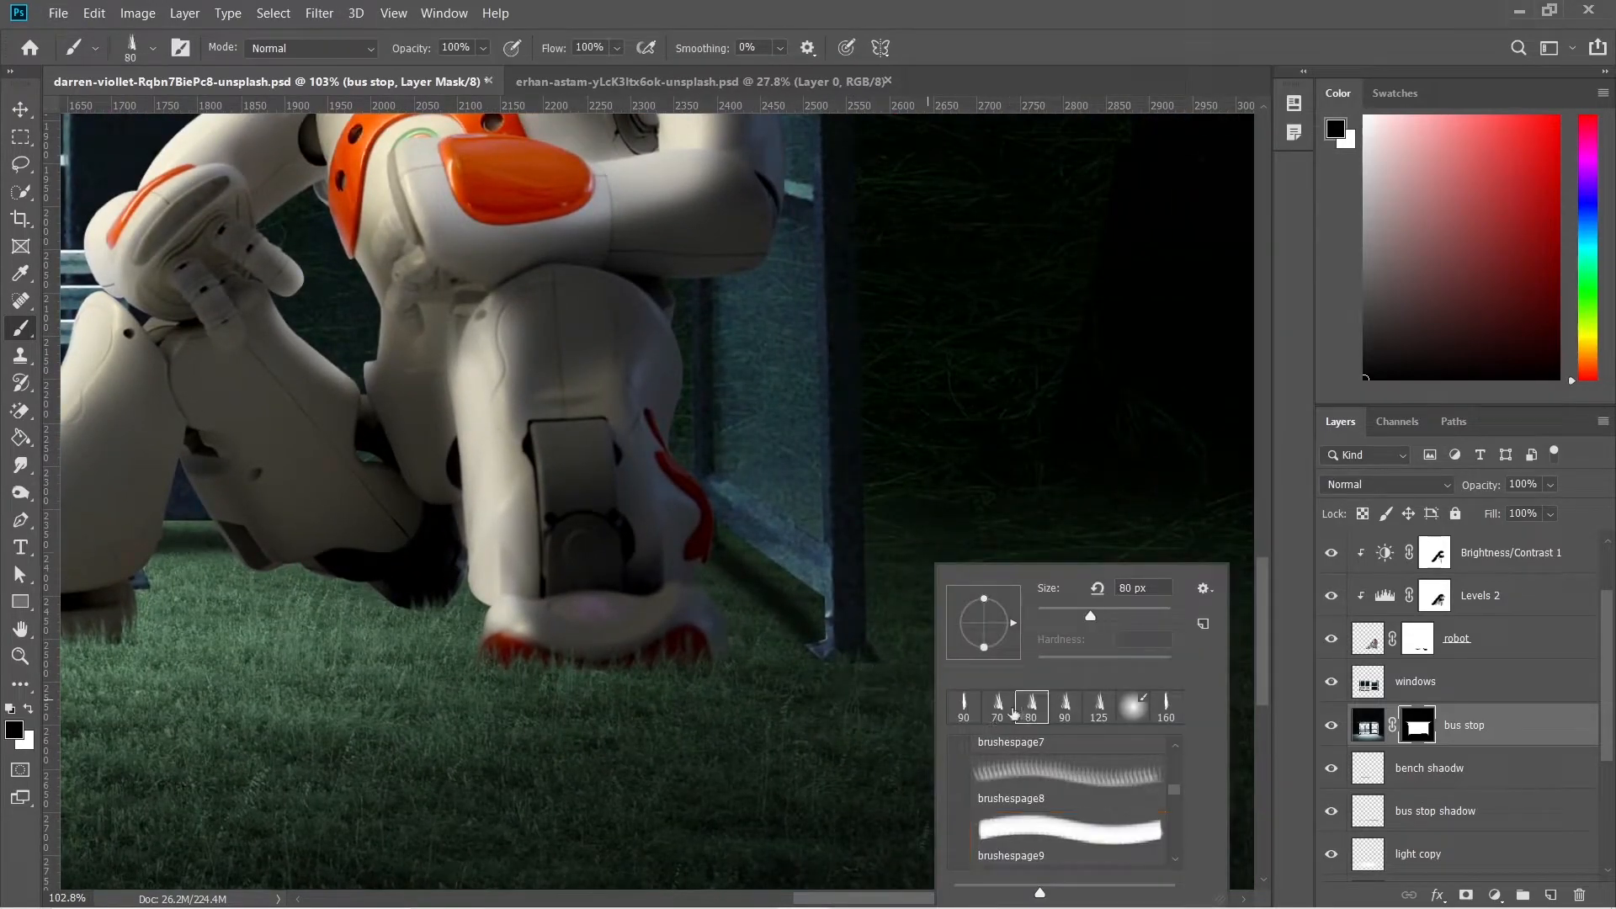
left_click(813, 674)
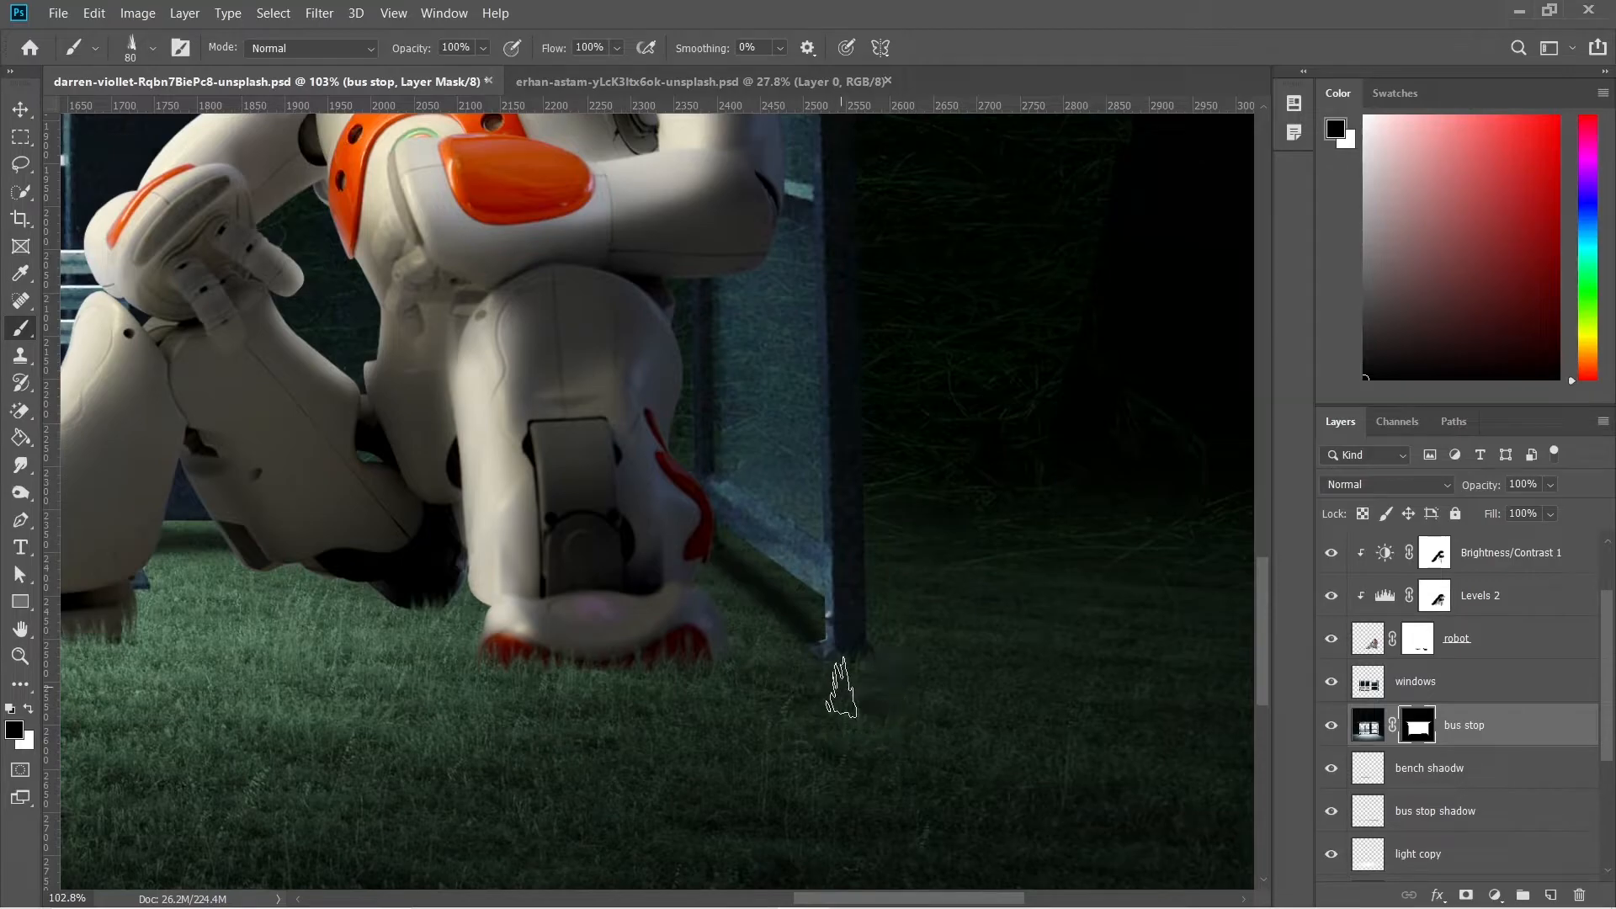
Hide the robot temporarily, mask grass blades over the post bases at the bench's right end, and show the robot again
scroll(799, 724, "down", 2)
scroll(299, 691, "down", 2)
scroll(1212, 660, "up", 2)
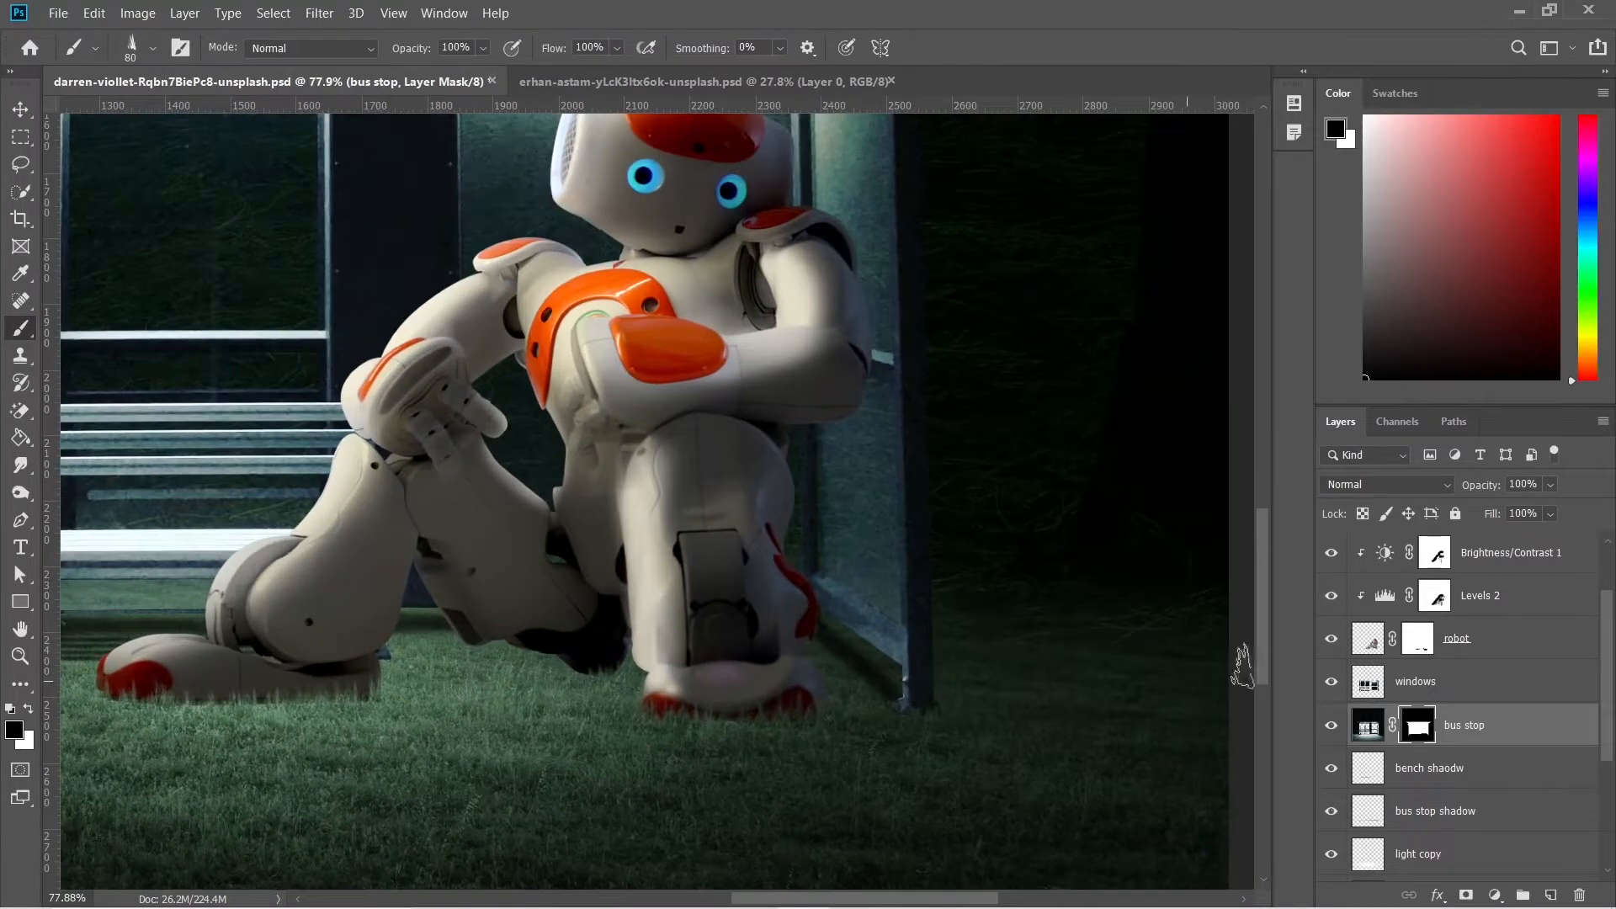
left_click(1331, 638)
scroll(364, 690, "up", 2)
scroll(364, 691, "up", 2)
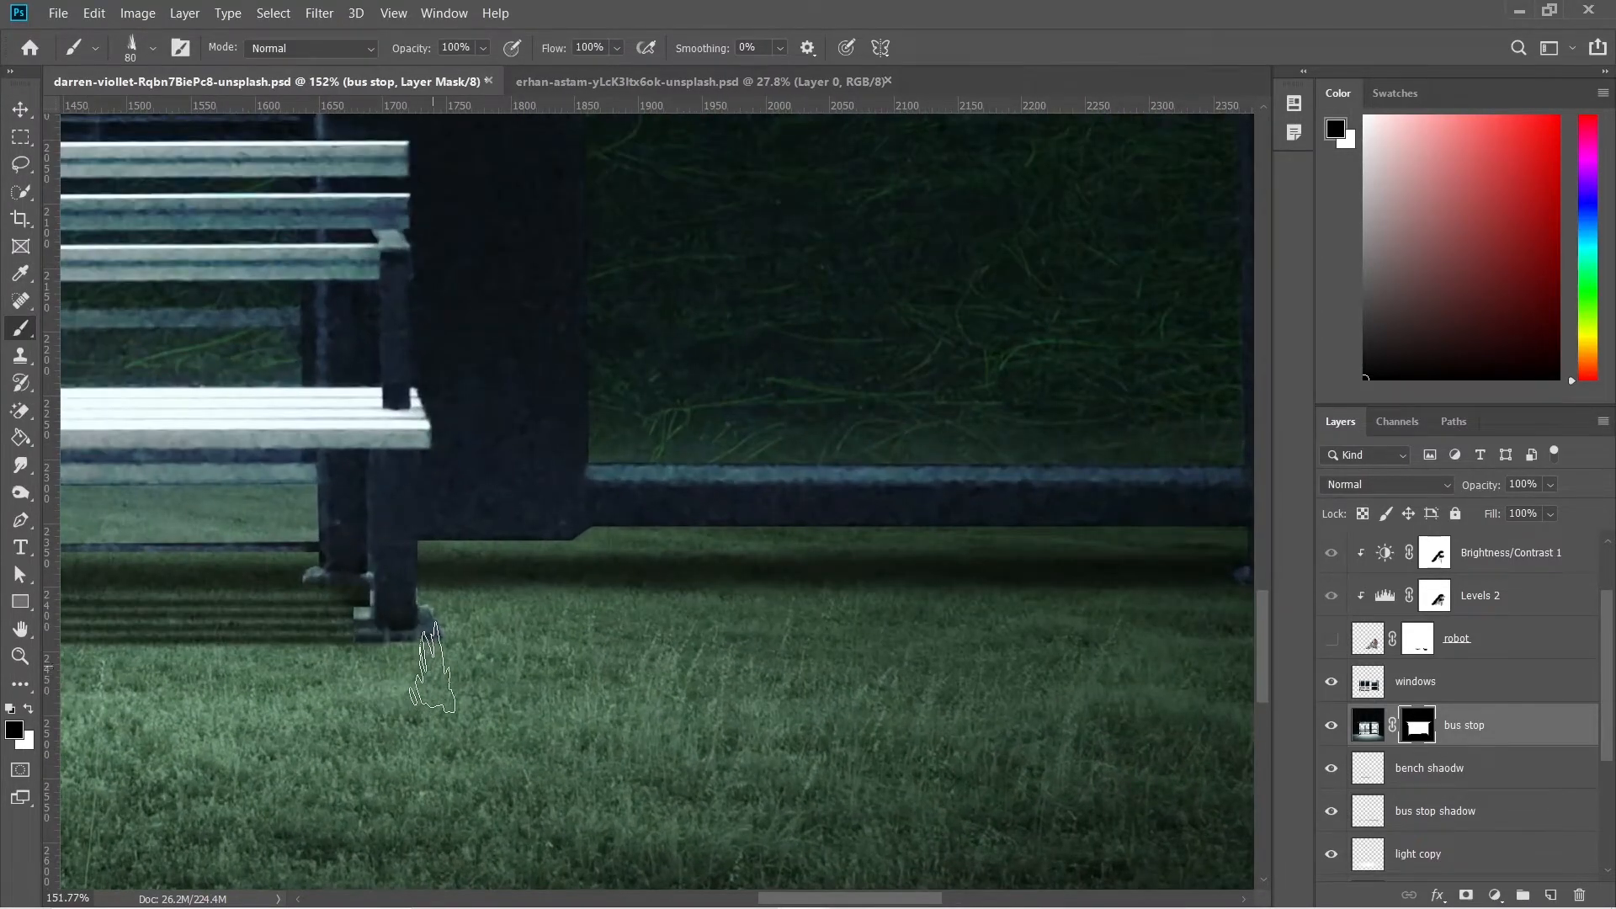
left_click(1331, 638)
key("ctrl+0")
key("v")
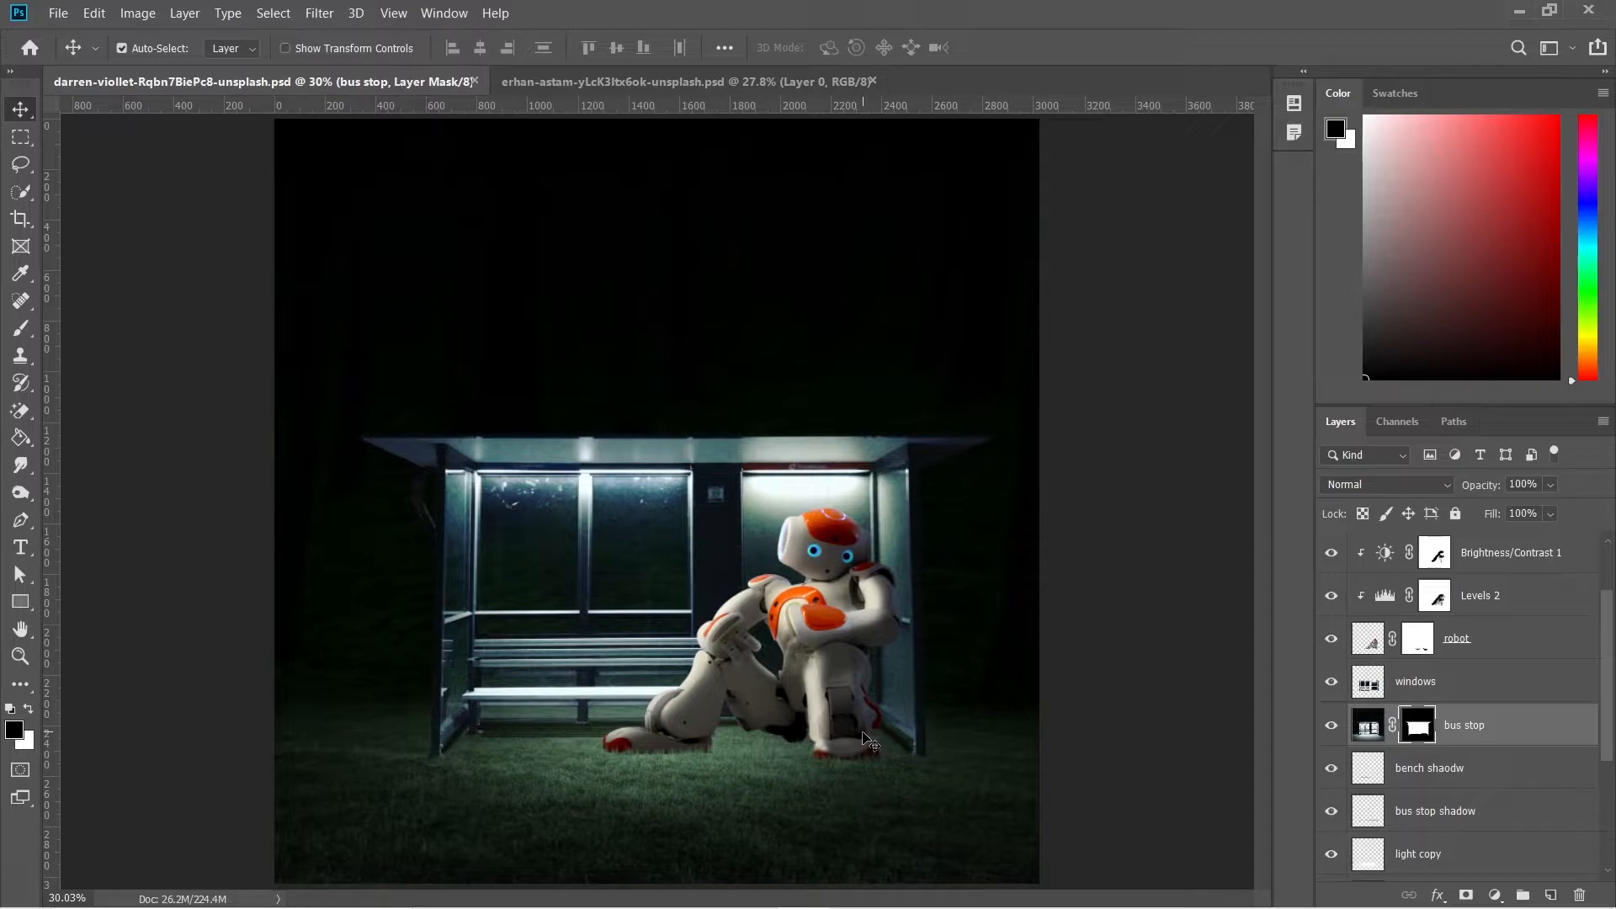
Create a new layer directly above the windows layer and name it "robot shadow"
left_click(1510, 775)
left_click(1491, 697)
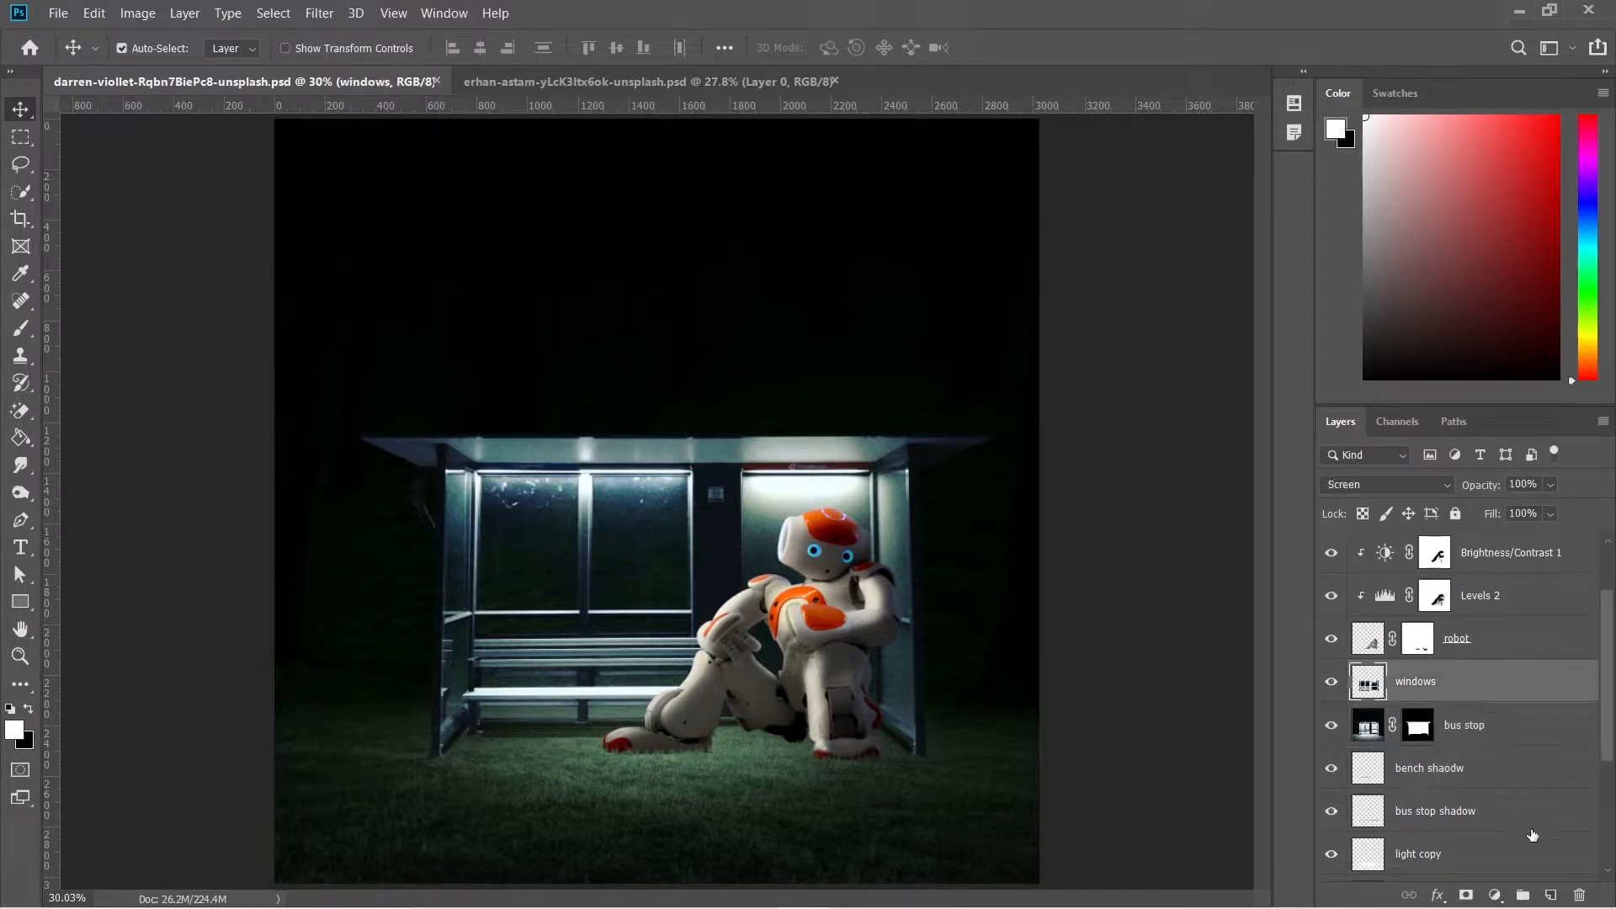
left_click(1551, 895)
type("robot shadow")
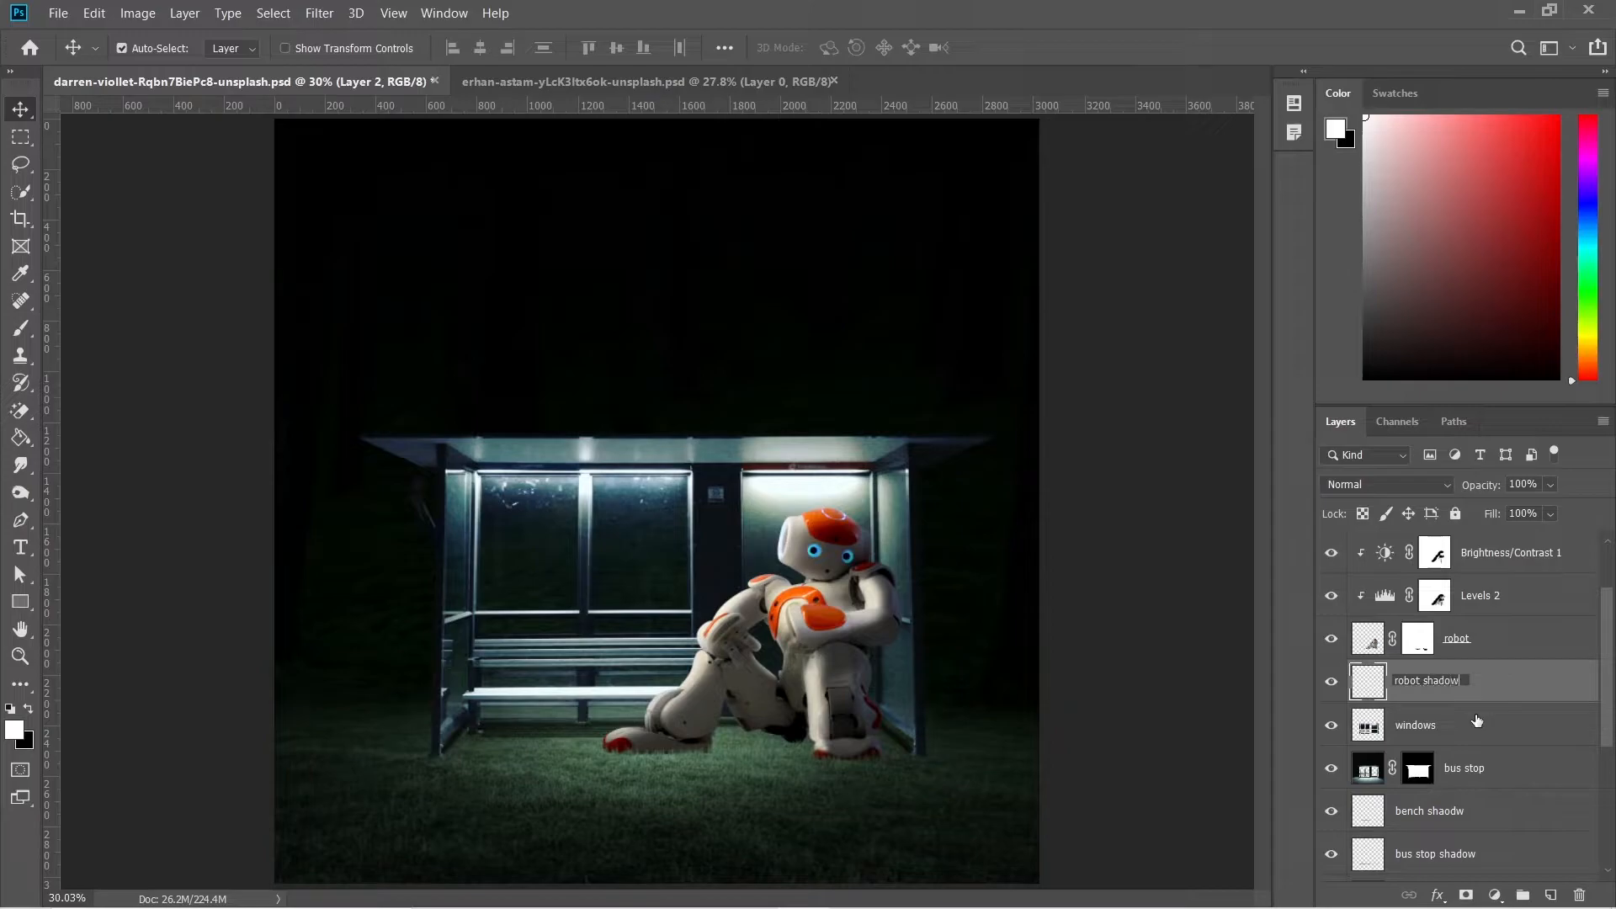
key("Return")
Switch to a soft round brush in black, enlarge it and raise its opacity to 100%
key("b")
right_click(937, 485)
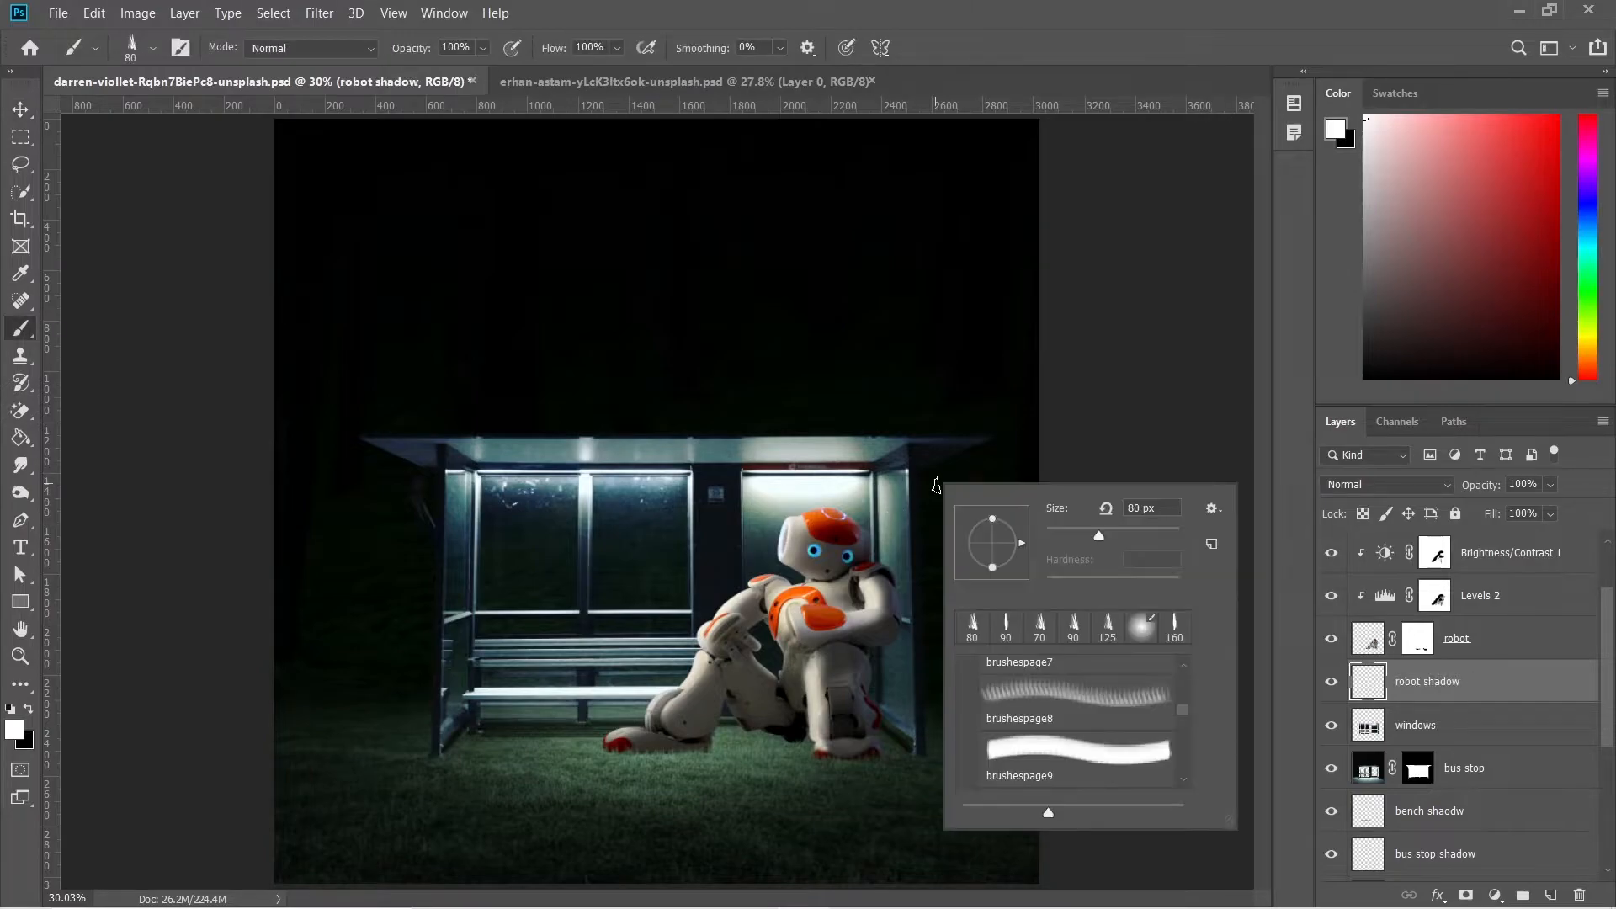
left_click(1148, 639)
left_click(820, 620)
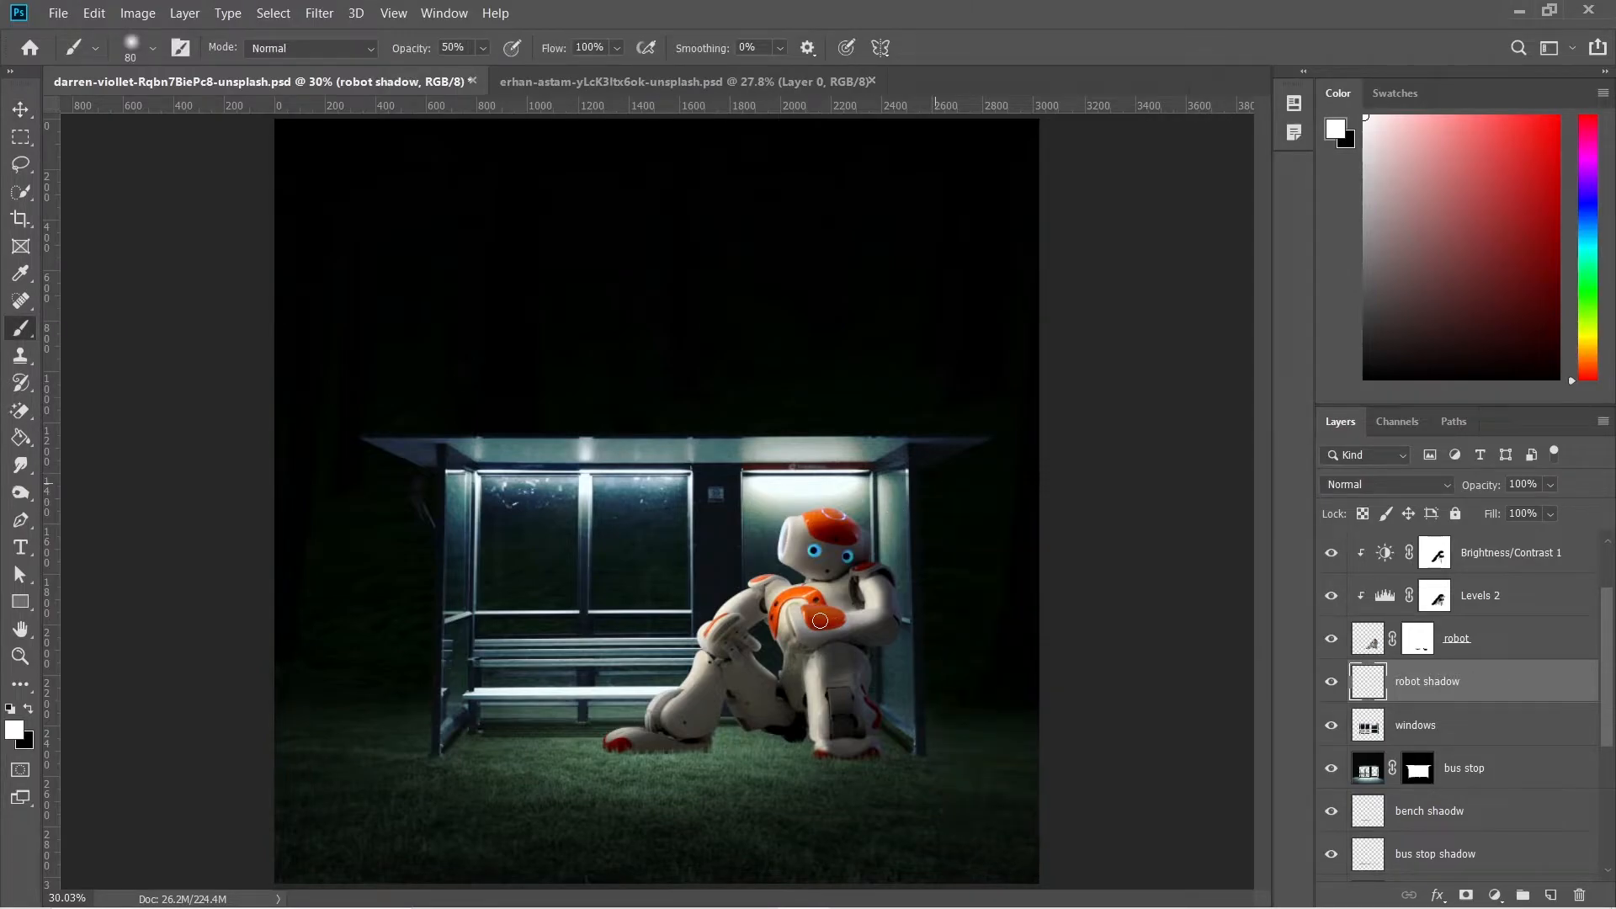
left_click(29, 709)
key("bracketright")
key("bracketright")
key("bracketright")
key("bracketright")
key("bracketright")
left_click_drag(429, 52, 878, 116)
Paint a black shadow on the grass beneath the robot with a 175 px brush and lower the layer's opacity to 77%
key("bracketleft")
mouse_move(624, 748)
left_mouse_down()
mouse_move(825, 736)
mouse_move(747, 748)
mouse_move(872, 750)
mouse_move(862, 735)
mouse_move(882, 748)
mouse_move(810, 731)
left_mouse_up()
left_click_drag(1491, 486, 1476, 492)
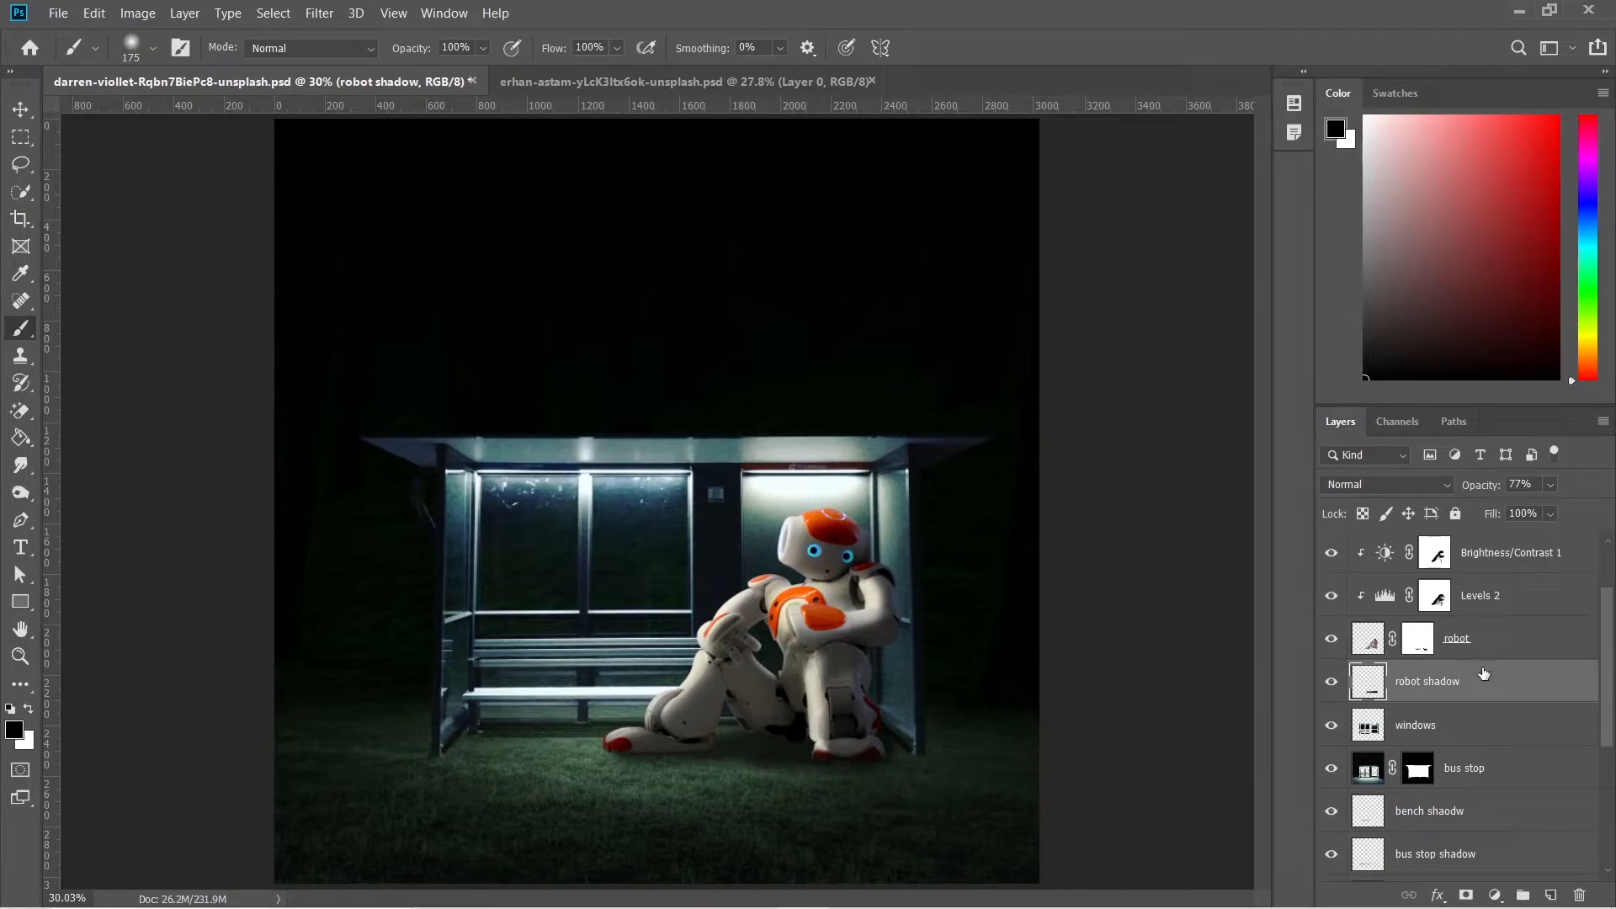
Add a layer above the robot shadow and paint black contact shadows close under the robot's feet with an 80 px brush
left_click(1550, 893)
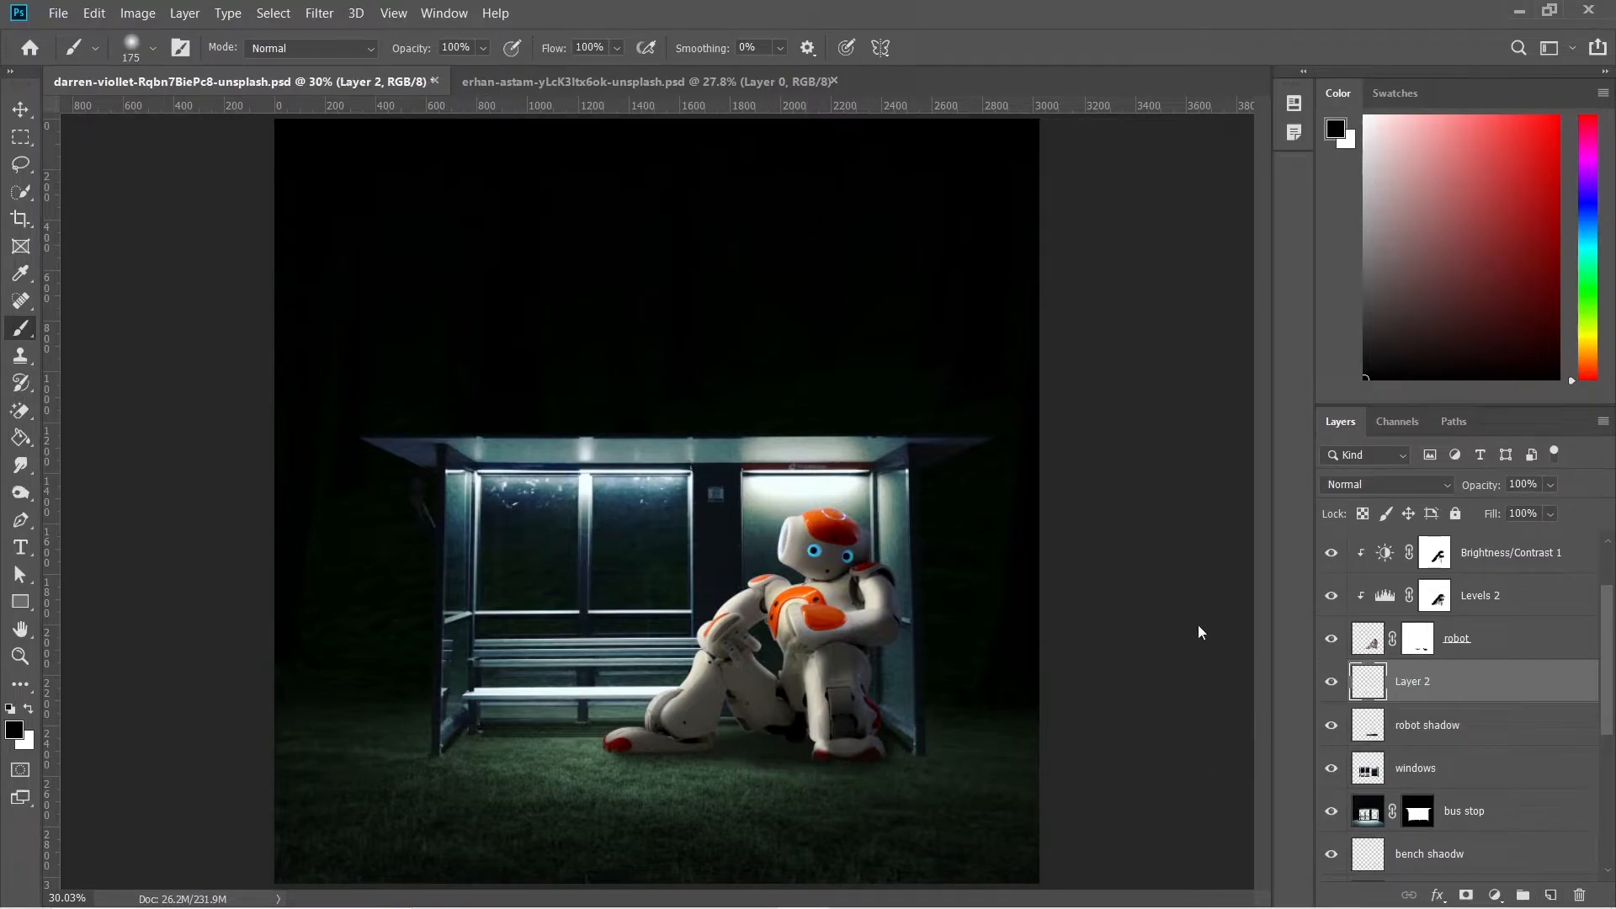
scroll(705, 773, "up", 5)
key("bracketleft")
key("bracketleft")
key("bracketleft")
key("bracketleft")
key("bracketleft")
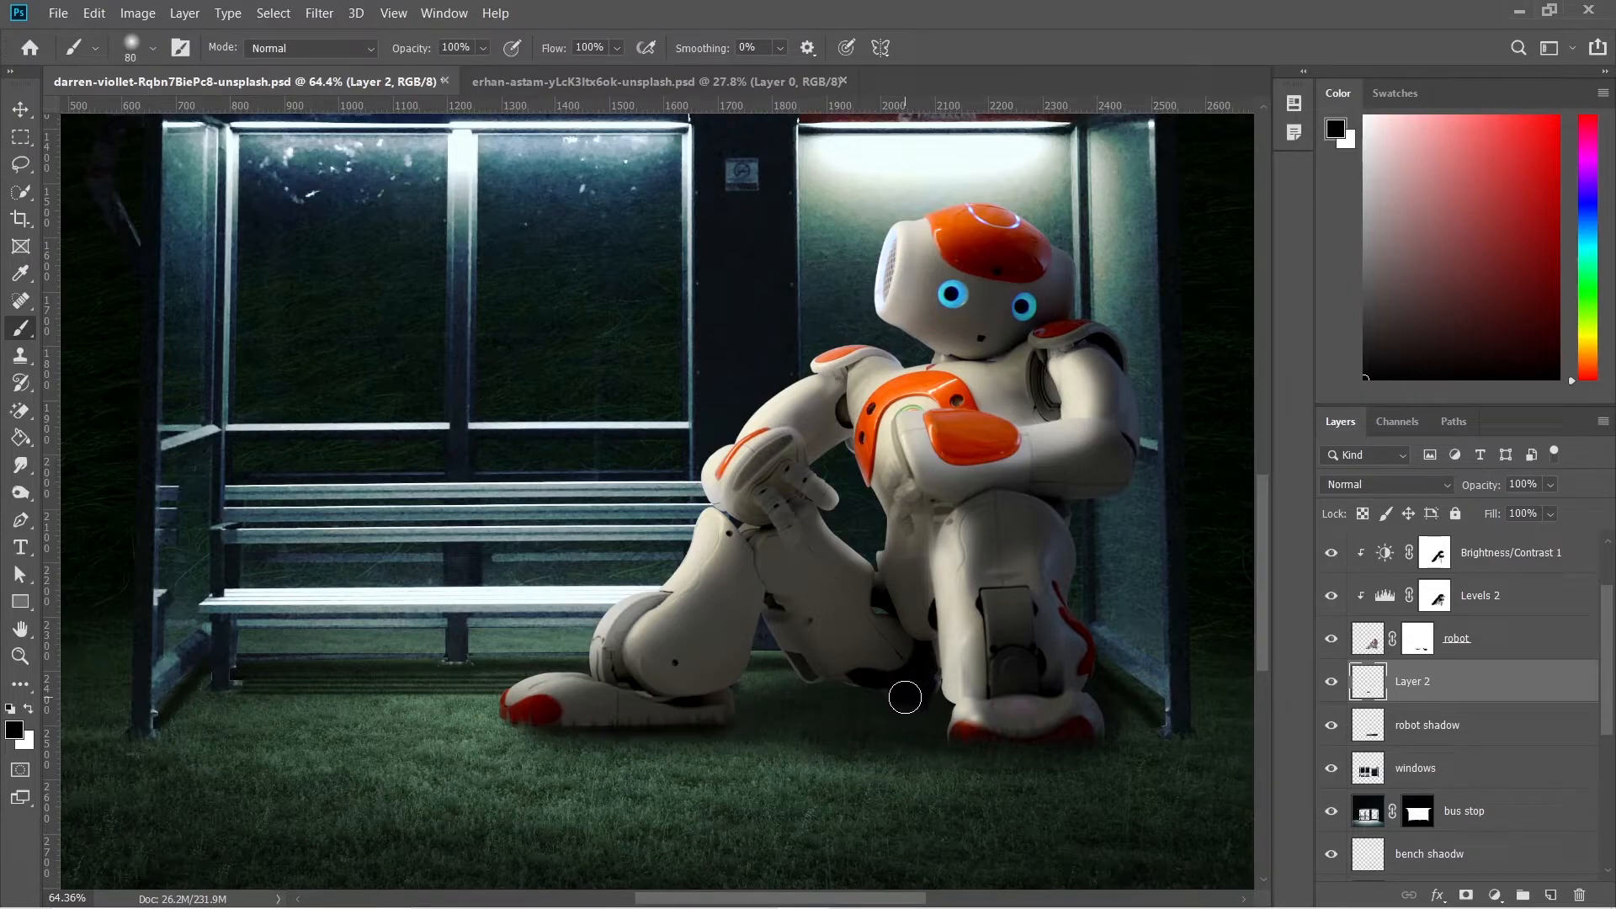
mouse_move(972, 732)
left_mouse_down()
mouse_move(1075, 729)
mouse_move(1089, 707)
mouse_move(1071, 718)
mouse_move(1098, 727)
left_mouse_up()
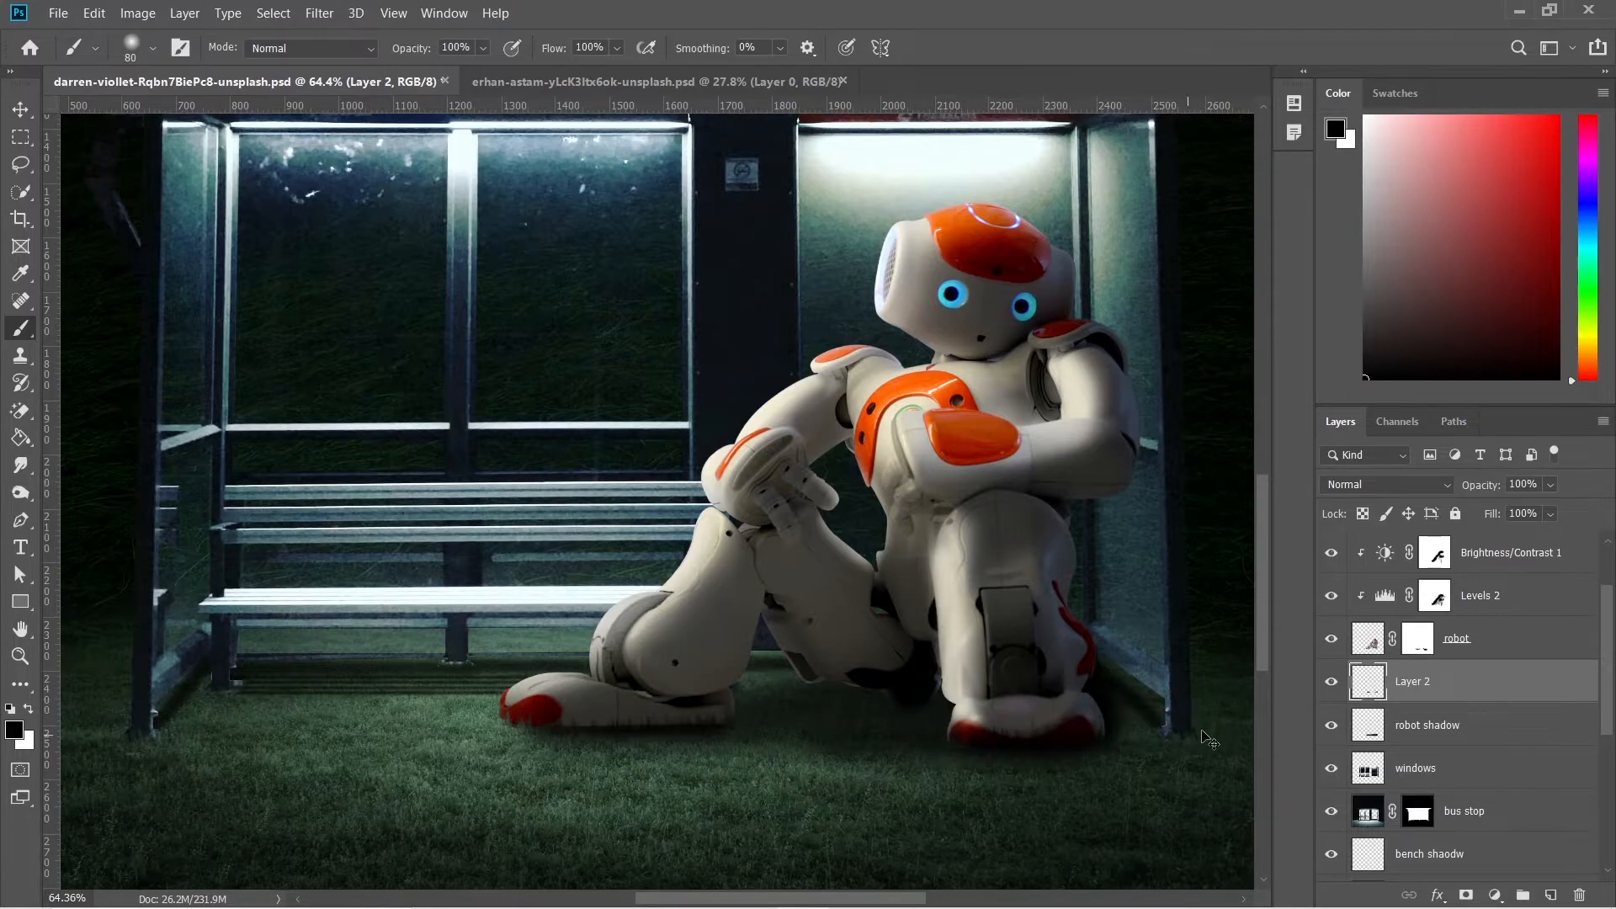
Compare the image with and without the contact shadow and rename its layer "robot shadow 2"
key("ctrl+0")
left_click(1332, 682)
left_click(1332, 682)
double_click(1411, 681)
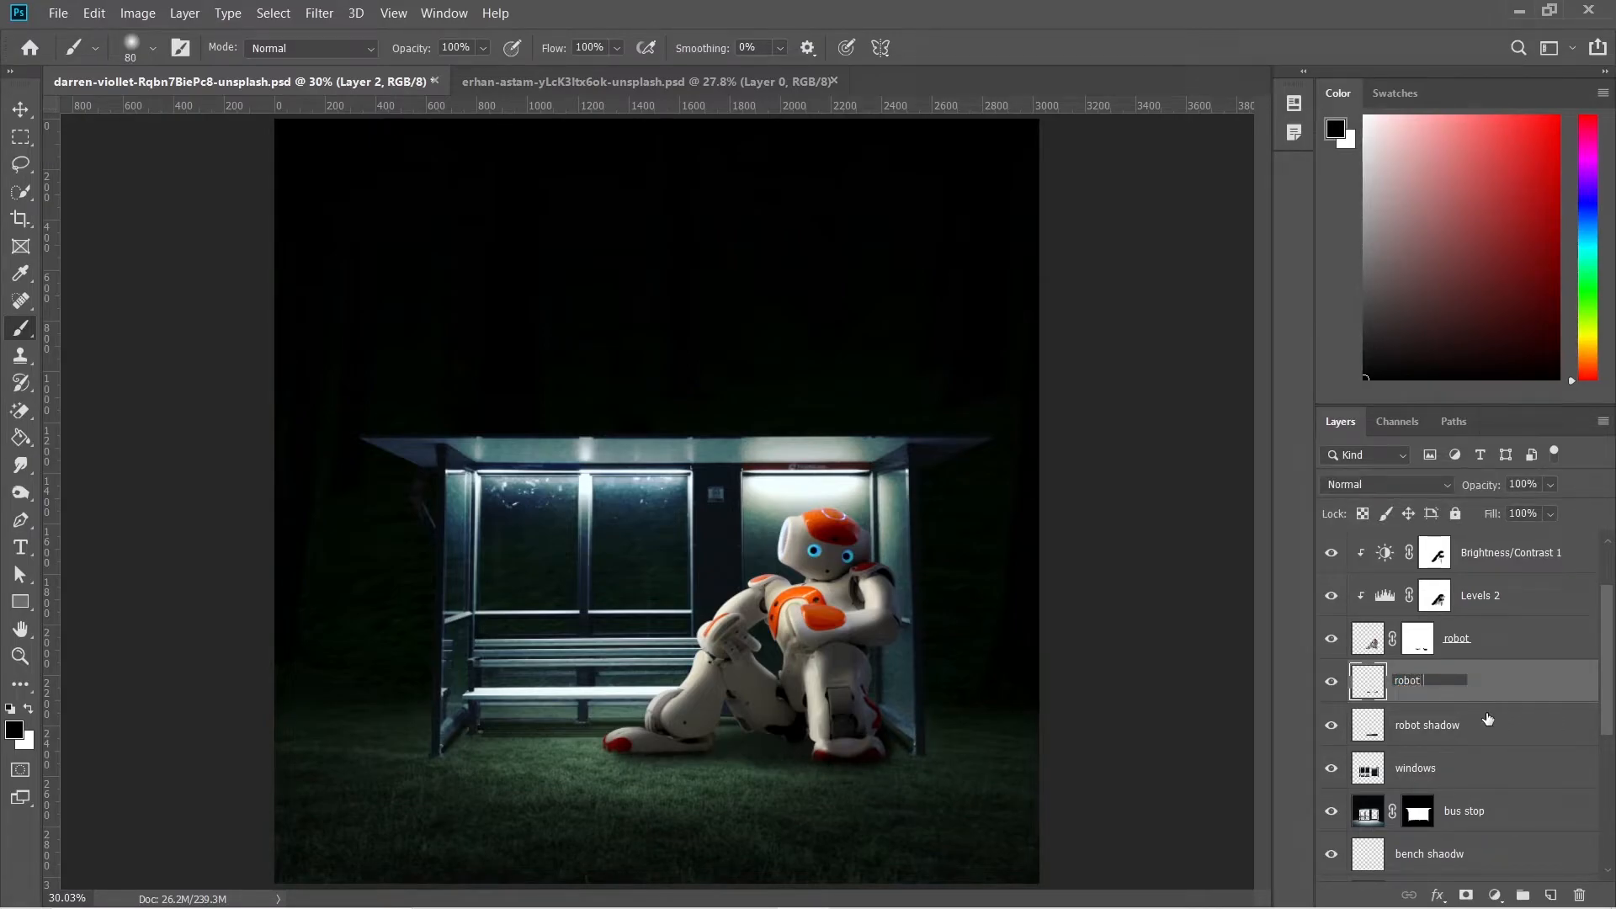
key("Return")
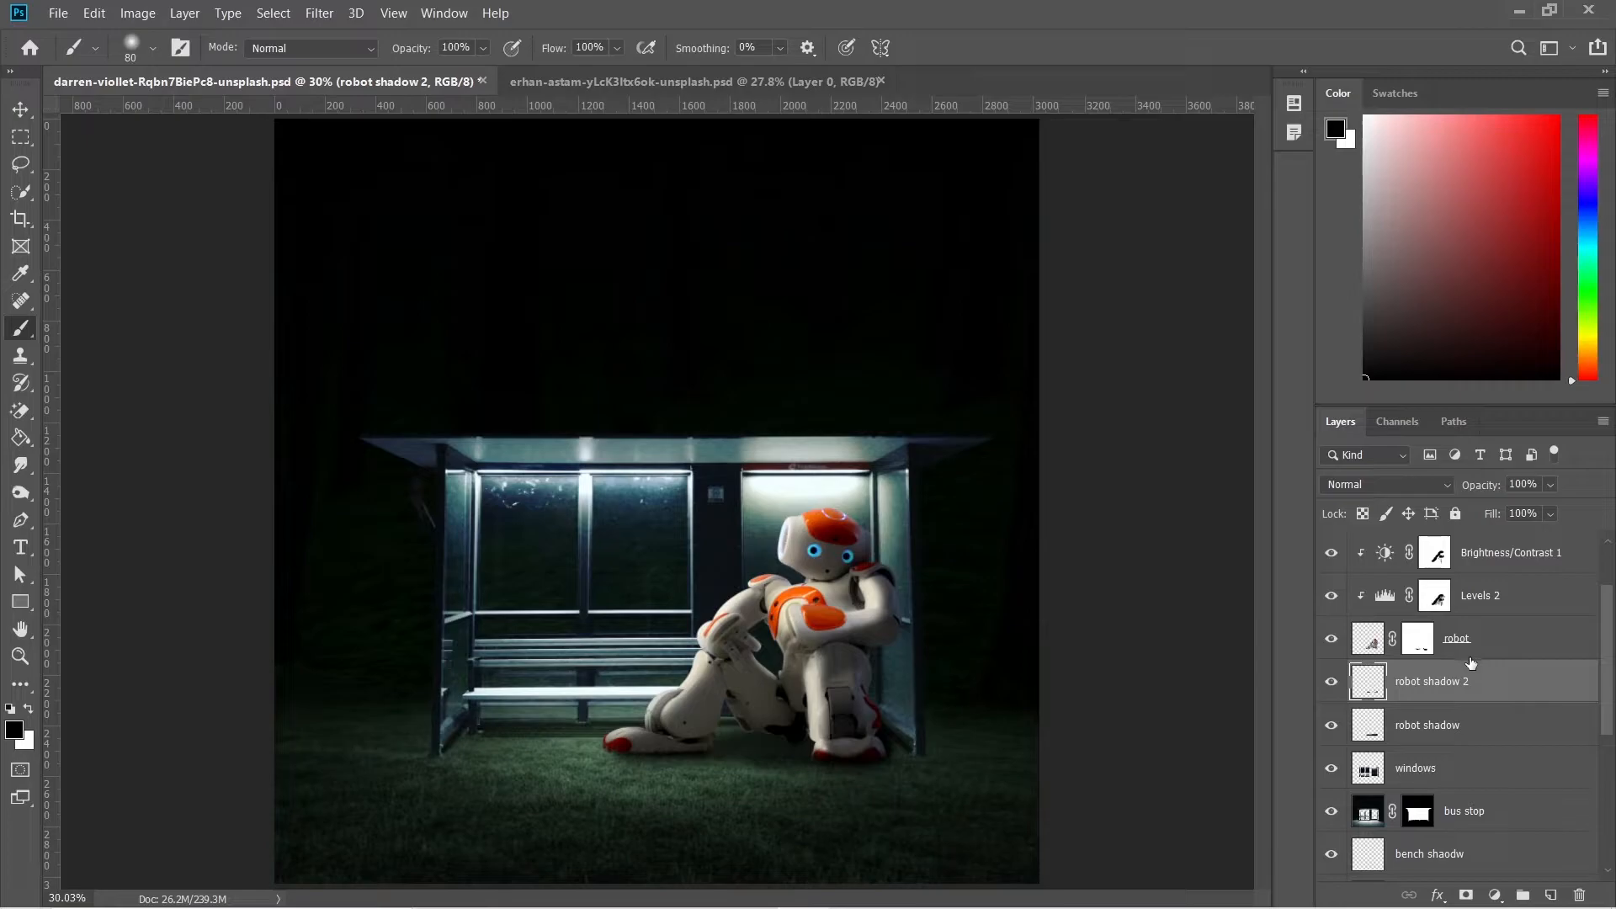
Add a new clipped layer directly above the robot layer
left_click(1491, 649)
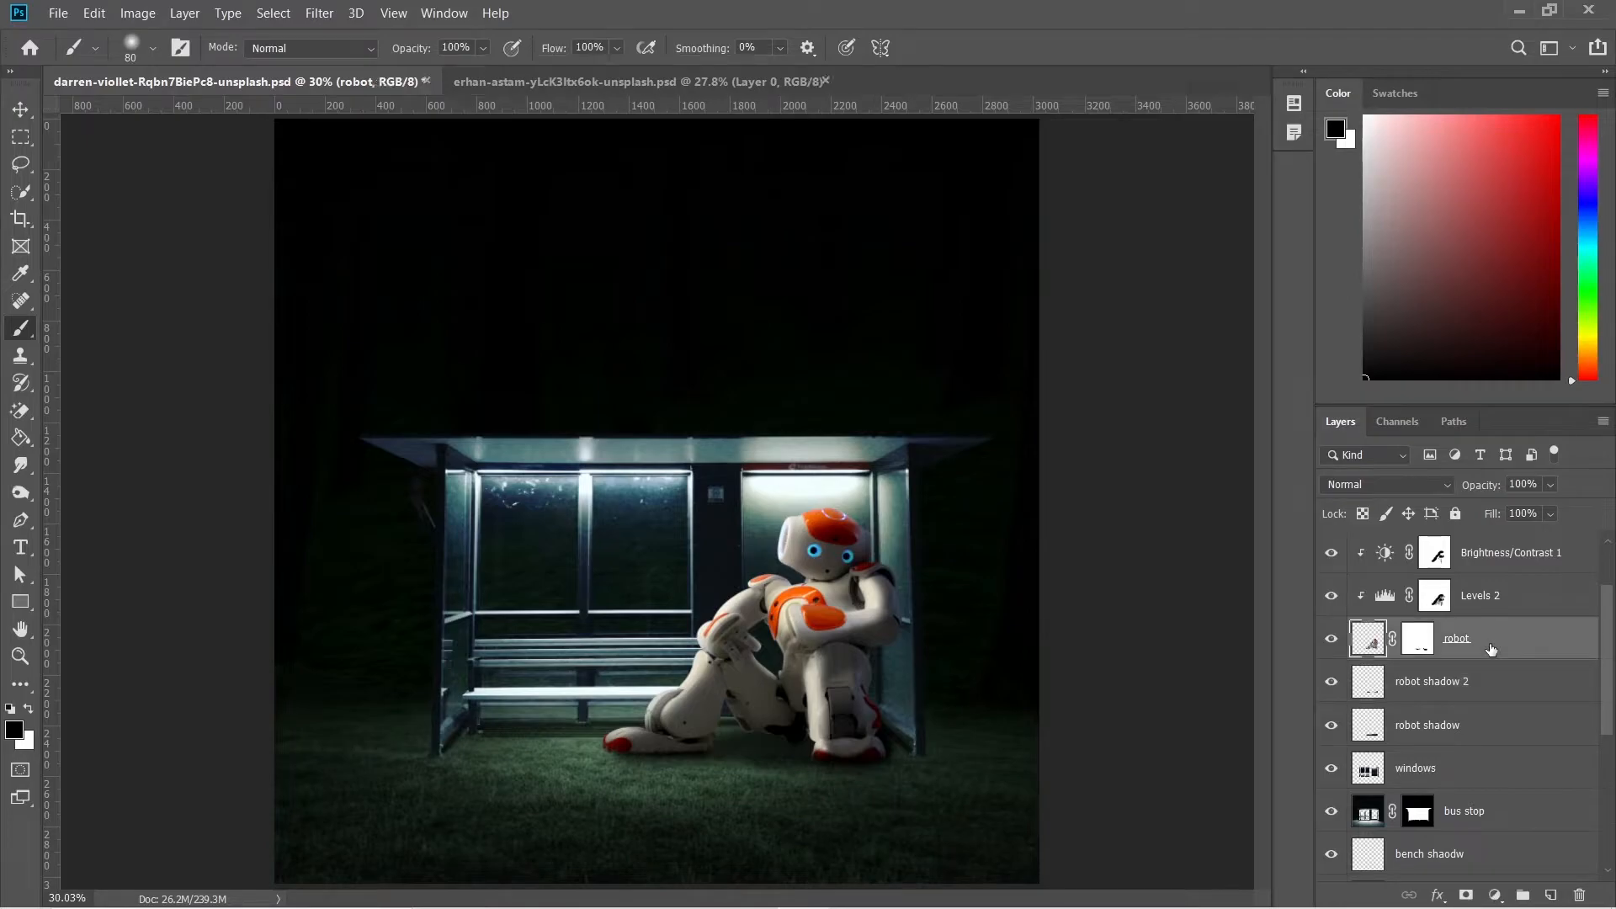
left_click(1551, 895)
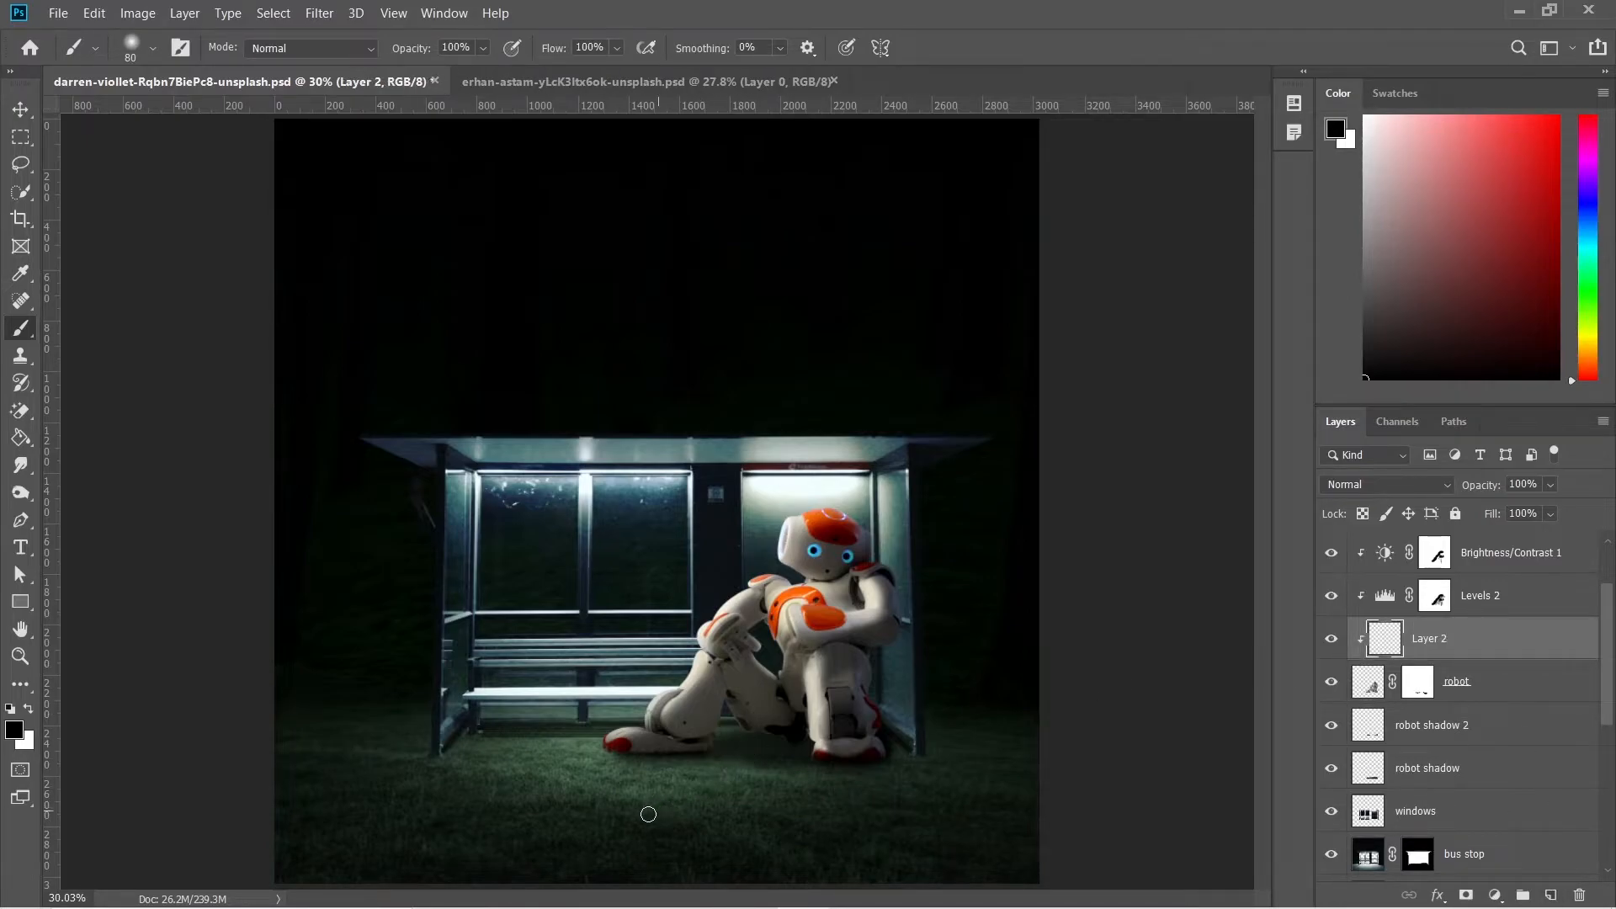
Paint black shading between the robot's legs on the layer clipped to it and lower that layer's opacity to 40%
scroll(649, 815, "up", 4)
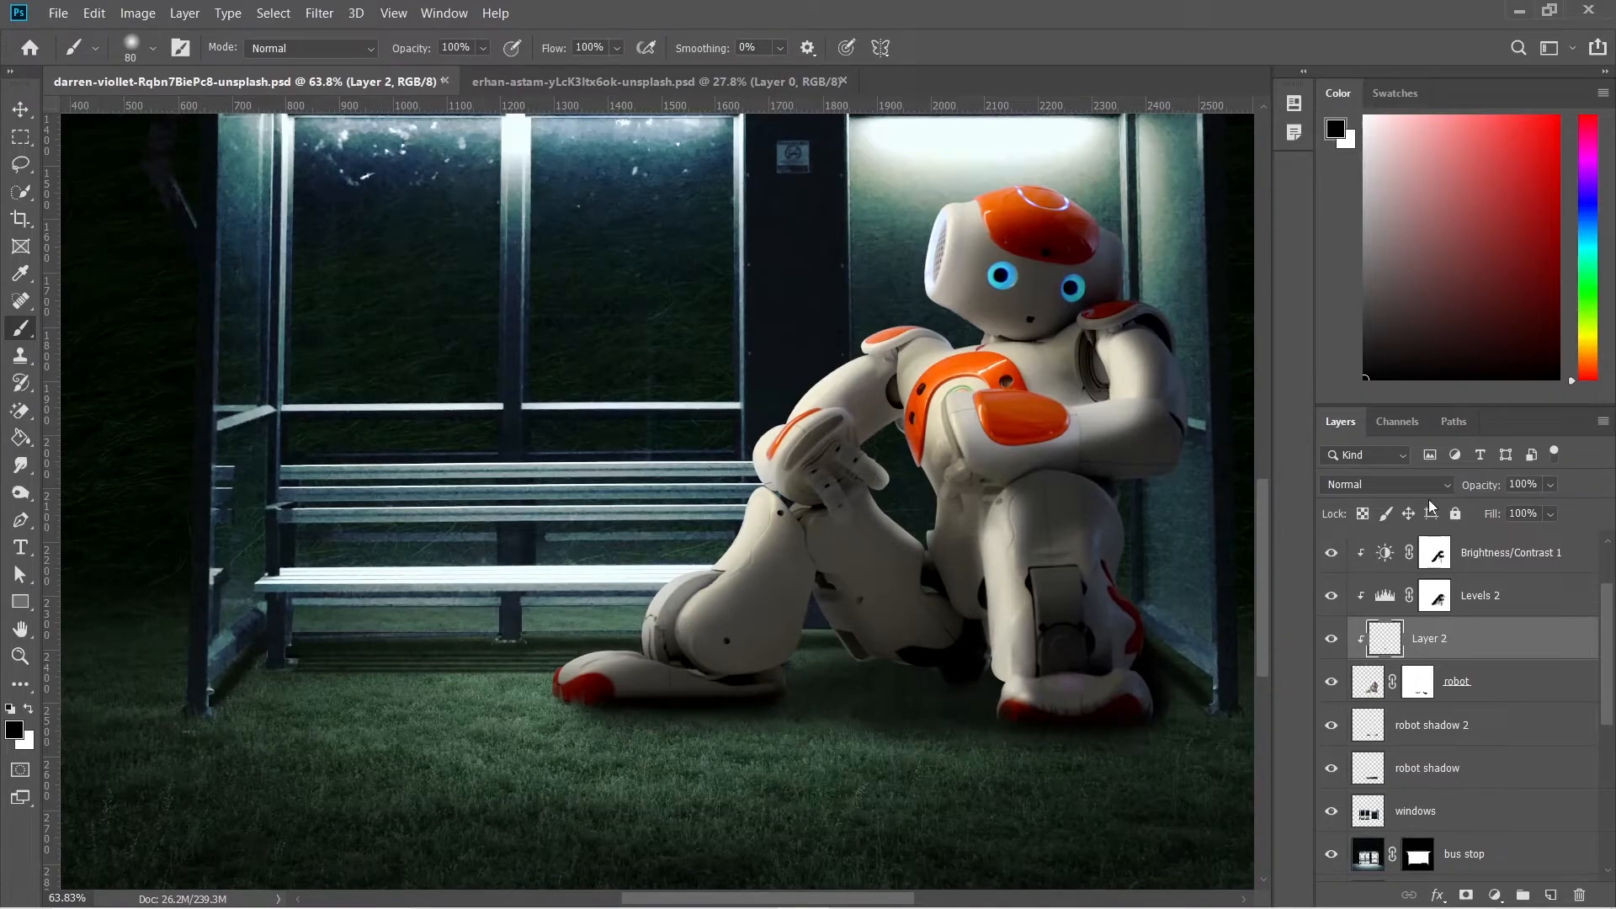
left_click_drag(1498, 486, 1470, 488)
key("ctrl+0")
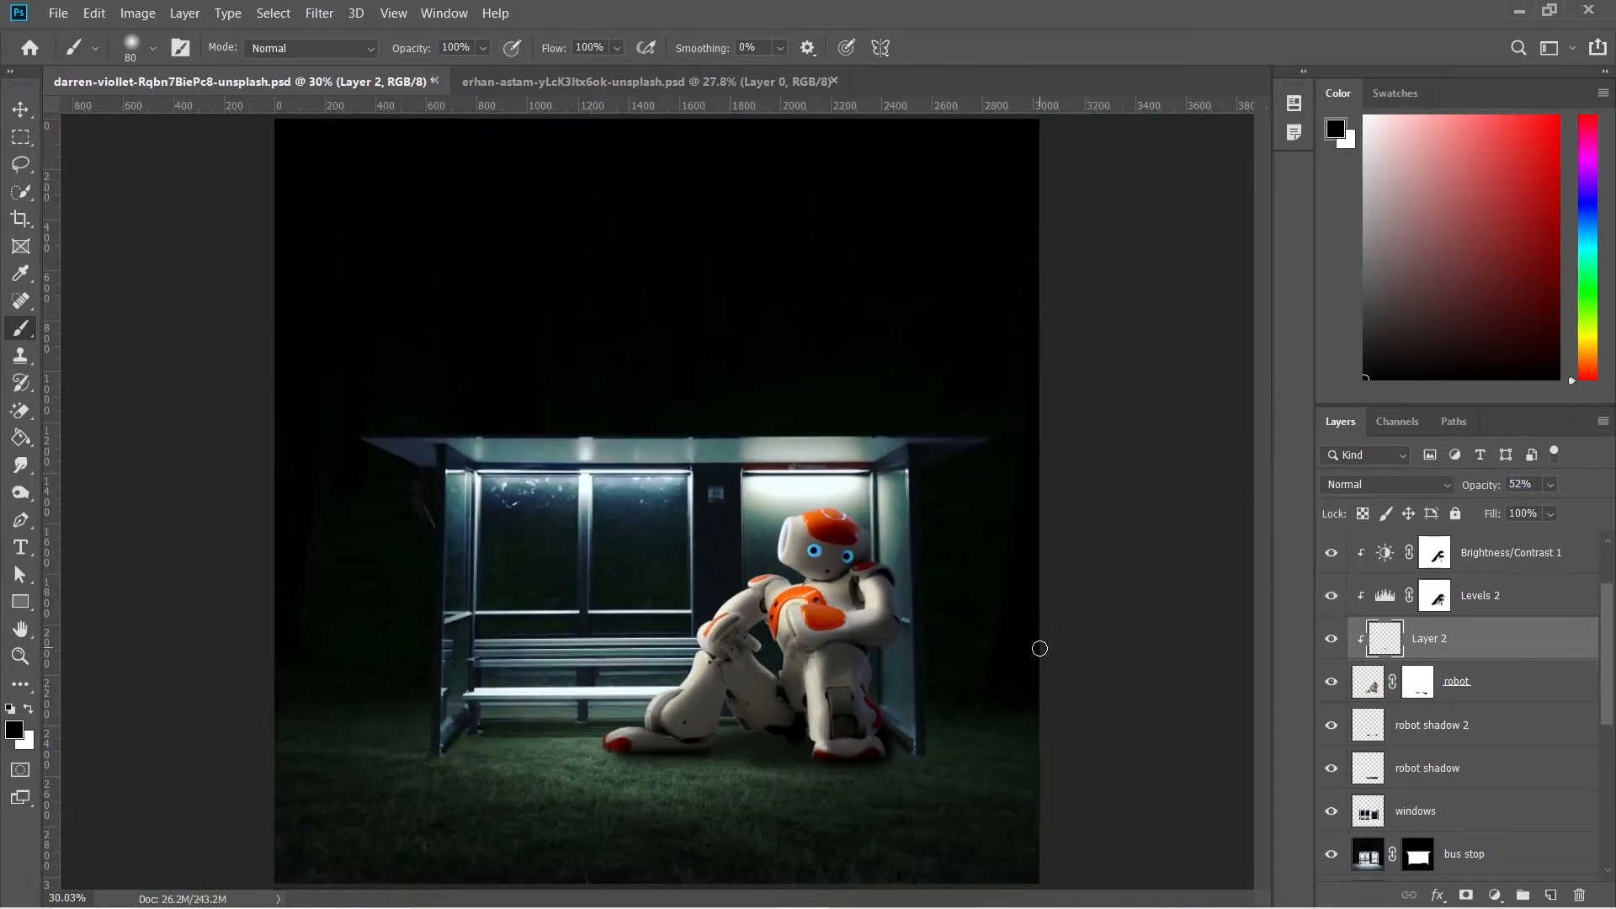
type("45")
scroll(853, 778, "up", 5)
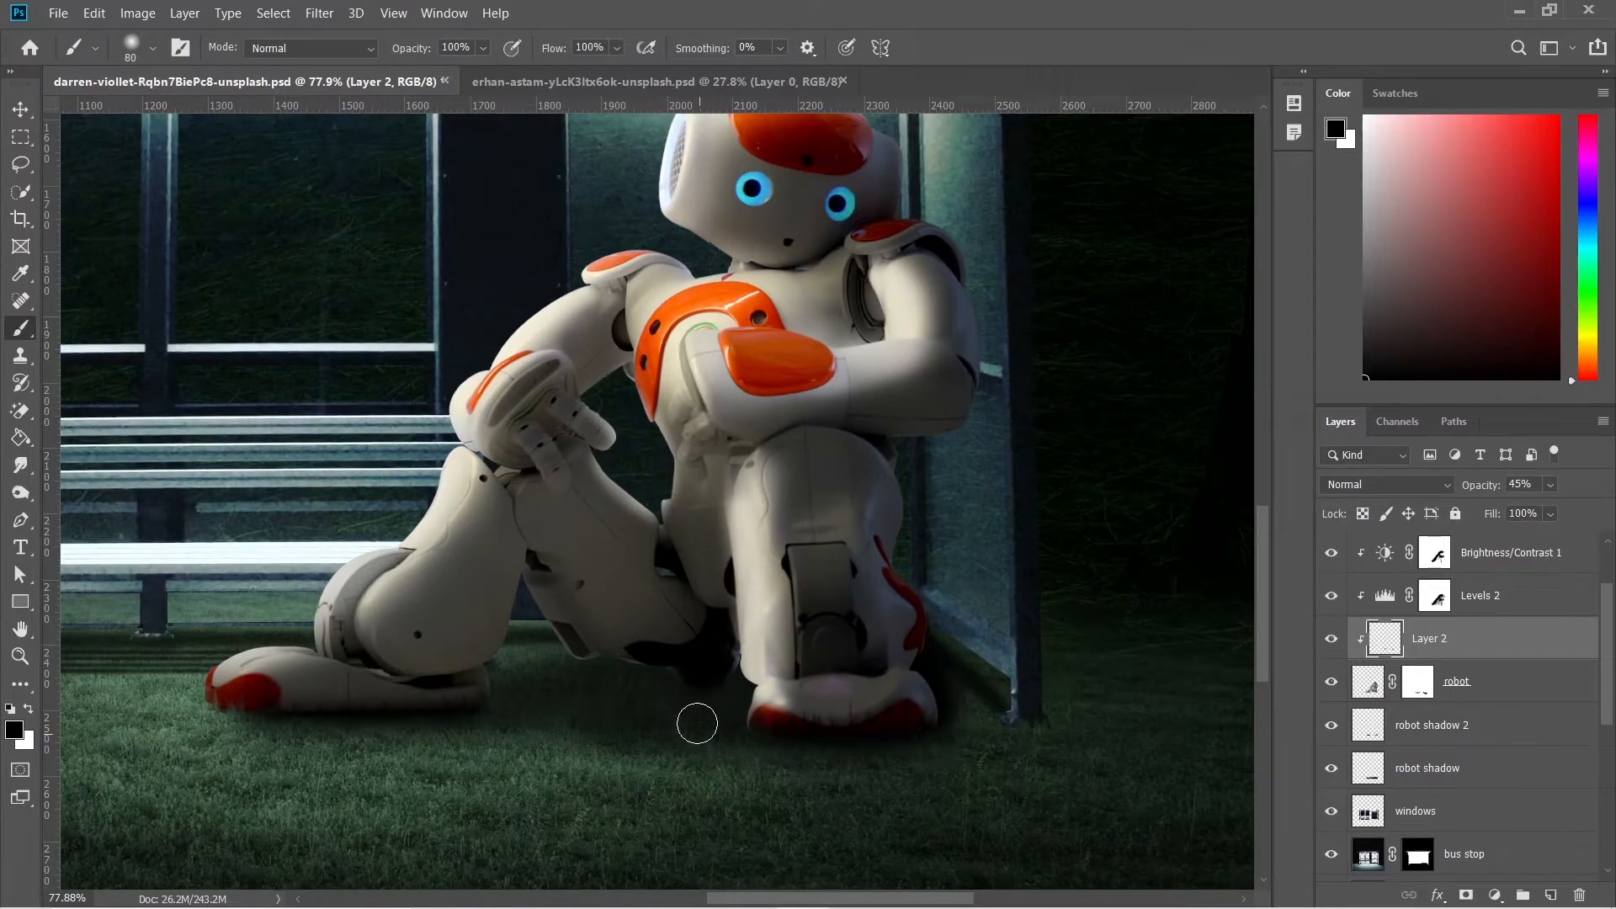
mouse_move(676, 690)
left_mouse_down()
mouse_move(696, 710)
mouse_move(718, 696)
mouse_move(622, 680)
mouse_move(668, 679)
mouse_move(628, 664)
left_mouse_up()
key("ctrl+0")
type("40")
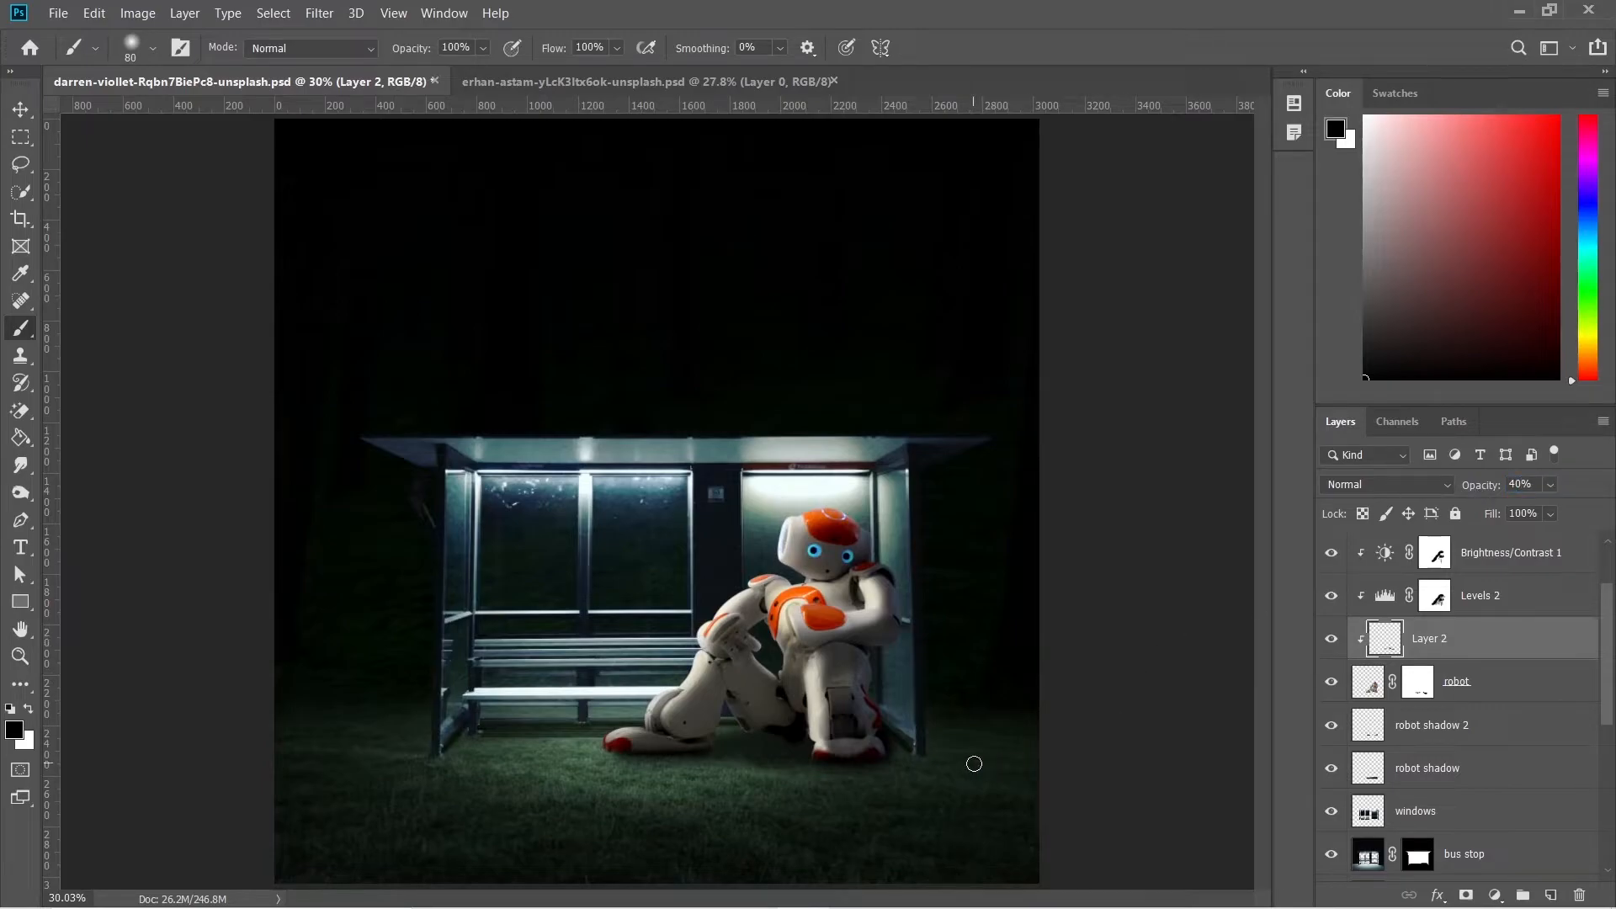
Duplicate the robot layer and place the original below the robot shadow layers, directly above the windows layer
type("v")
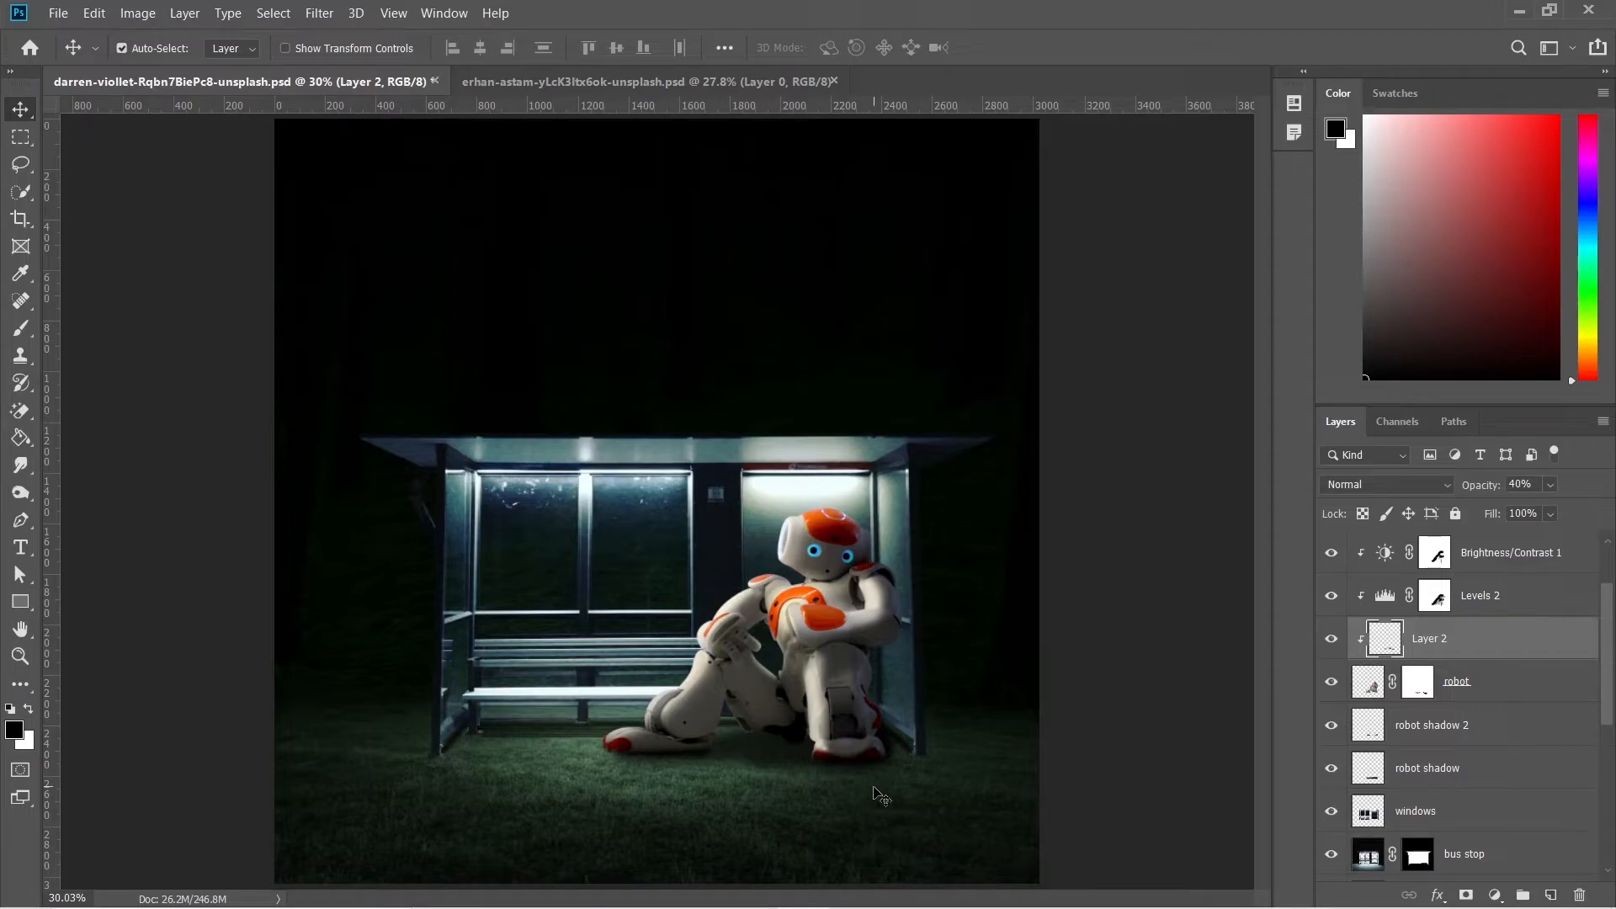
left_click(1478, 691)
key("ctrl+j")
left_click(1469, 735)
scroll(1470, 735, "down", 2)
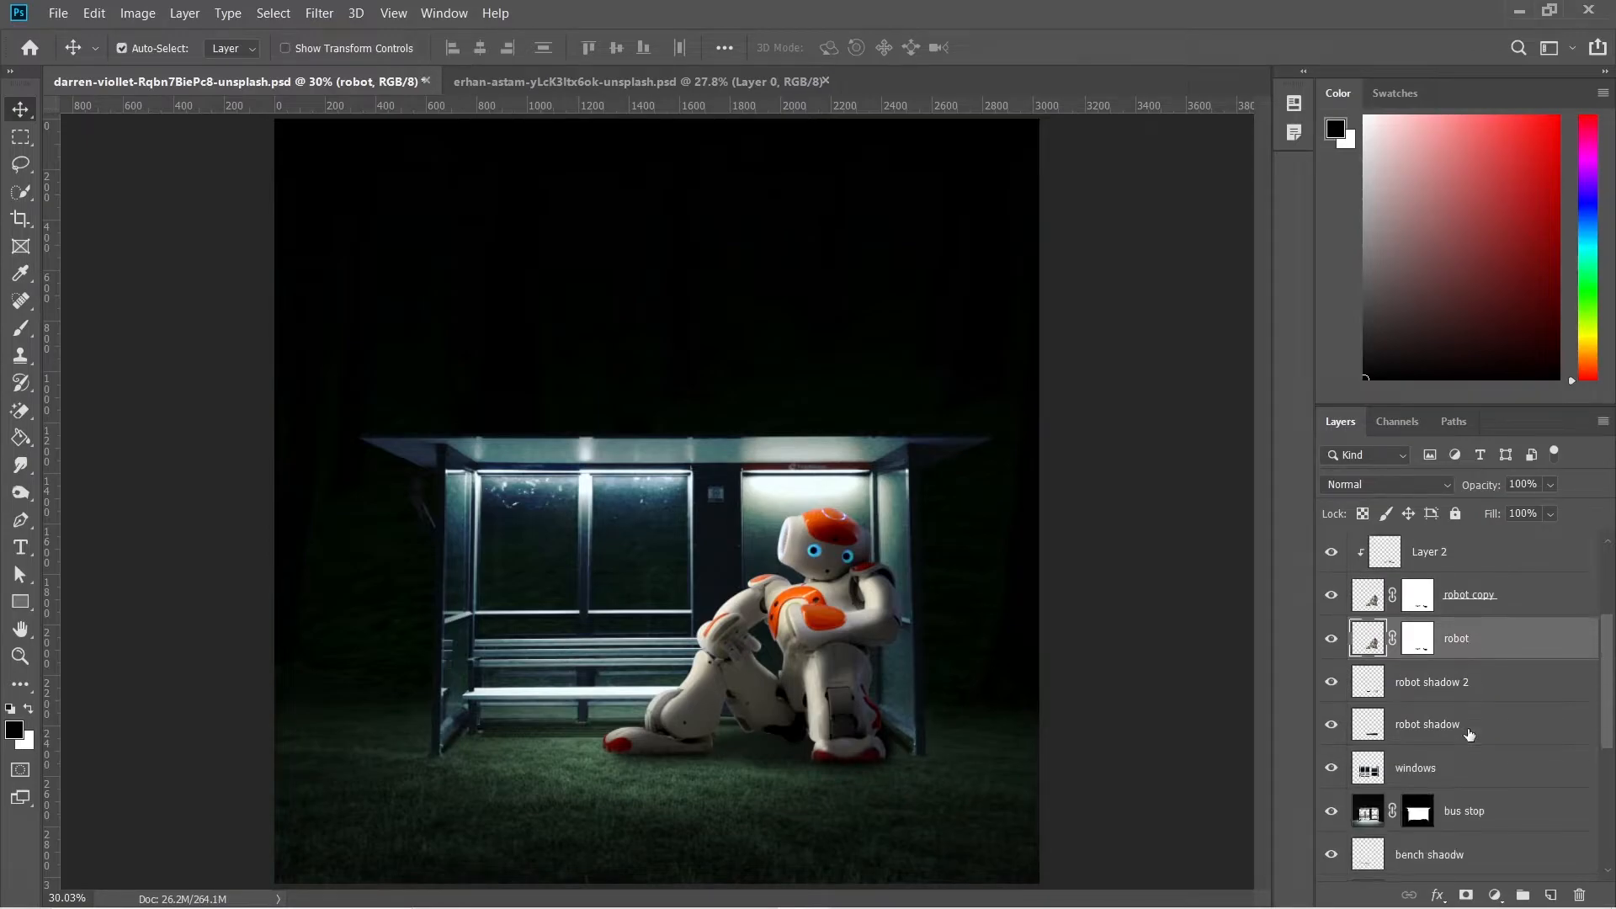
left_click_drag(1476, 641, 1448, 758)
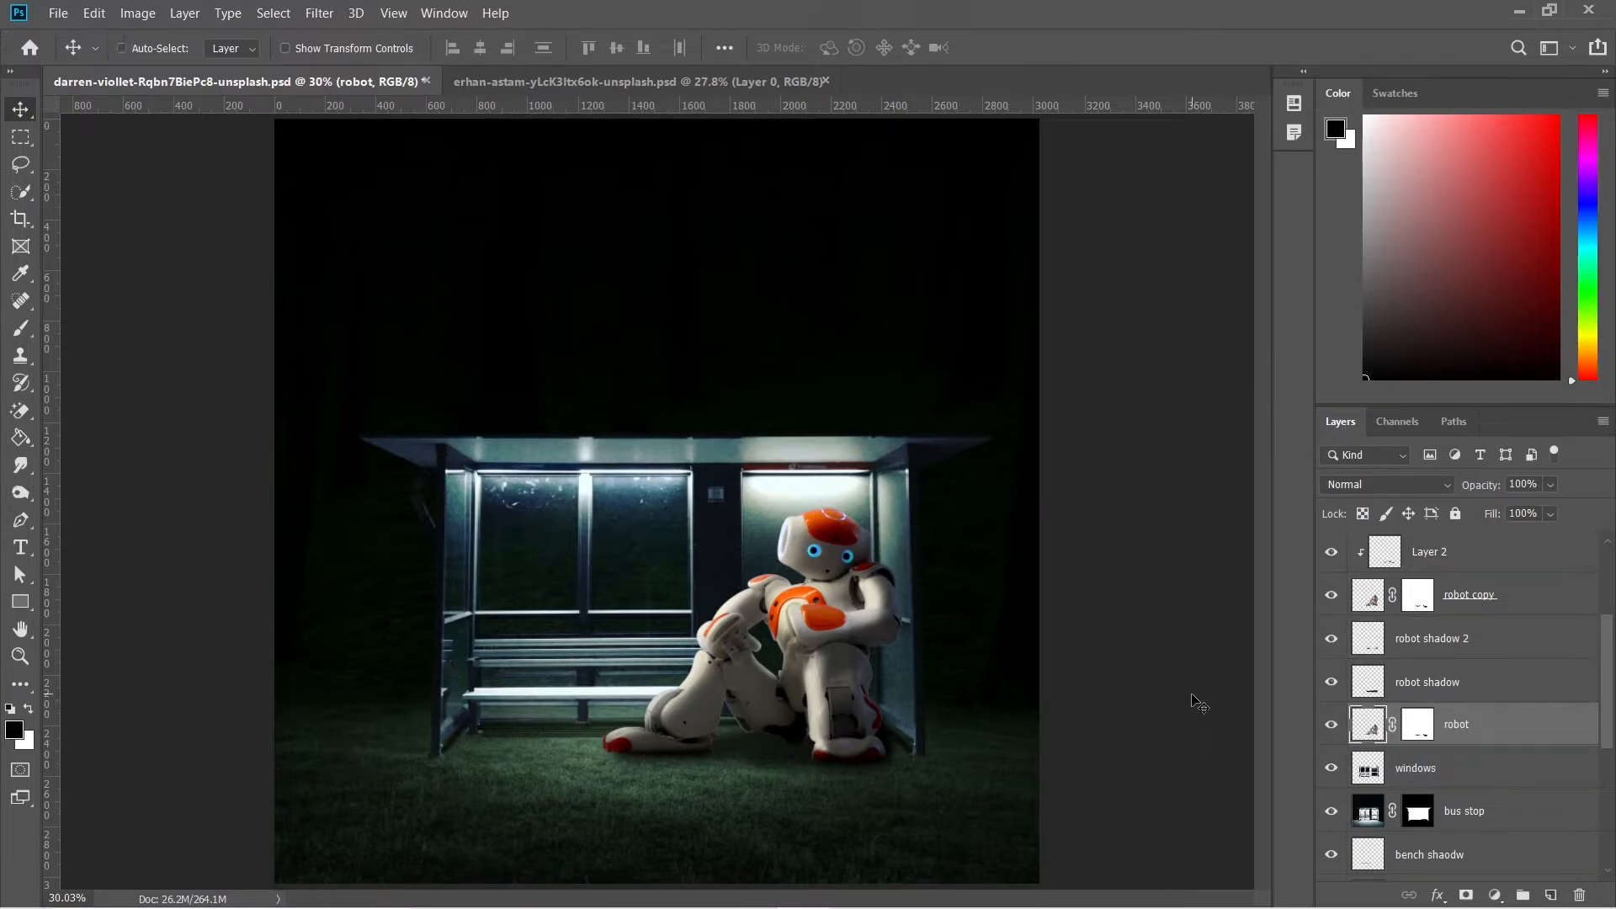
Flip the lower robot layer horizontally and position it beside the original robot as a mirror image across the shelter's side panel
key("ctrl+t")
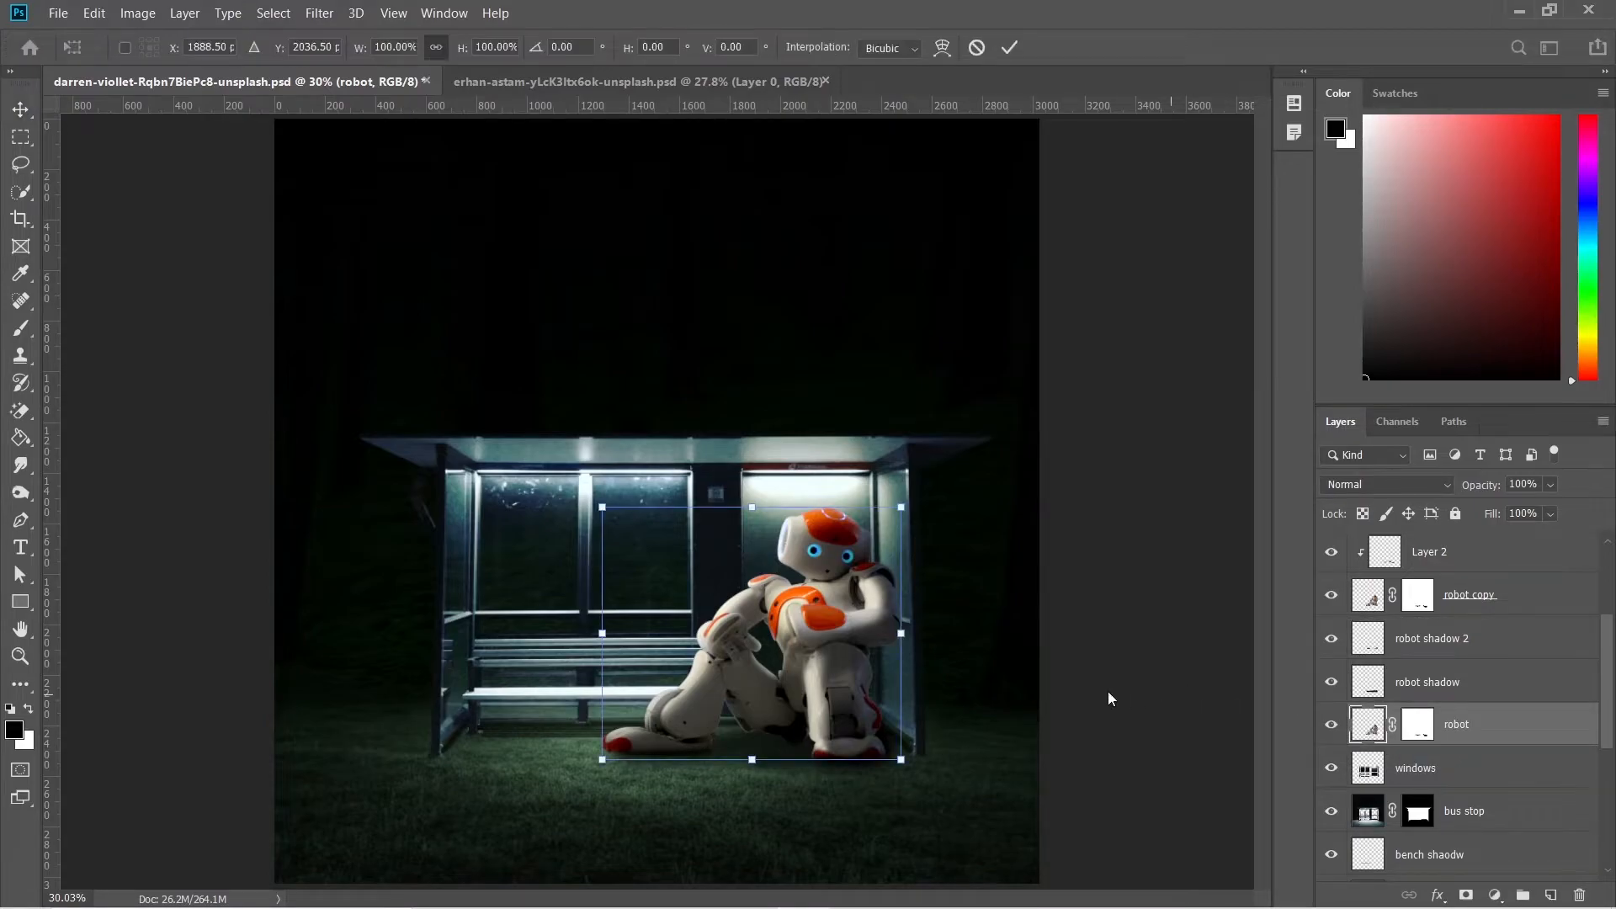
right_click(834, 597)
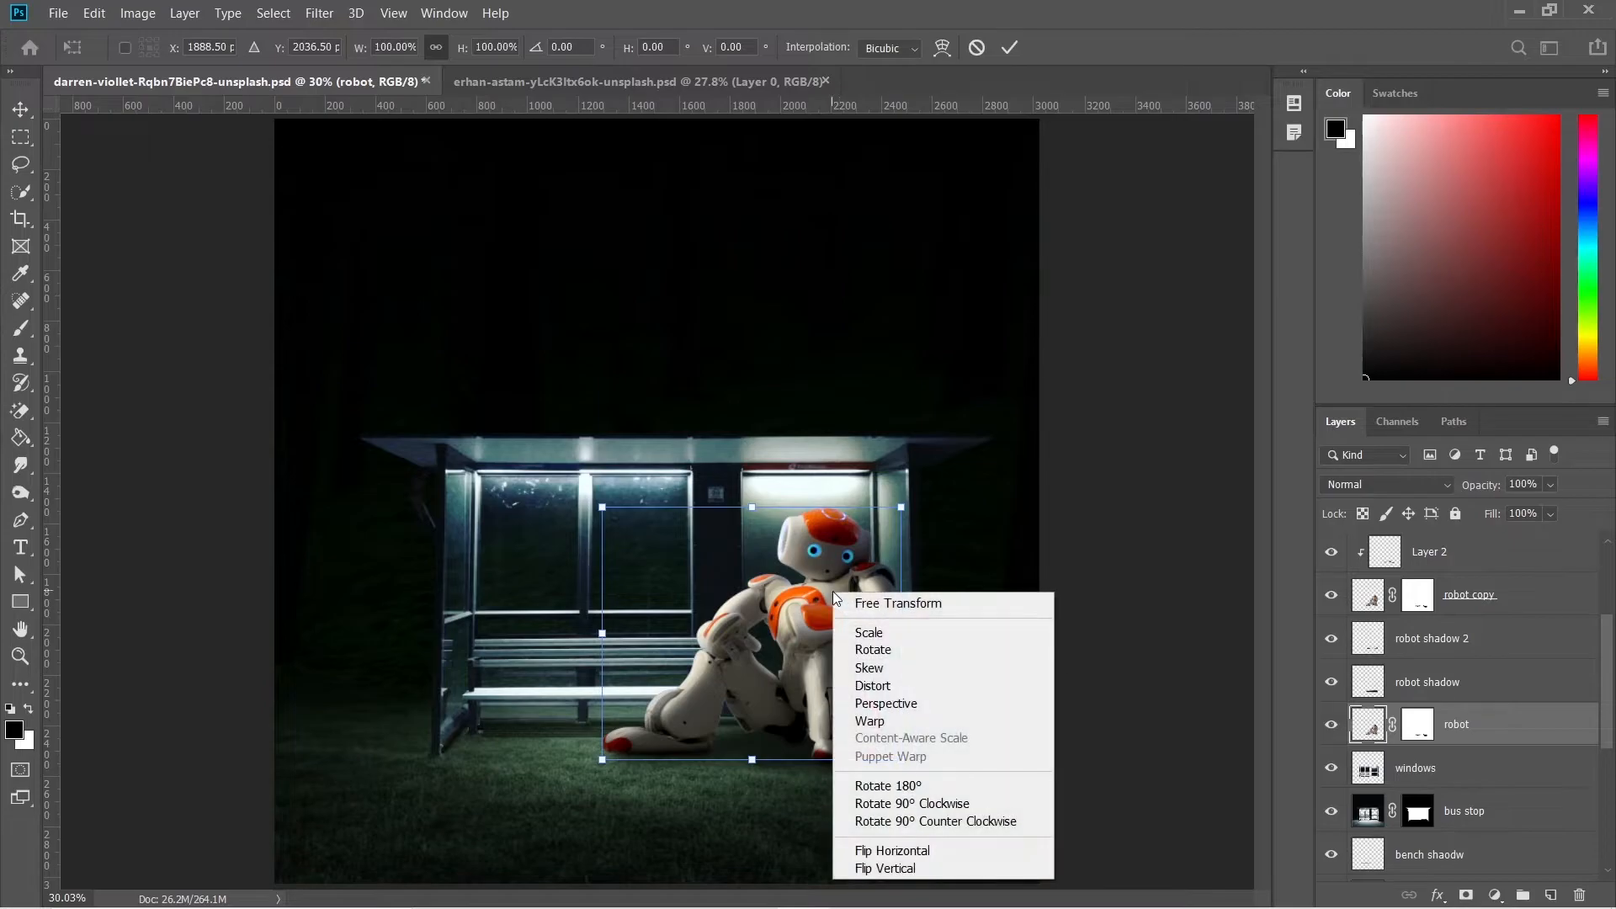
left_click(898, 851)
left_click_drag(684, 626, 955, 623)
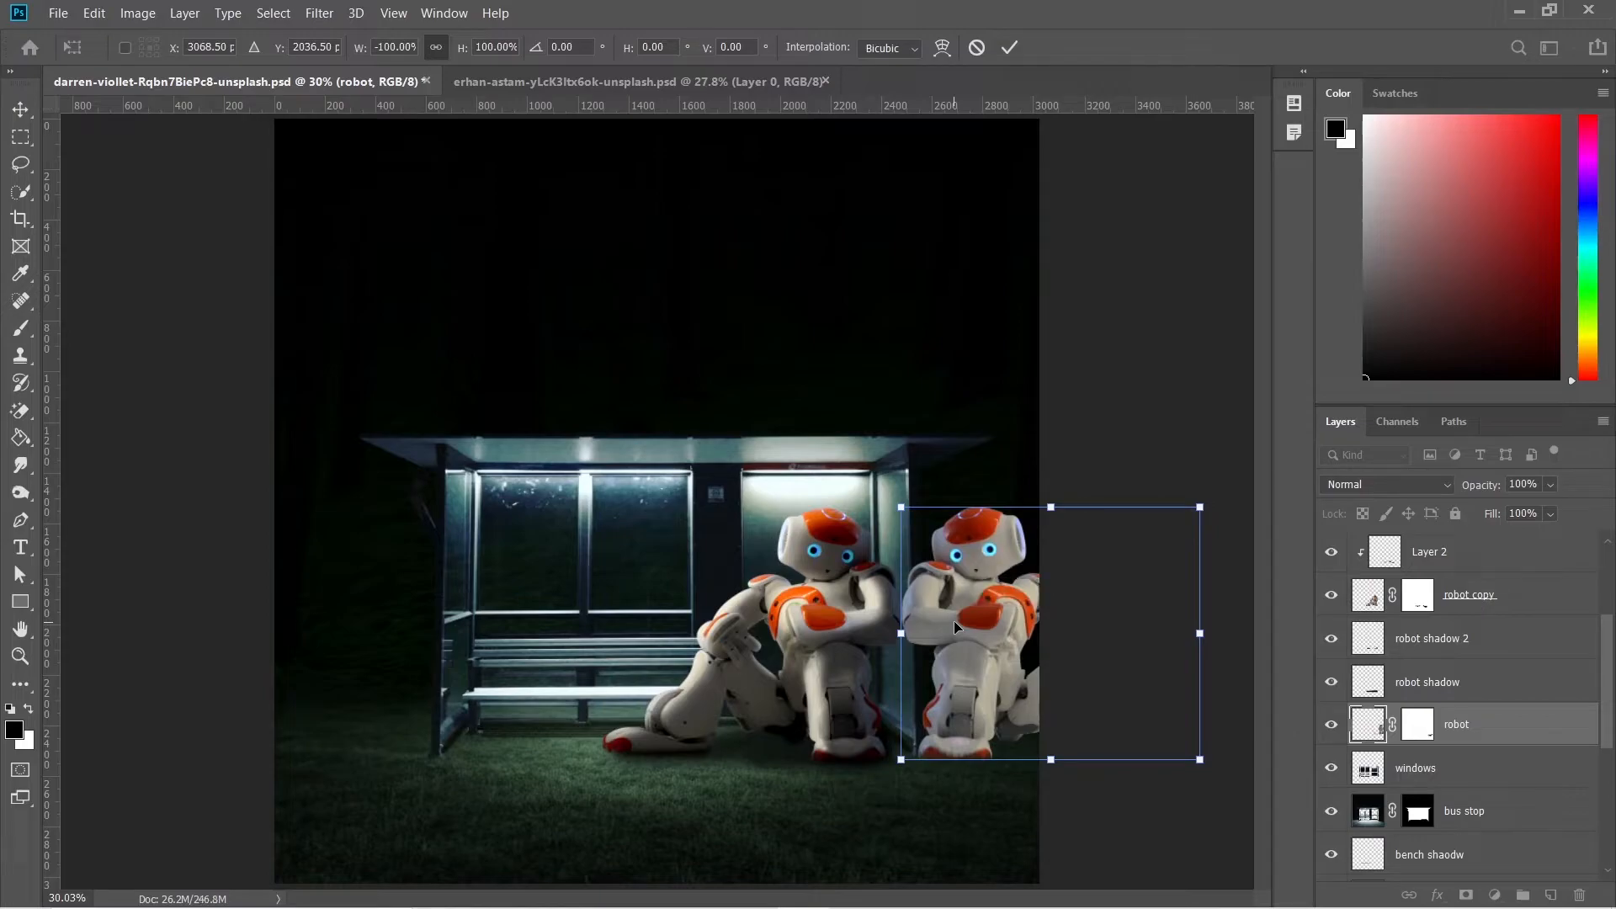
key("Return")
Clip the flipped robot to the windows layer and convert it to a smart object
right_click(1468, 721)
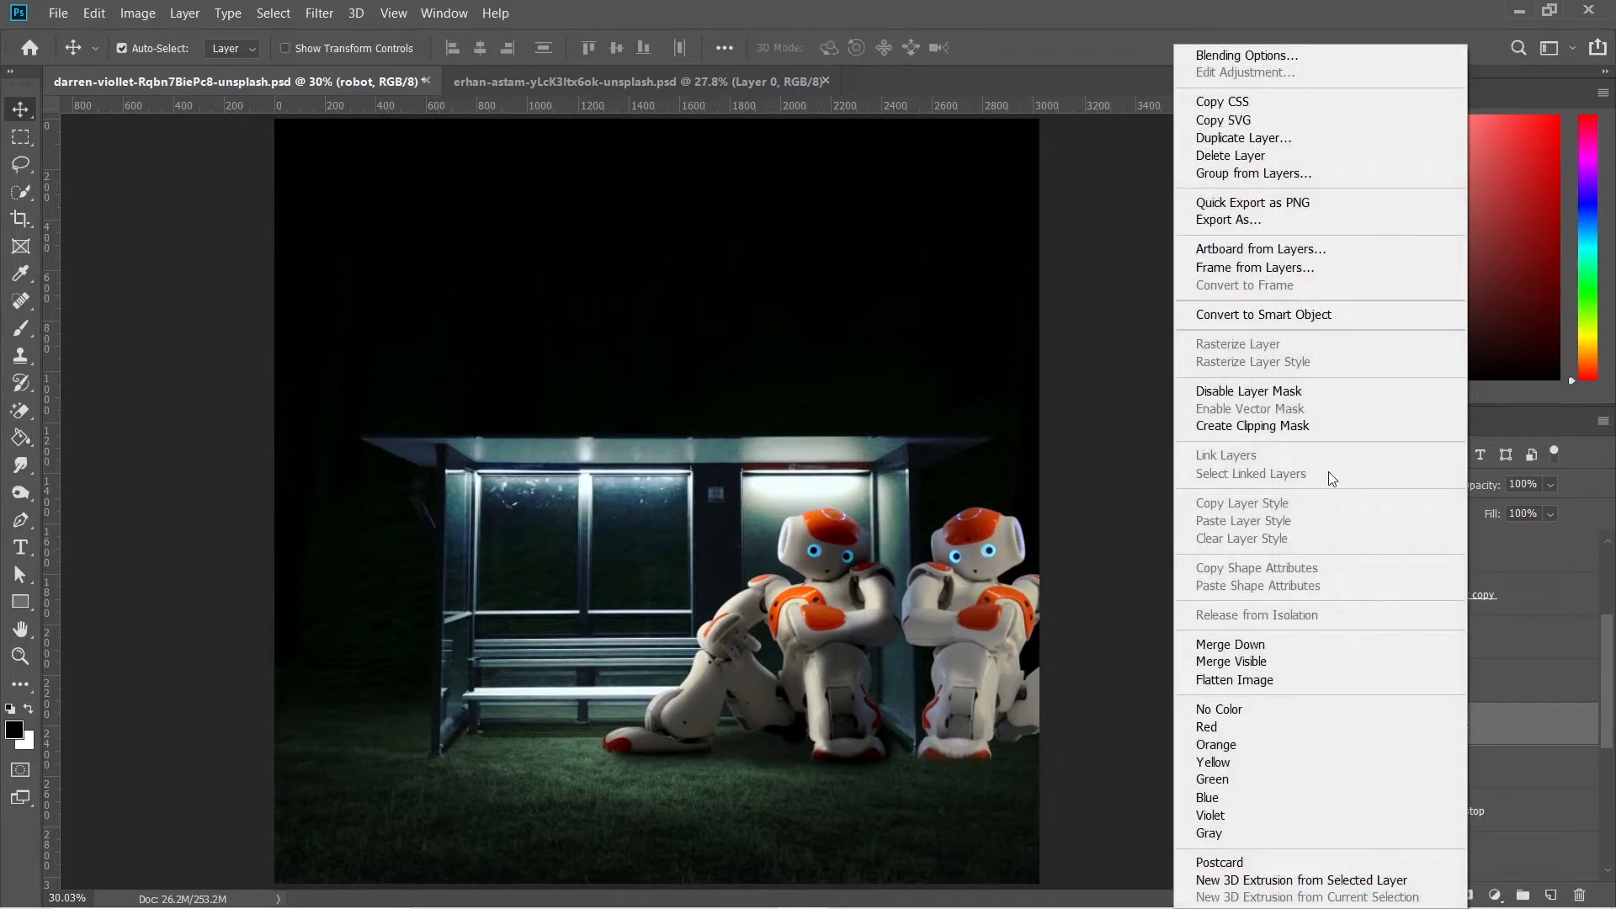
left_click(1332, 425)
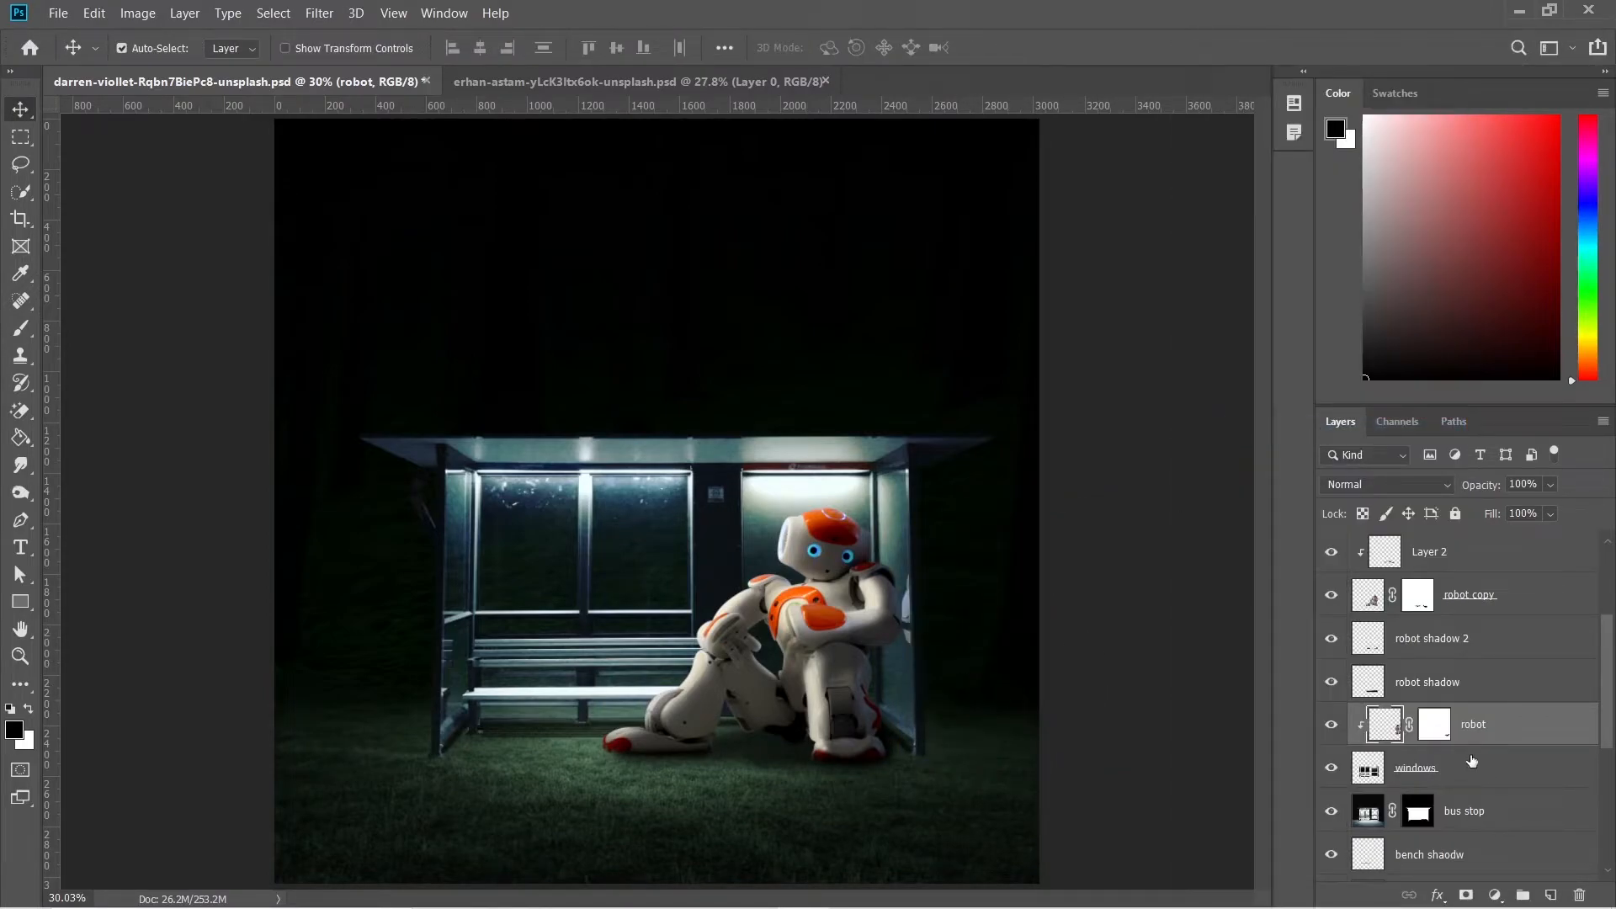
right_click(1502, 723)
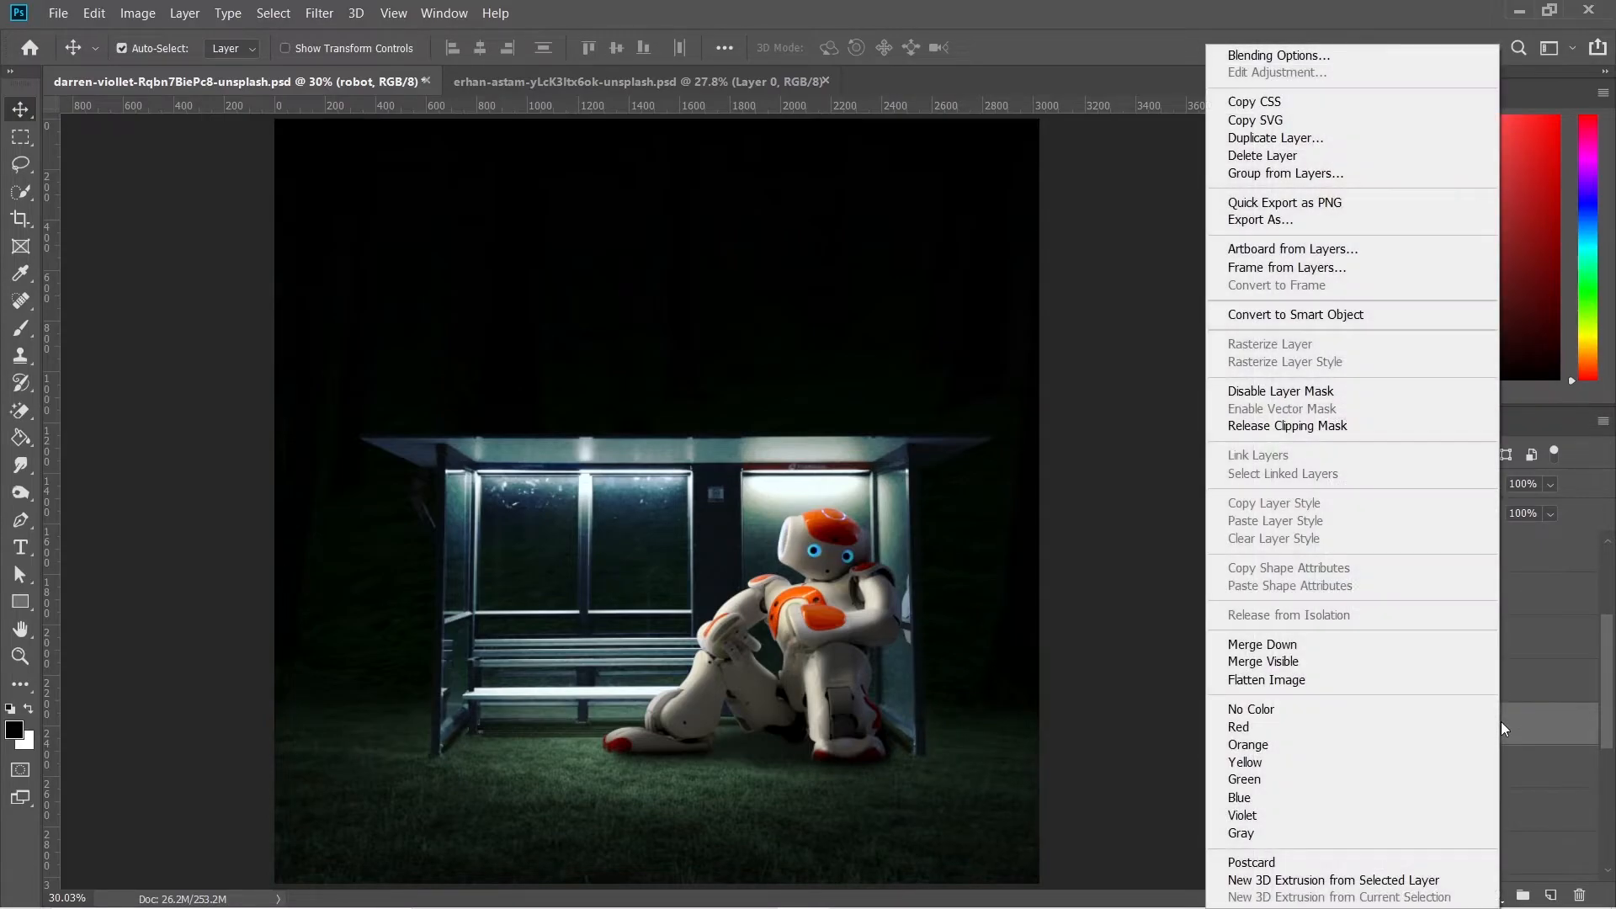
left_click(1266, 316)
Darken the robot's window reflection by lowering the brightness in a Brightness/Contrast adjustment
left_click(139, 13)
mouse_move(162, 65)
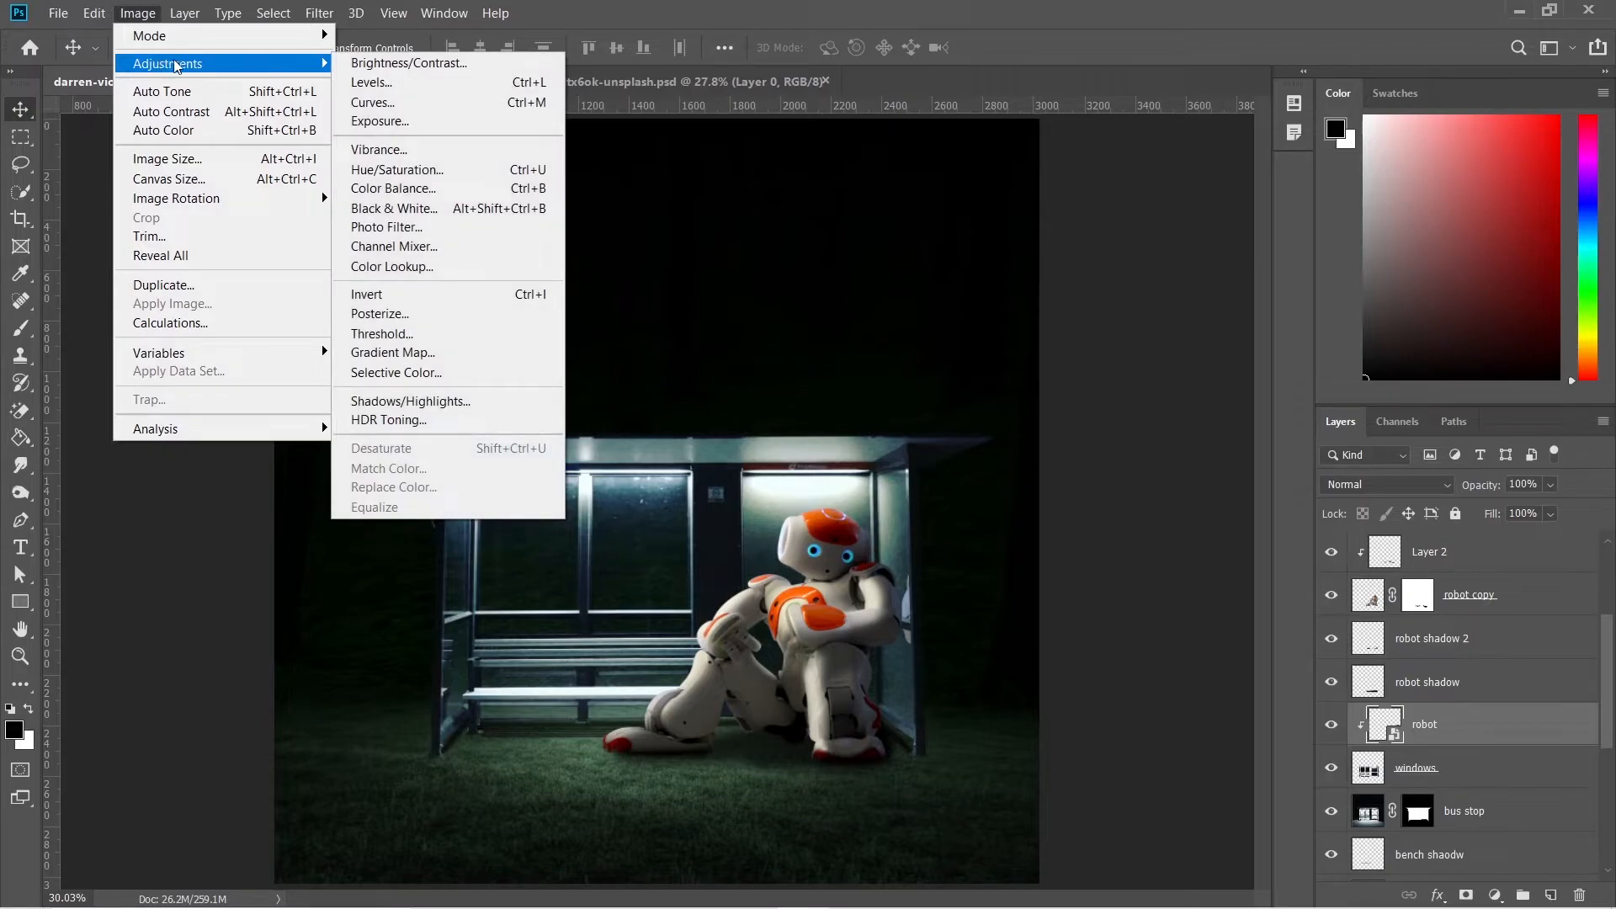
left_click(354, 60)
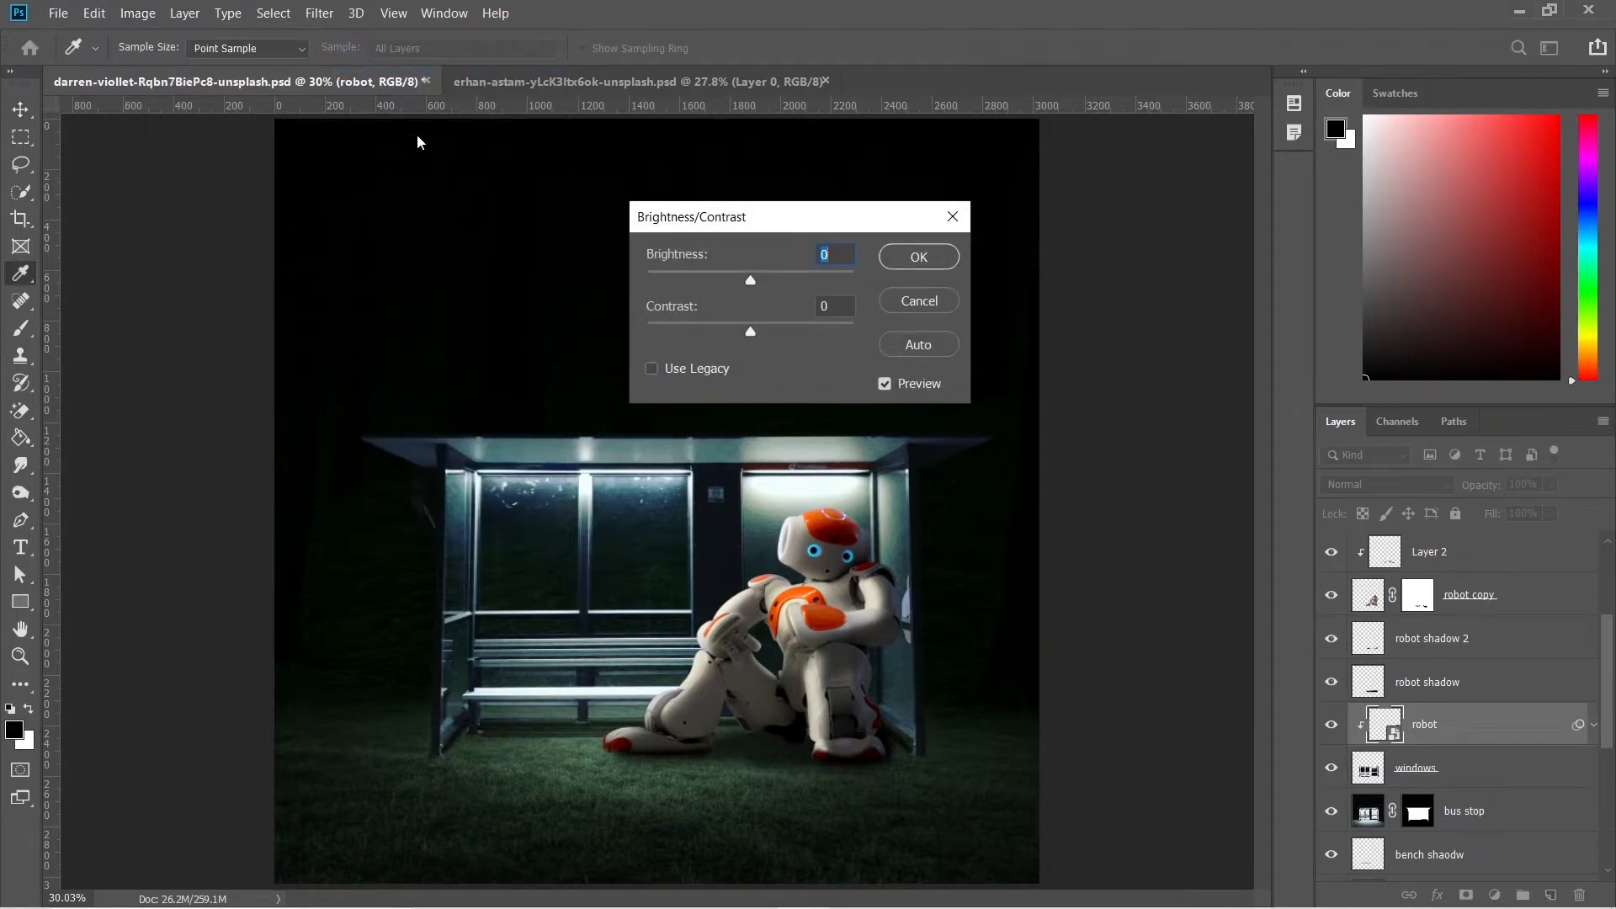
left_click_drag(741, 279, 667, 290)
left_click(920, 259)
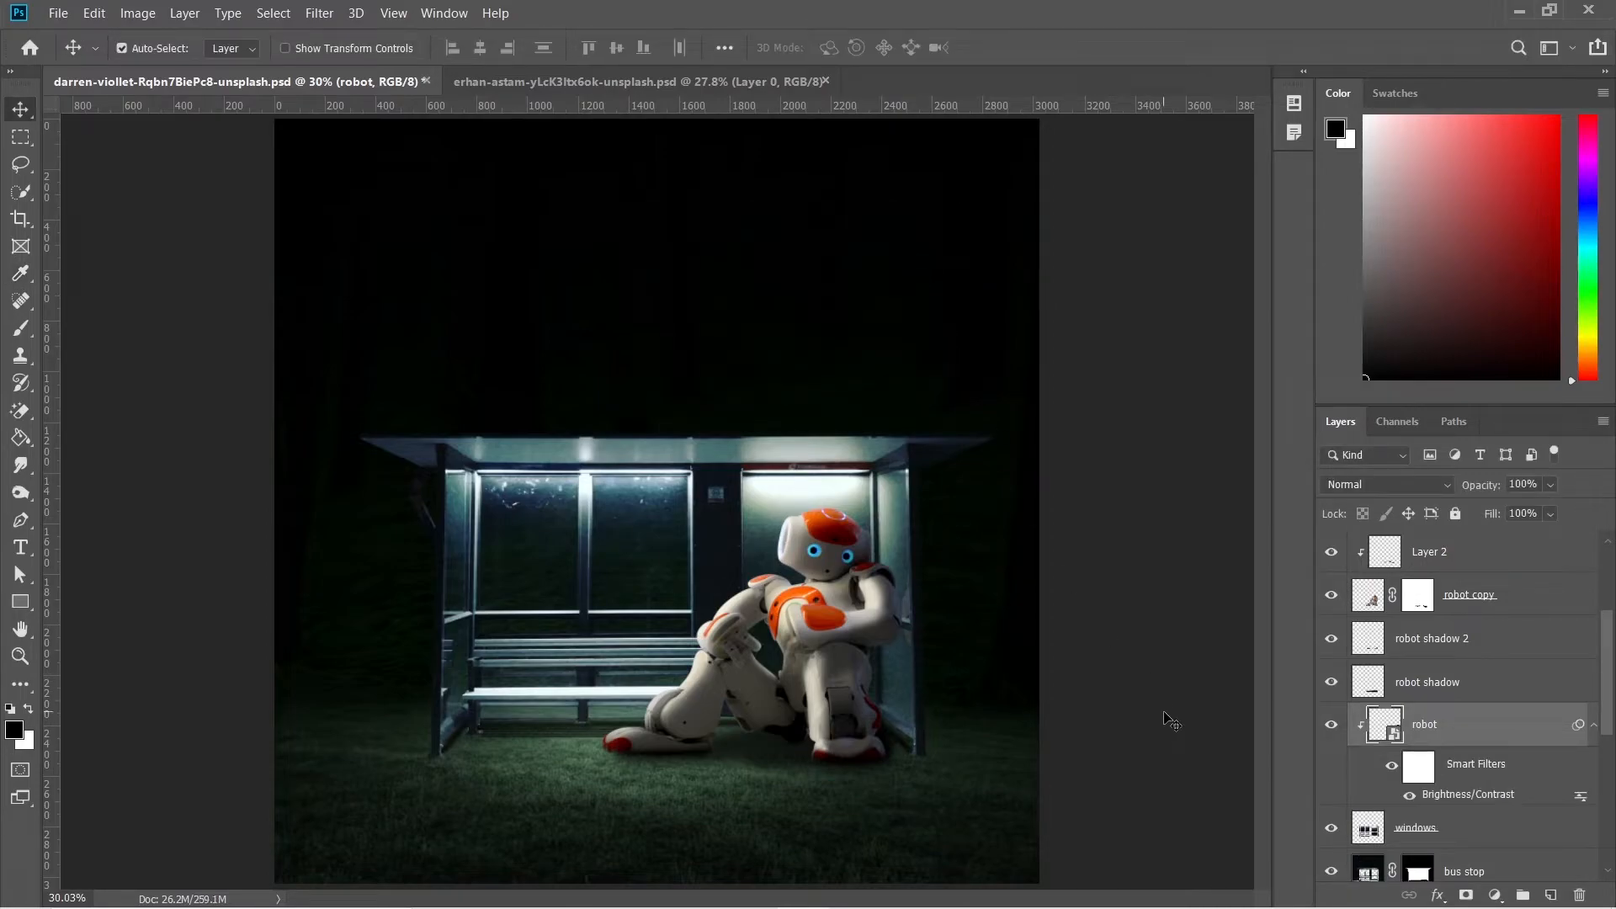
Select the topmost Levels 1 layer and open the photo of the man sitting on a park bench
left_click_drag(1608, 674, 1608, 579)
left_click(1516, 559)
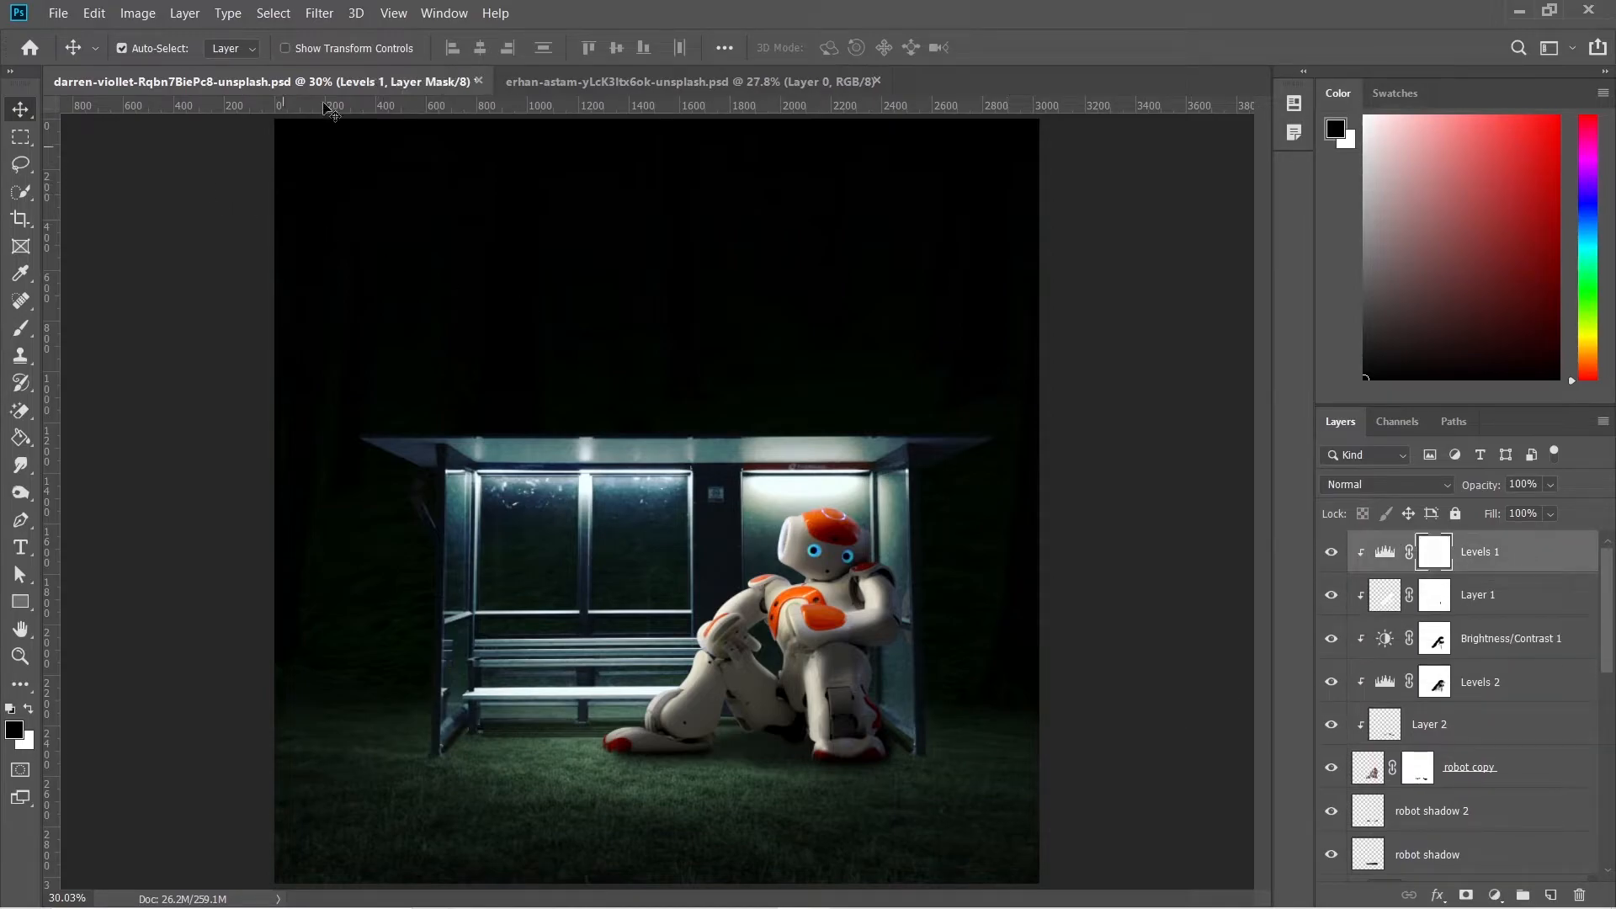
left_click(73, 17)
left_click(80, 36)
double_click(264, 210)
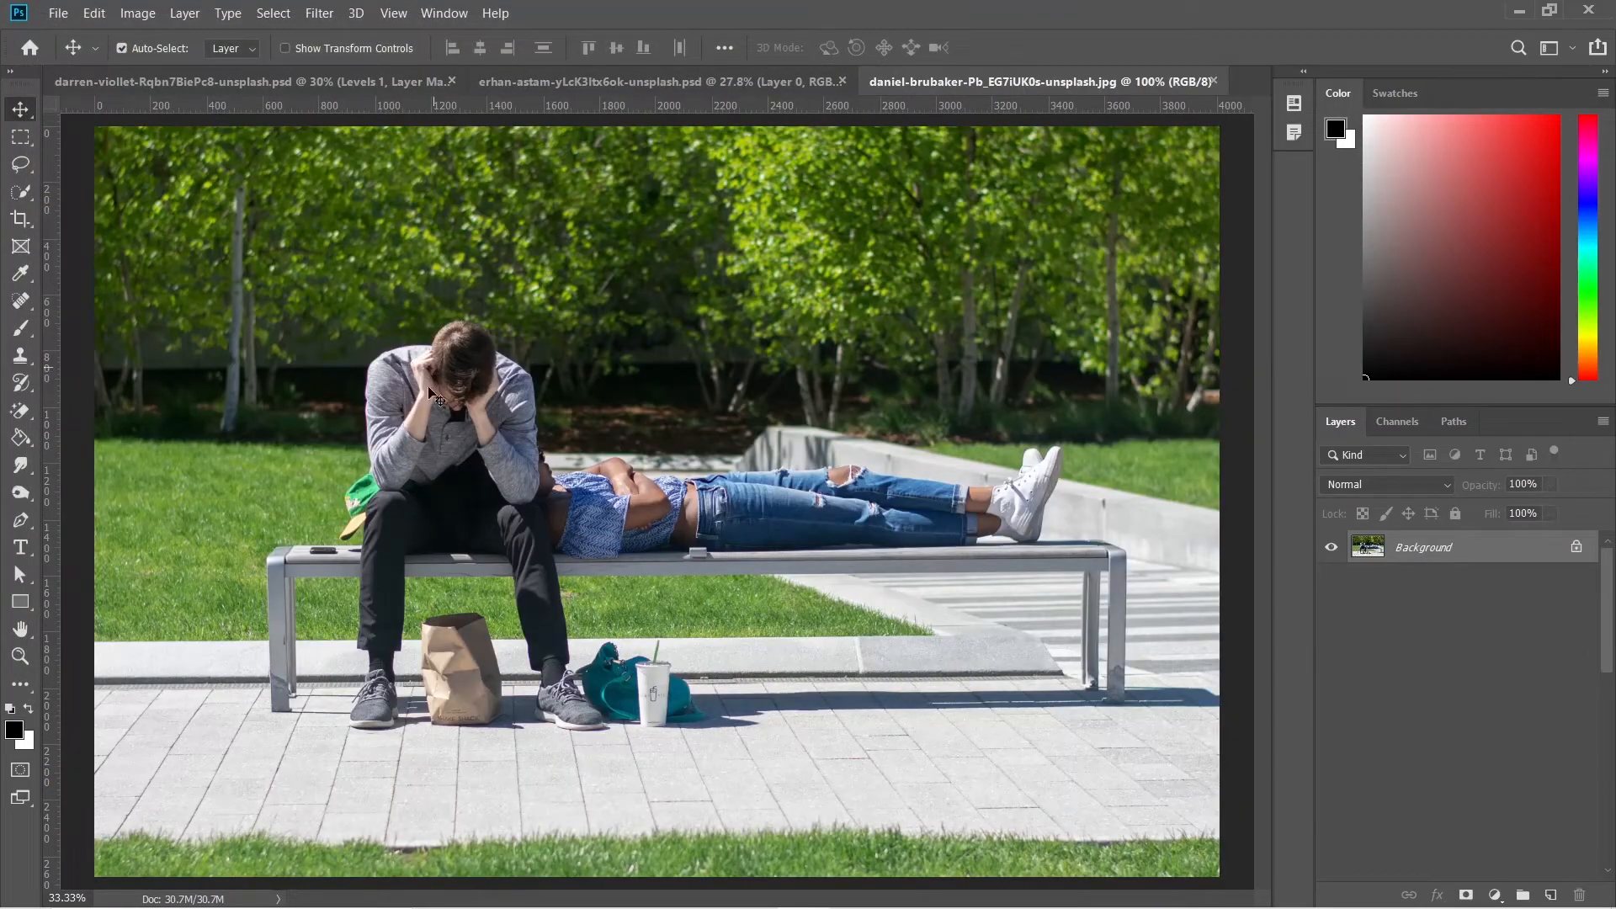
Cut out the seated man with the Pen tool and apply his layer mask
key("p")
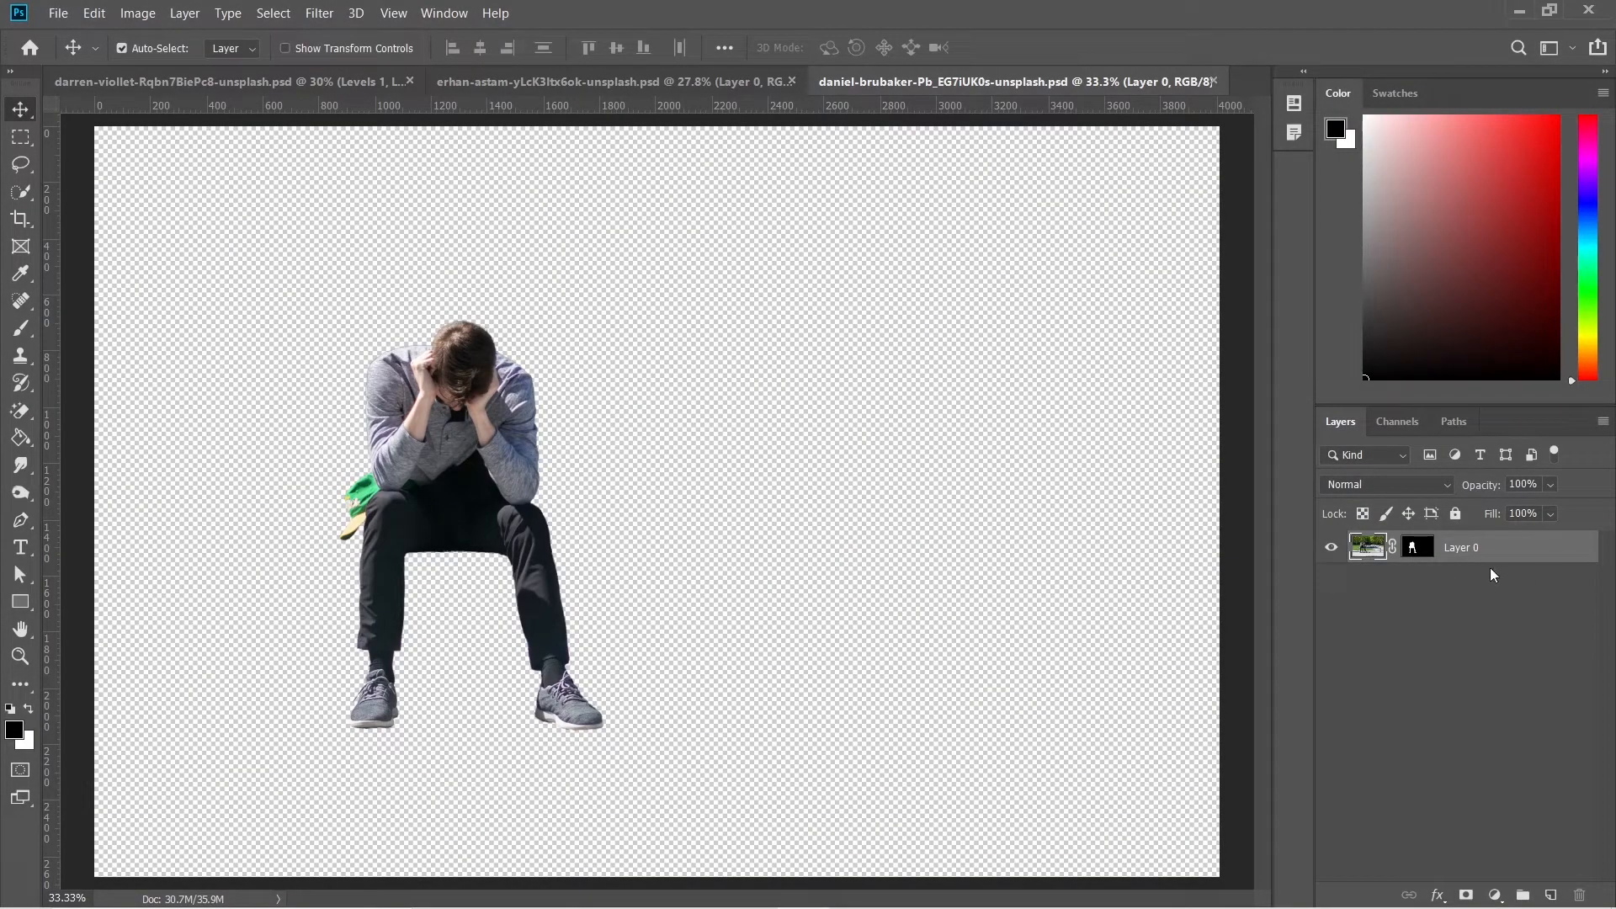
right_click(1426, 551)
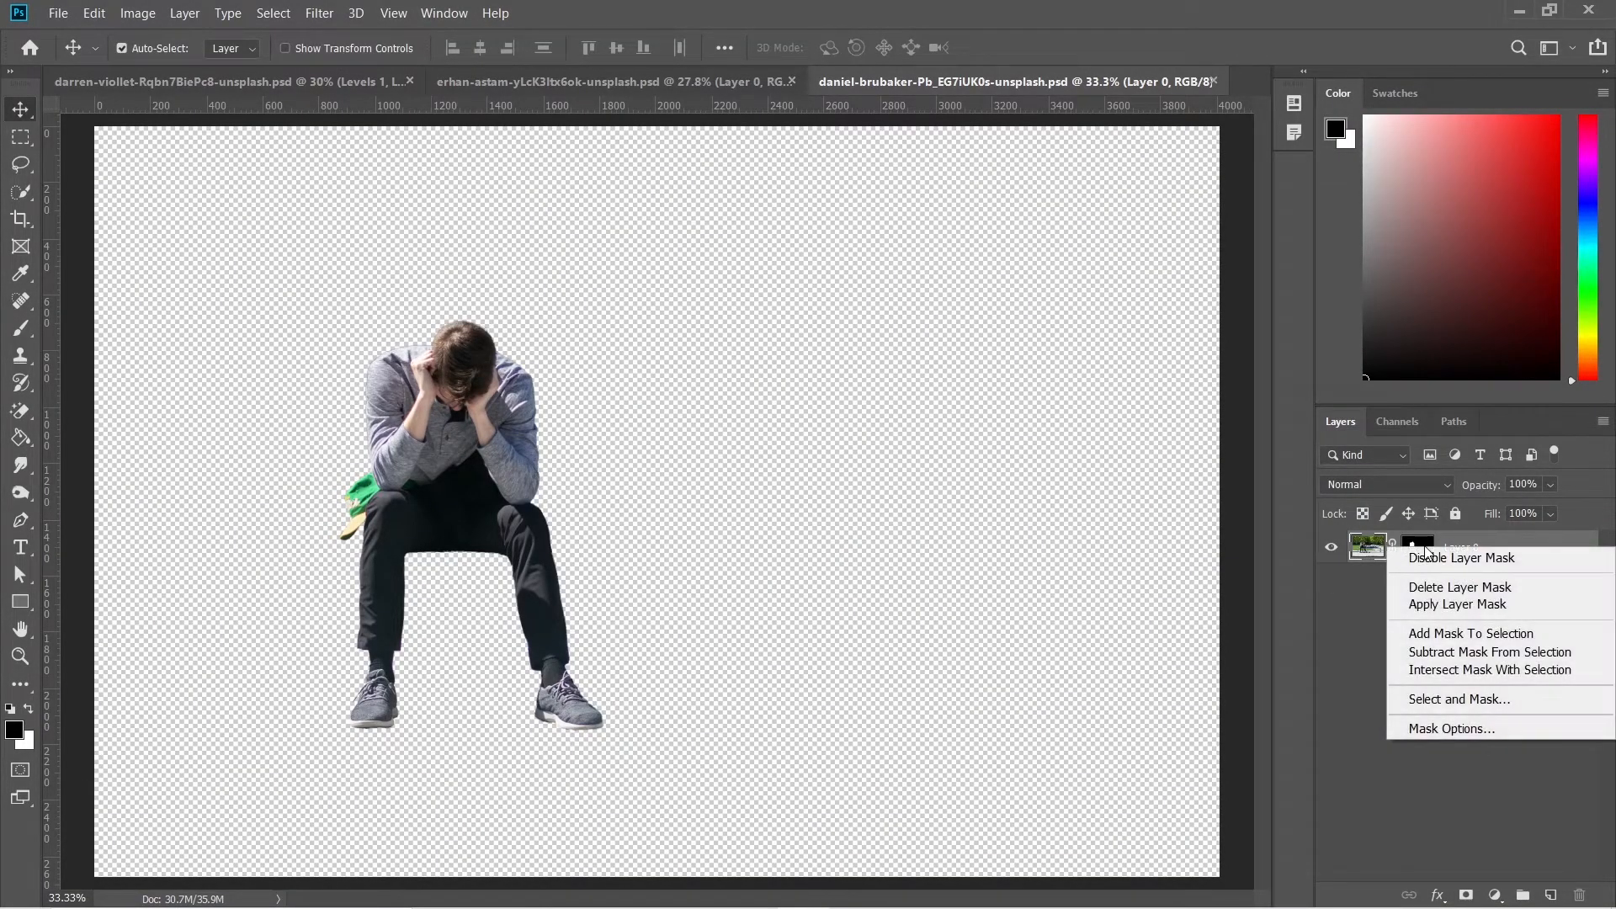
left_click(1431, 608)
Bring the cut-out man into the bus stop composite as the top layer and rename that layer "man"
left_click_drag(476, 389, 444, 250)
left_click_drag(564, 658, 564, 658)
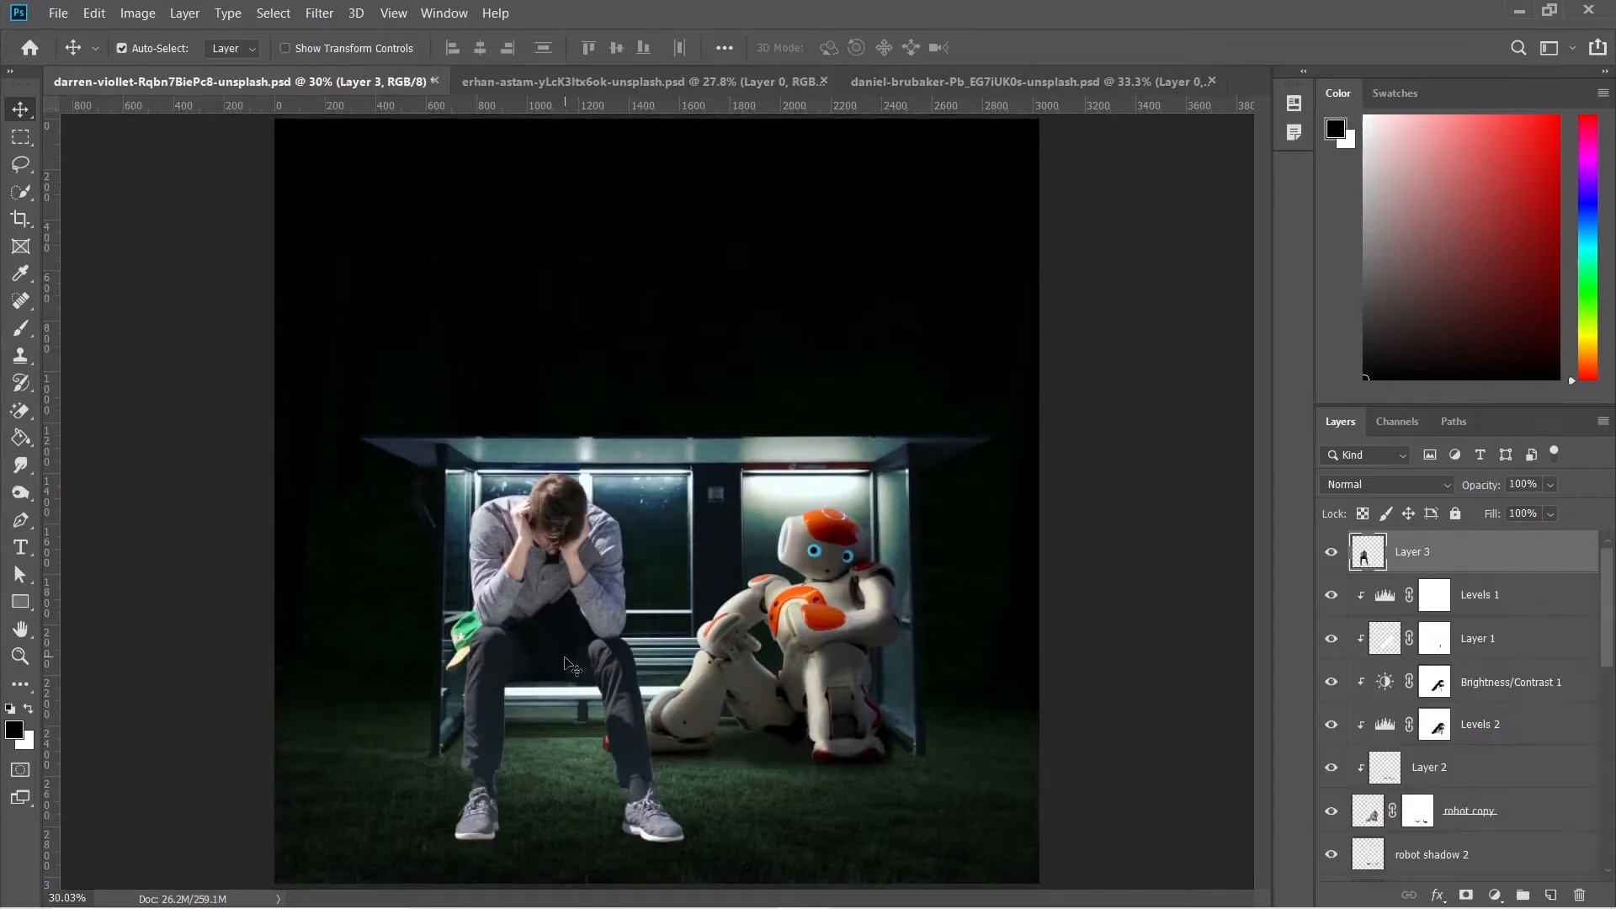
double_click(1419, 560)
type("m")
key("Return")
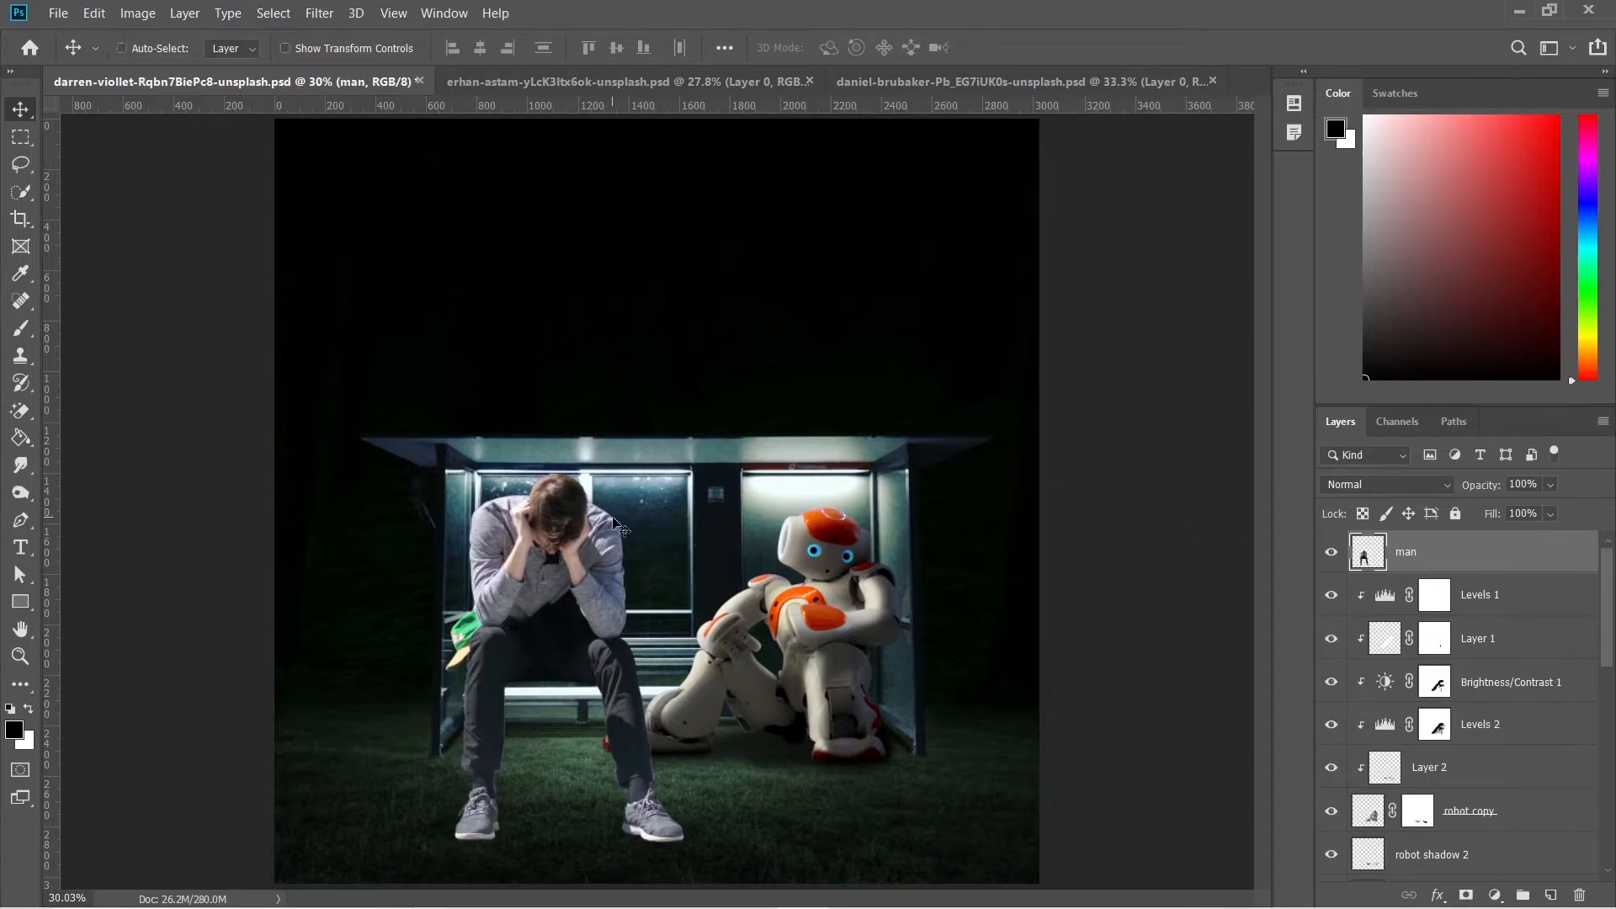
Scale the man down to about 47% and place him in front of the bench beside the robot
key("ctrl+t")
left_click_drag(569, 475, 570, 658)
left_click_drag(548, 721, 543, 664)
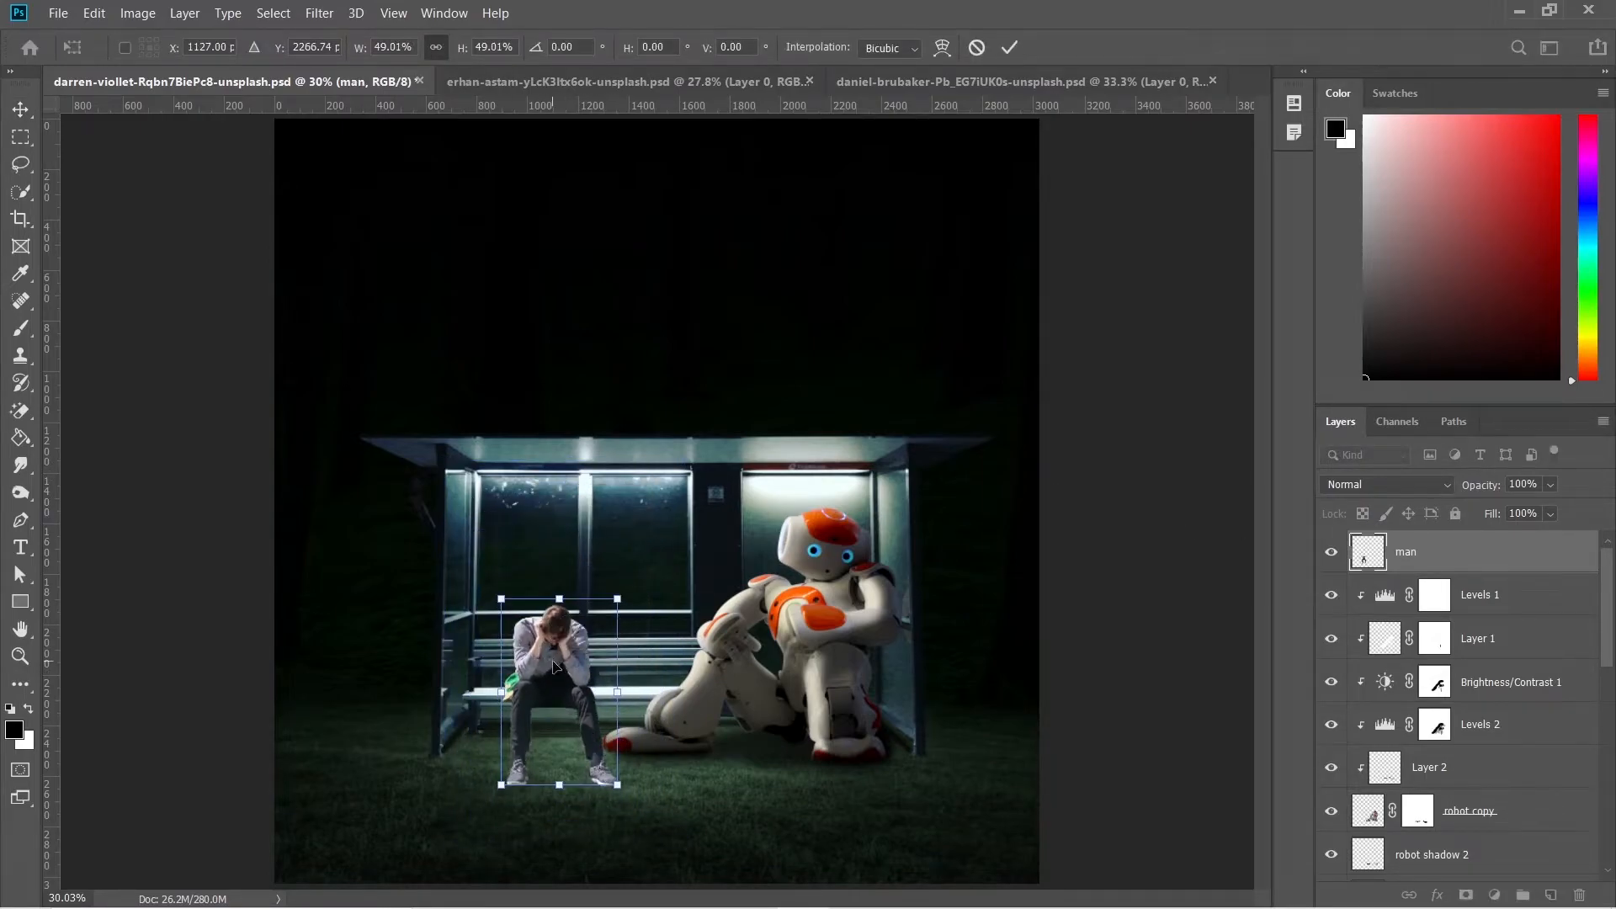
left_click_drag(556, 599, 556, 606)
left_click_drag(556, 688, 555, 678)
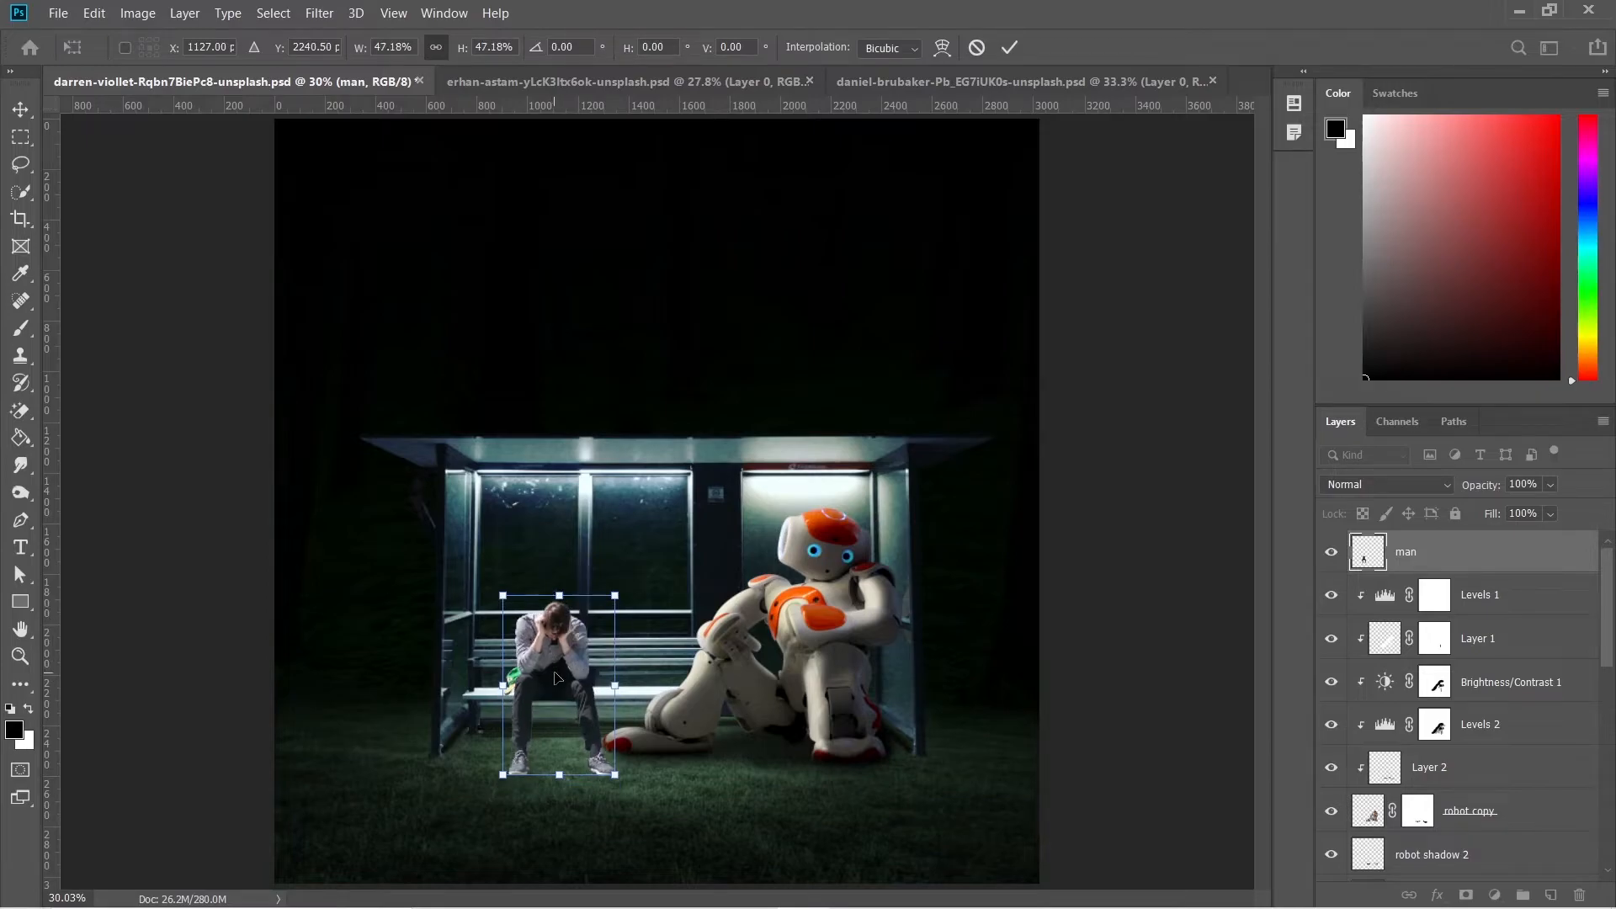
key("Return")
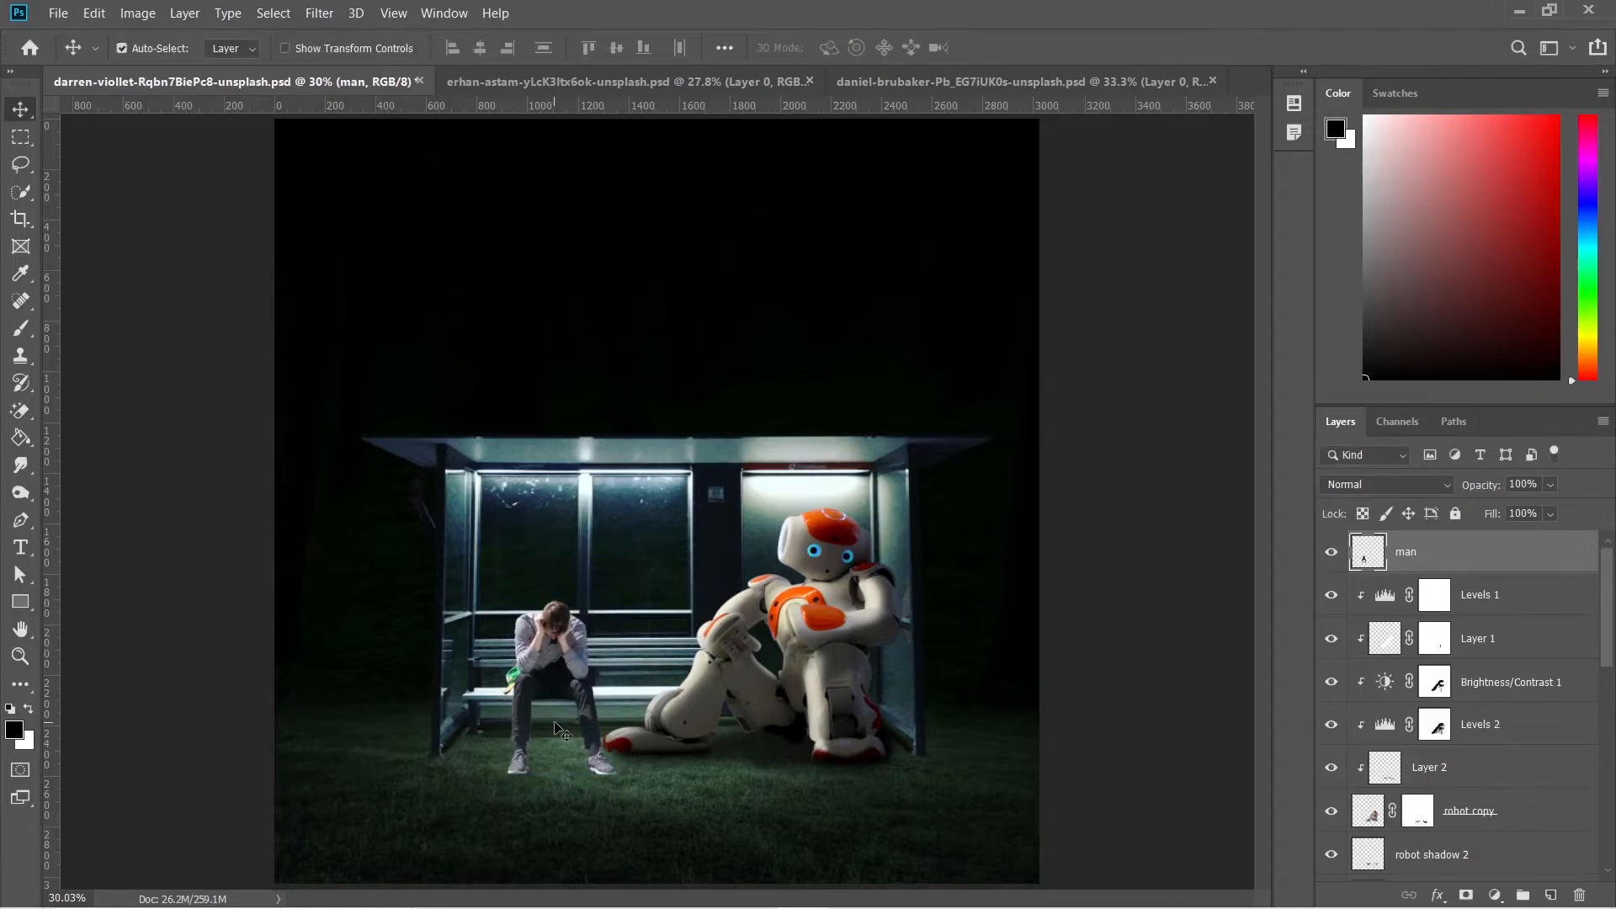
Move the man toward the outer end of the bench and nudge him upward so he sits on it
scroll(556, 729, "up", 3)
left_click_drag(565, 648, 515, 635)
scroll(534, 723, "up", 4)
key("Up")
key("Up")
key("Up")
key("Up")
key("Up")
key("Up")
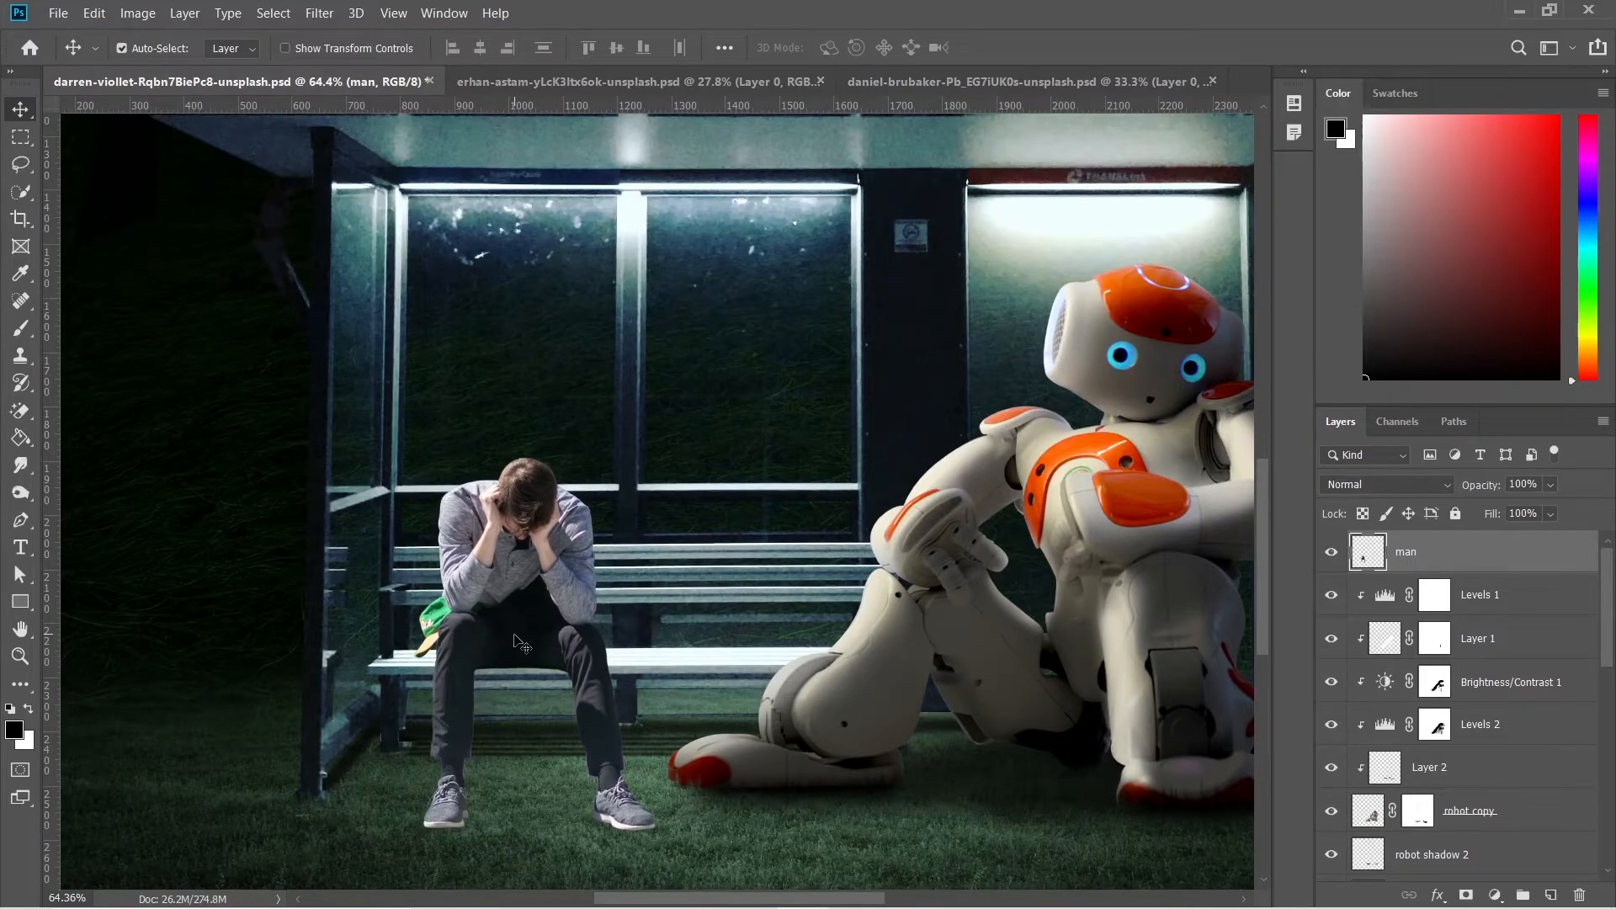
Scale the man down further to about 93% of his current size
scroll(522, 645, "down", 5)
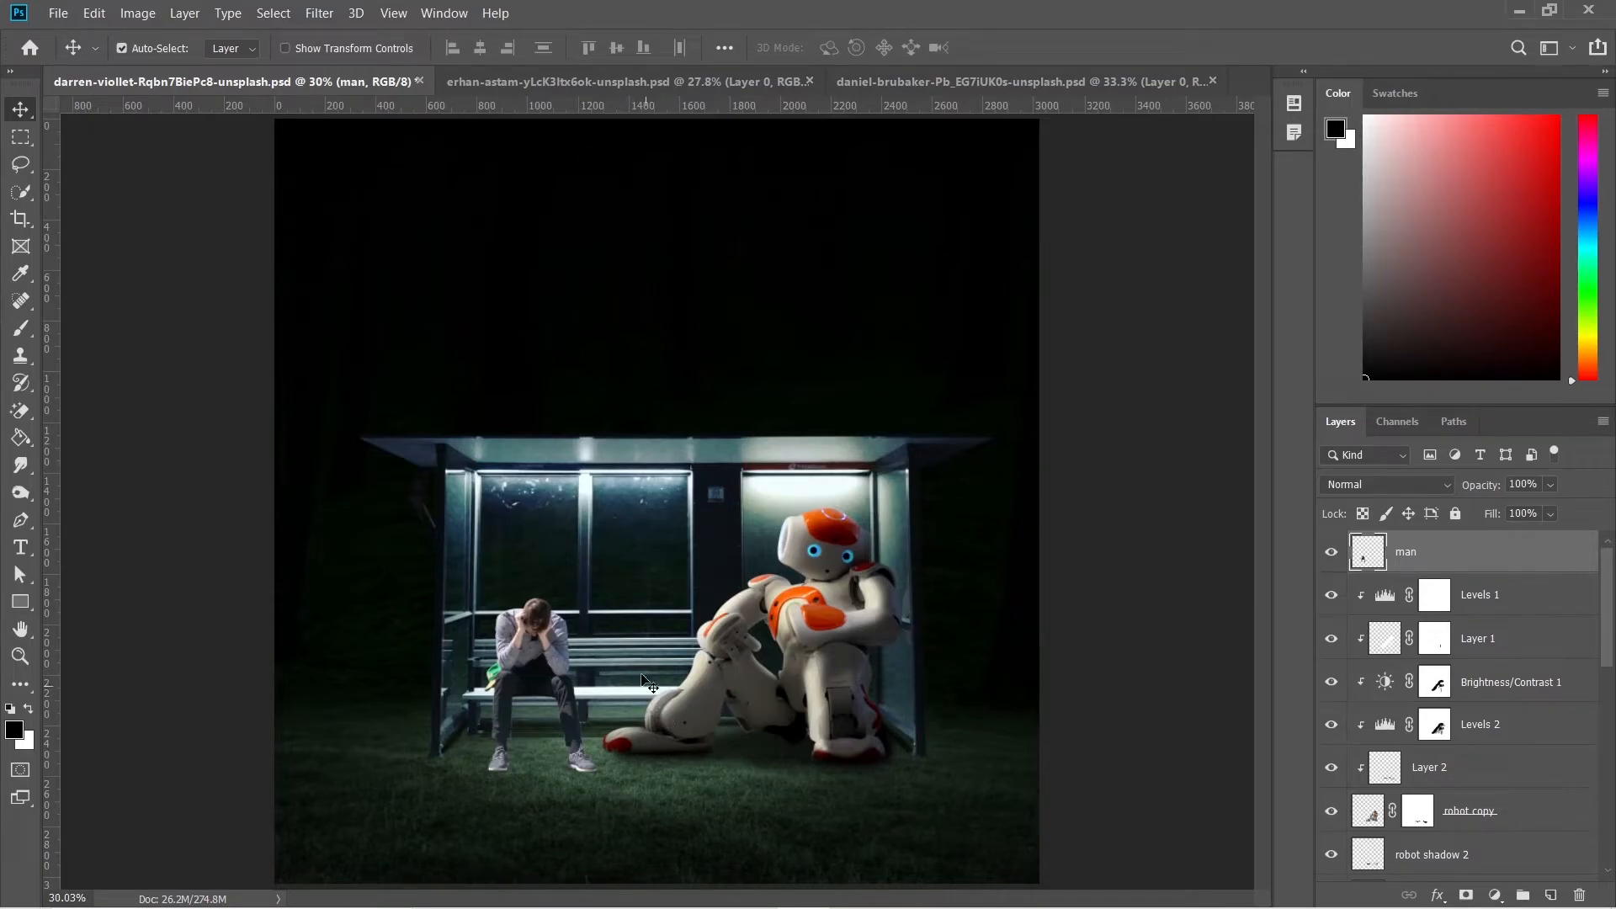
key("ctrl+t")
left_click_drag(539, 592, 540, 603)
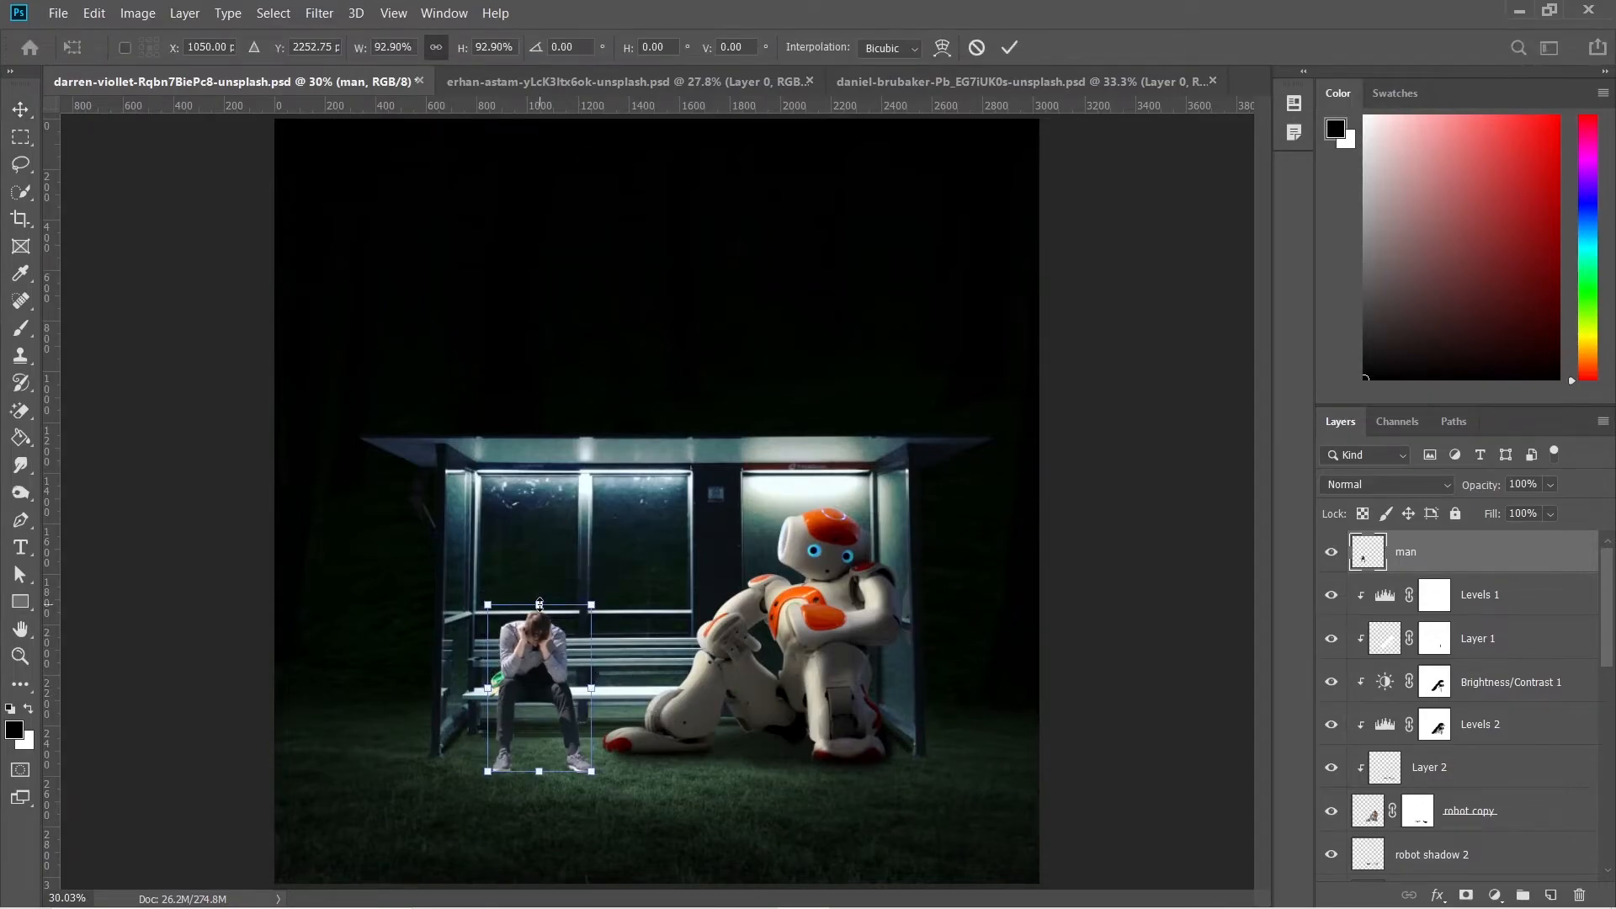
key("Return")
Nudge the resized man up and to the left to seat him on the bench
key("Up")
key("Up")
key("Up")
key("Up")
key("Up")
key("Up")
key("Up")
key("Up")
key("Up")
key("Up")
key("Up")
key("Up")
key("Up")
key("Up")
key("Up")
key("Up")
key("Up")
key("Up")
key("Up")
key("Up")
key("Left")
key("Left")
key("Left")
key("Left")
key("Left")
key("Left")
key("Left")
key("Left")
key("Left")
key("Left")
key("Left")
key("Left")
key("Left")
key("Left")
key("Left")
key("Left")
key("Left")
key("Left")
key("Up")
key("Up")
key("Up")
key("Up")
key("Up")
key("Up")
key("Up")
key("Up")
key("Up")
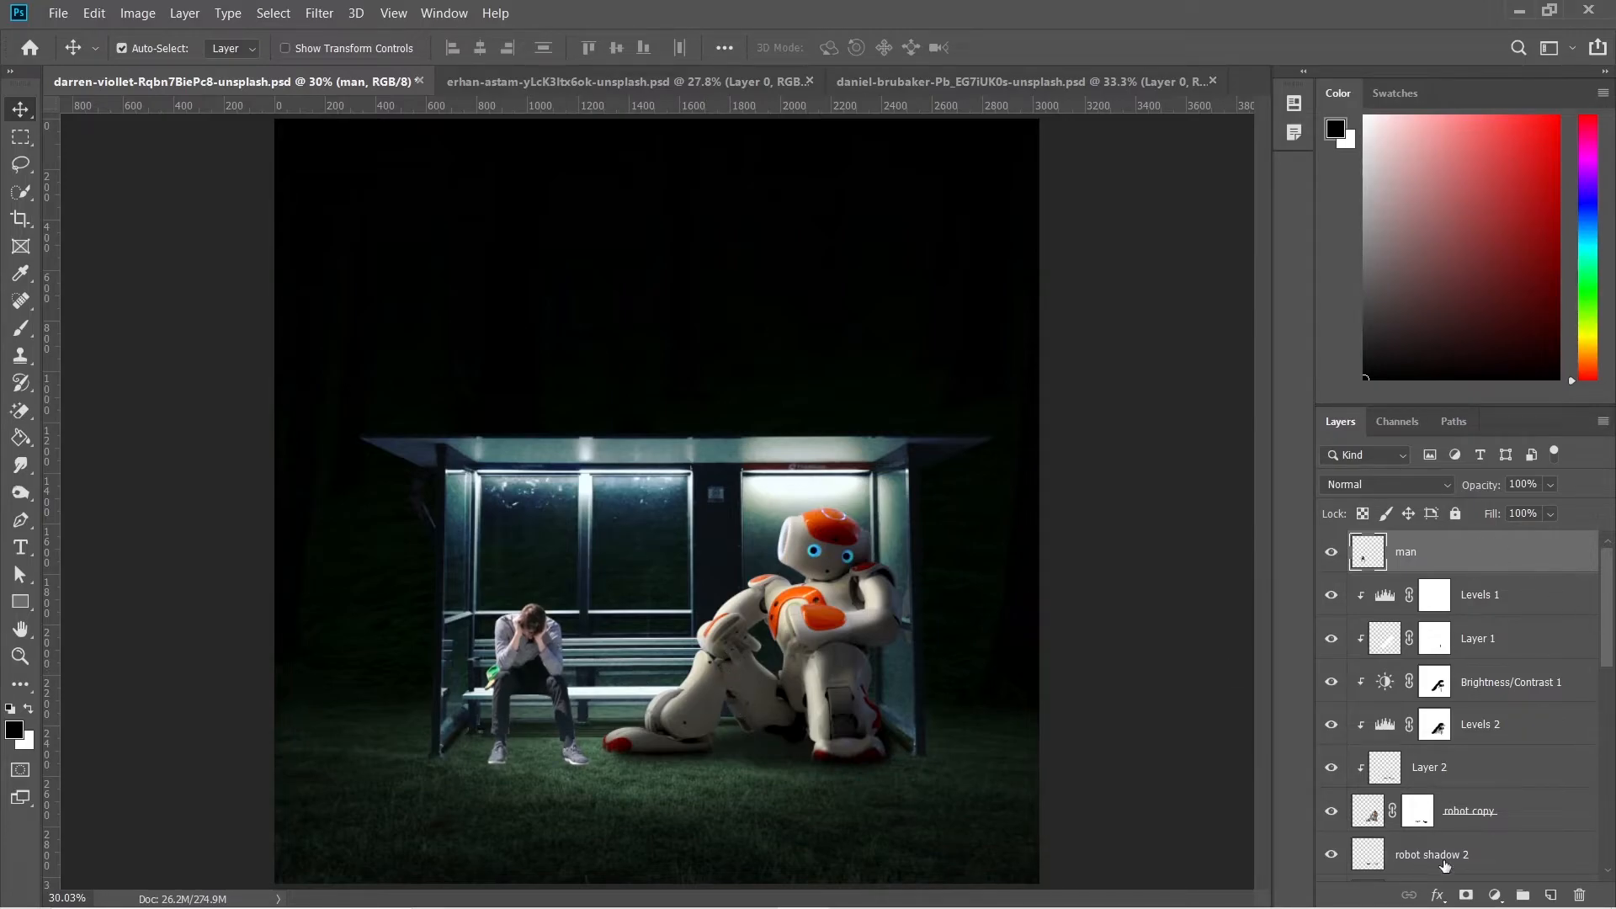
Add a Levels adjustment clipped to the man, set its white output level to about 125 and select its mask
left_click(1497, 895)
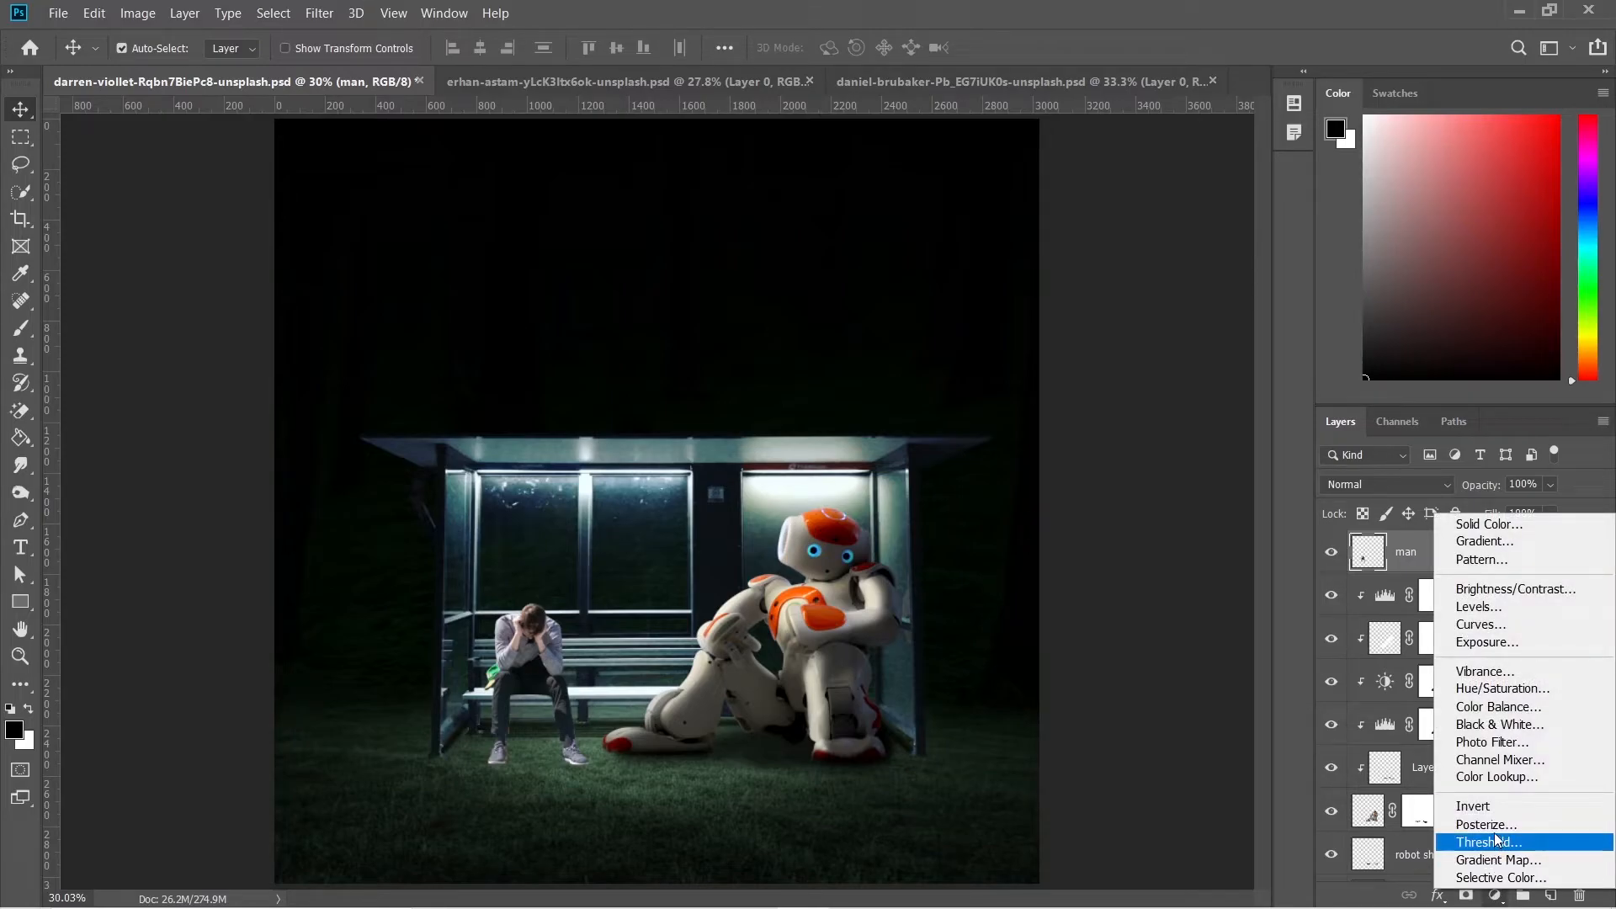
left_click(1480, 606)
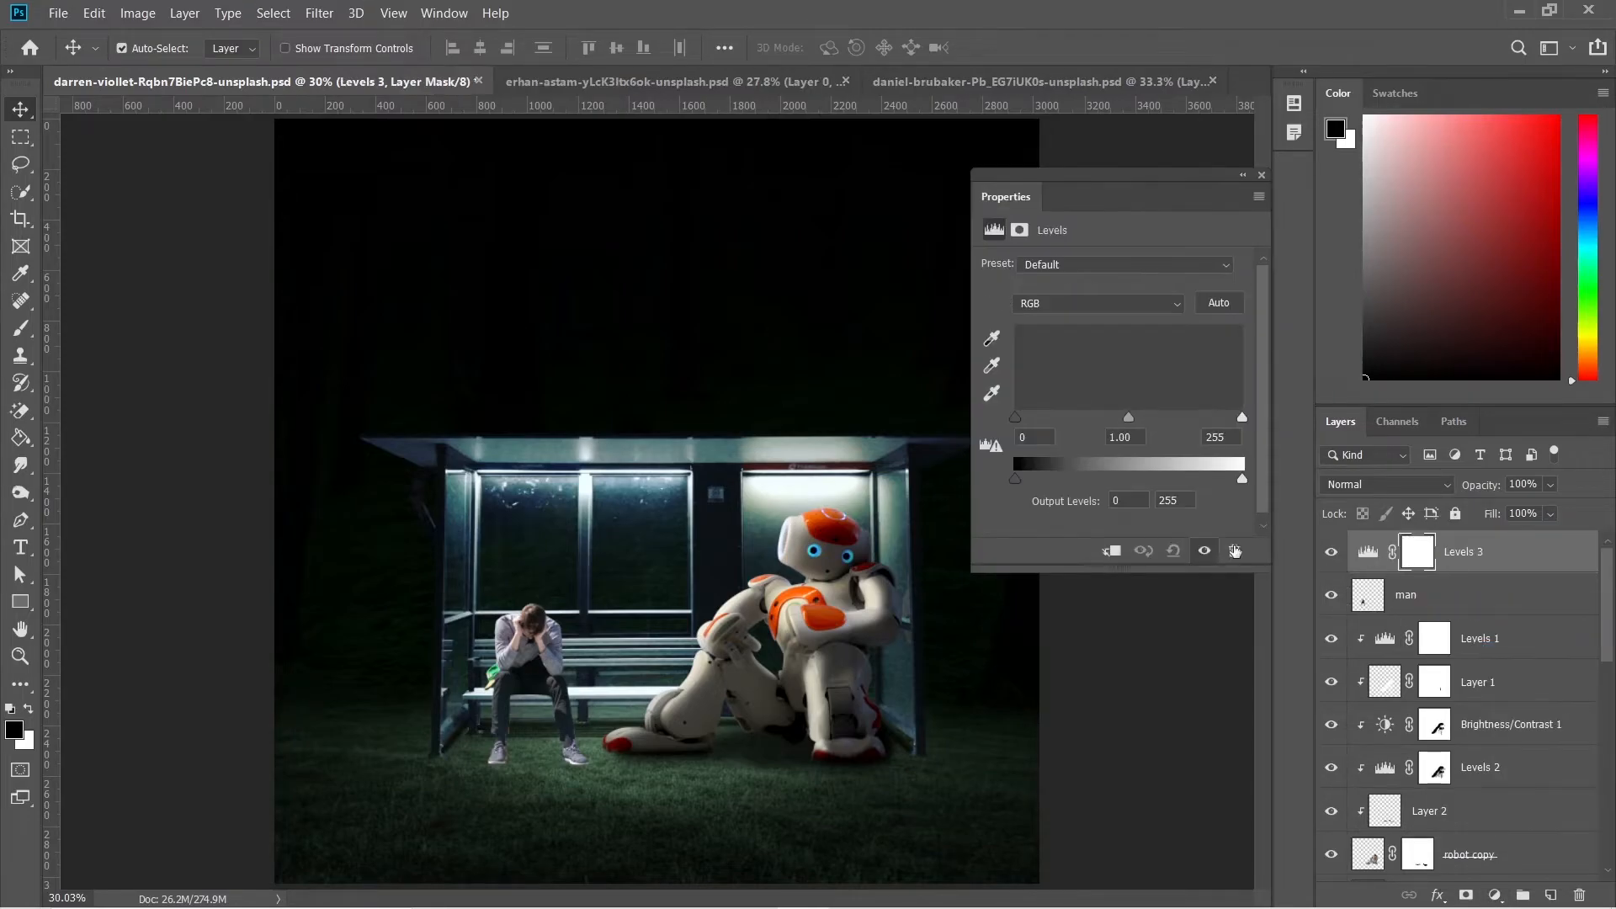
left_click(1115, 553)
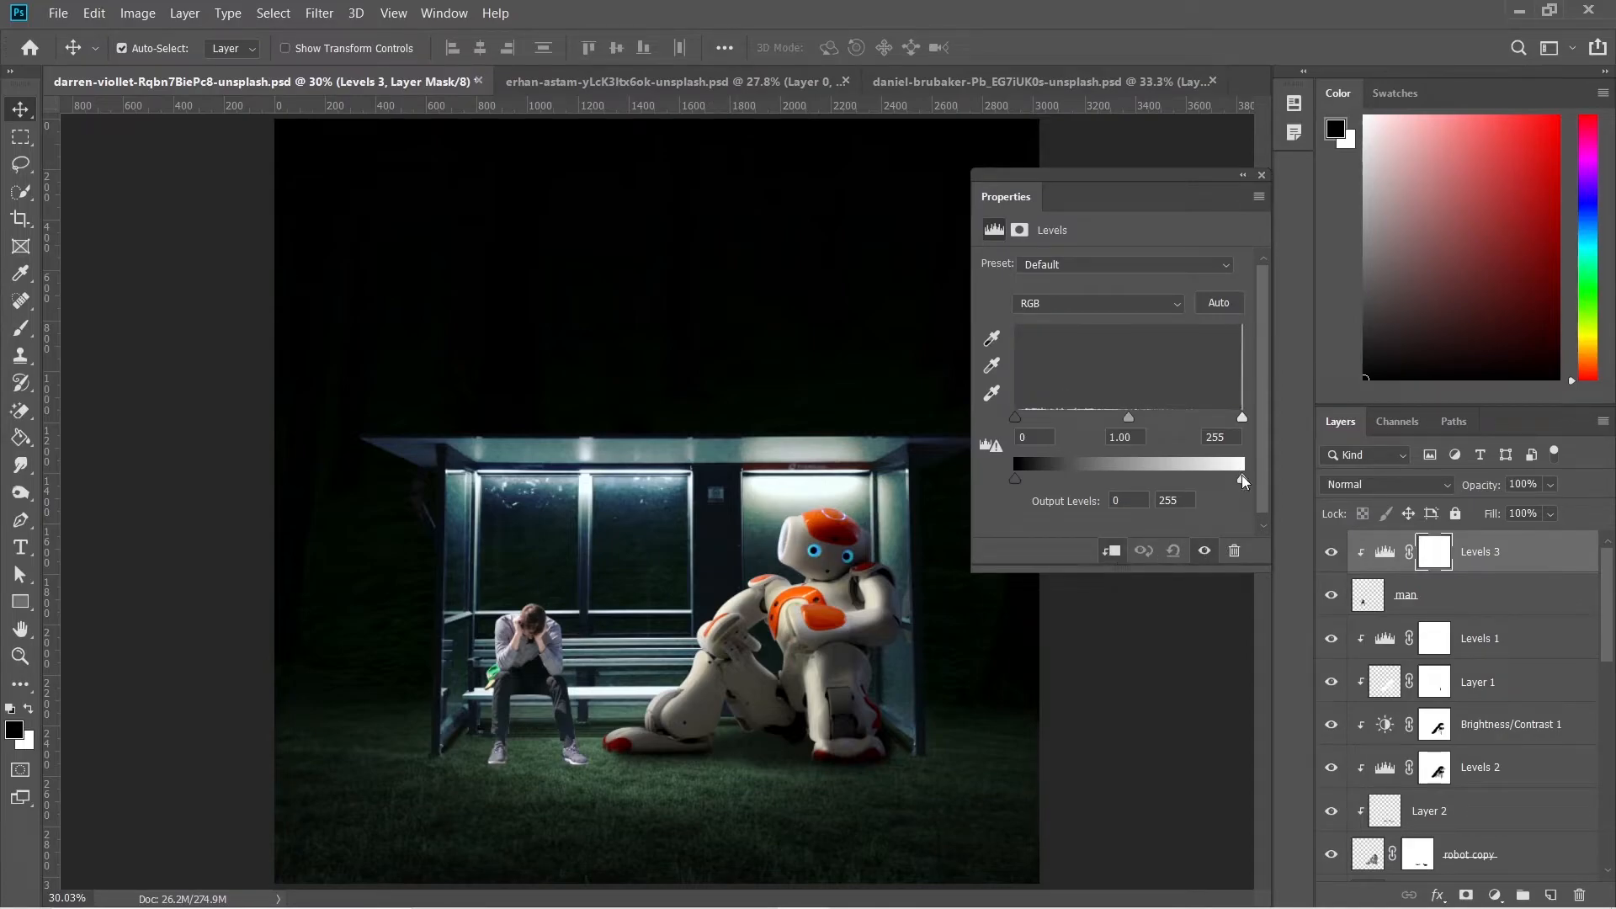
left_click_drag(1240, 481, 1139, 473)
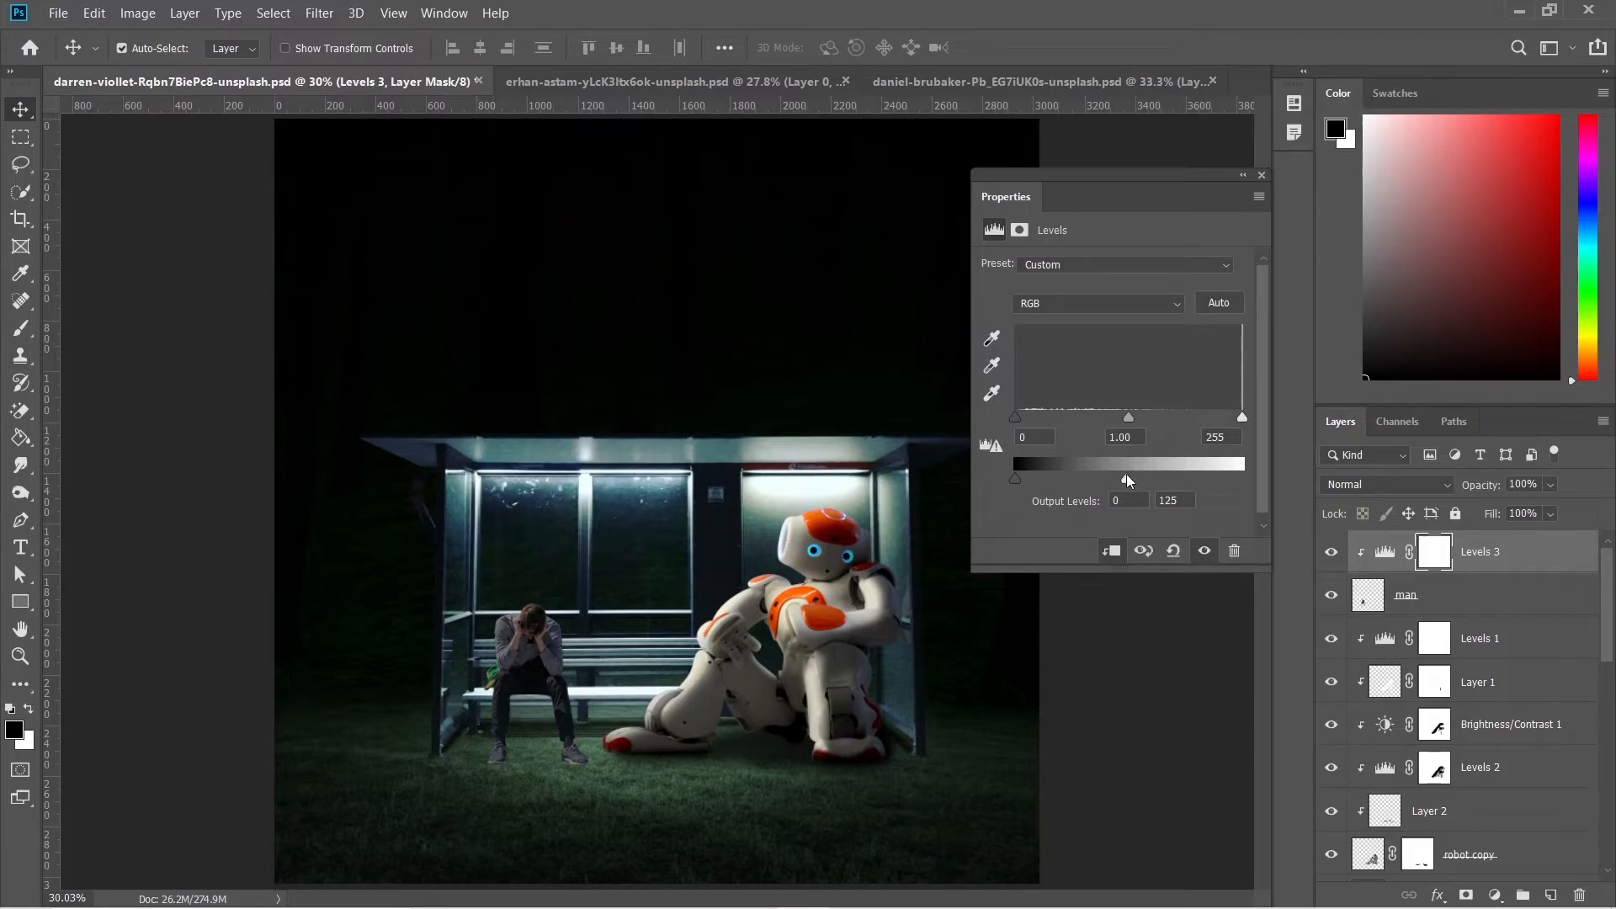
left_click(1436, 556)
left_click(1261, 177)
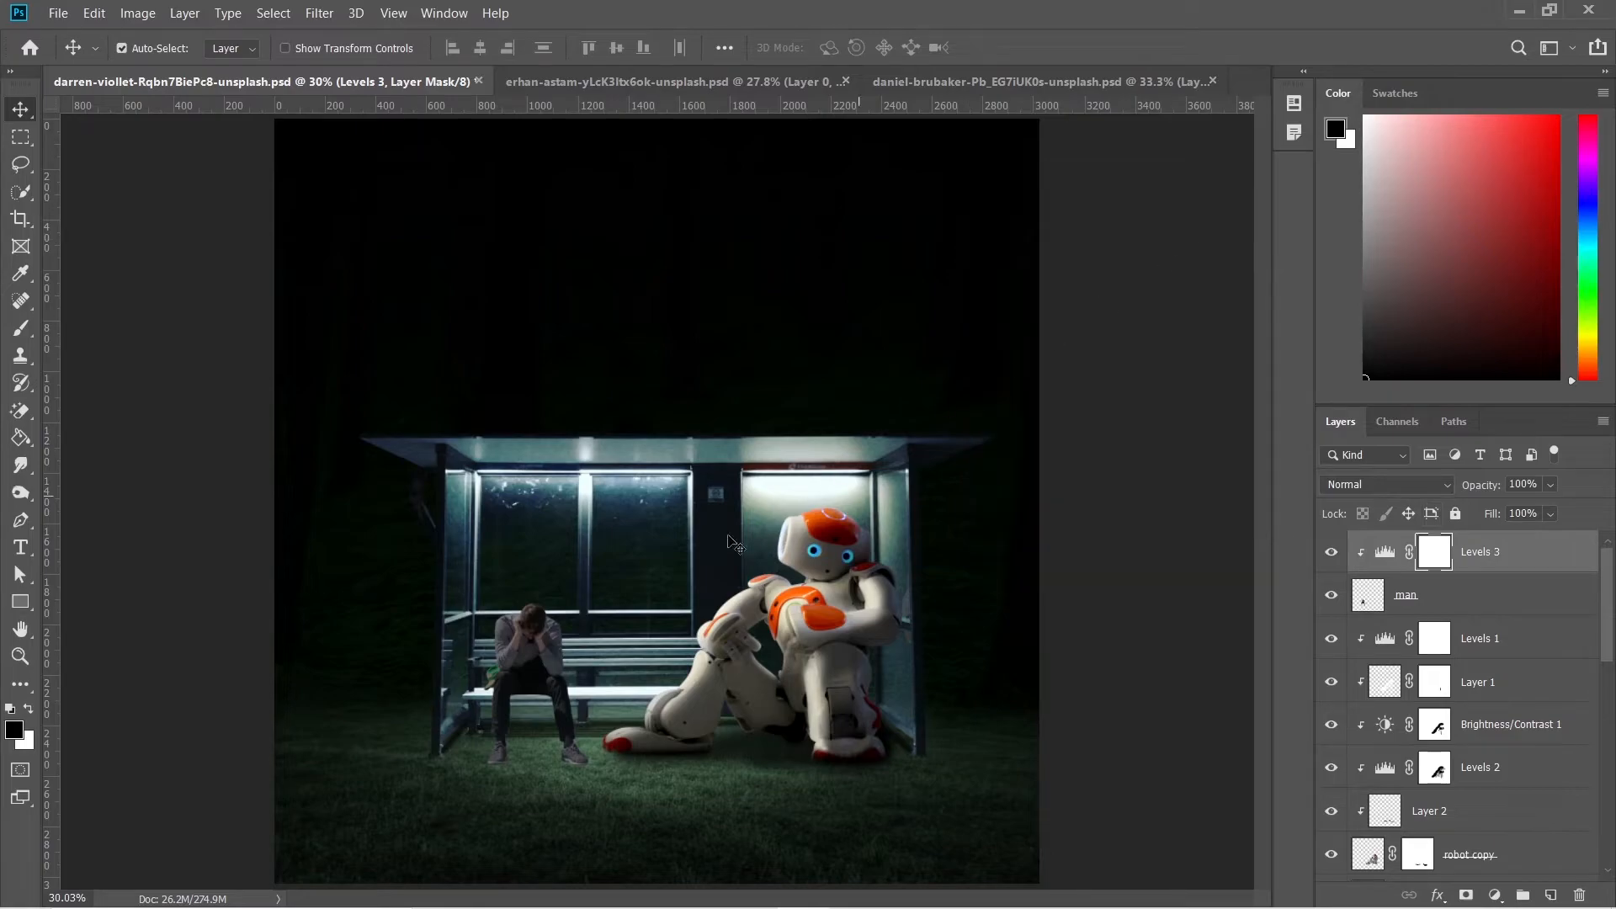
Paint black on the man's Levels mask along both sides of his shoulders and arms with a 125 px soft brush
key("b")
scroll(558, 633, "up", 3)
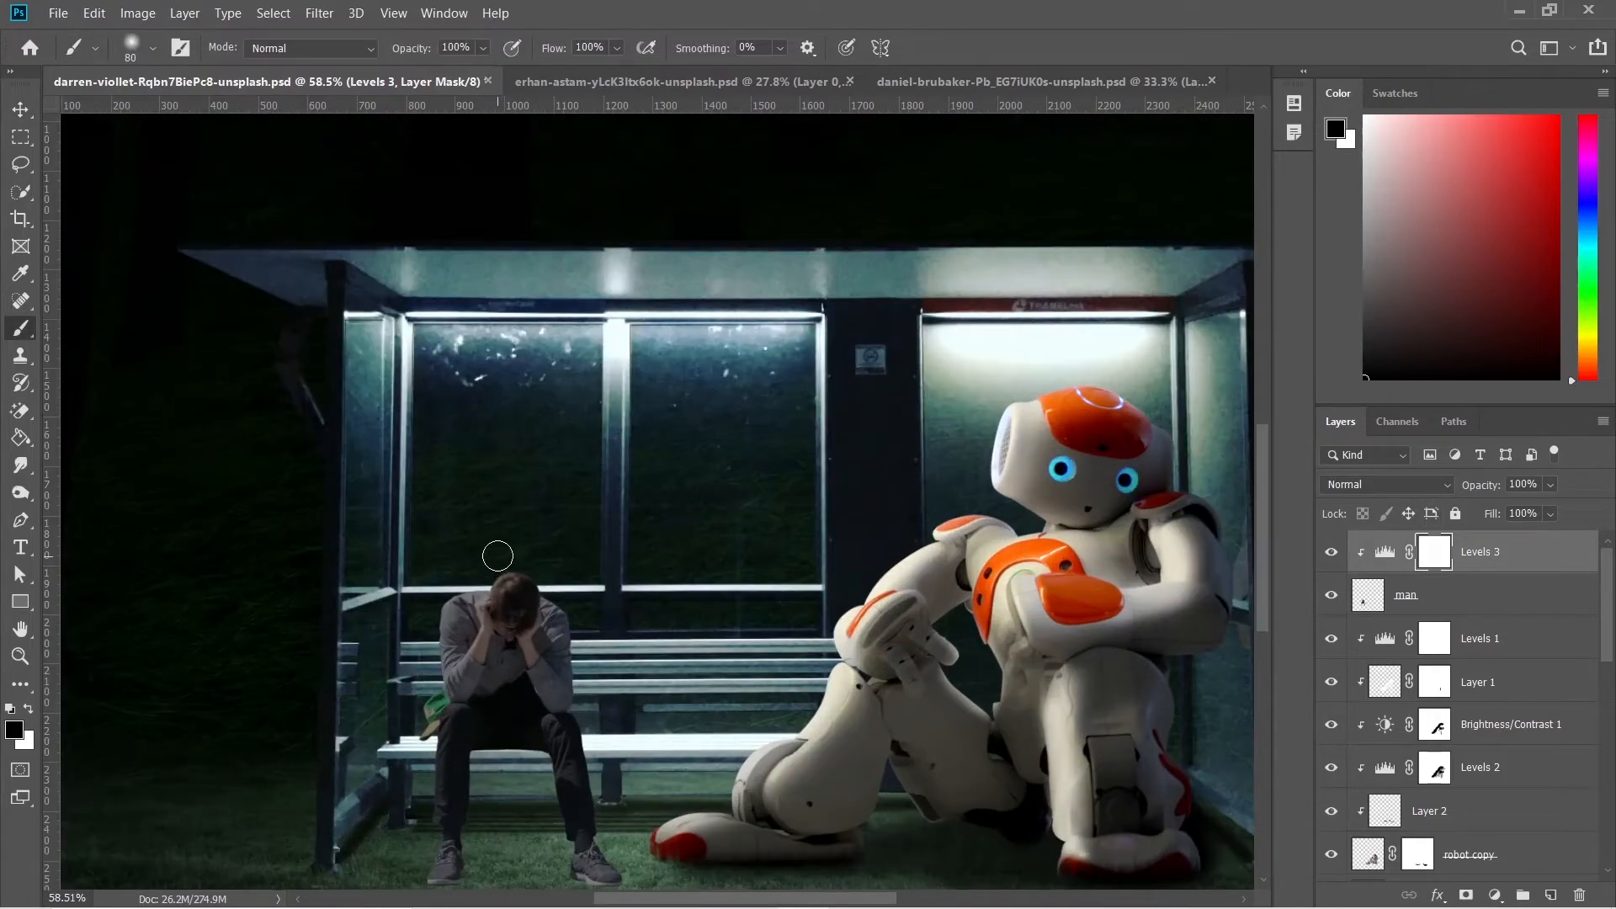
key("bracketright")
key("bracketright")
mouse_move(440, 574)
left_mouse_down()
mouse_move(415, 653)
mouse_move(426, 679)
mouse_move(394, 726)
left_mouse_up()
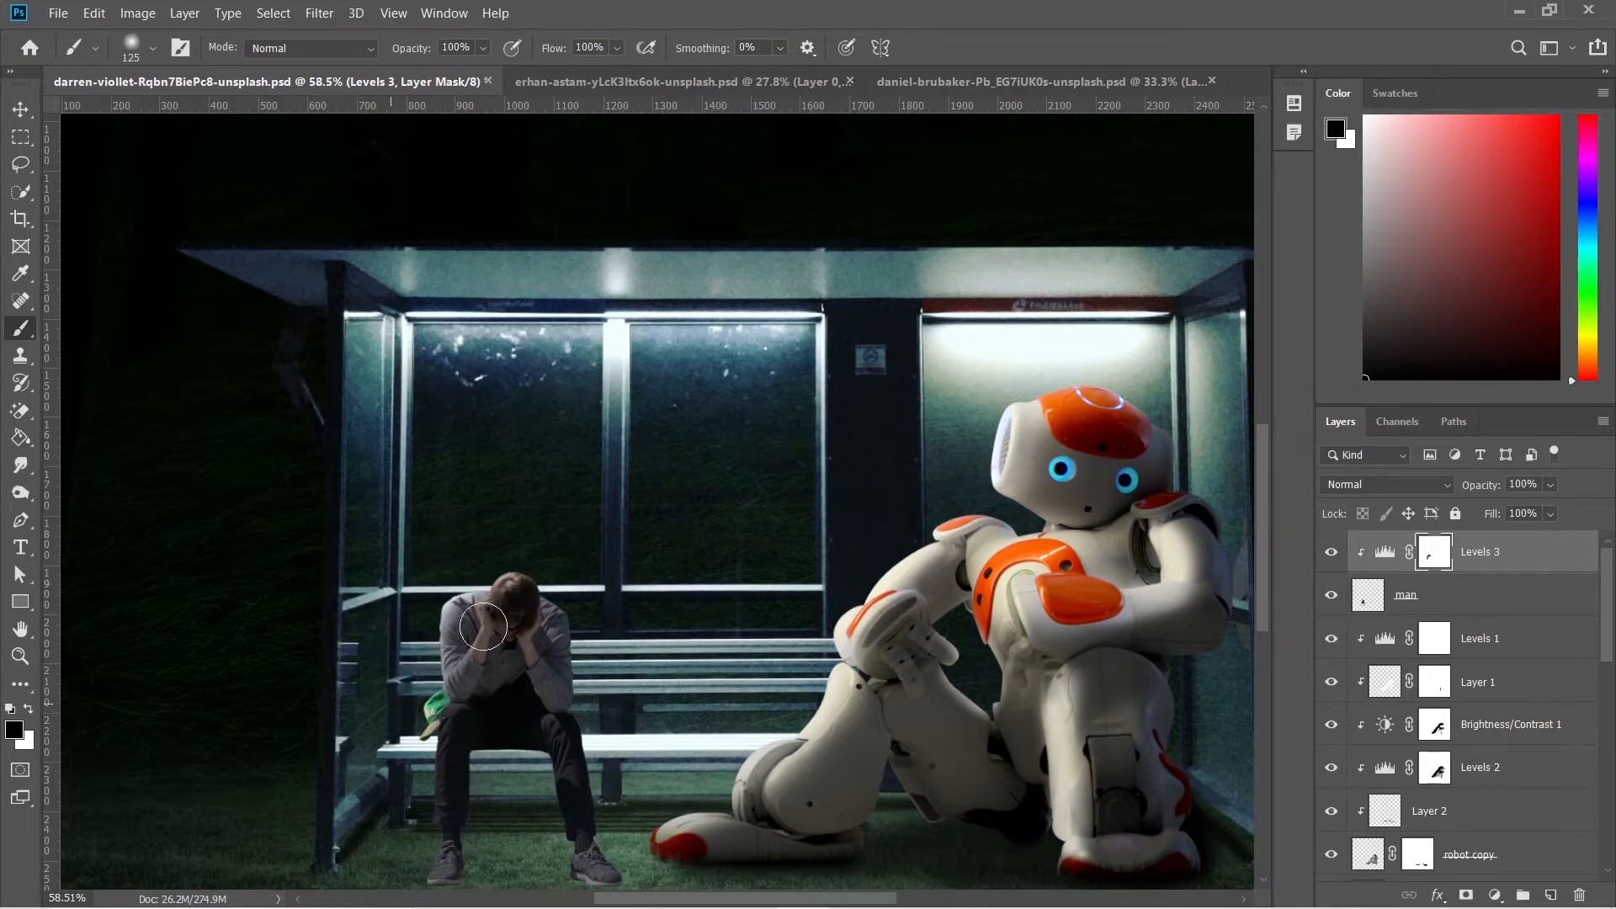
mouse_move(567, 584)
left_mouse_down()
mouse_move(595, 689)
mouse_move(640, 697)
left_mouse_up()
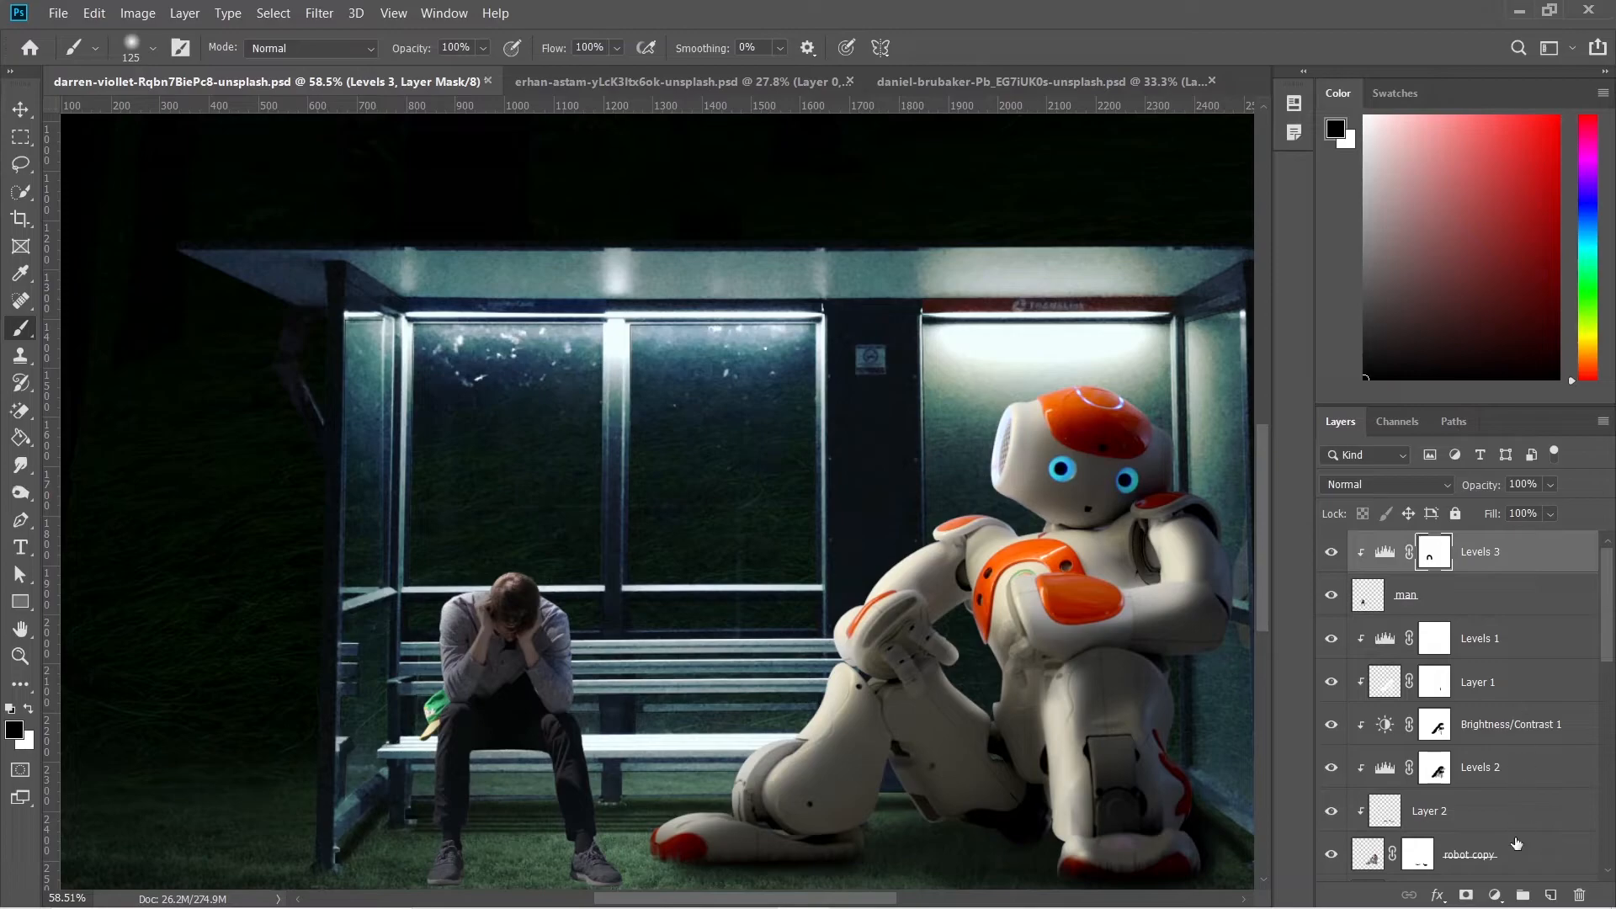
Add a Brightness/Contrast adjustment clipped to the man and set its brightness to -45
left_click(1495, 895)
left_click(1500, 603)
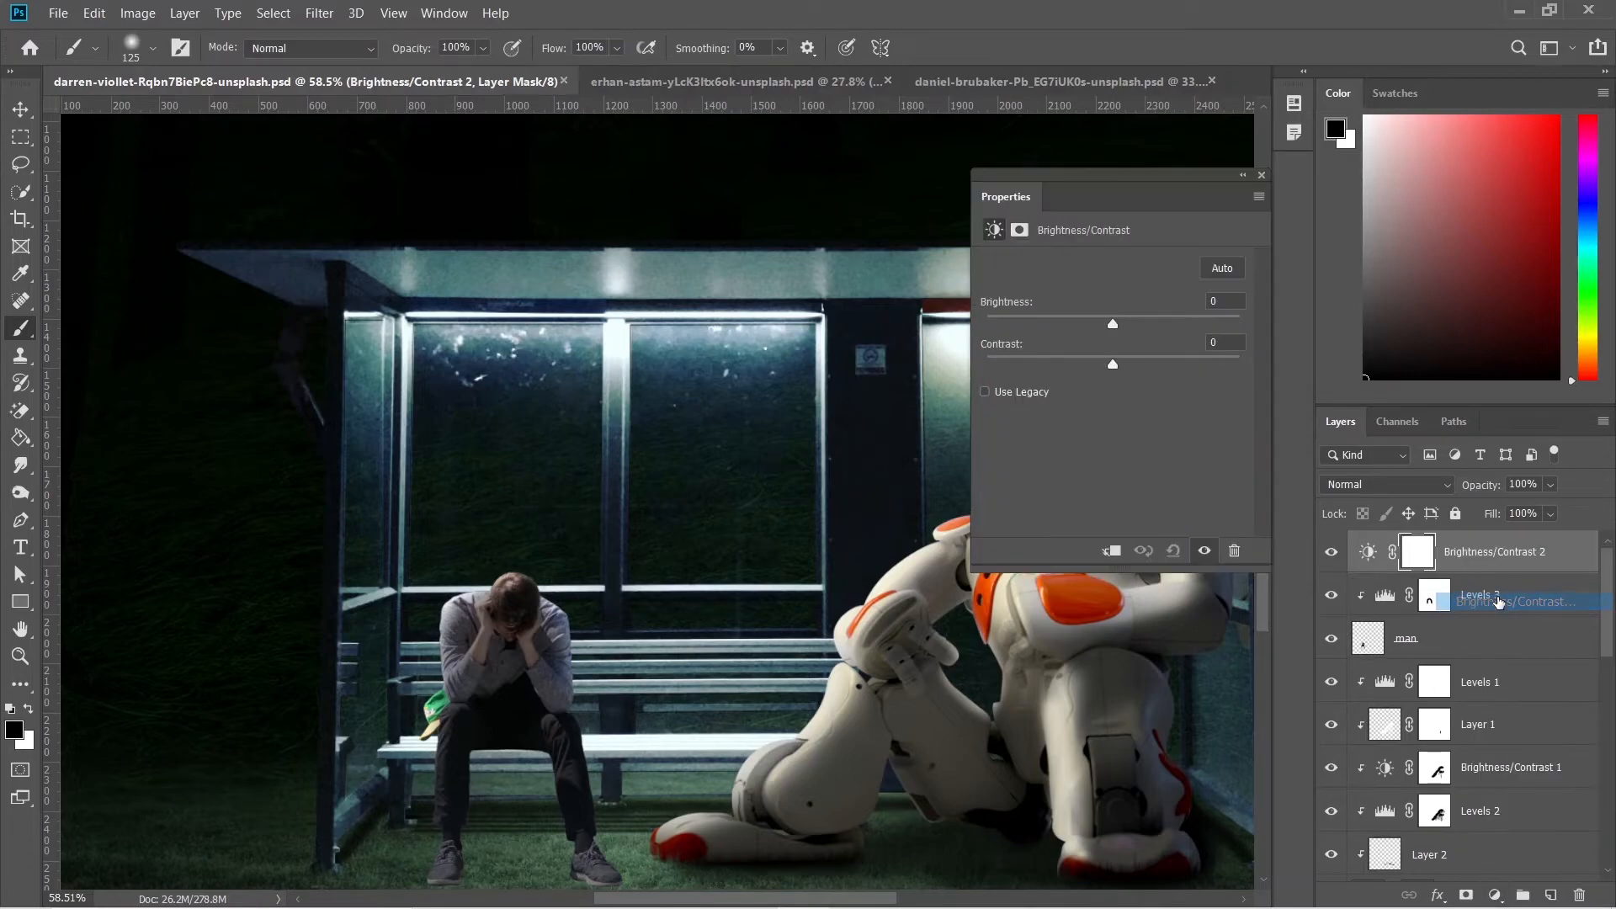
left_click(1117, 550)
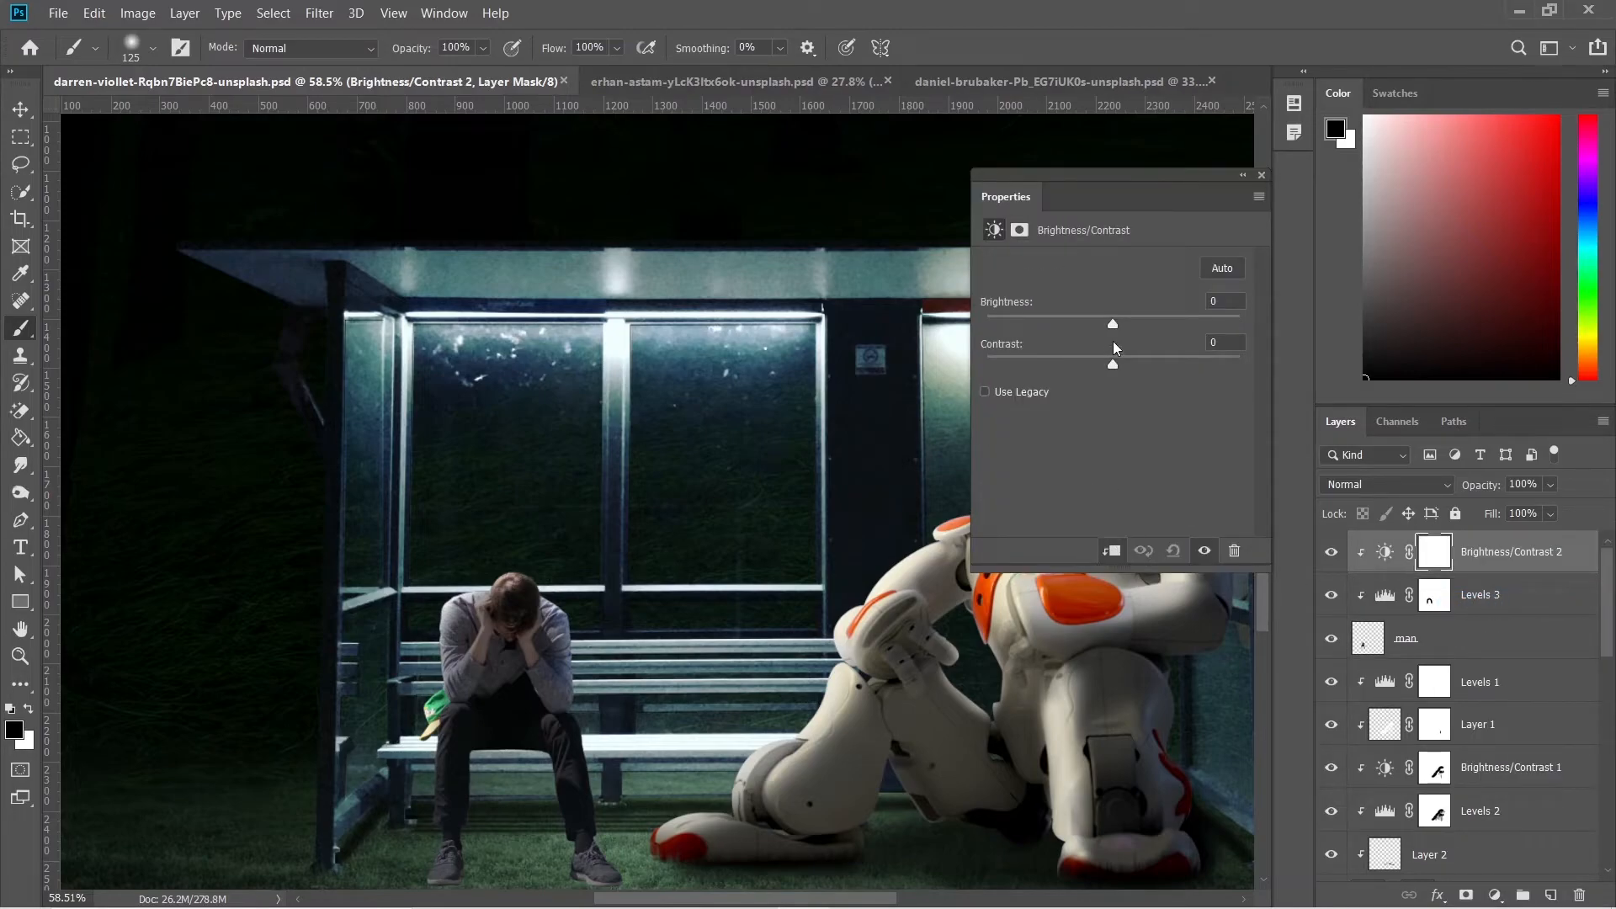
left_click_drag(1108, 327, 1073, 327)
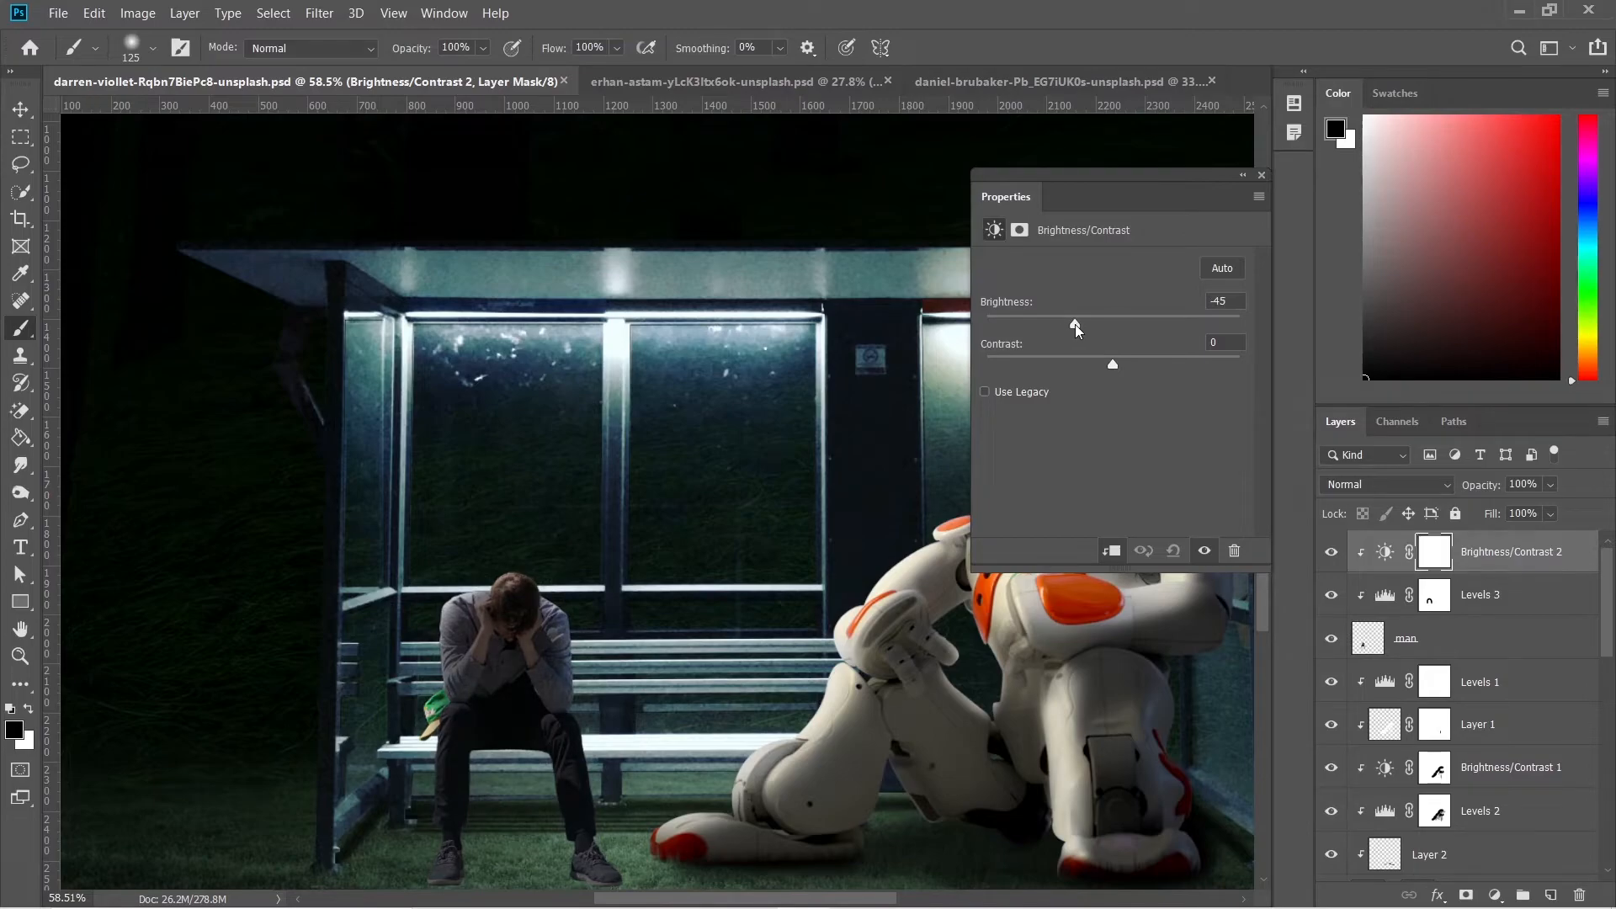
Replace the new Brightness/Contrast adjustment's mask with the painted mask from Levels 3
left_click_drag(1441, 604, 1443, 563)
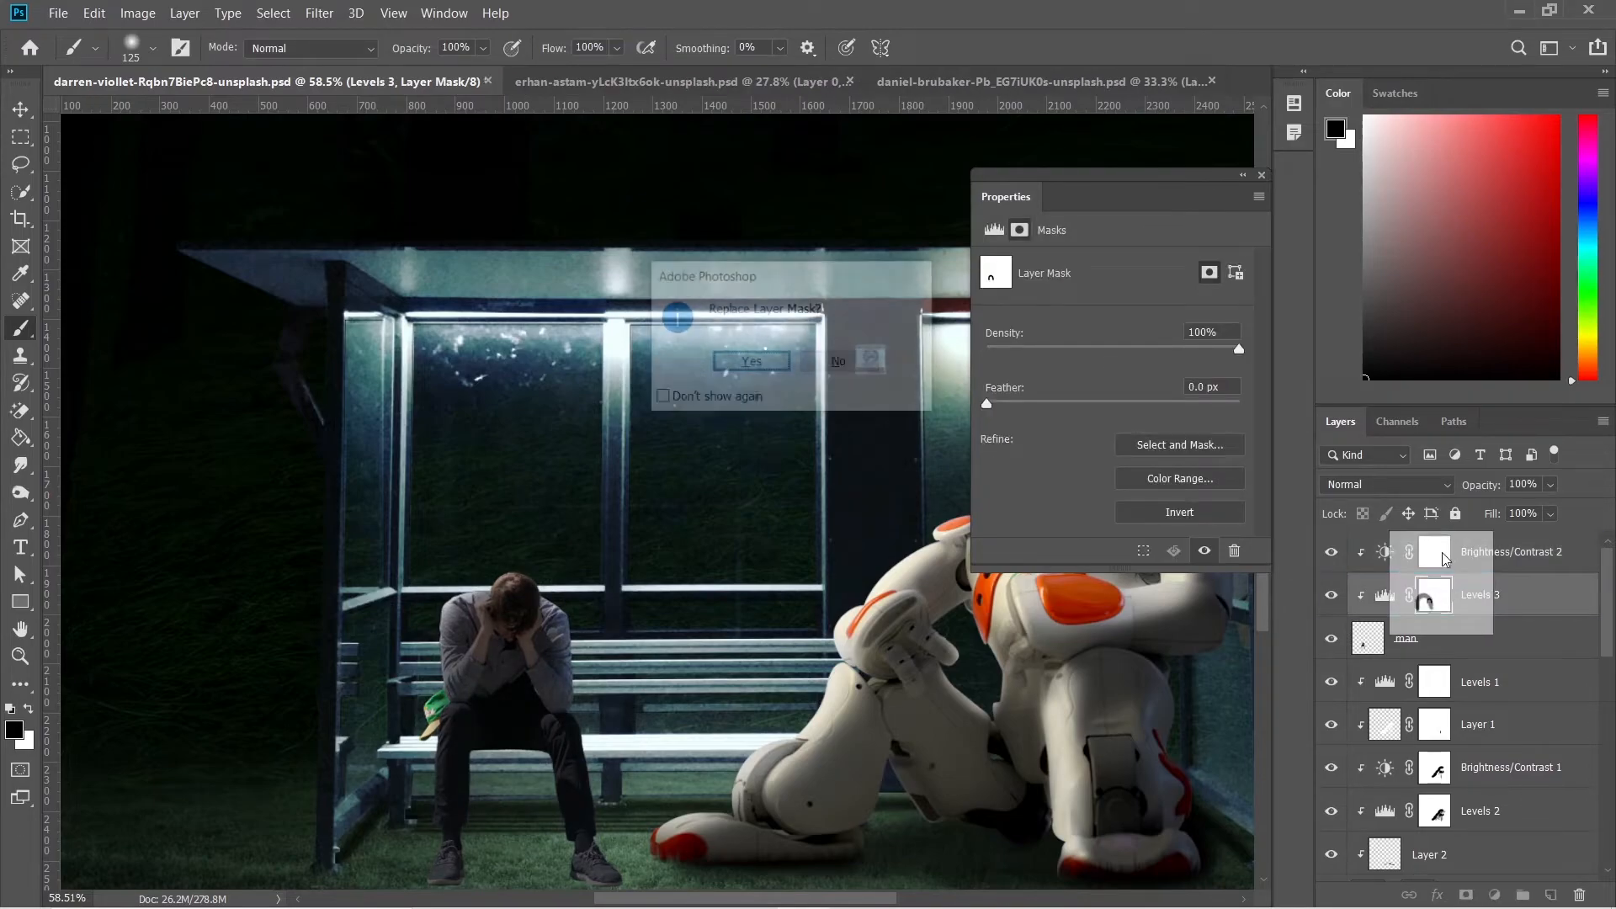
left_click(765, 368)
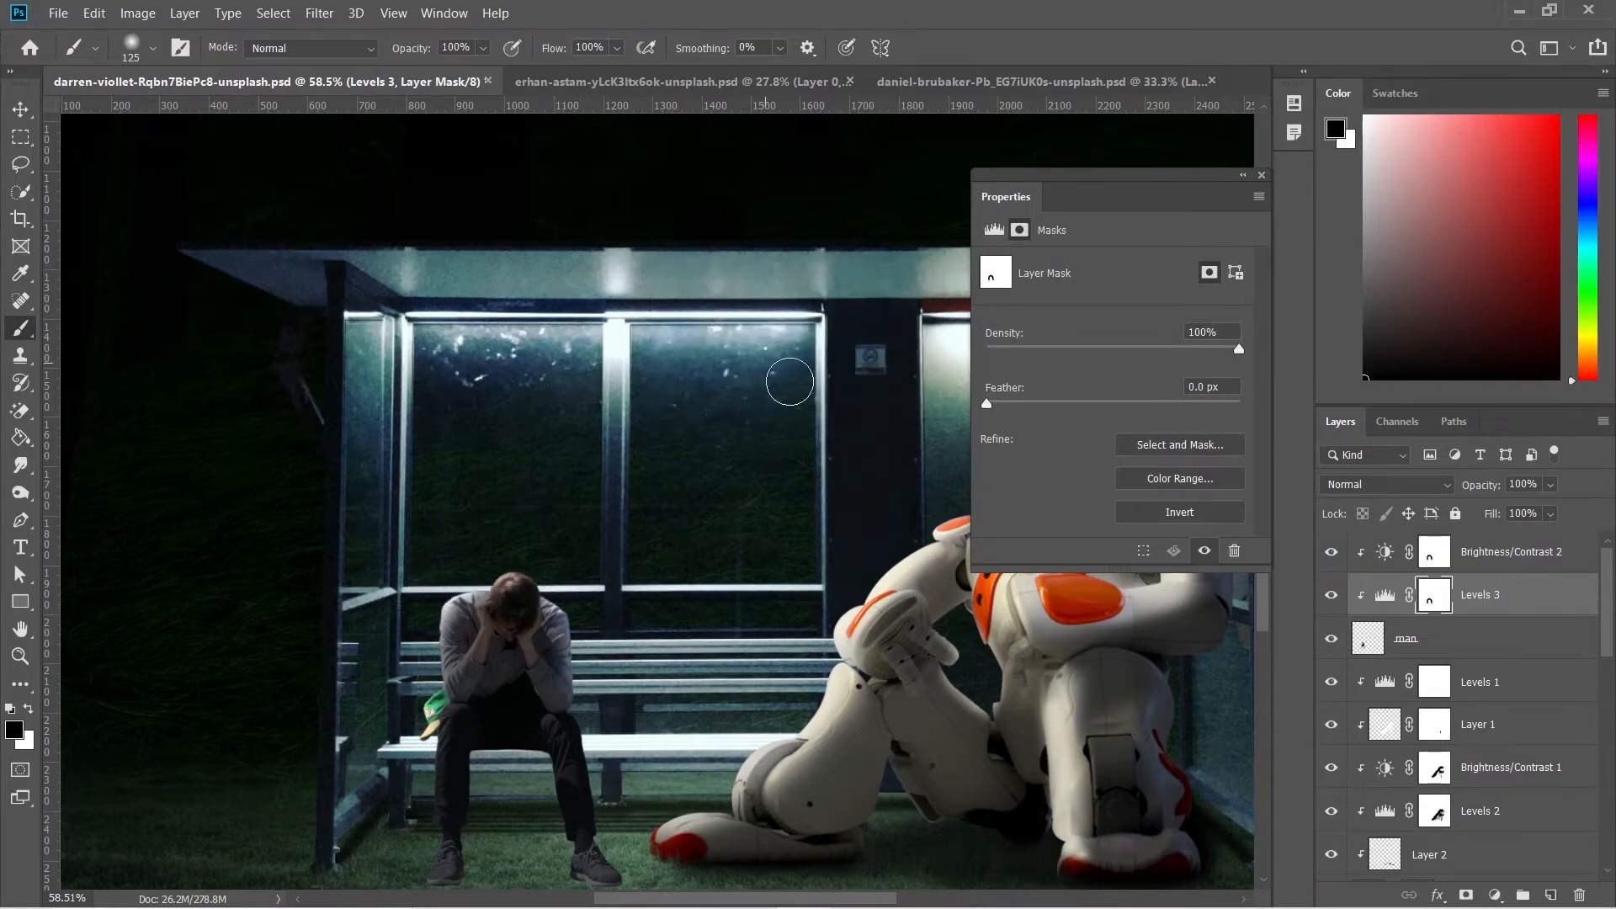
left_click(1261, 176)
Create a new layer above Brightness/Contrast 2, clip it to the man and set its blend mode to Overlay
left_click(1503, 557)
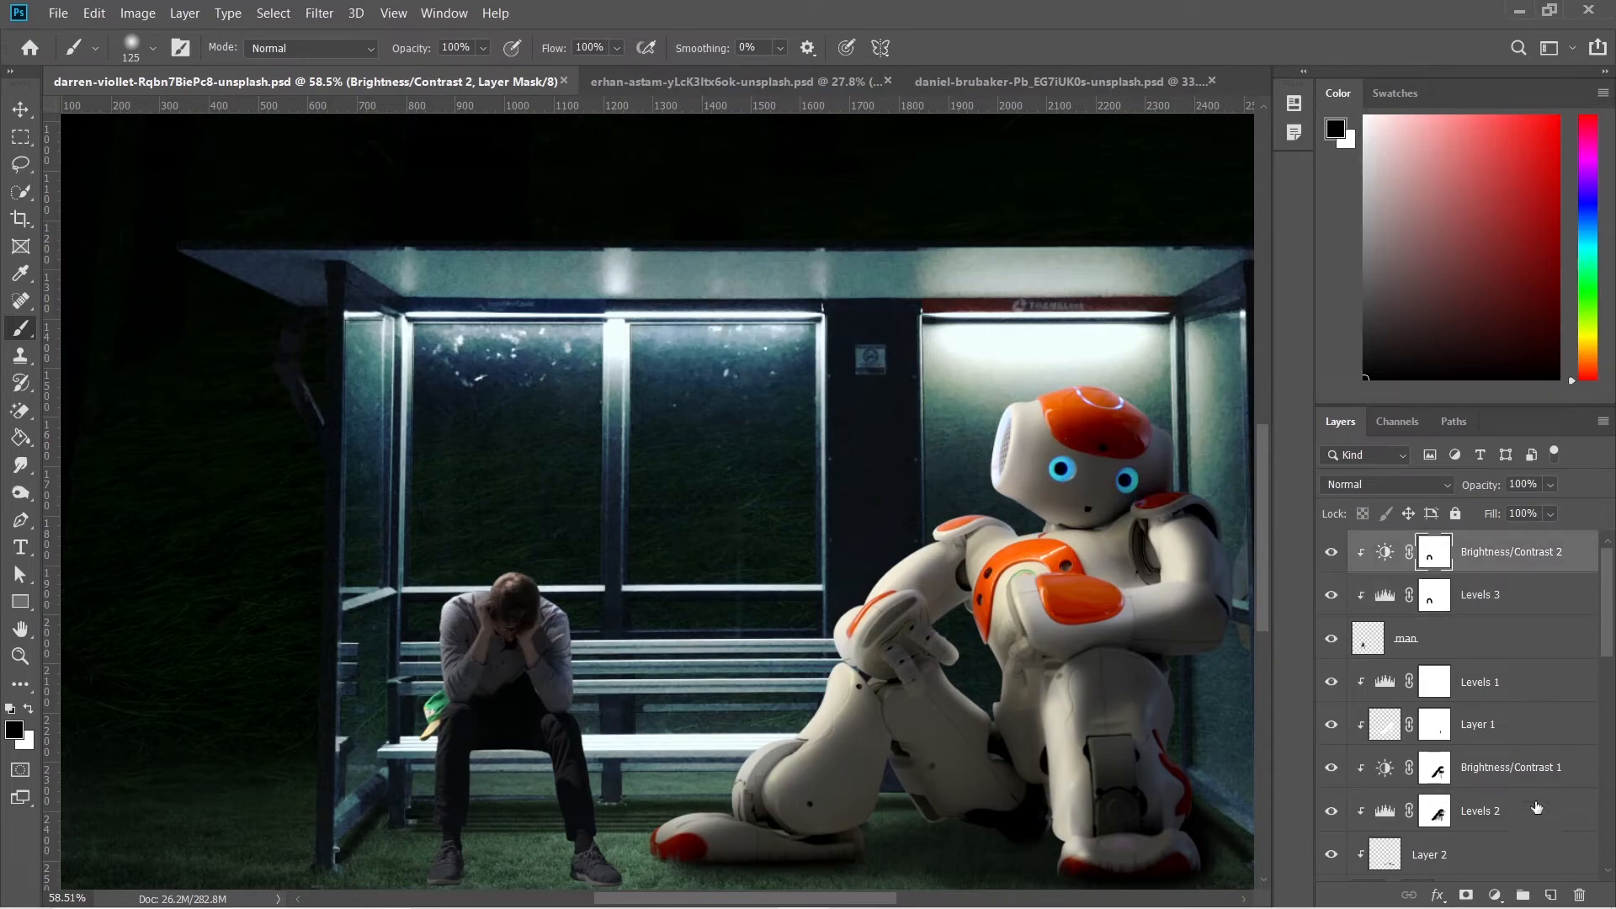
left_click(1548, 892)
right_click(1448, 564)
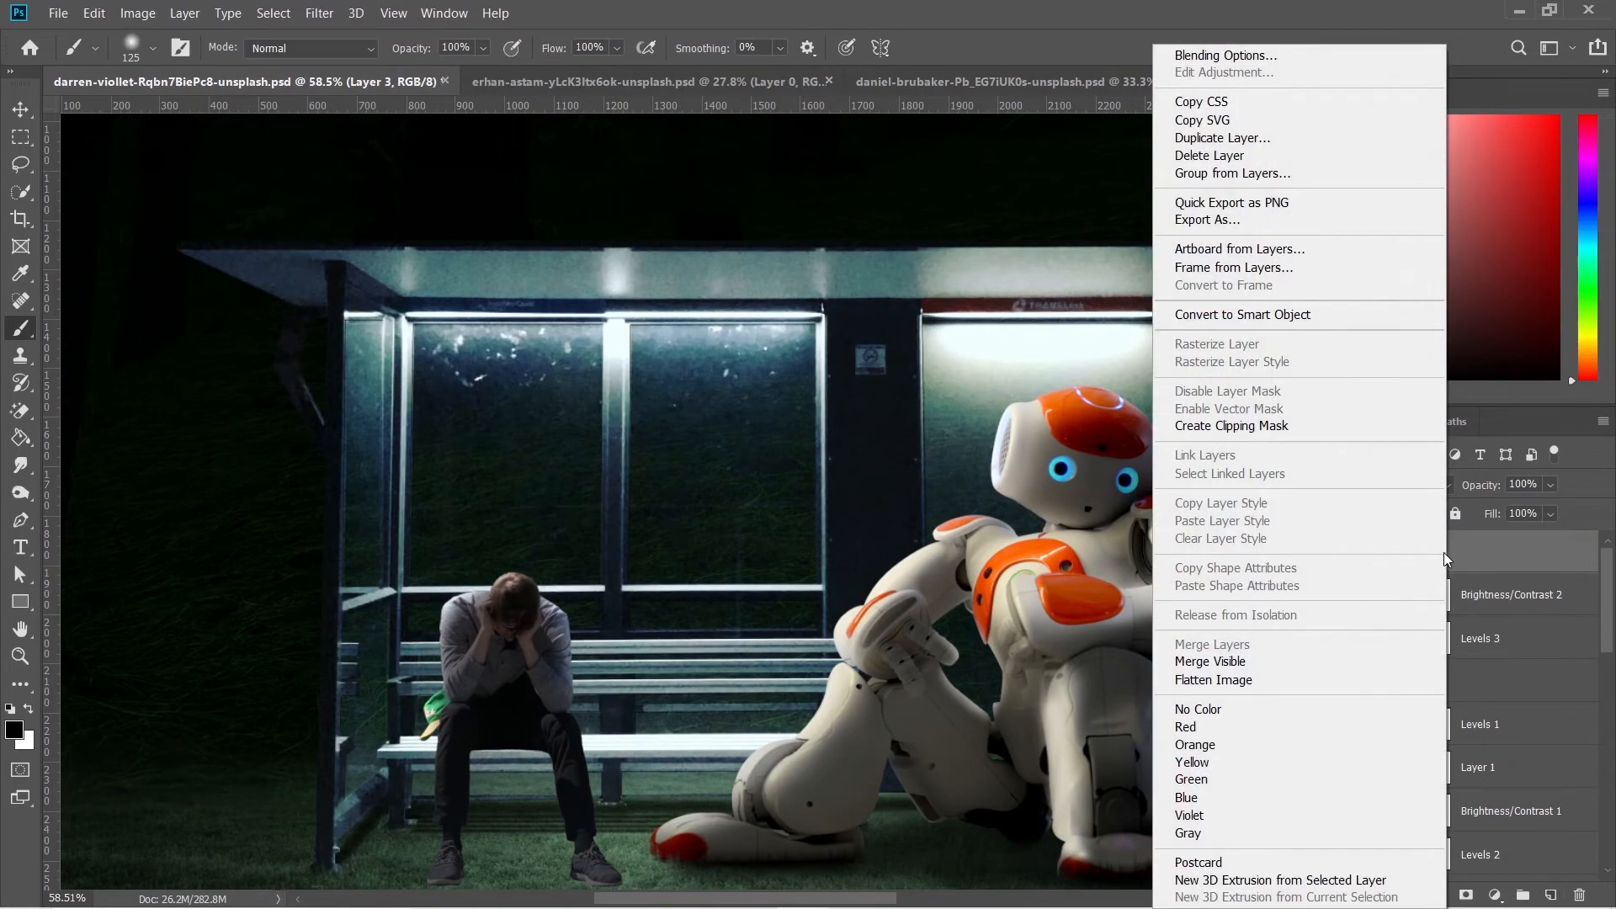
left_click(1255, 425)
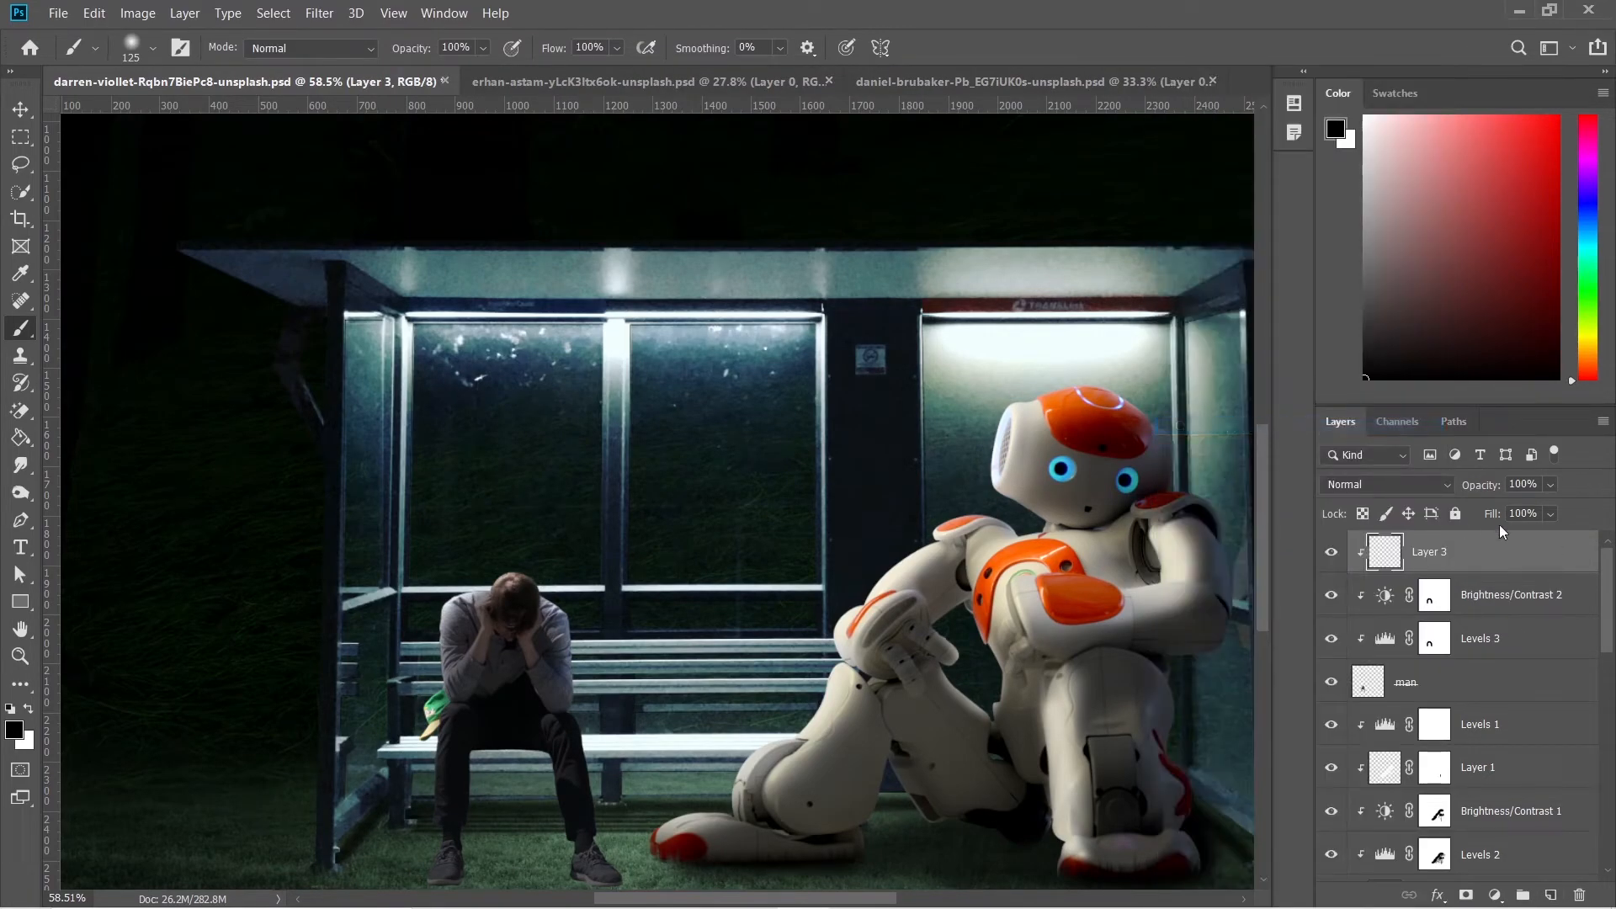
left_click(1402, 477)
left_click(1347, 633)
Paint white highlights along the man's shoulders, arms and sides on the Overlay layer, and compare the image with and without it
left_click(28, 708)
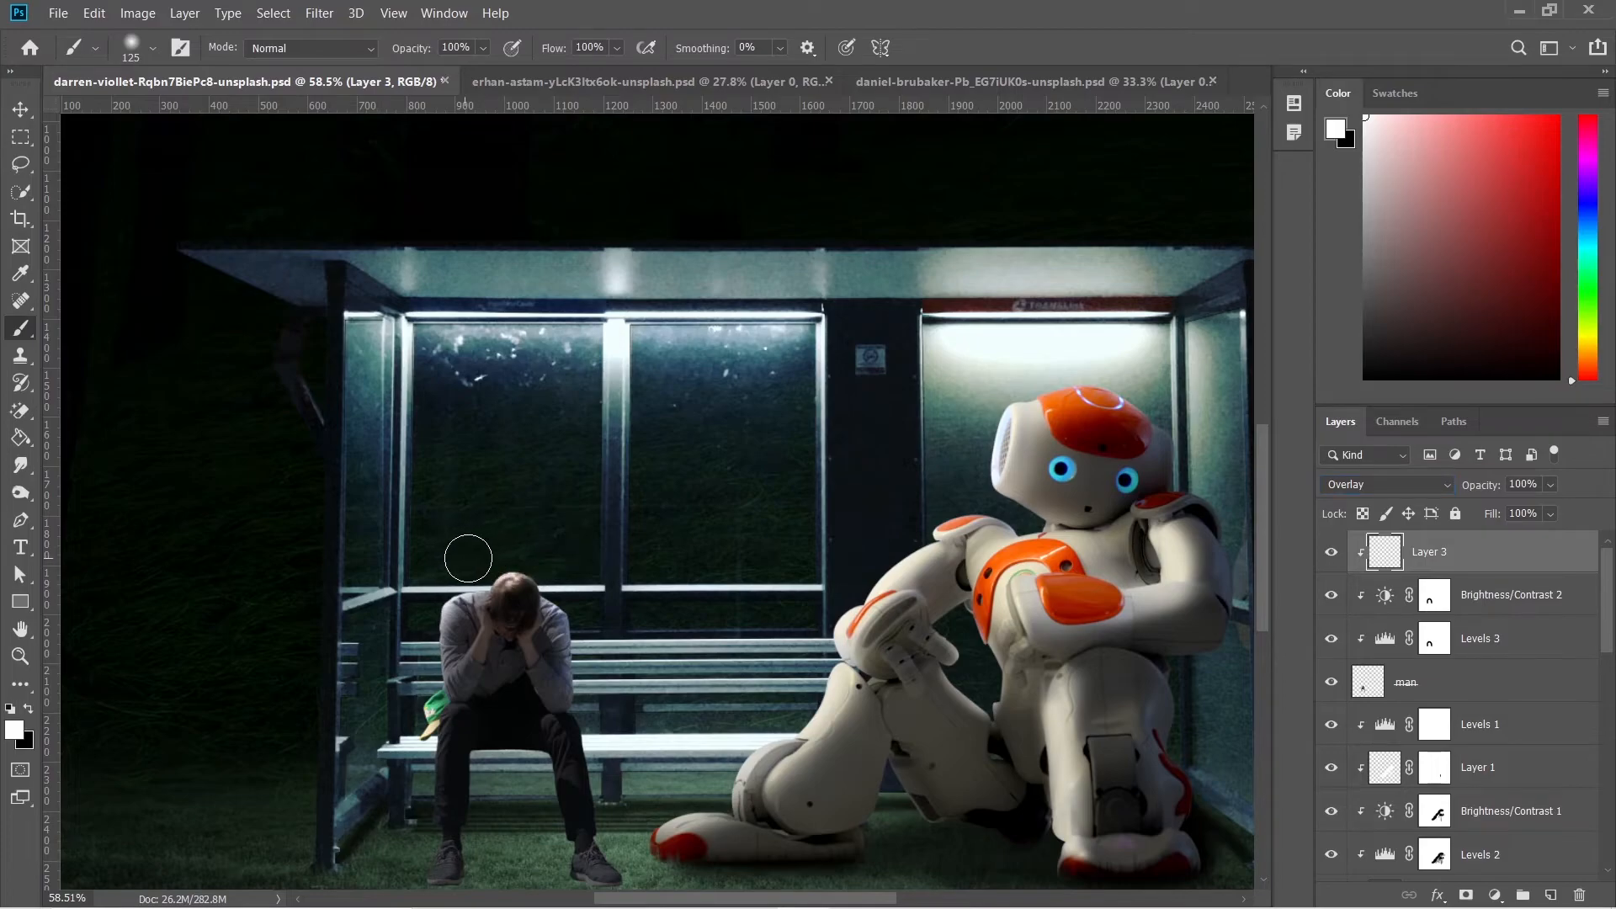
mouse_move(427, 612)
left_mouse_down()
mouse_move(403, 729)
mouse_move(439, 772)
left_mouse_up()
left_click_drag(564, 578, 594, 665)
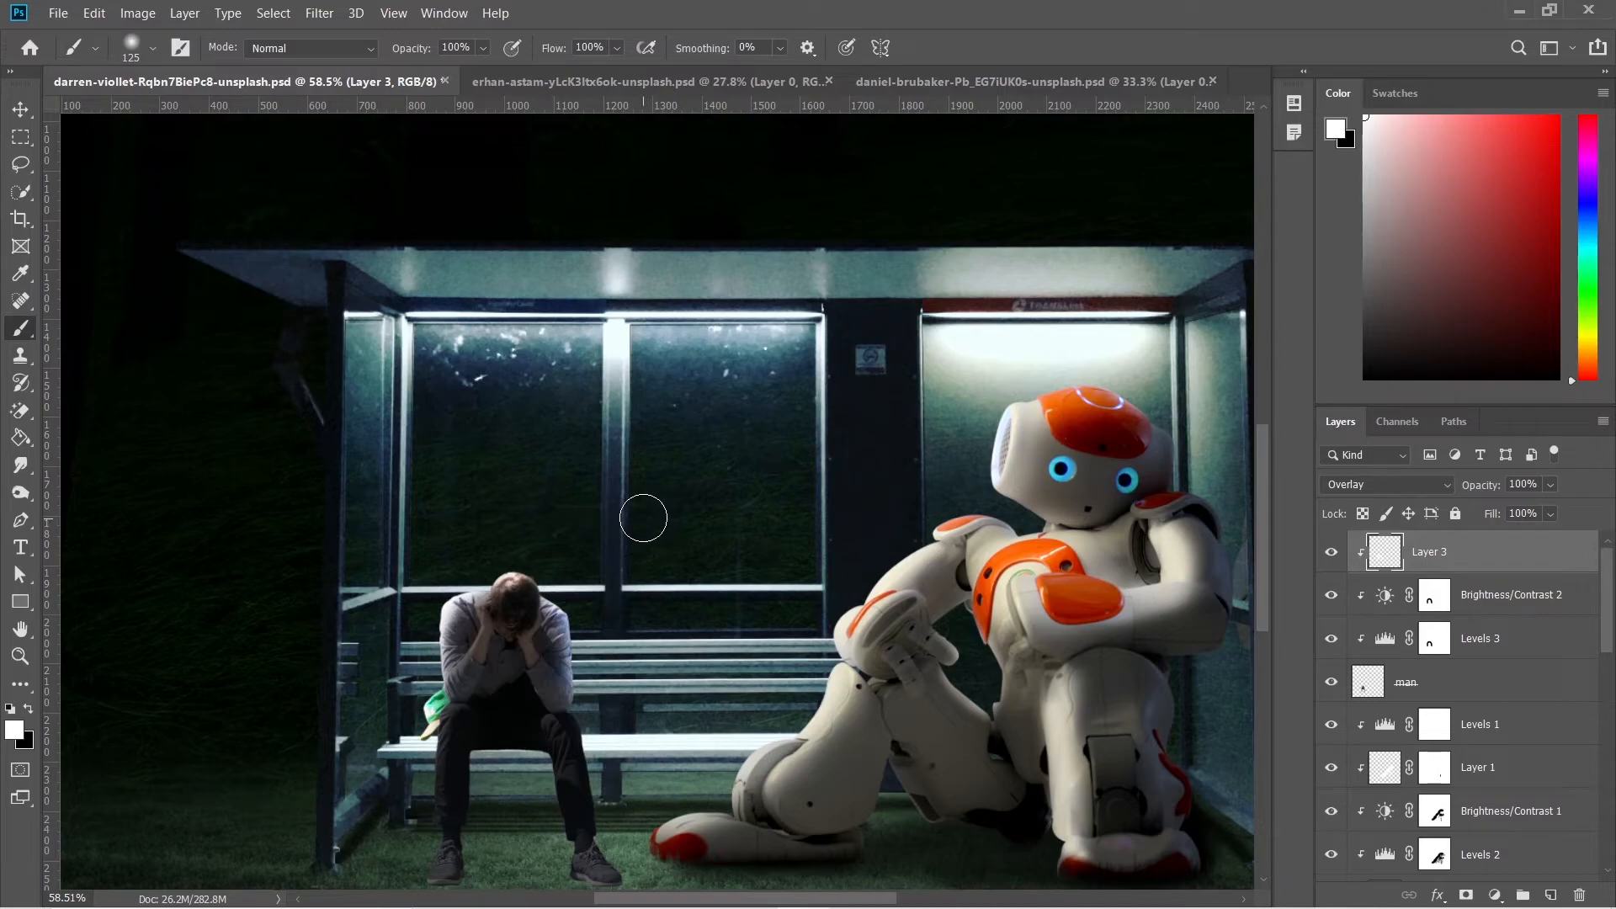
left_click_drag(370, 753, 411, 730)
key("ctrl+0")
left_click(1333, 553)
left_click(1333, 553)
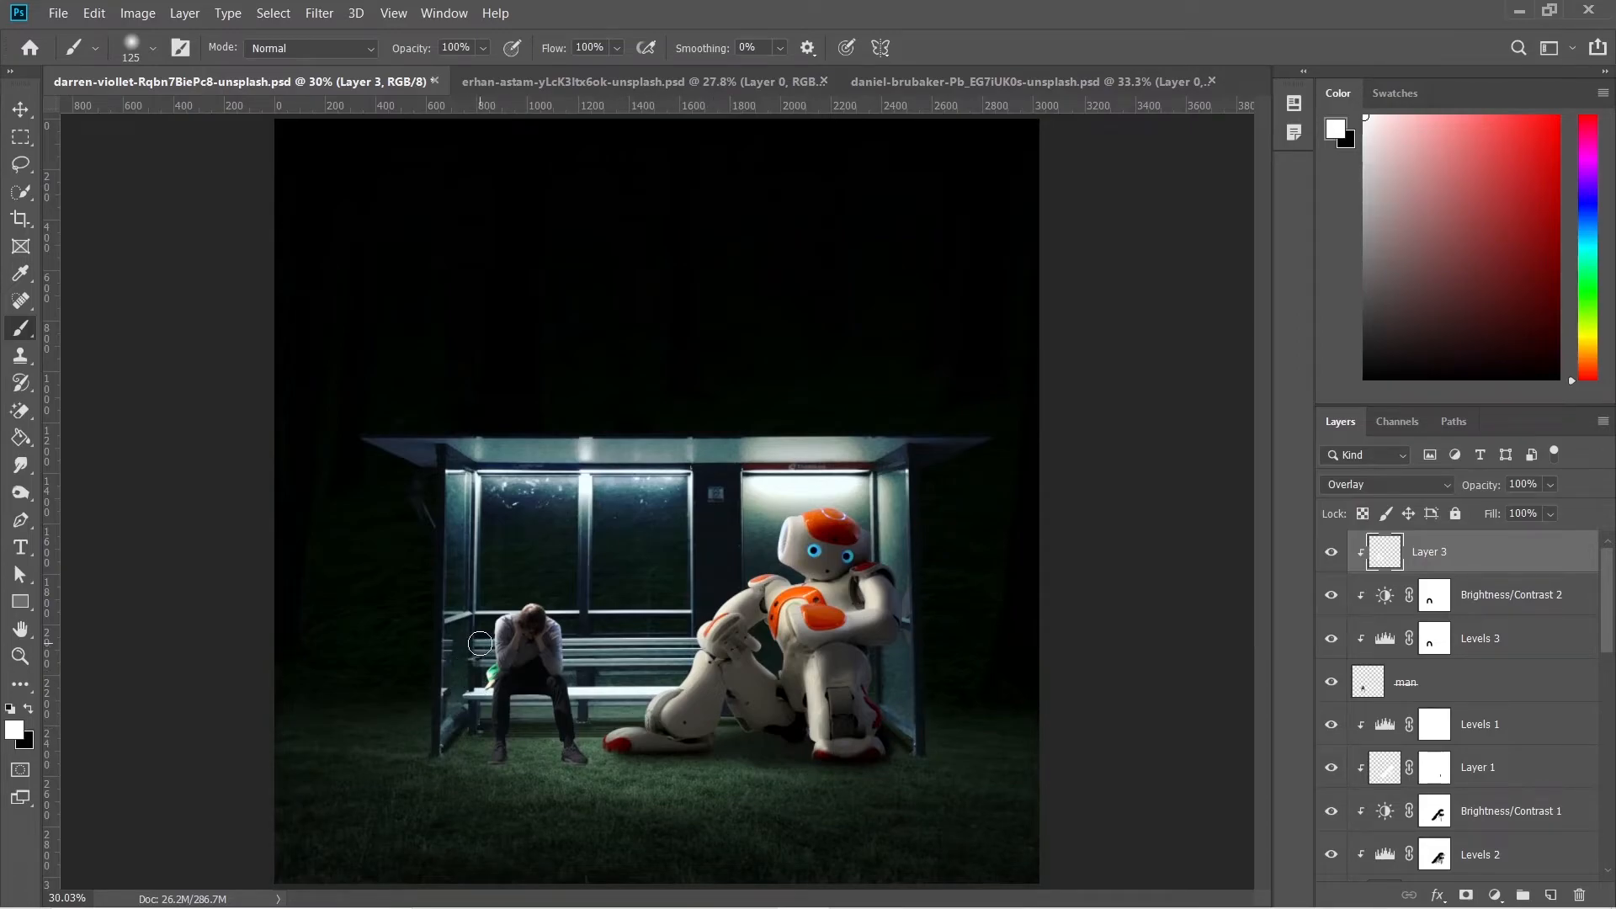
Add a layer mask to the man layer and set black as the brush colour
key("v")
left_click(1432, 689)
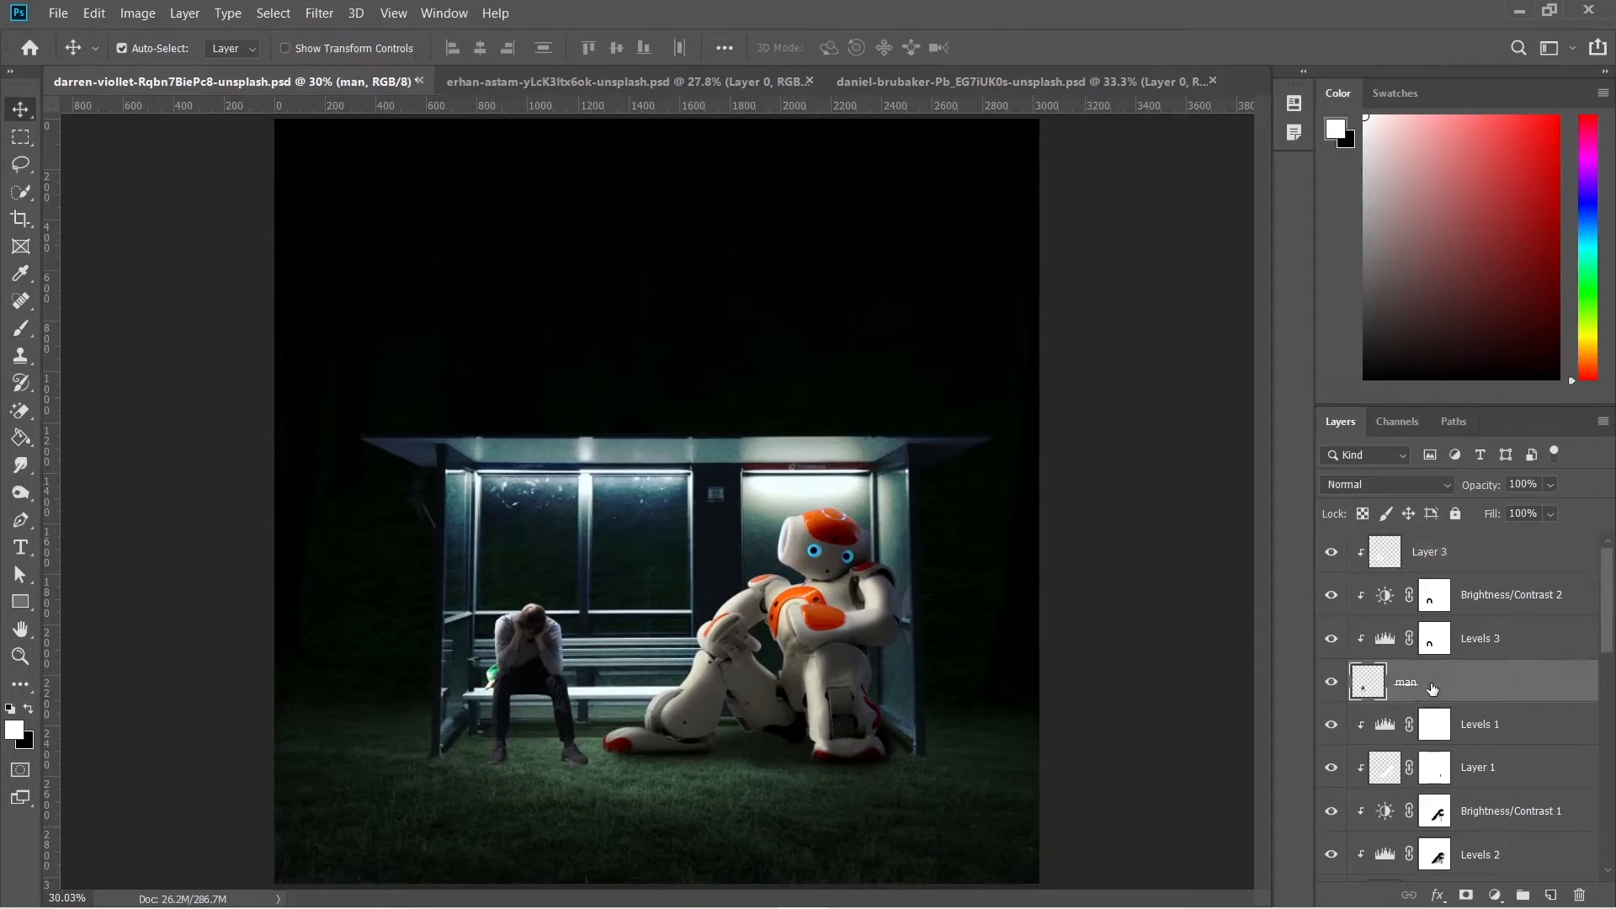
left_click(1466, 895)
key("b")
key("x")
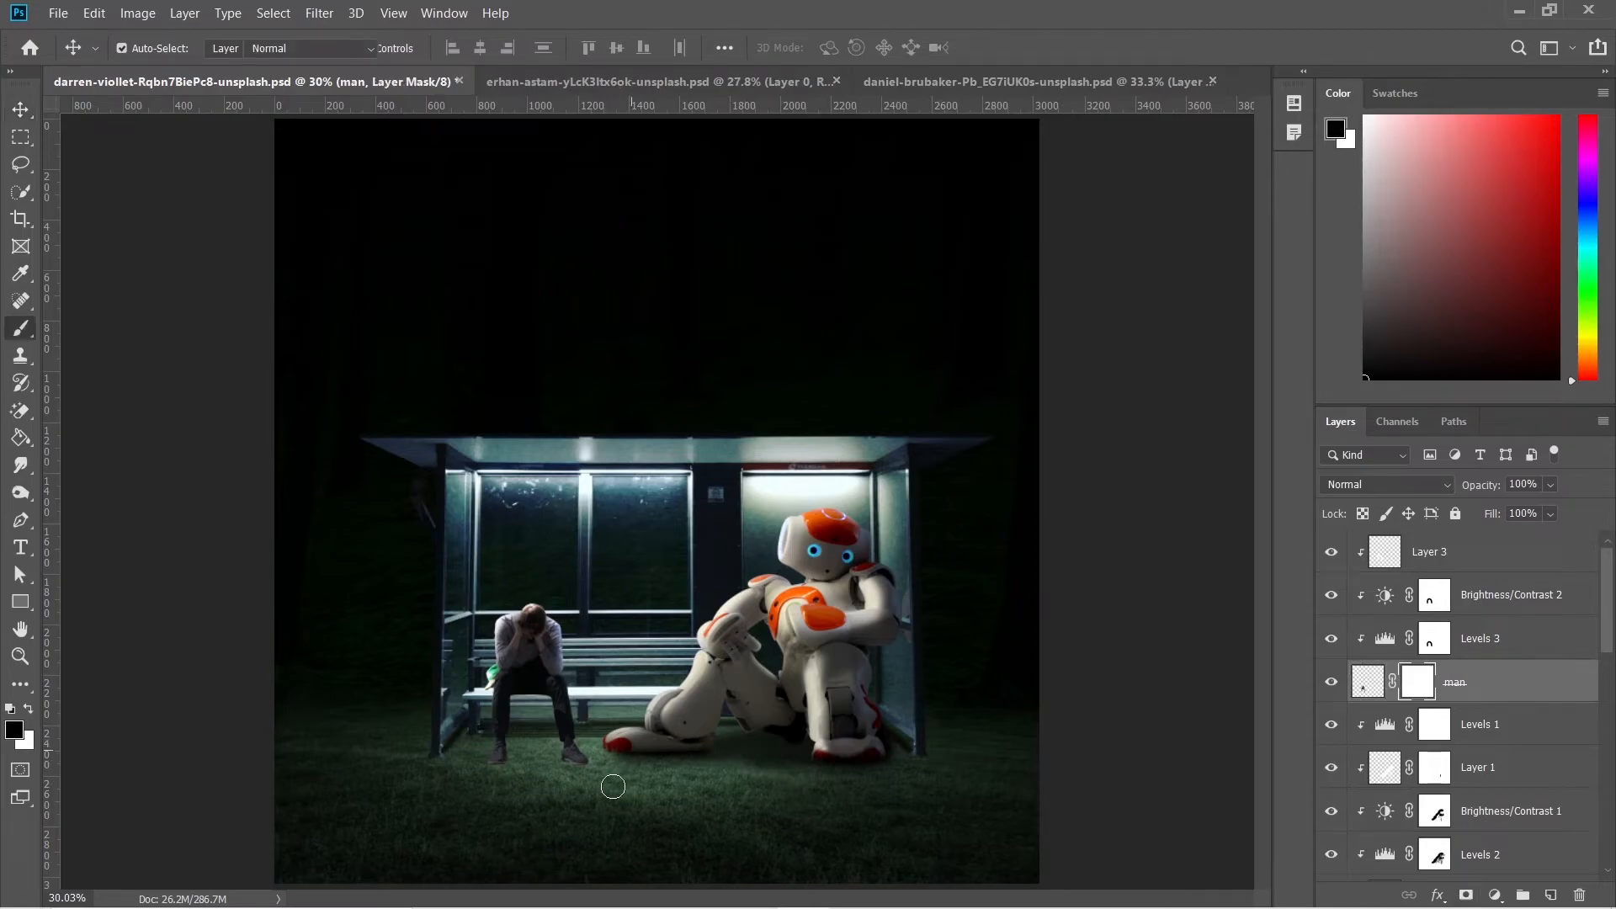
Mask the soles of both shoes with 80 and 90 px grass-shaped brushes so grass blades overlap them
scroll(581, 771, "up", 5)
scroll(569, 761, "up", 2)
right_click(716, 705)
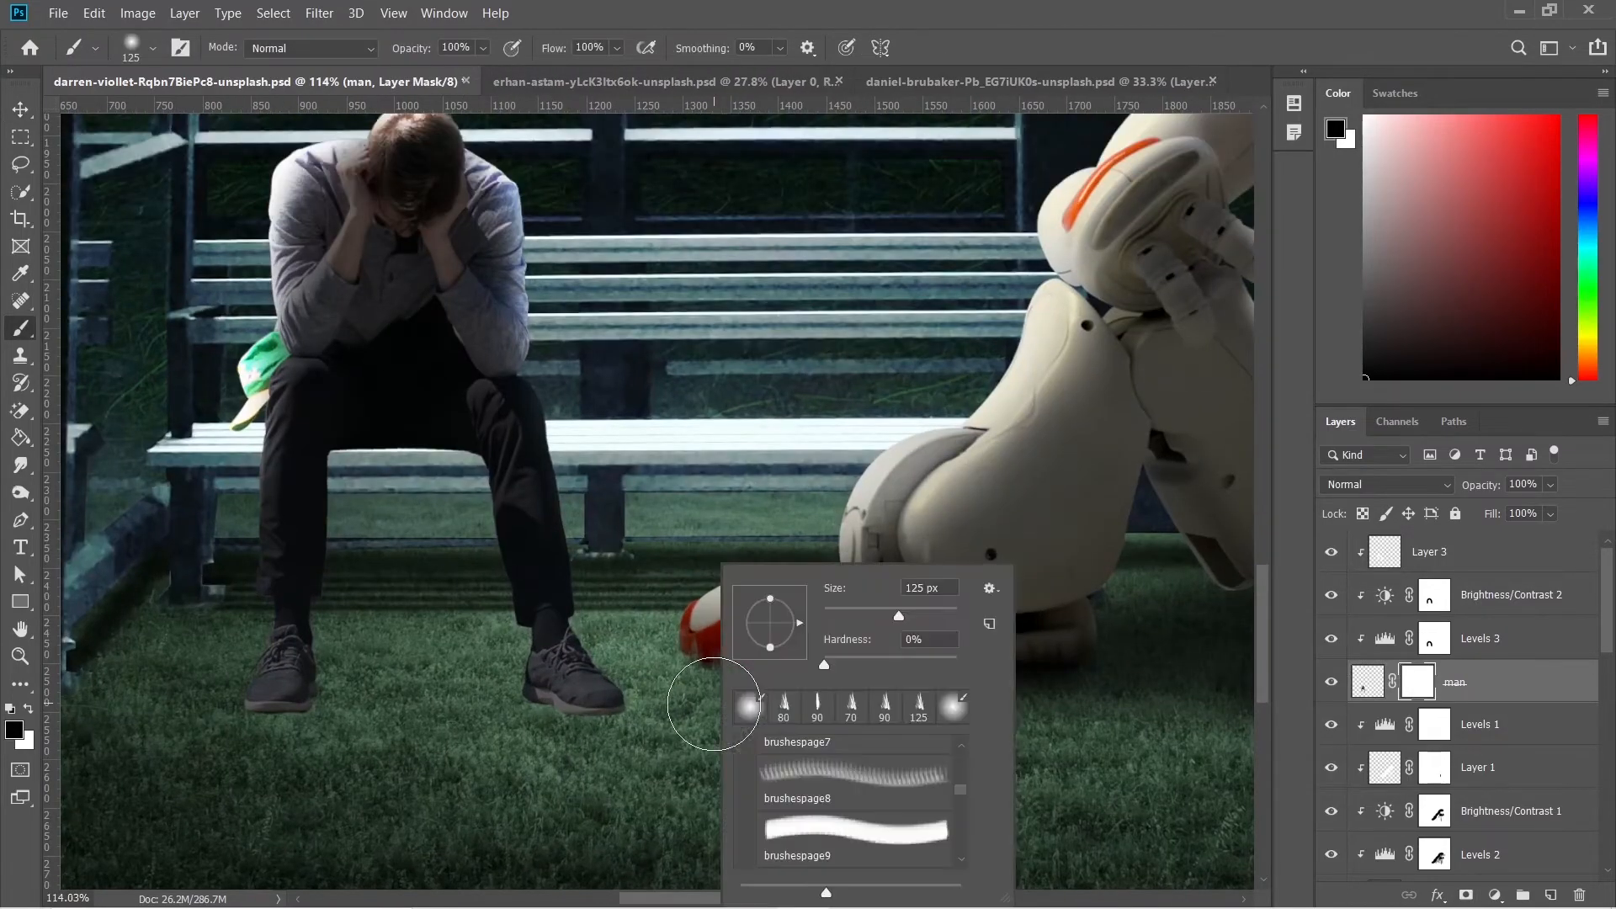
left_click(786, 709)
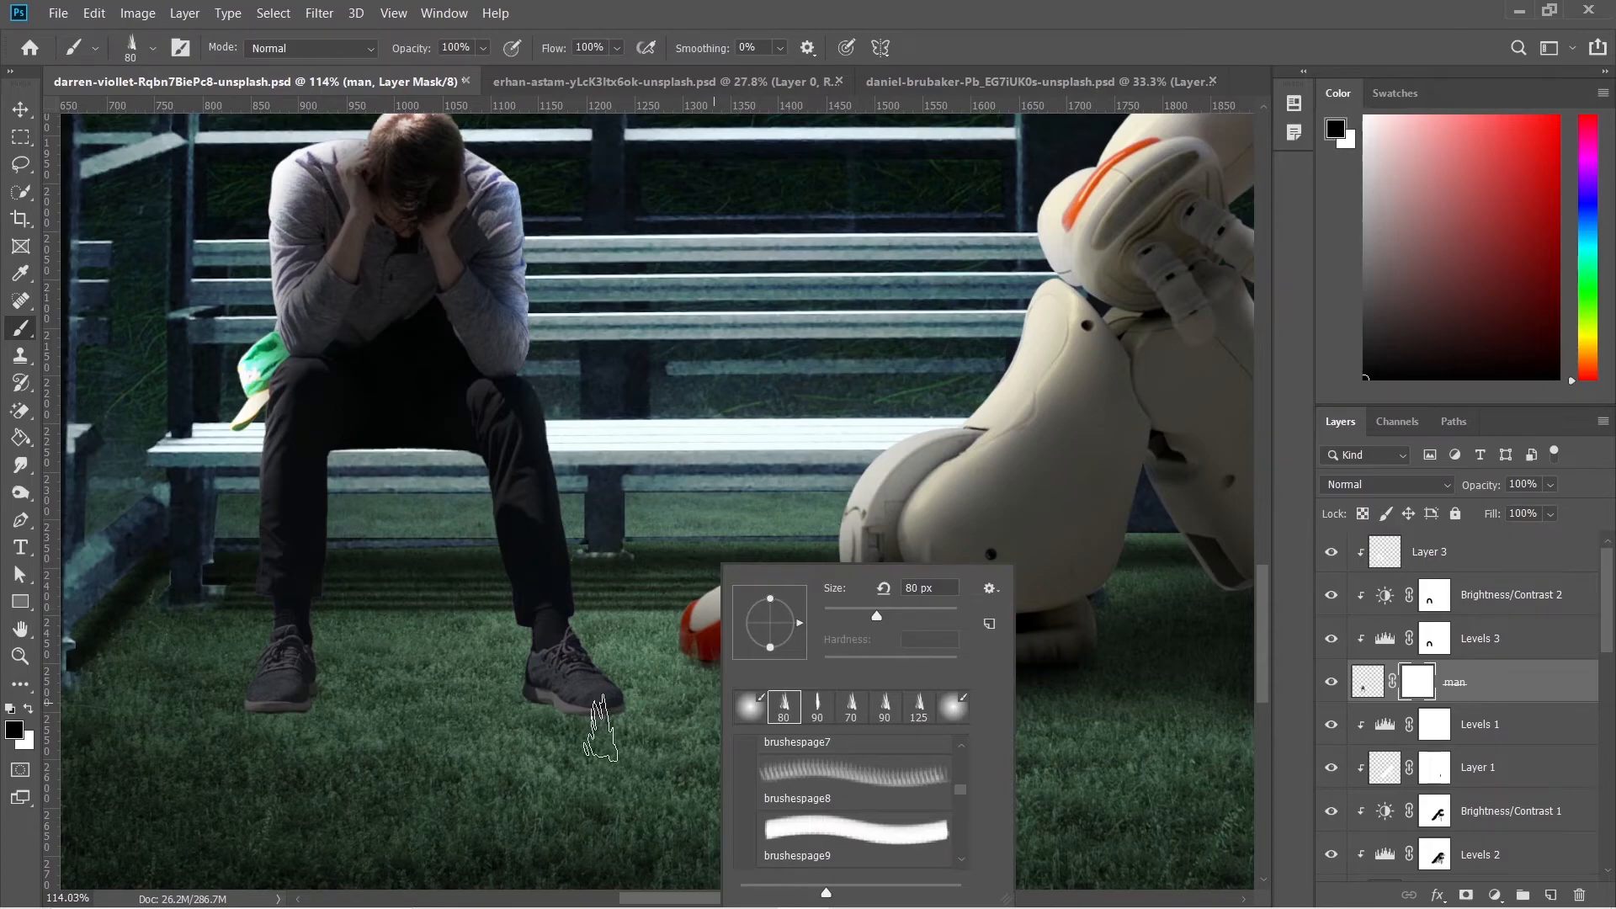
left_click(604, 751)
left_click(526, 734)
left_click(549, 726)
right_click(620, 682)
left_click(723, 705)
left_click(581, 741)
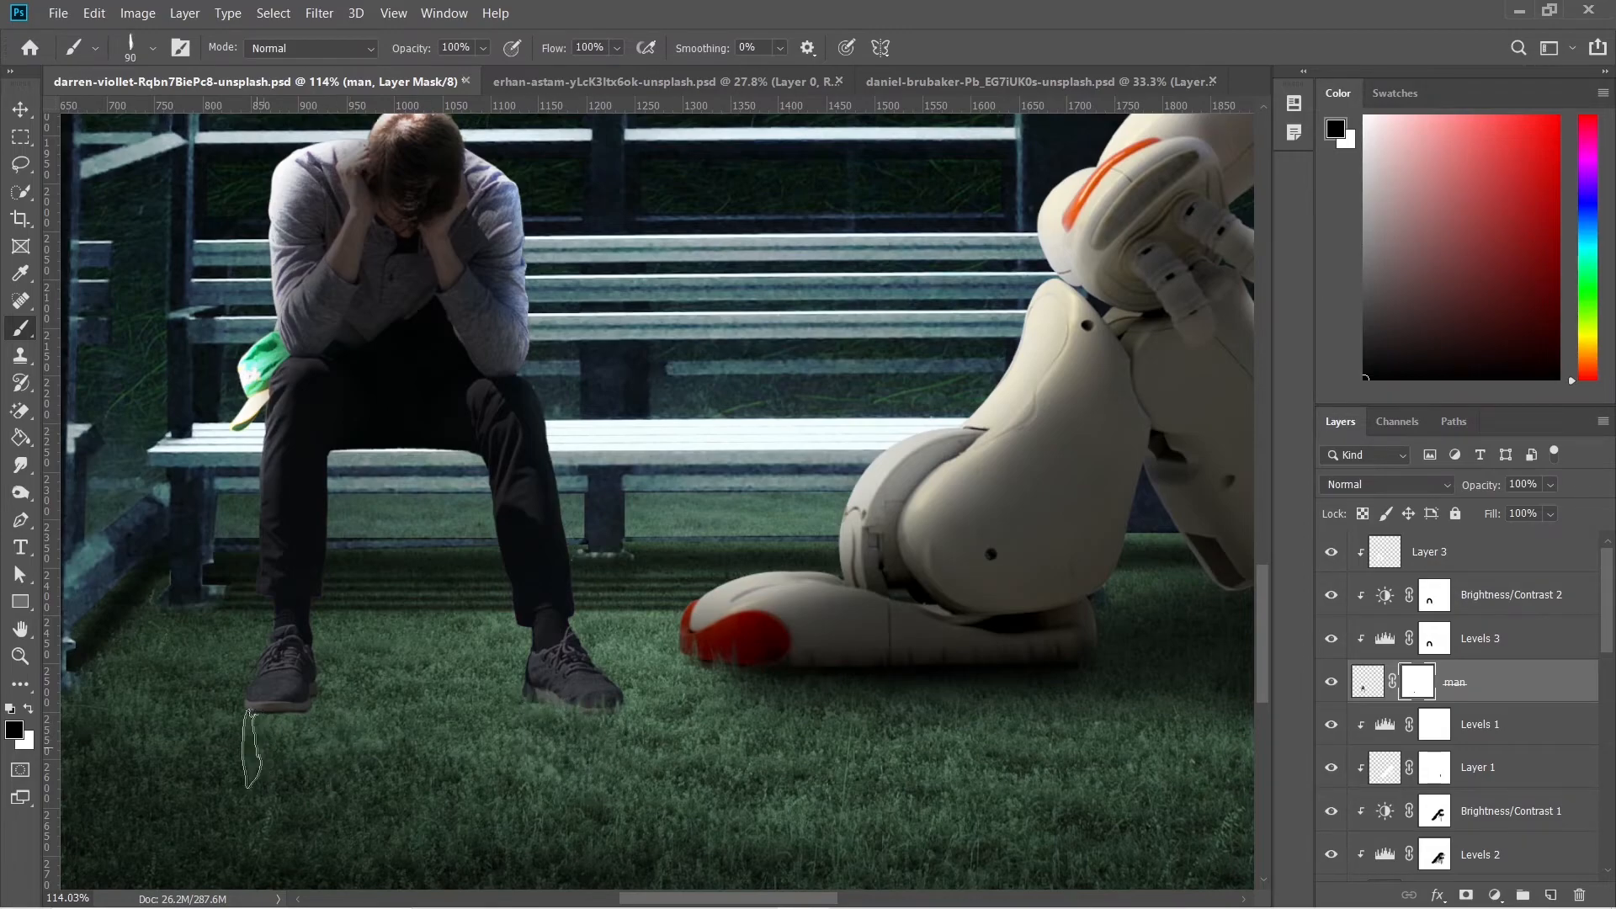
right_click(286, 734)
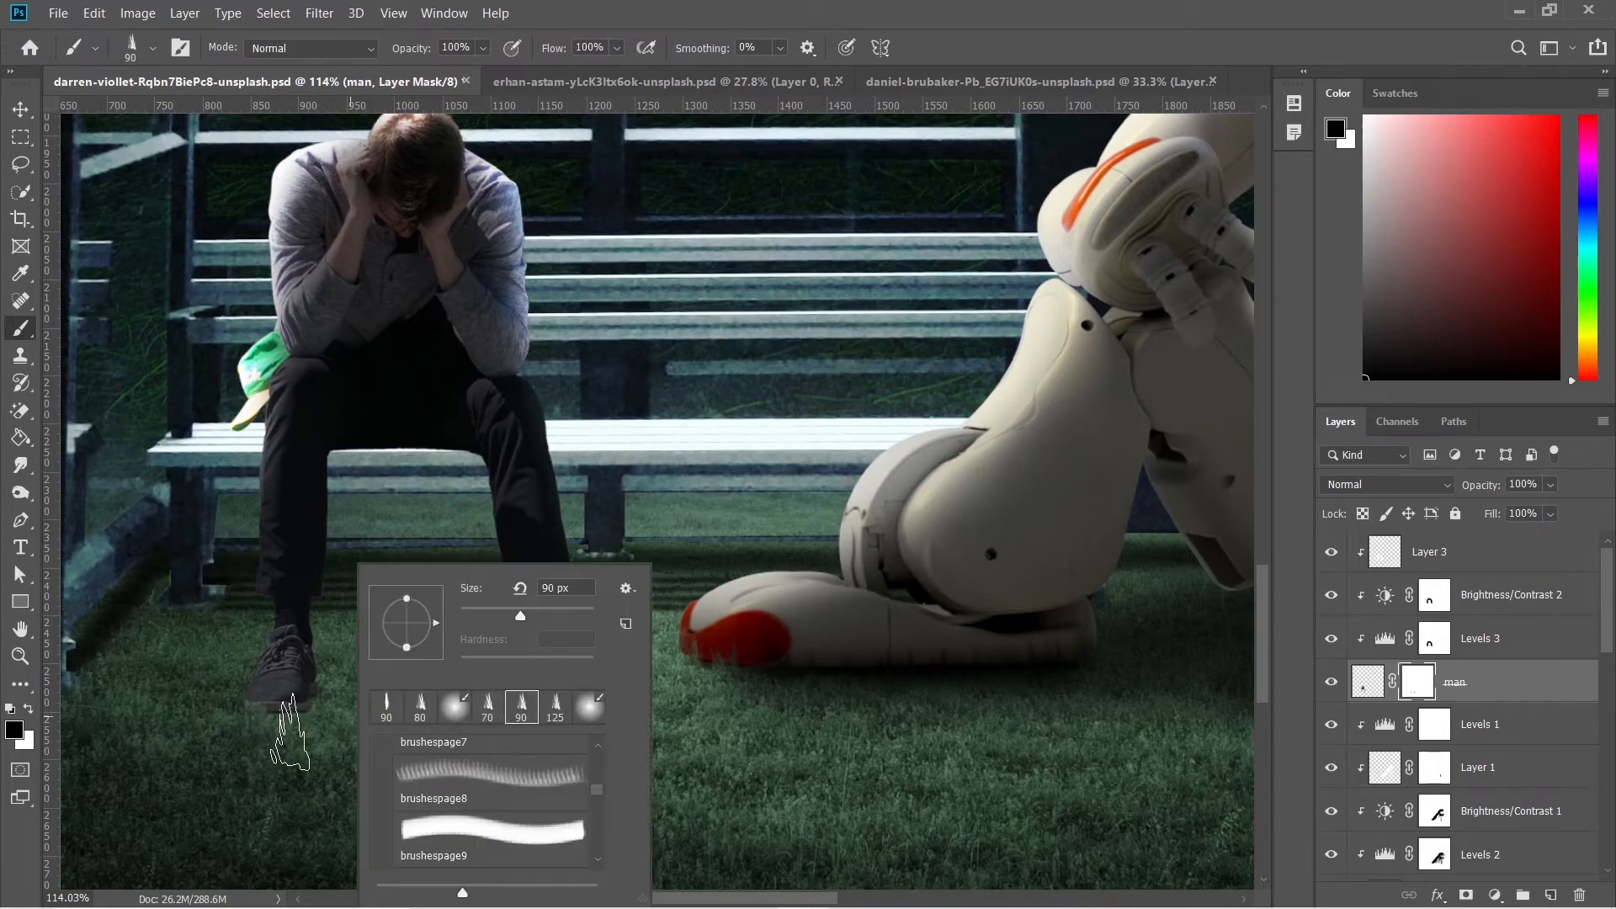
left_click(274, 745)
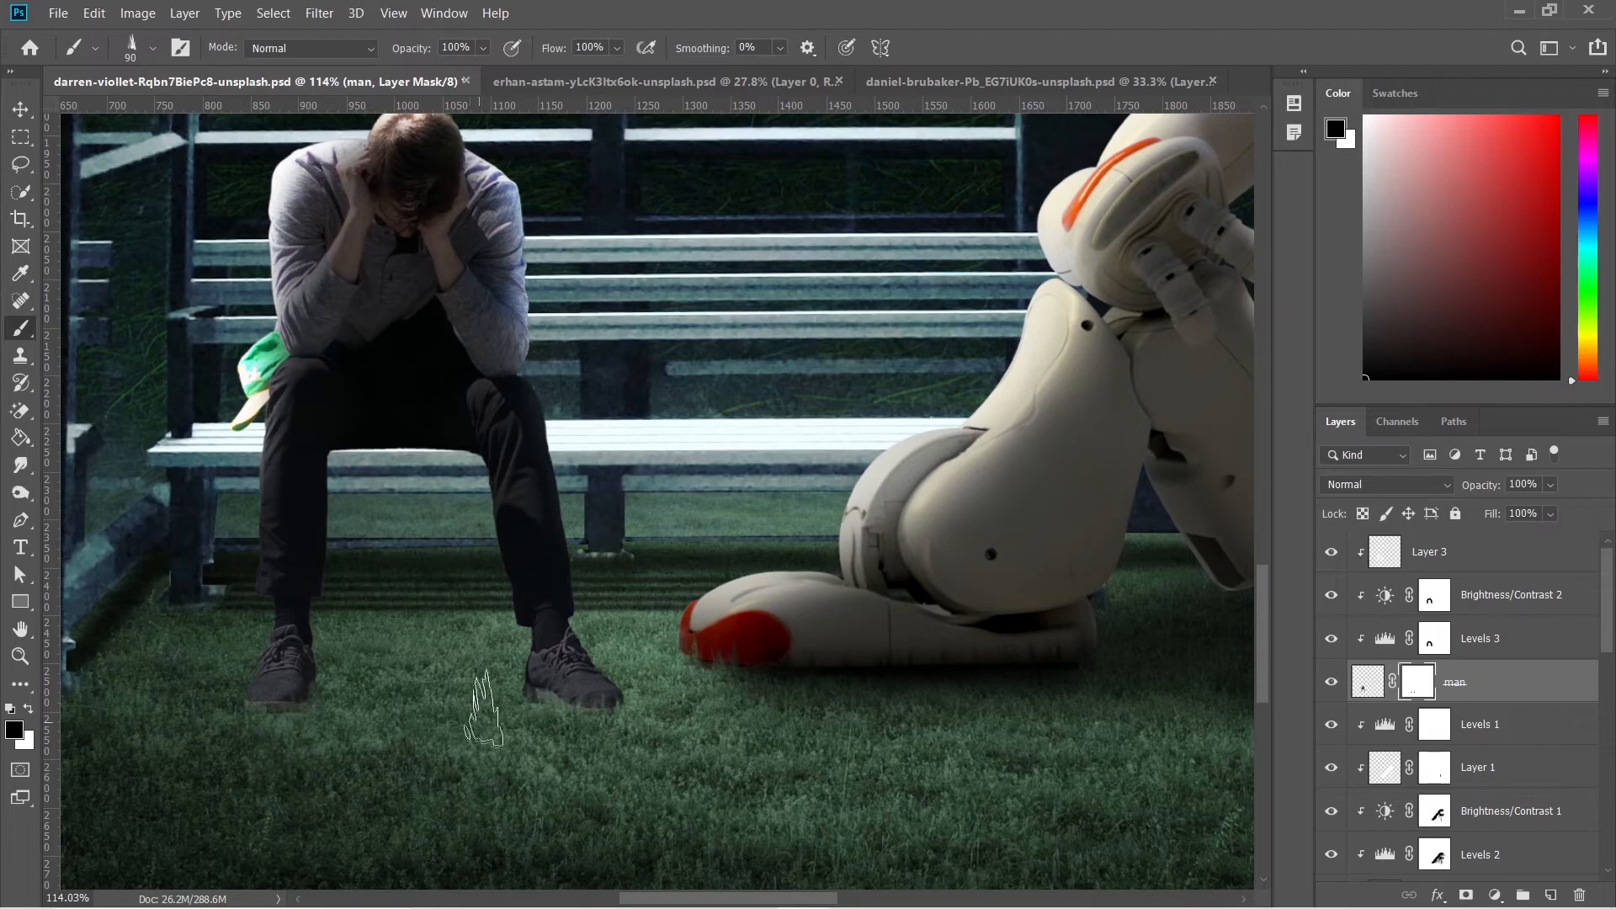
key("ctrl+0")
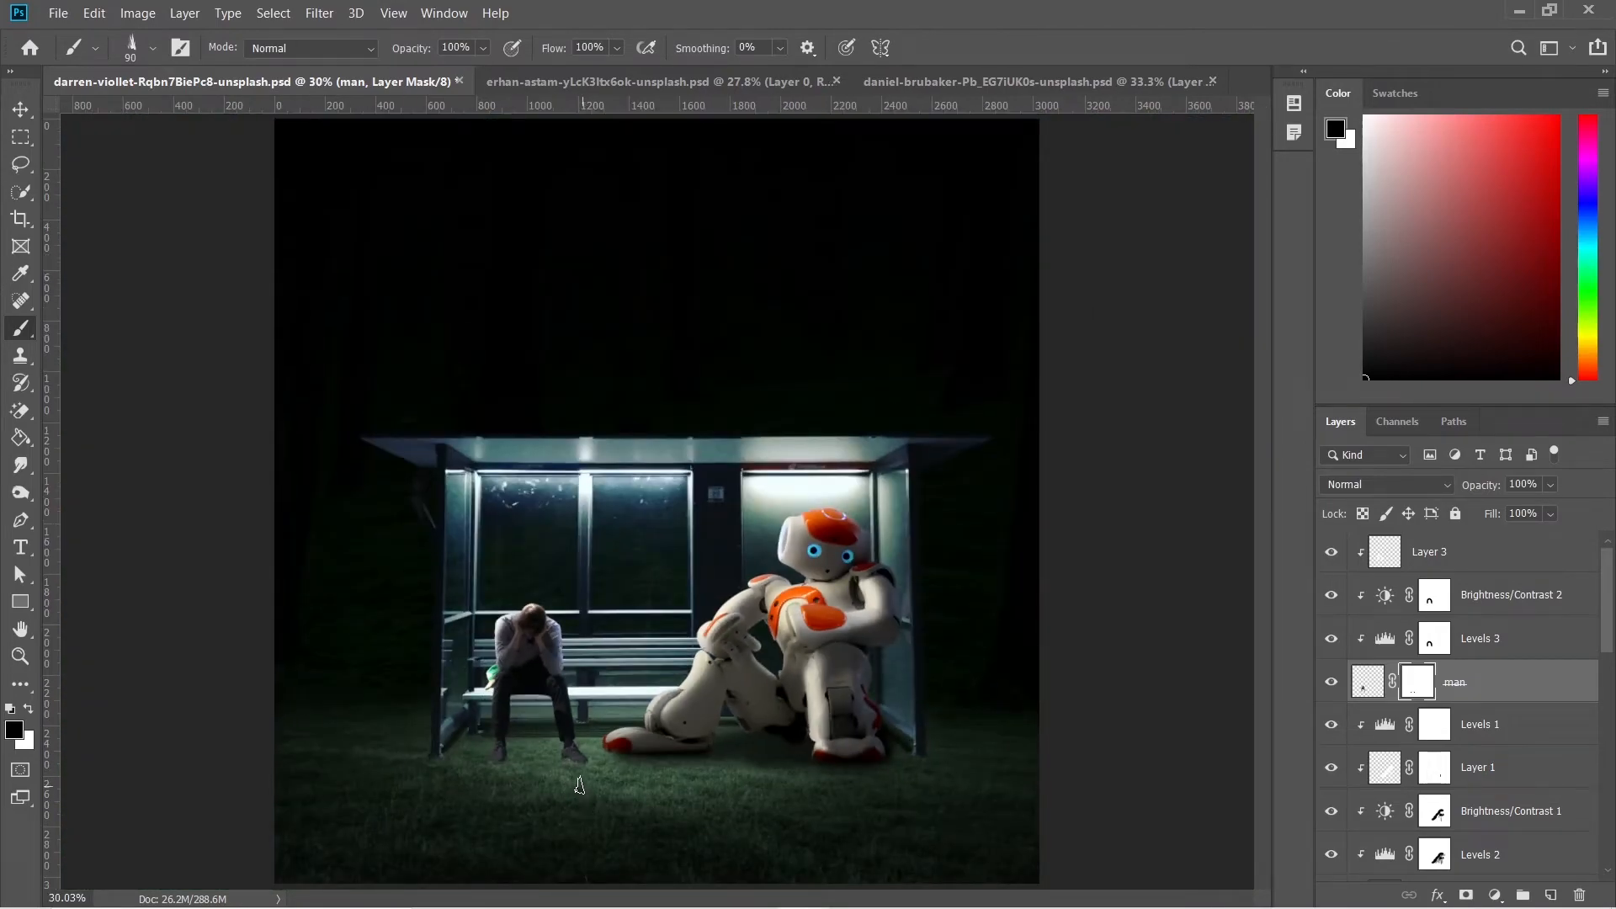
Create a new layer directly beneath the man layer and name it "man shadow"
key("v")
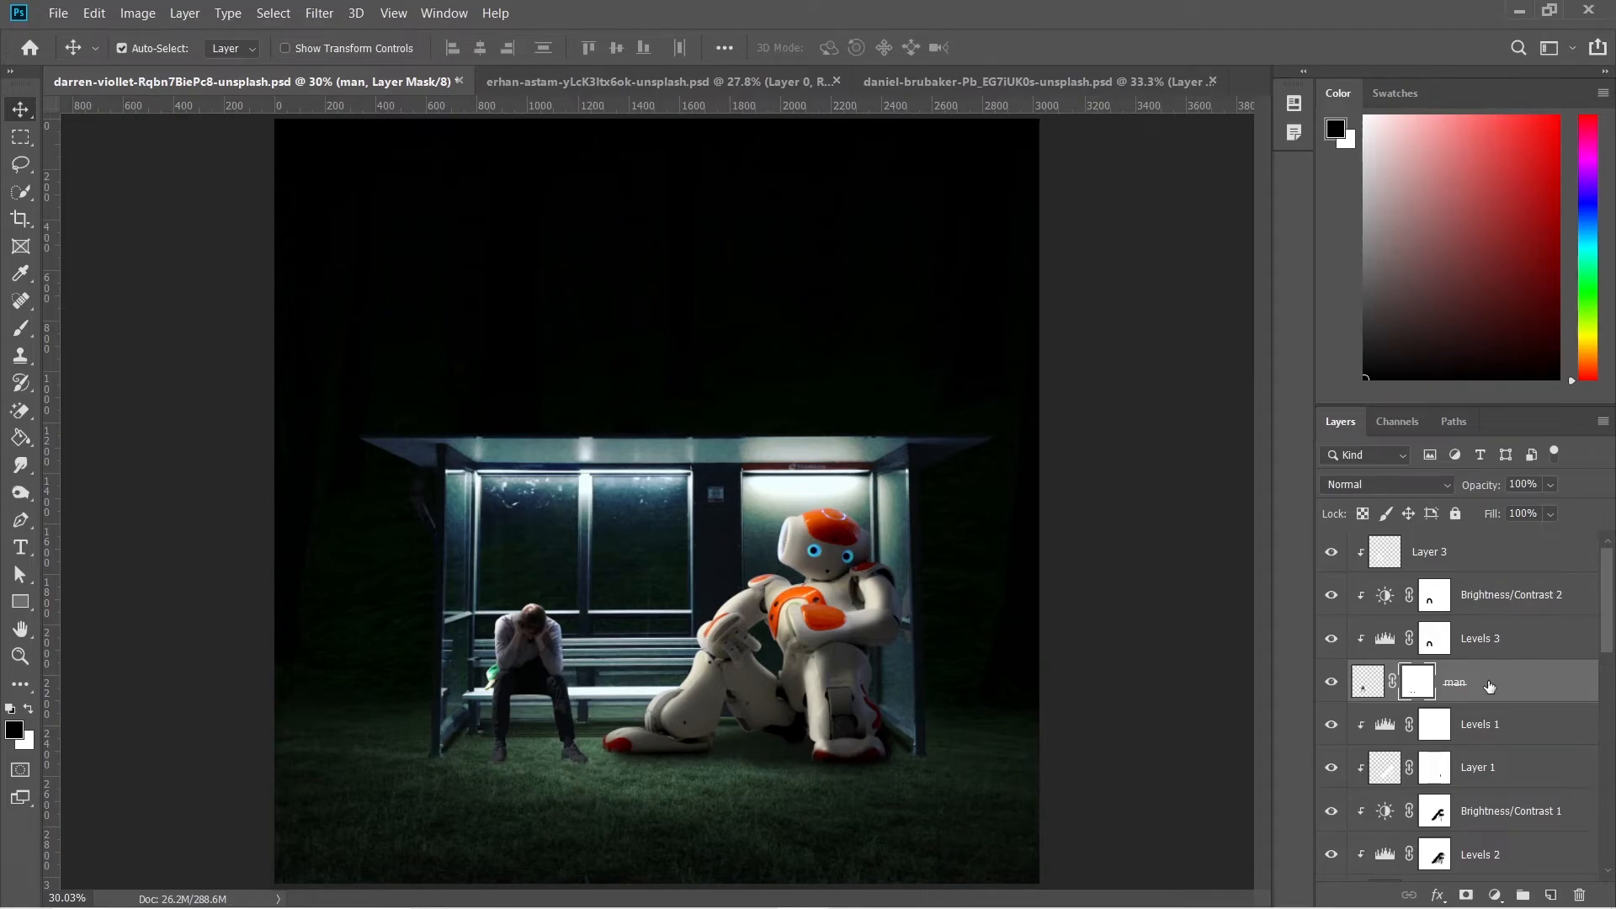
key("x")
left_click(1551, 895, "ctrl")
double_click(1420, 727)
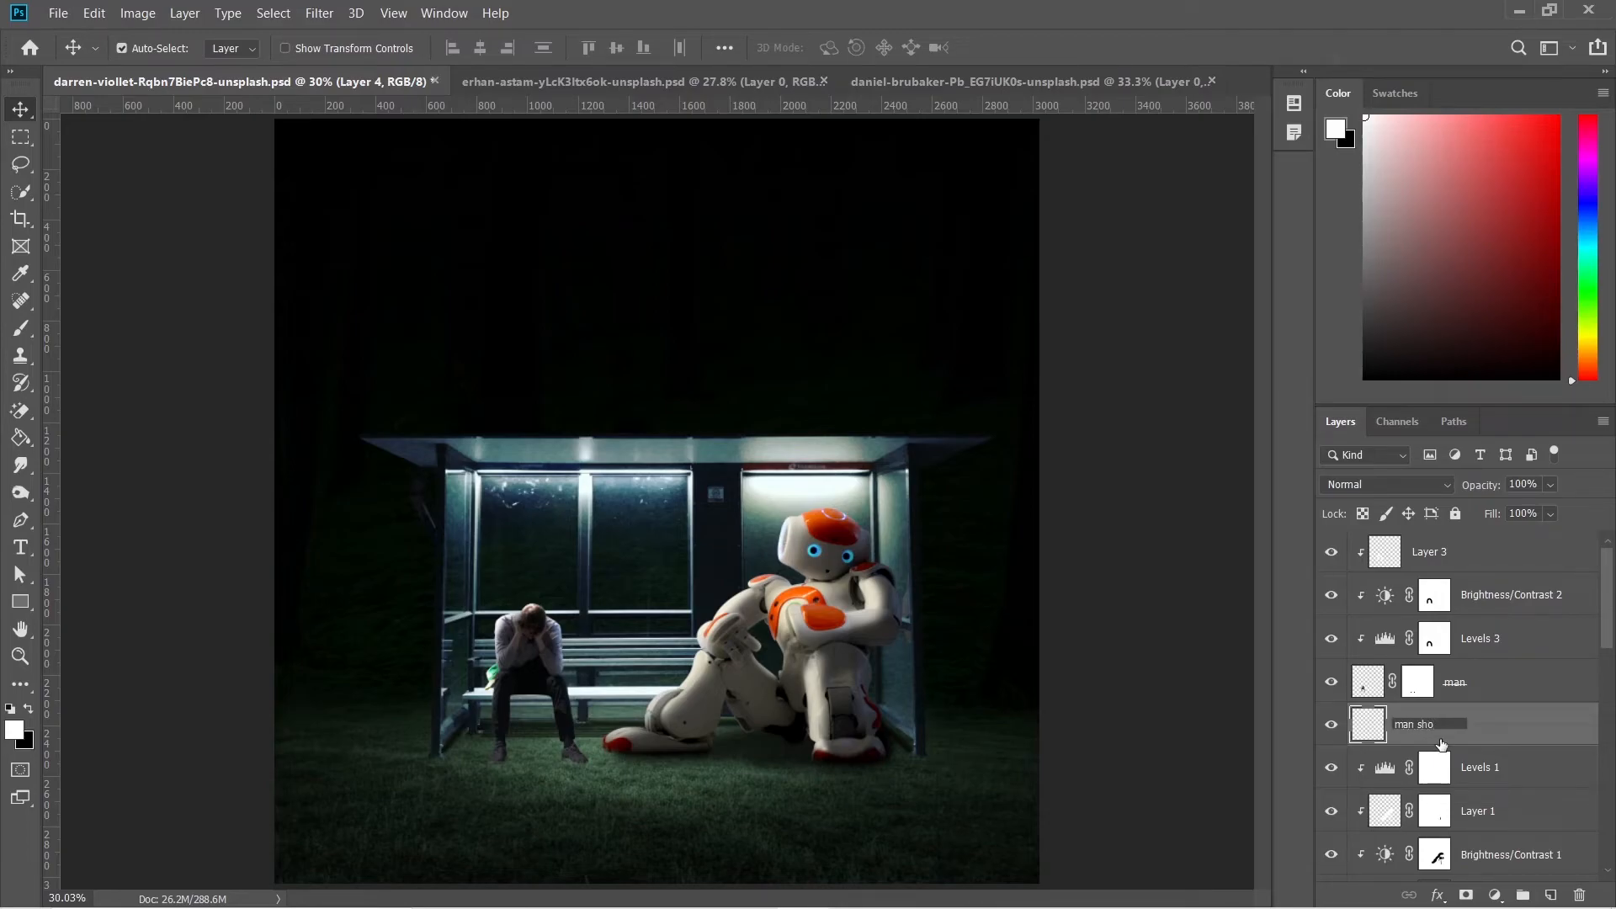
type("man shadow")
key("Return")
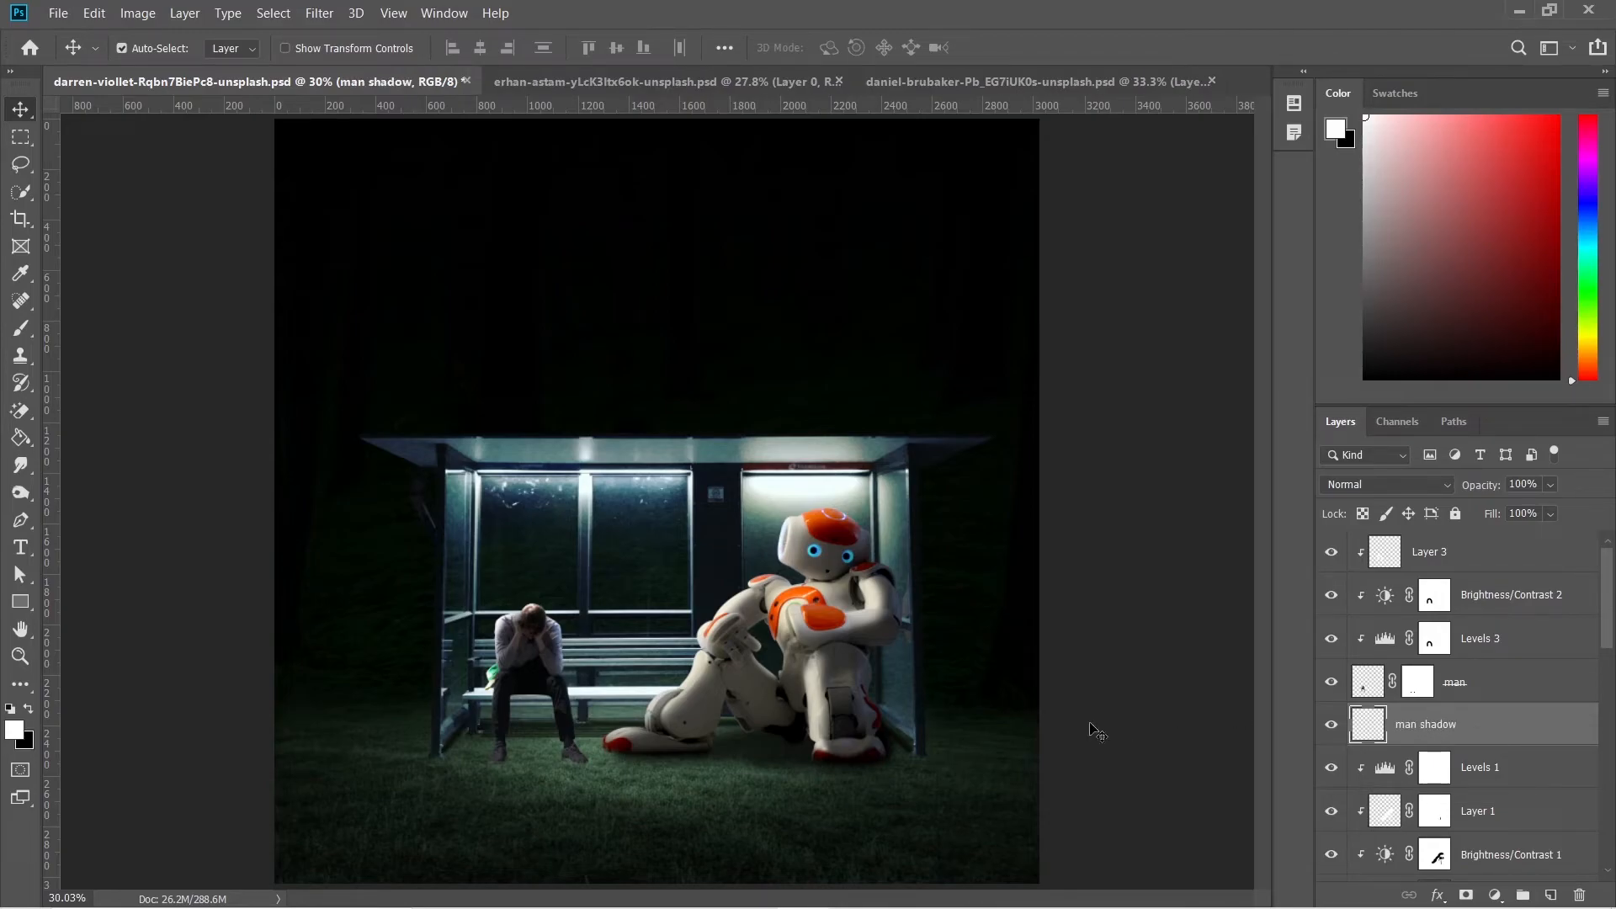
Paint a black shadow on the ground between the man's lower legs and feet with a soft round 60 px brush at 100% opacity
key("b")
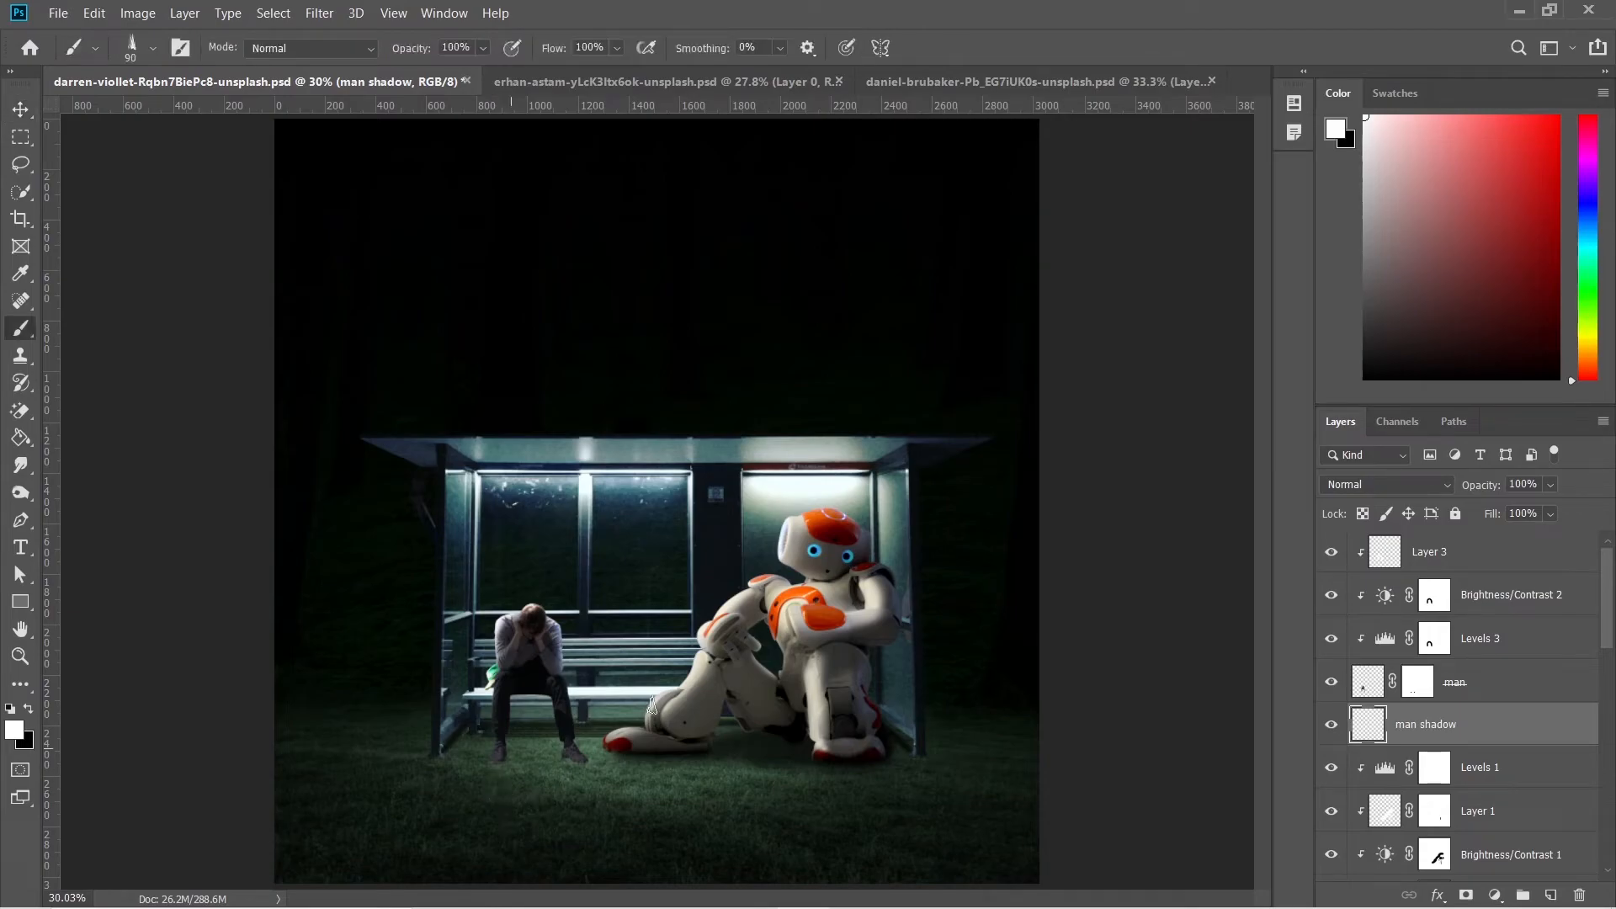
right_click(724, 661)
left_click(960, 711)
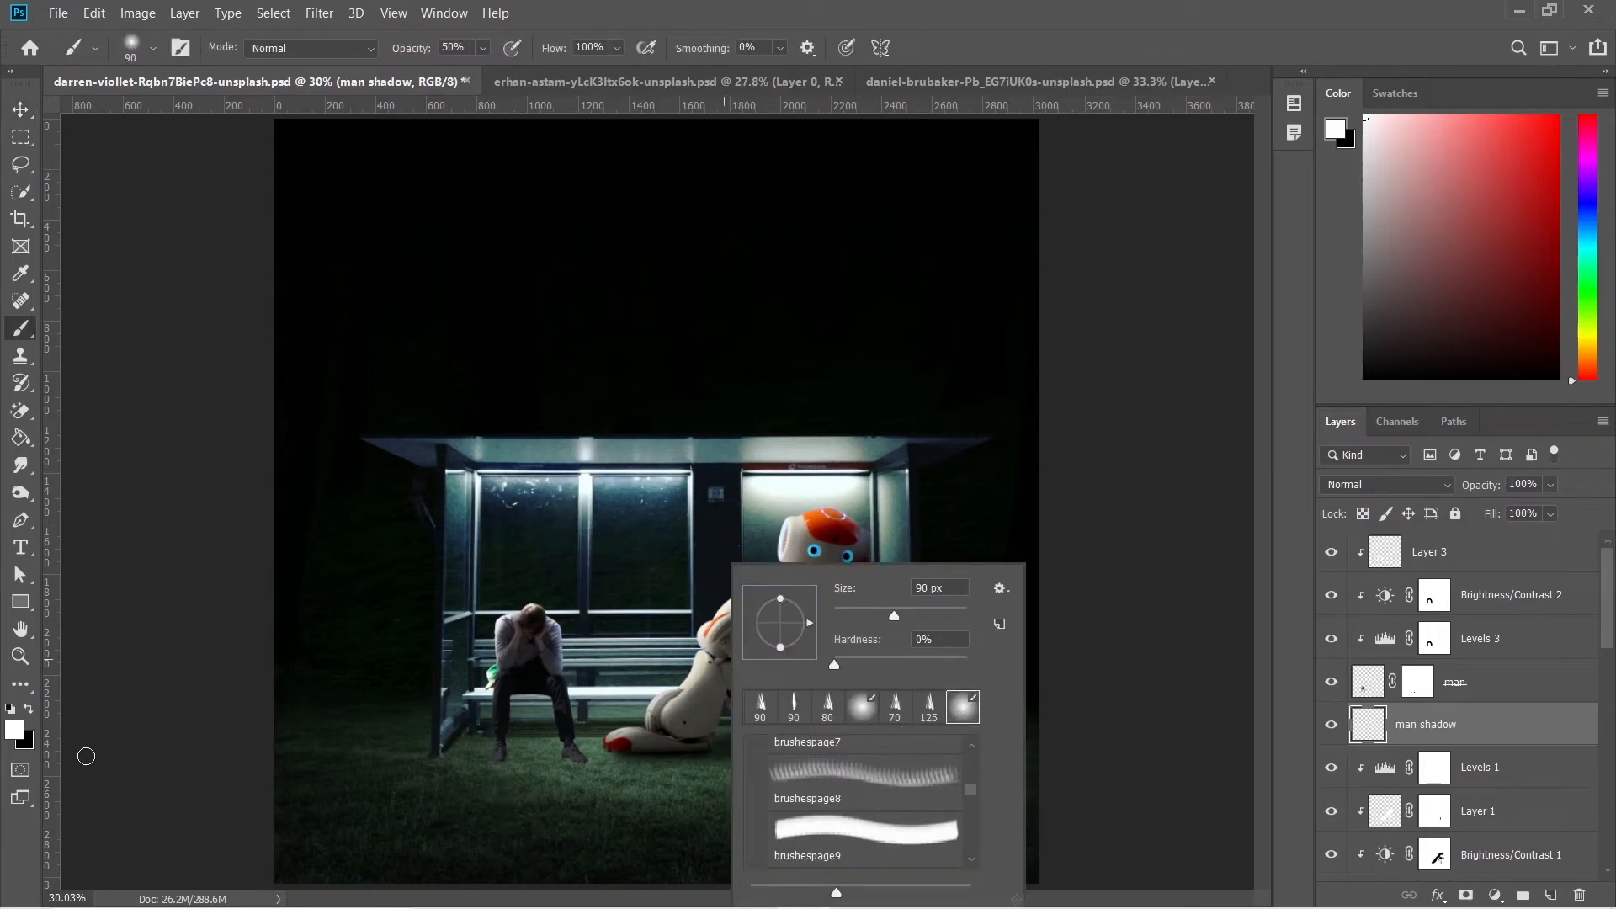
left_click(29, 712)
scroll(509, 715, "up", 5)
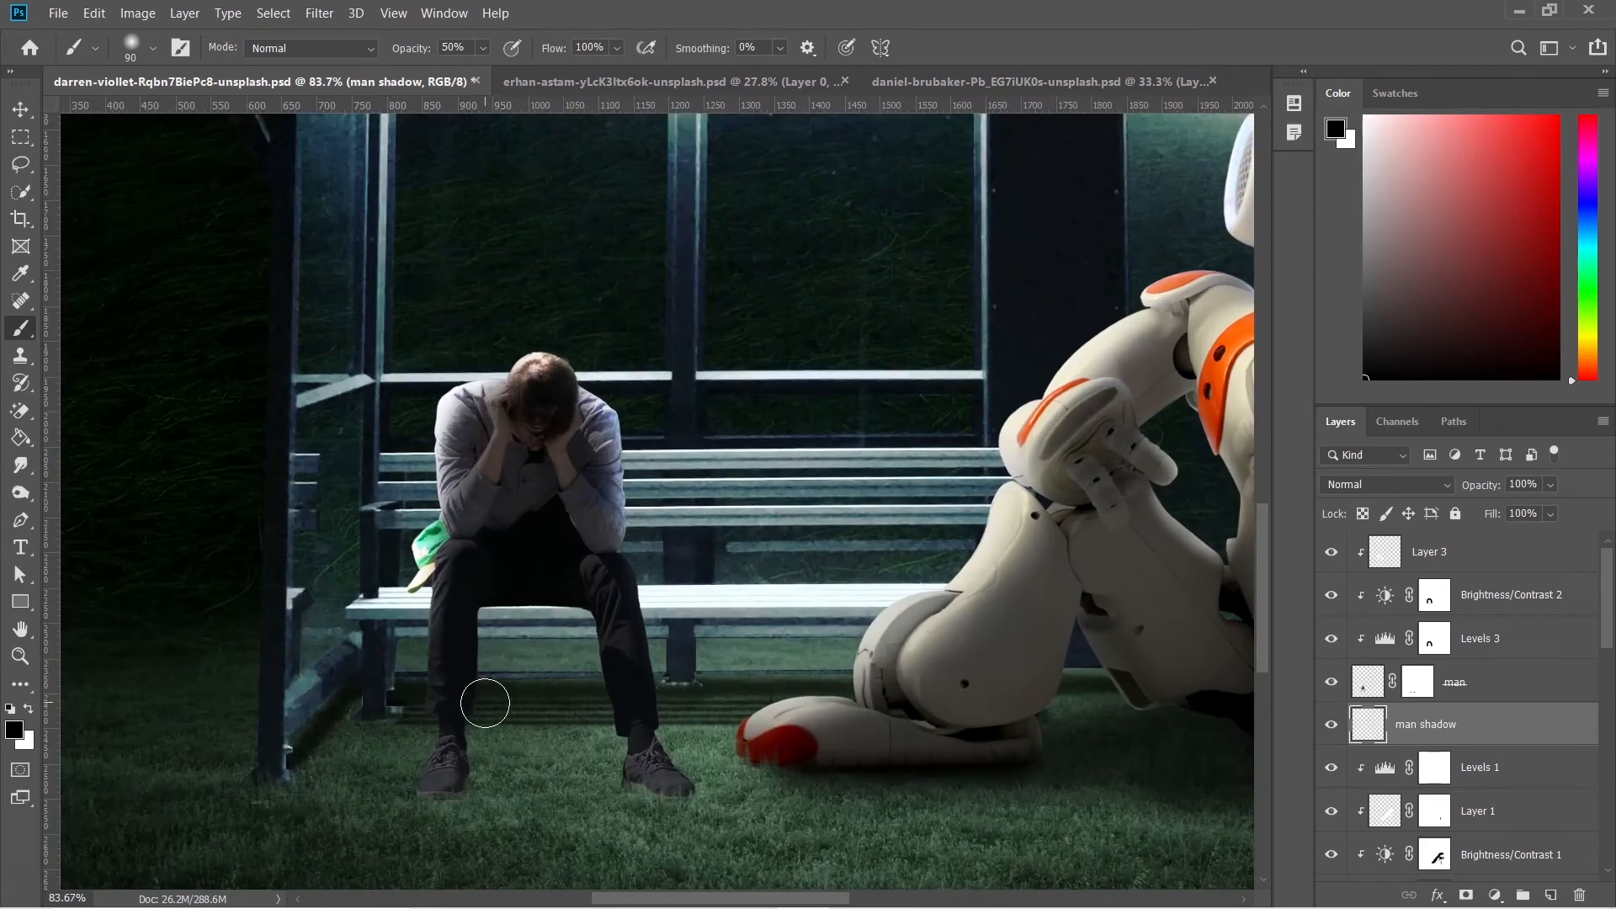
key("bracketleft")
key("bracketleft")
key("bracketleft")
left_click_drag(480, 710, 621, 714)
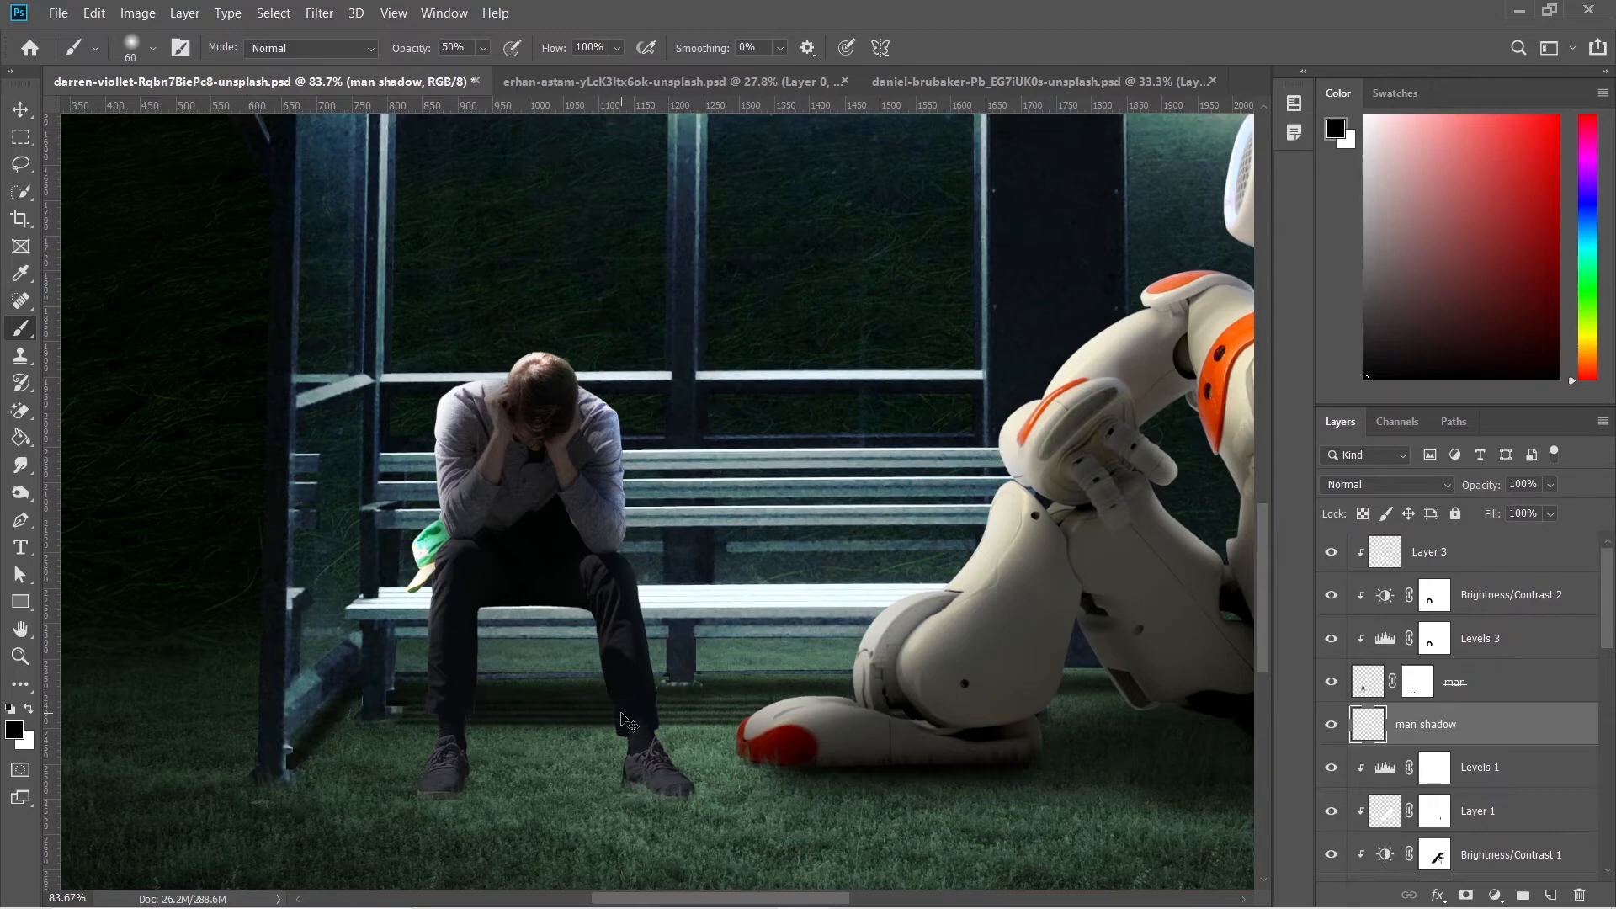
key("ctrl+z")
left_click_drag(412, 50, 744, 51)
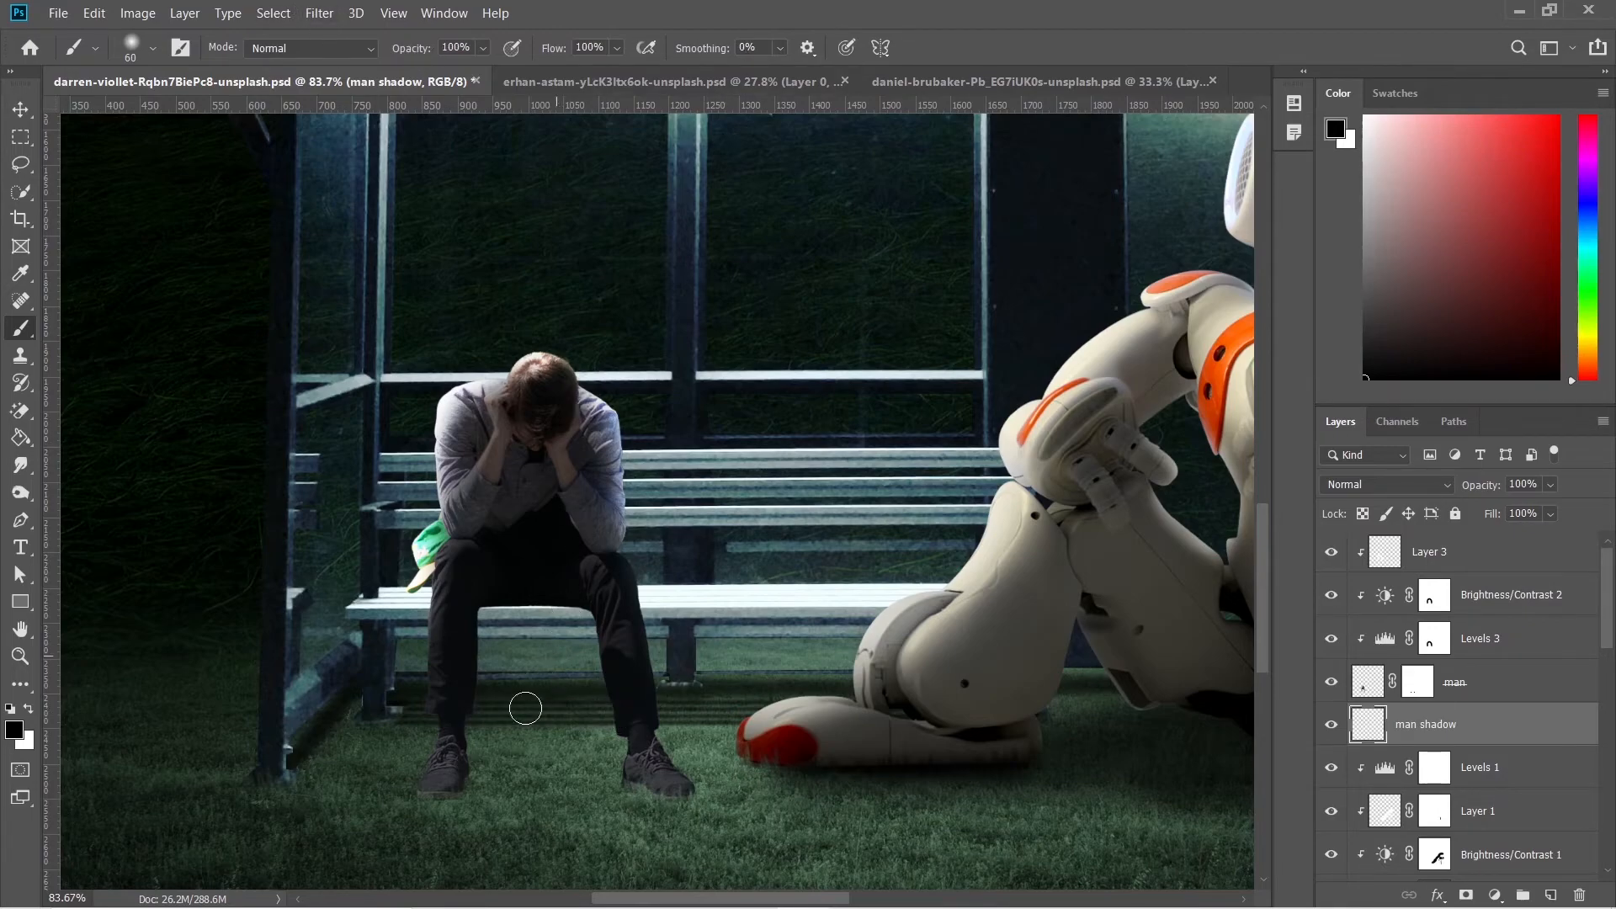
left_click_drag(464, 707, 623, 714)
left_click_drag(468, 762, 502, 707)
mouse_move(659, 768)
left_mouse_down()
mouse_move(584, 705)
mouse_move(482, 724)
mouse_move(508, 745)
mouse_move(584, 730)
mouse_move(501, 723)
mouse_move(597, 730)
mouse_move(530, 782)
left_mouse_up()
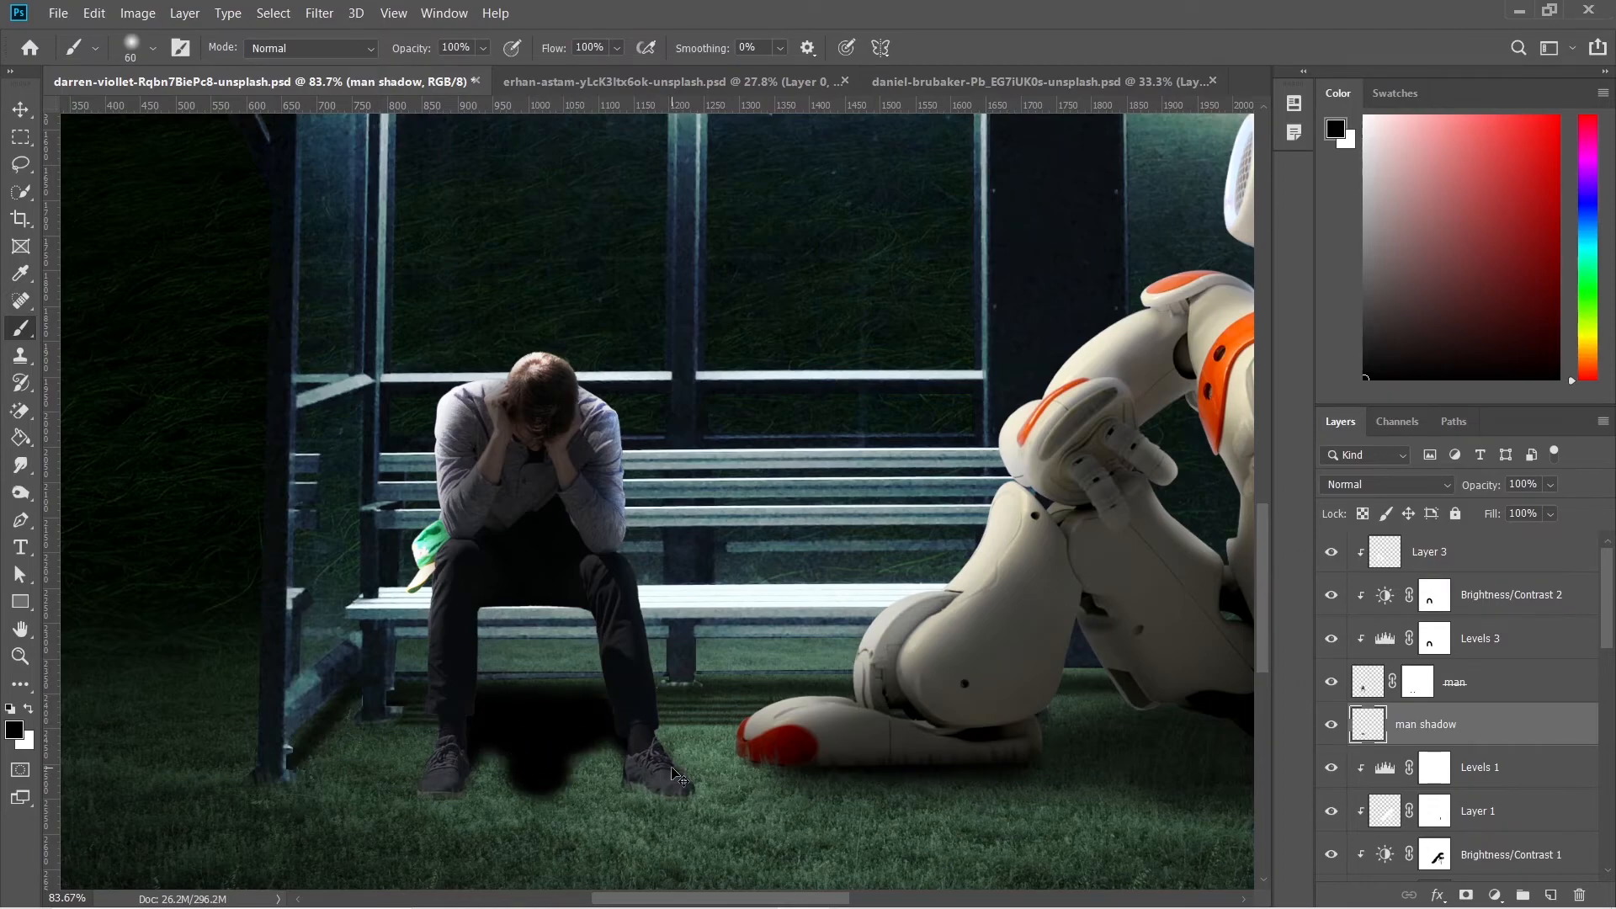
Lower the man shadow layer's opacity to 78% and compare the image with and without the shadow
key("ctrl+0")
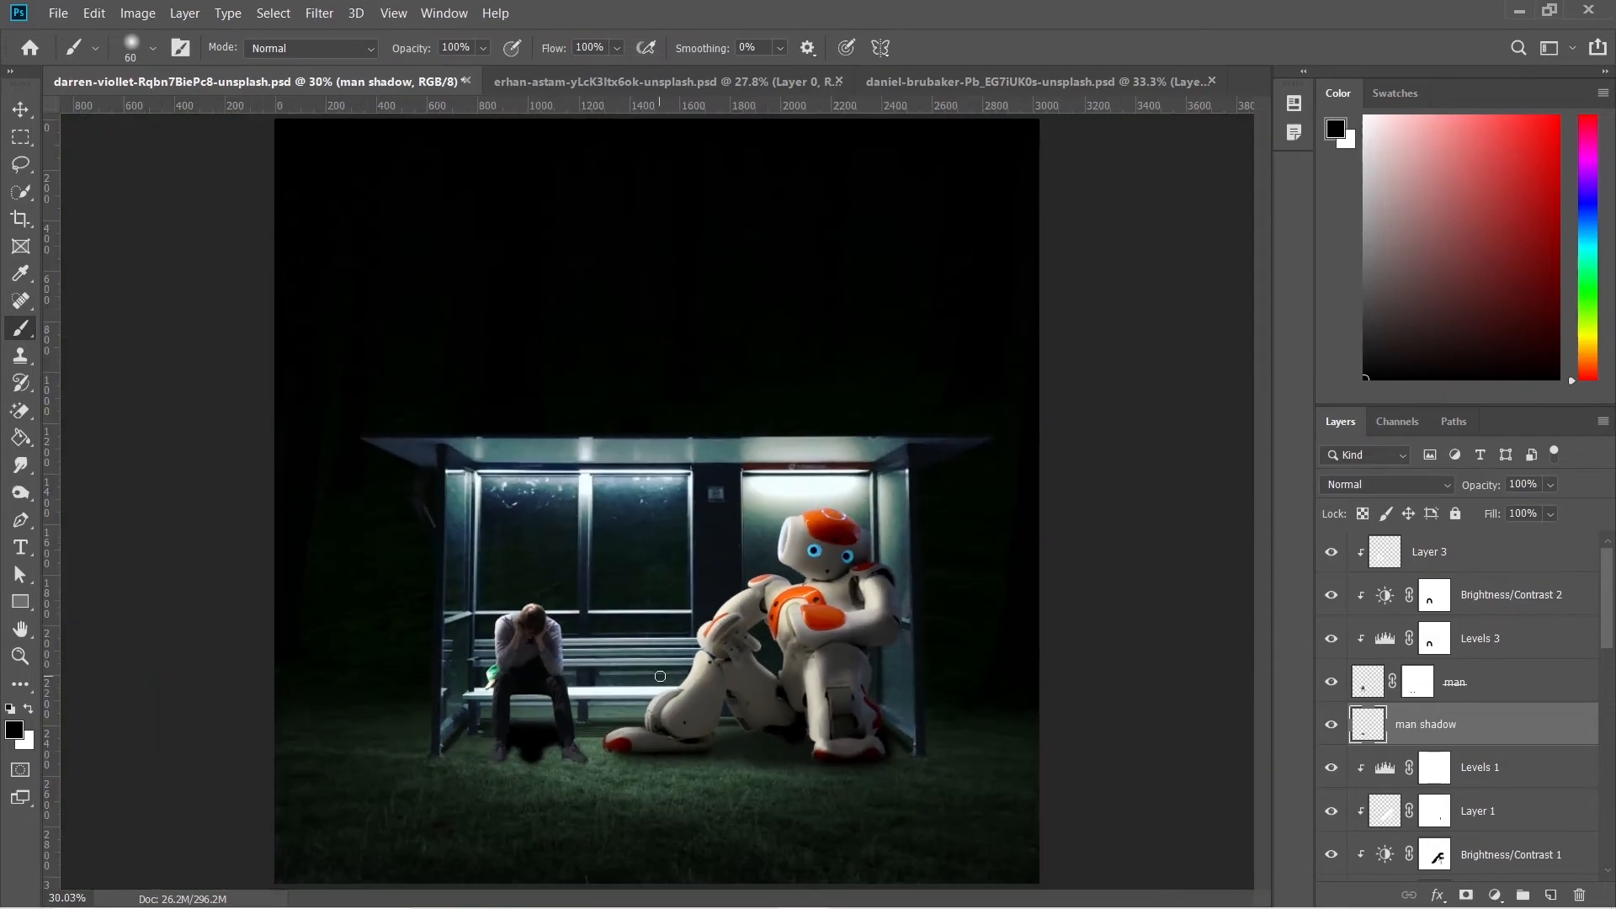
left_click(1529, 484)
type("78")
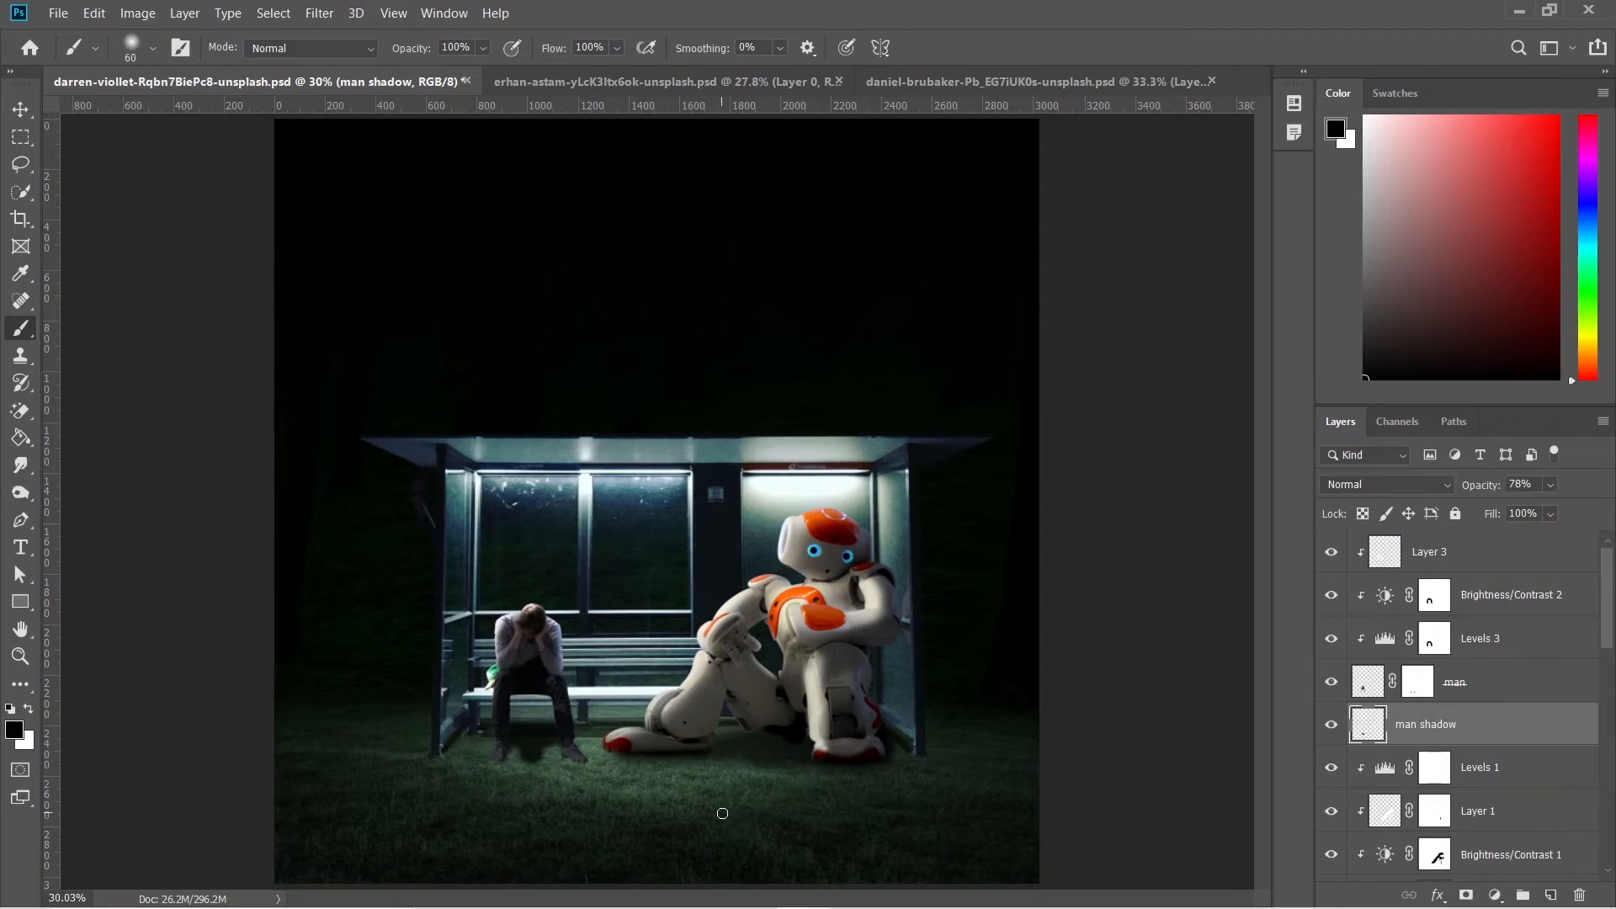
left_click(1334, 724)
left_click(1334, 724)
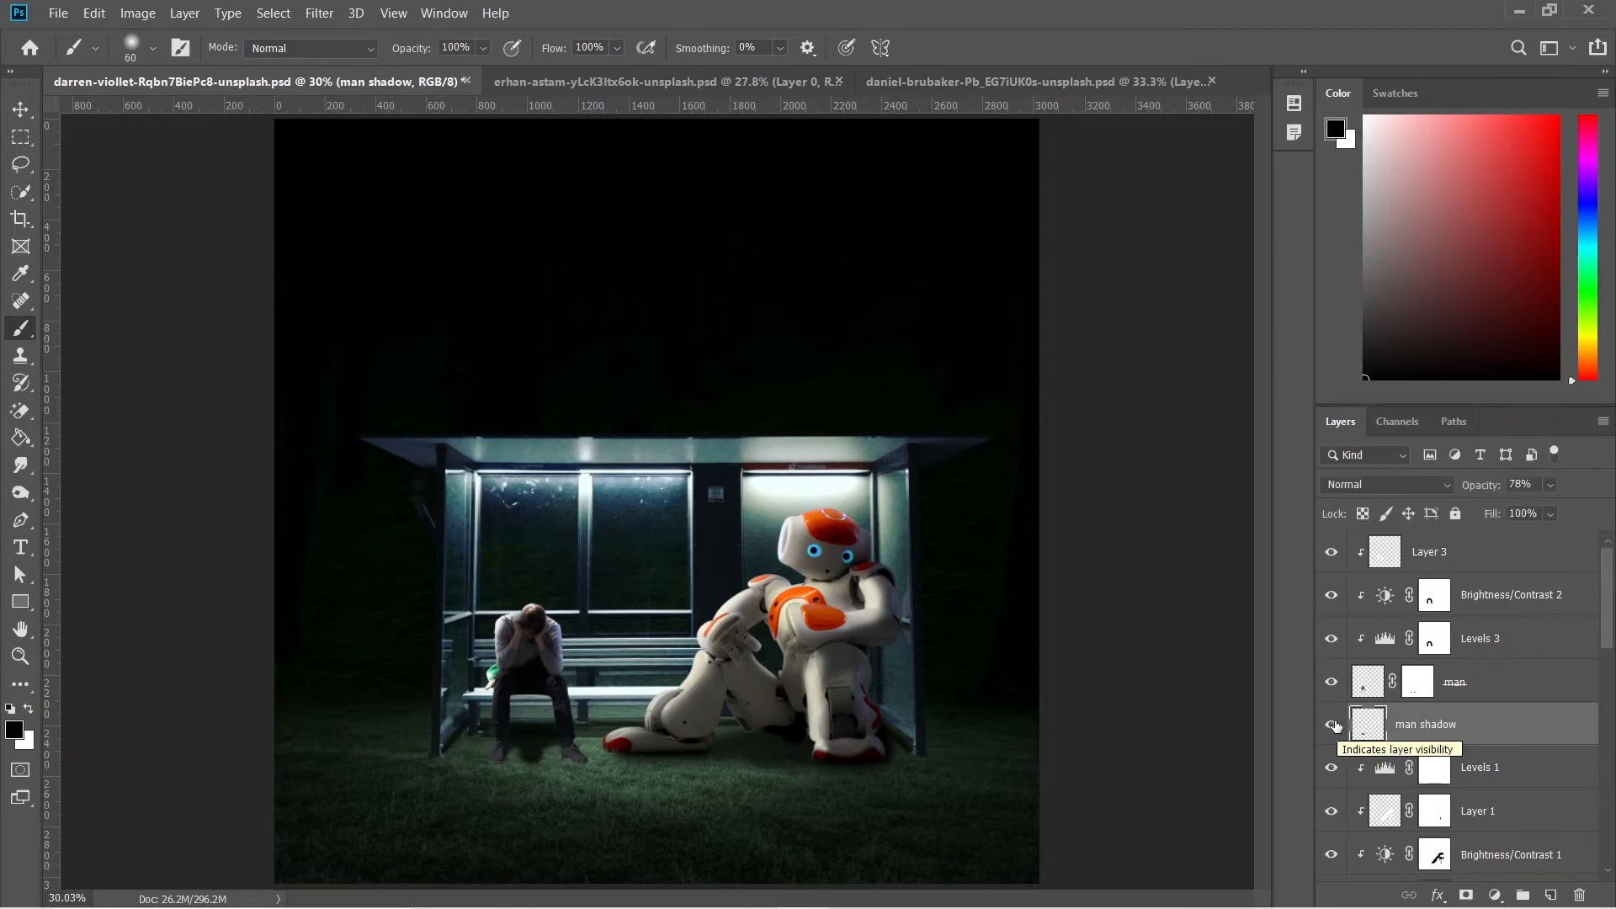
Create another layer directly above the man shadow layer and name it "man shadow2"
left_click(1551, 895)
double_click(1423, 724)
type("man shadow2")
key("Return")
Paint a black shadow on the bench seat between the man's thighs with a soft 50 px brush on the man shadow2 layer
key("bracketleft")
key("bracketleft")
key("bracketleft")
key("bracketleft")
key("bracketleft")
scroll(496, 718, "up", 6)
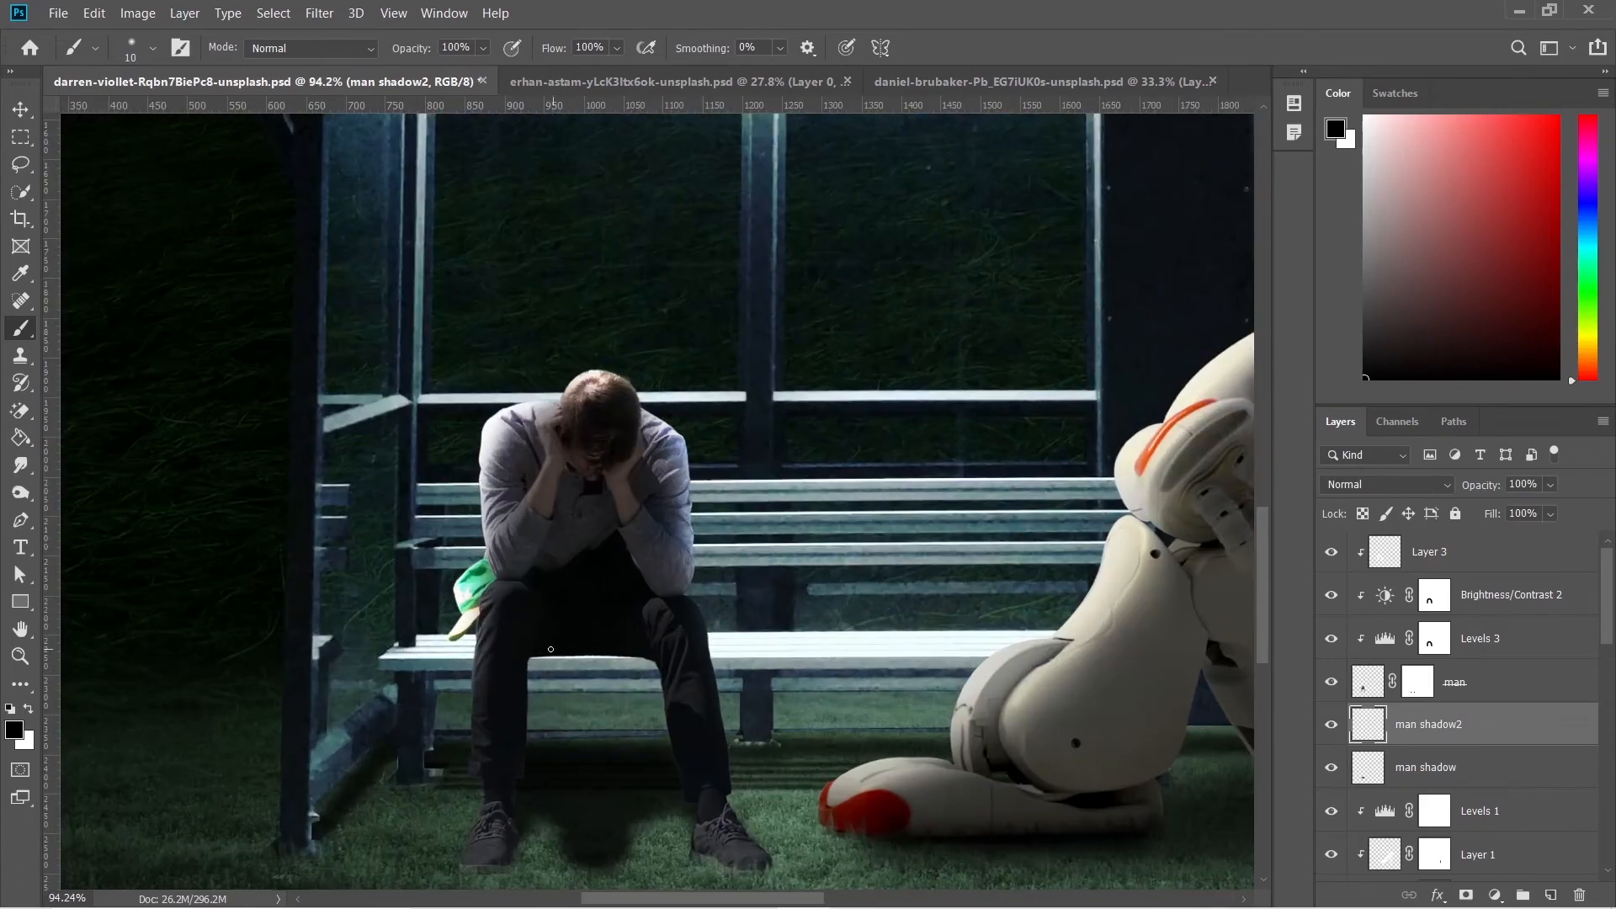
key("bracketright")
key("bracketright")
key("bracketright")
key("bracketright")
key("bracketright")
key("bracketright")
mouse_move(531, 646)
left_mouse_down()
mouse_move(657, 647)
mouse_move(503, 649)
left_mouse_up()
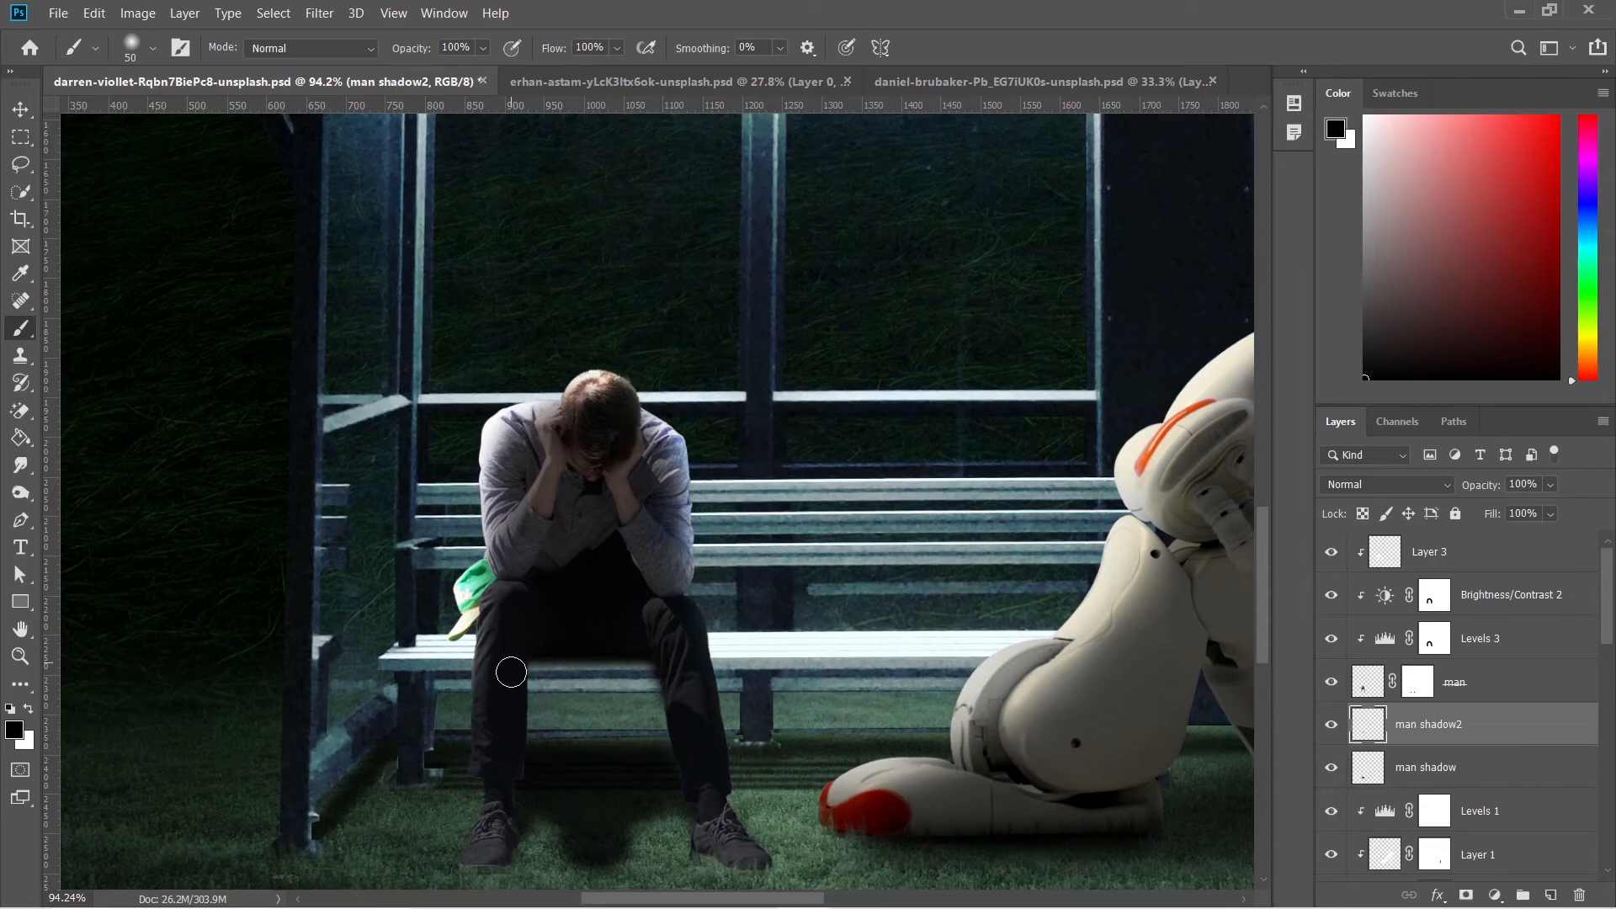
Extend the bench seat shadow into the edges along both of the man's legs with a smaller 30–35 px brush
scroll(545, 711, "up", 3)
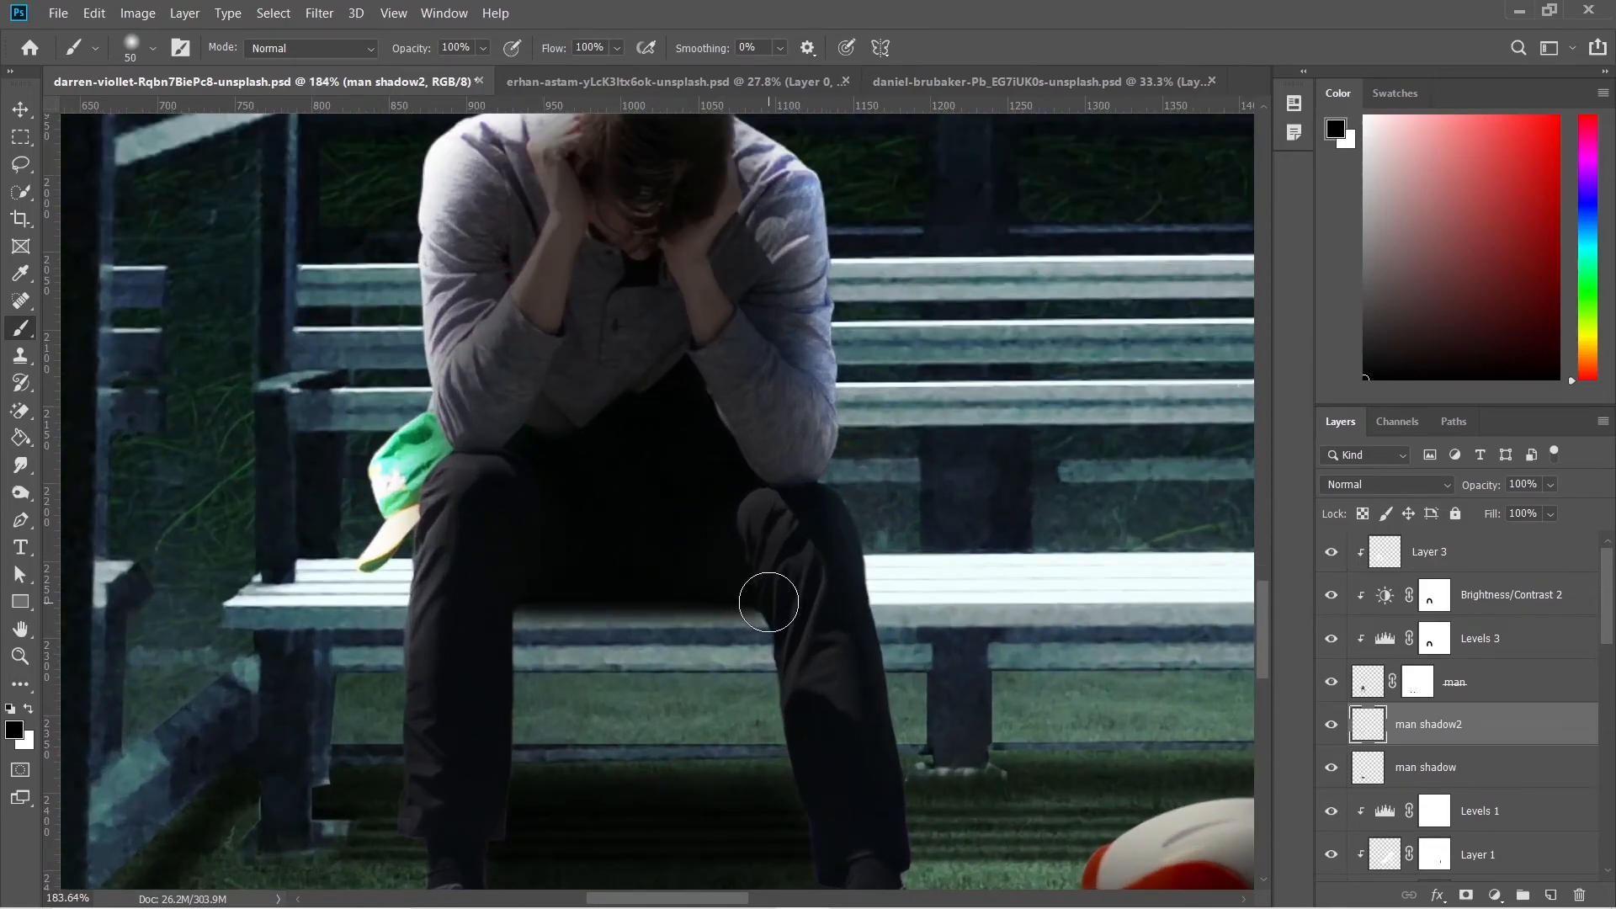
key("bracketleft")
key("bracketleft")
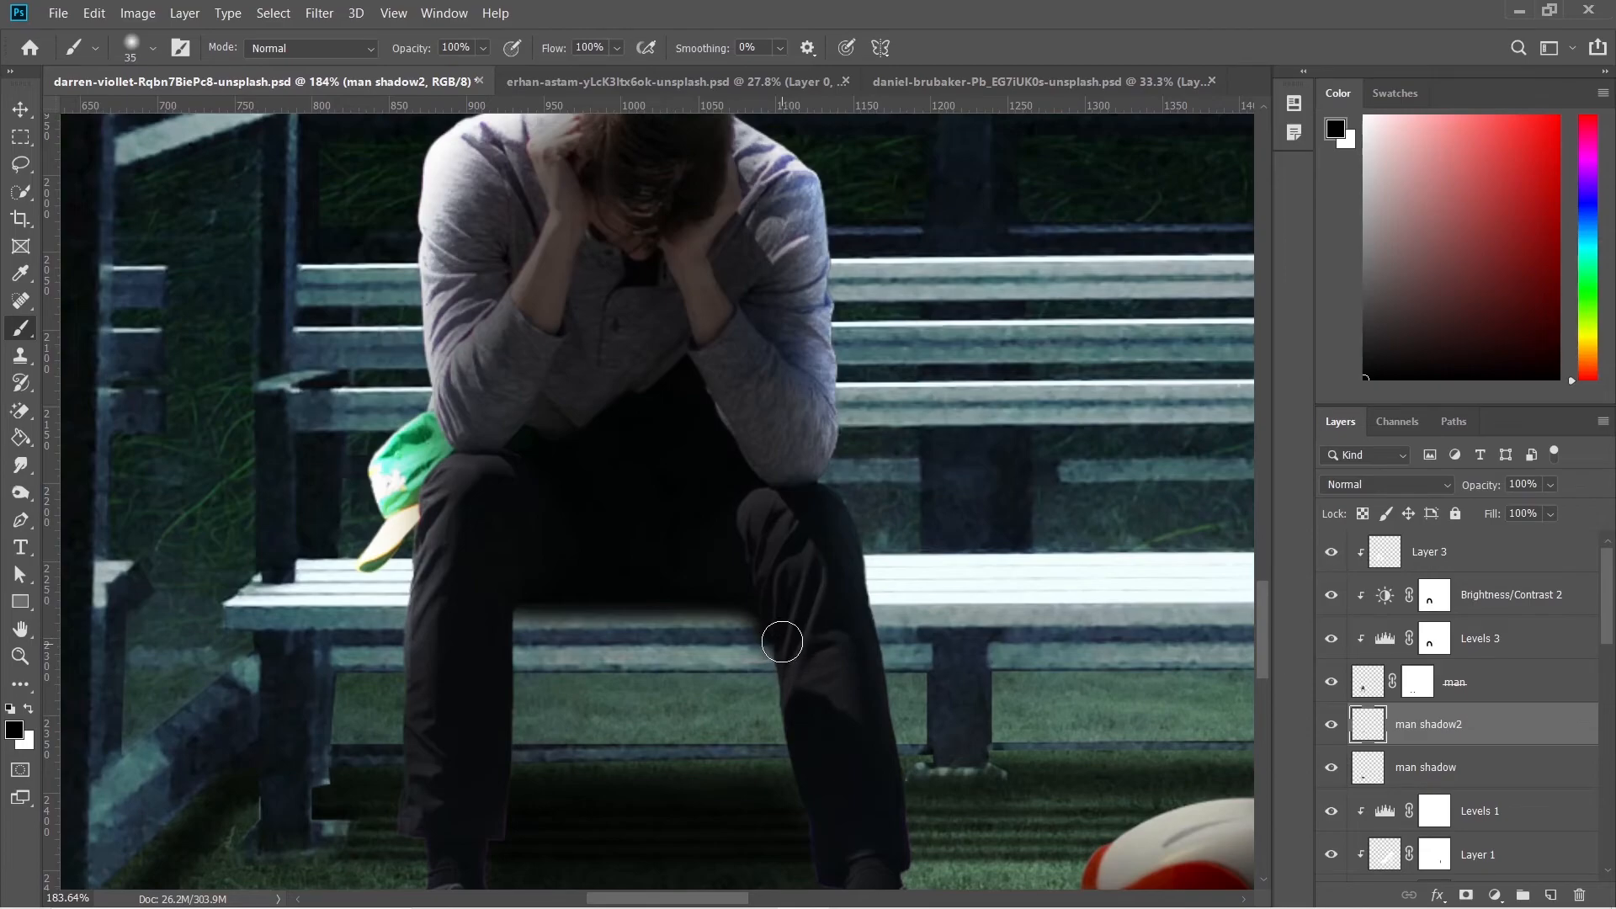
left_click_drag(772, 639, 787, 665)
left_click_drag(516, 606, 494, 664)
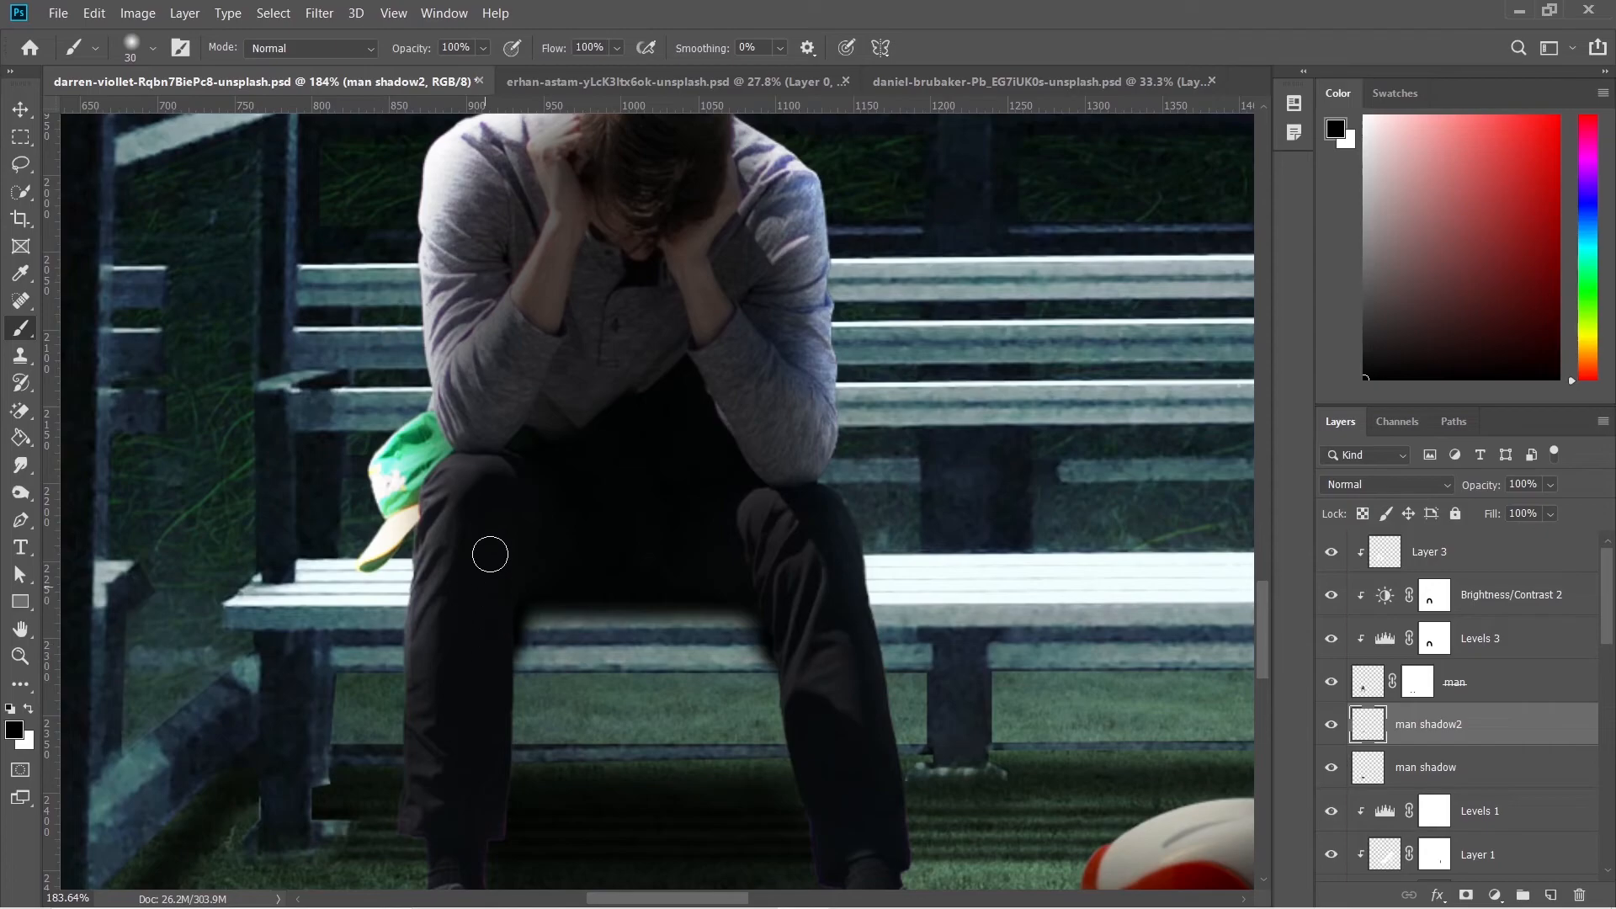
key("ctrl+0")
key("v")
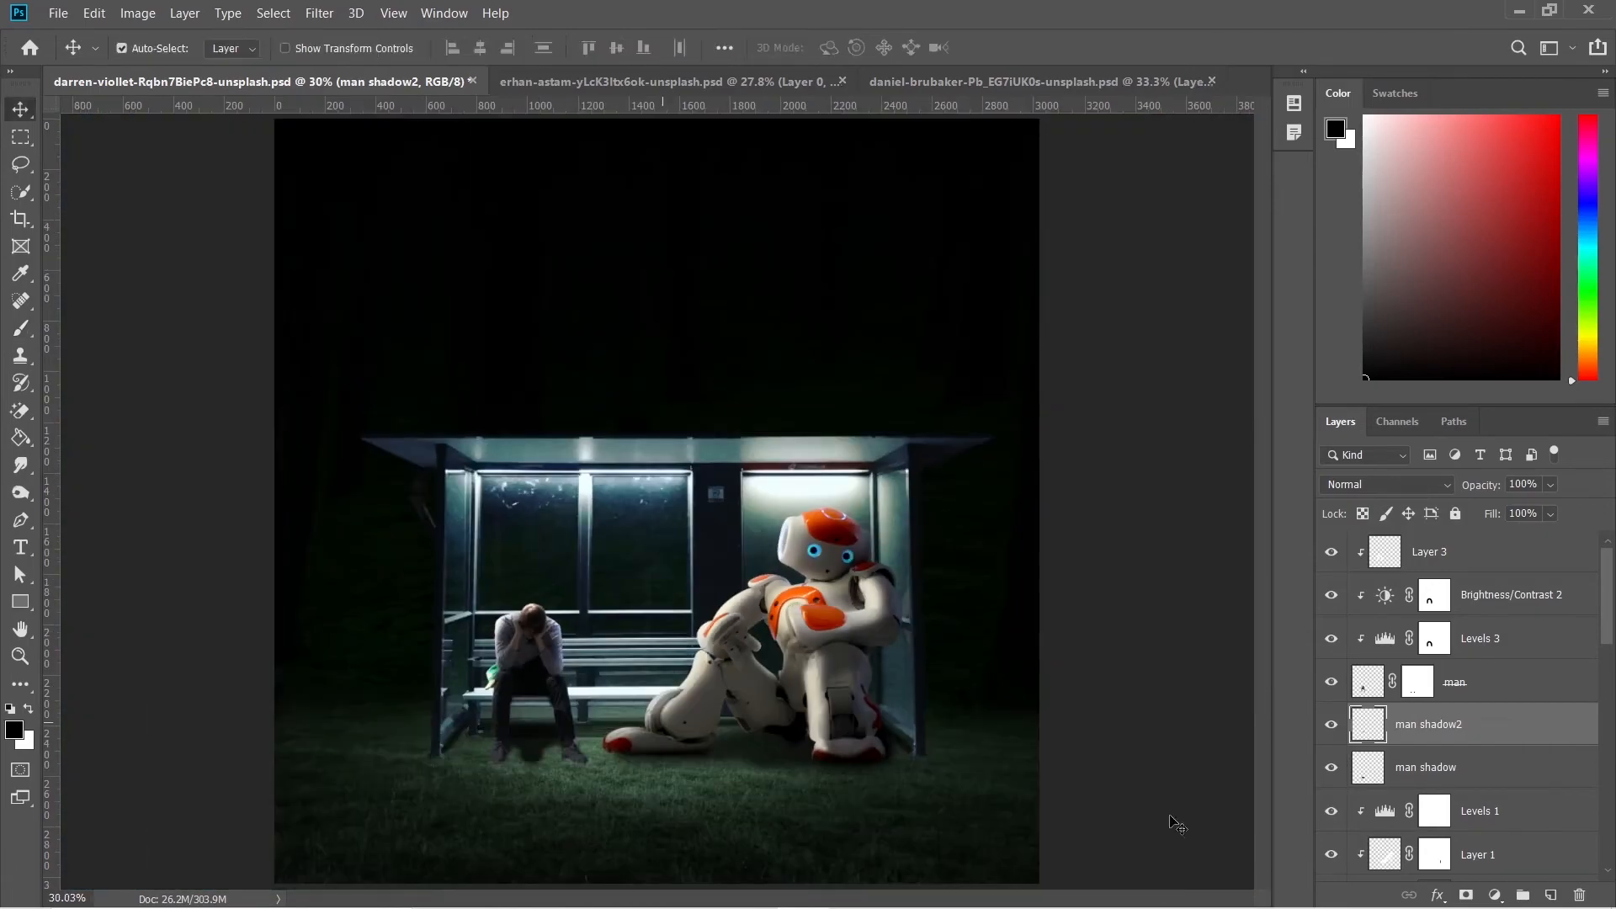
Add a Brightness/Contrast adjustment clipped to the bus stop layer and set its brightness to -150
scroll(1508, 762, "down", 5)
scroll(1508, 761, "down", 3)
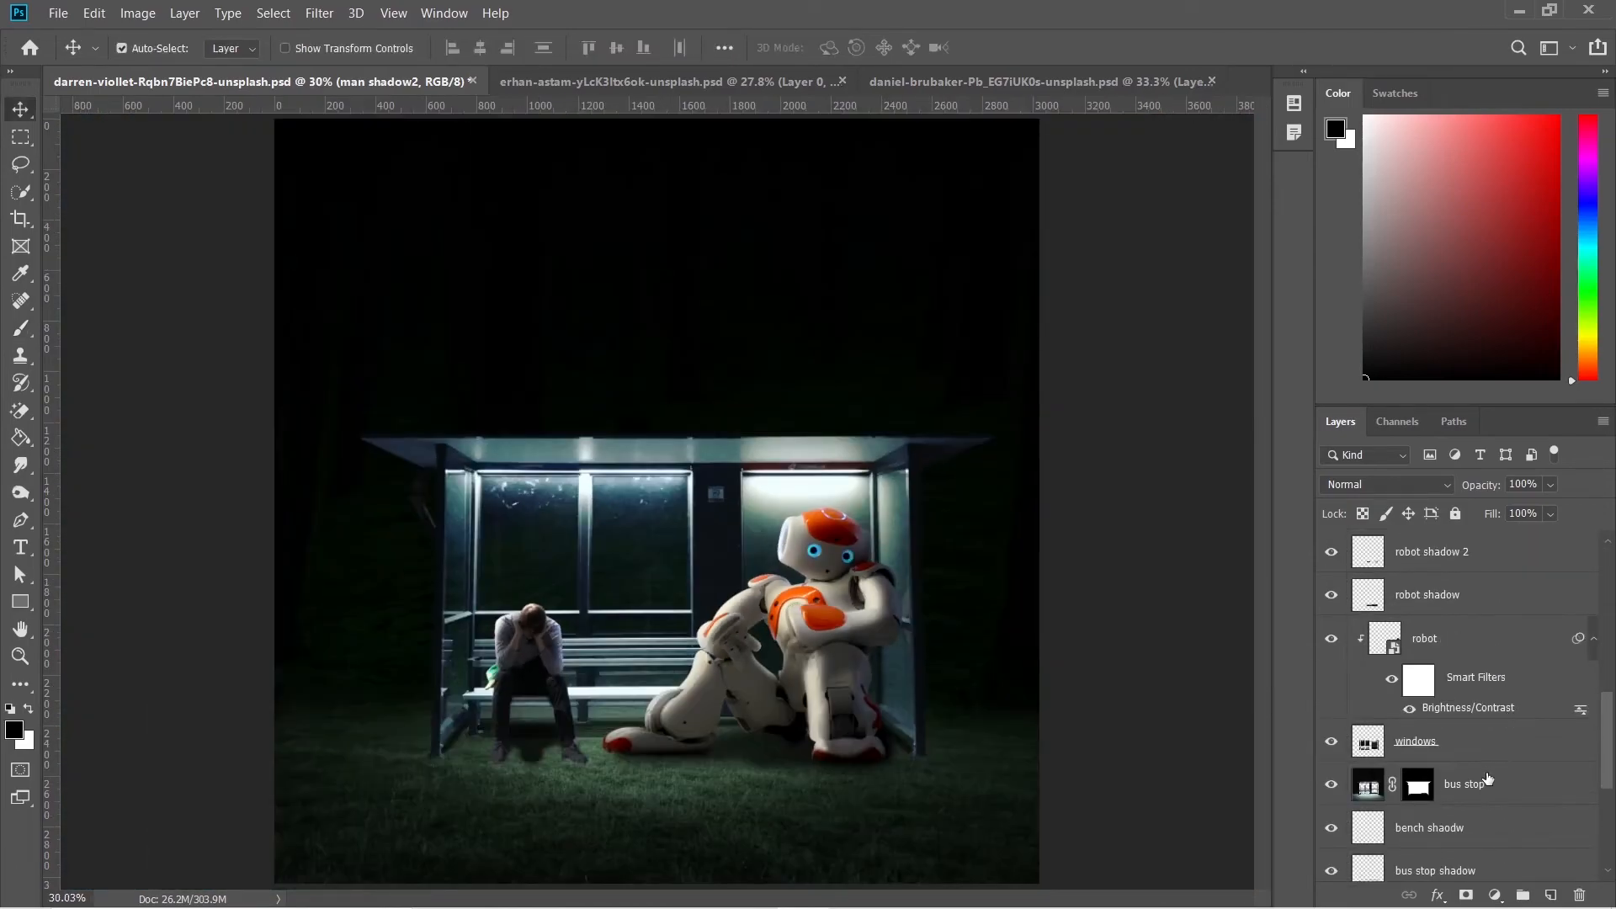
left_click(1486, 784)
left_click(1483, 746)
left_click(1494, 894)
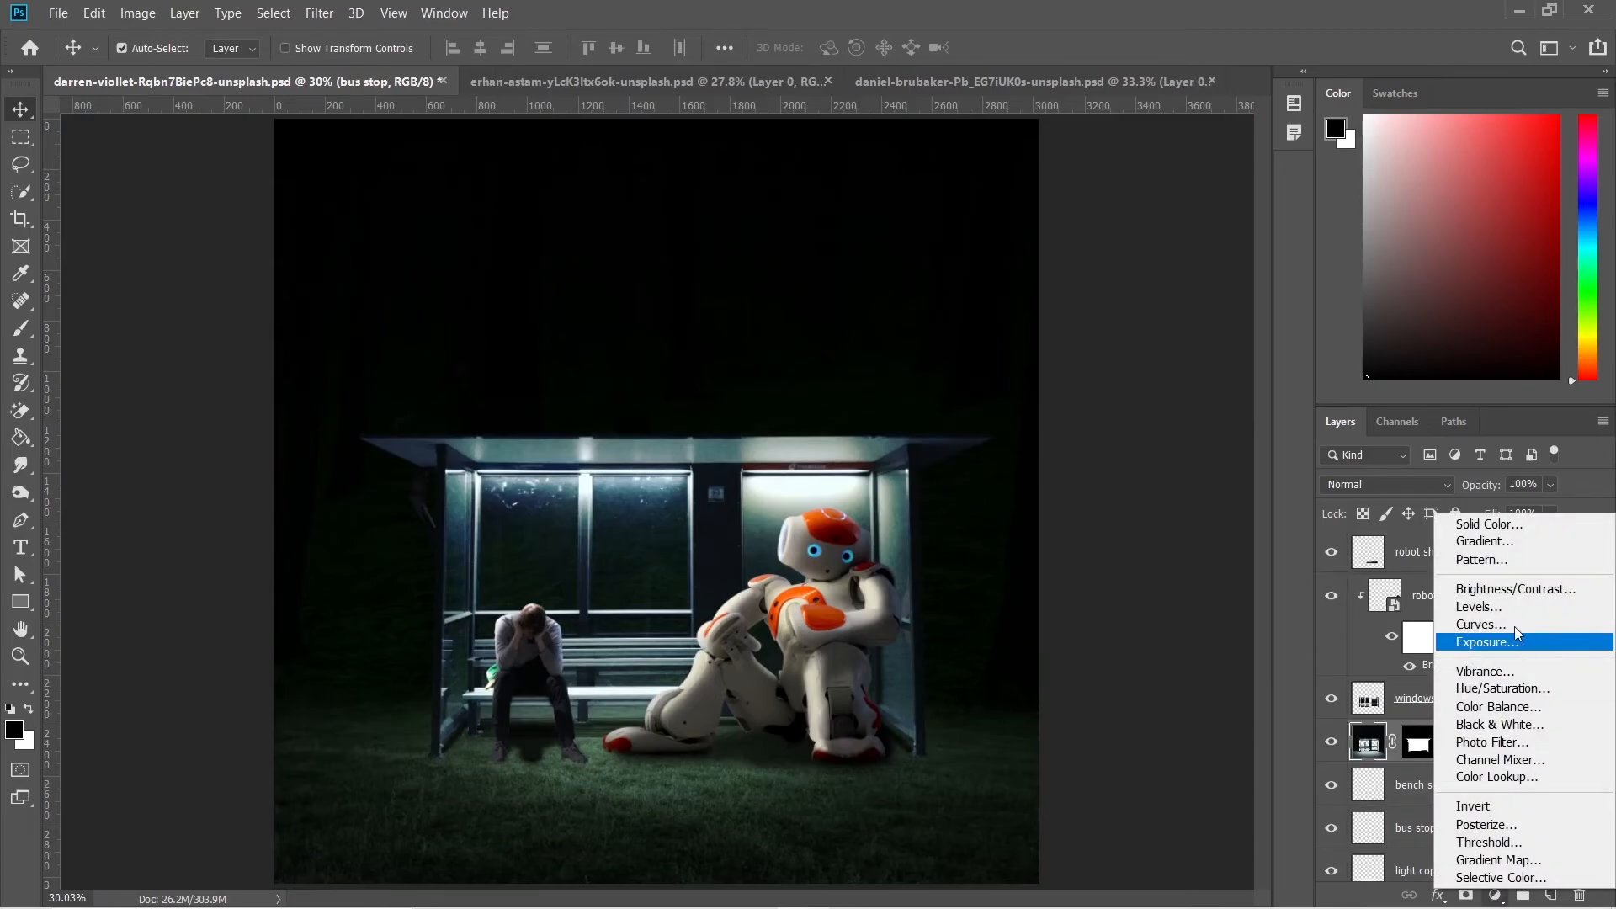
left_click(1515, 592)
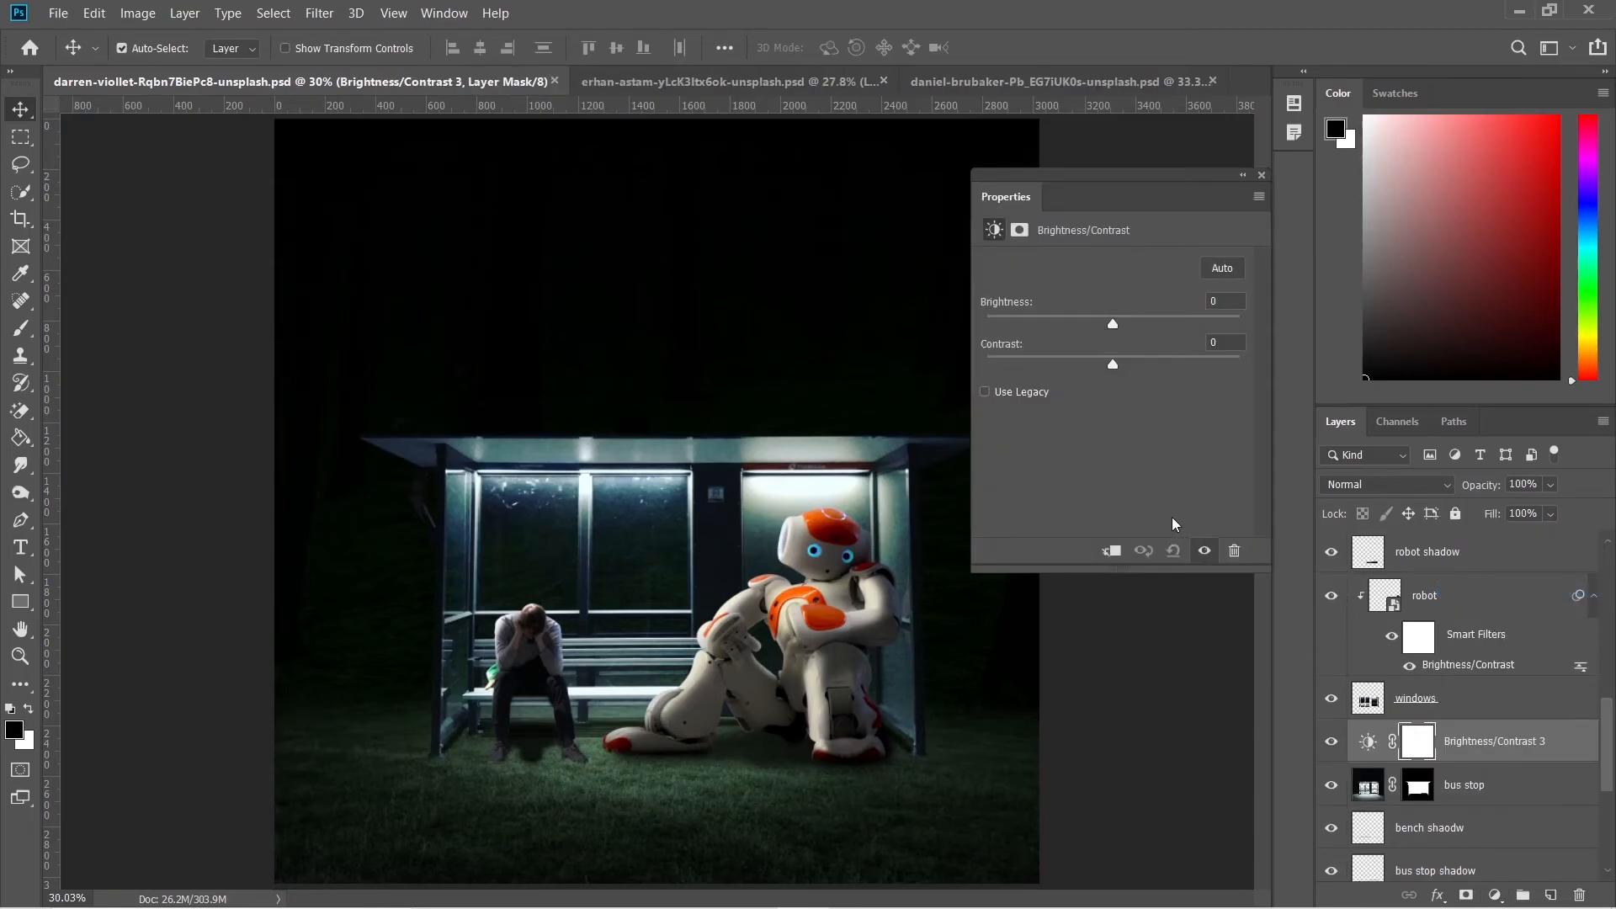
left_click(1109, 552)
left_click_drag(1114, 325, 987, 325)
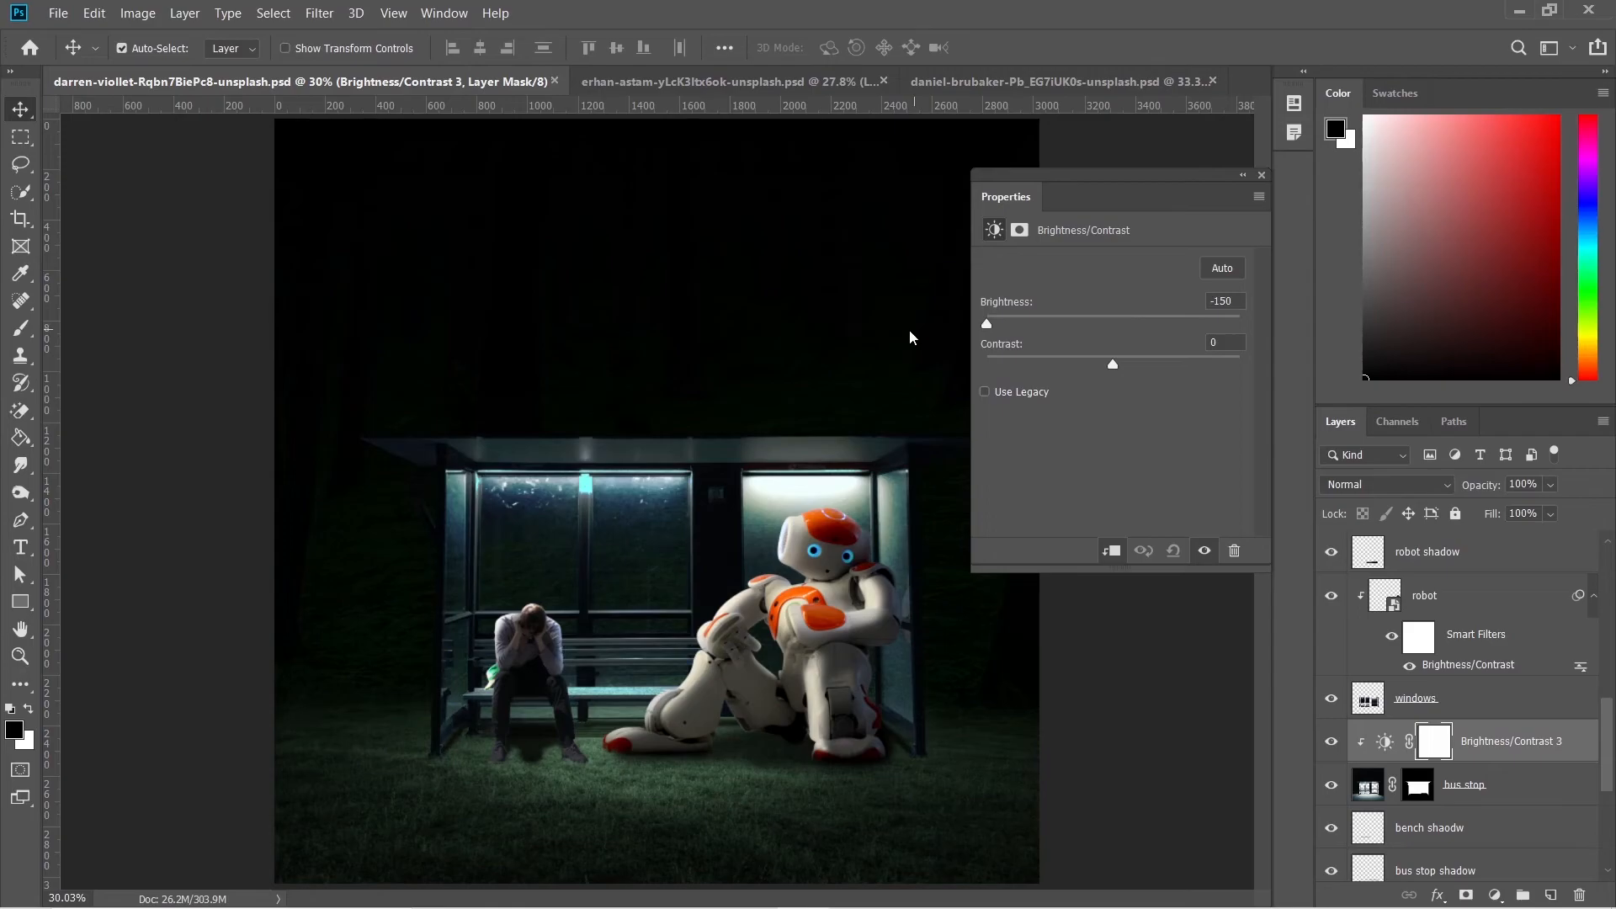
left_click(1260, 176)
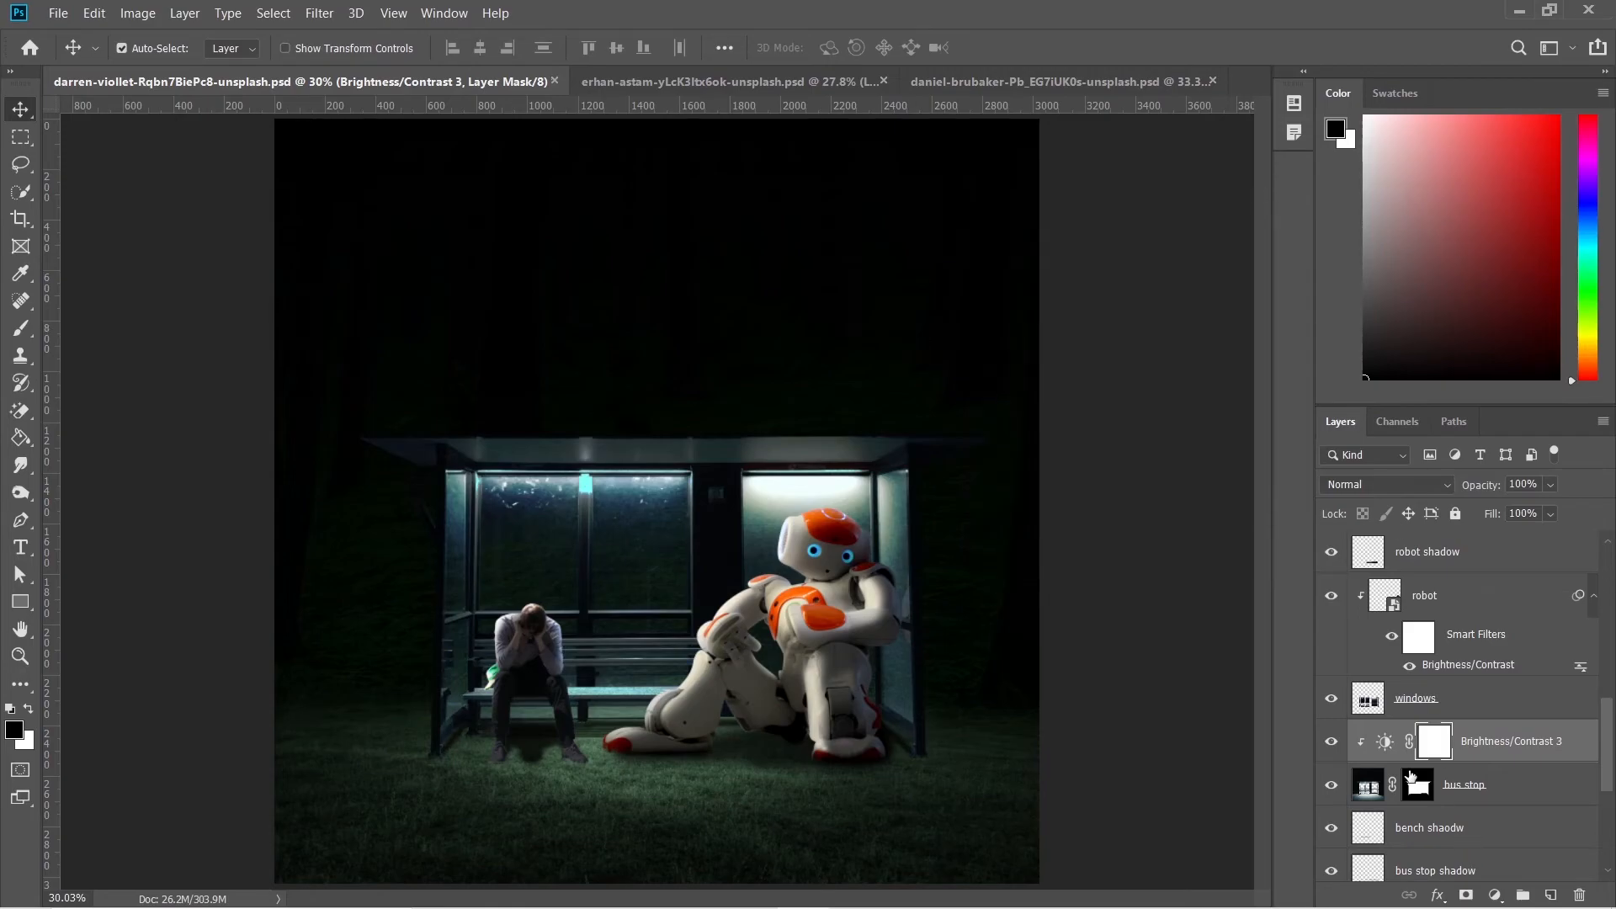
Invert the adjustment's mask and paint white with a 30 px brush to darken the bench's front edge between the man's legs
key("ctrl+i")
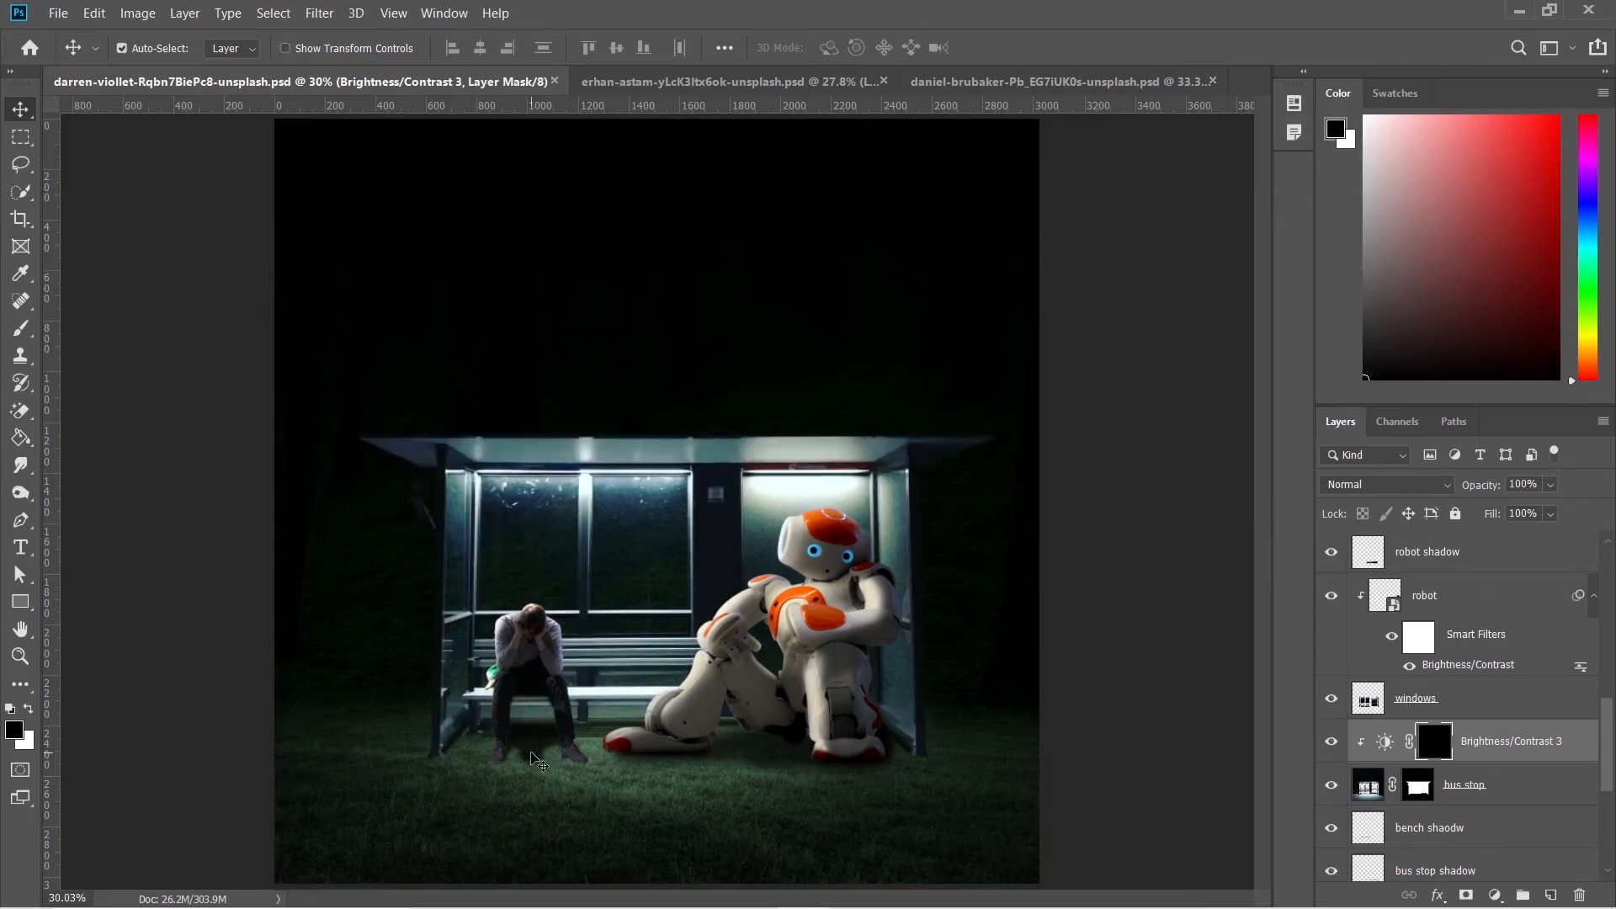
key("b")
scroll(527, 706, "up", 3)
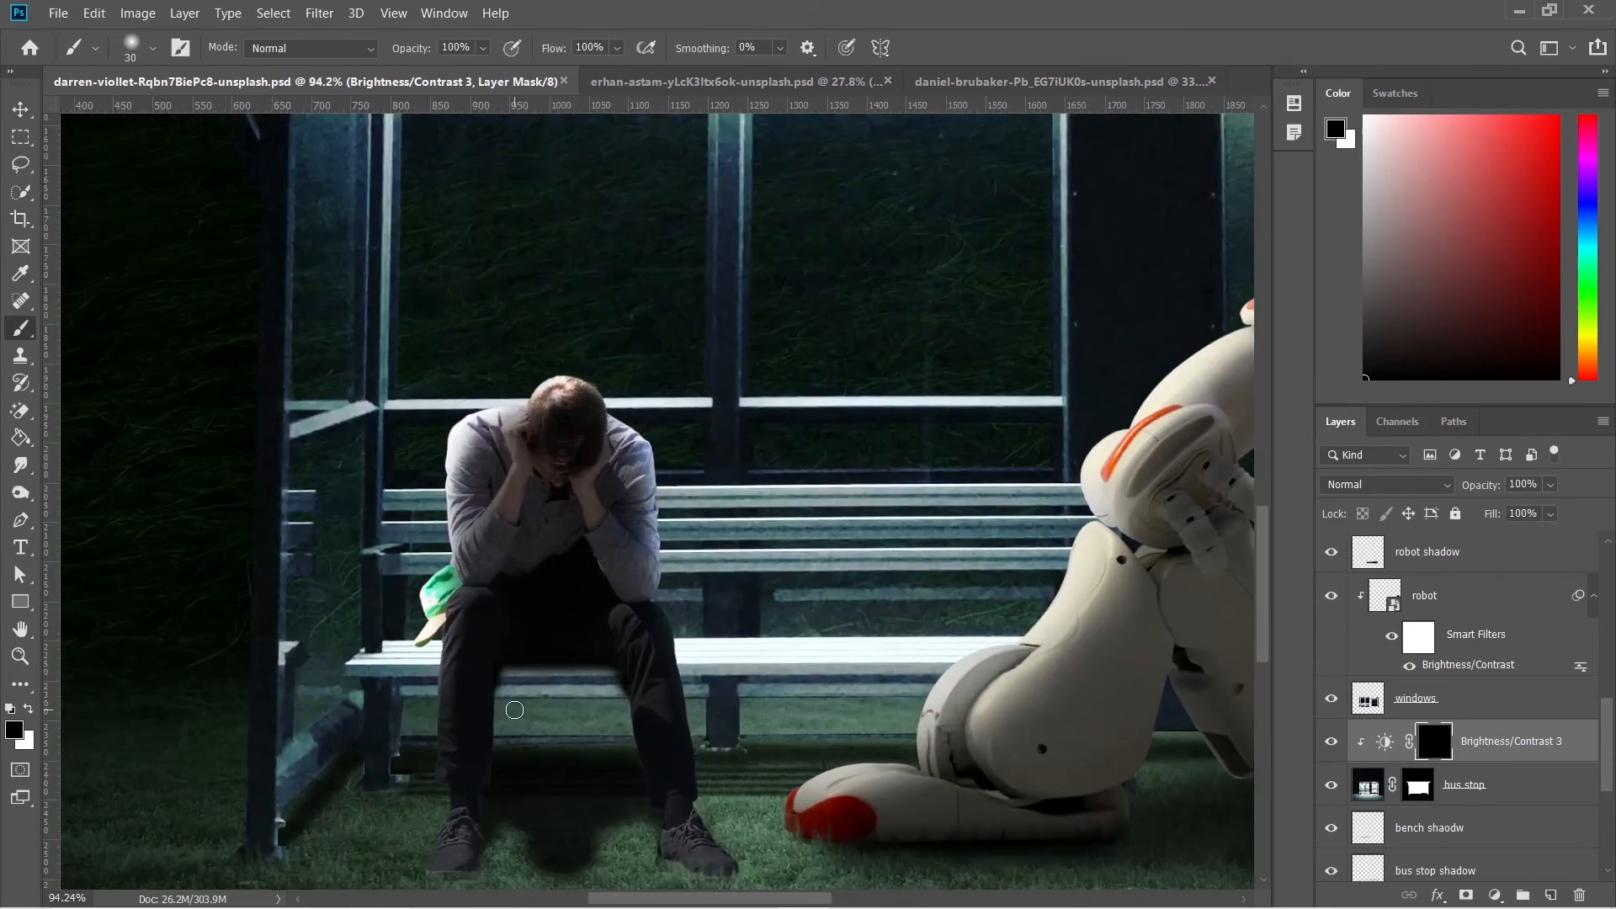
key("x")
left_click_drag(501, 690, 633, 690)
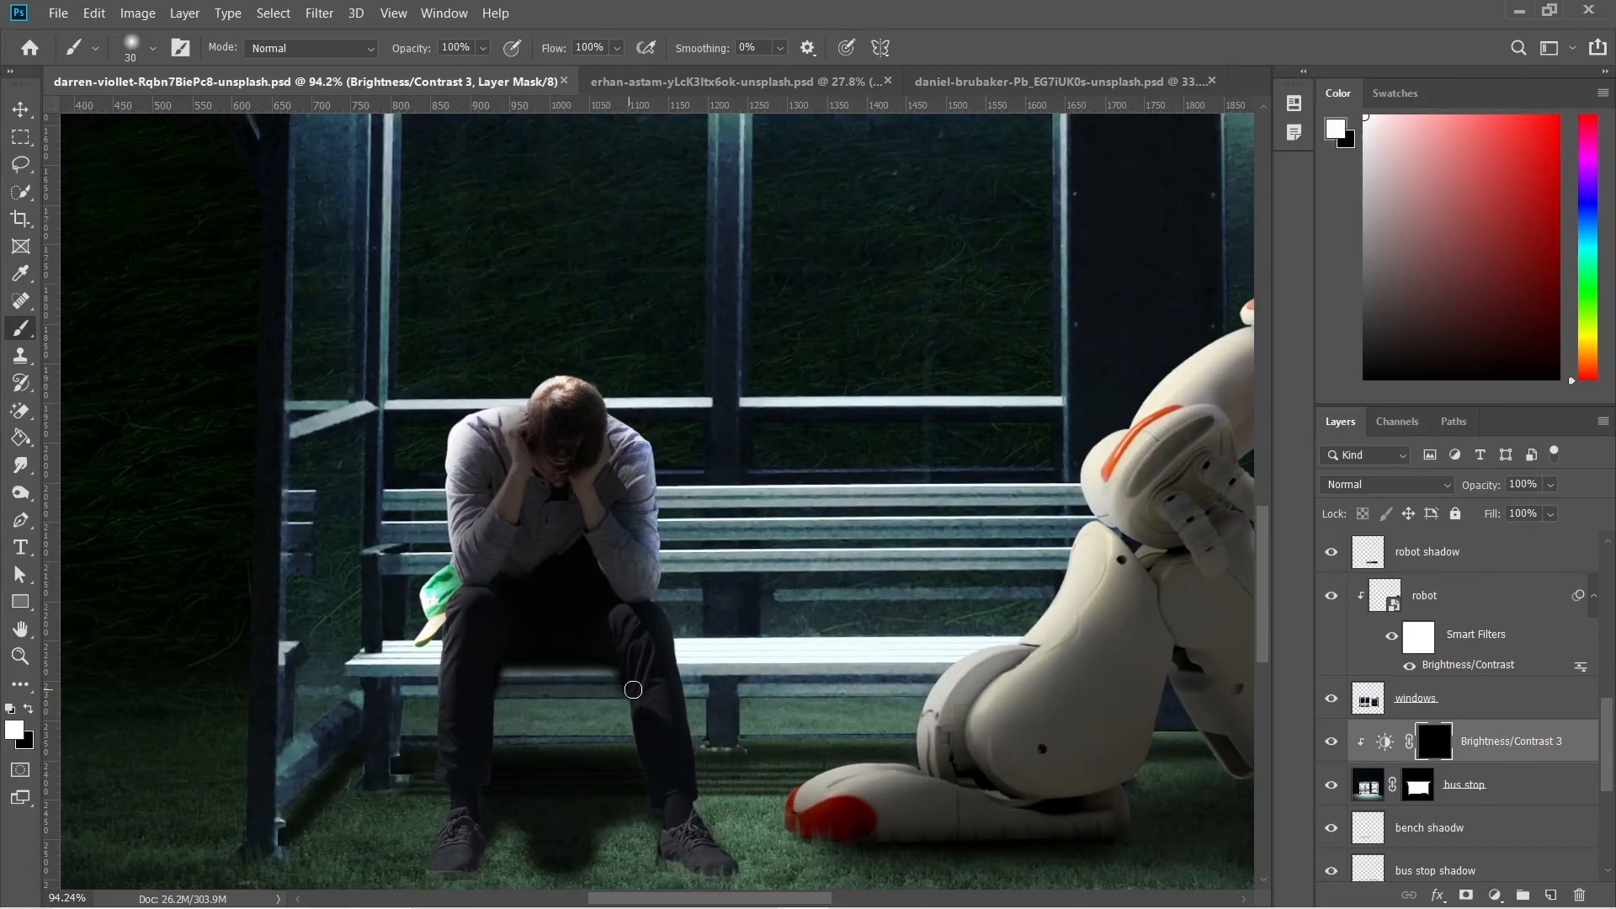
left_click_drag(488, 674, 620, 674)
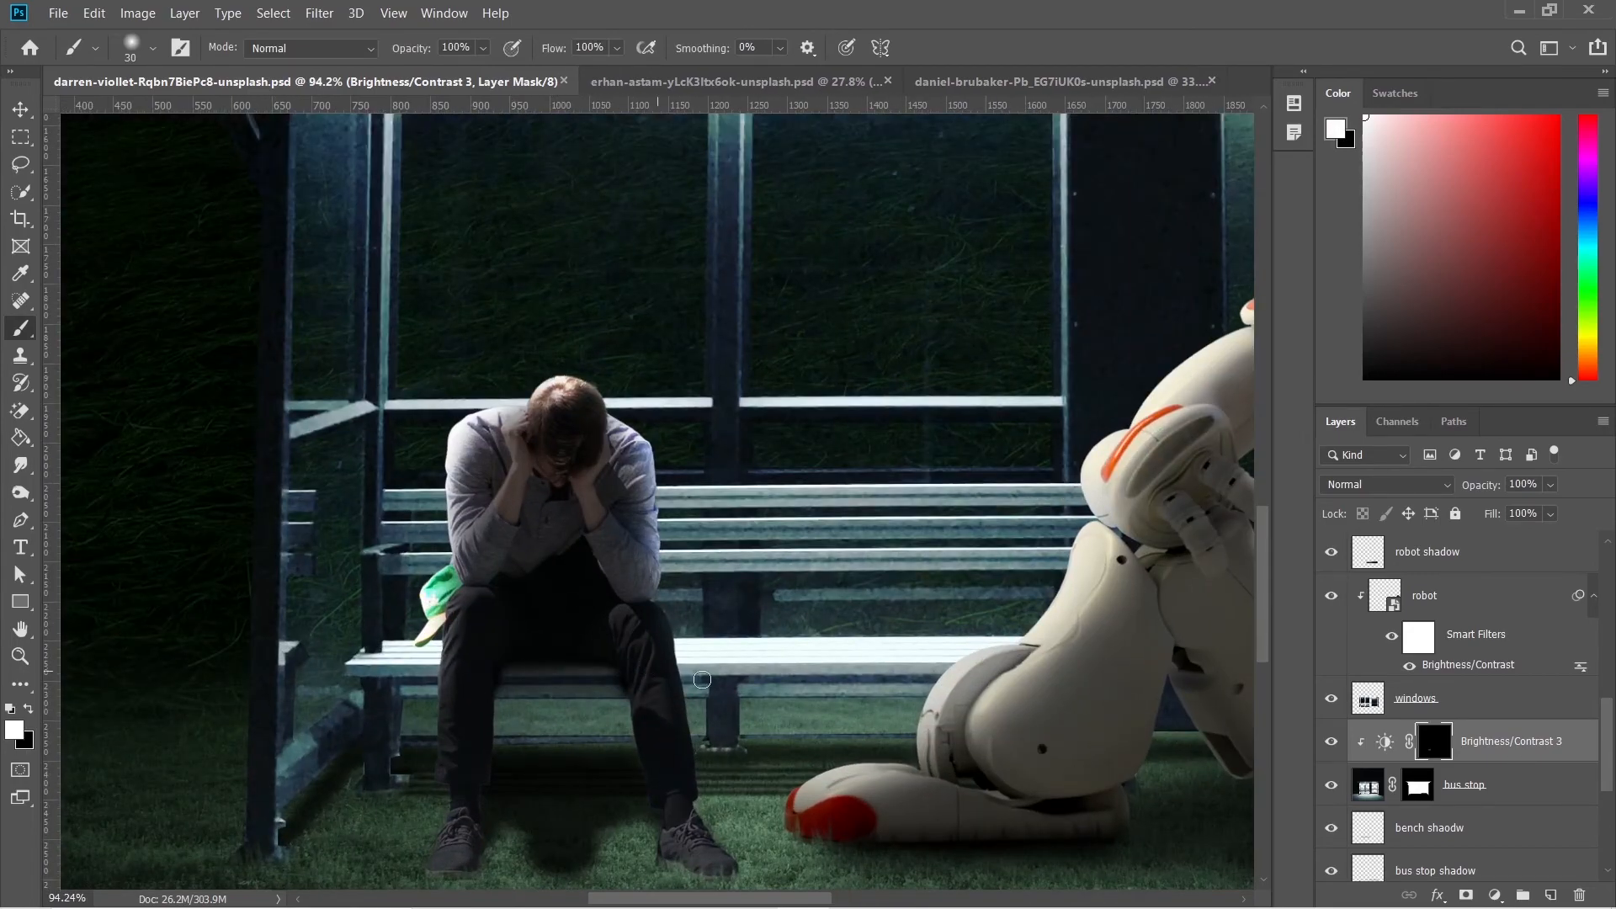
scroll(695, 681, "down", 3)
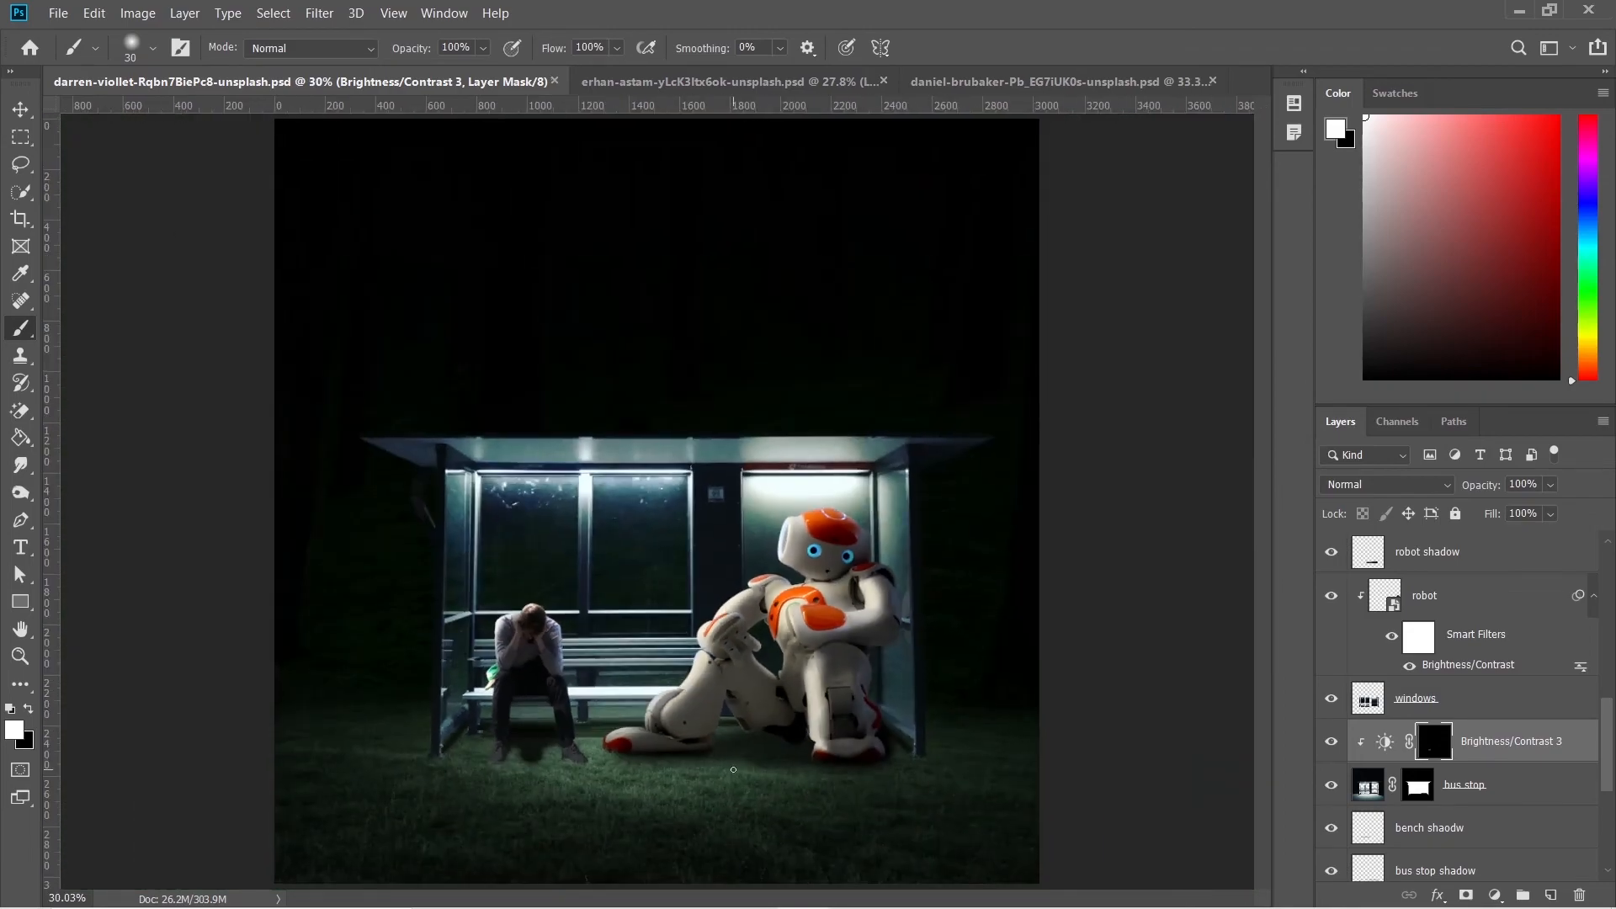
key("v")
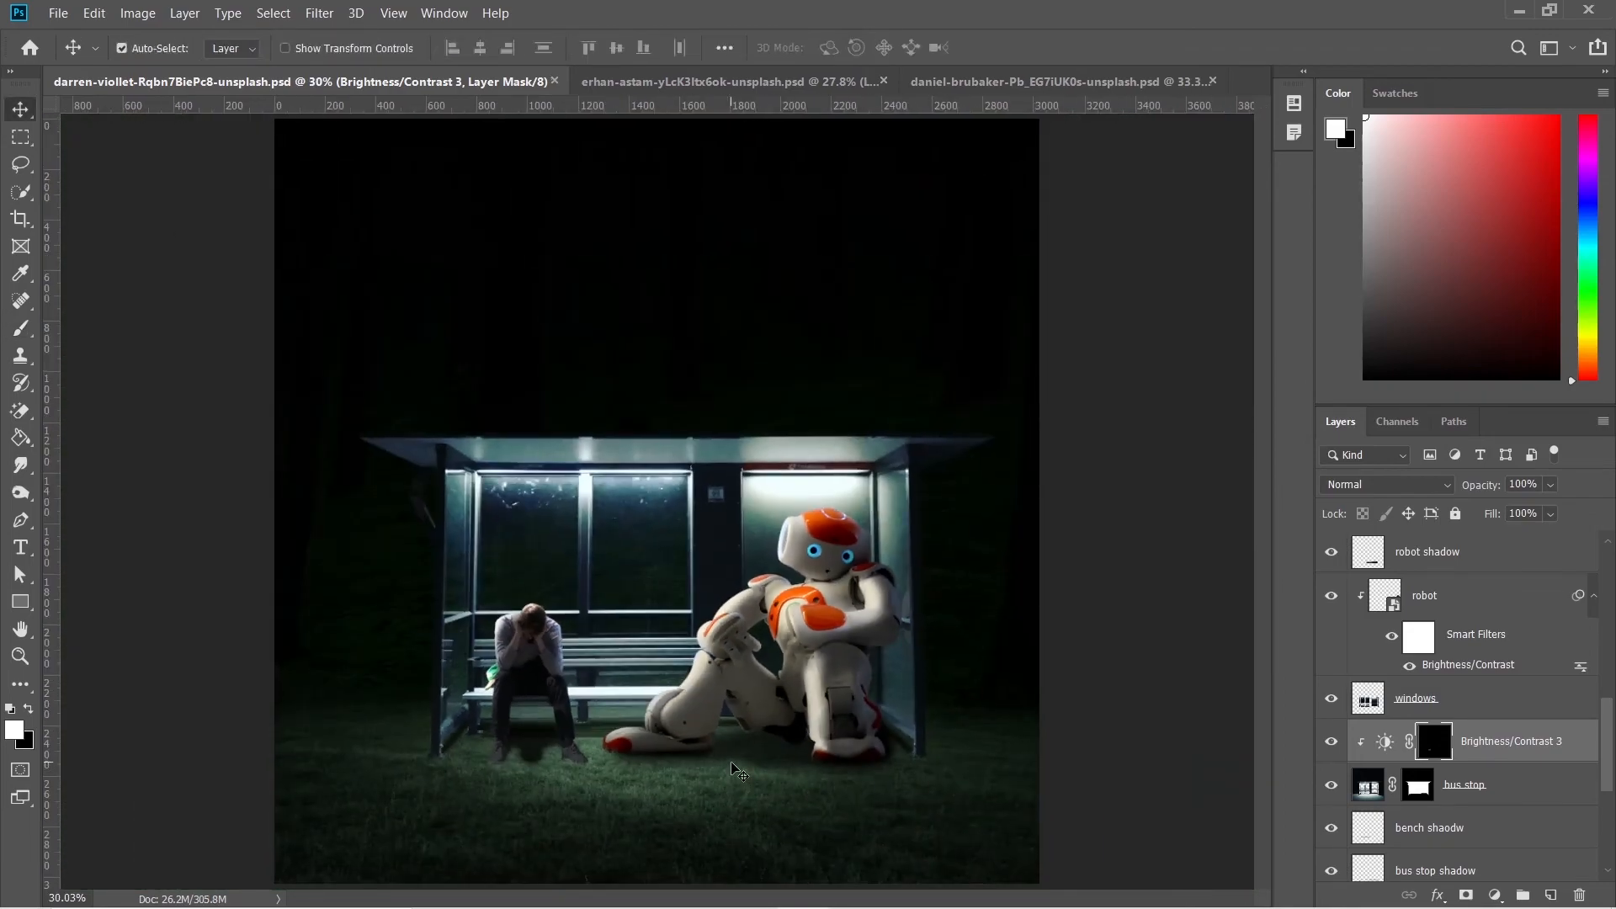
Select Layer 3 at the top of the layer stack and open the neon sign image pexels-daria-shevtsova-1928152
left_click_drag(1611, 804, 1610, 598)
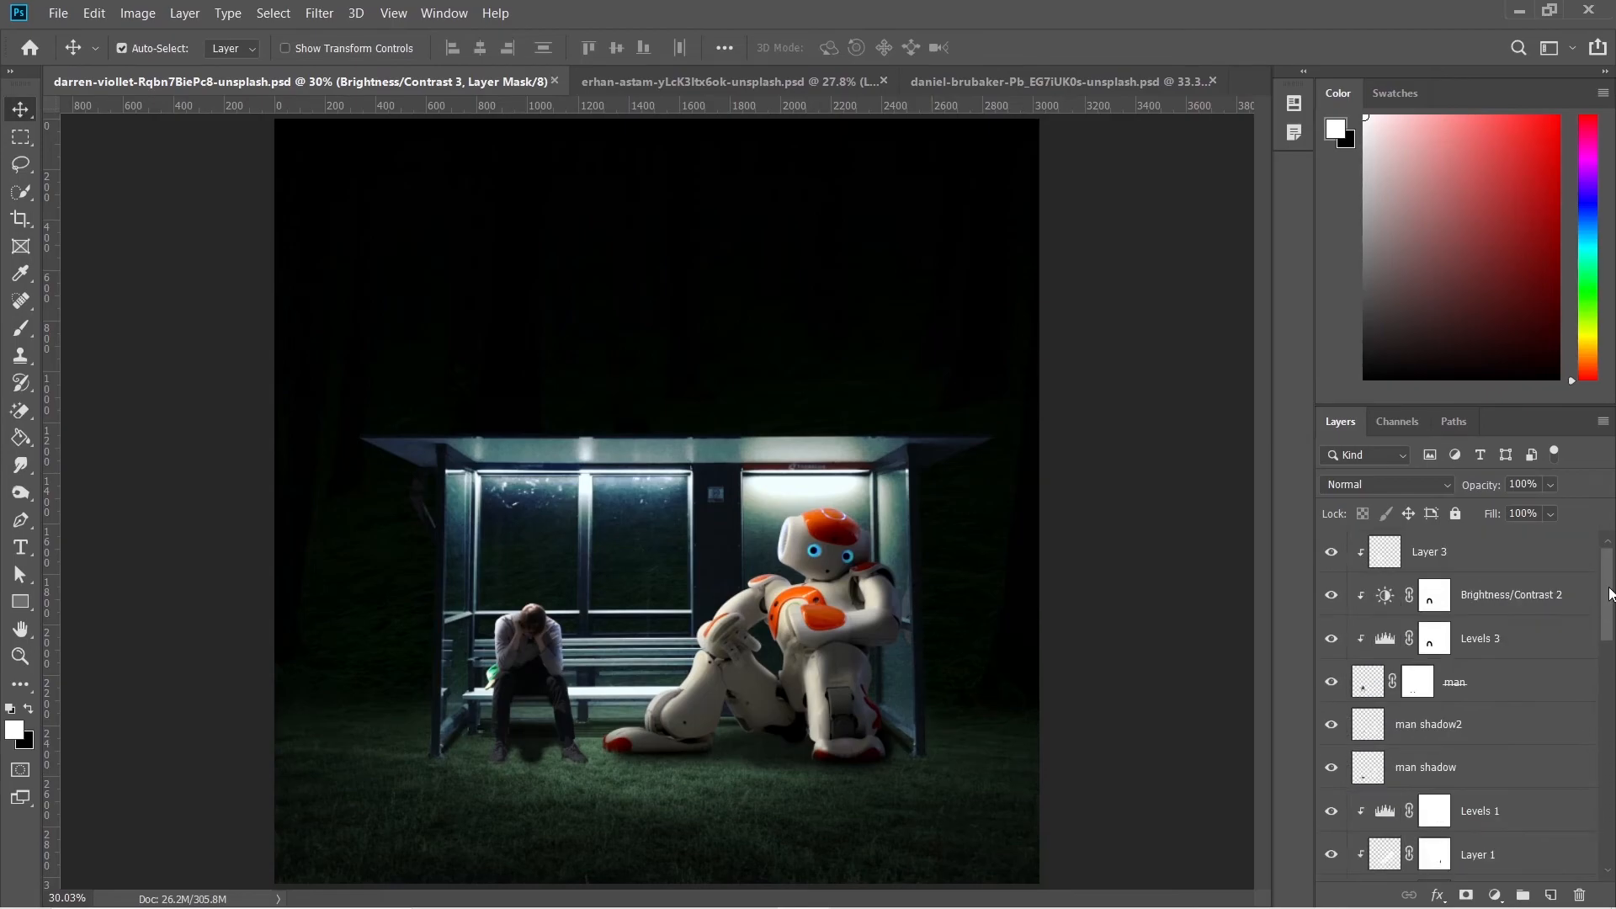
left_click(1497, 563)
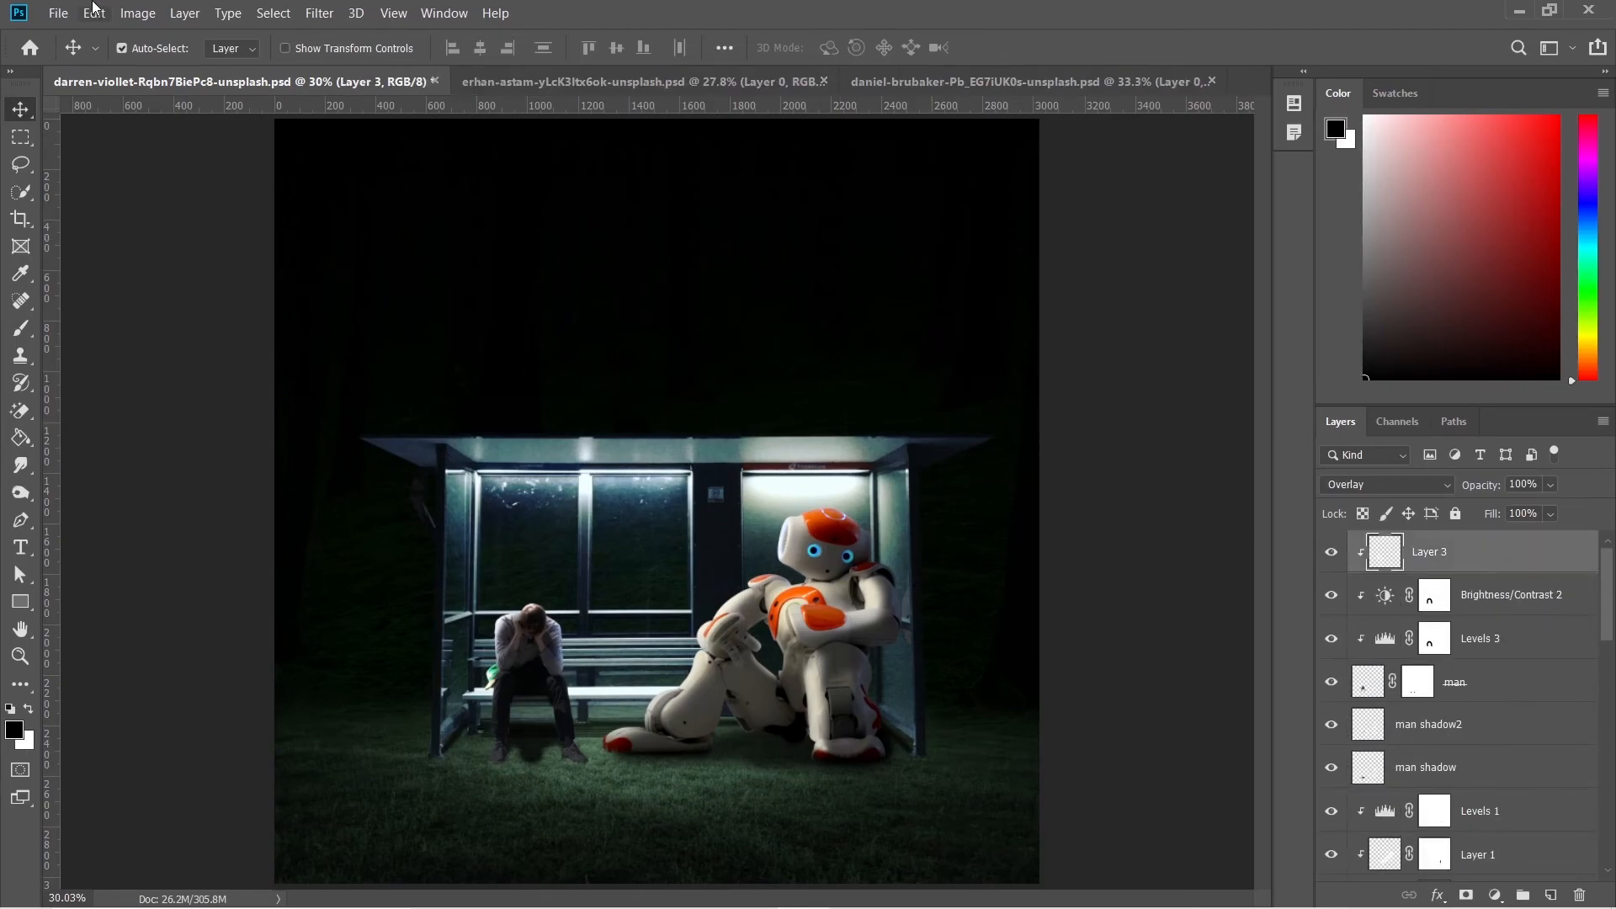
left_click(67, 15)
left_click(80, 54)
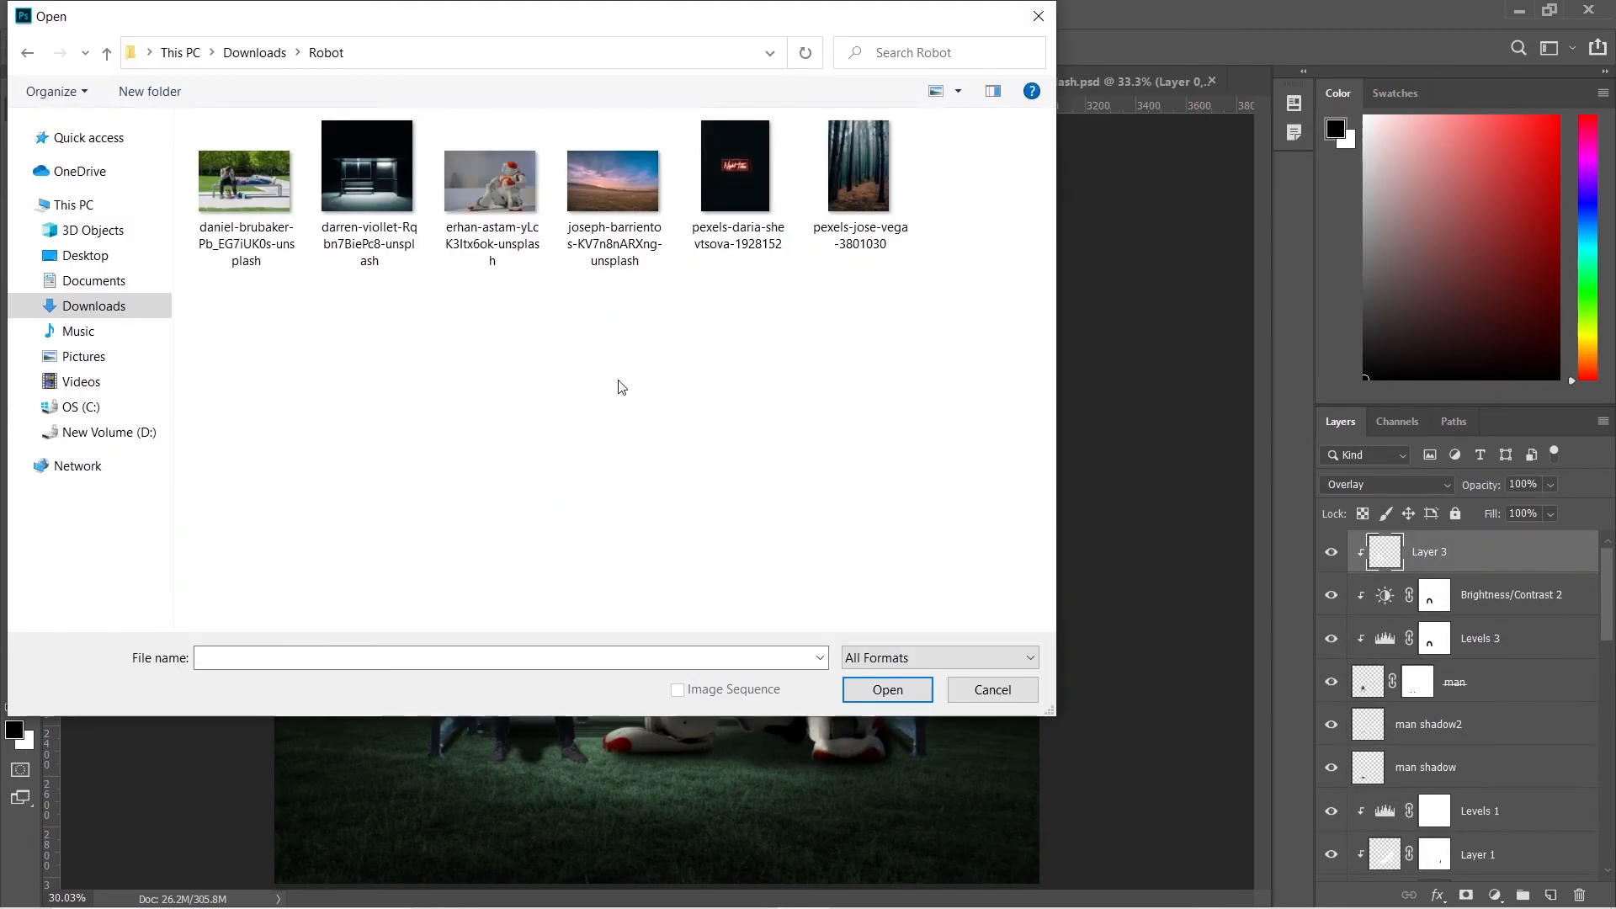
double_click(743, 160)
Select a rectangular area around the Night Tales neon sign and move it into the bus stop composite above the shelter
left_click(21, 136)
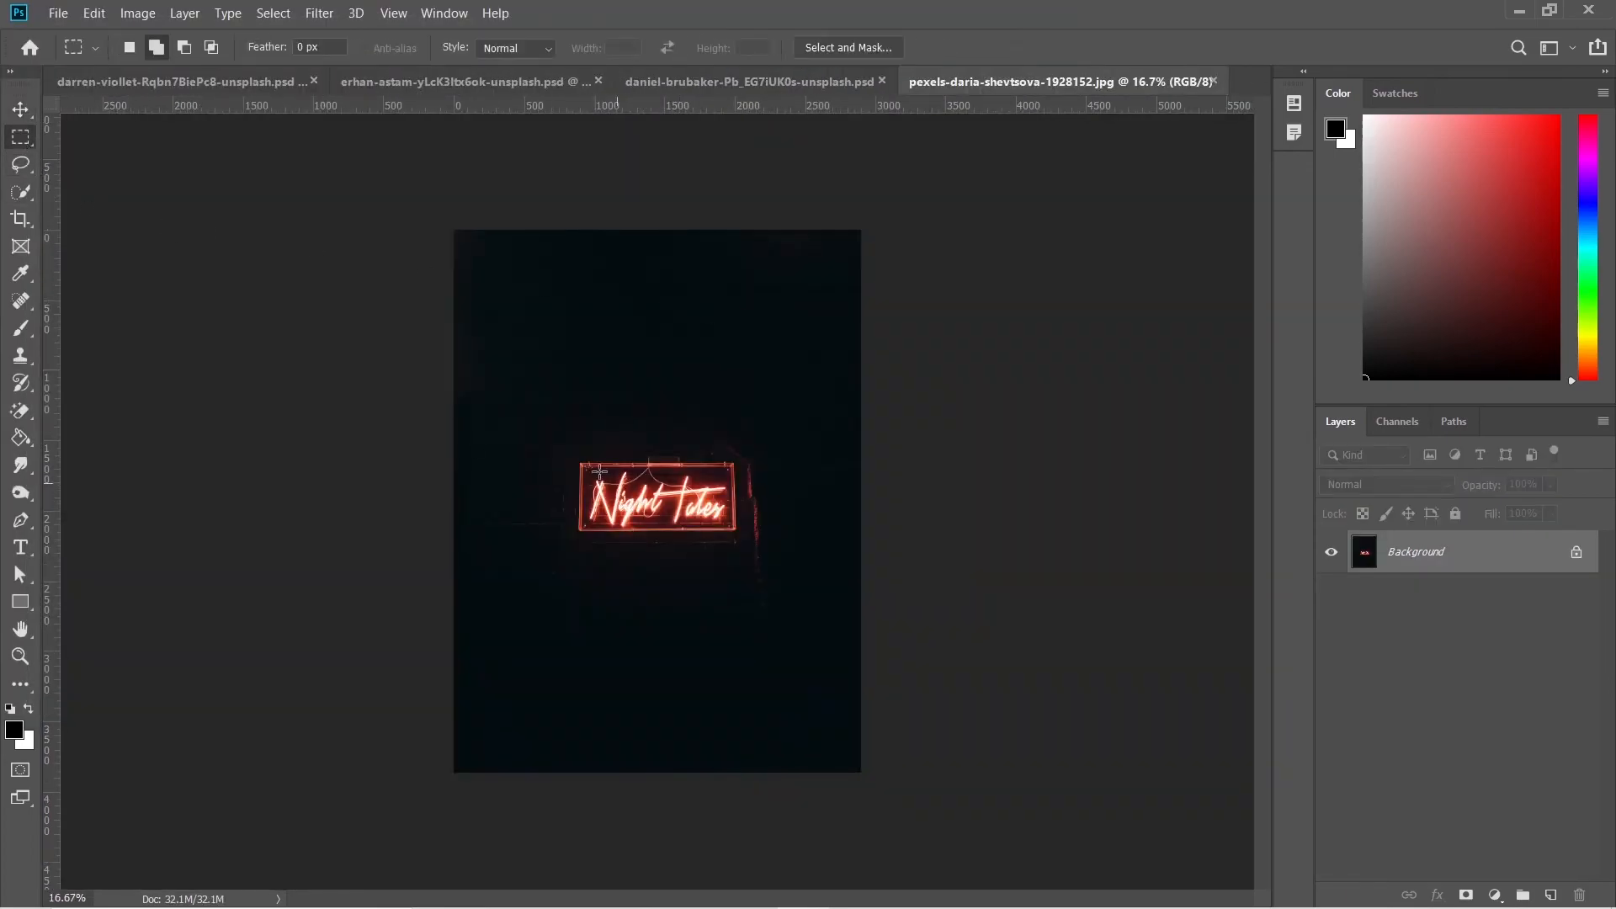
left_click_drag(527, 404, 824, 662)
key("v")
left_click_drag(716, 520, 721, 340)
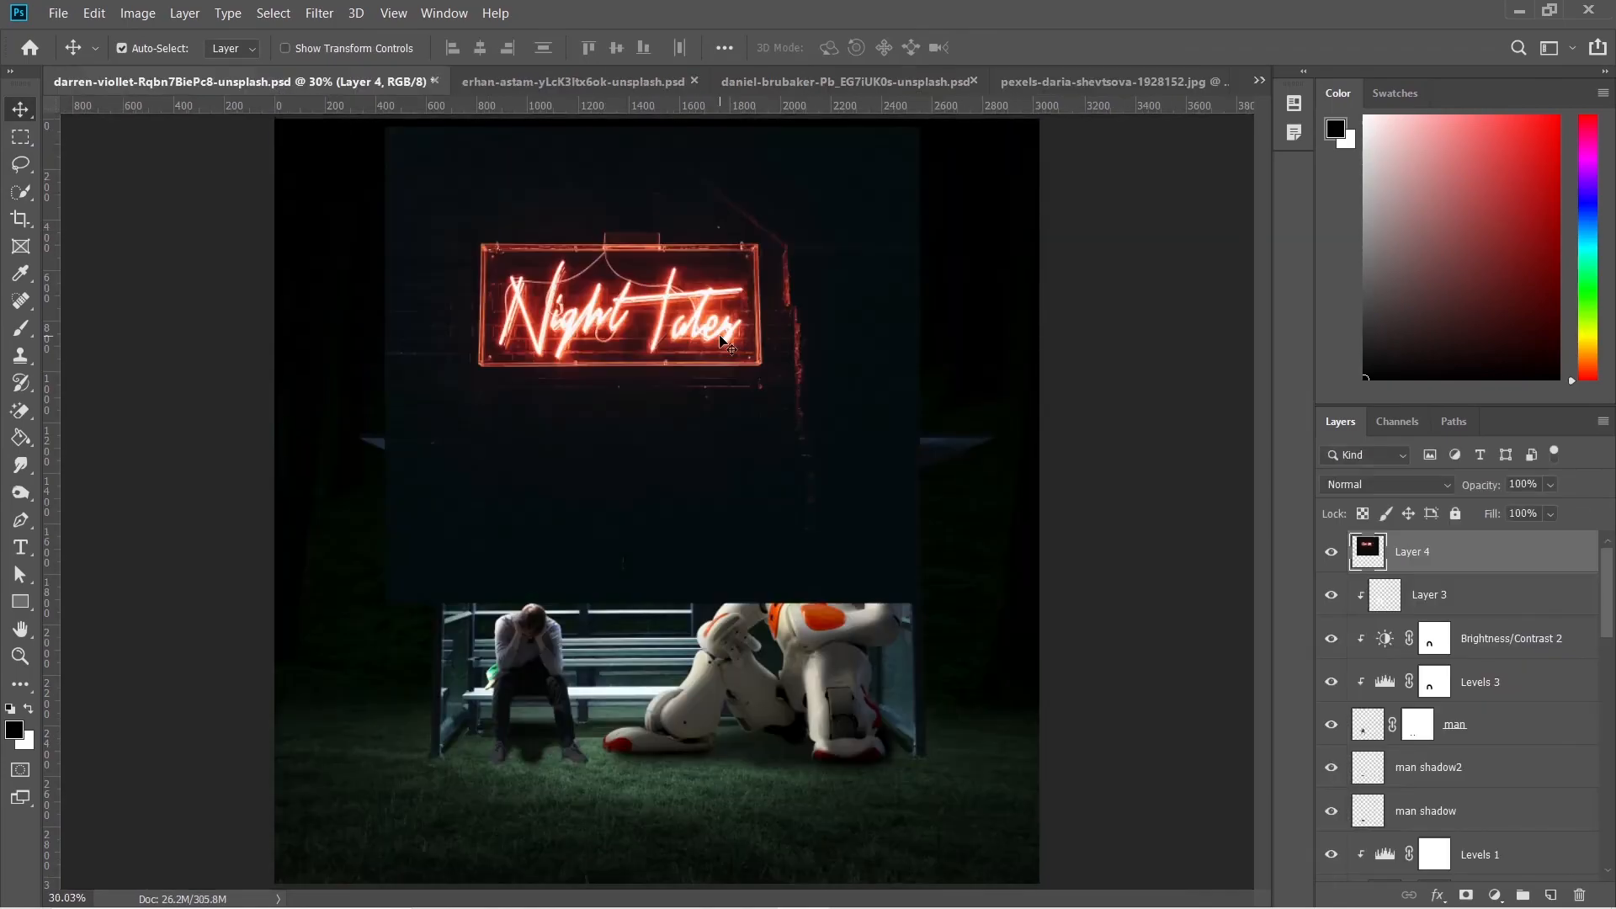
Set the neon sign layer's blend mode to Linear Dodge (Add) and scale it down, centring it above the bus stop roof
left_click(1351, 486)
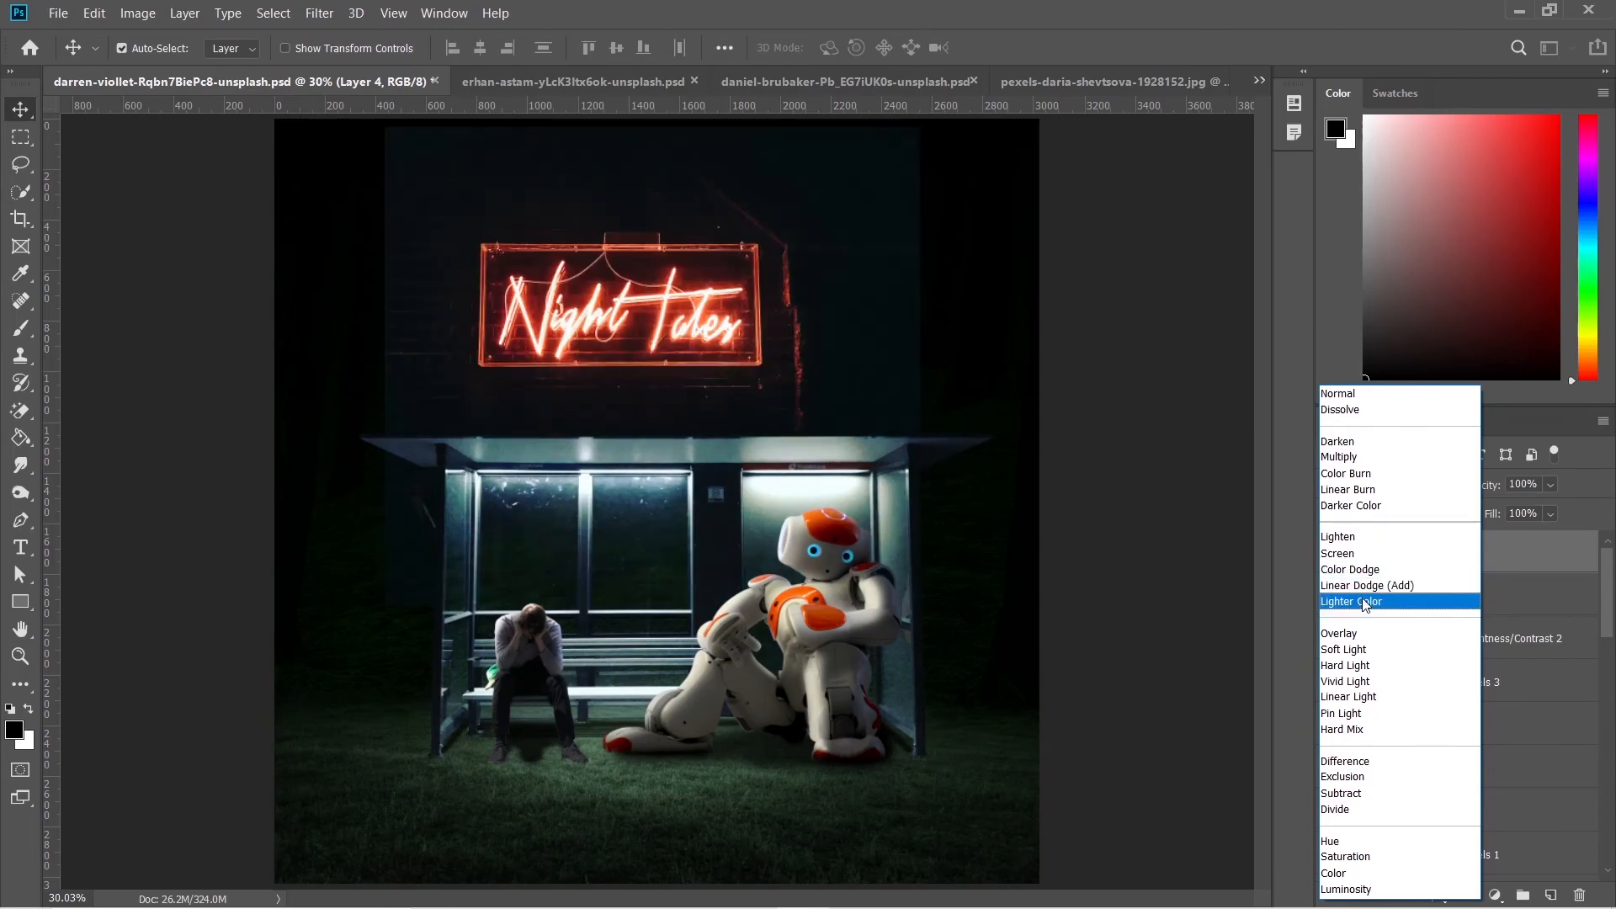
left_click(1367, 586)
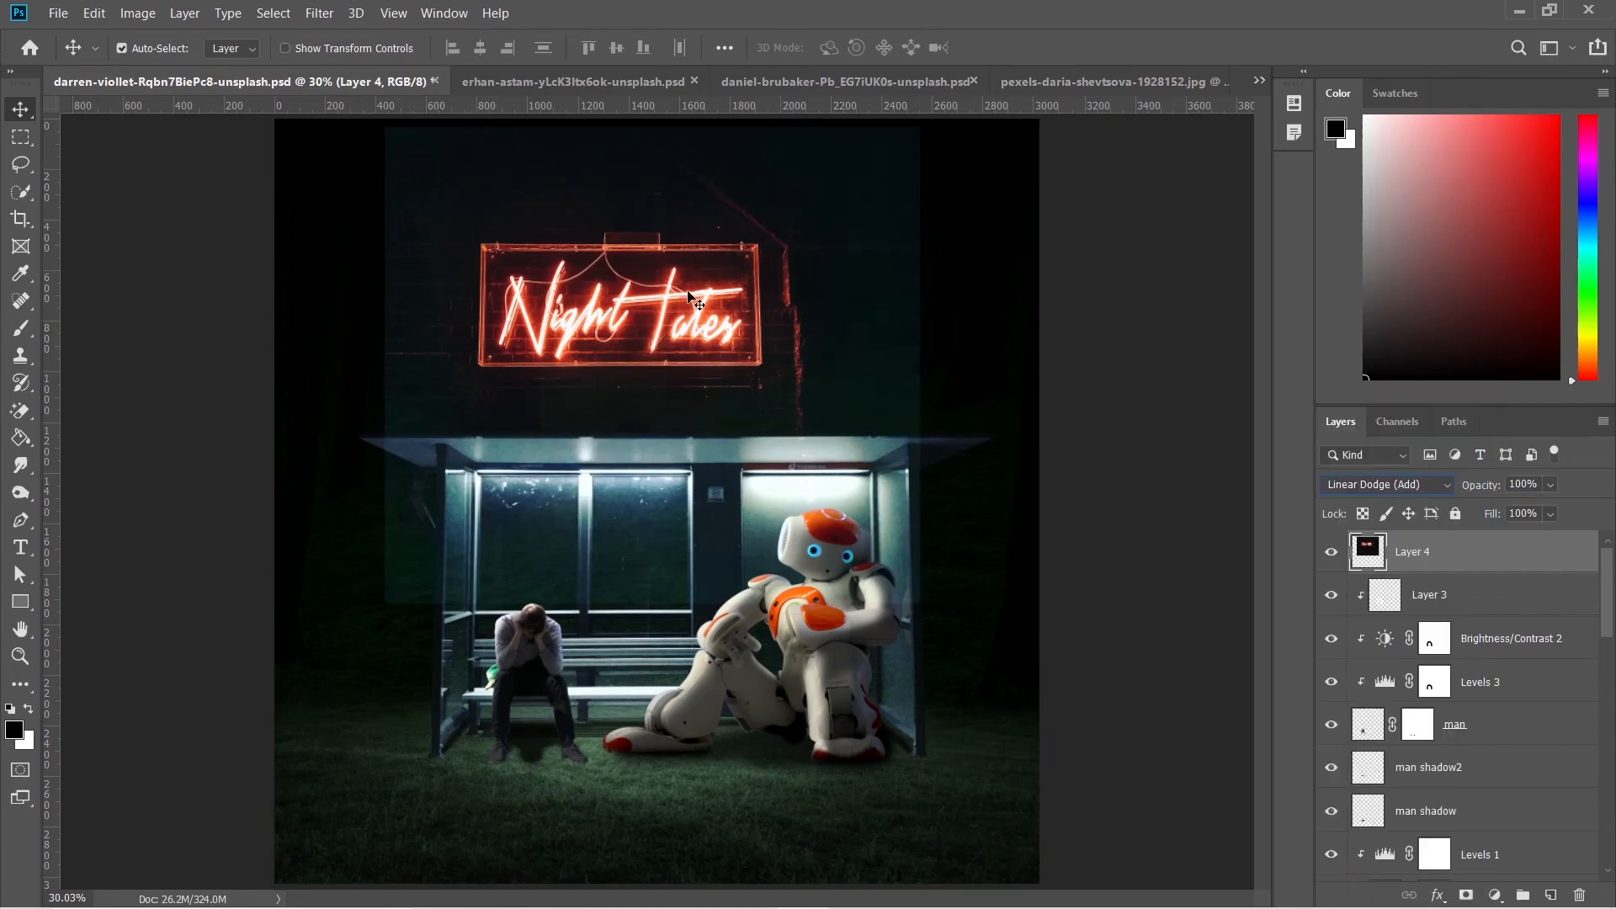
key("ctrl+t")
left_click_drag(651, 604, 656, 541)
left_click_drag(677, 253, 720, 337)
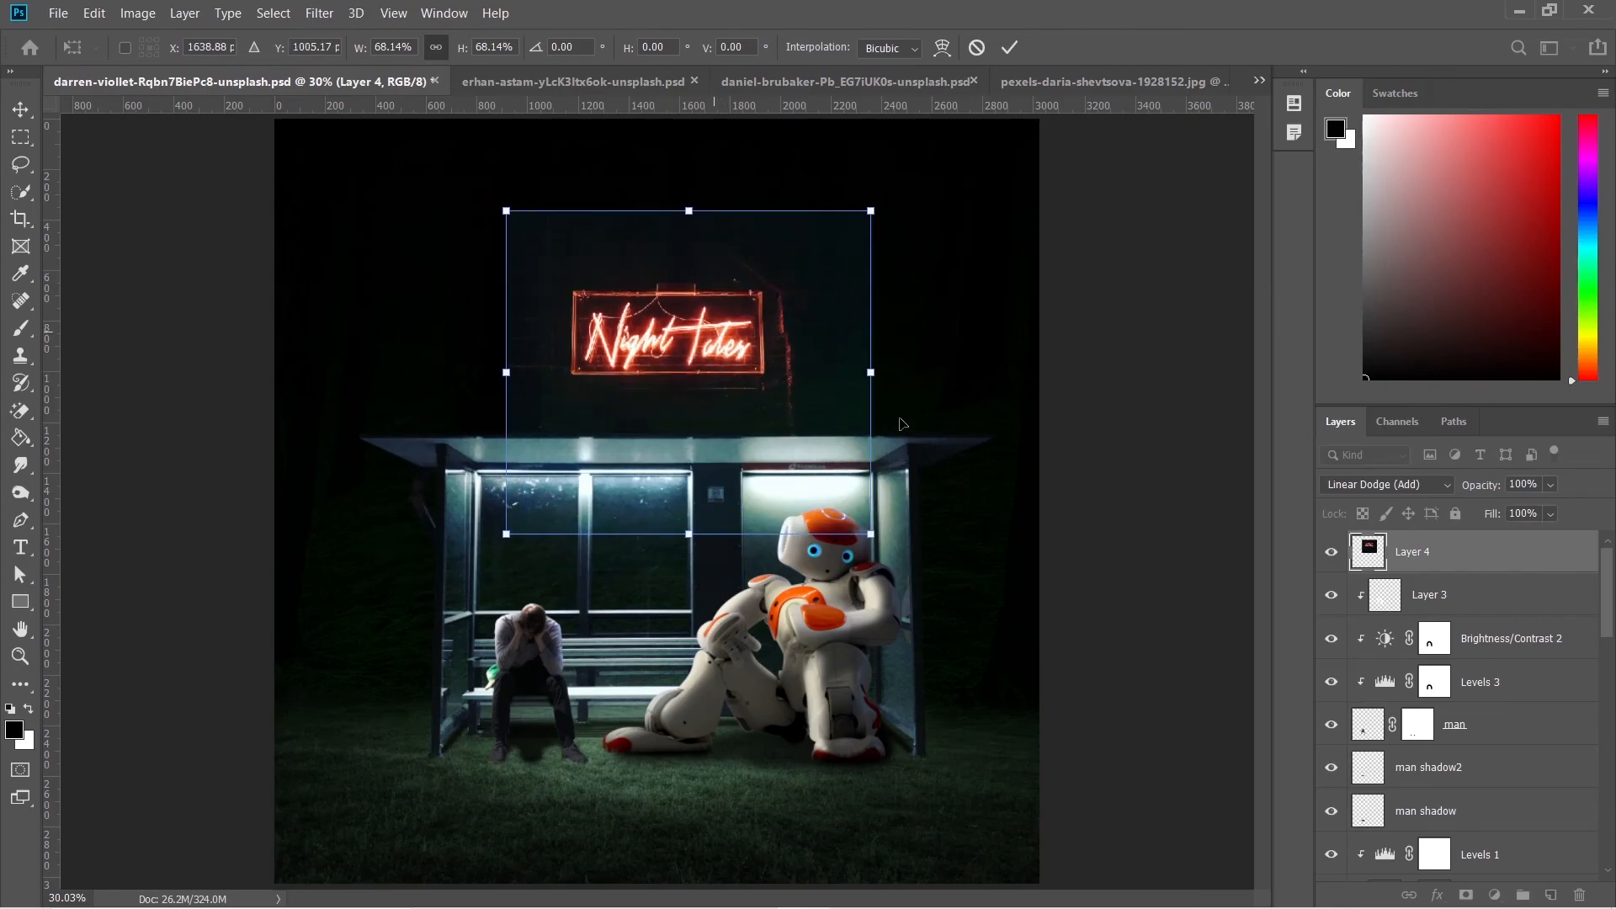
mouse_move(873, 377)
left_mouse_down()
mouse_move(905, 353)
mouse_move(885, 372)
left_mouse_up()
key("Return")
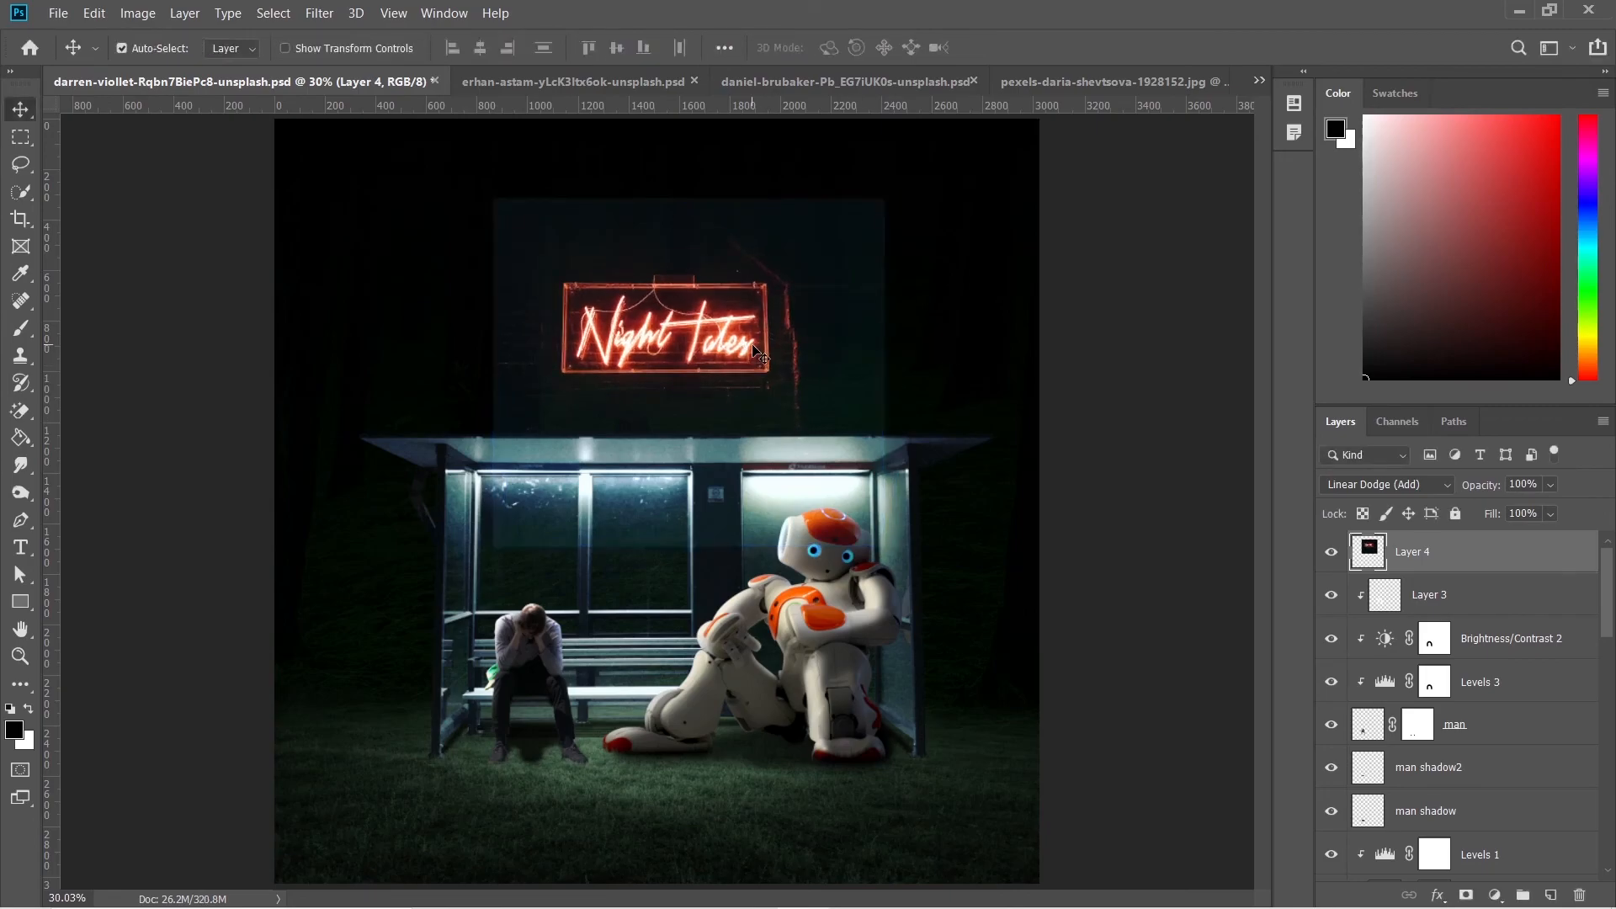
Add a Levels adjustment clipped to the neon sign layer and raise its black input level to about 39
left_click(1496, 895)
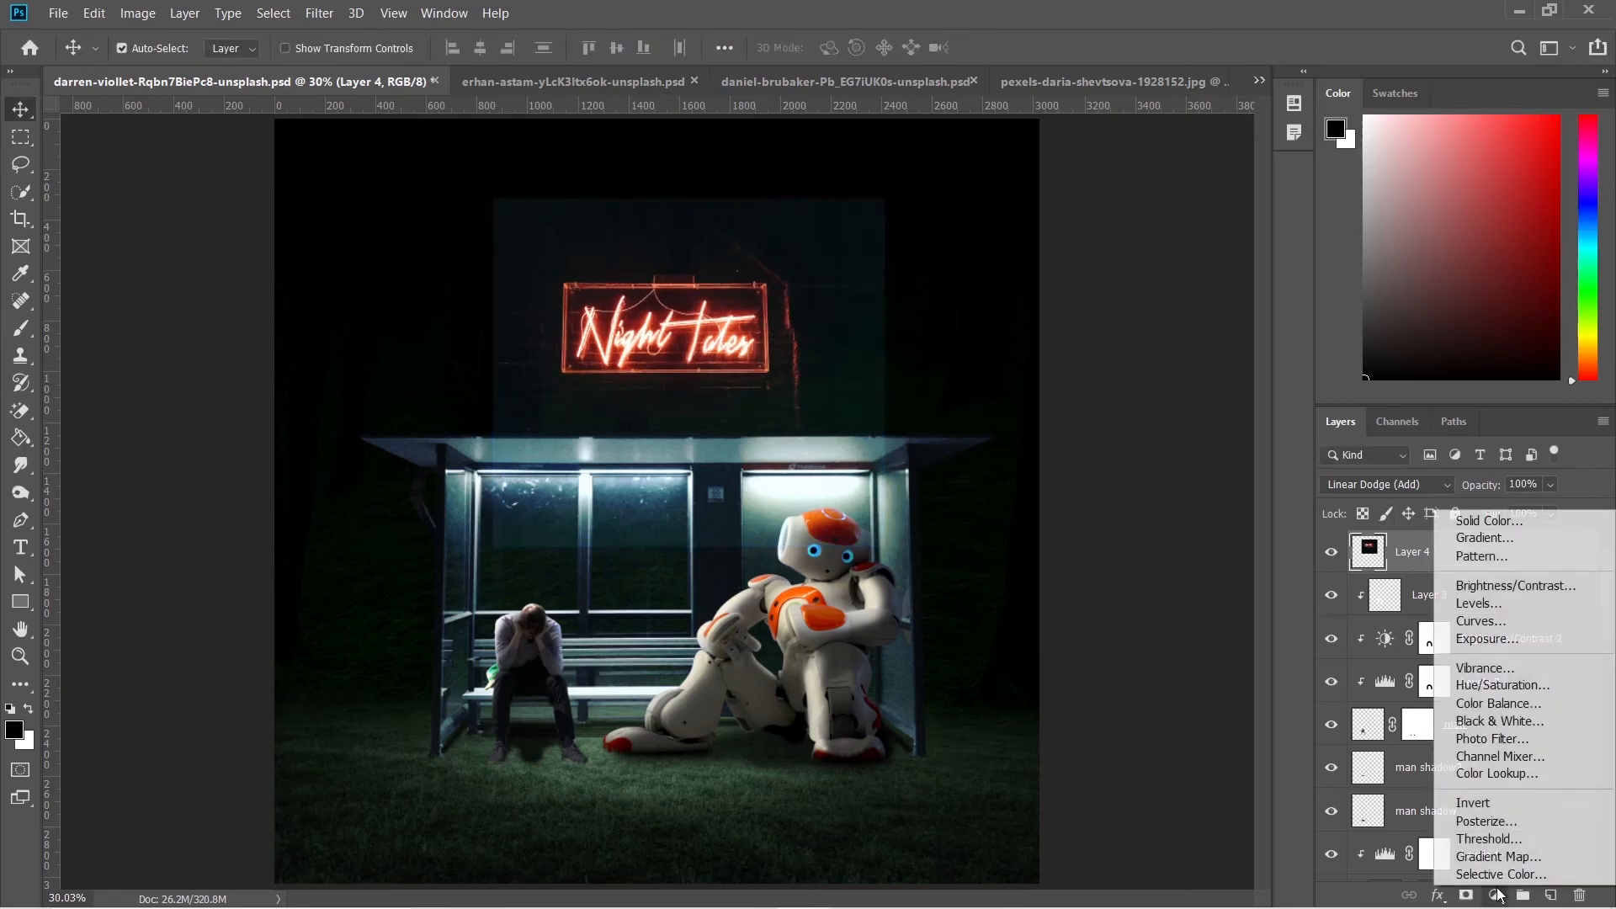
left_click(1448, 593)
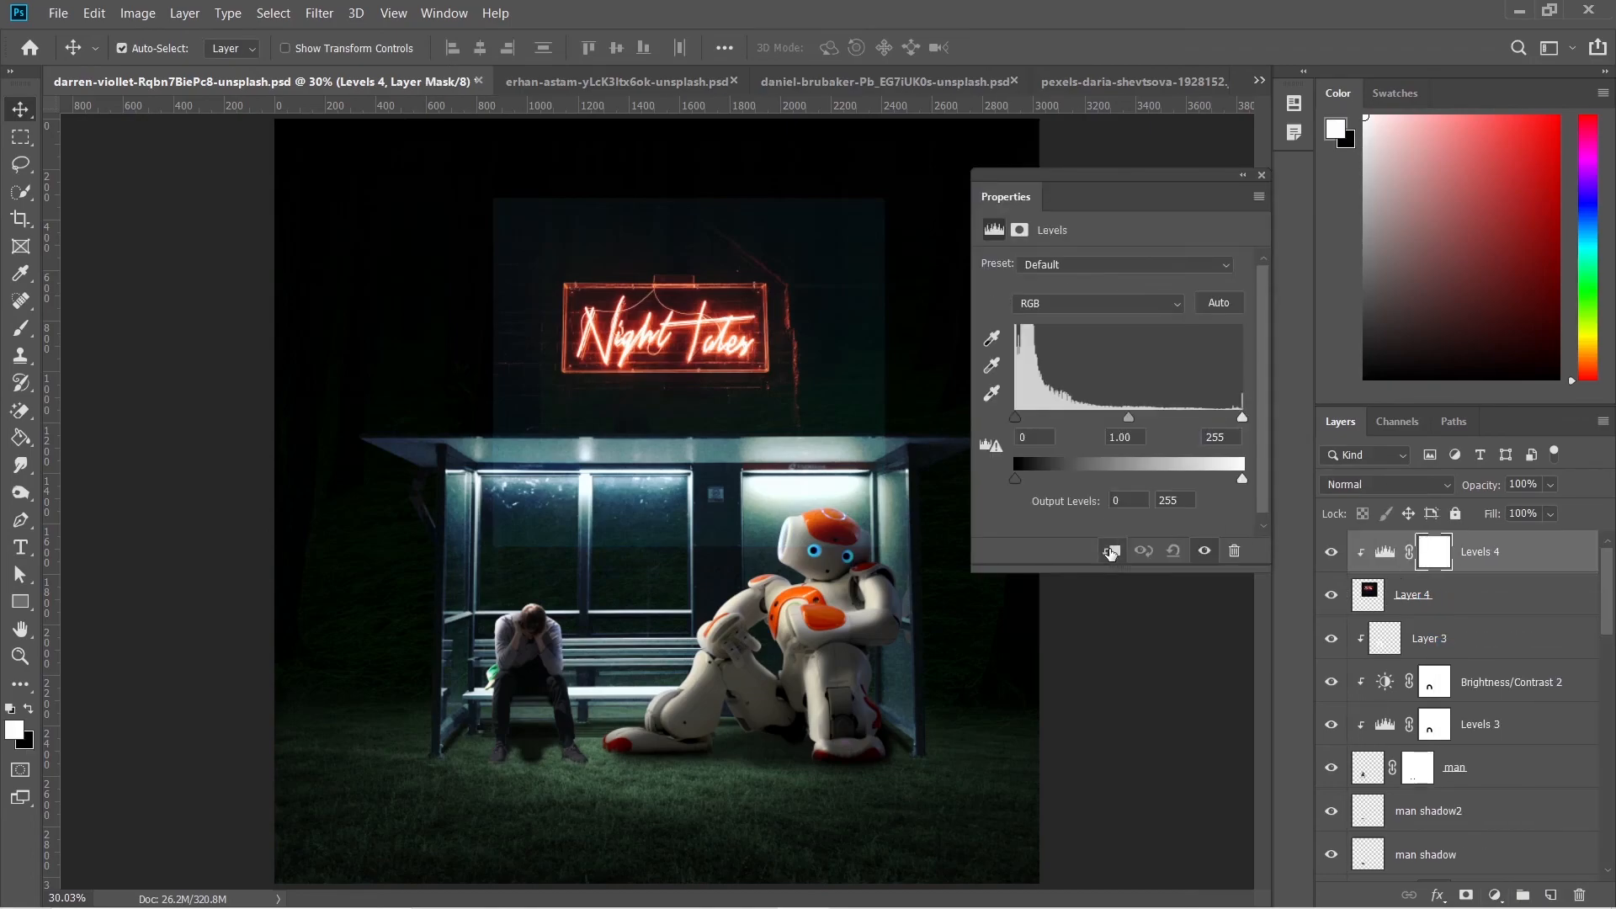
left_click_drag(1016, 415, 1032, 419)
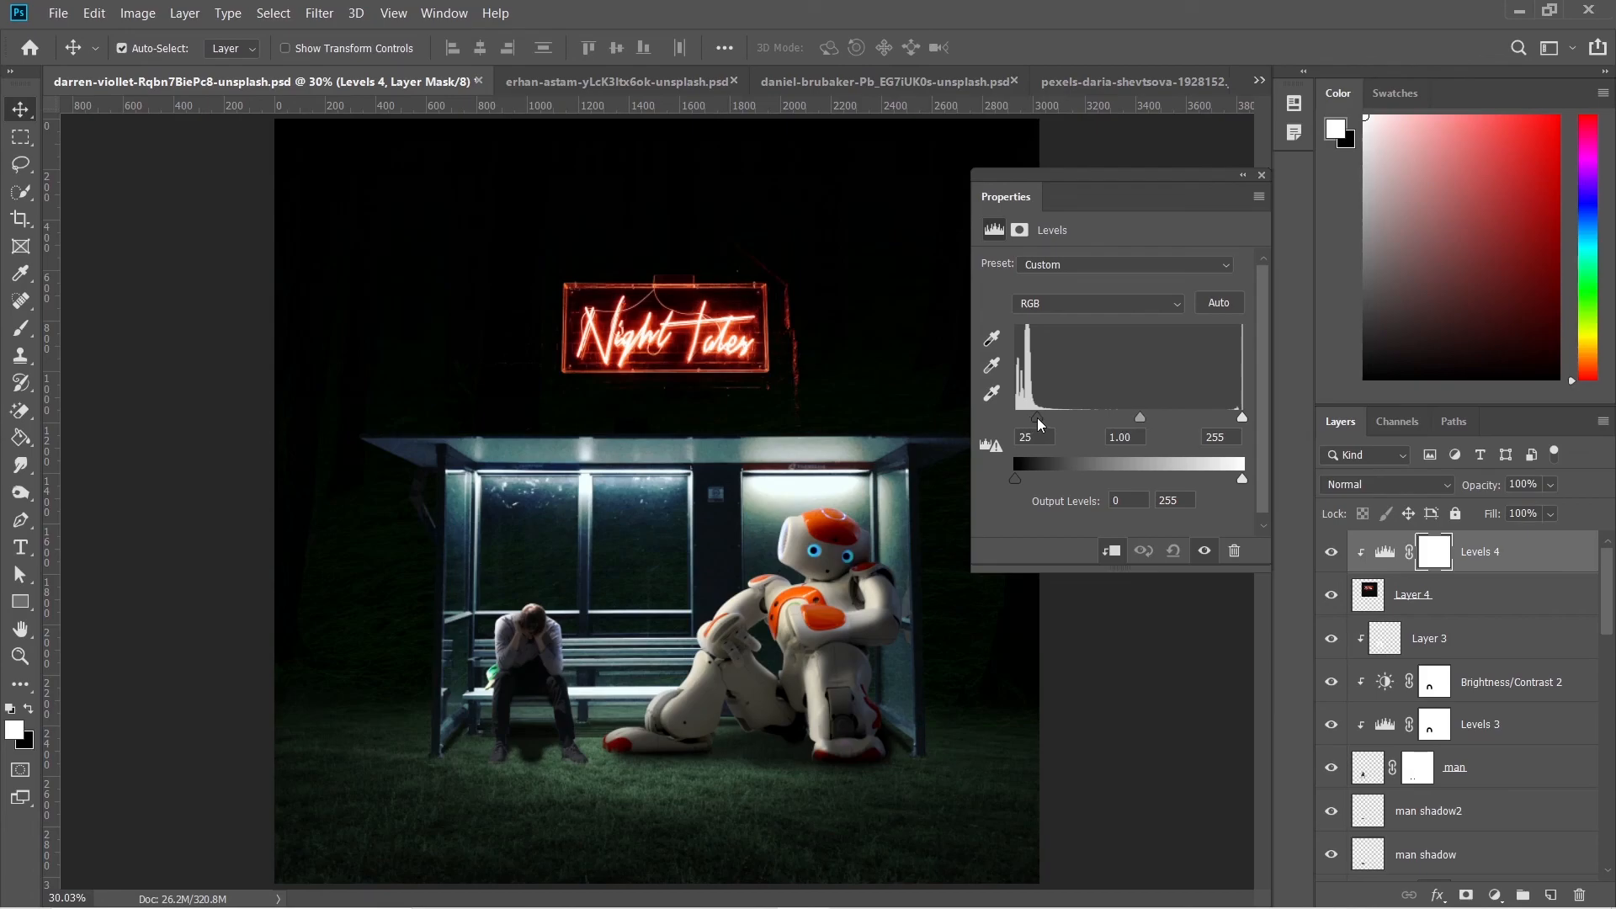
left_click_drag(1041, 419, 1050, 419)
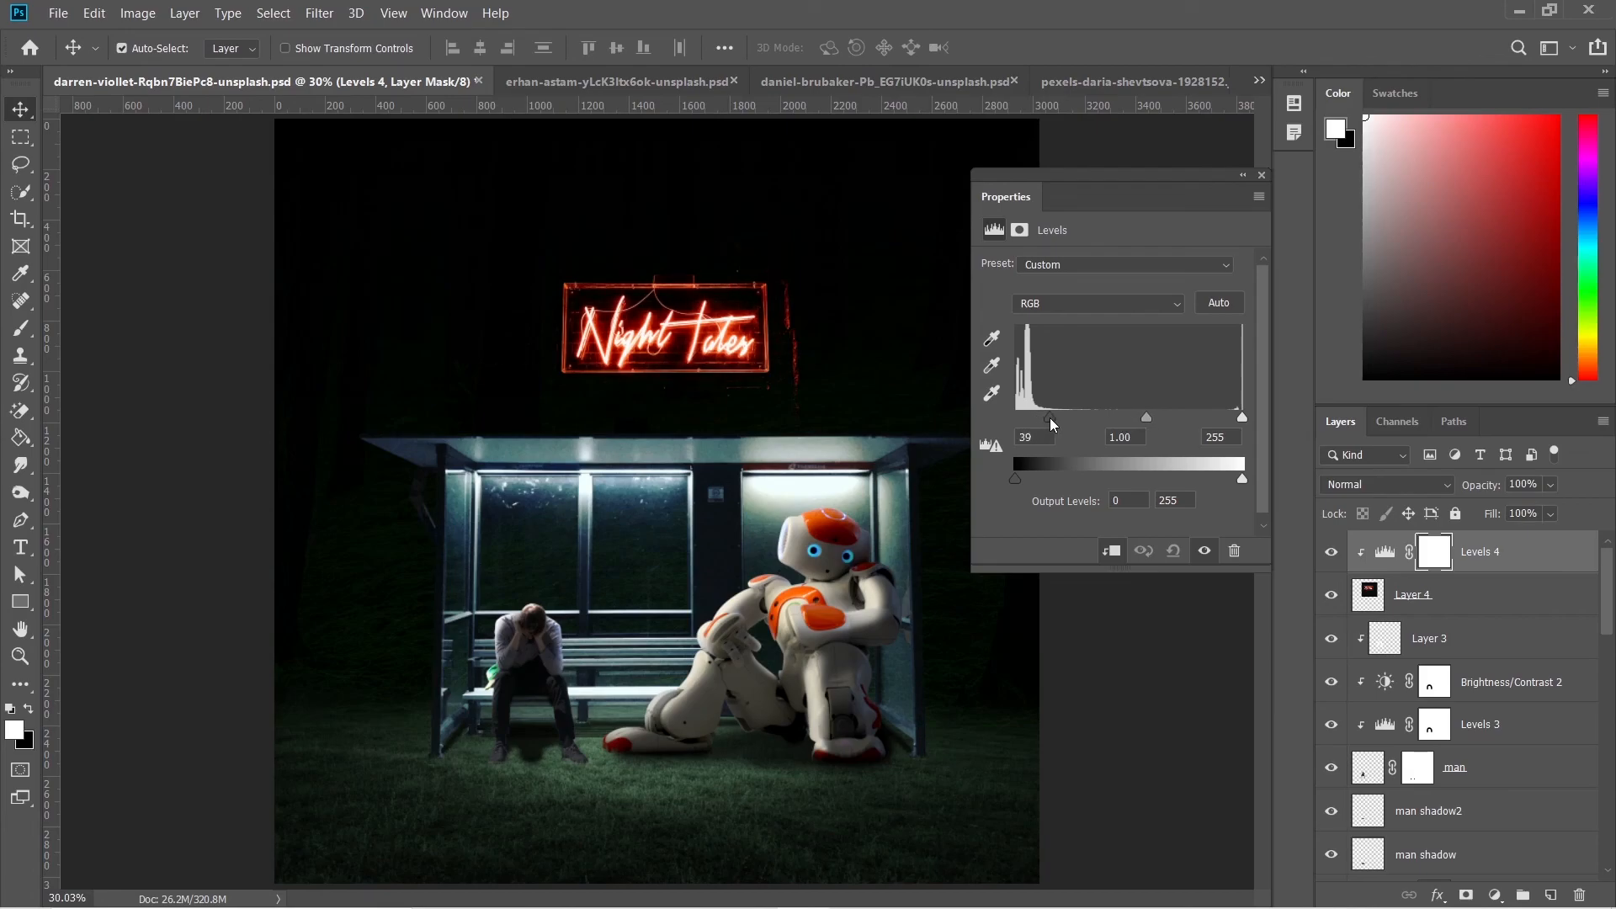
left_click(1041, 435)
key("Down")
left_click(1262, 176)
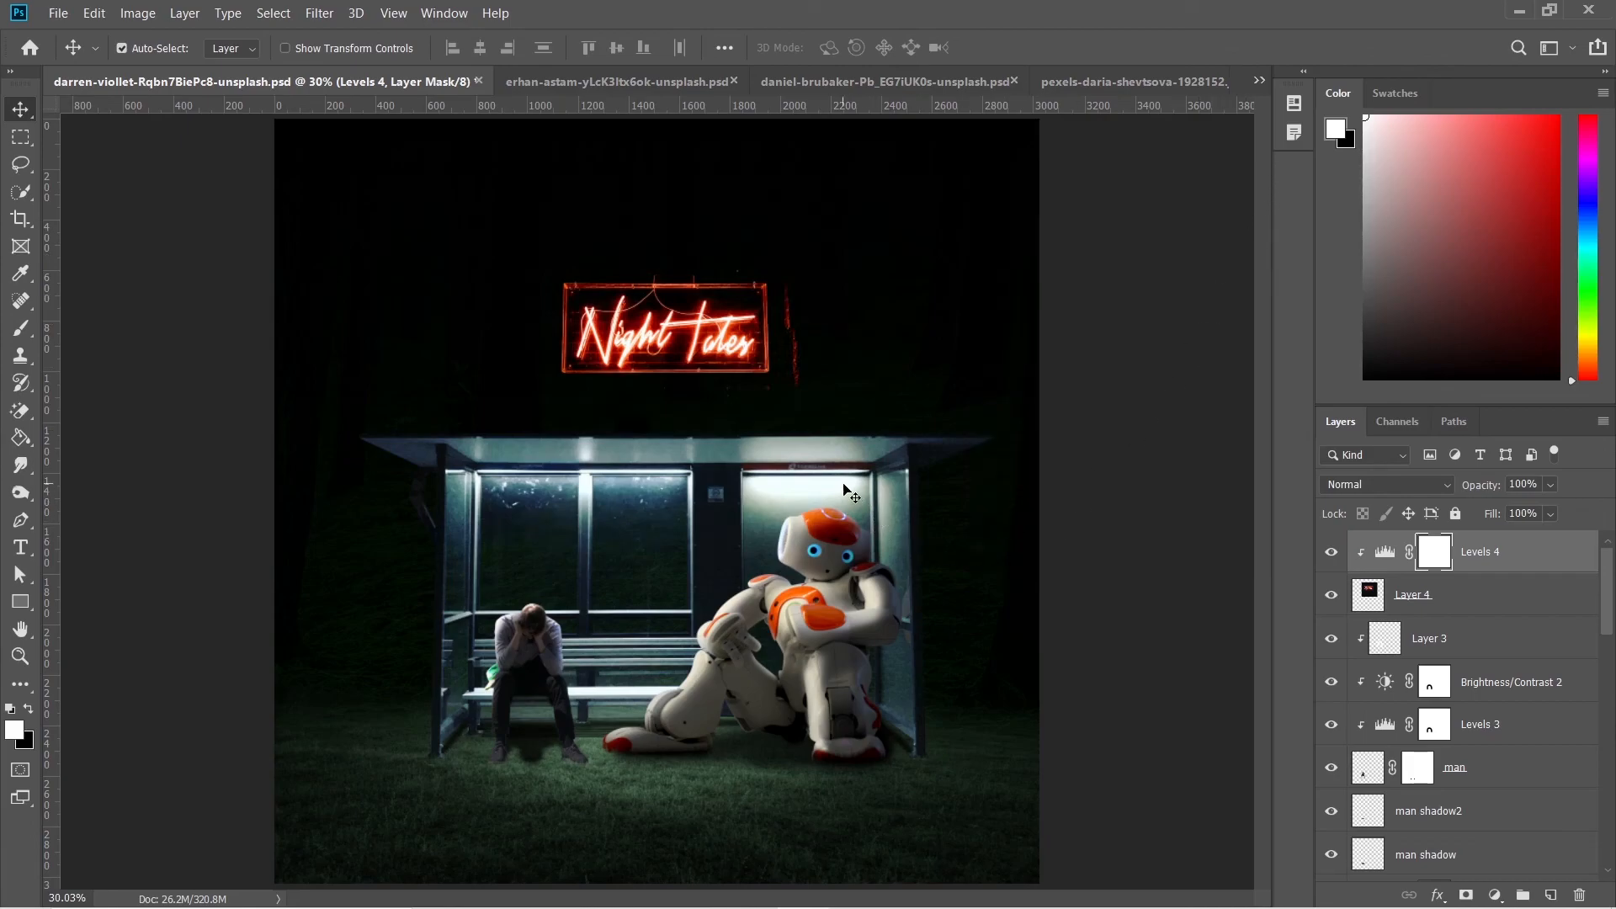